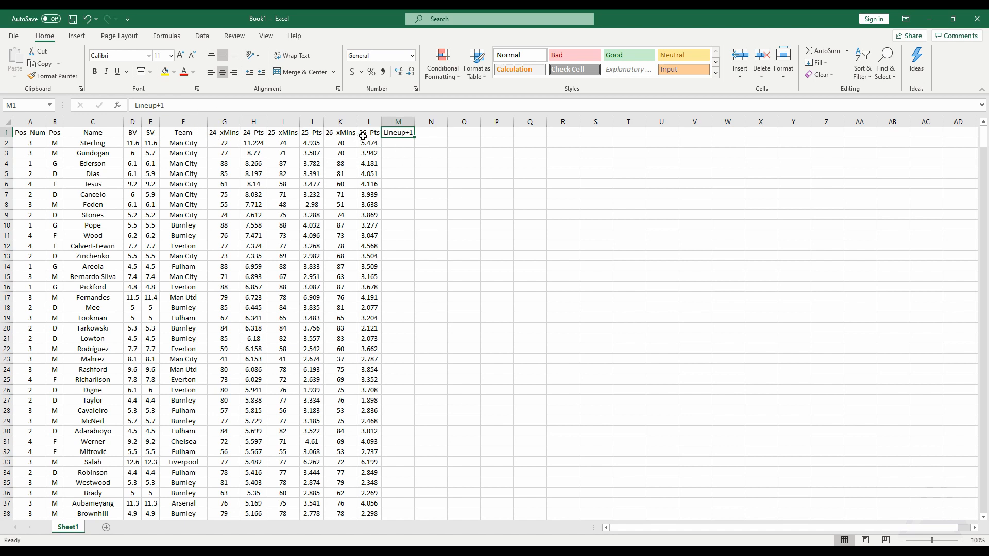
pyautogui.moveTo(363, 135); pyautogui.dragTo(10, 131)
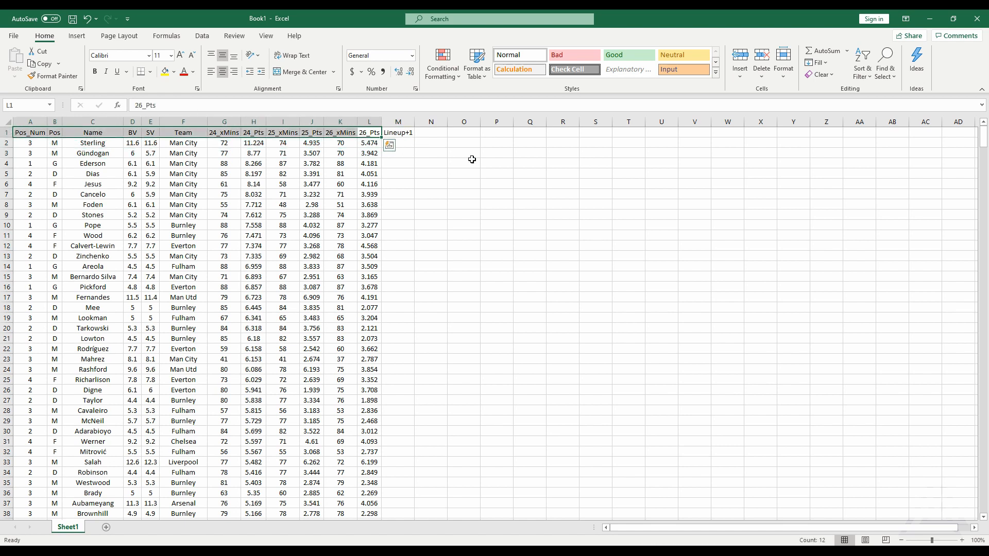
pyautogui.click(431, 147)
pyautogui.click(407, 133)
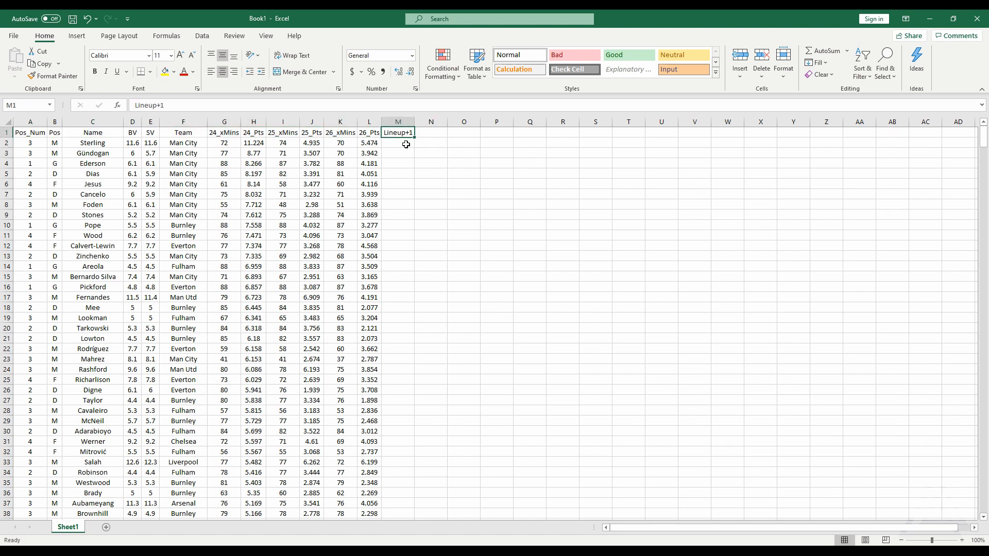
pyautogui.click(406, 144)
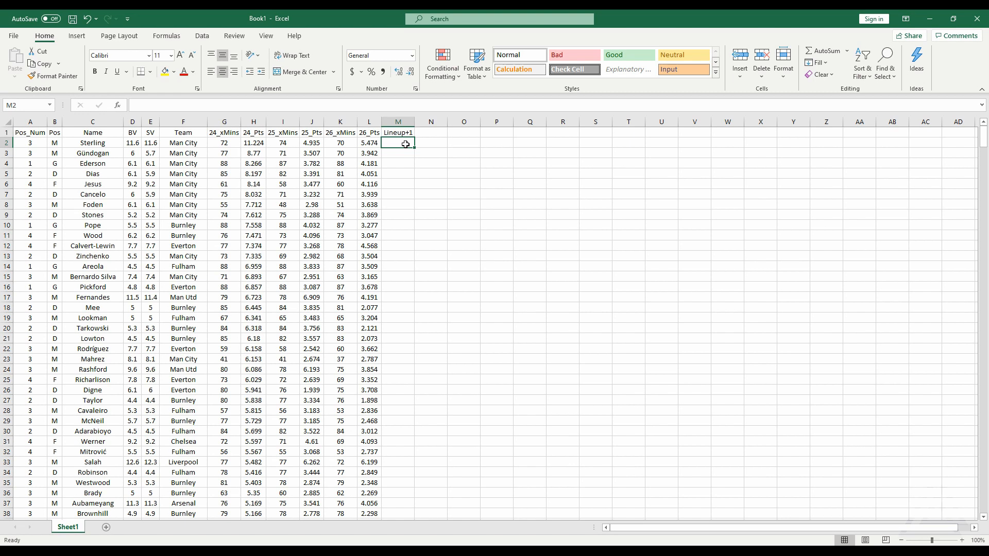
pyautogui.click(228, 133)
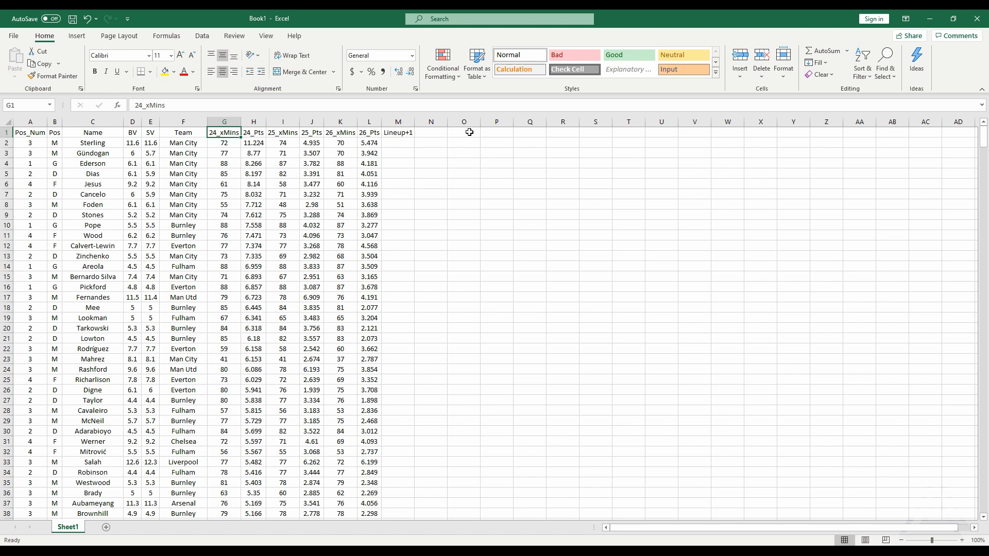
pyautogui.click(375, 133)
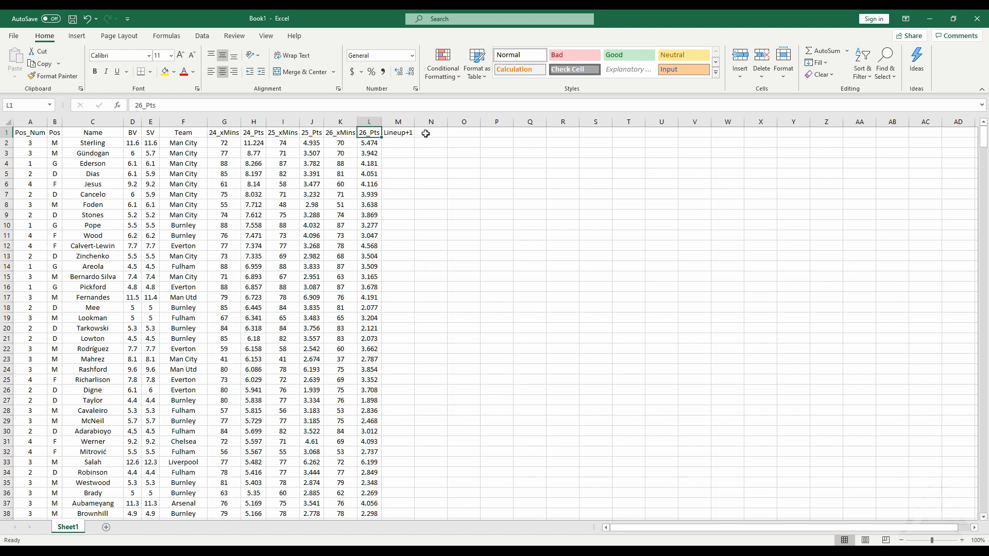
# - Enter 0 in M2 and fill it down the Lineup+1 column for every player row
pyautogui.click(406, 144)
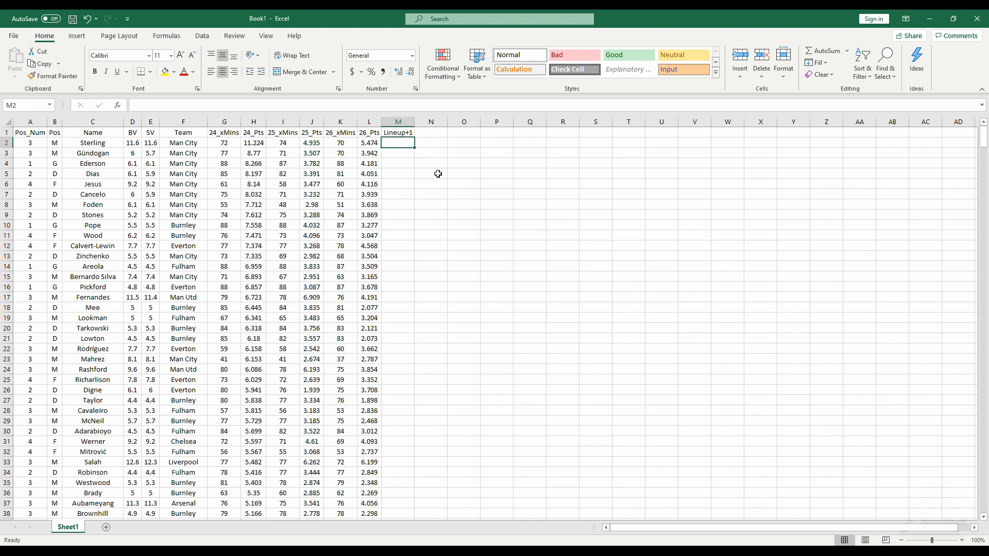
pyautogui.write('0')
pyautogui.hotkey('ctrl', 'Return')
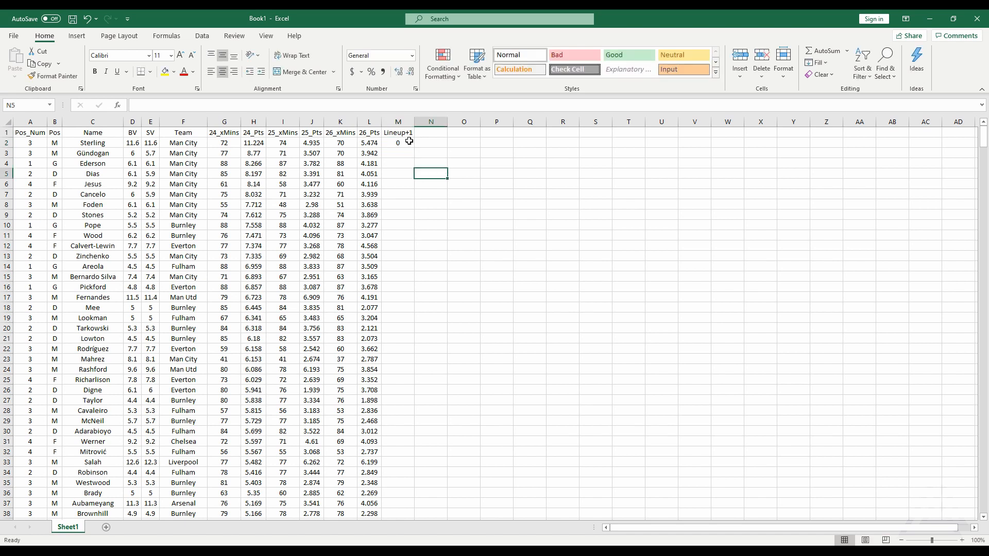
pyautogui.doubleClick(416, 149)
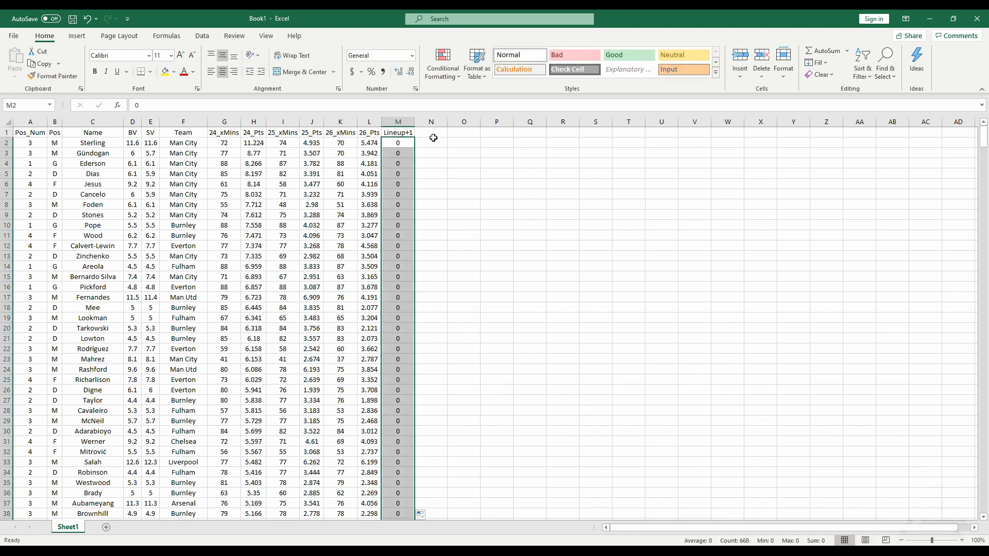
# - Add the header Lineup+2 in N1 and extend the series to Lineup+3 in O1
pyautogui.click(432, 134)
pyautogui.write('Lineu')
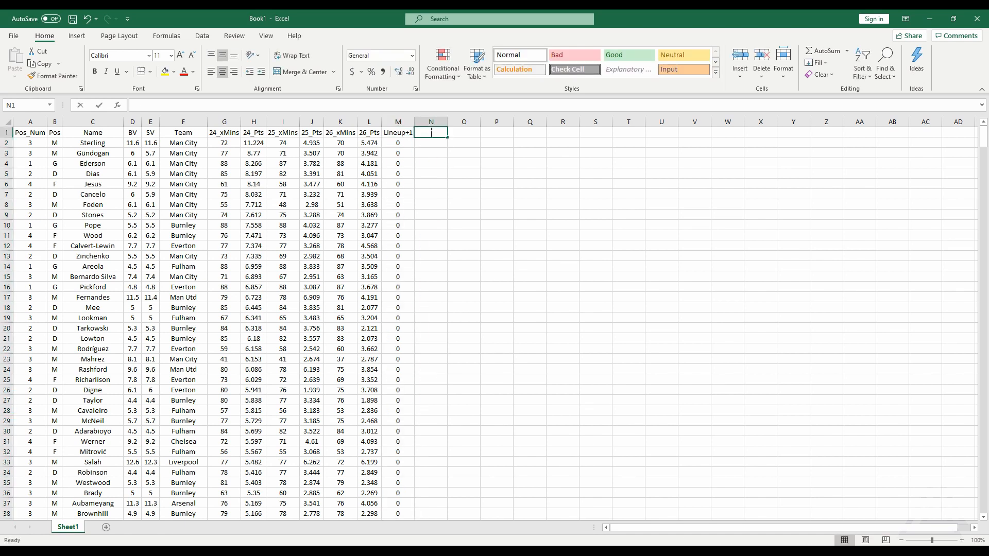
pyautogui.write('p+2')
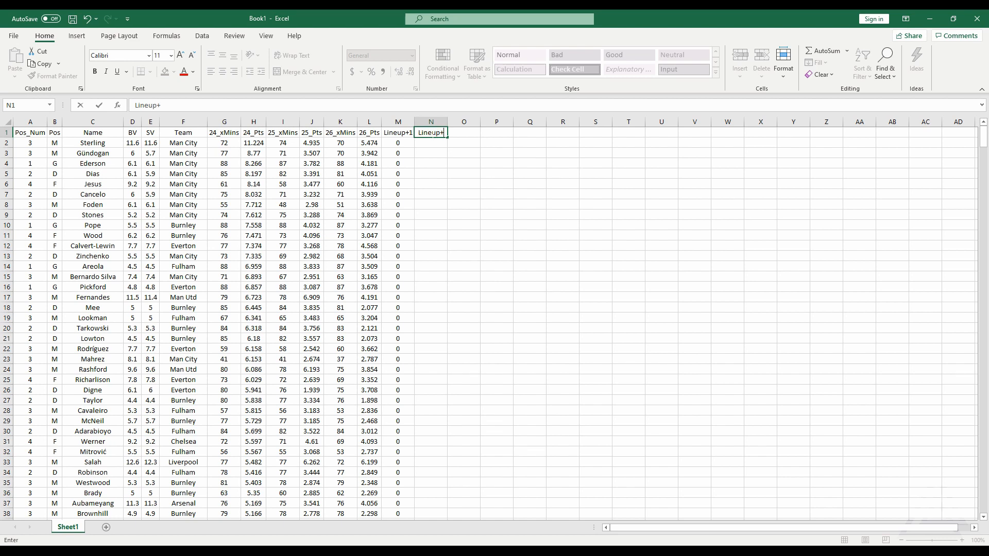
pyautogui.press('Return')
pyautogui.click(430, 134)
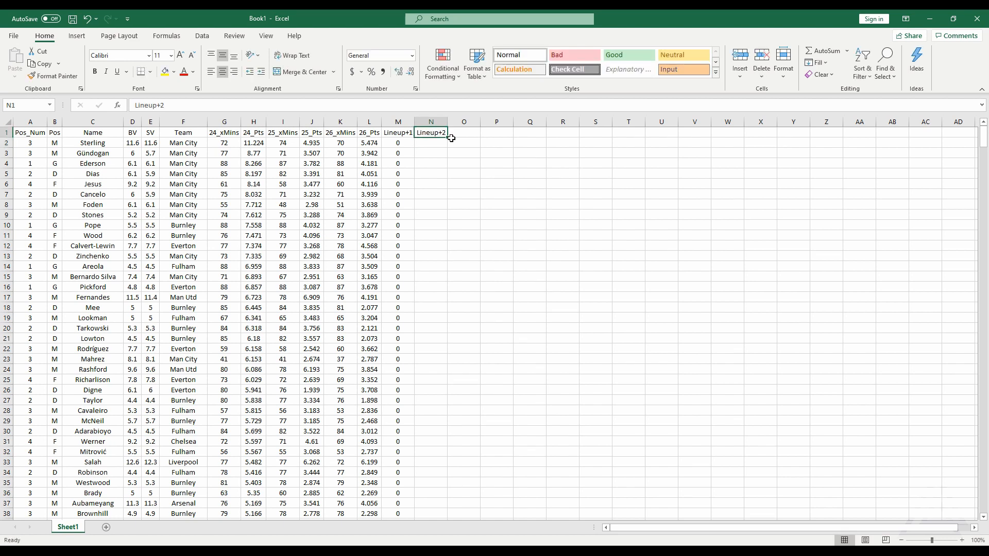
pyautogui.moveTo(448, 138); pyautogui.dragTo(478, 137)
# - Copy the 0 from M2 across the Lineup+2 and Lineup+3 columns and fill it down all player rows
pyautogui.click(436, 142)
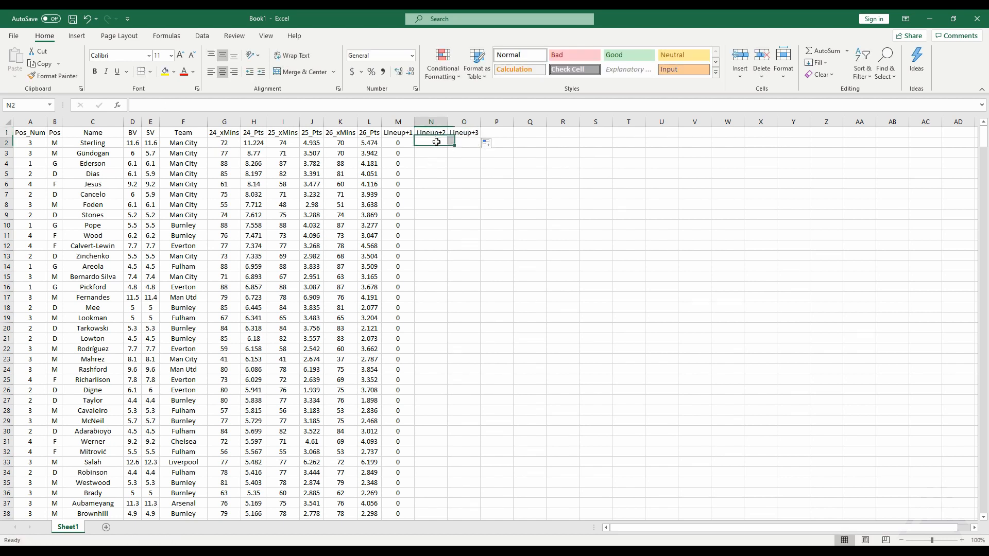
pyautogui.click(406, 143)
pyautogui.moveTo(414, 148); pyautogui.dragTo(502, 209)
pyautogui.click(465, 177)
pyautogui.doubleClick(481, 148)
# - Shade all value cells of the three Lineup columns, from M2 down to the last player row, light green
pyautogui.click(398, 142)
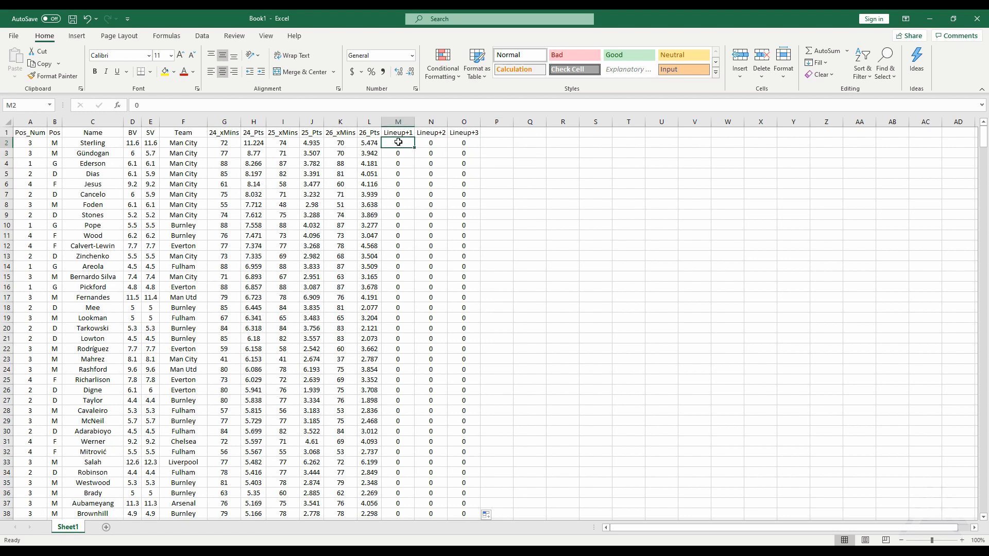
pyautogui.moveTo(398, 142); pyautogui.dragTo(464, 142)
pyautogui.hotkey('ctrl', 'shift', 'Down')
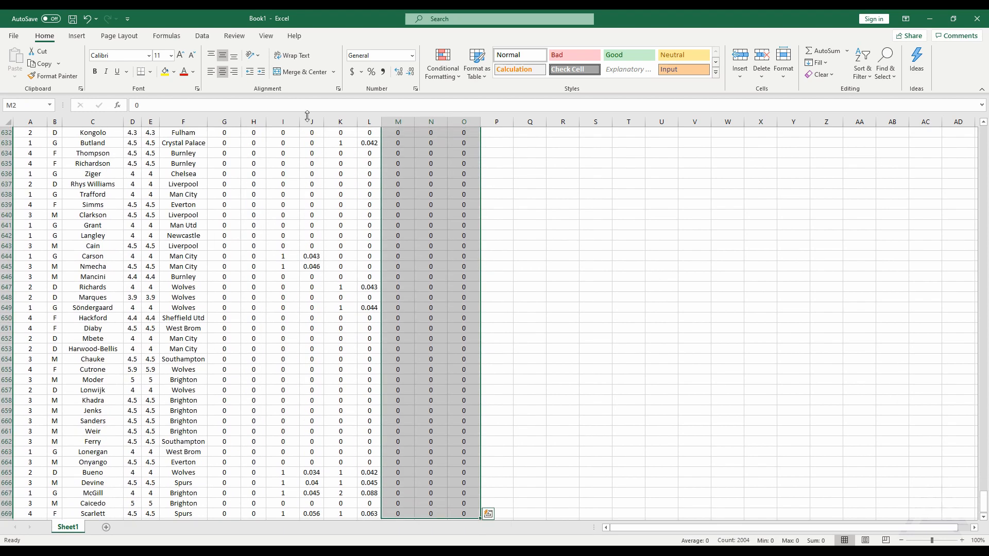
pyautogui.click(175, 75)
pyautogui.click(243, 110)
pyautogui.scroll(20, 446, 132)
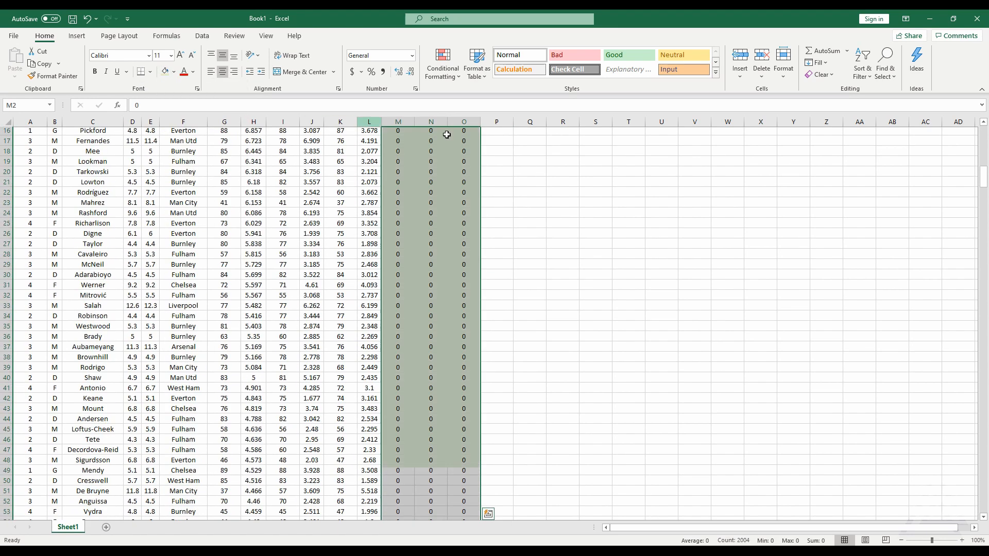
pyautogui.click(503, 153)
# - Add the header Bench+1 in P1 and extend the series through Bench+3 in R1
pyautogui.click(504, 134)
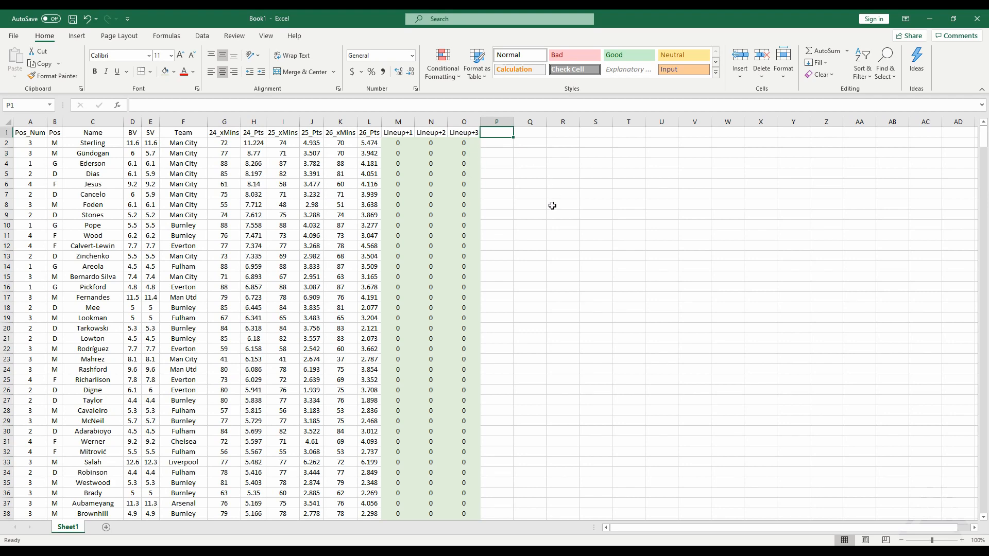
pyautogui.scroll(1, 552, 206)
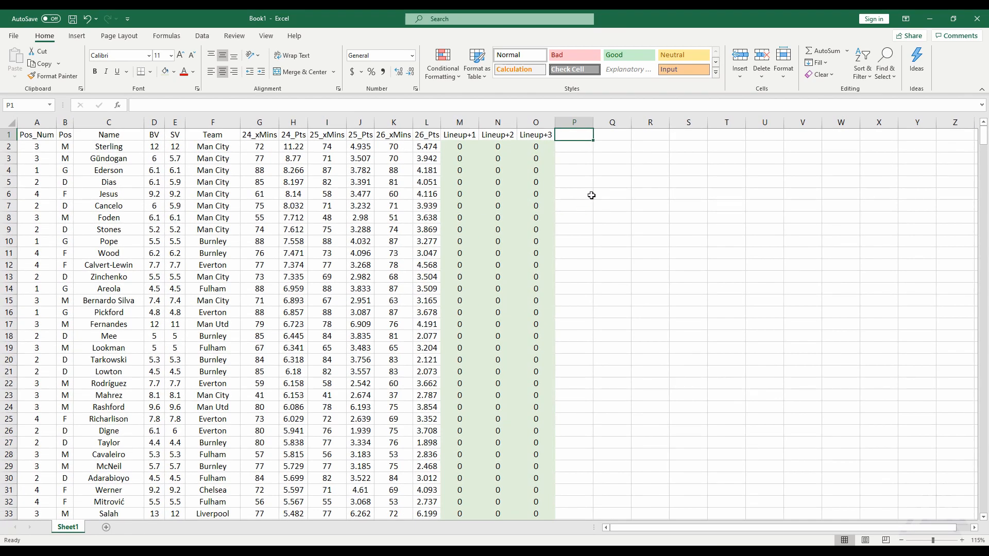
pyautogui.write('Bench+1')
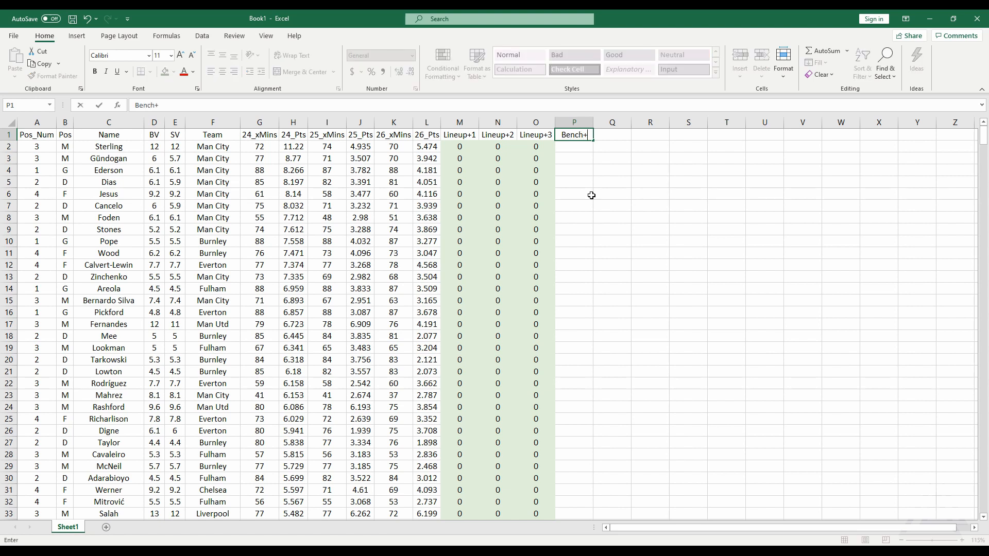
pyautogui.press('Return')
pyautogui.click(588, 135)
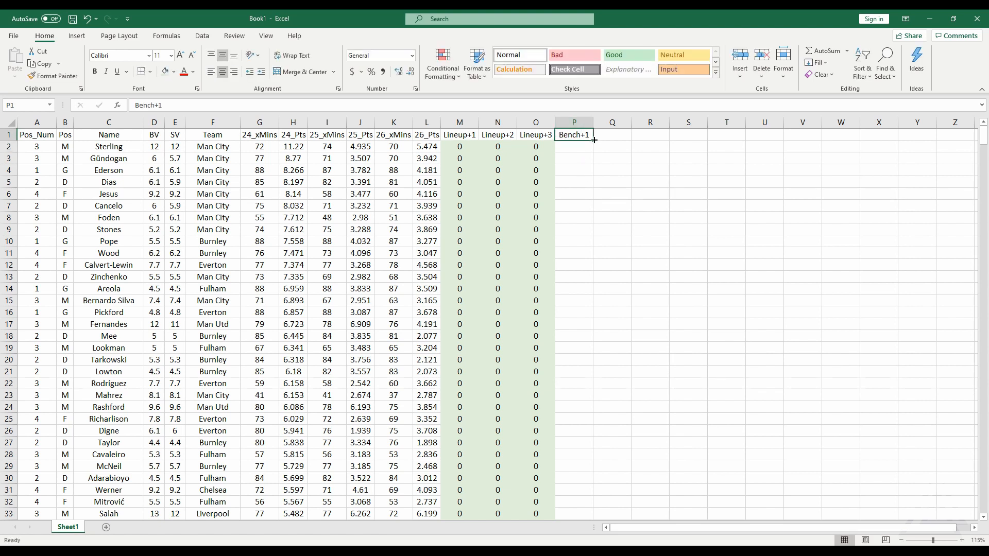
pyautogui.moveTo(592, 141); pyautogui.dragTo(670, 139)
# - Enter 0 in P2, then fill it across the three Bench columns and down all player rows
pyautogui.click(579, 148)
pyautogui.write('0')
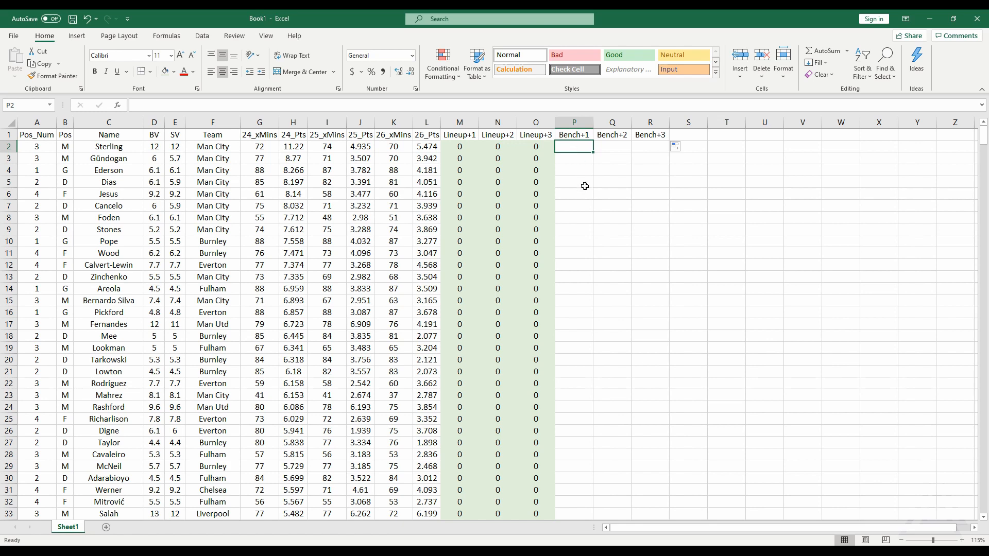
pyautogui.click(584, 184)
pyautogui.click(578, 149)
pyautogui.moveTo(593, 153); pyautogui.dragTo(664, 165)
pyautogui.doubleClick(670, 152)
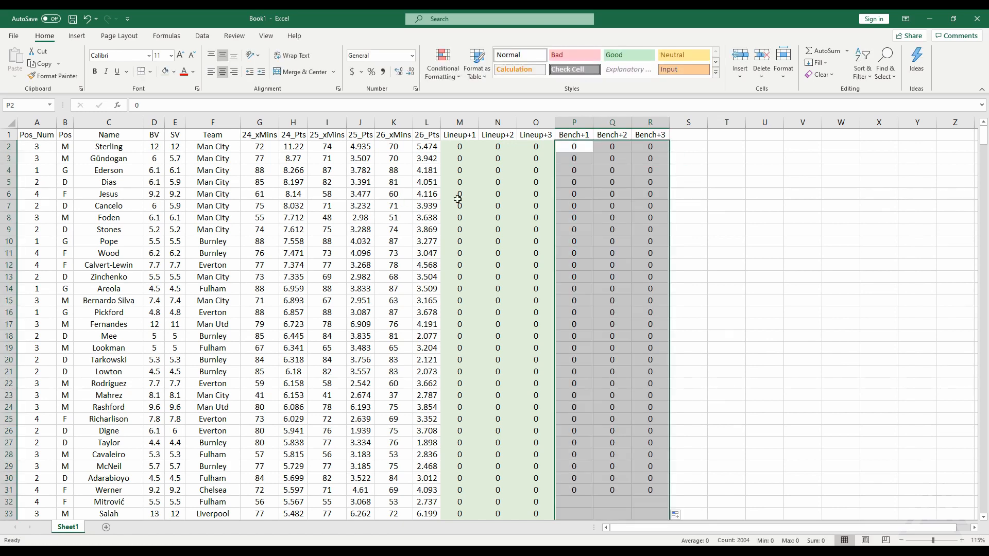
pyautogui.click(689, 153)
# - Shade all value cells of the three Bench columns with the same light green fill
pyautogui.click(588, 146)
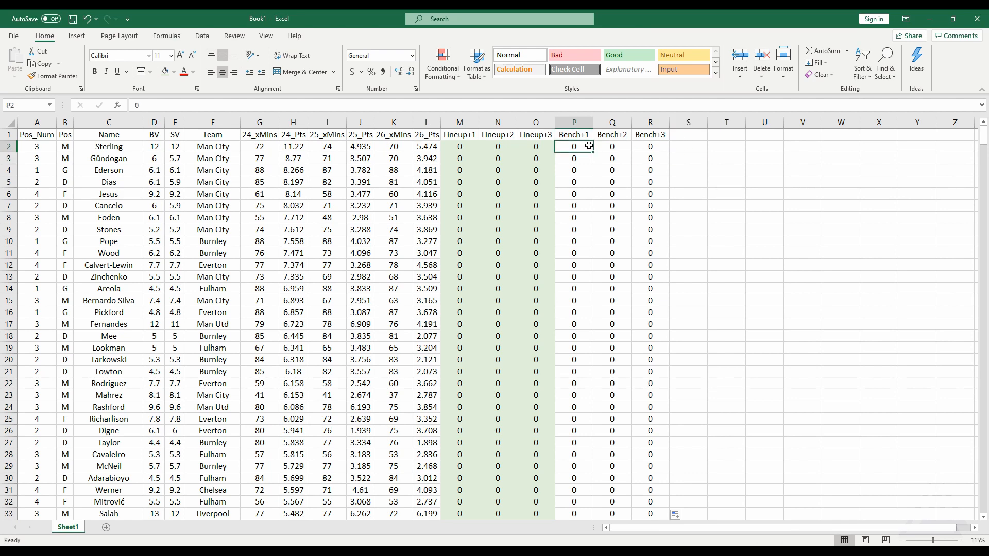
pyautogui.hotkey('ctrl', 'shift', 'Right')
pyautogui.hotkey('ctrl', 'shift', 'Down')
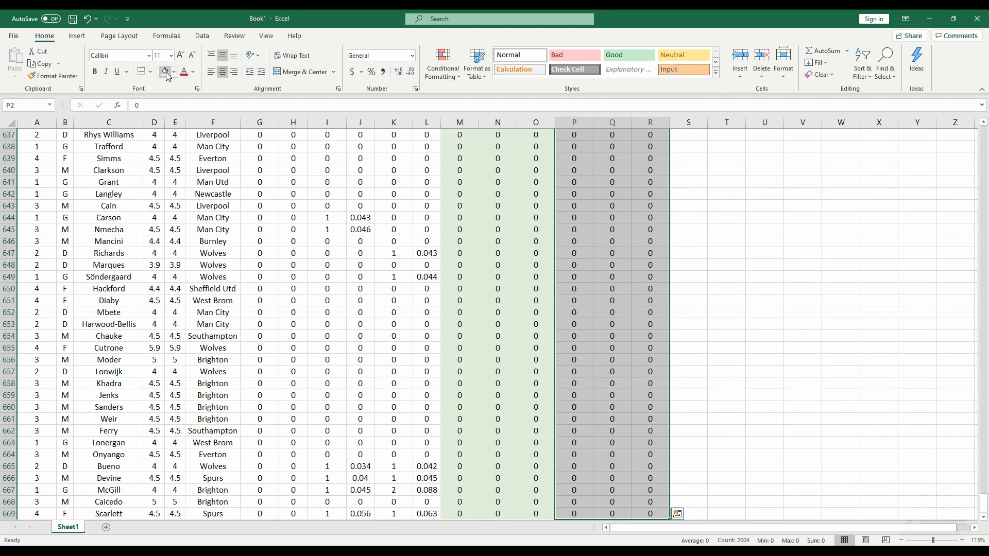
pyautogui.click(165, 71)
pyautogui.hotkey('ctrl', 'BackSpace')
# - Add the header Captain+1 in S1 and extend the series through Captain+3 in U1
pyautogui.click(694, 137)
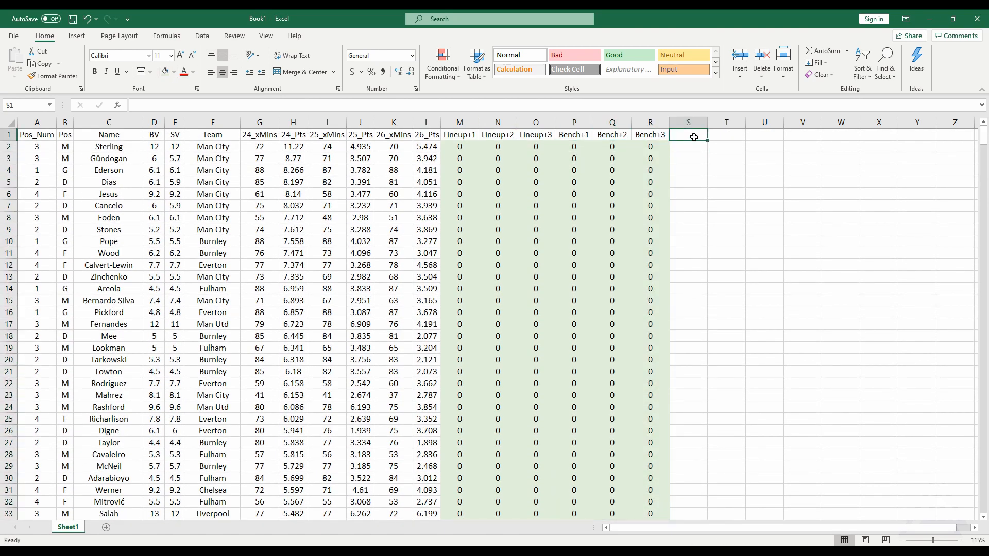
pyautogui.write('Captain+1')
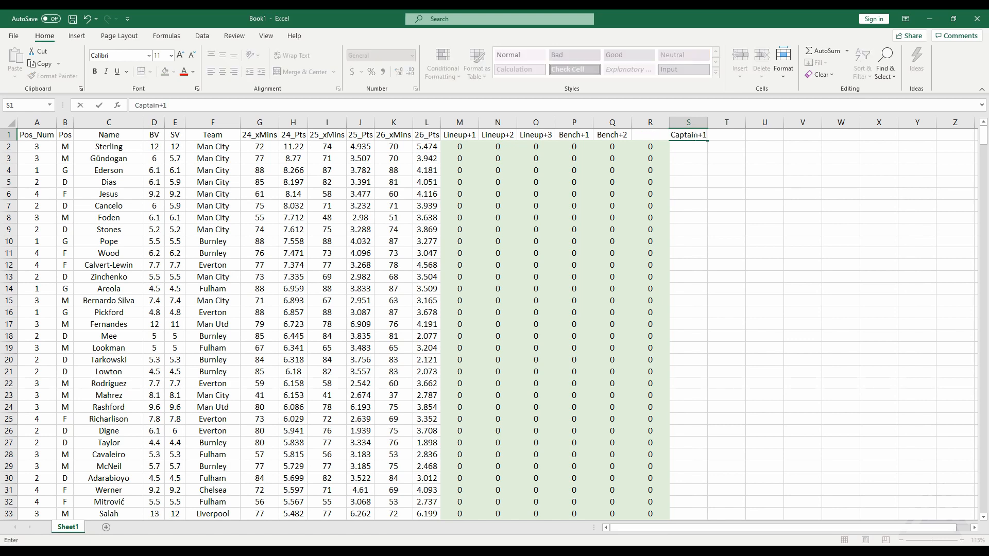
pyautogui.hotkey('ctrl', 'Return')
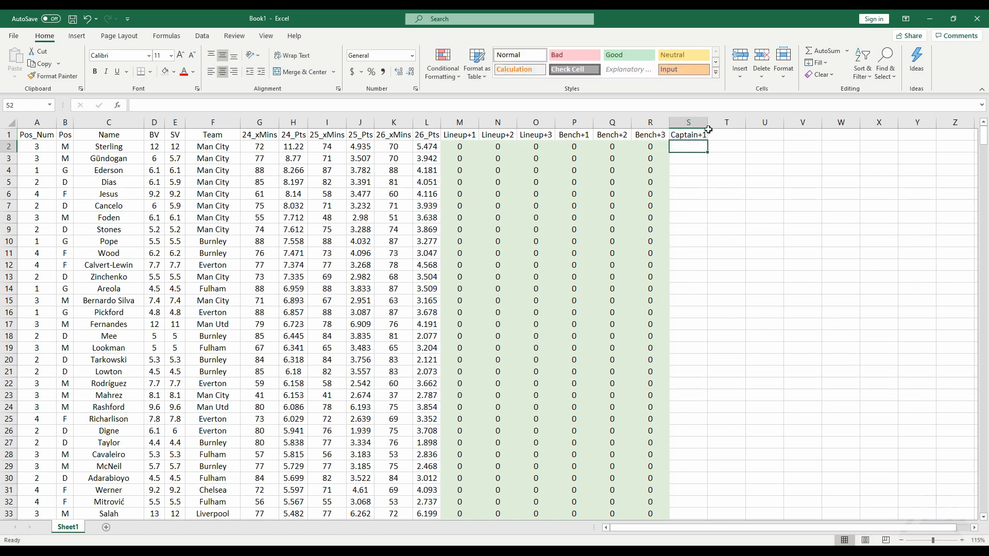
pyautogui.moveTo(707, 139); pyautogui.dragTo(767, 140)
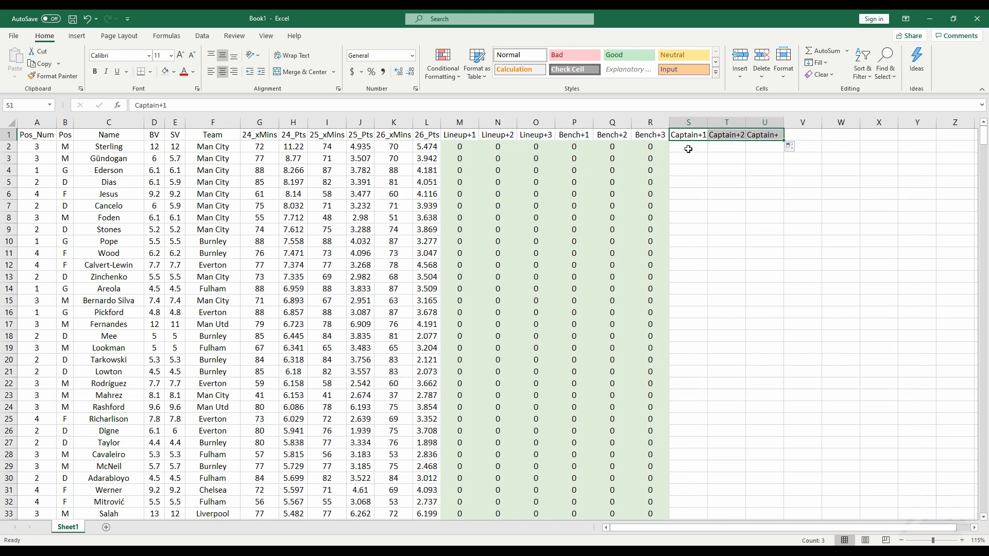
# - Fill the three Captain columns with 0 for every player row and shade them light green
pyautogui.click(688, 148)
pyautogui.write('0')
pyautogui.hotkey('ctrl', 'Return')
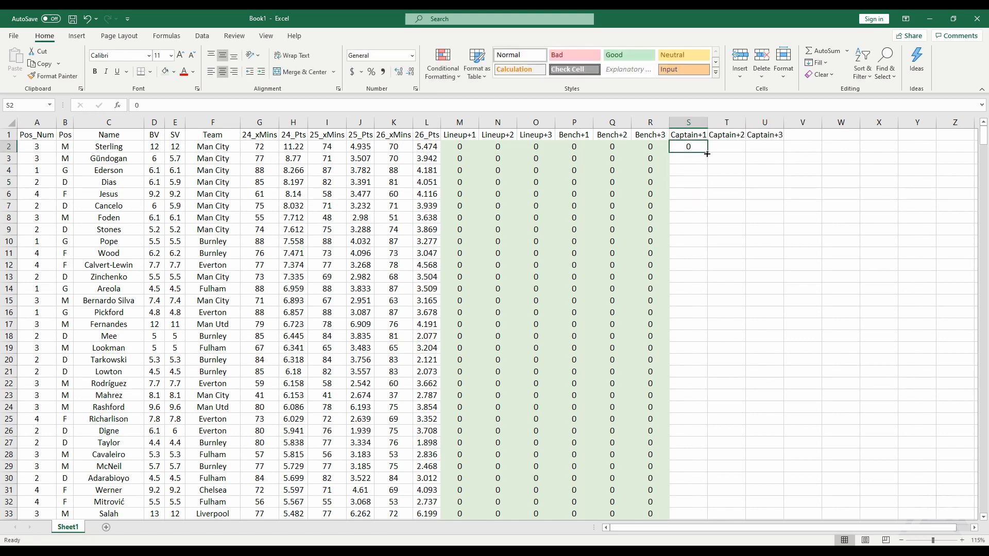
pyautogui.moveTo(708, 152); pyautogui.dragTo(783, 154)
pyautogui.doubleClick(783, 153)
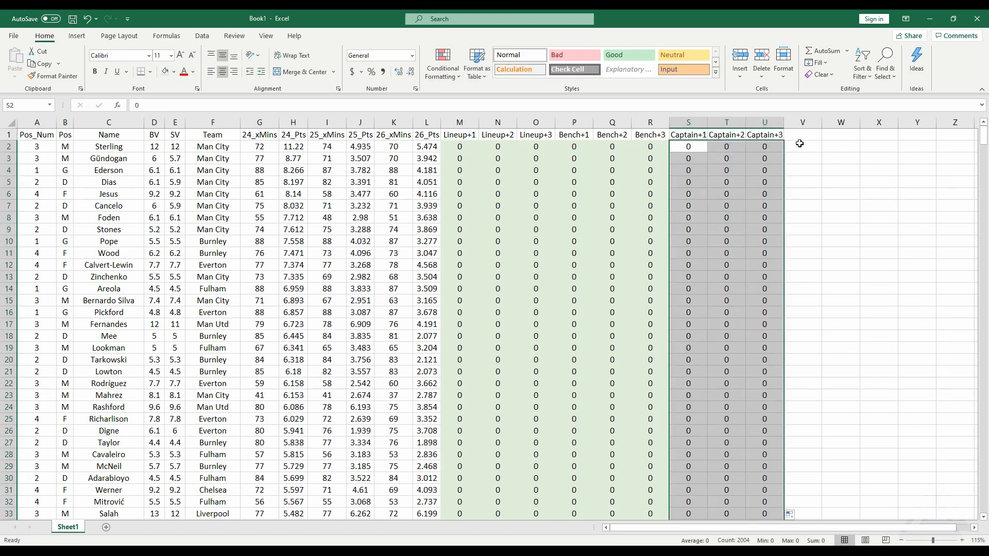
pyautogui.click(164, 71)
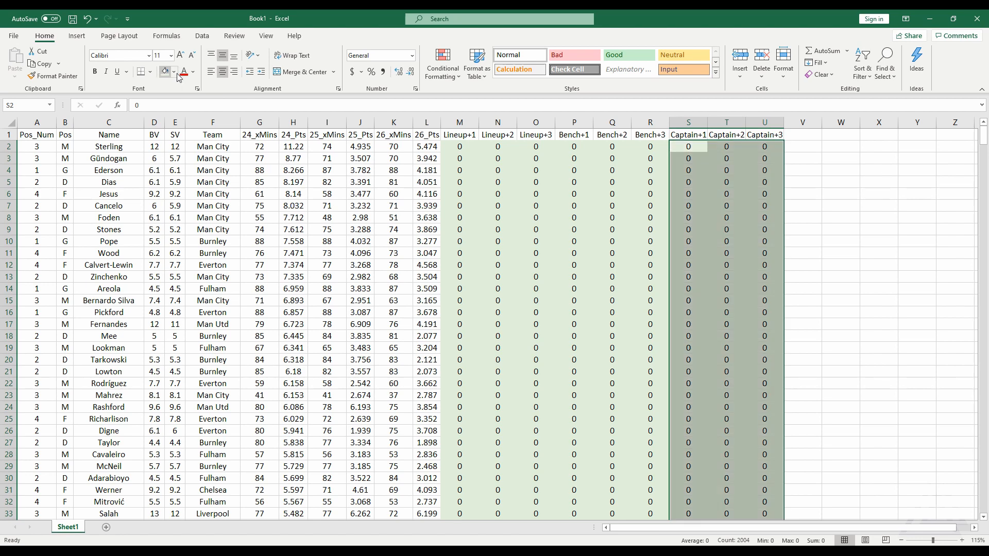
# - Add the header Buy+1 in V1 and enter 0 in V2 below it
pyautogui.click(813, 135)
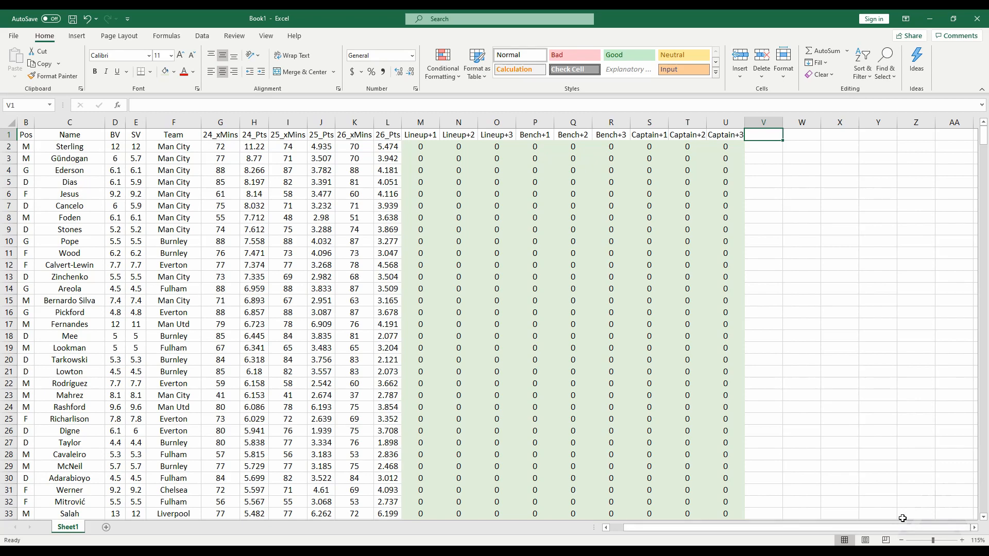
pyautogui.click(974, 528)
pyautogui.click(974, 528)
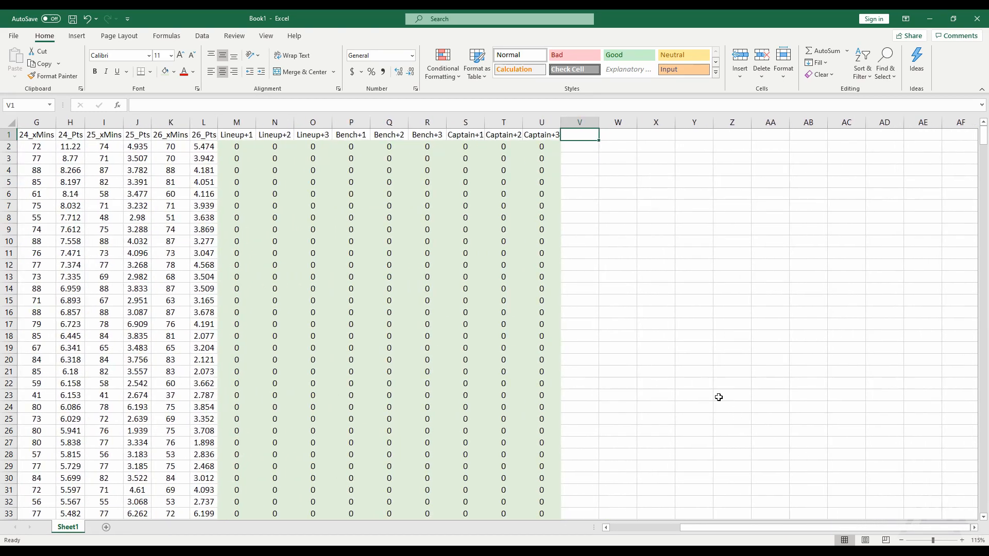
pyautogui.write('Buy+1')
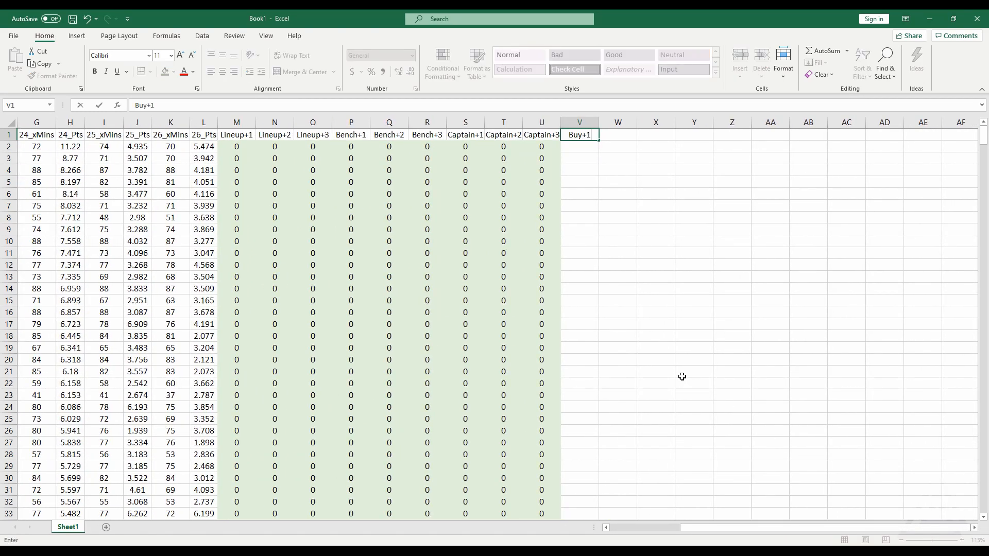
pyautogui.press('Return')
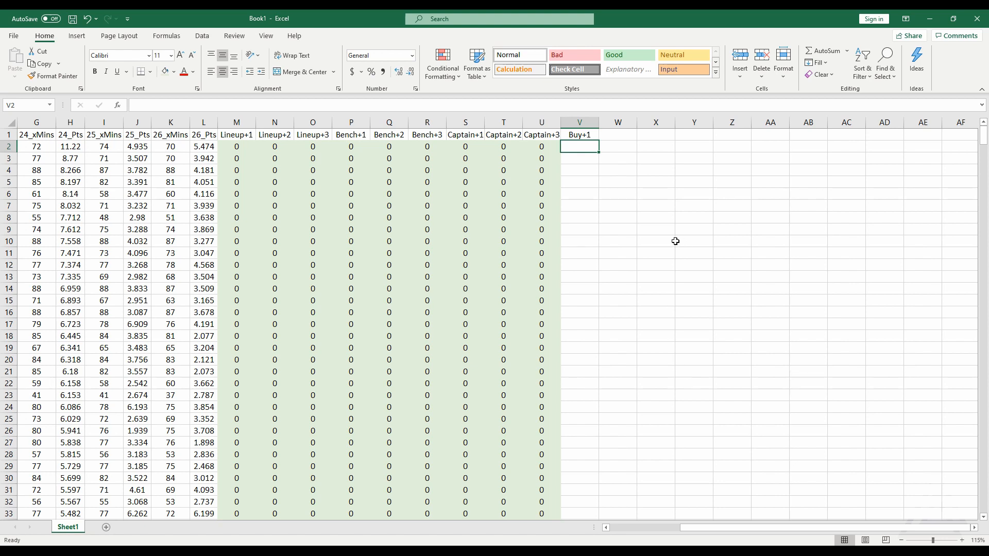
pyautogui.write('0')
pyautogui.click(580, 148)
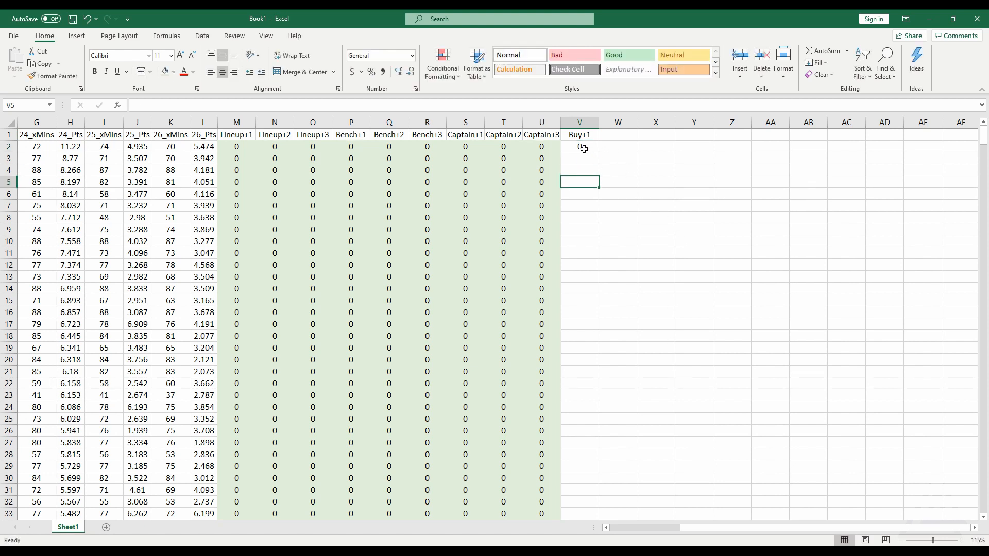
# - Fill the Buy+1 column with 0 for every player row and add the headers Buy+2 in W1 and Buy+3 in X1
pyautogui.doubleClick(599, 152)
pyautogui.click(613, 134)
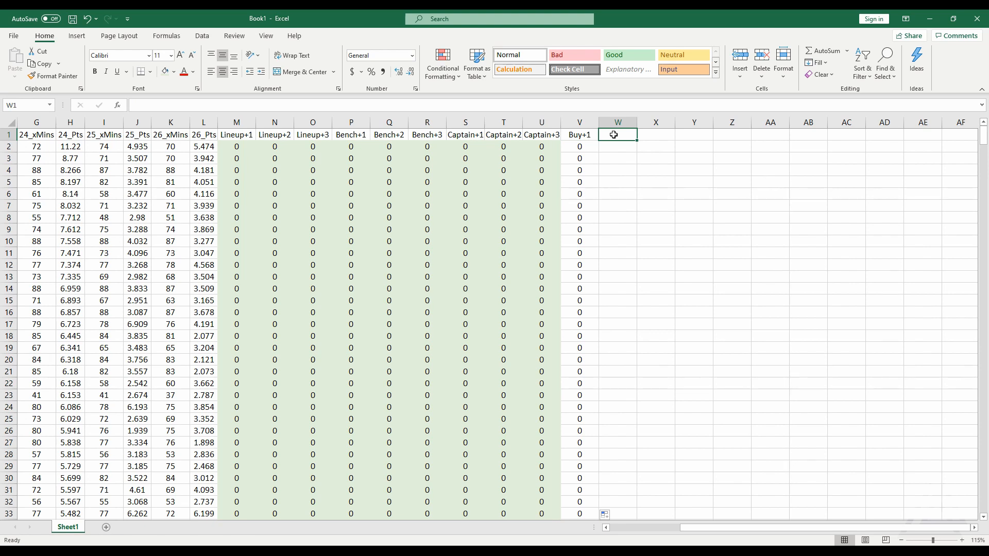
pyautogui.write('Buy+2')
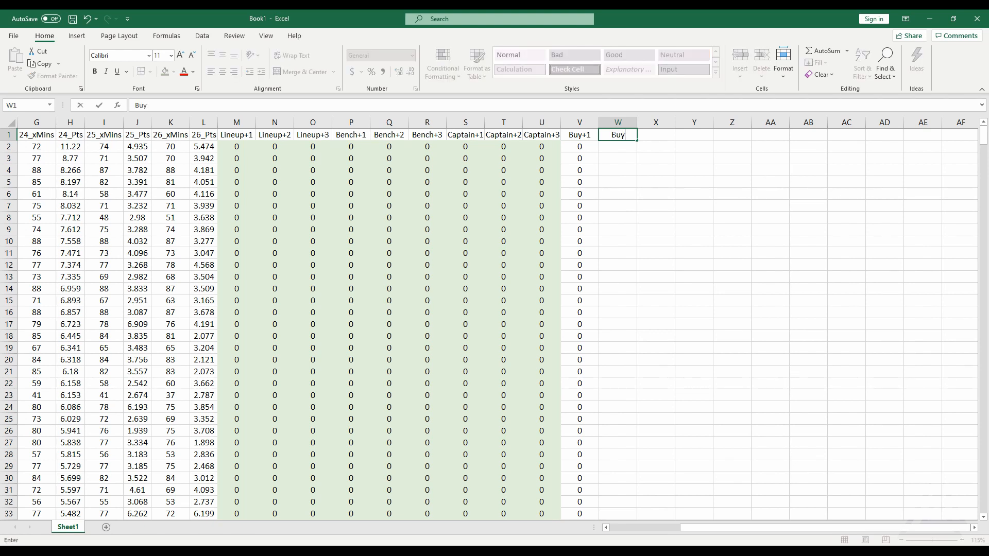
pyautogui.press('Return')
pyautogui.click(618, 135)
pyautogui.click(640, 139)
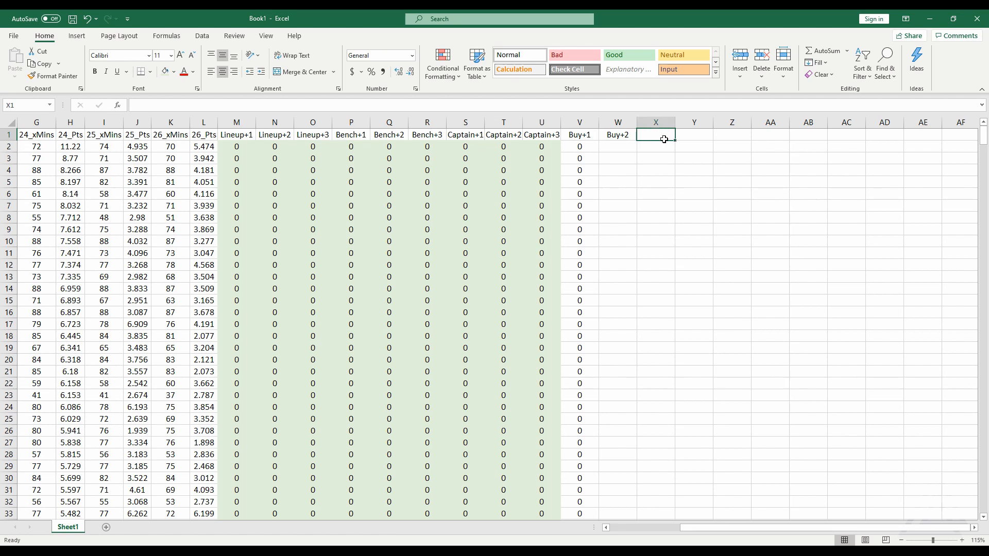
pyautogui.click(622, 134)
pyautogui.moveTo(633, 138); pyautogui.dragTo(665, 140)
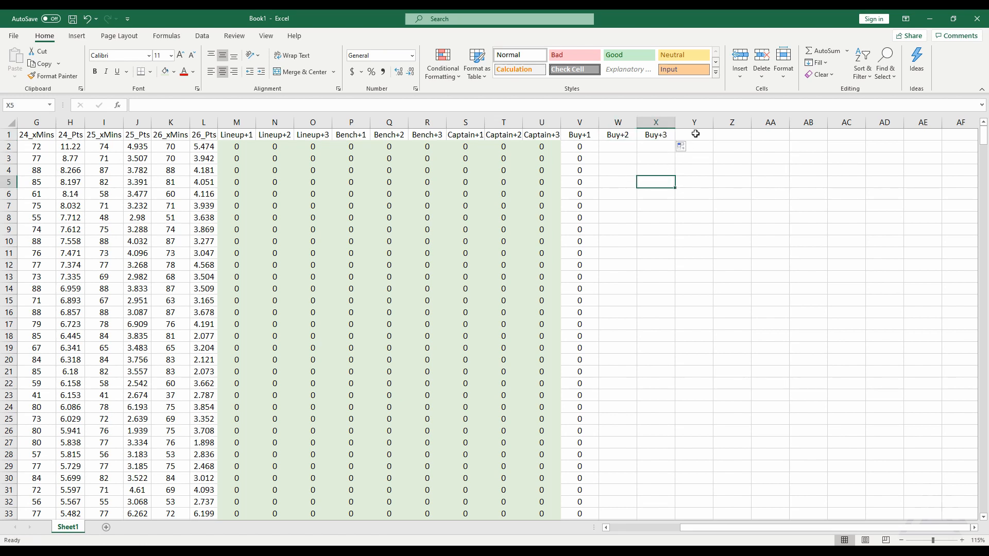
# - Add the header Sell+1 in Y1 and extend the series through Sell+3 in AA1
pyautogui.click(695, 135)
pyautogui.write('Sell+1')
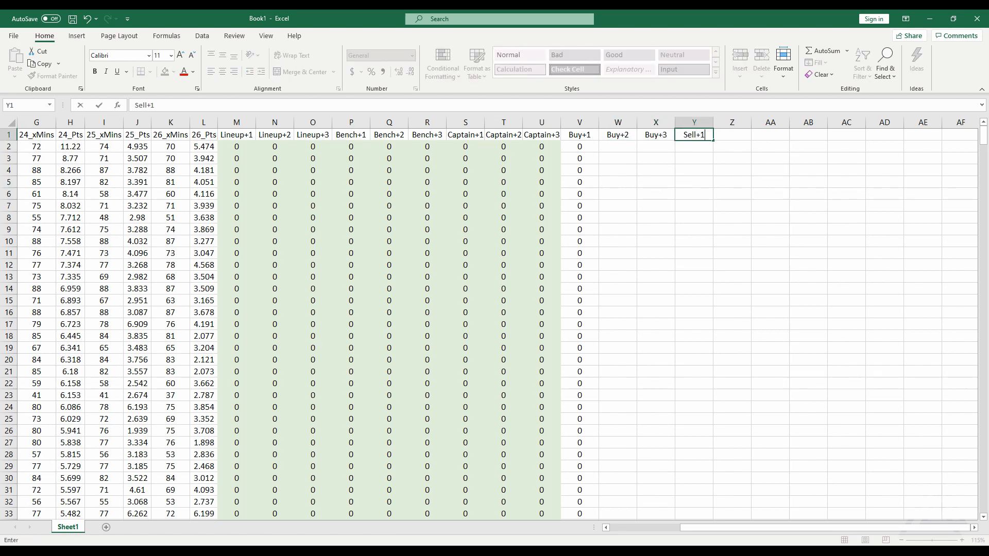
pyautogui.press('Return')
pyautogui.press('Return')
pyautogui.click(705, 137)
pyautogui.moveTo(713, 140); pyautogui.dragTo(781, 143)
pyautogui.click(694, 170)
# - Copy the 0 in V2 across to AA2 and fill columns W through AA with 0 for every player row
pyautogui.click(596, 149)
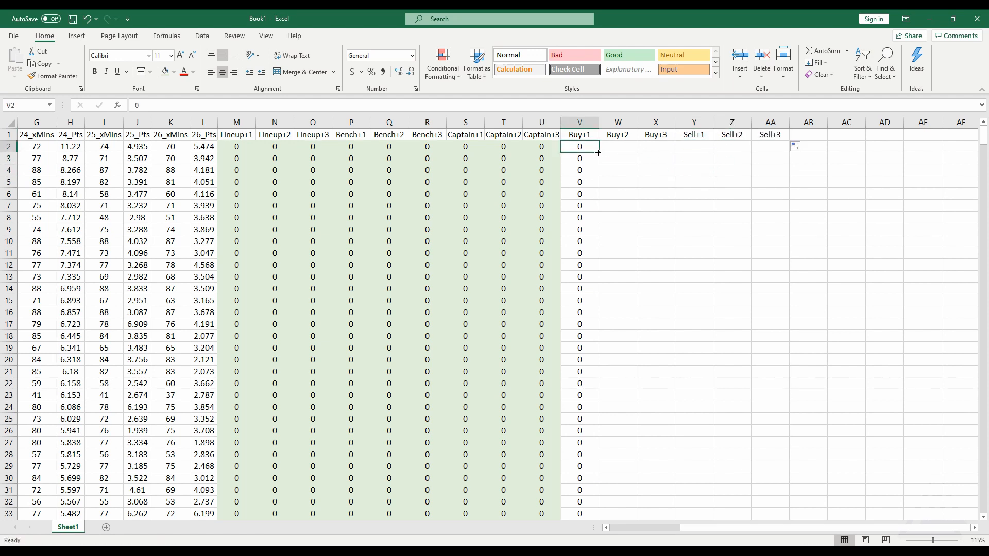
pyautogui.moveTo(598, 152); pyautogui.dragTo(788, 153)
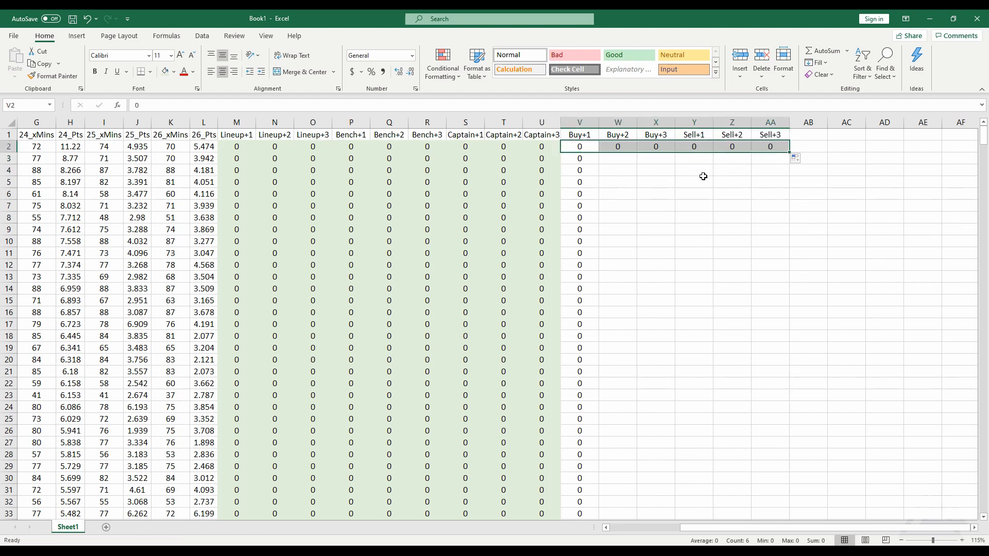
pyautogui.moveTo(617, 147); pyautogui.dragTo(771, 149)
pyautogui.doubleClick(789, 153)
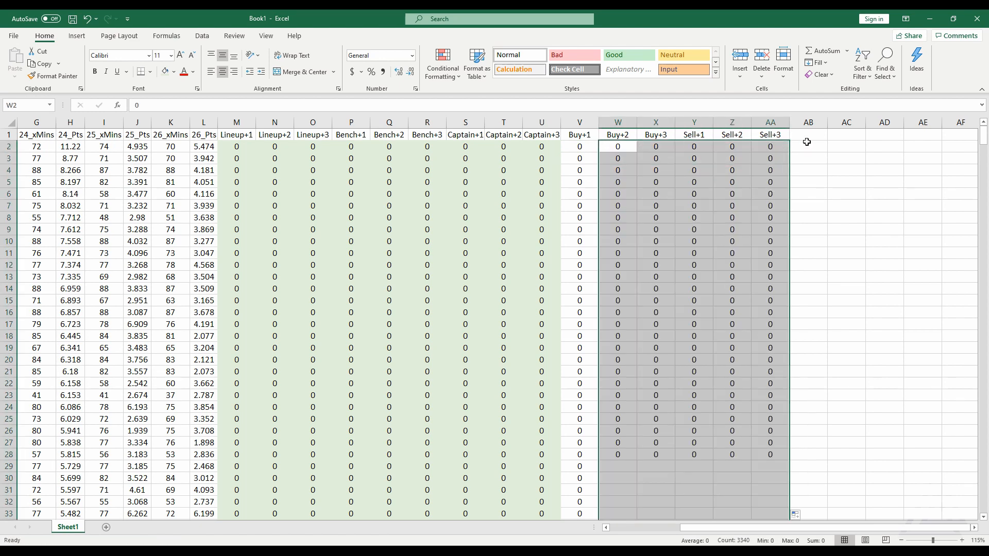
pyautogui.click(807, 142)
pyautogui.click(804, 136)
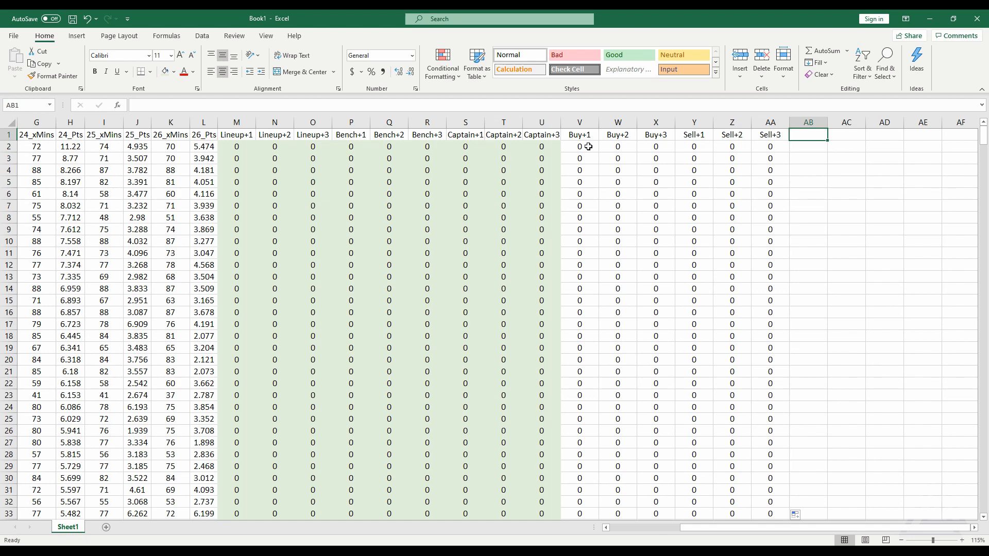
# - Shade all value cells of the three Buy and three Sell columns with the same light green fill
pyautogui.moveTo(589, 147); pyautogui.dragTo(656, 147)
pyautogui.hotkey('shift', 'Right')
pyautogui.hotkey('shift', 'Right')
pyautogui.hotkey('shift', 'Right')
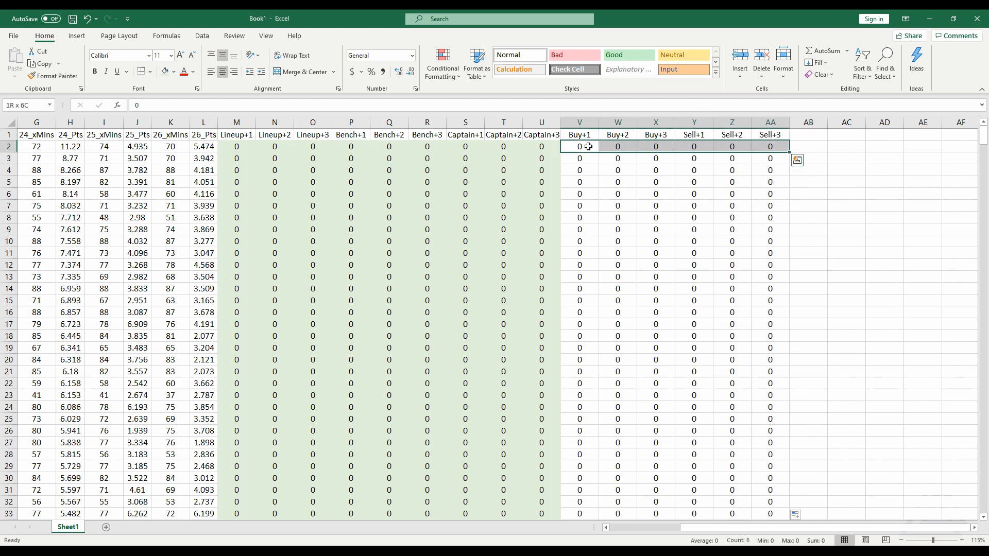
pyautogui.hotkey('ctrl', 'shift', 'Down')
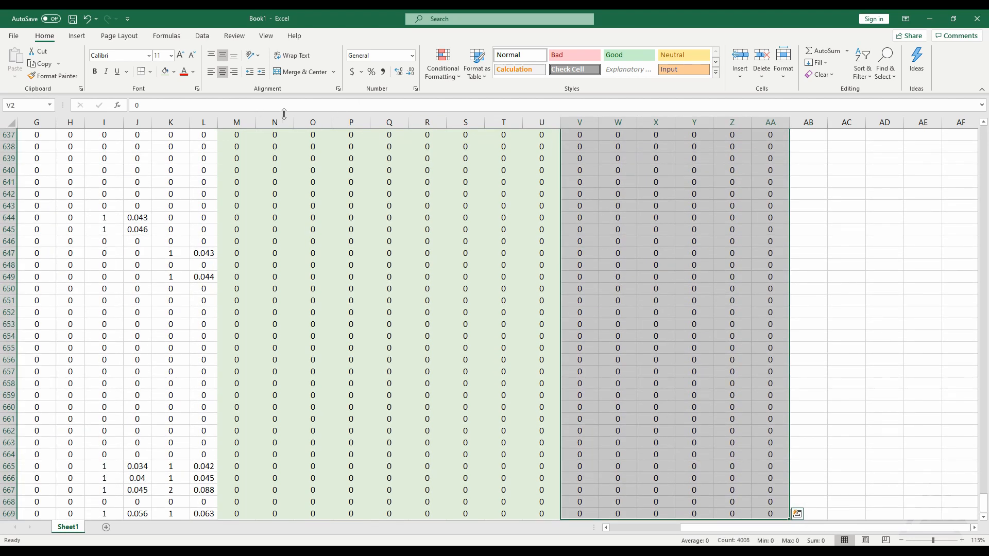
pyautogui.click(165, 72)
pyautogui.moveTo(984, 503); pyautogui.dragTo(984, 135)
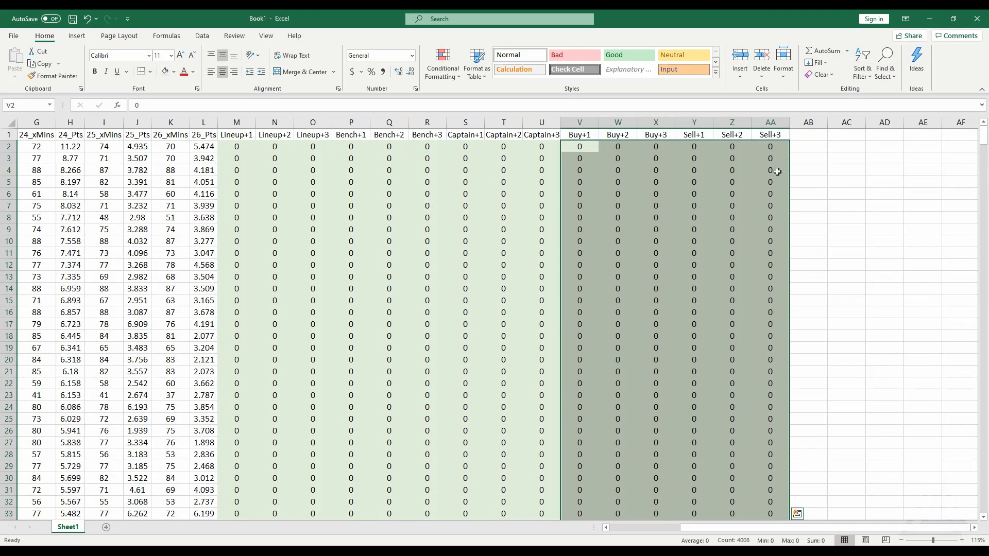
pyautogui.click(817, 137)
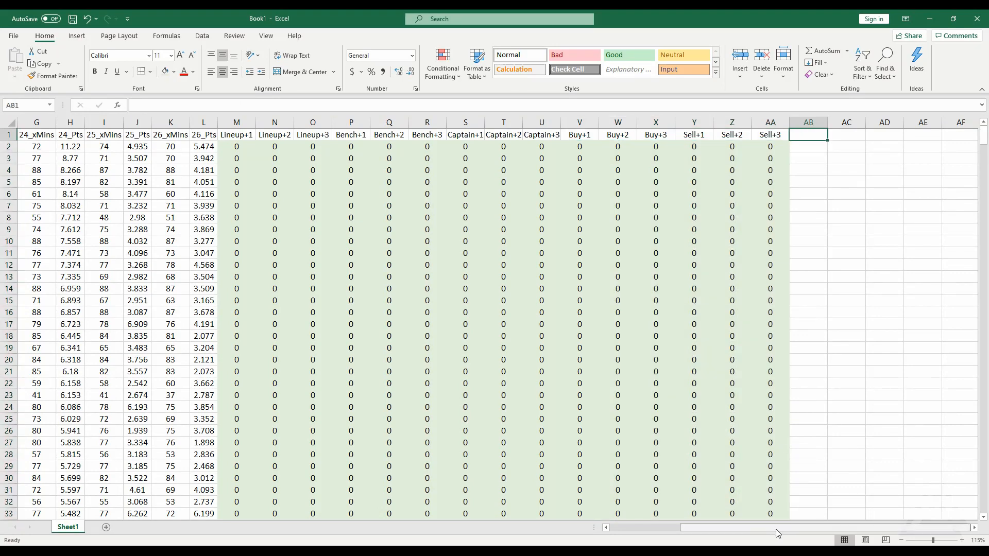
# - Add the header Squad+0 in AB1 and fill its column with 0 for every player row
pyautogui.click(974, 528)
pyautogui.click(974, 528)
pyautogui.click(974, 528)
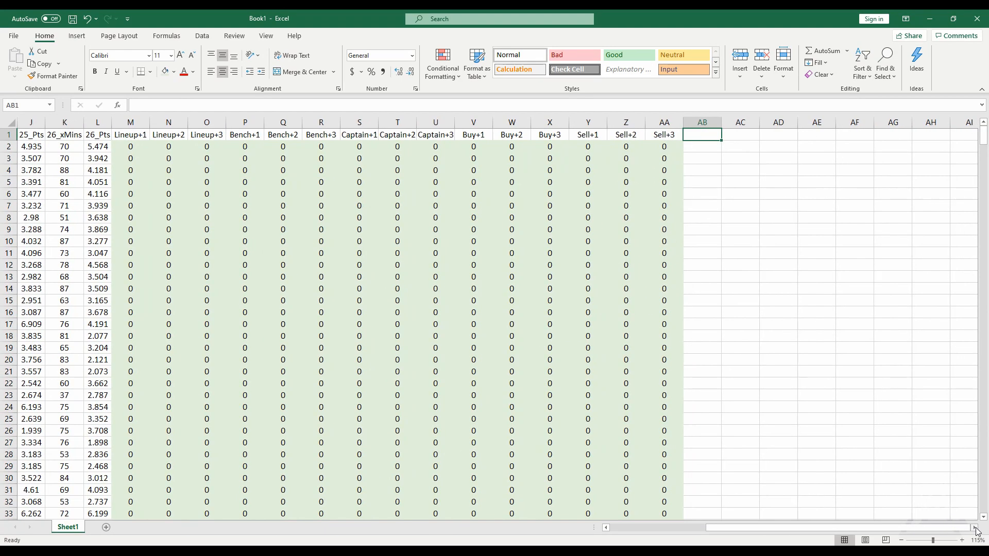
pyautogui.click(974, 527)
pyautogui.click(974, 528)
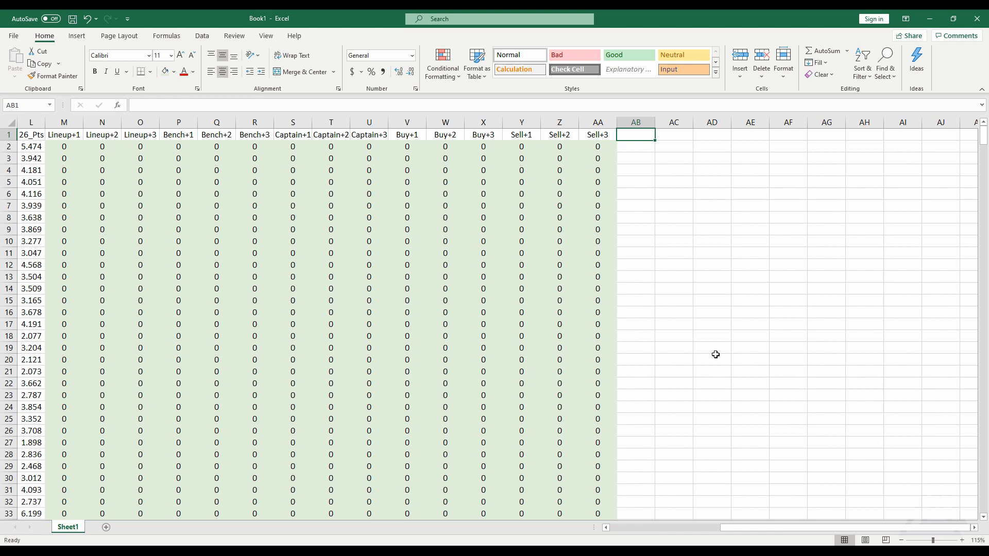
pyautogui.write('S')
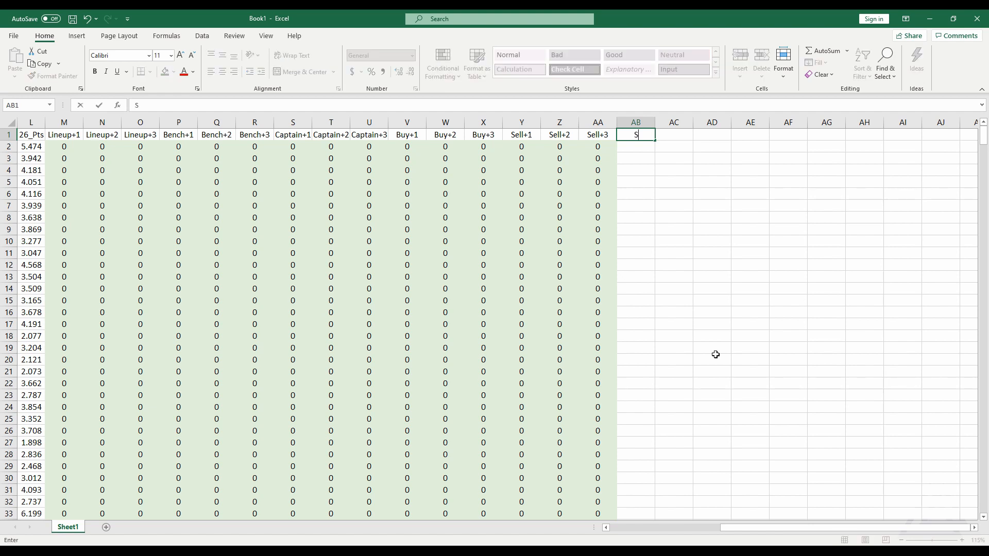
pyautogui.write('quad+0')
pyautogui.press('Return')
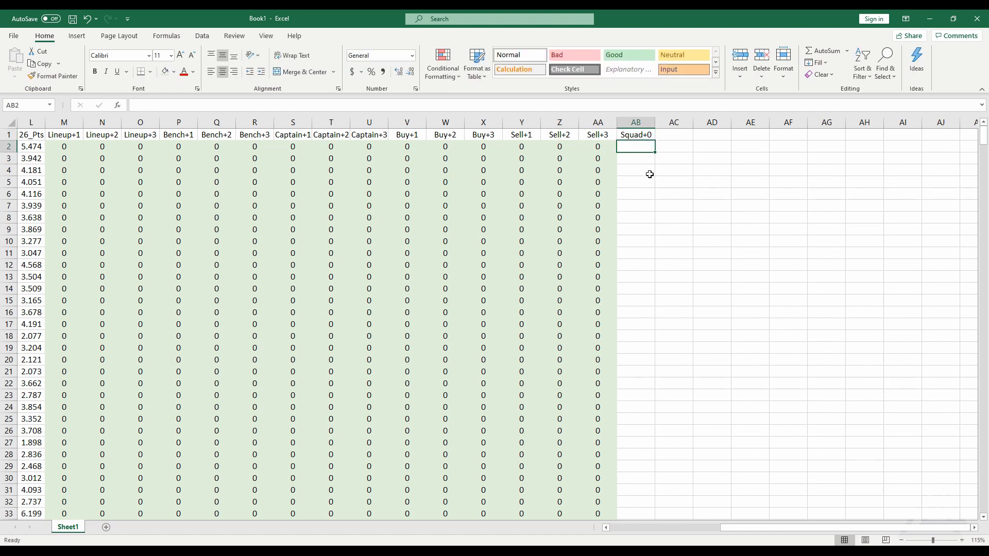
pyautogui.write('0')
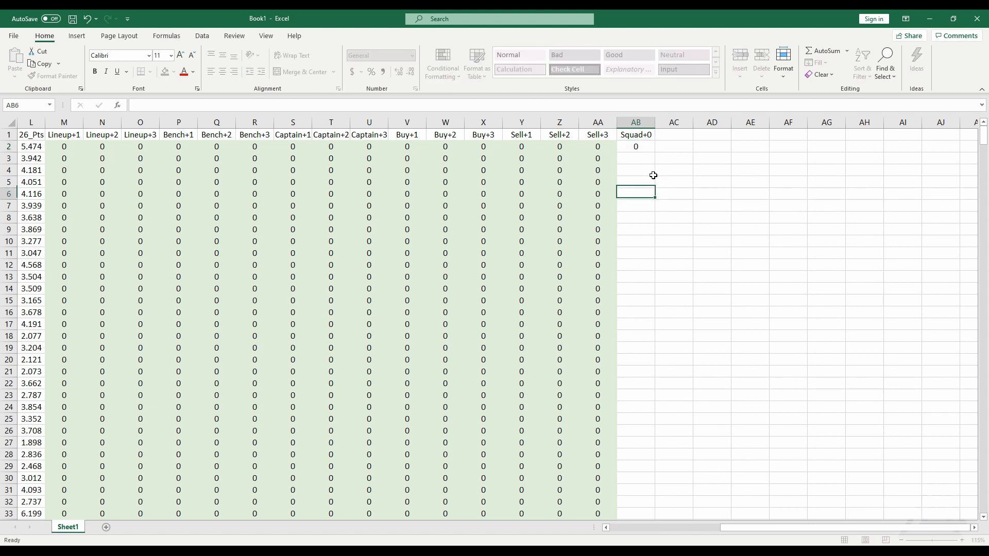
pyautogui.hotkey('ctrl', 'Return')
pyautogui.doubleClick(650, 153)
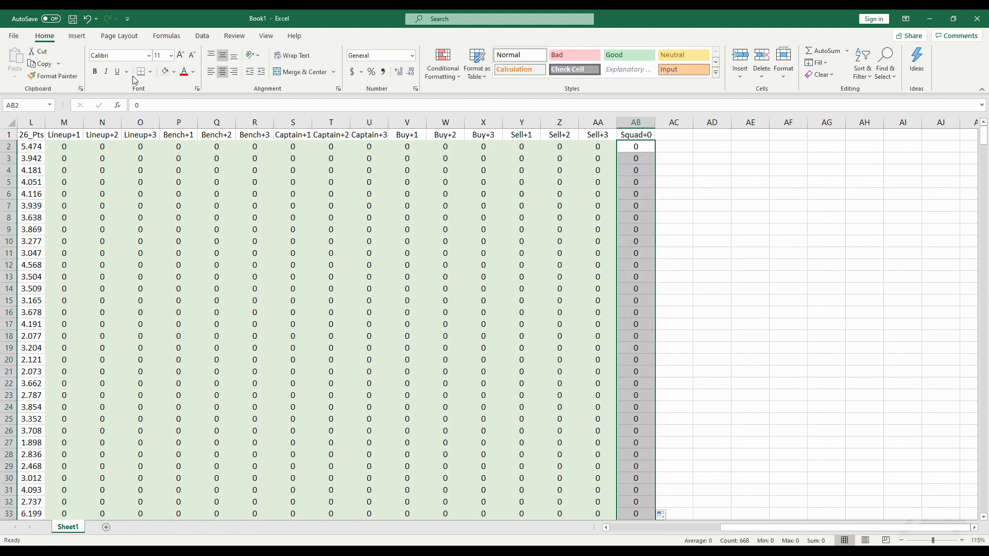
# - Shade the value cells of the Squad+0 column with a light gold fill
pyautogui.click(174, 72)
pyautogui.click(225, 112)
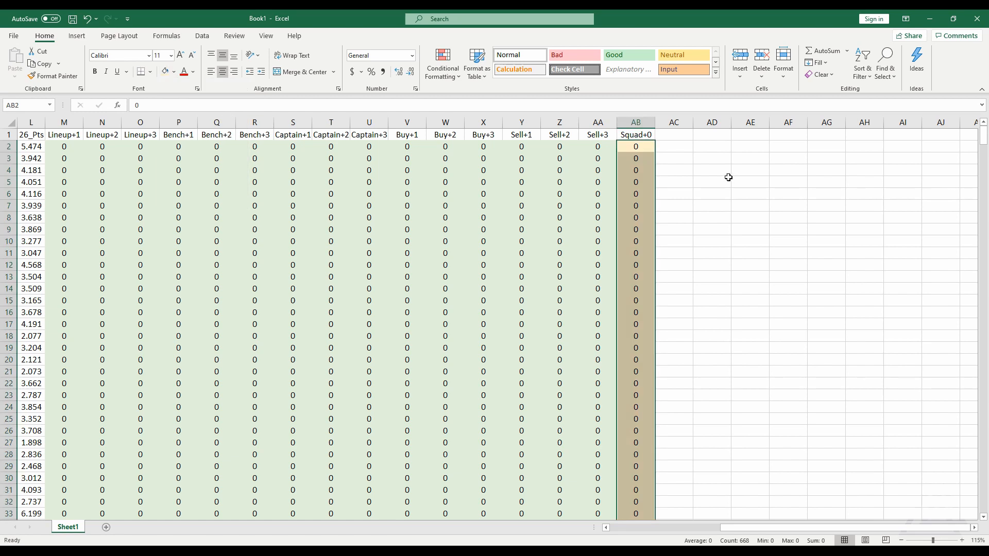
pyautogui.click(675, 145)
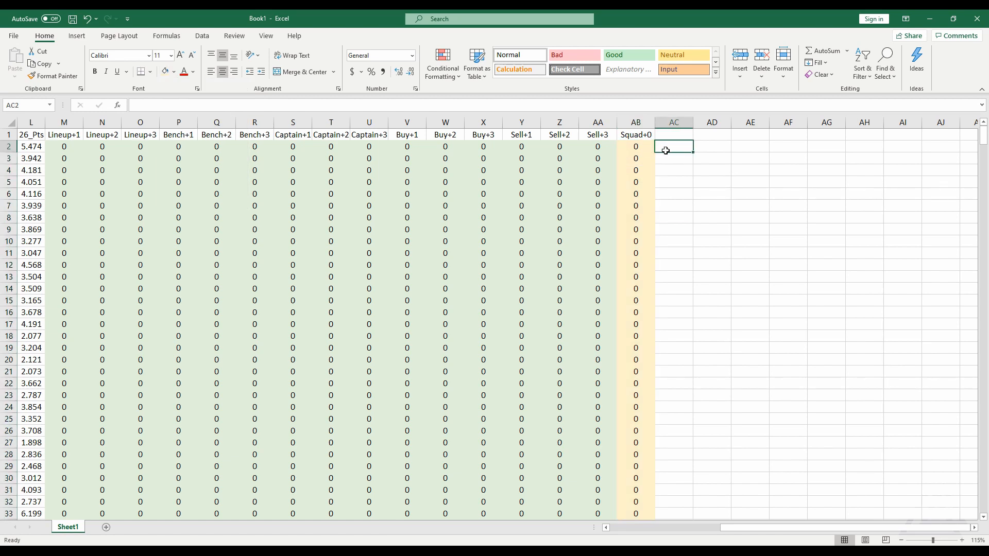
# - Add the header Squad+1 in AC1 and extend the series through Squad+3 in AE1
pyautogui.click(670, 135)
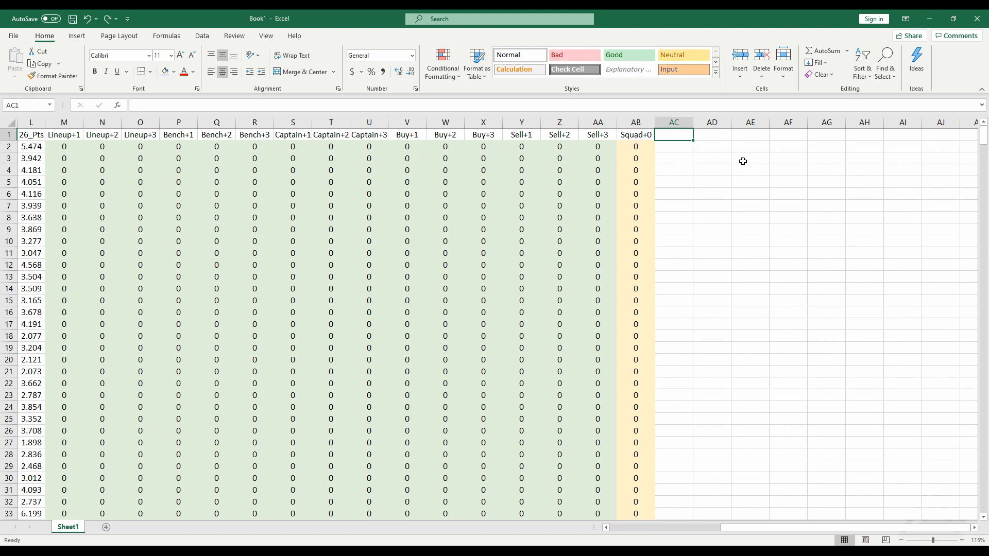
pyautogui.write('Squad+1')
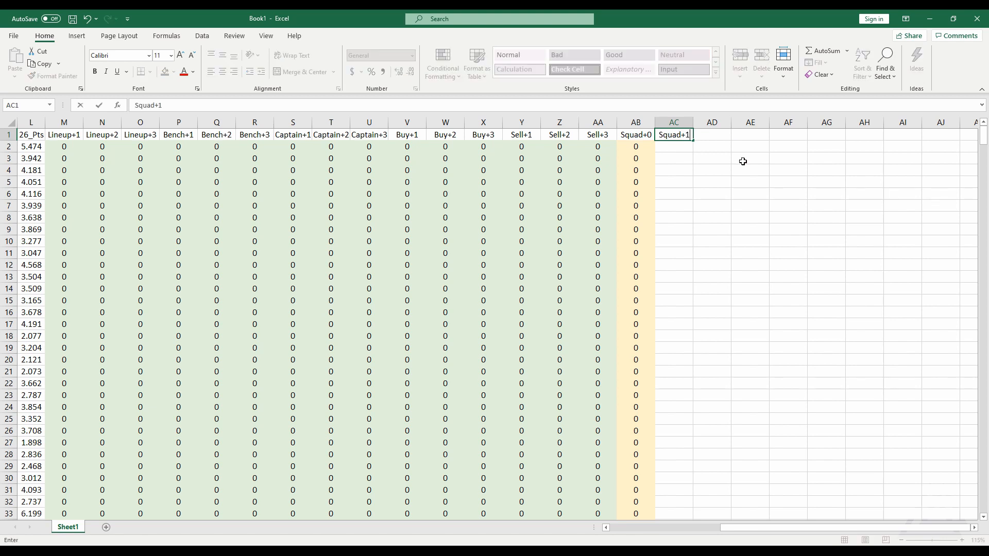
pyautogui.press('Return')
pyautogui.click(683, 134)
pyautogui.moveTo(693, 140); pyautogui.dragTo(767, 144)
# - Enter the formula =AB2+V2-Y2 in AC2 to compute Squad+1 from the previous squad plus buys minus sells
pyautogui.click(672, 147)
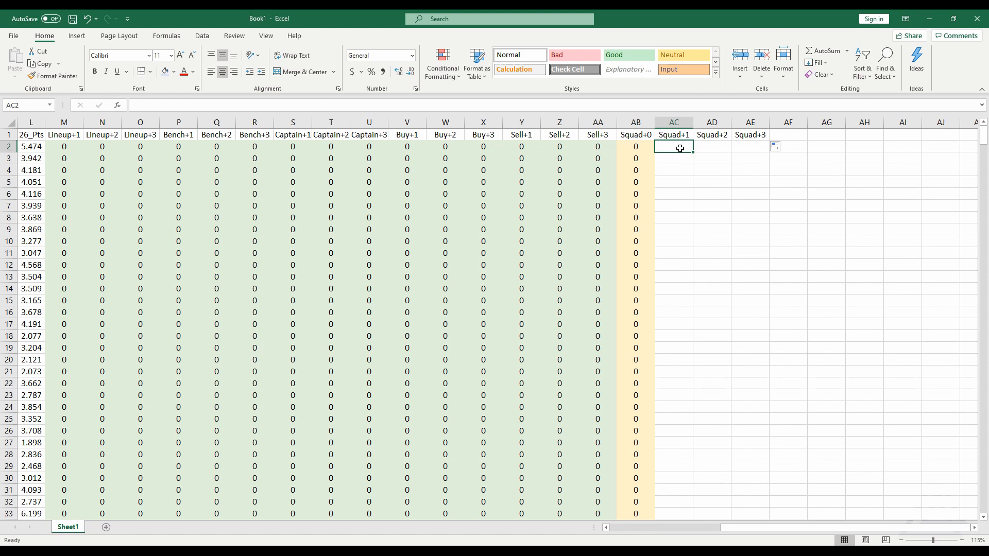
pyautogui.write('=')
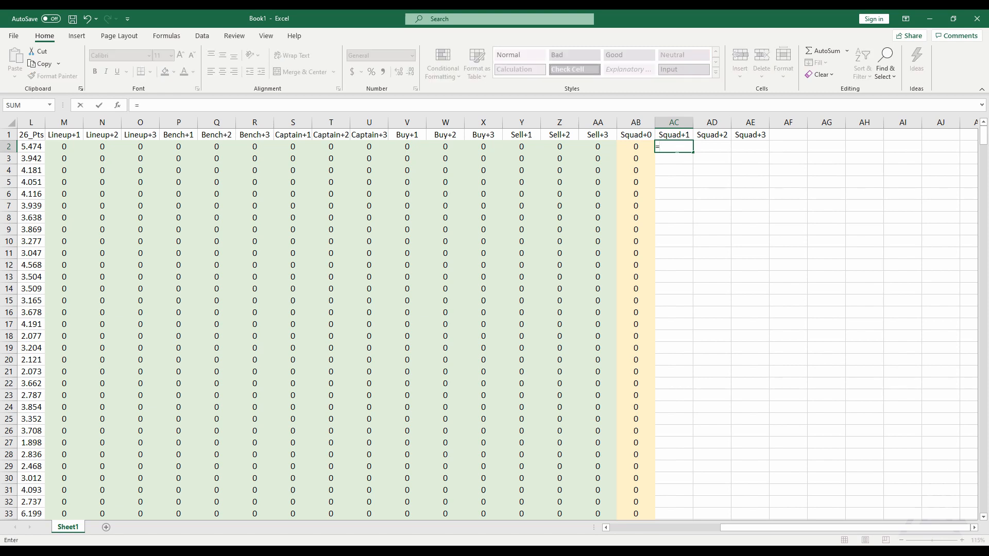
pyautogui.click(636, 147)
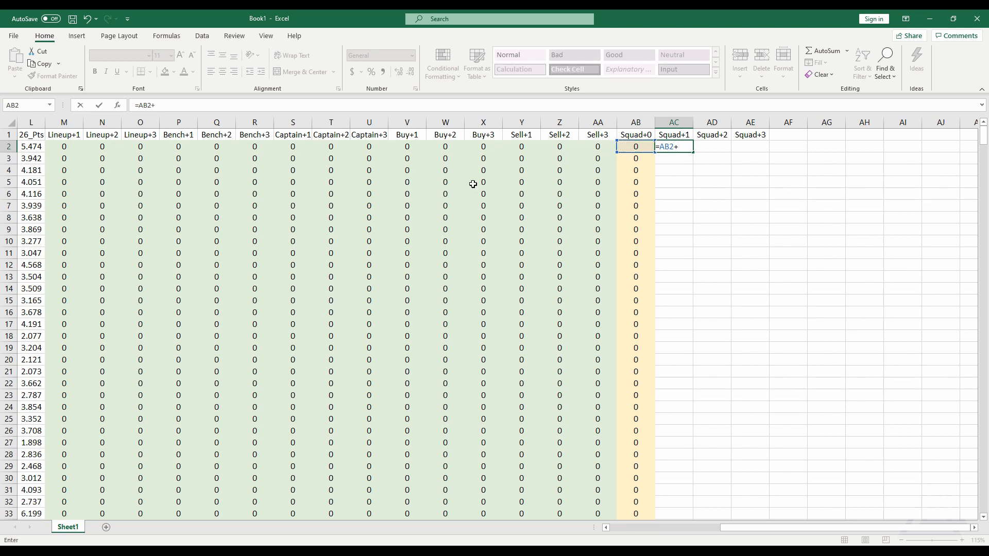
pyautogui.click(416, 146)
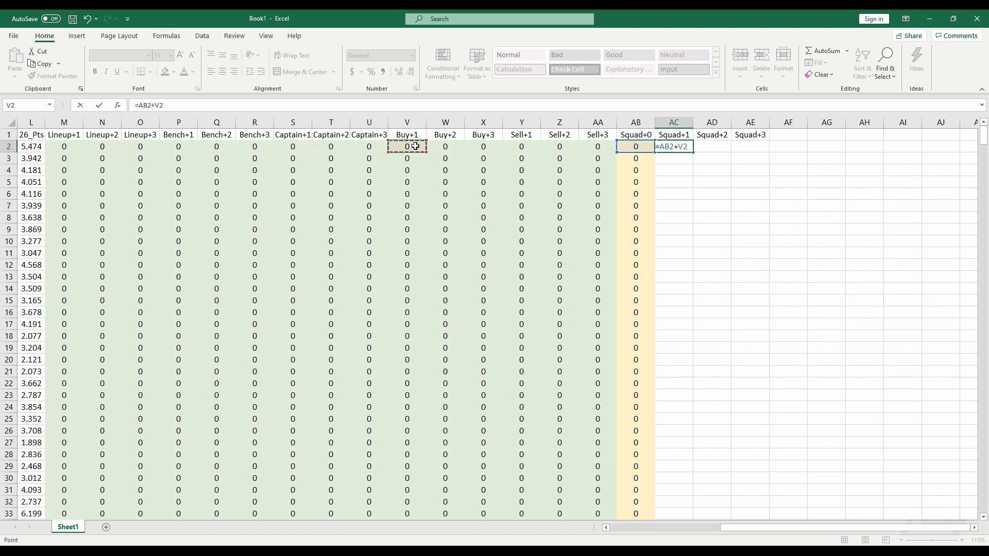
pyautogui.write('-')
pyautogui.click(517, 147)
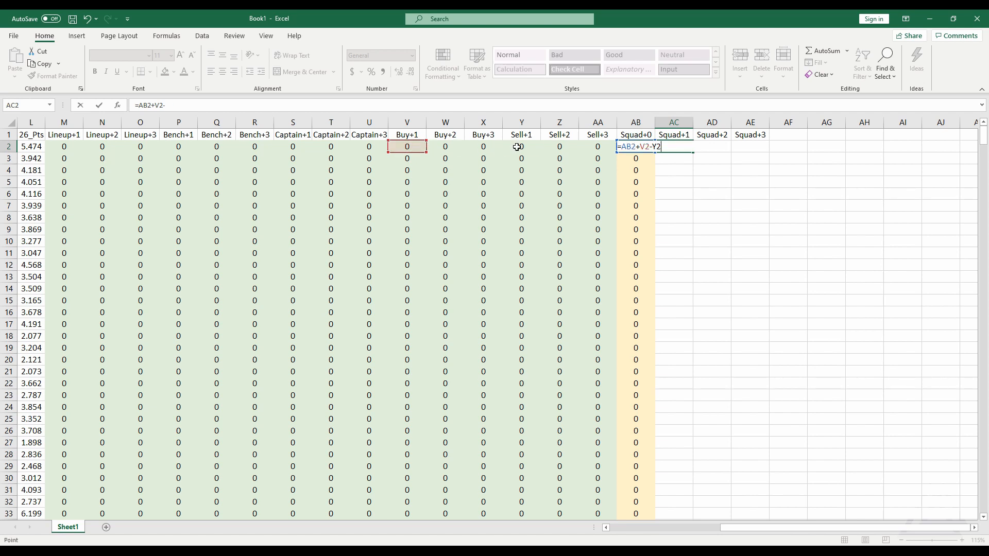
pyautogui.press('Return')
pyautogui.press('Up')
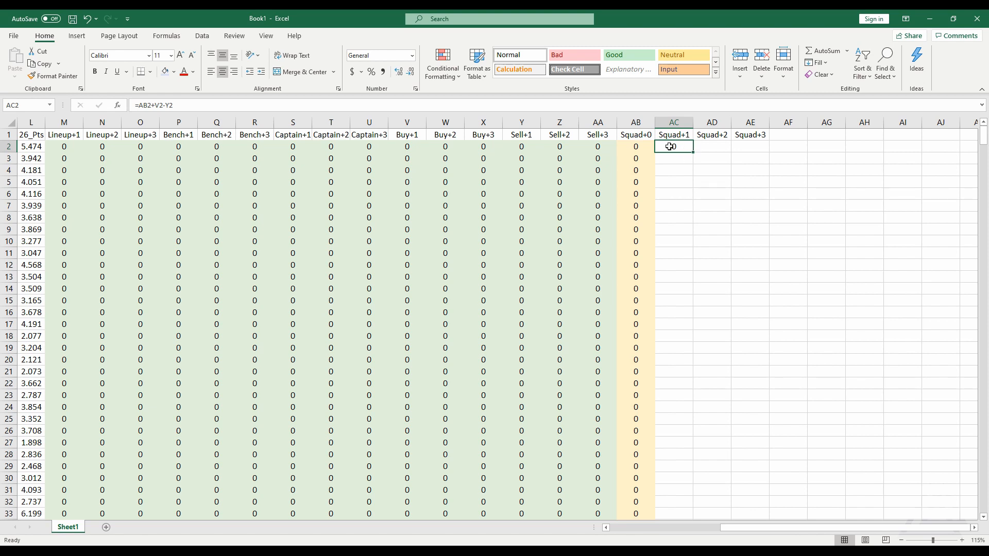
# - Shade AC2 light blue, copy its formula and fill across to AE2, and check the cell references in AE2
pyautogui.click(166, 72)
pyautogui.moveTo(695, 153); pyautogui.dragTo(751, 150)
pyautogui.click(748, 178)
pyautogui.click(752, 145)
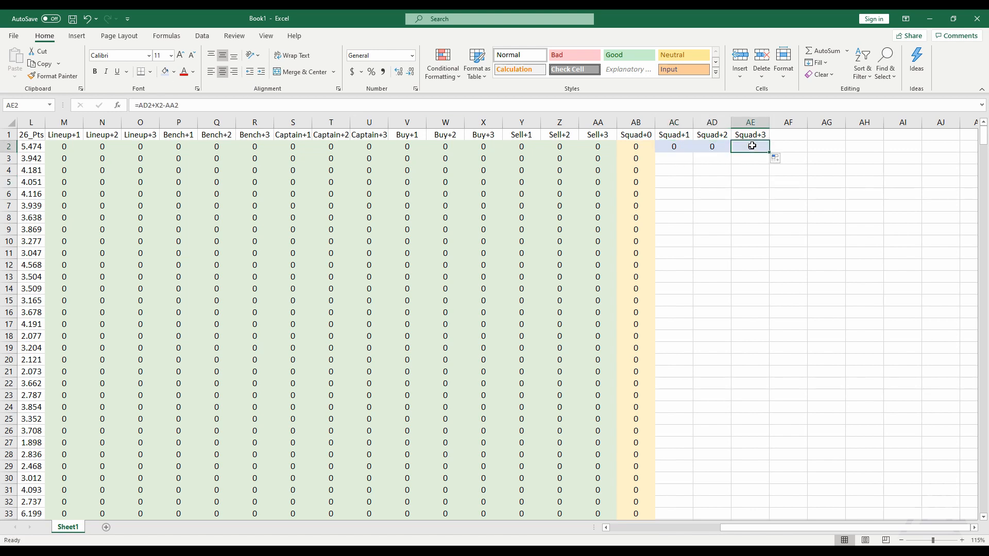
pyautogui.doubleClick(752, 148)
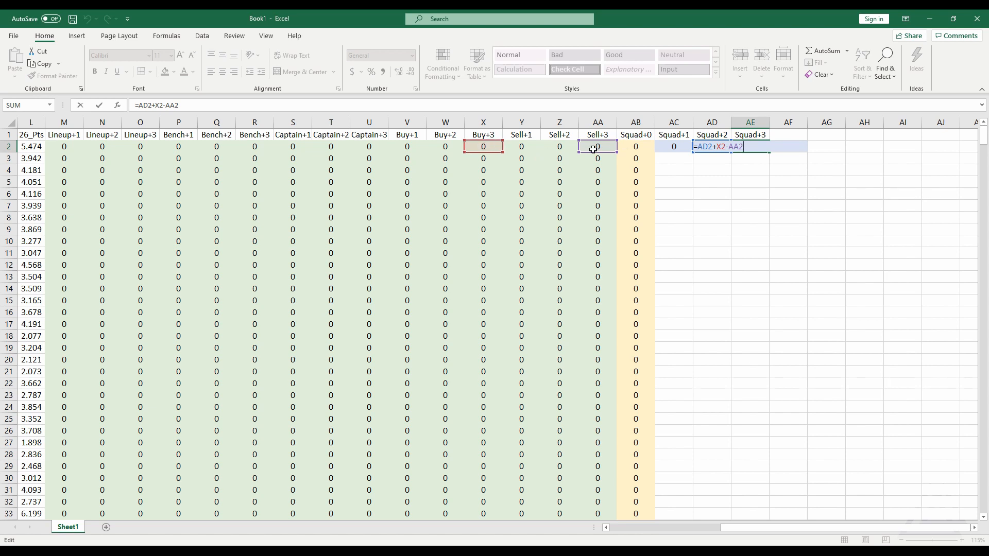
pyautogui.press('Return')
# - Fill the Squad+1 through Squad+3 formulas and their light blue shading down to every player row
pyautogui.moveTo(674, 147); pyautogui.dragTo(761, 153)
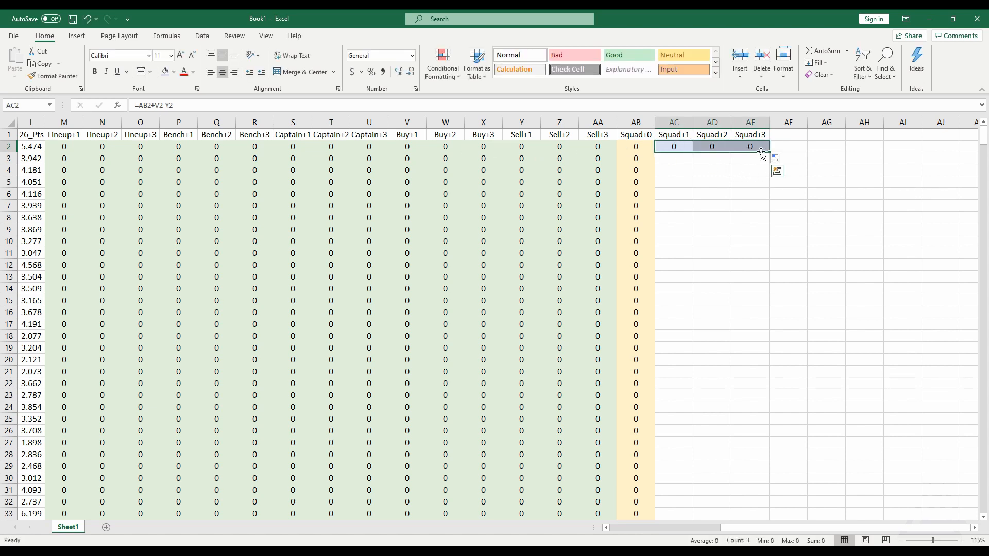
pyautogui.doubleClick(761, 152)
pyautogui.click(824, 147)
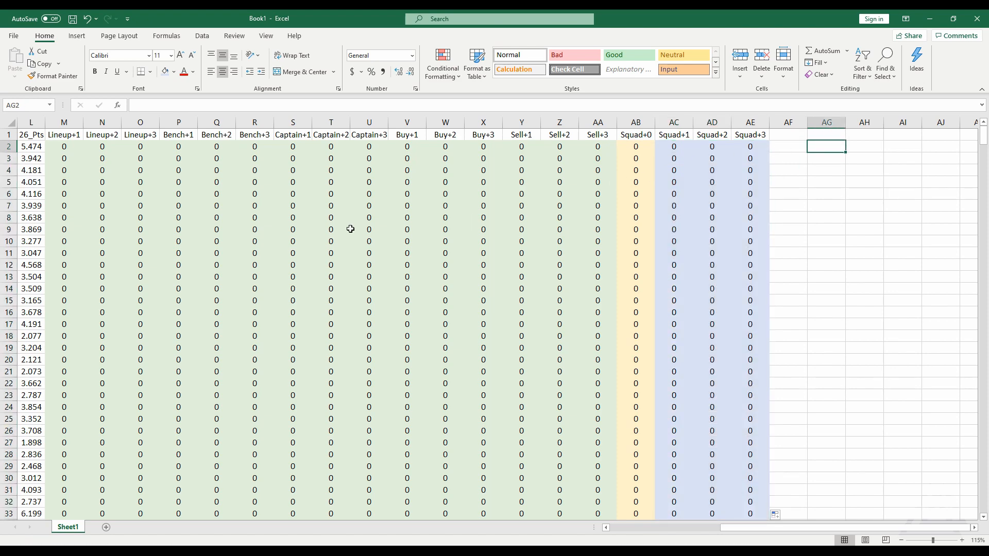
pyautogui.scroll(-1, 356, 228)
pyautogui.moveTo(665, 529); pyautogui.dragTo(628, 530)
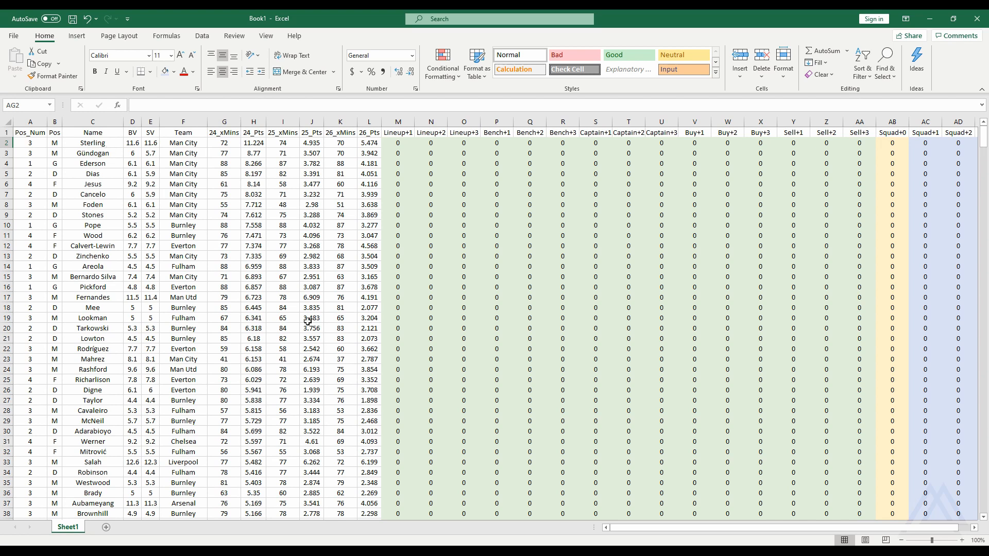
pyautogui.moveTo(618, 529); pyautogui.dragTo(629, 529)
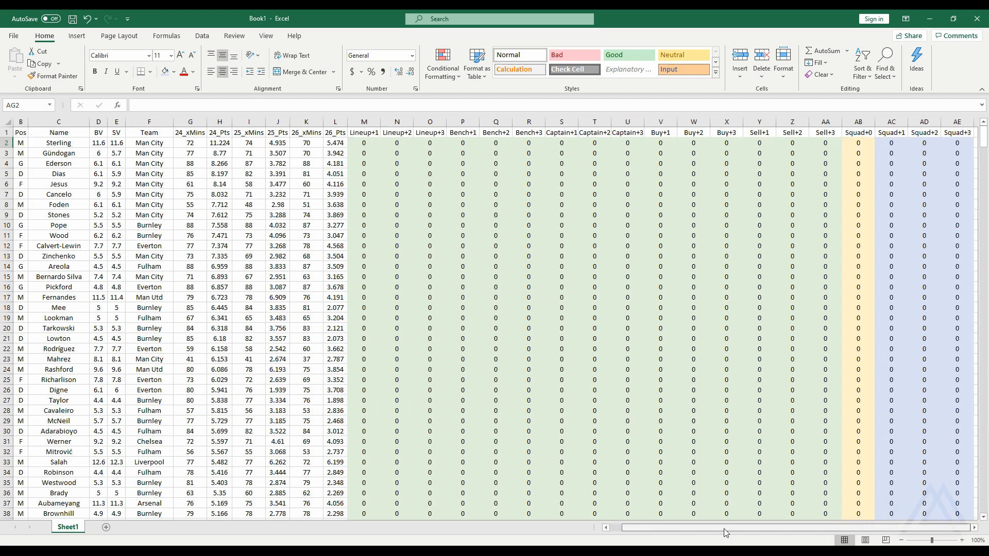
# - Enter 1 as a test value in AB2 (Squad+0) and check the Squad+1 to Squad+3 cells in row 2
pyautogui.click(861, 145)
pyautogui.write('1')
pyautogui.press('Right')
pyautogui.press('Right')
pyautogui.press('Right')
pyautogui.press('Right')
pyautogui.press('Right')
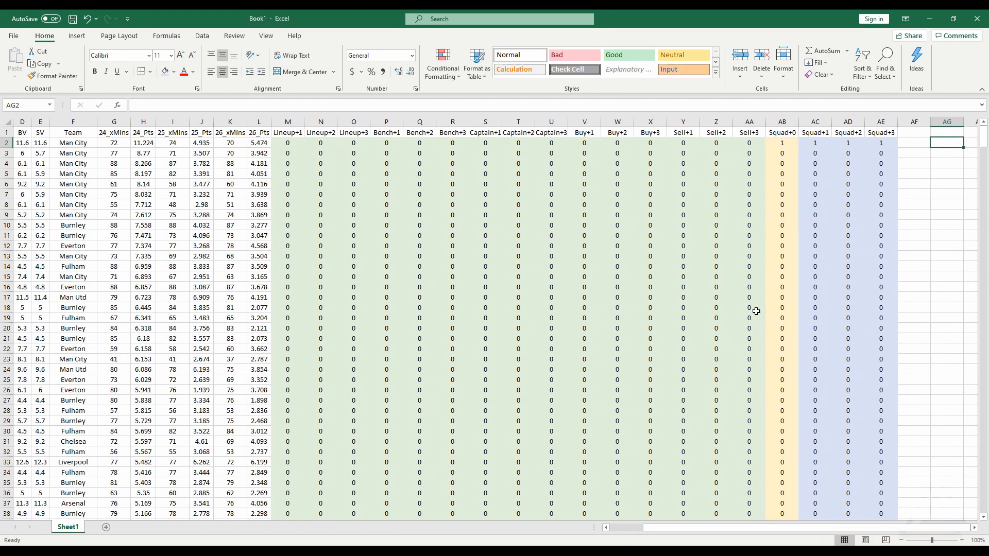
pyautogui.press('Right')
pyautogui.press('Right')
pyautogui.press('Right')
pyautogui.press('Right')
pyautogui.click(697, 148)
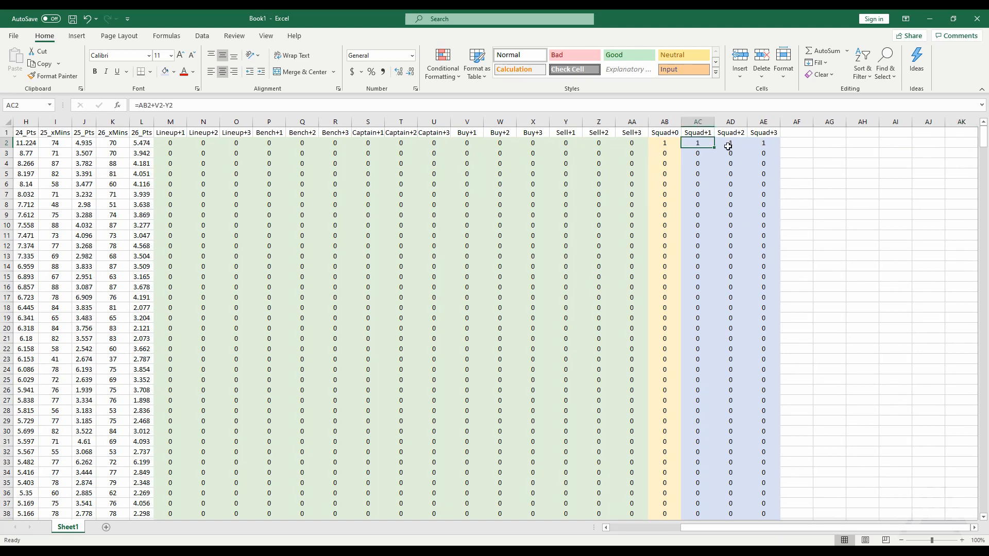
pyautogui.click(728, 147)
pyautogui.click(765, 144)
# - Enter 1 in Z2 (Sell+2) to test selling the first player in the second gameweek
pyautogui.click(562, 143)
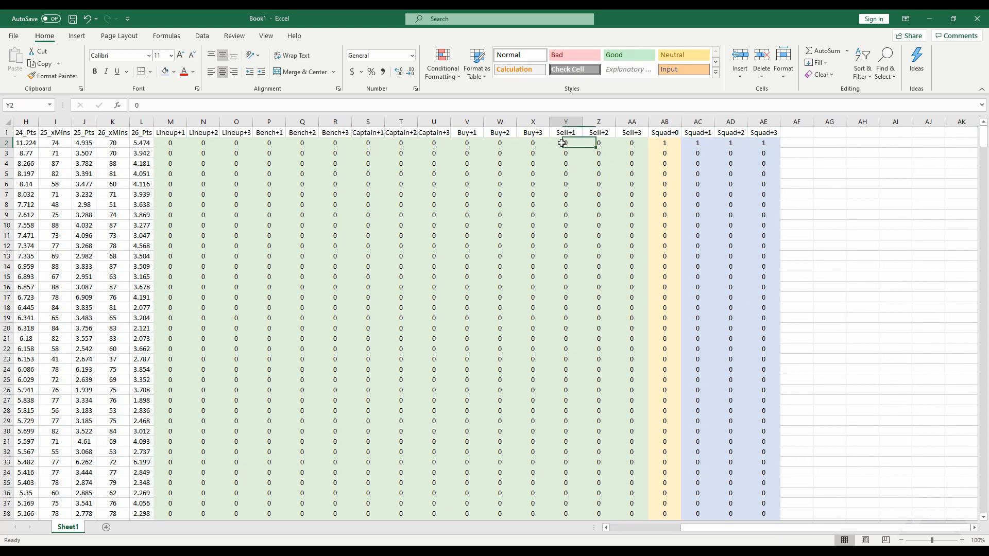
pyautogui.press('Right')
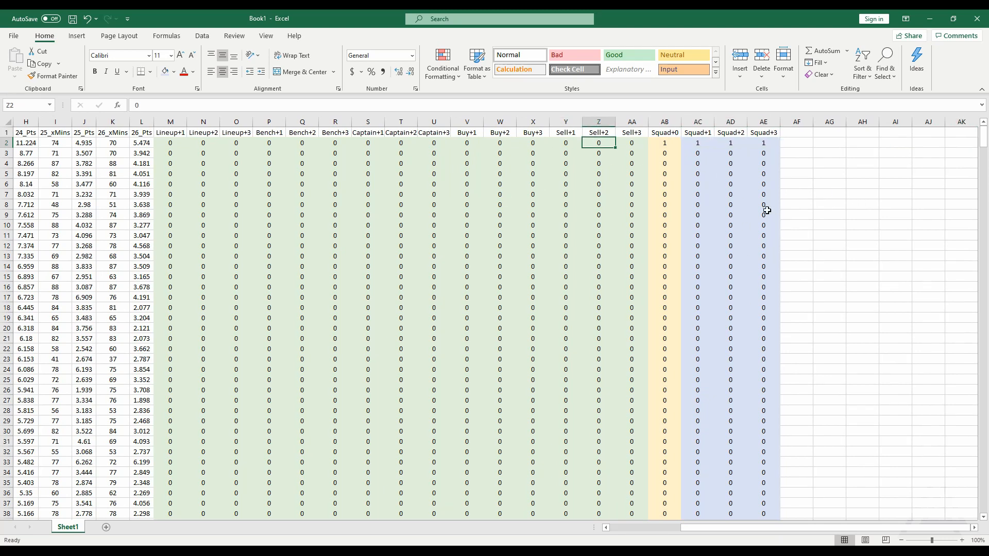
pyautogui.write('01')
pyautogui.press('Return')
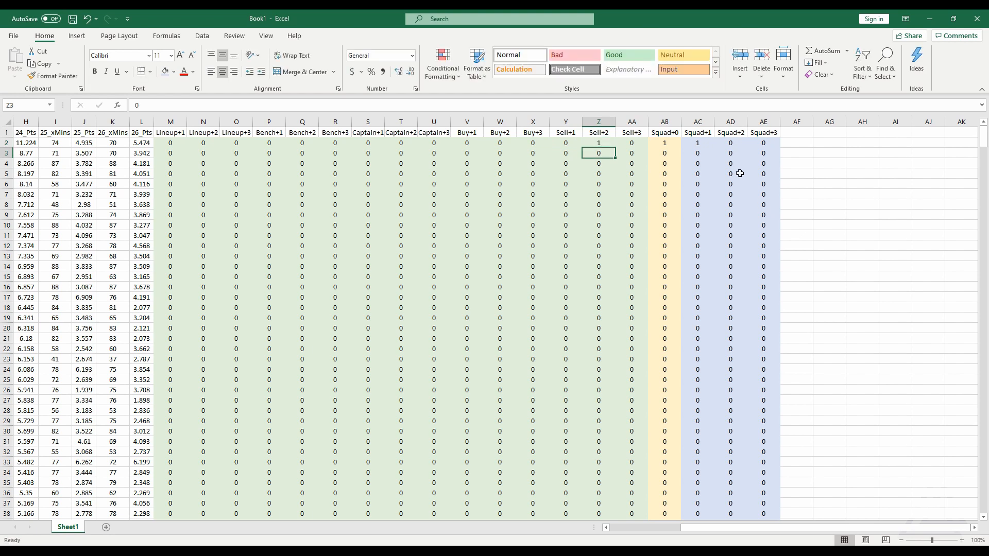
# - Reset the test entries in Z2 (Sell+2) and AB2 (Squad+0) to 0
pyautogui.click(598, 143)
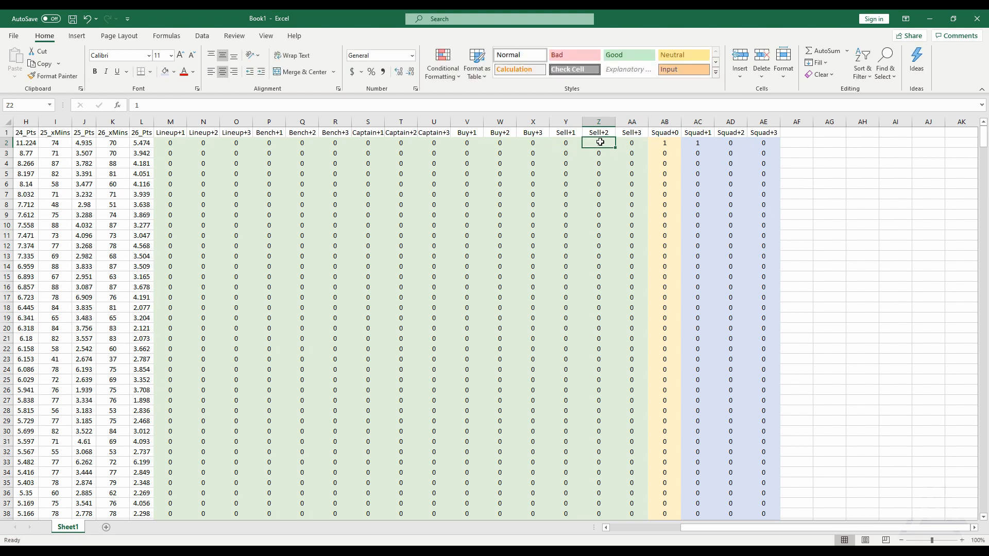
pyautogui.write('0')
pyautogui.click(847, 194)
pyautogui.click(678, 142)
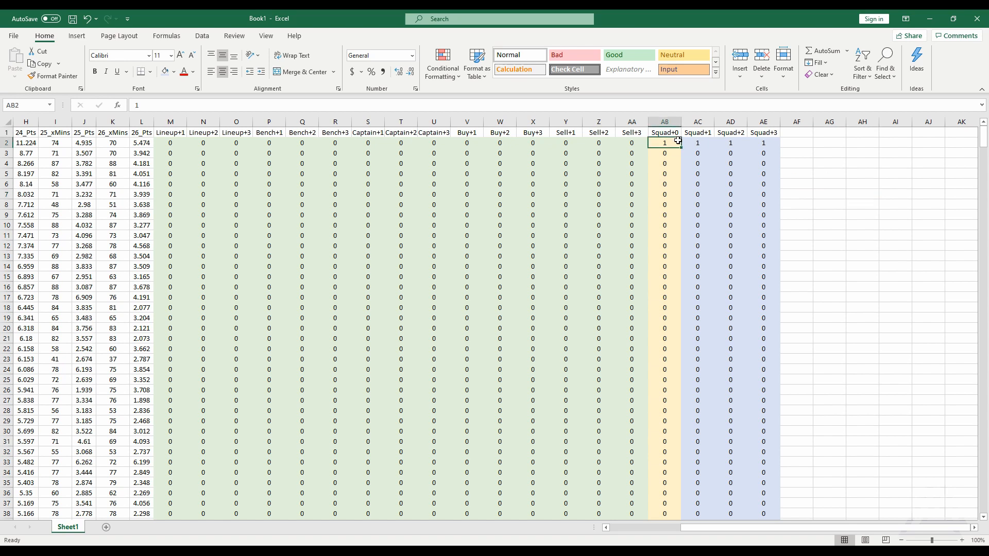
pyautogui.write('0')
pyautogui.click(826, 175)
pyautogui.click(796, 142)
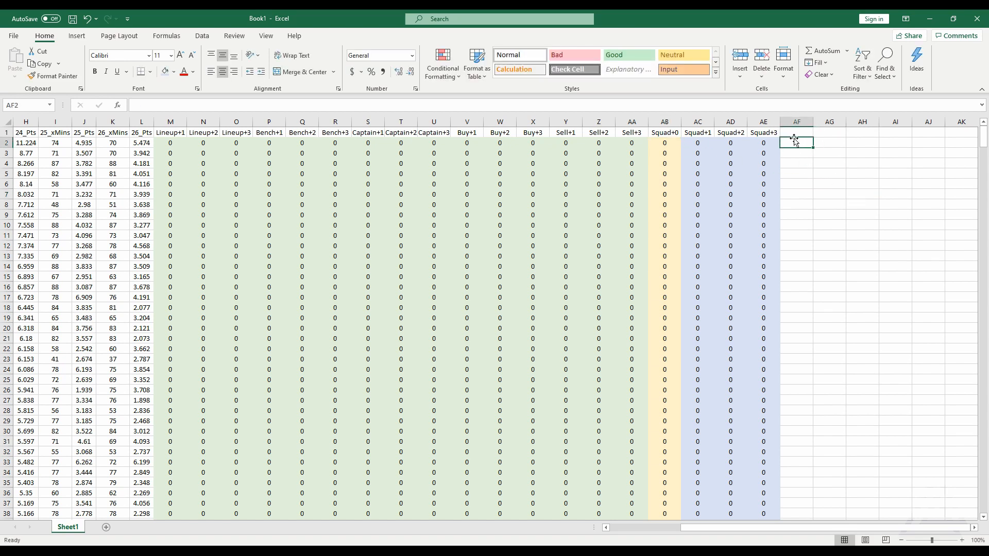
pyautogui.click(665, 122)
pyautogui.moveTo(698, 122); pyautogui.dragTo(764, 122)
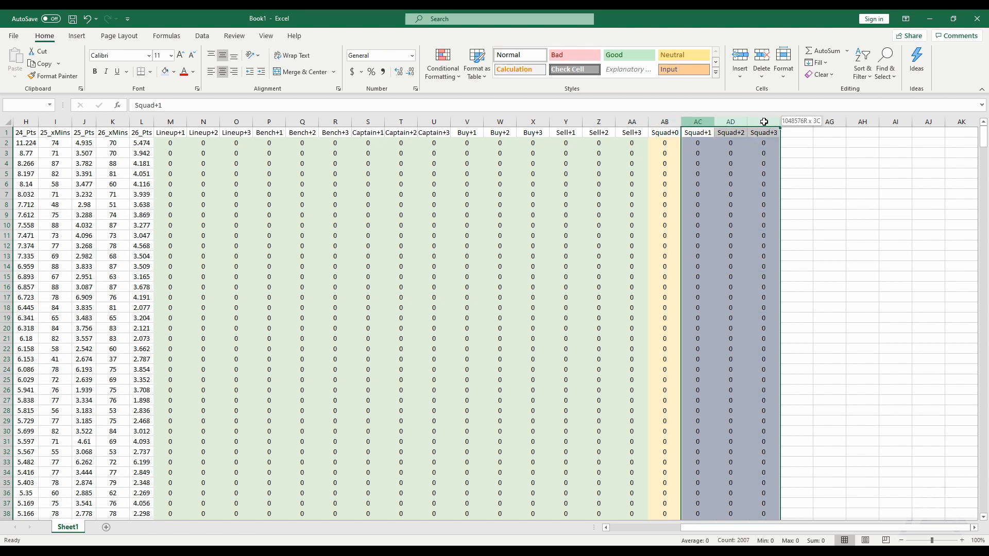
pyautogui.click(816, 154)
# - Add the header L/B+1 in AF1 and extend the series through L/B+3 in AH1
pyautogui.click(795, 133)
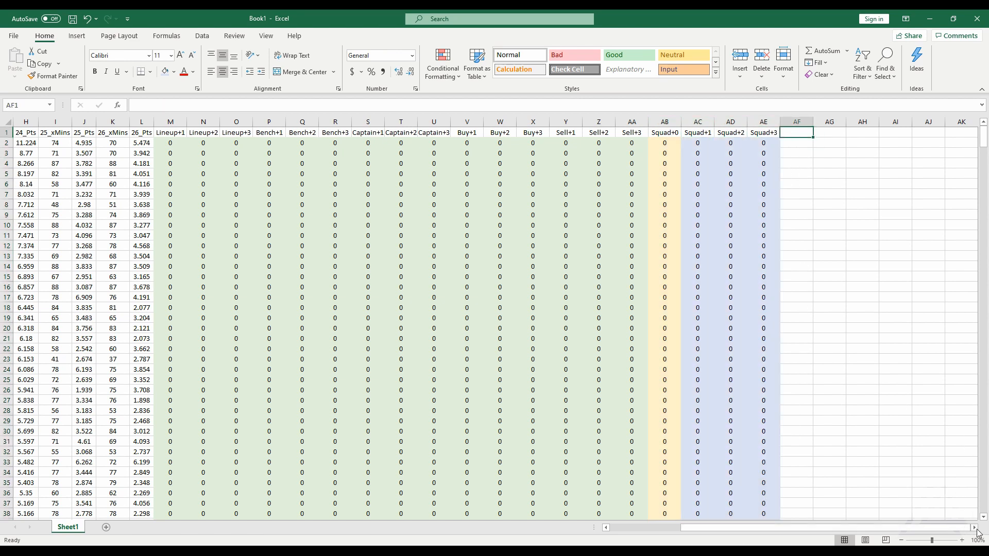
pyautogui.hscroll(6, 685, 405)
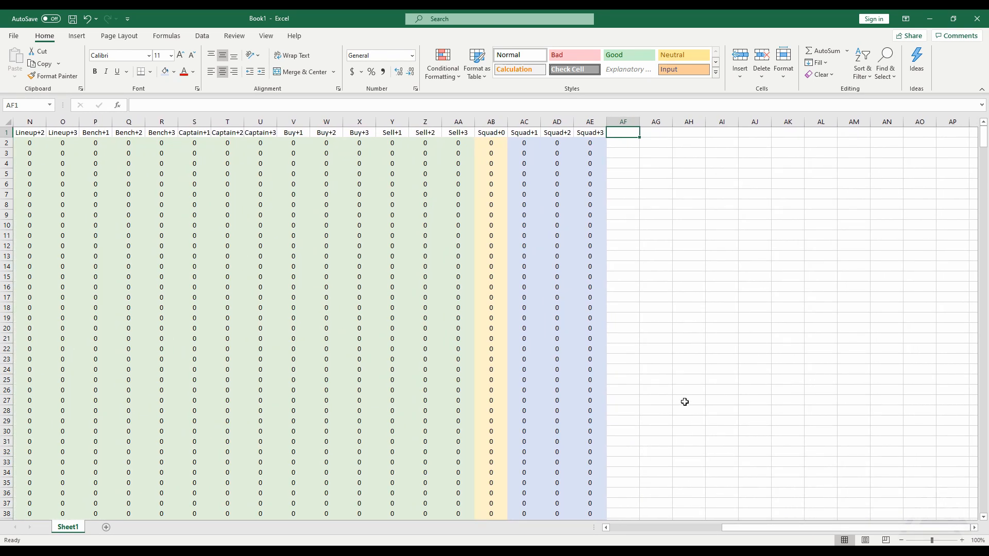
pyautogui.write('L/B+1')
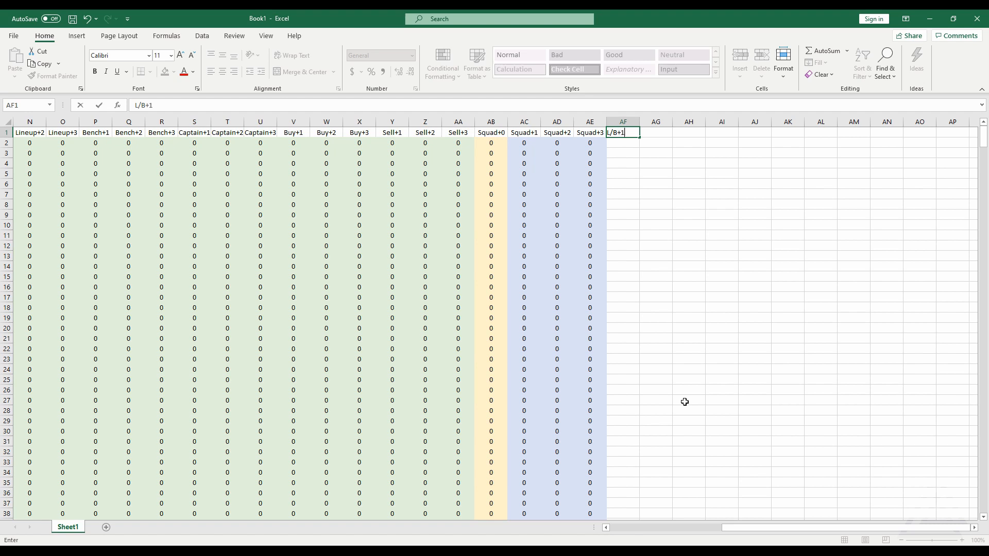
pyautogui.press('Return')
pyautogui.click(636, 134)
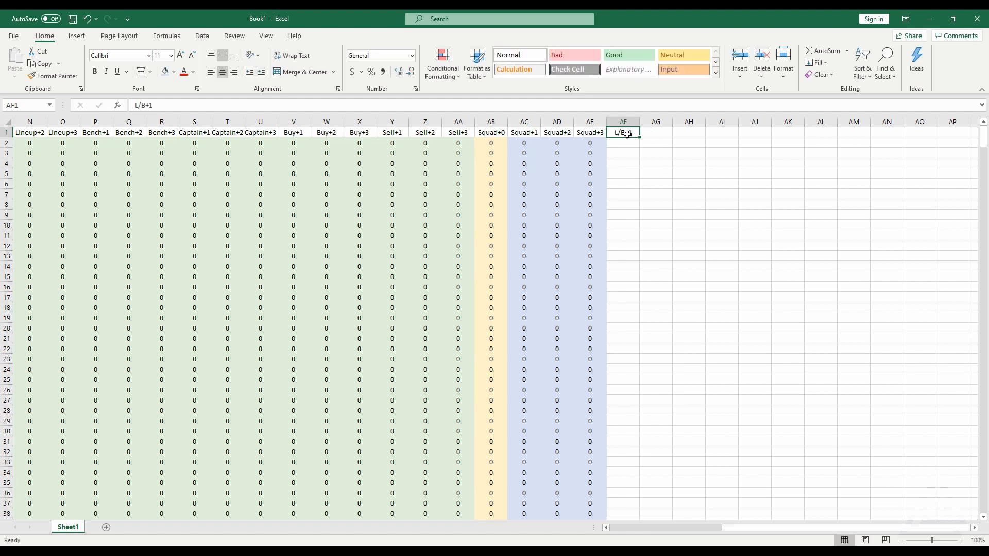
pyautogui.moveTo(641, 137); pyautogui.dragTo(692, 138)
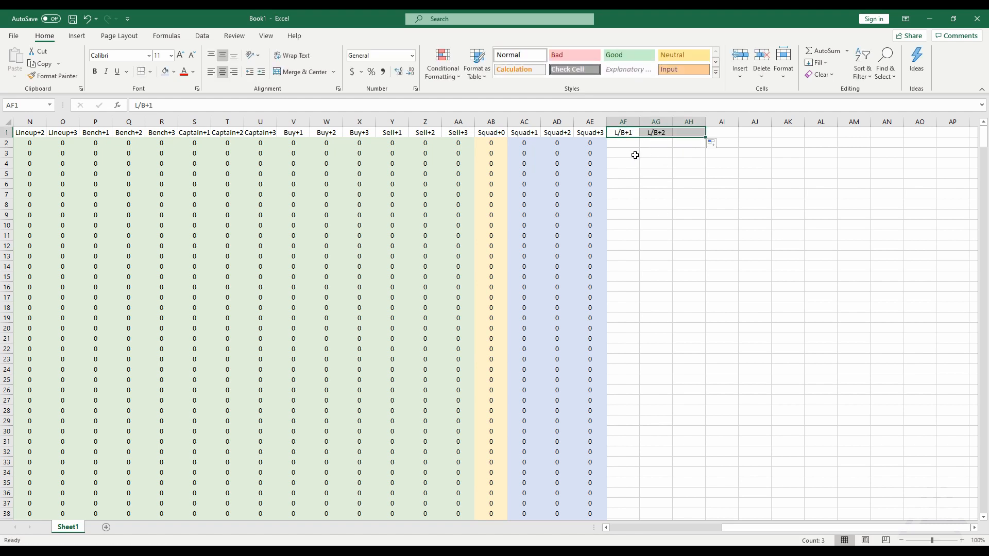
# - Enter the formula =M2+P2 in AF2 to add the Lineup+1 and Bench+1 values
pyautogui.click(628, 140)
pyautogui.write('=')
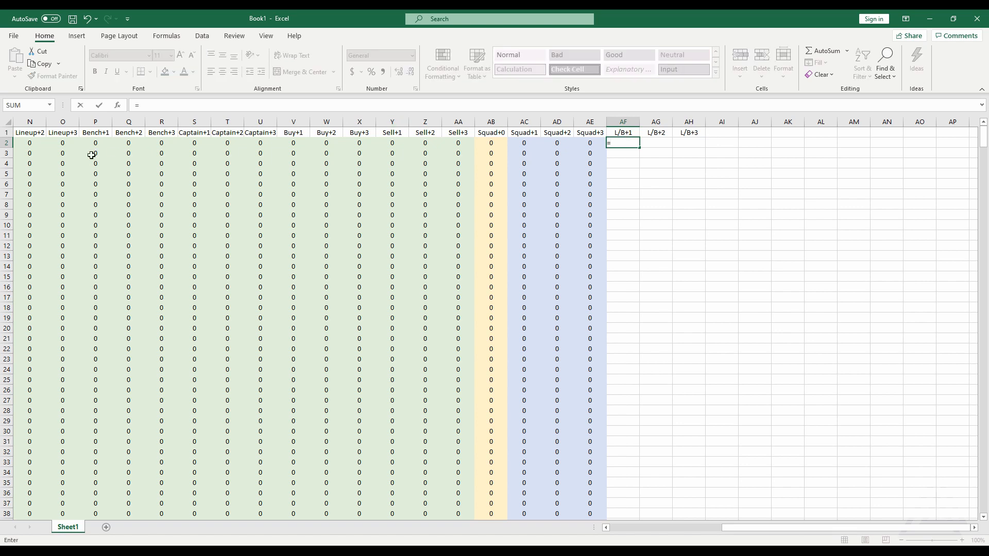
pyautogui.click(606, 528)
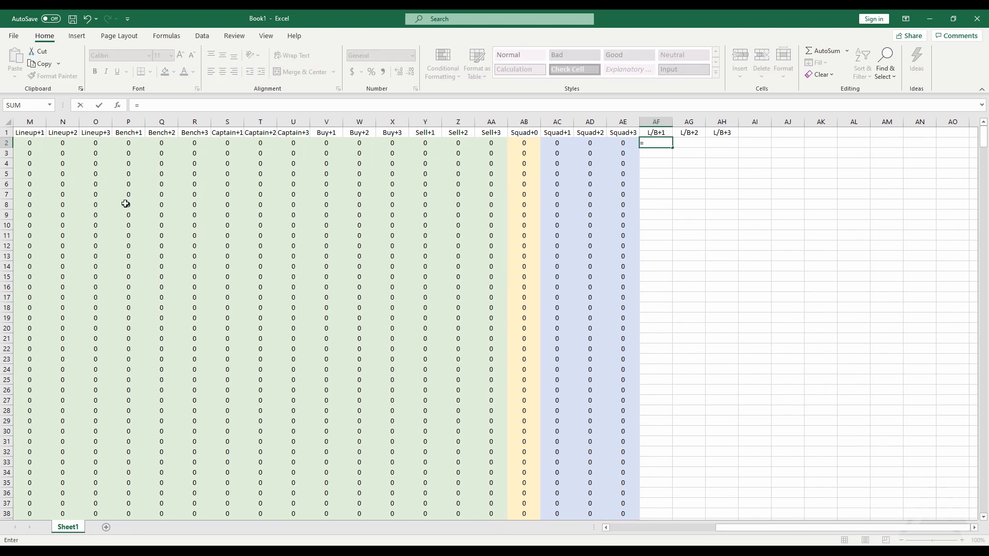
pyautogui.click(32, 140)
pyautogui.write('+')
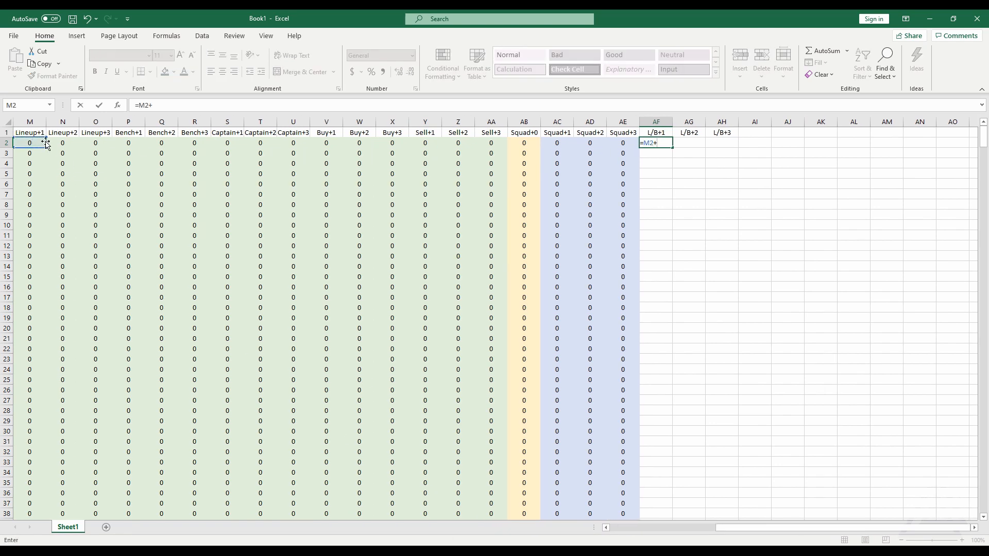
pyautogui.click(126, 144)
pyautogui.press('Return')
# - Fill the AF2 formula across to AH2 and down to every player row, and shade the filled cells light blue
pyautogui.click(667, 146)
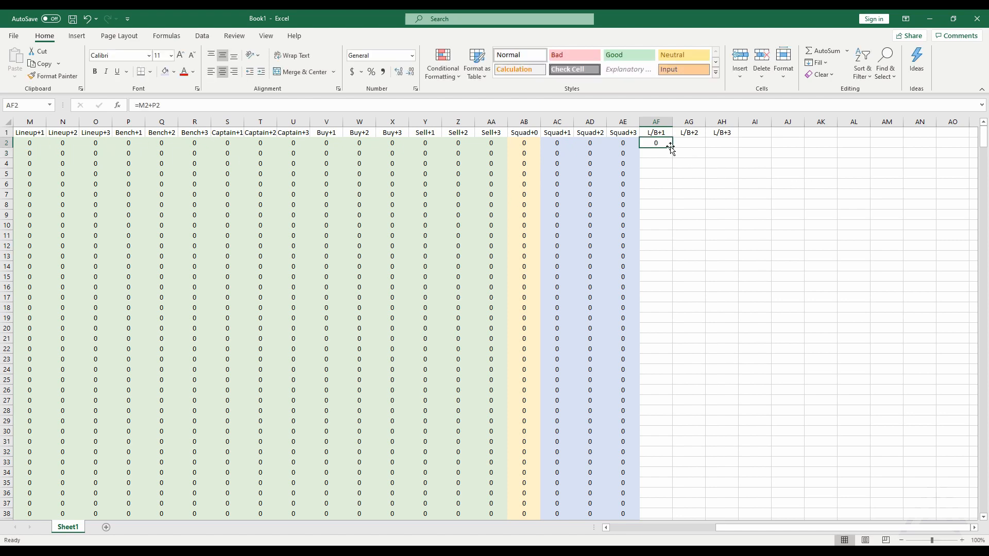
pyautogui.moveTo(673, 148); pyautogui.dragTo(740, 147)
pyautogui.doubleClick(738, 149)
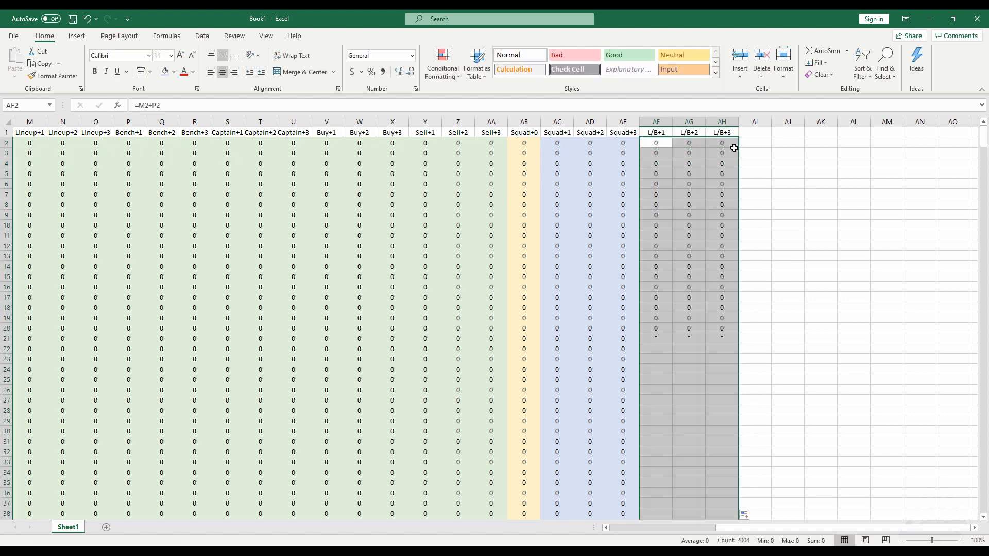
pyautogui.click(165, 71)
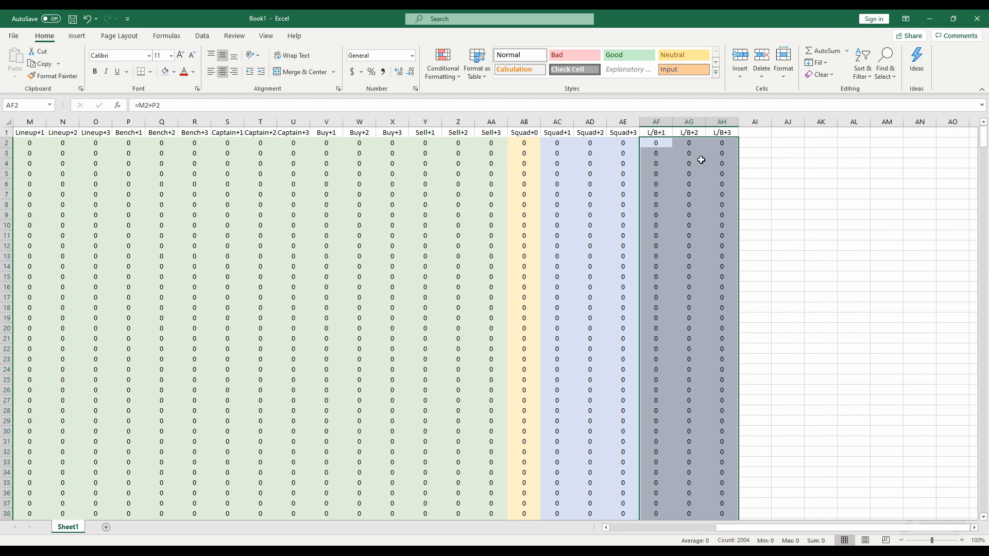
pyautogui.click(783, 145)
# - Add the header DV+1 in AI1 and extend the series through DV+3 in AK1
pyautogui.click(757, 134)
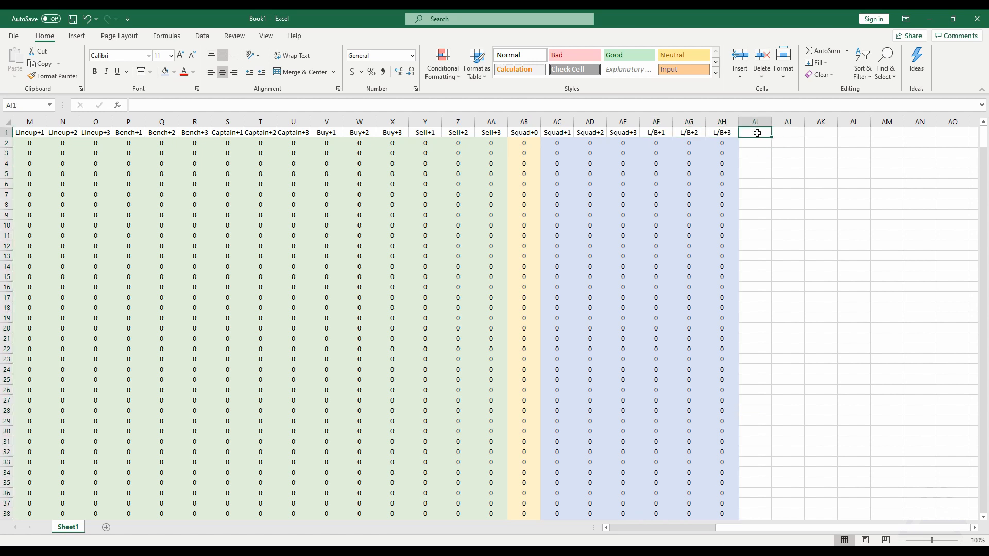
pyautogui.write('DV+')
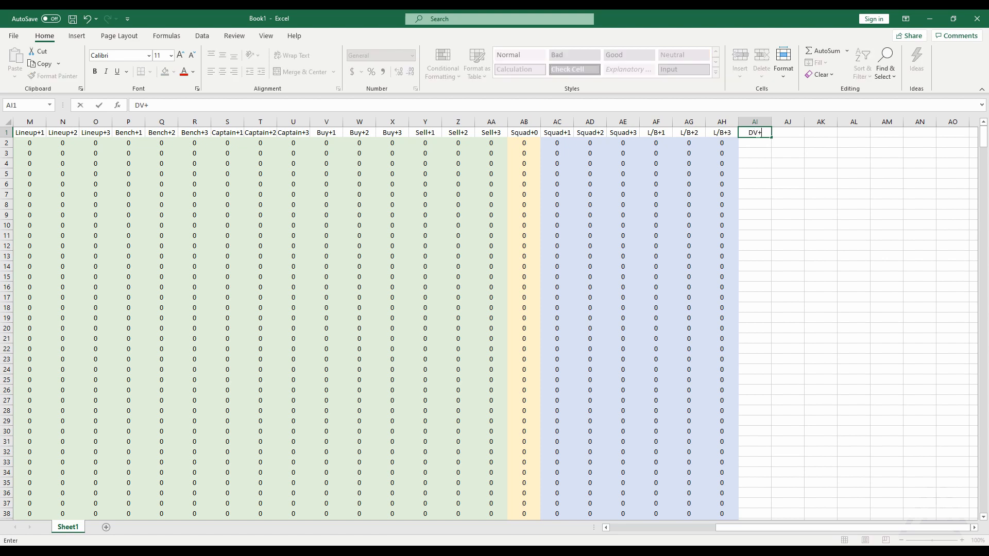
pyautogui.write('1')
pyautogui.press('Return')
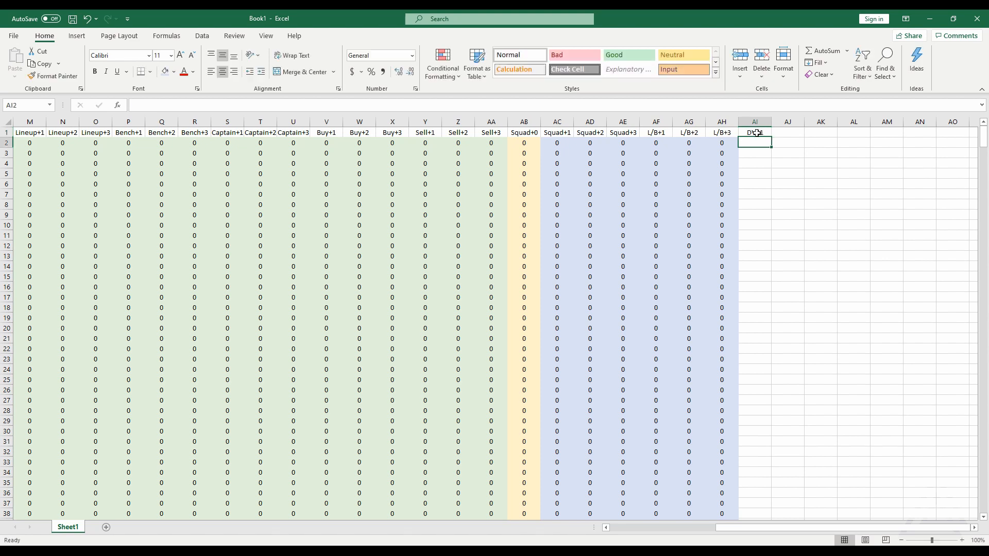
pyautogui.click(756, 134)
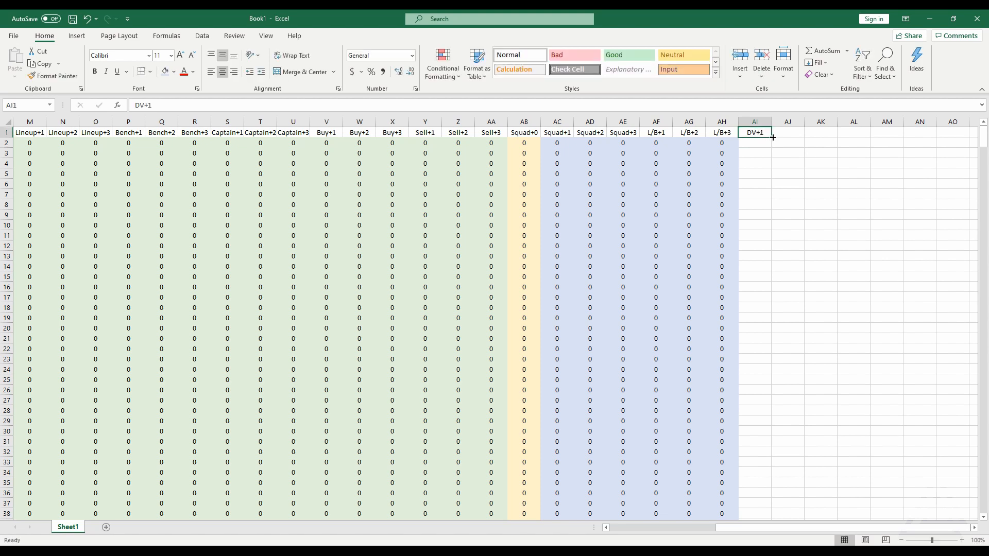
pyautogui.moveTo(773, 138); pyautogui.dragTo(837, 140)
# - Enter the formula =AC2+Y2 in AI2 to add the Squad+1 and Sell+1 values
pyautogui.click(753, 146)
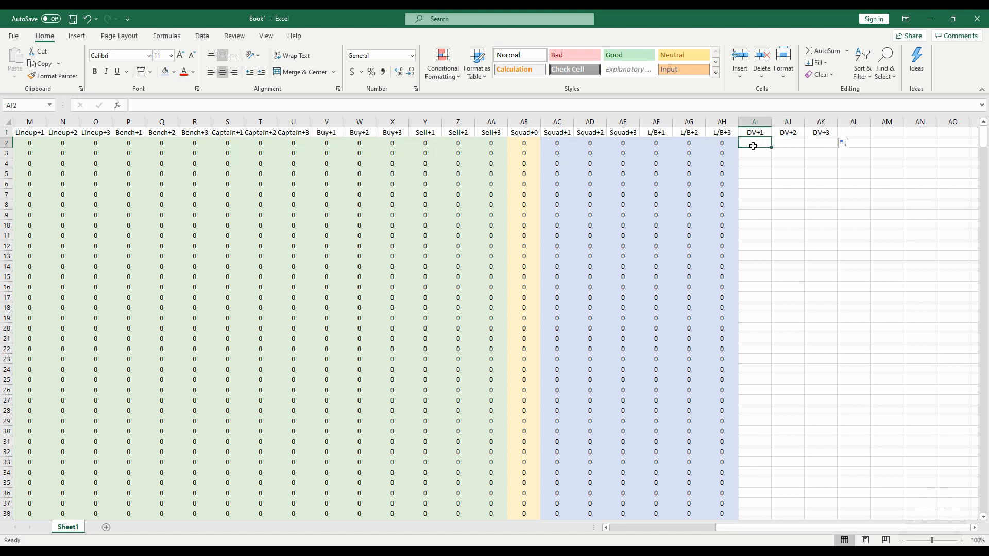
pyautogui.write('=')
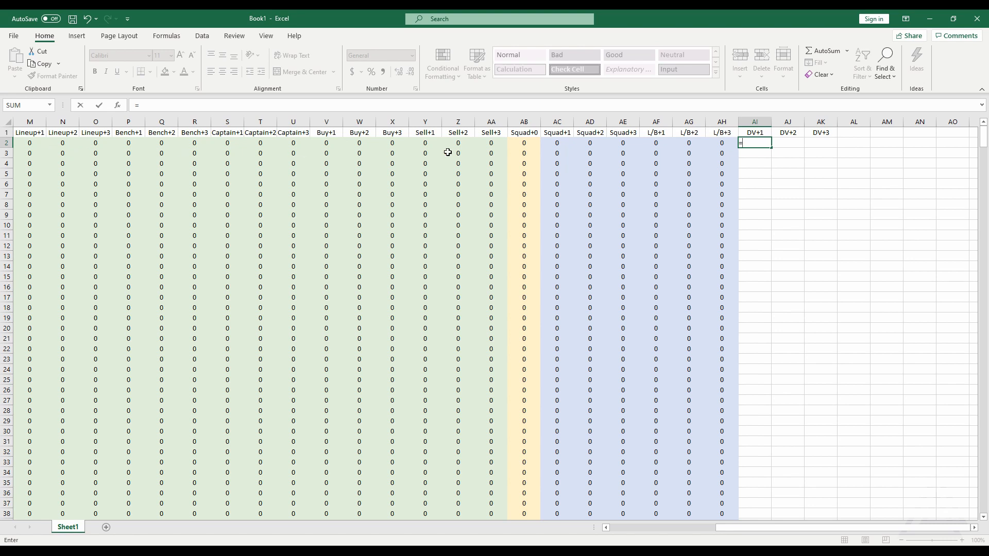
pyautogui.click(565, 142)
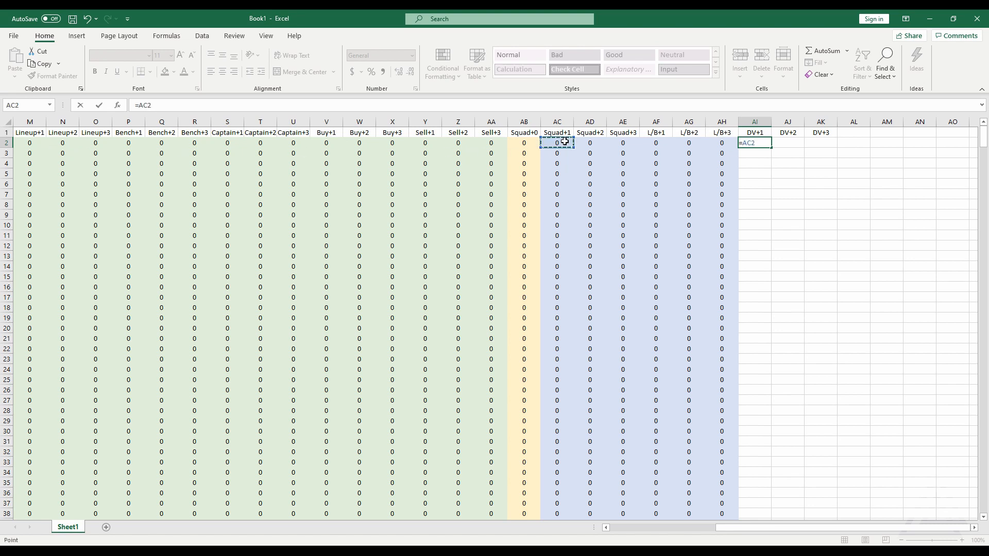
pyautogui.write('+')
pyautogui.click(422, 143)
pyautogui.press('Return')
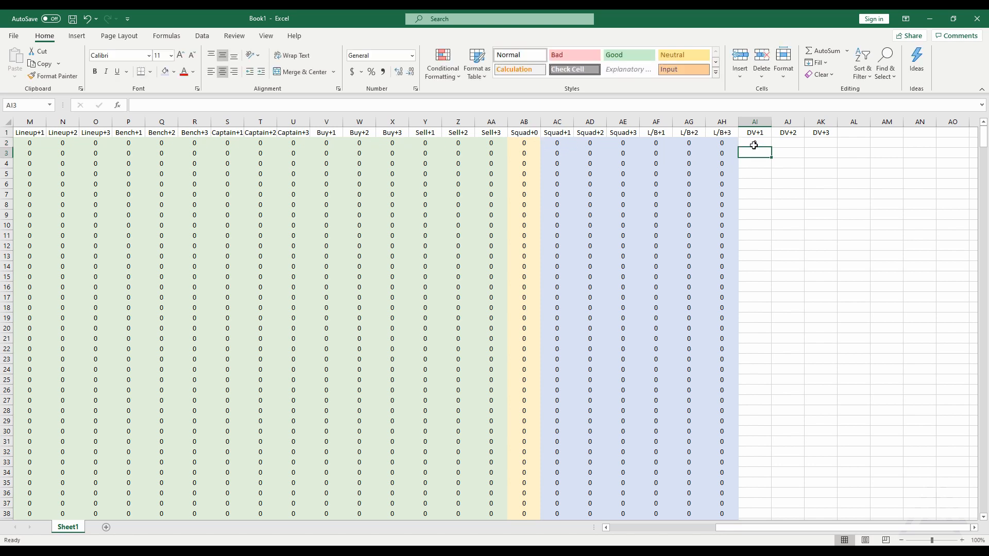
# - Fill the AI2 formula across to AK2 and down to every player row, and shade the filled cells light blue
pyautogui.click(754, 145)
pyautogui.moveTo(771, 146); pyautogui.dragTo(837, 148)
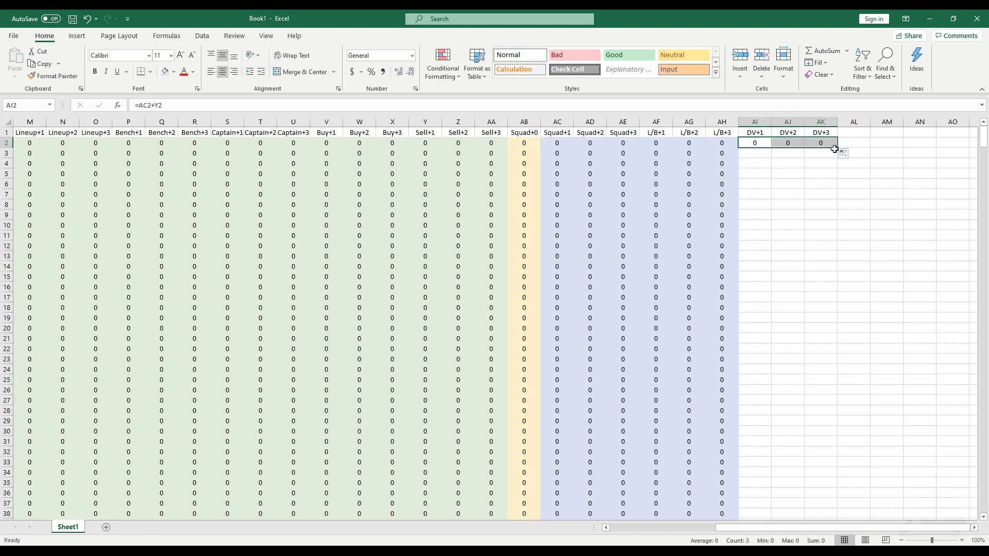
pyautogui.doubleClick(837, 148)
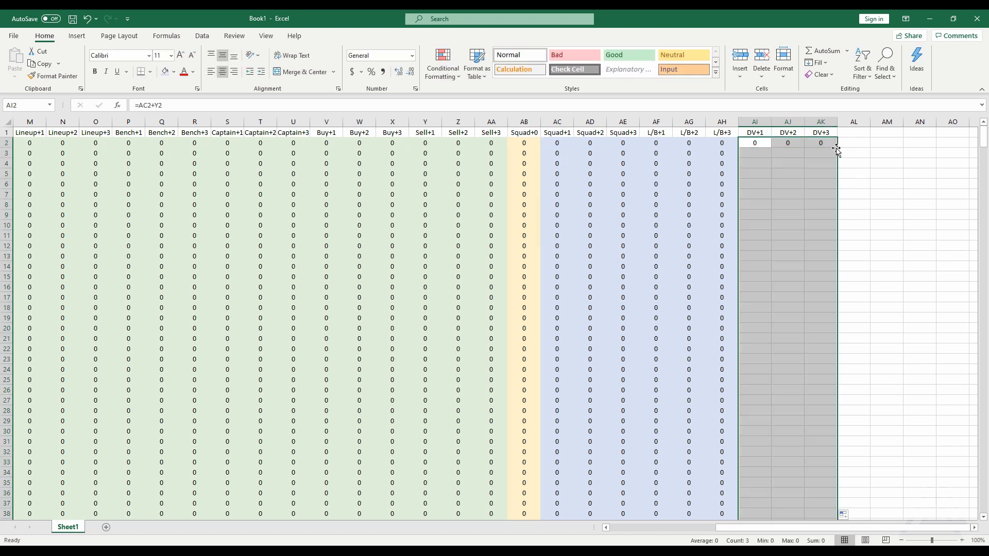
pyautogui.click(165, 72)
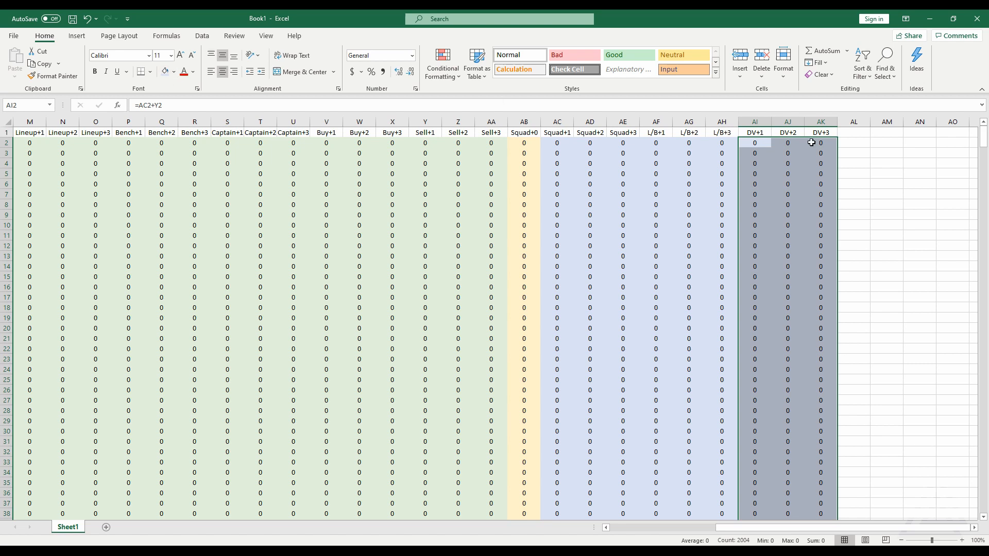
pyautogui.click(855, 144)
# - Hide the DV+1 to DV+3 columns (AI through AK)
pyautogui.moveTo(755, 122); pyautogui.dragTo(818, 121)
pyautogui.rightClick(817, 122)
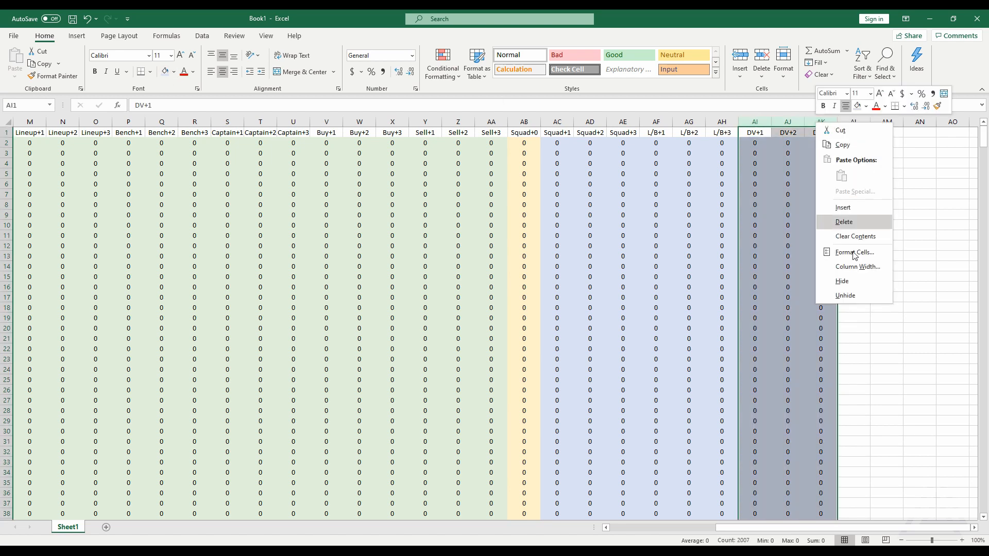
pyautogui.click(831, 282)
pyautogui.click(813, 202)
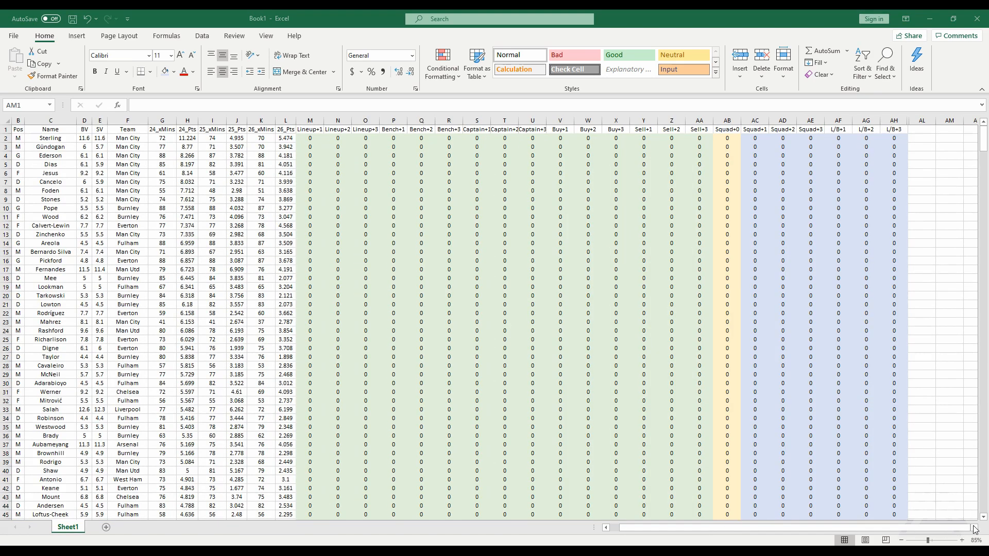
pyautogui.click(973, 528)
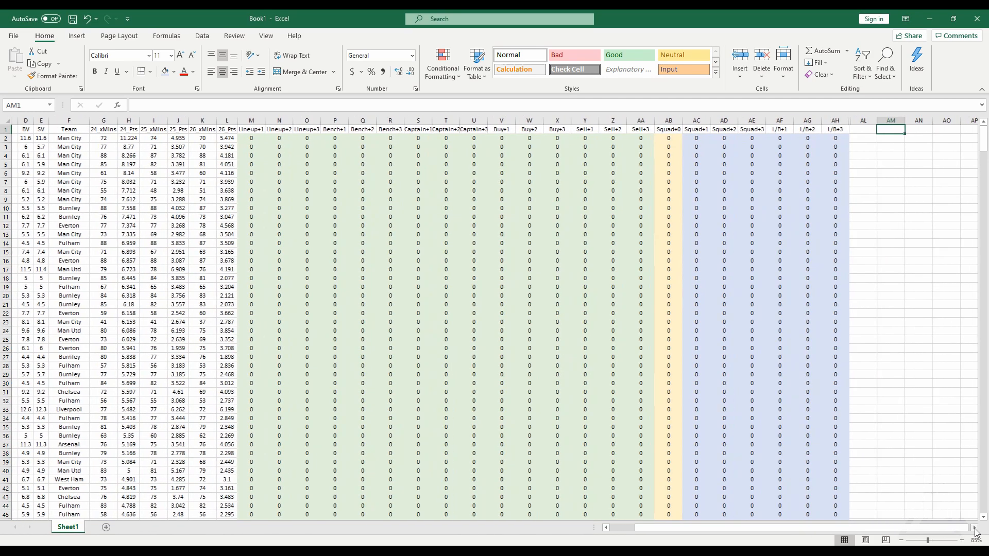
pyautogui.click(974, 528)
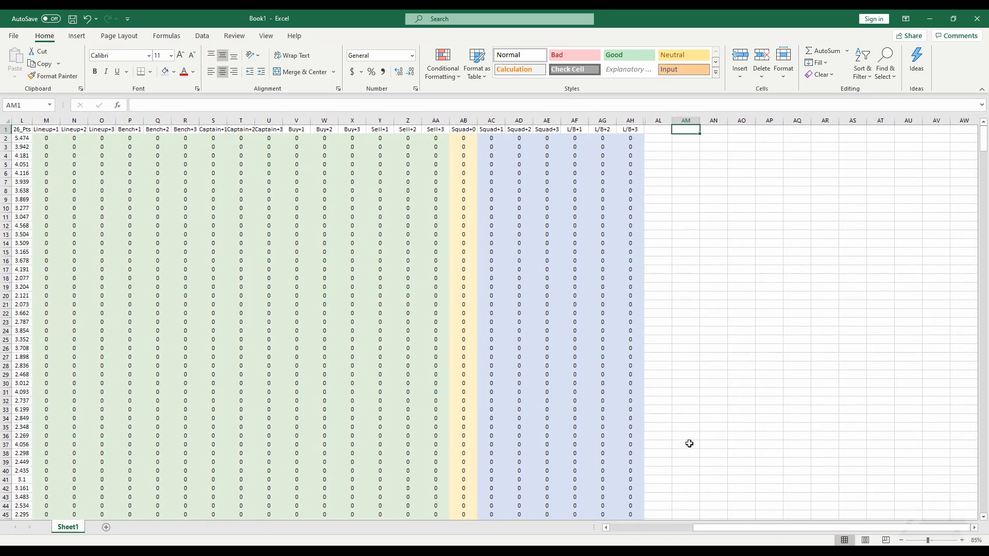
# - Enter the header Positions in AM1 and list the positions G, D, M and F in AM2 through AM5
pyautogui.write('Positions')
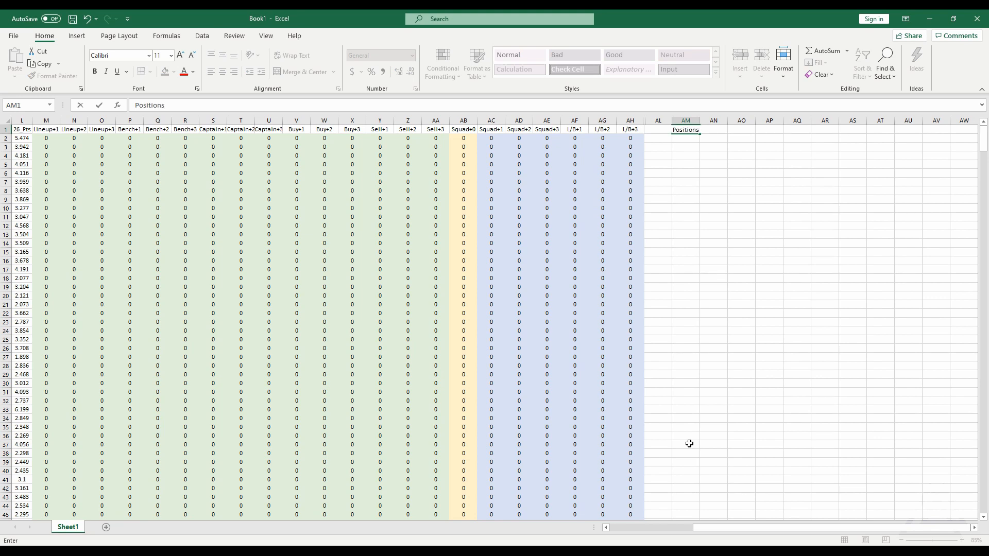
pyautogui.press('Return')
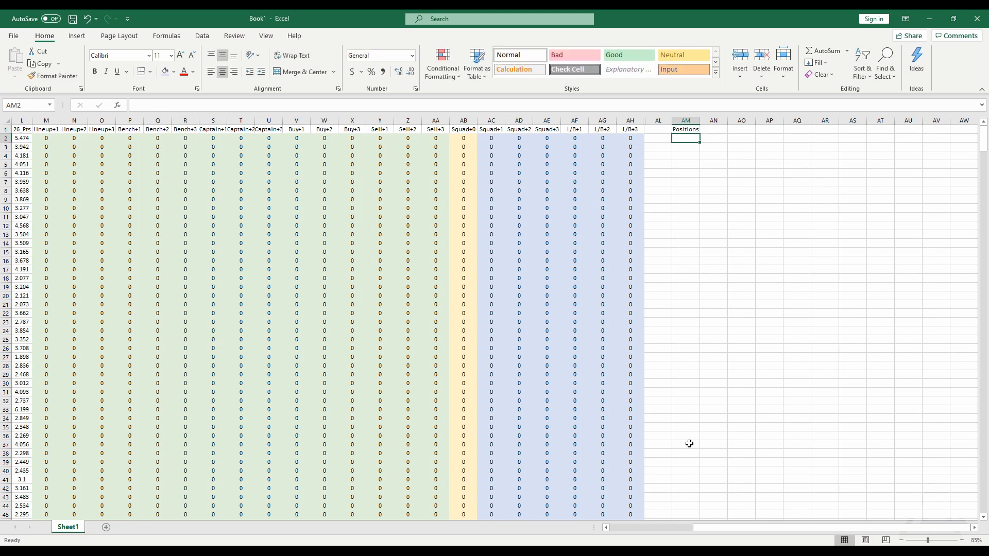
pyautogui.write('G')
pyautogui.press('Return')
pyautogui.write('D')
pyautogui.press('Return')
pyautogui.write('M')
pyautogui.press('Return')
pyautogui.write('F')
pyautogui.press('Return')
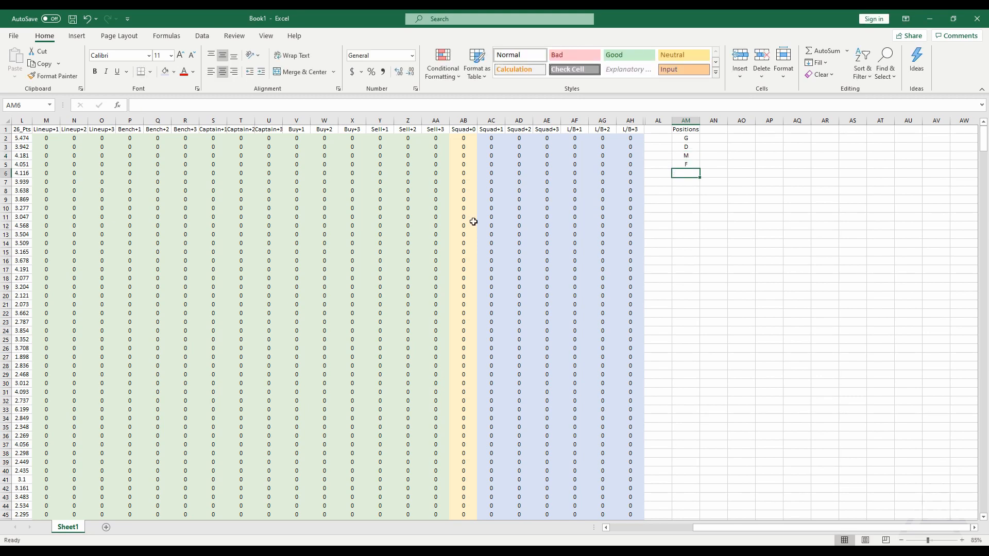
# - Enter the header Squad in AN1 with the position limits 2, 5, 5 and 3 in AN2 through AN5
pyautogui.click(713, 130)
pyautogui.write('S')
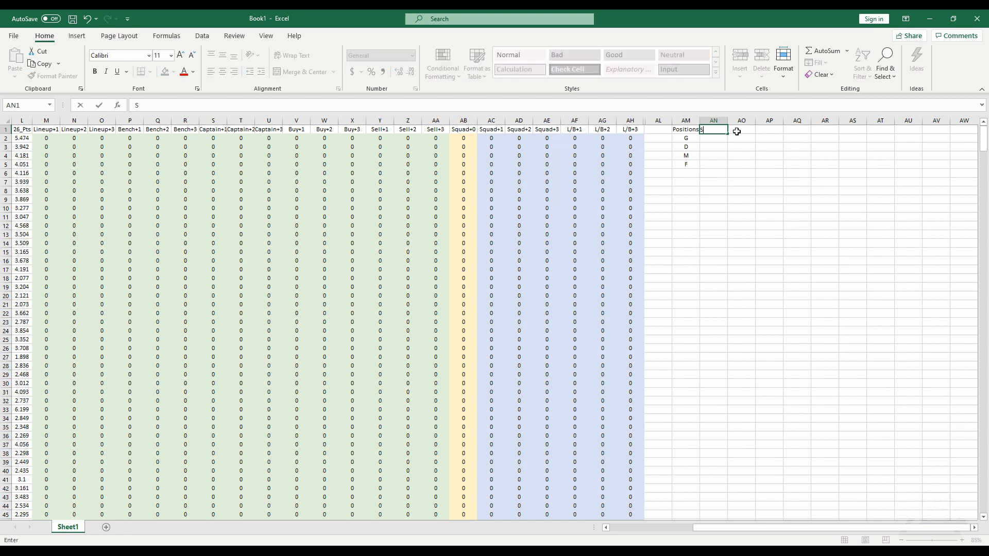
pyautogui.write('quad')
pyautogui.press('Return')
pyautogui.write('2')
pyautogui.press('Return')
pyautogui.write('5')
pyautogui.press('Return')
pyautogui.write('5')
pyautogui.press('Return')
pyautogui.write('3')
pyautogui.press('Return')
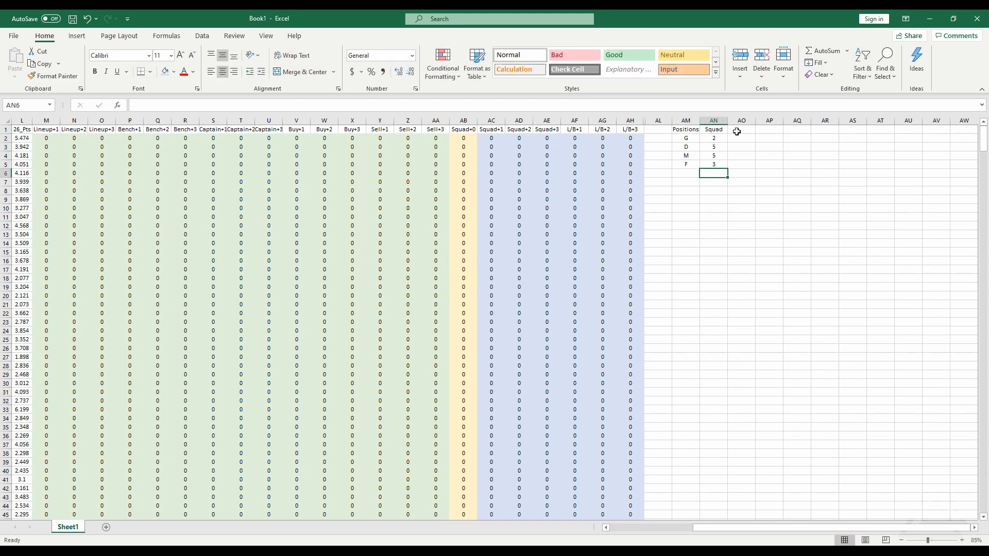
# - Enter the header Sq-Picked+1 in AO1
pyautogui.click(736, 132)
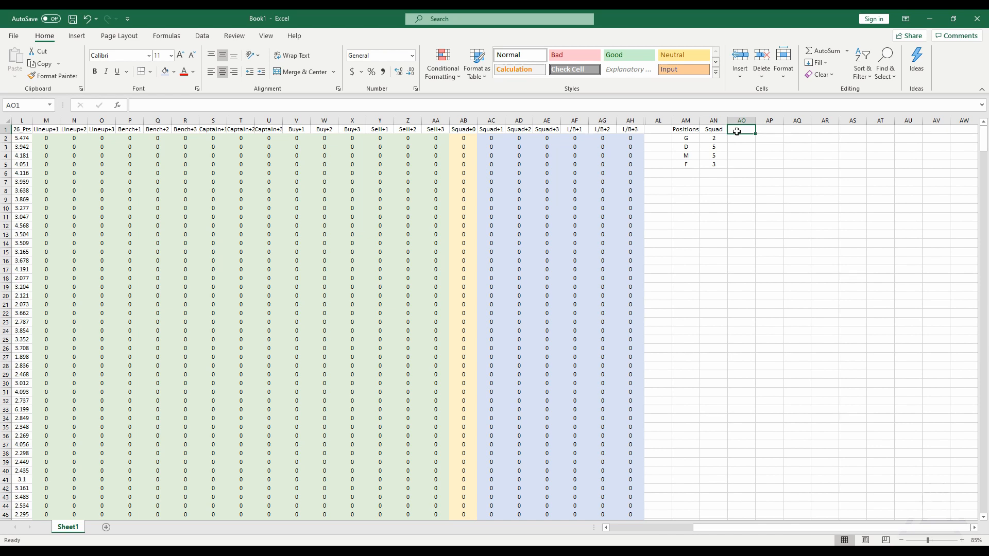
pyautogui.moveTo(713, 139); pyautogui.dragTo(714, 164)
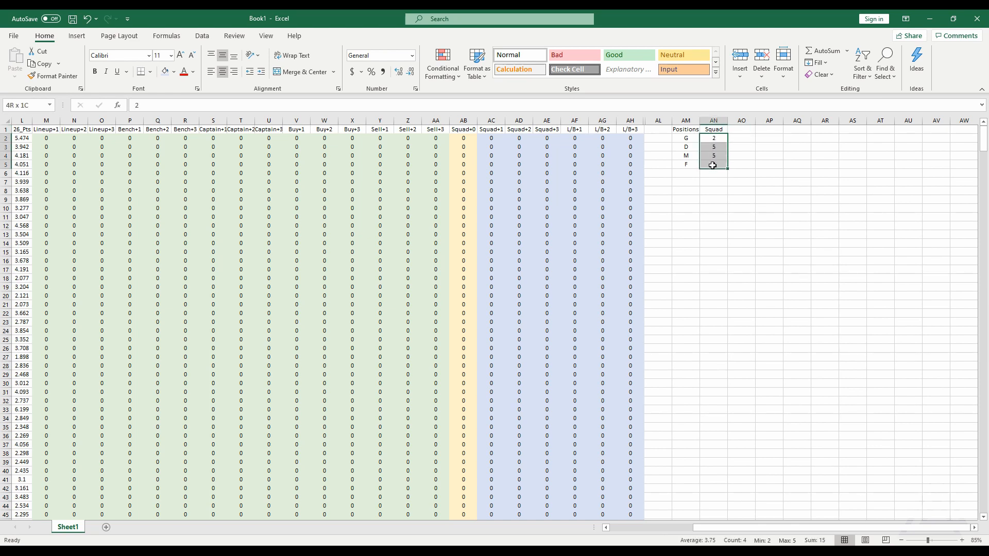
pyautogui.click(740, 129)
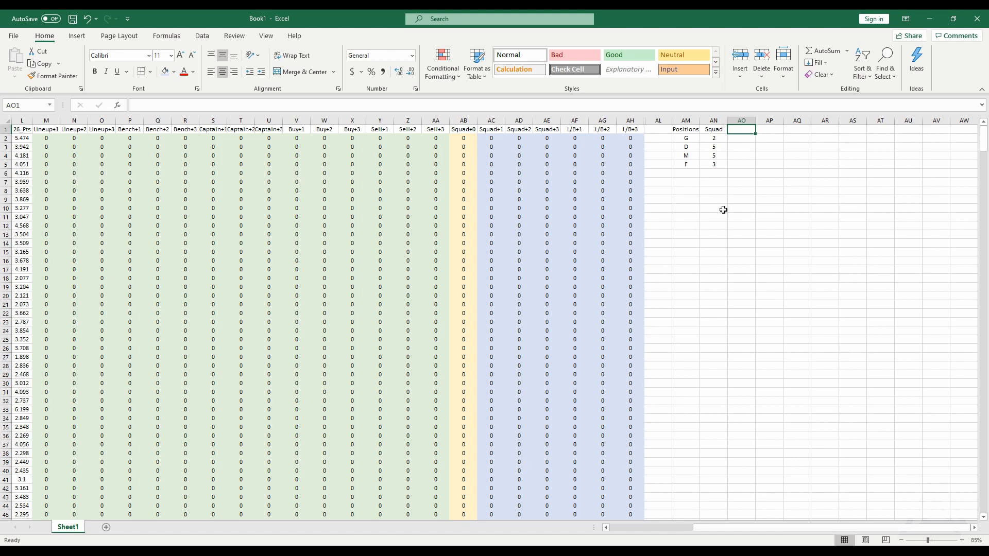
pyautogui.write('Sq')
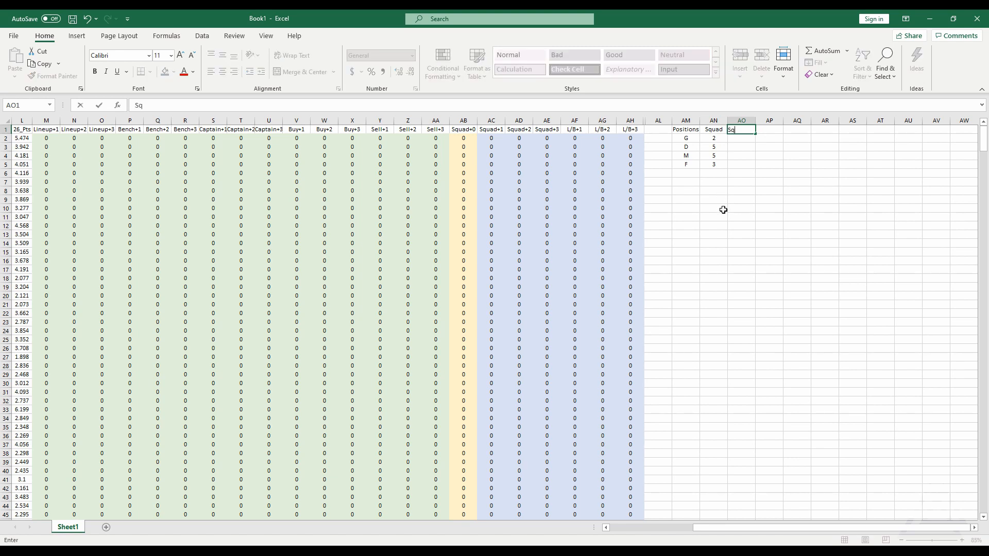
pyautogui.write('-Picked+1')
pyautogui.press('Return')
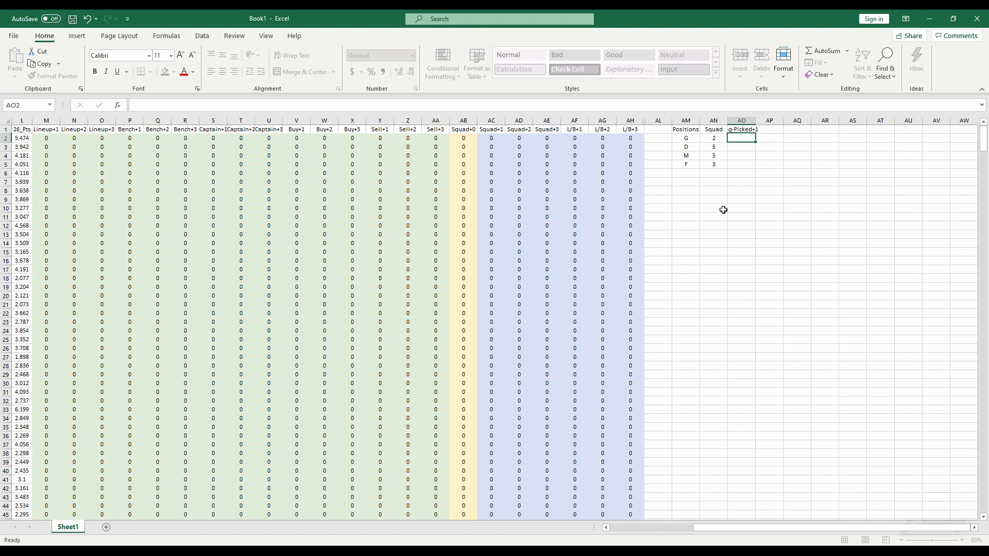
pyautogui.click(741, 129)
pyautogui.moveTo(756, 134)
pyautogui.mouseDown()
pyautogui.moveTo(788, 135)
pyautogui.moveTo(743, 134)
pyautogui.mouseUp()
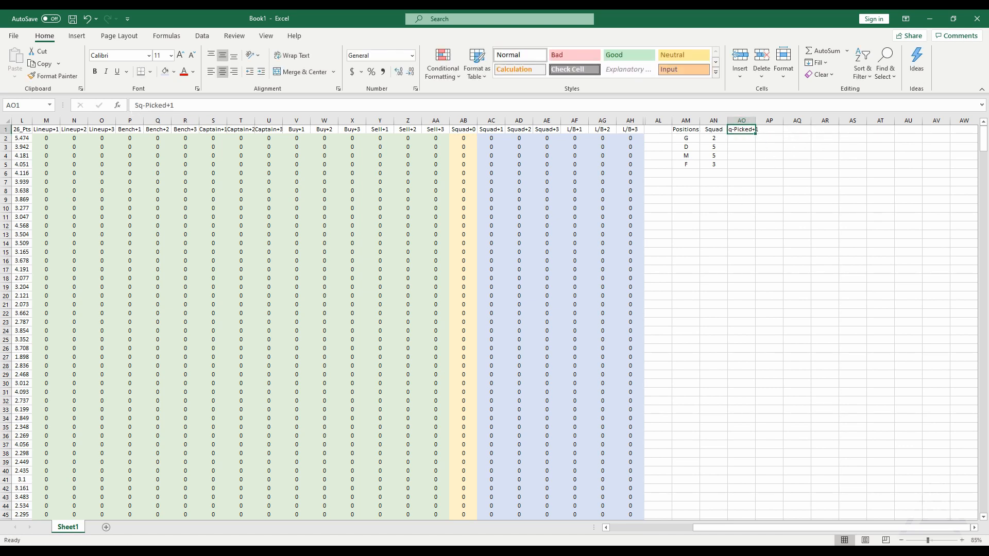
# - Change the header in AO1 to SP+1
pyautogui.moveTo(135, 105); pyautogui.dragTo(175, 105)
pyautogui.write('S')
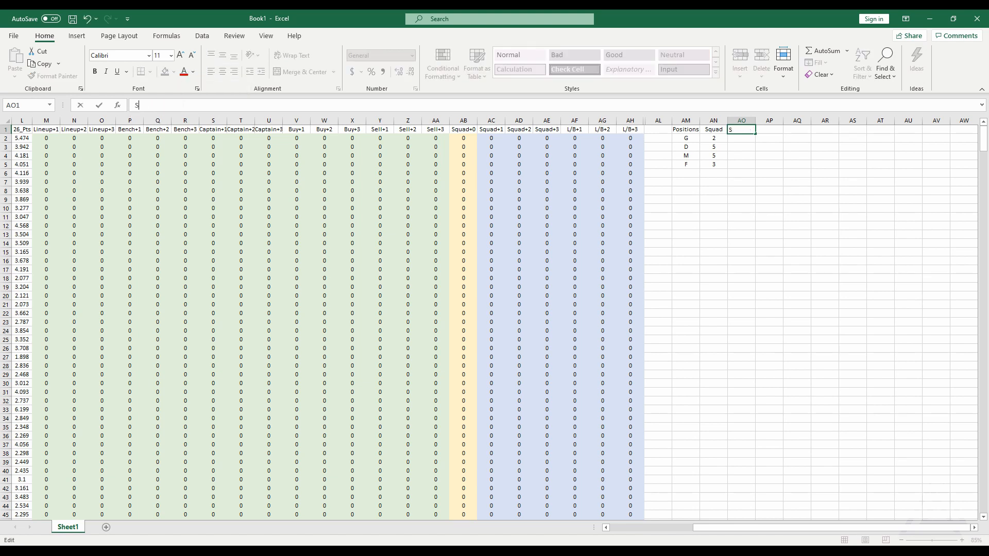
pyautogui.write('P+1')
pyautogui.press('Return')
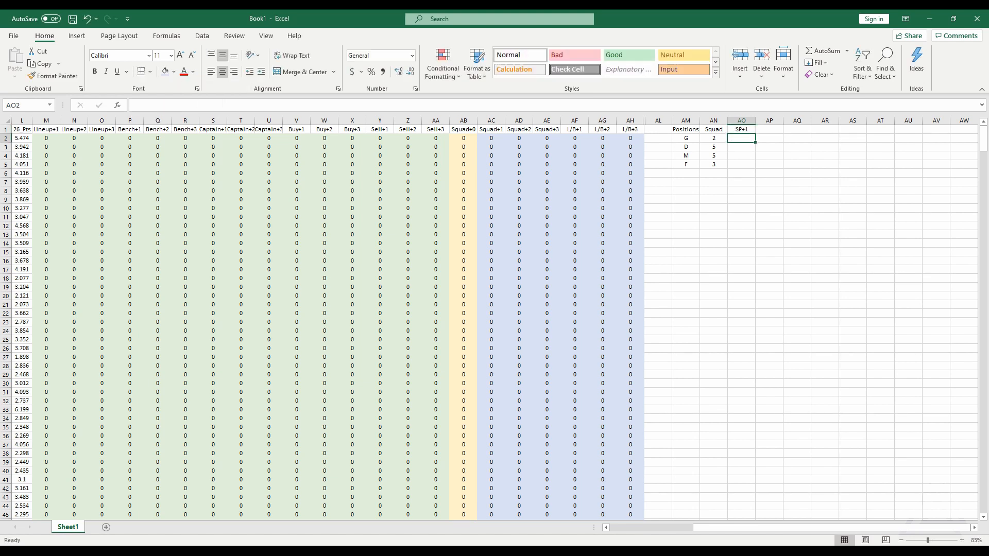
# - Extend the AO1 header series through SP+3 in AQ1 and autofit the widths of columns AO to AQ
pyautogui.click(741, 129)
pyautogui.moveTo(754, 134); pyautogui.dragTo(804, 137)
pyautogui.moveTo(749, 123); pyautogui.dragTo(798, 122)
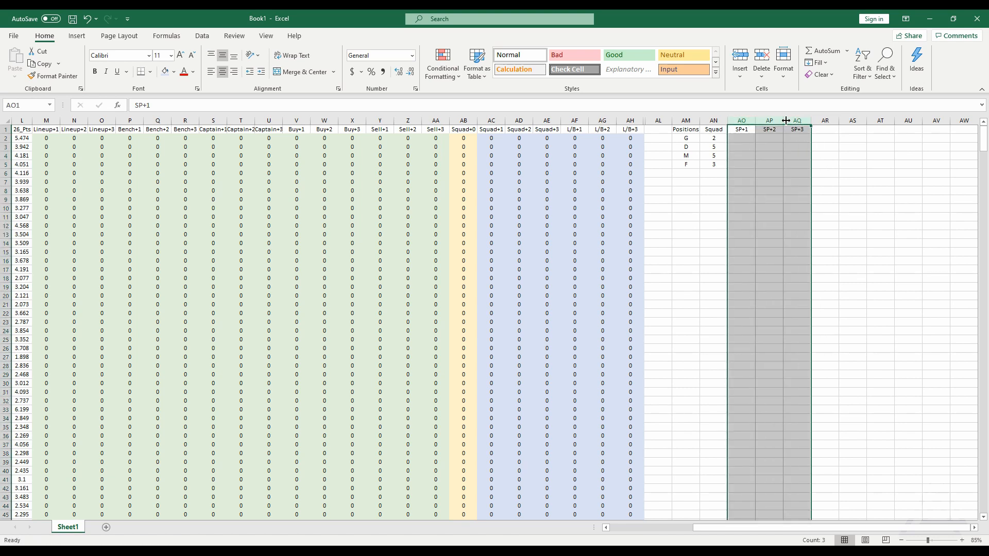
pyautogui.doubleClick(811, 120)
# - Start a SUMPRODUCT formula in AO2 with the first array --(B2:B669=AM2), matching each player's position to G
pyautogui.click(734, 138)
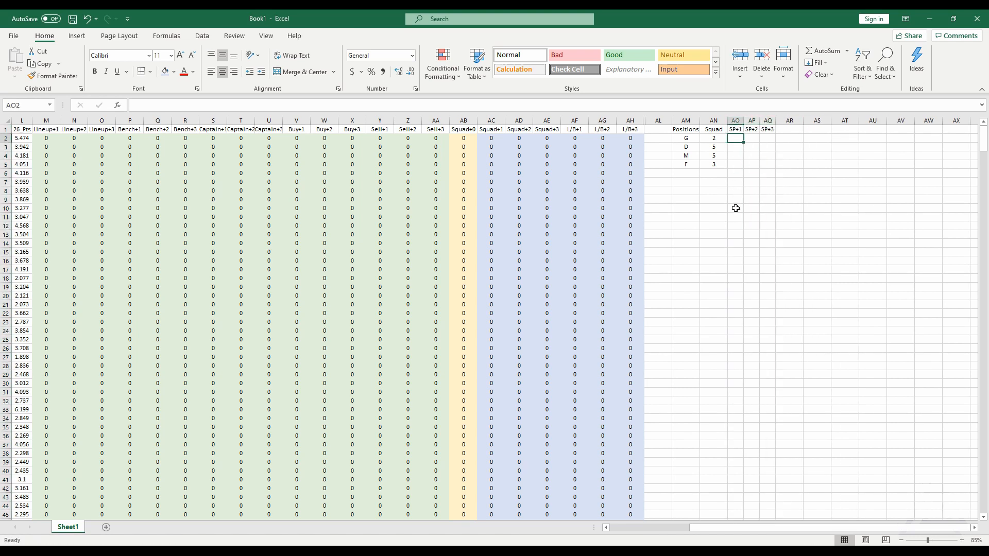
pyautogui.write('=')
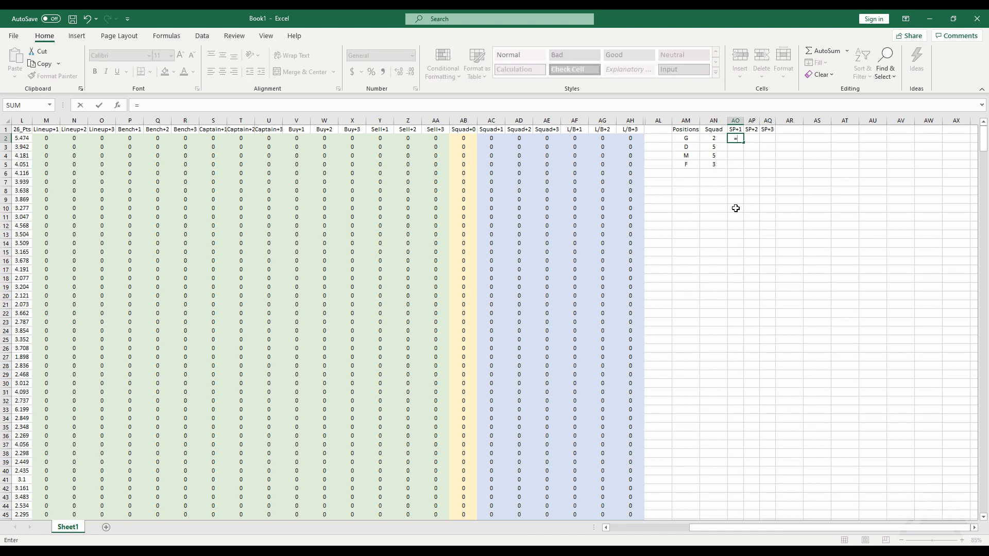
pyautogui.write('SUMPRODUCT(')
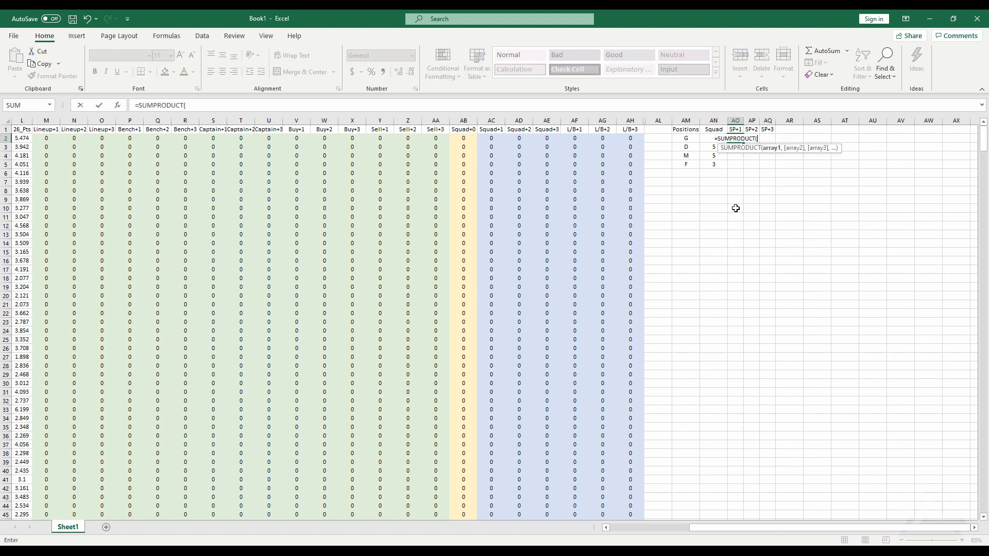
pyautogui.write('--')
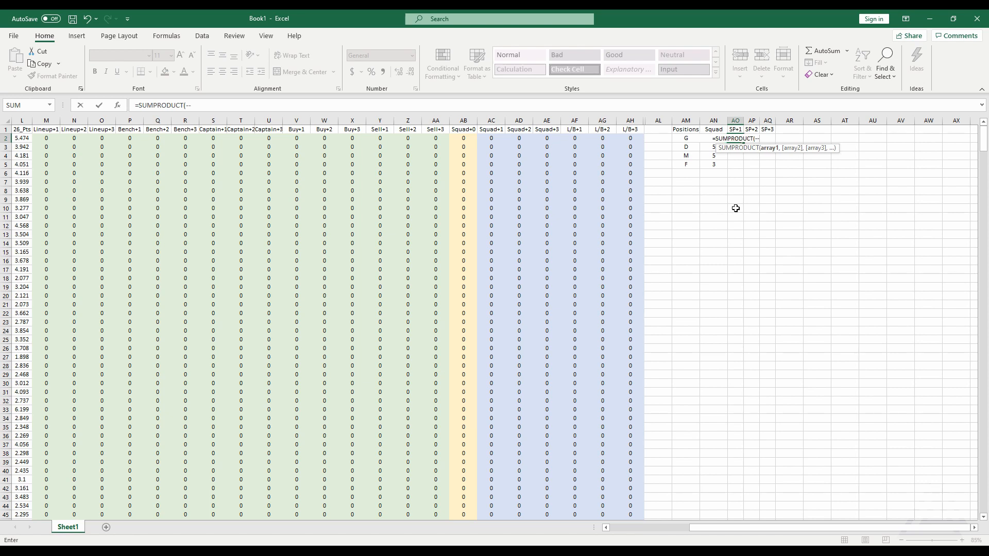
pyautogui.write('(')
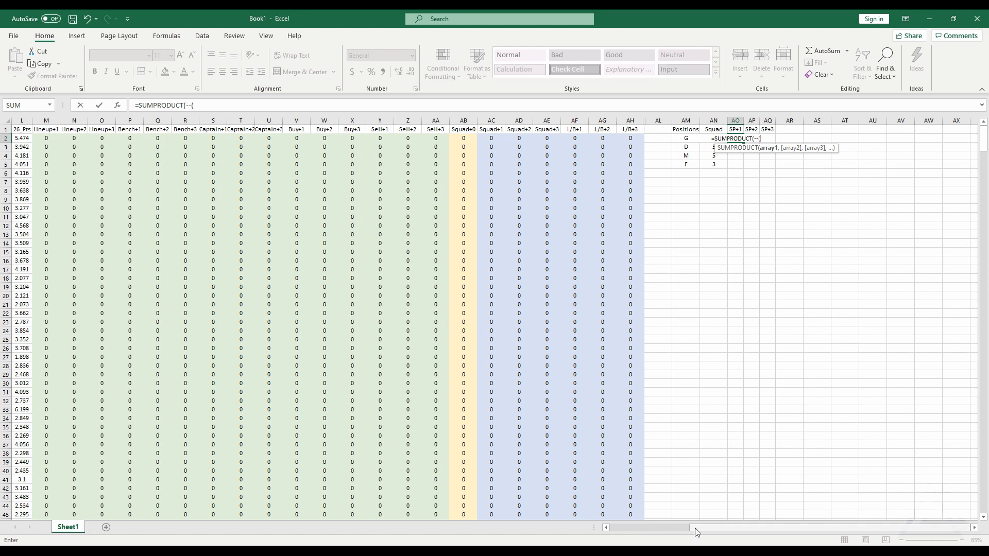
pyautogui.moveTo(696, 527); pyautogui.dragTo(612, 531)
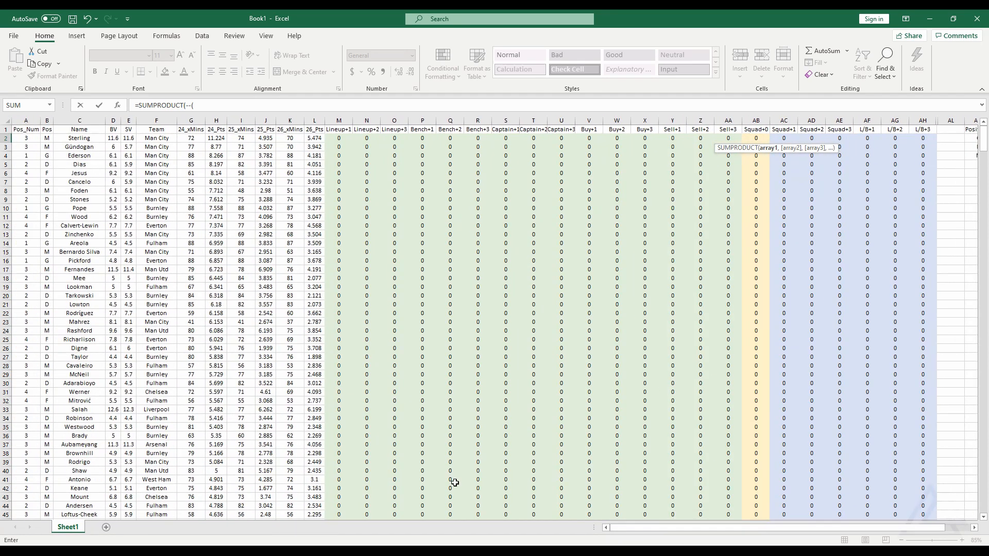
pyautogui.click(47, 138)
pyautogui.hotkey('ctrl', 'shift', 'Down')
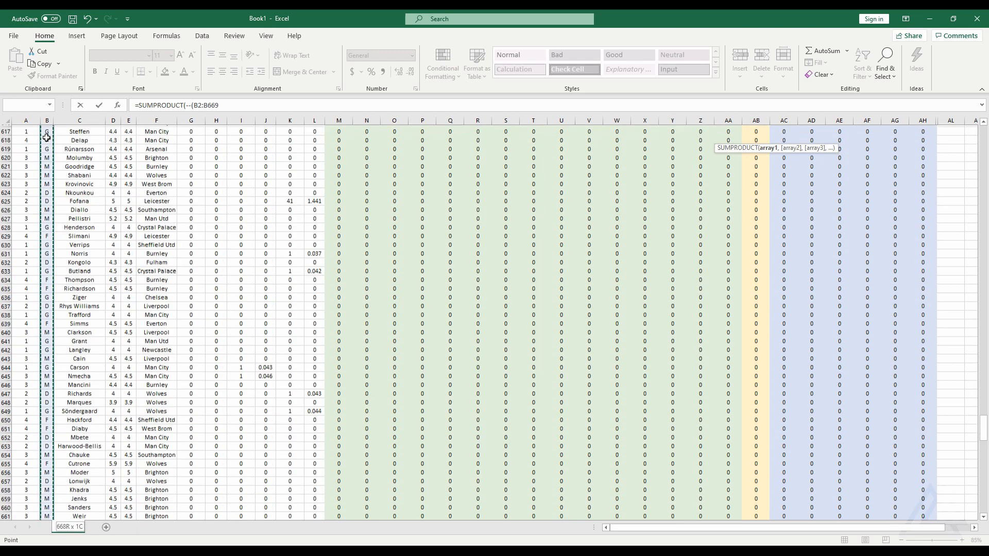
pyautogui.write(')')
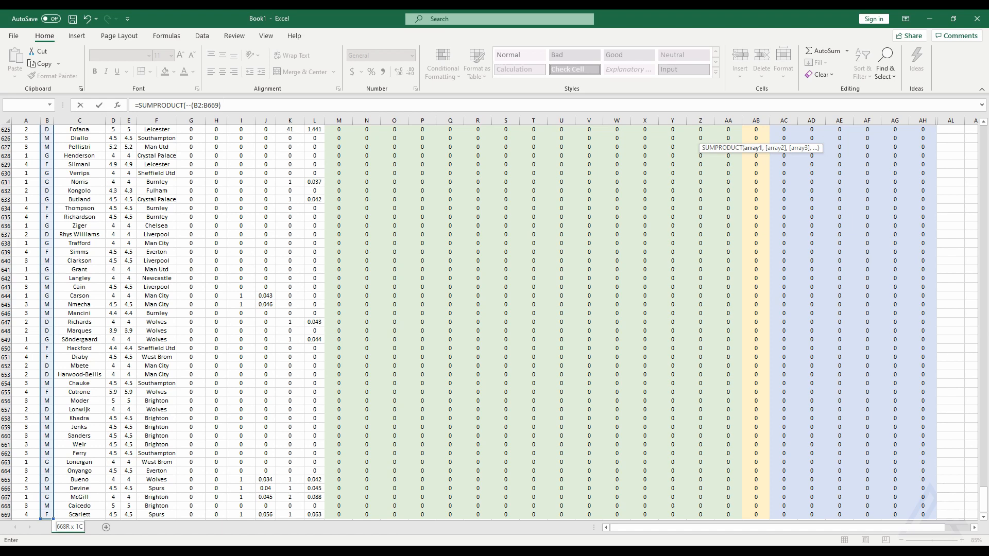
pyautogui.click(218, 105)
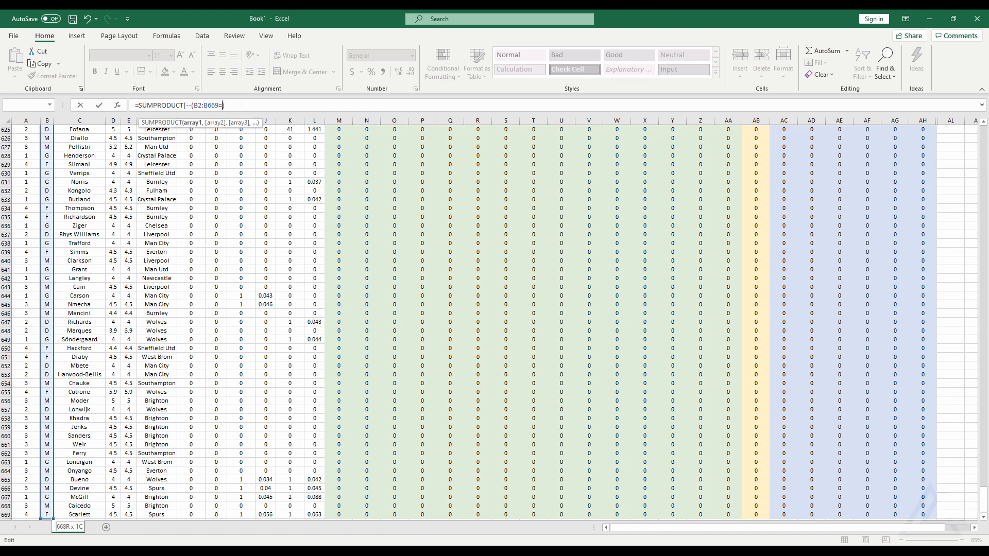
pyautogui.click(962, 527)
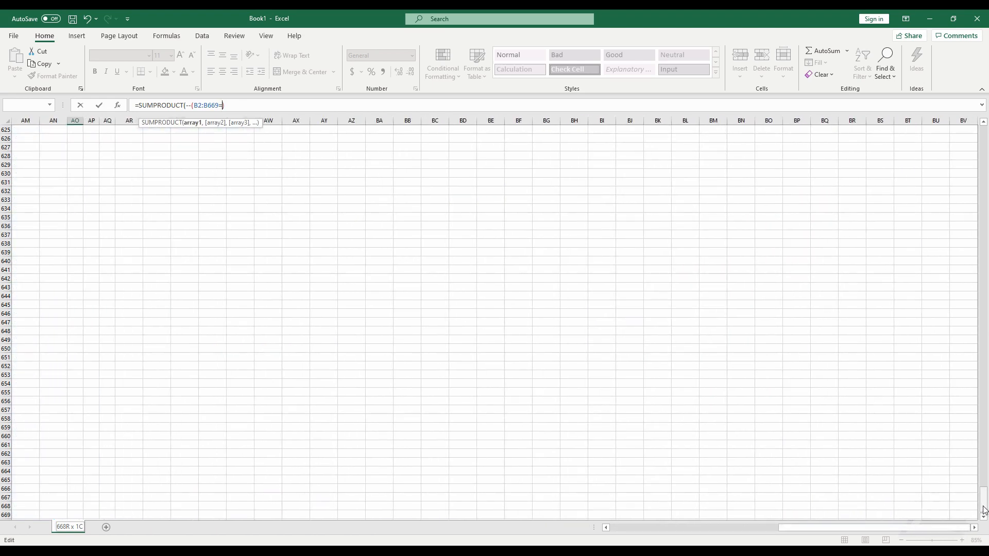
pyautogui.moveTo(983, 506); pyautogui.dragTo(981, 123)
pyautogui.moveTo(812, 529); pyautogui.dragTo(776, 534)
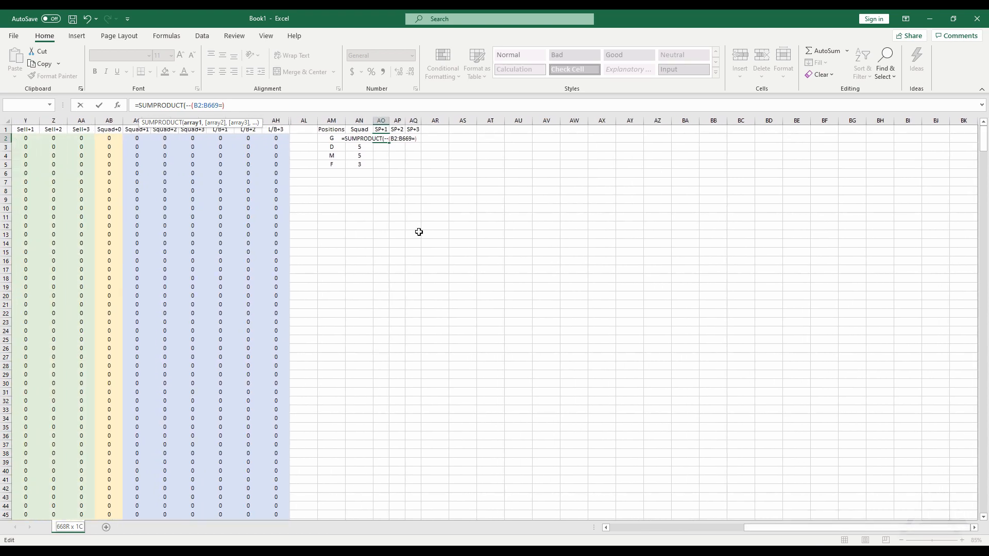
pyautogui.click(329, 137)
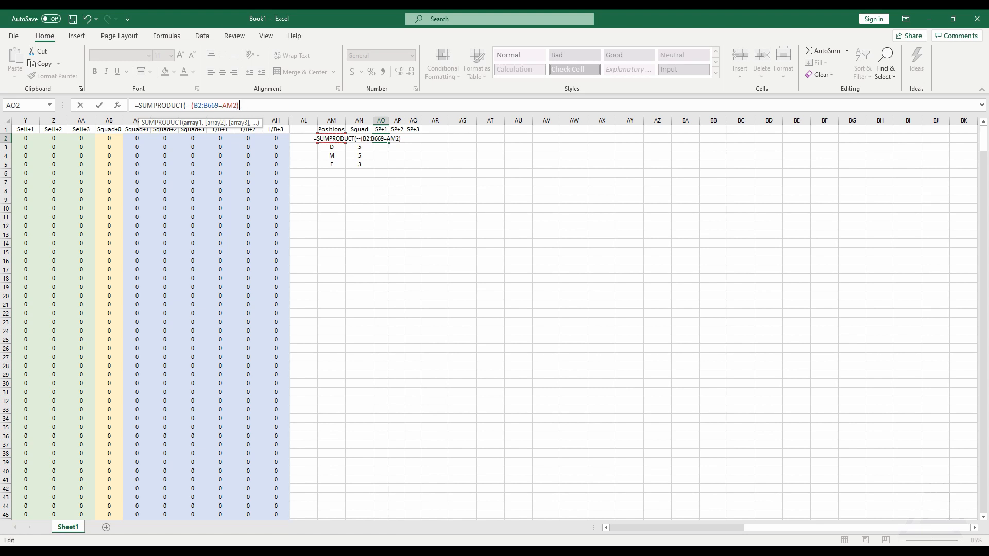
# - Complete the AO2 formula as =SUMPRODUCT(--(B2:B669=AM2),(AC2:AC669)) by adding the Squad+1 column as the second array
pyautogui.write(',(')
pyautogui.hscroll(-3, 764, 530)
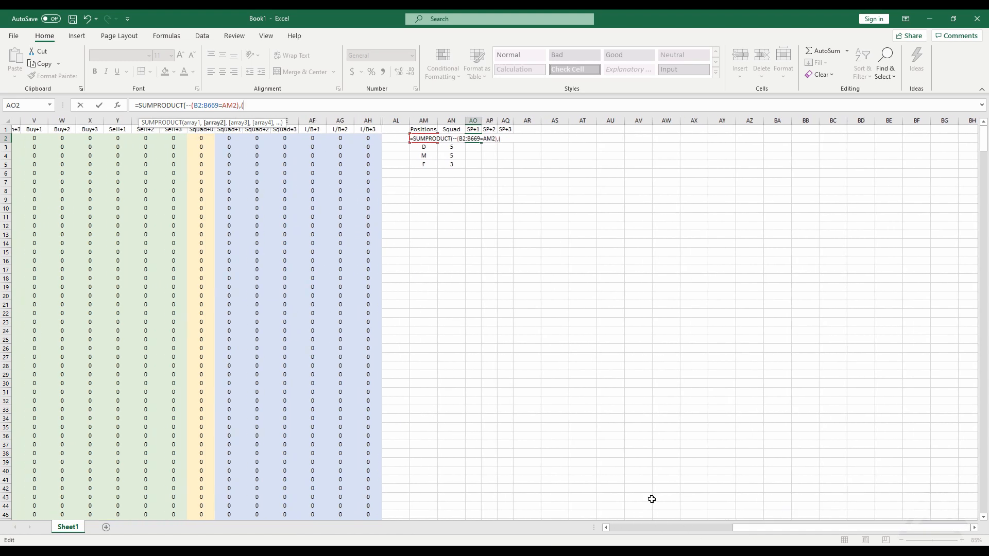
pyautogui.click(217, 138)
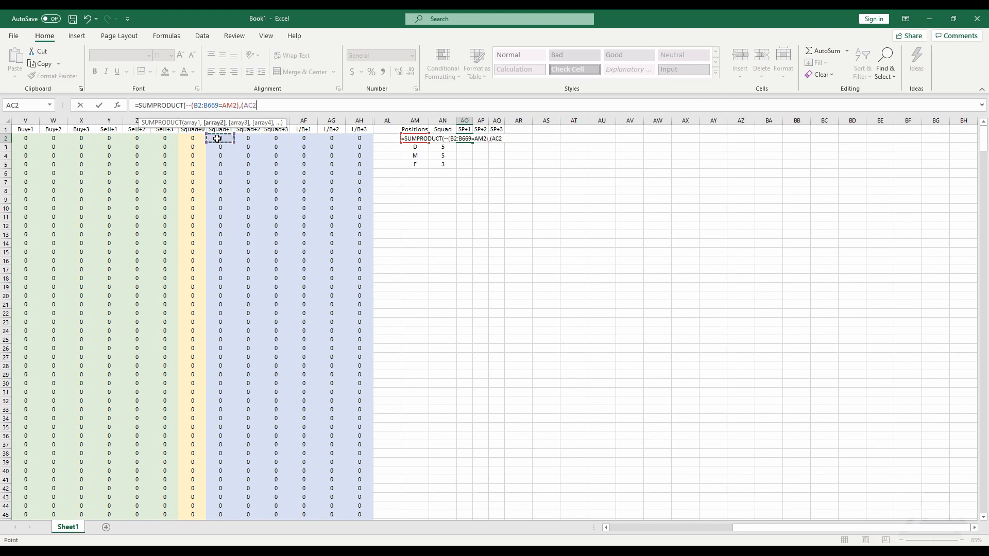
pyautogui.hotkey('ctrl', 'shift', 'Down')
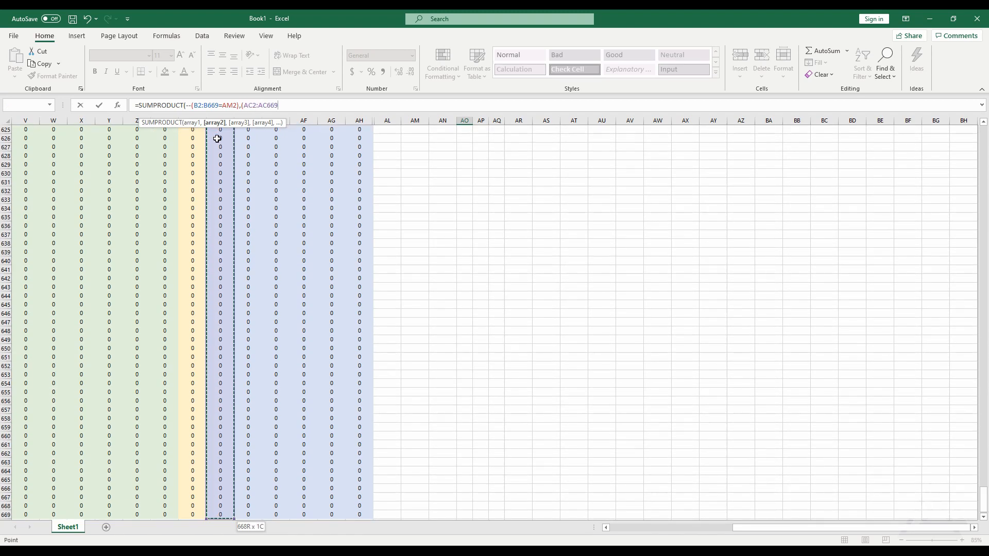
pyautogui.write(')')
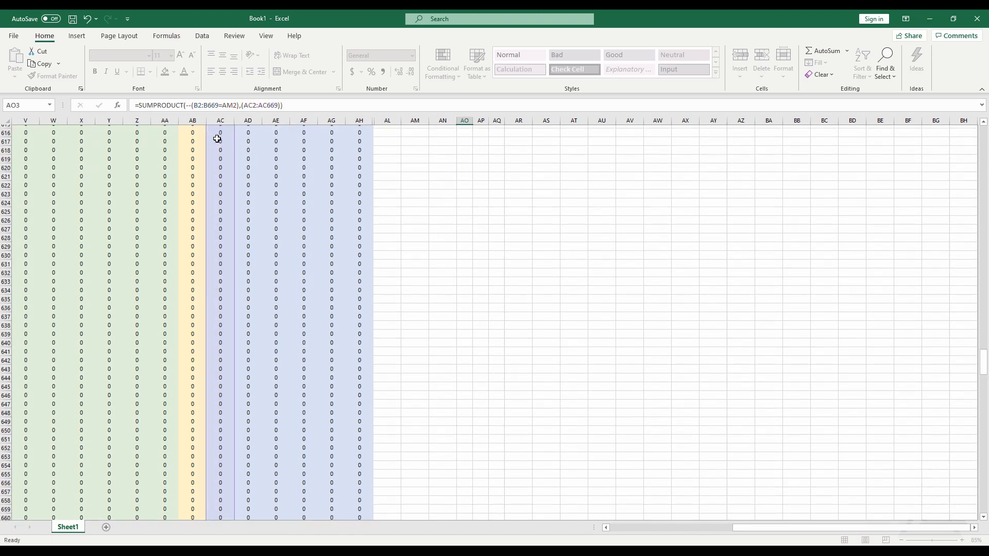
pyautogui.press('Return')
pyautogui.click(462, 138)
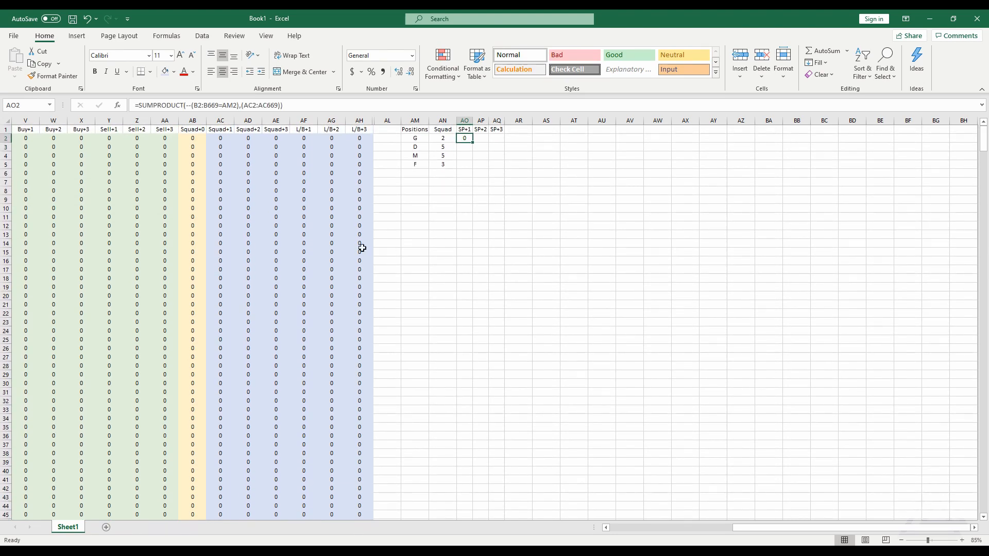
# - Test the AO2 goalkeeper count by entering 1 for the row 10 goalkeeper in Squad+0 cell AB10
pyautogui.click(647, 527)
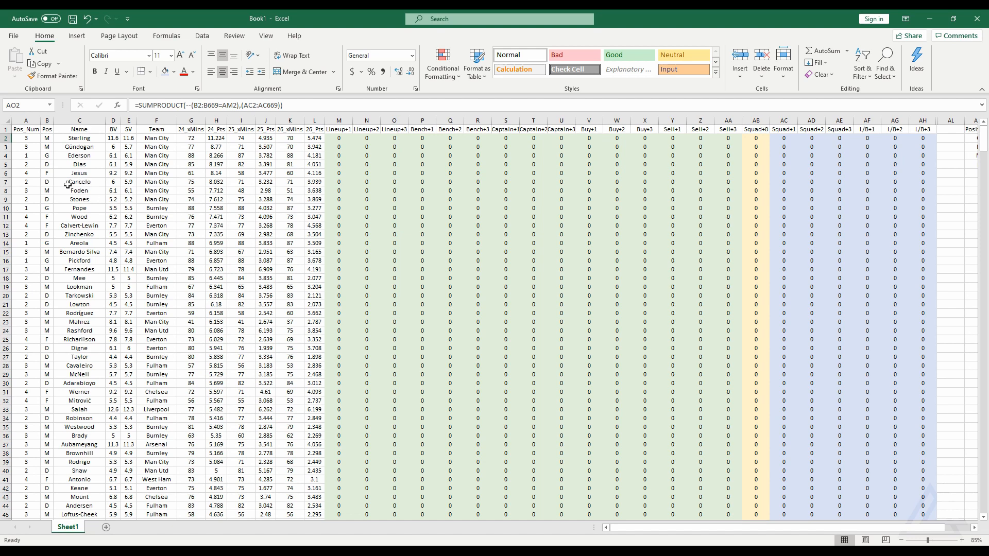
pyautogui.click(47, 207)
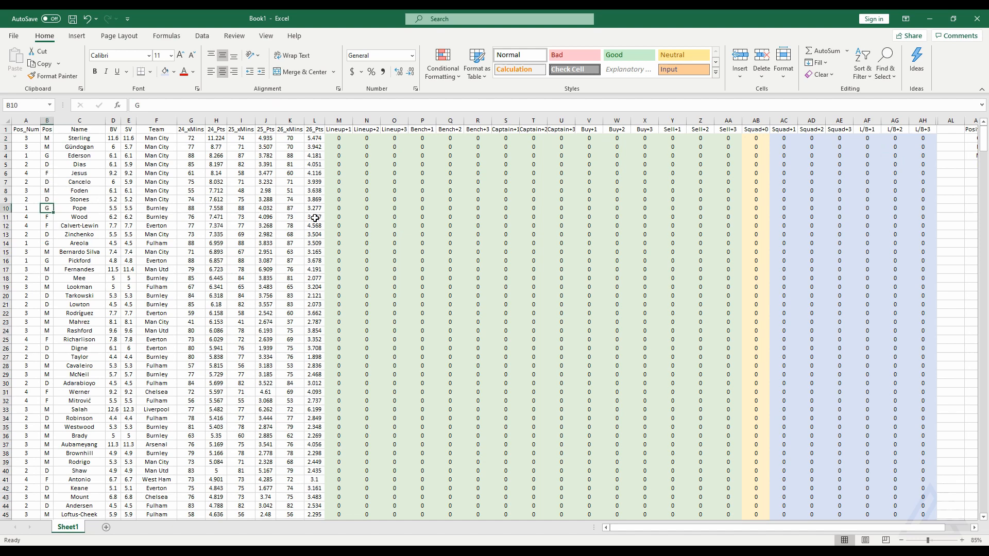
pyautogui.press('Right')
pyautogui.press('Right')
pyautogui.press('Right')
pyautogui.press('Right')
pyautogui.press('Right')
pyautogui.press('Right')
pyautogui.press('Right')
pyautogui.press('Right')
pyautogui.press('Right')
pyautogui.press('Right')
pyautogui.press('Right')
pyautogui.press('Right')
pyautogui.press('Right')
pyautogui.press('Right')
pyautogui.press('Right')
pyautogui.press('Right')
pyautogui.press('Right')
pyautogui.press('Right')
pyautogui.press('Right')
pyautogui.press('Right')
pyautogui.press('Right')
pyautogui.press('Right')
pyautogui.press('Right')
pyautogui.press('Right')
pyautogui.press('Right')
pyautogui.press('Right')
pyautogui.press('Right')
pyautogui.press('Right')
pyautogui.press('Right')
pyautogui.press('Right')
pyautogui.press('Right')
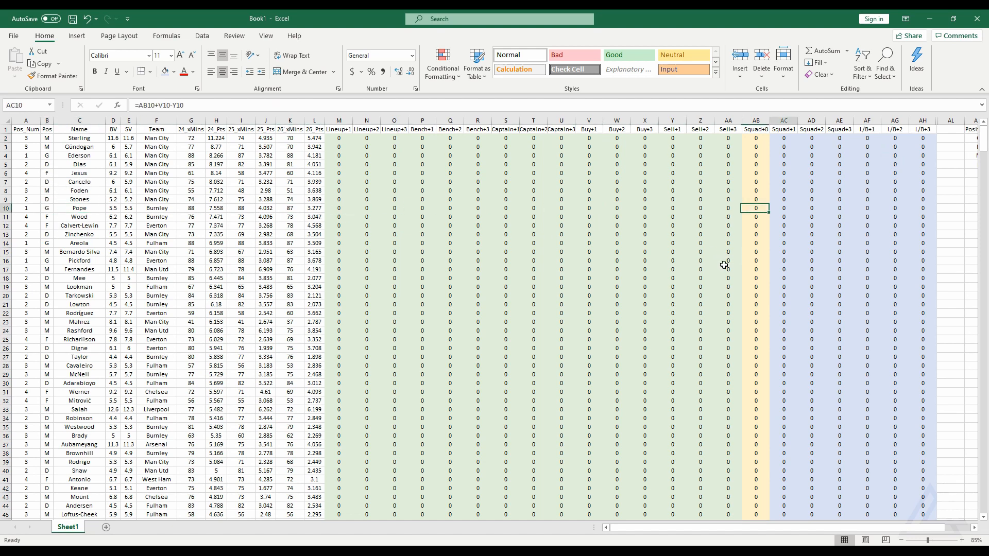
pyautogui.press('Left')
pyautogui.press('Left')
pyautogui.press('Left')
pyautogui.press('Left')
pyautogui.press('Left')
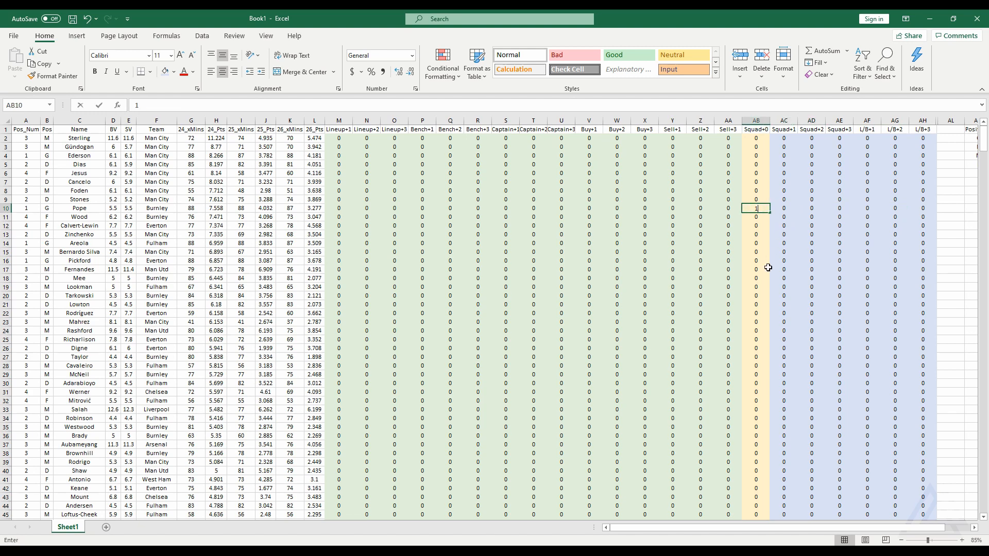
pyautogui.write('1')
pyautogui.press('Right')
pyautogui.moveTo(842, 526); pyautogui.dragTo(866, 526)
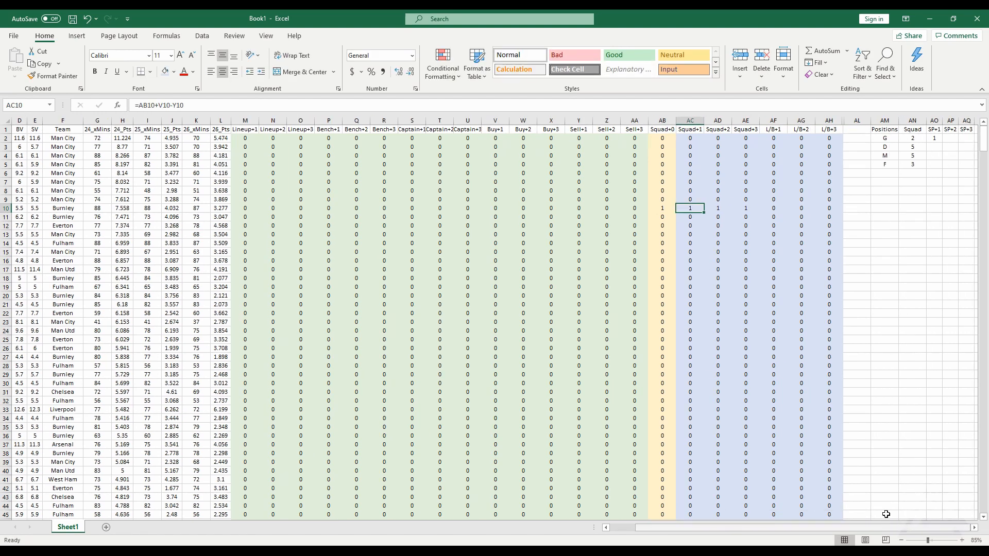
pyautogui.click(934, 138)
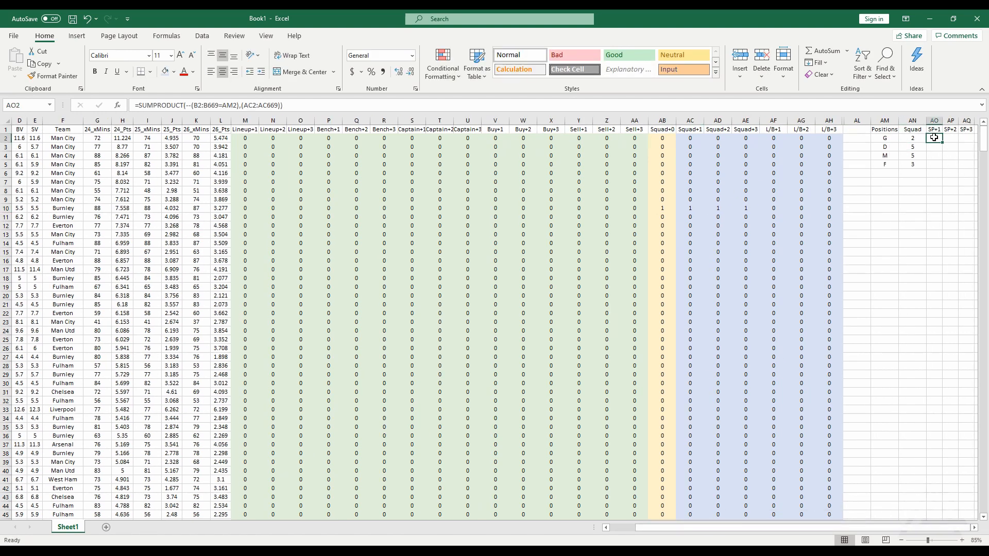
# - Reset the Squad+0 value in AB10 to 0 and return to the AO2 formula
pyautogui.click(662, 207)
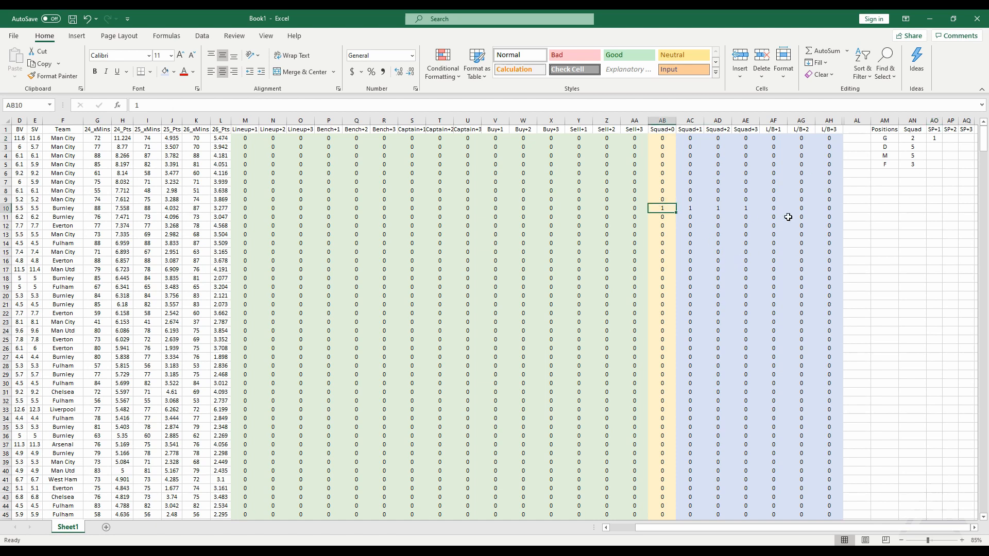
pyautogui.write('0')
pyautogui.click(894, 215)
pyautogui.click(934, 137)
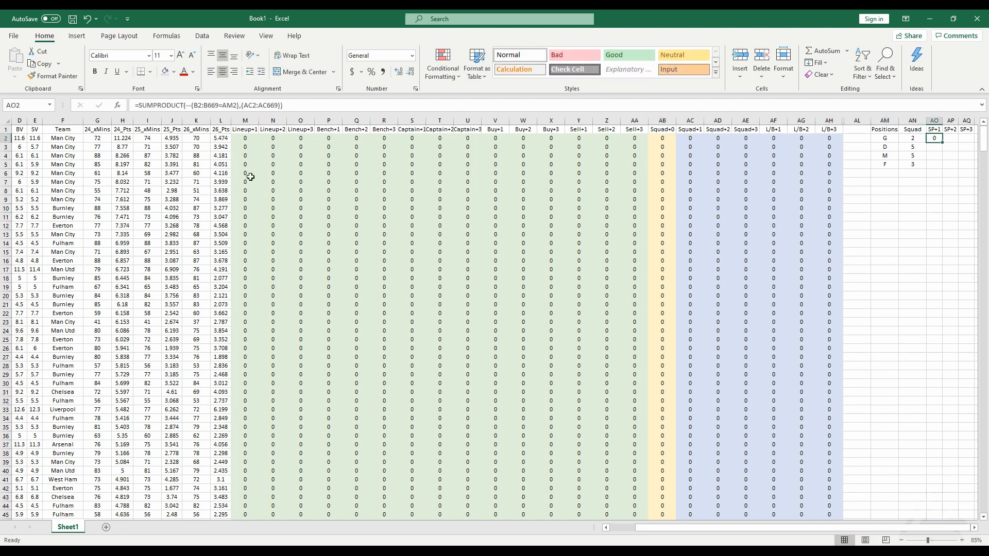
# - In the AO2 formula, lock the position range as $B$2:$B$669 and fix the criterion's column as $AM2
pyautogui.click(193, 105)
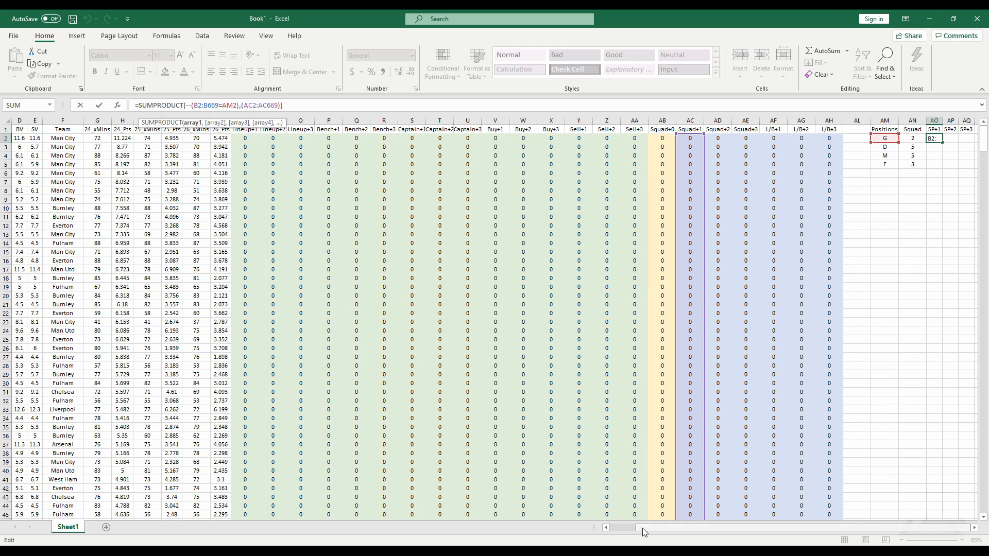
pyautogui.moveTo(642, 528); pyautogui.dragTo(617, 530)
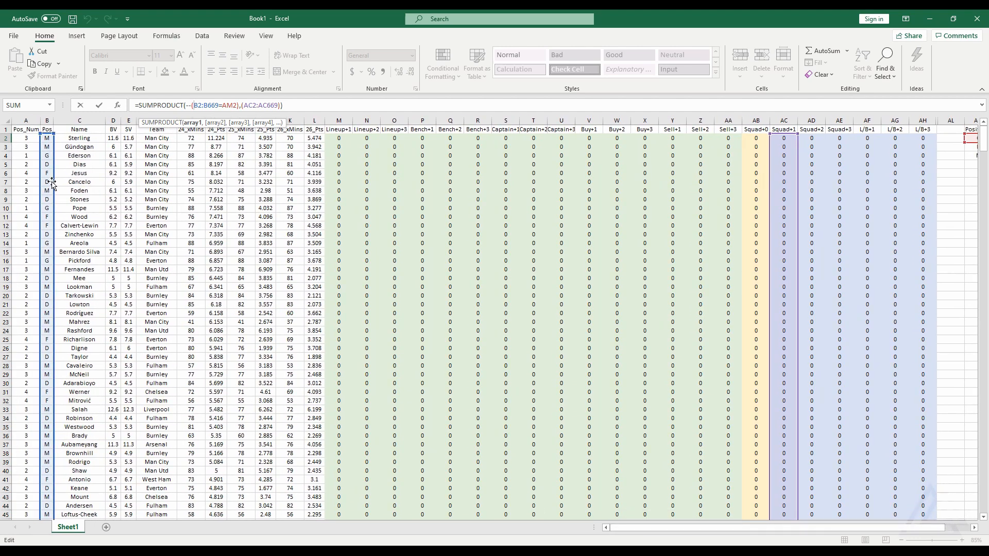
pyautogui.moveTo(712, 530); pyautogui.dragTo(766, 529)
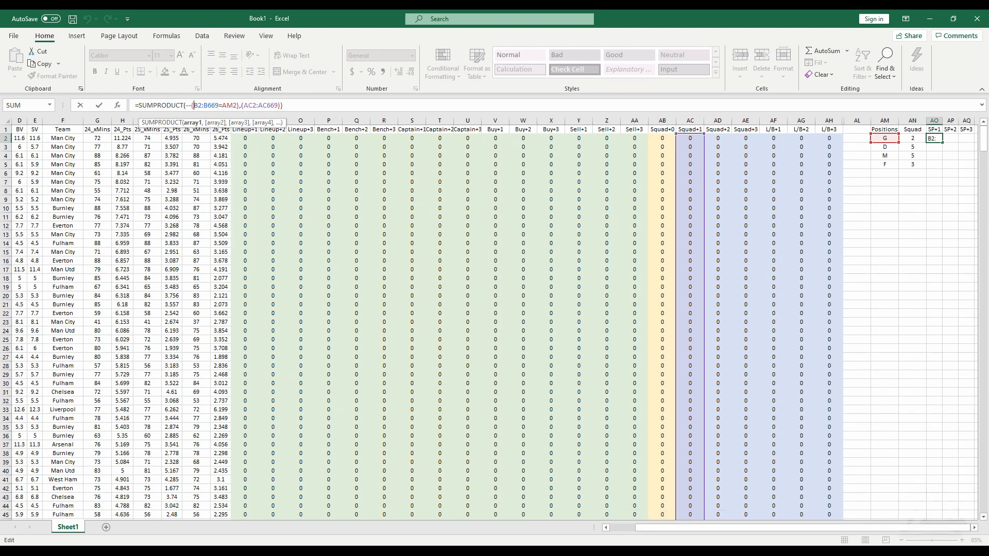
pyautogui.write('$B$2:$B')
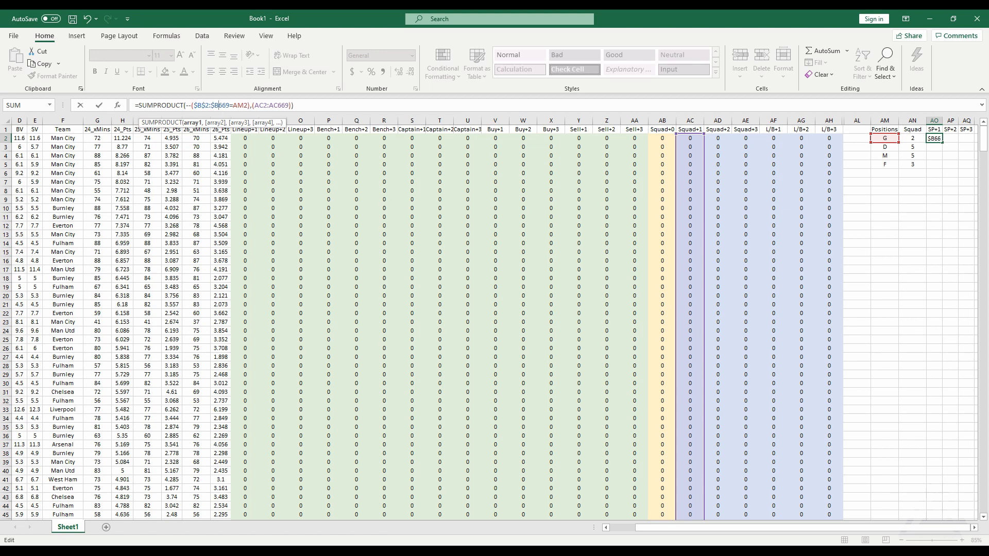
pyautogui.write('$')
pyautogui.write('$')
# - Lock the rows of the second array in the AO2 formula as AC$2:AC$669
pyautogui.click(262, 105)
pyautogui.write('$')
pyautogui.press('BackSpace')
pyautogui.write('$')
pyautogui.press('Return')
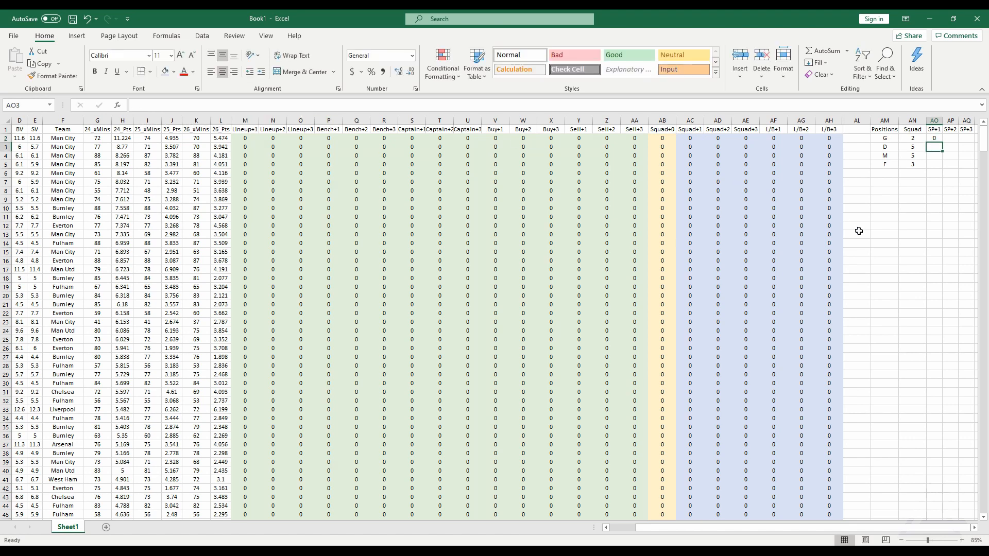
# - Fill the AO2 formula across to SP+3 and down to row 5, covering AO2:AQ5
pyautogui.press('Right')
pyautogui.press('Right')
pyautogui.hscroll(3, 935, 227)
pyautogui.click(834, 138)
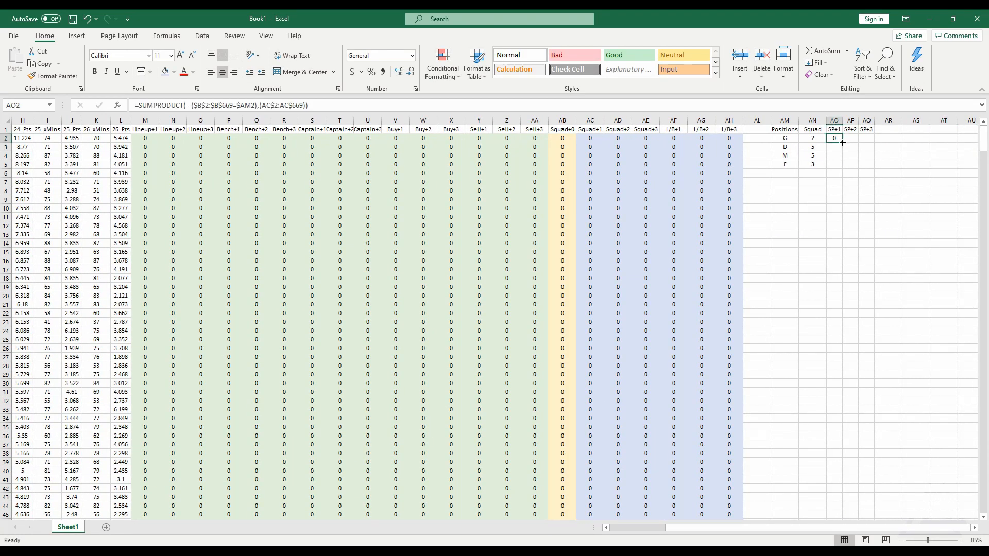
pyautogui.moveTo(877, 142); pyautogui.dragTo(874, 166)
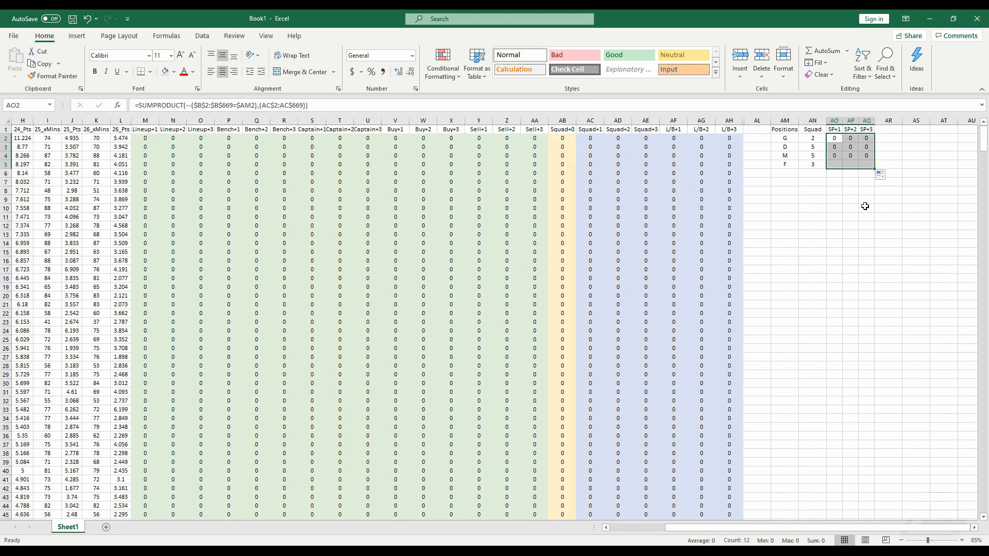
pyautogui.click(865, 208)
# - Check which ranges the copied SUMPRODUCT formula in AQ2 refers to
pyautogui.click(866, 138)
pyautogui.press('F2')
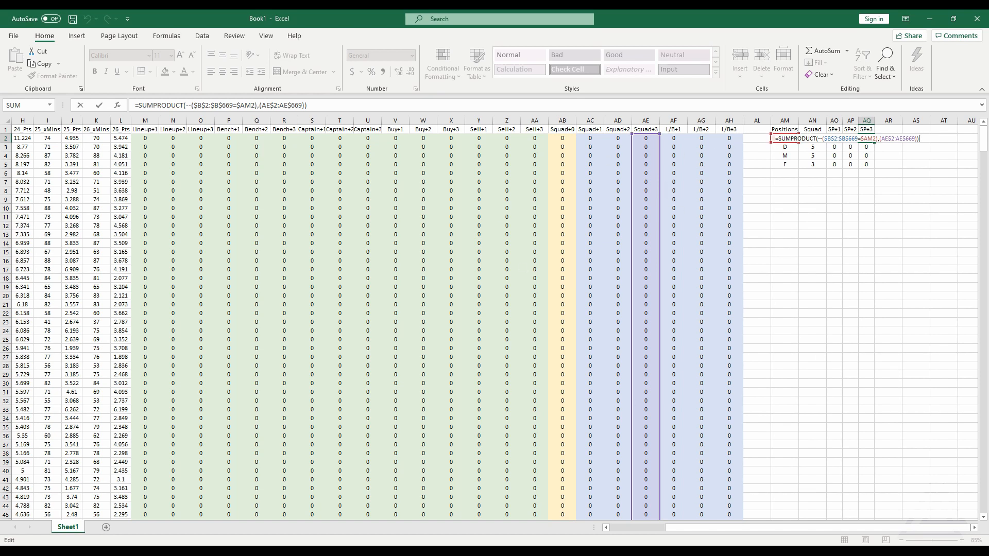
pyautogui.moveTo(711, 527); pyautogui.dragTo(649, 531)
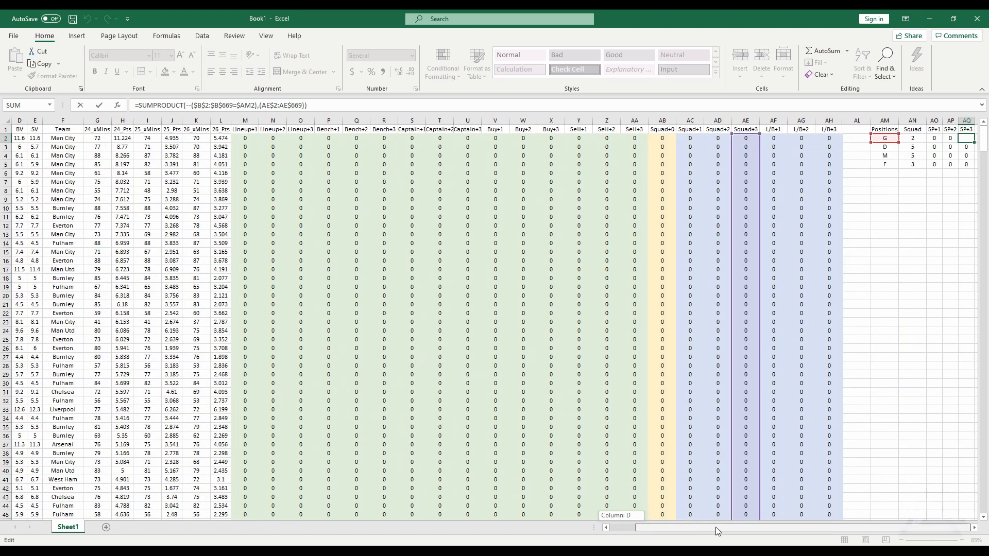
pyautogui.click(976, 527)
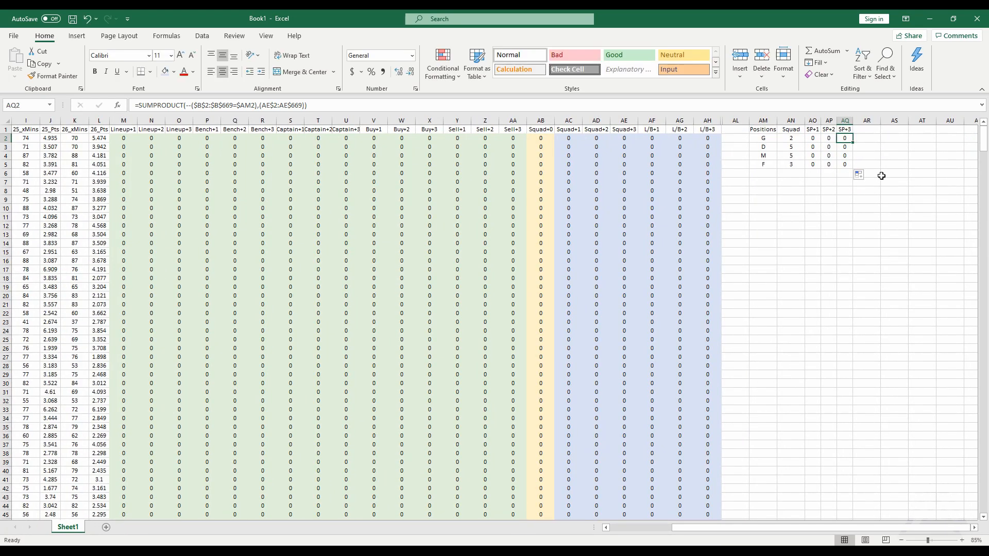
pyautogui.press('Return')
# - Fill the Squad limits in AN2:AN5 with the light gold colour
pyautogui.click(834, 208)
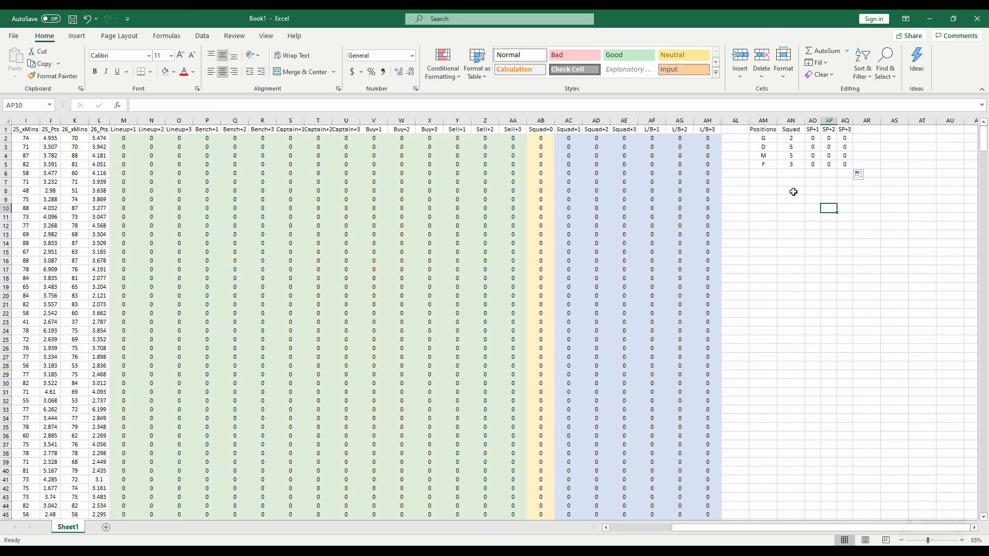
pyautogui.click(864, 131)
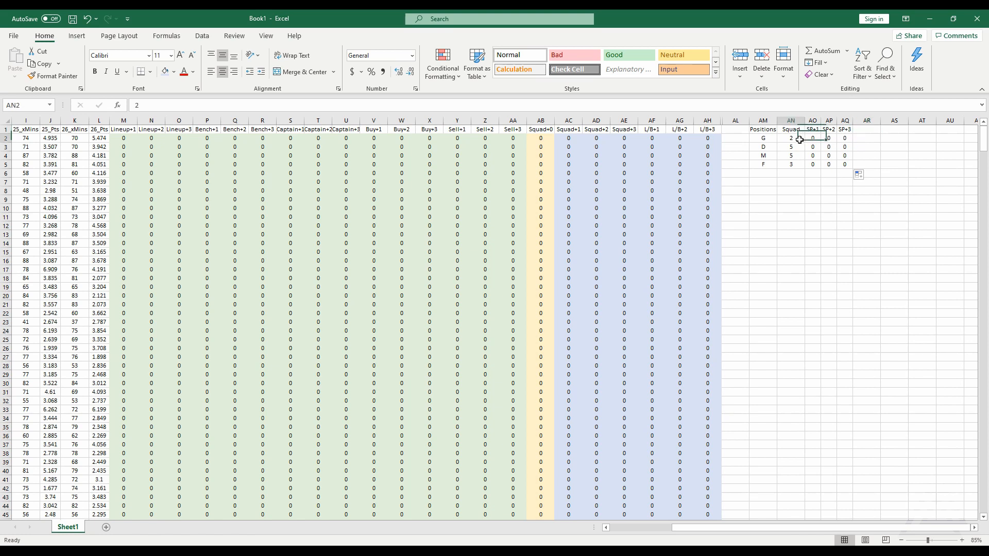
pyautogui.moveTo(794, 139); pyautogui.dragTo(791, 164)
pyautogui.click(174, 71)
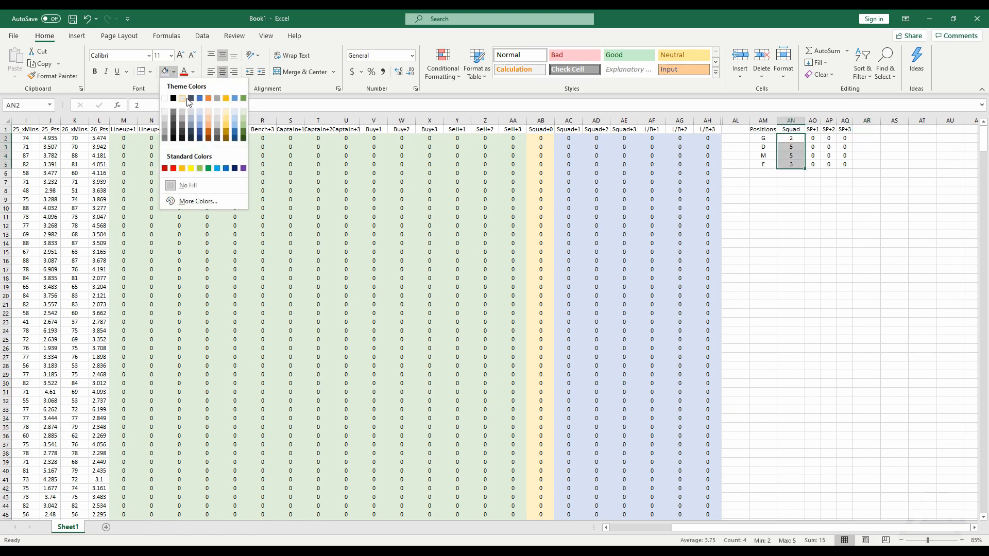
pyautogui.click(227, 110)
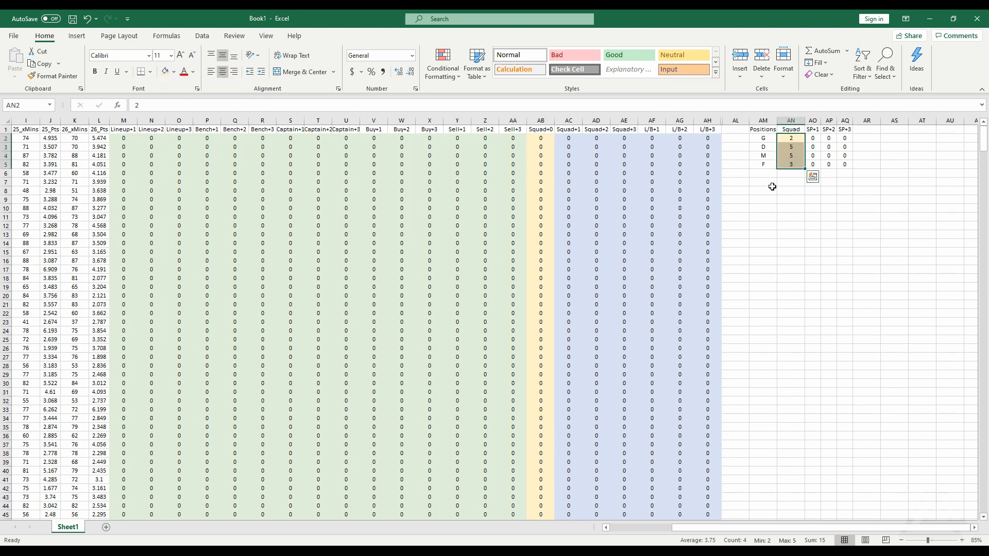
pyautogui.click(772, 189)
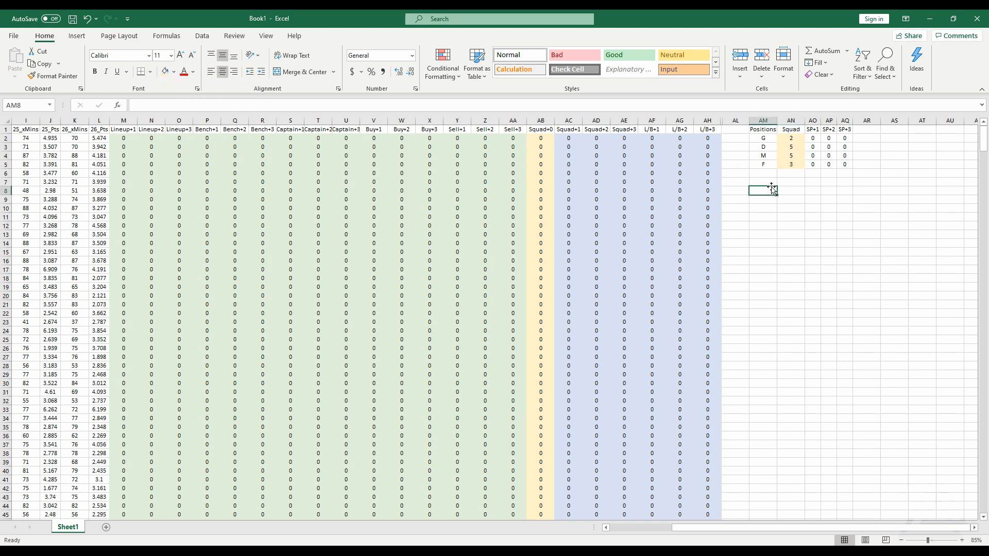
# - Fill the position count formulas in AO2:AQ5 with the light blue colour
pyautogui.moveTo(812, 138); pyautogui.dragTo(850, 164)
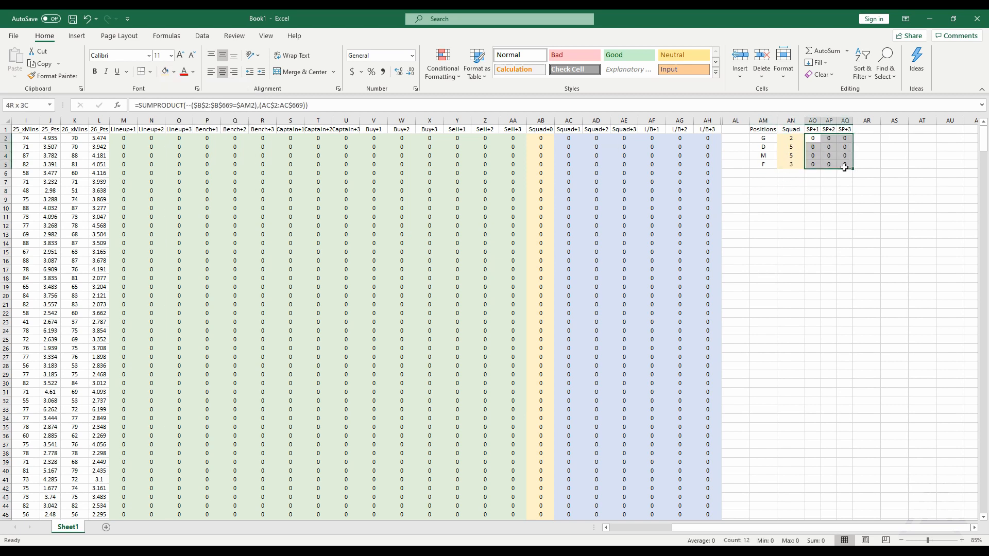
pyautogui.click(174, 71)
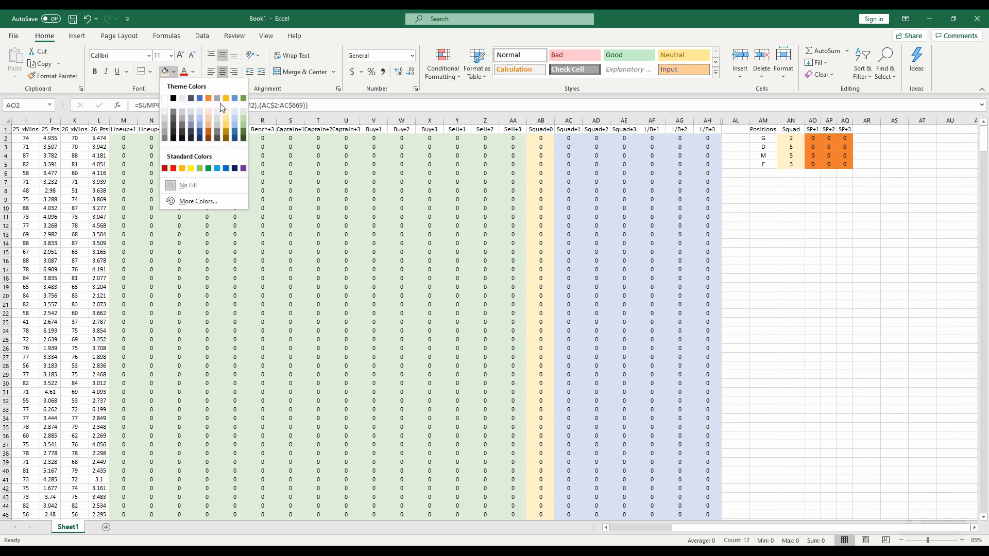
pyautogui.click(200, 111)
pyautogui.click(896, 217)
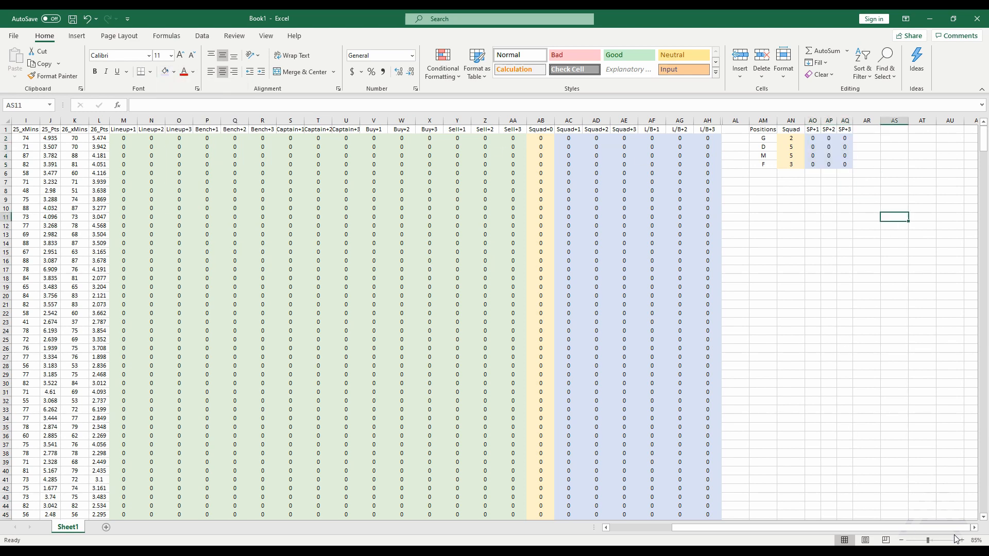
pyautogui.click(974, 528)
pyautogui.click(974, 528)
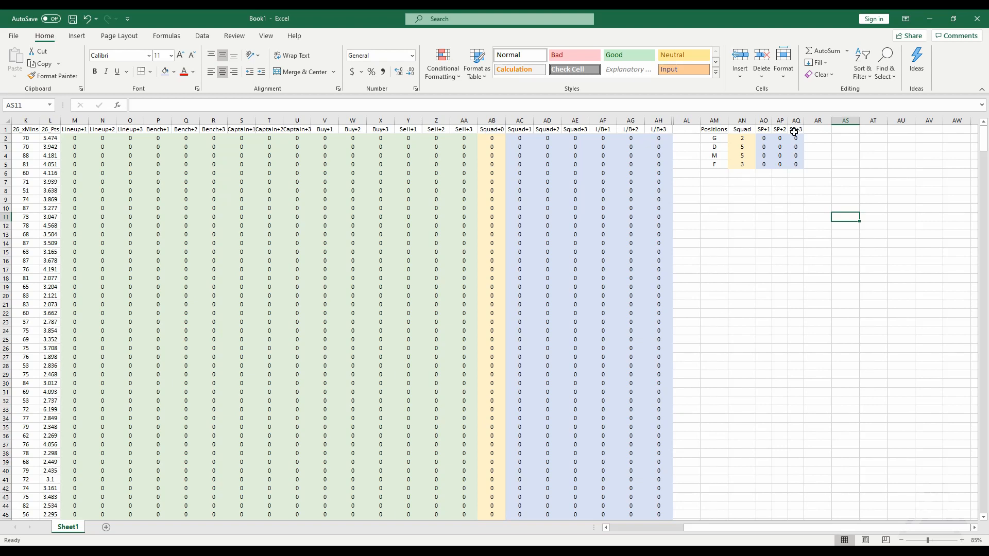
pyautogui.click(821, 130)
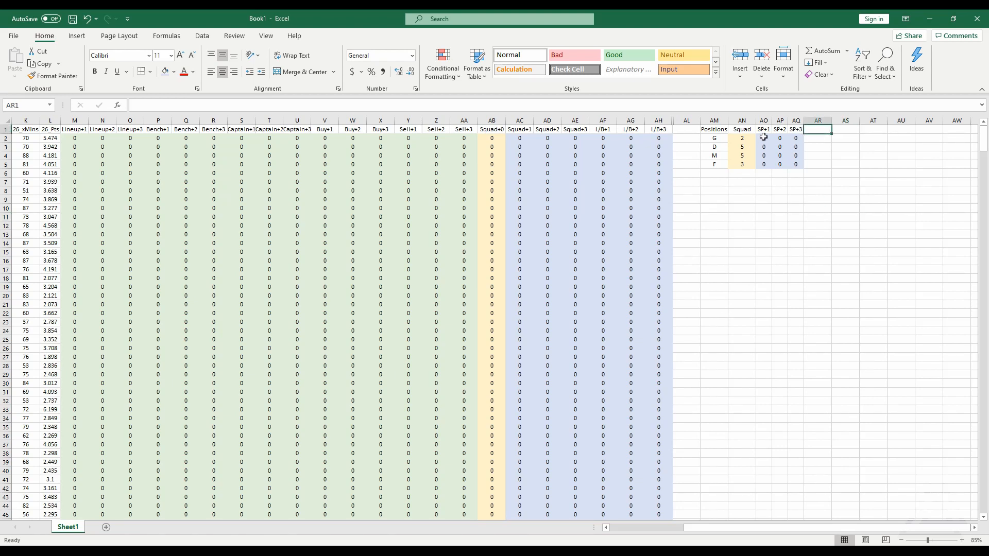
pyautogui.moveTo(764, 137); pyautogui.dragTo(764, 164)
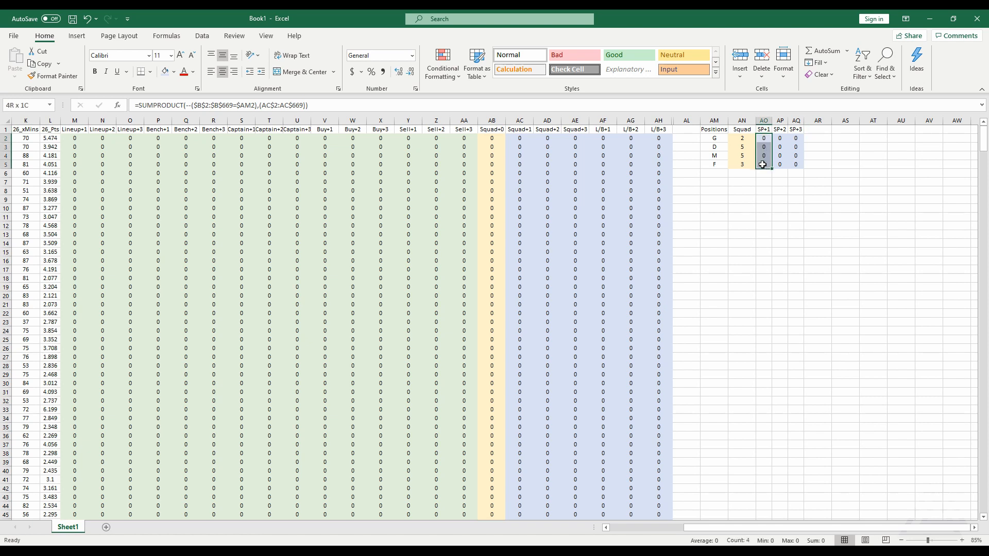
pyautogui.click(745, 139)
pyautogui.write('2')
# - Add the headers L-L in AR1 and L-U in AS1, and autofit both columns
pyautogui.click(823, 132)
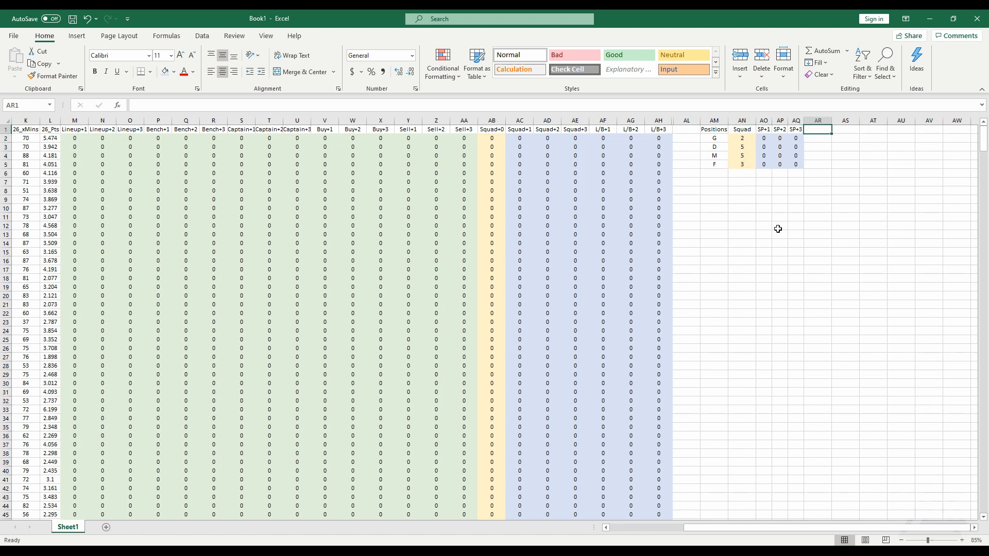
pyautogui.write('L-L')
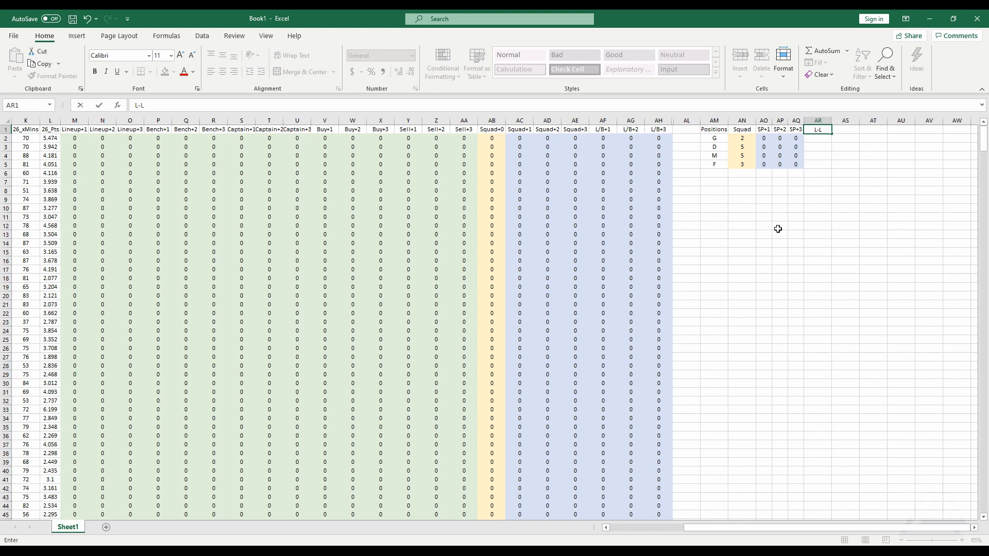
pyautogui.press('Tab')
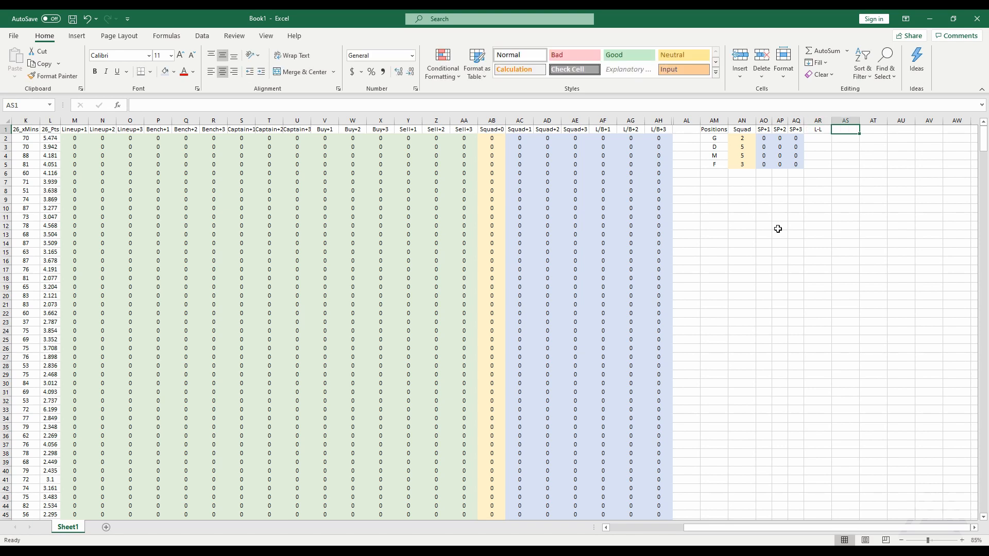
pyautogui.write('L-U')
pyautogui.press('Return')
pyautogui.moveTo(820, 121); pyautogui.dragTo(842, 121)
pyautogui.doubleClick(832, 121)
# - Enter the lineup lower limits 1, 3, 2 and 1 for G, D, M and F in AR2:AR5
pyautogui.click(811, 138)
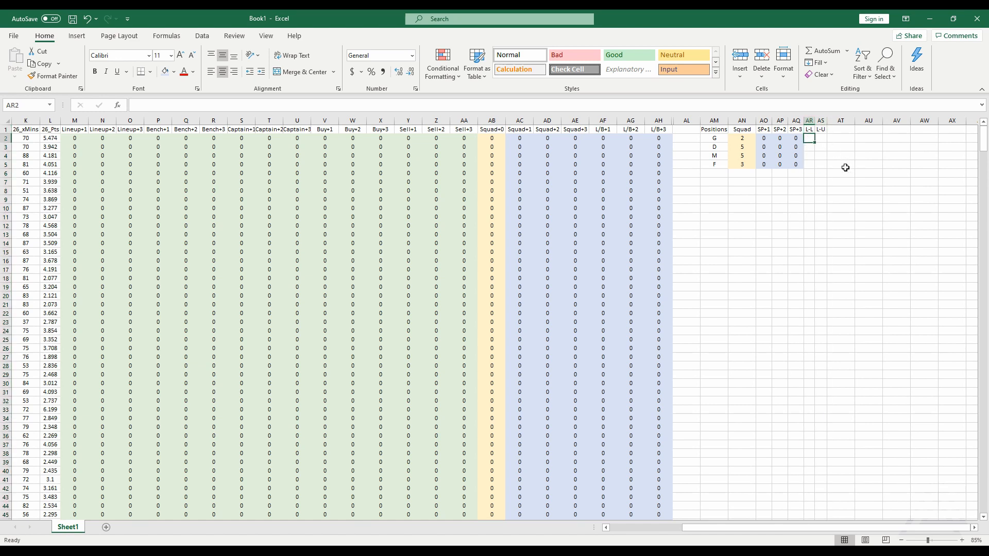
pyautogui.write('1')
pyautogui.press('Return')
pyautogui.write('3')
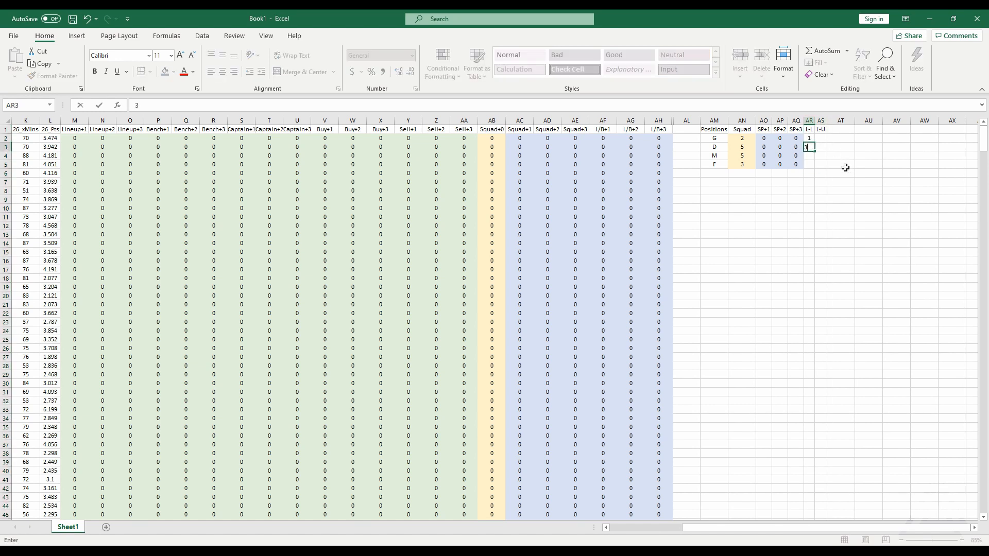
pyautogui.press('Return')
pyautogui.write('2')
pyautogui.press('Return')
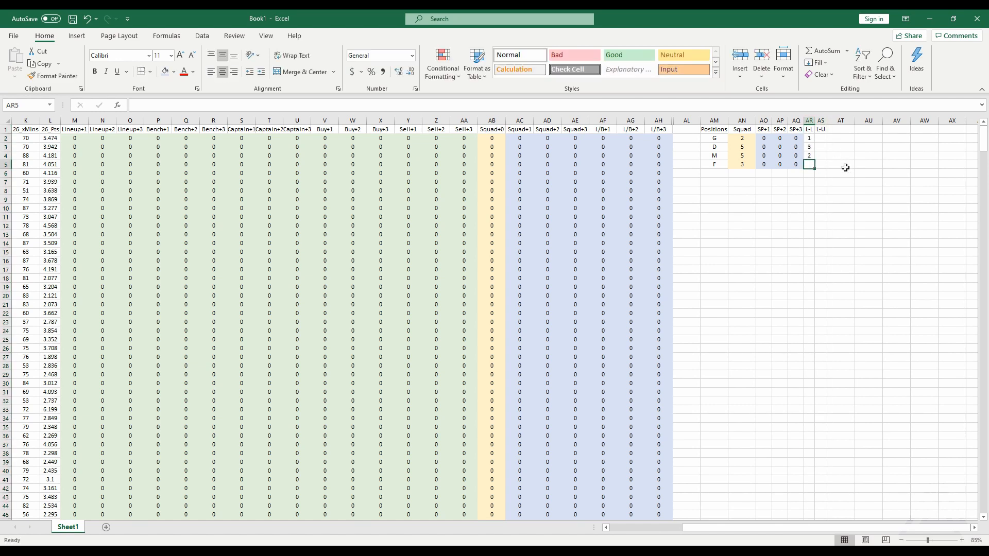
pyautogui.write('1')
pyautogui.press('Return')
# - Enter the lineup upper limits 1, 5, 5 and 3 for G, D, M and F in AS2:AS5
pyautogui.click(822, 138)
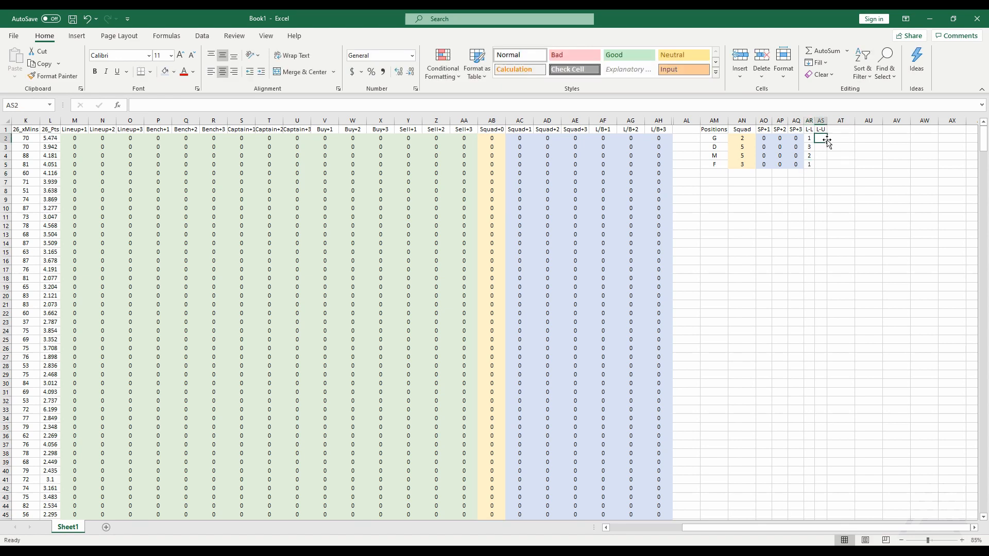
pyautogui.write('1')
pyautogui.press('Return')
pyautogui.write('5')
pyautogui.press('Return')
pyautogui.write('5')
pyautogui.press('Return')
pyautogui.write('3')
pyautogui.press('Return')
pyautogui.moveTo(738, 138); pyautogui.dragTo(738, 165)
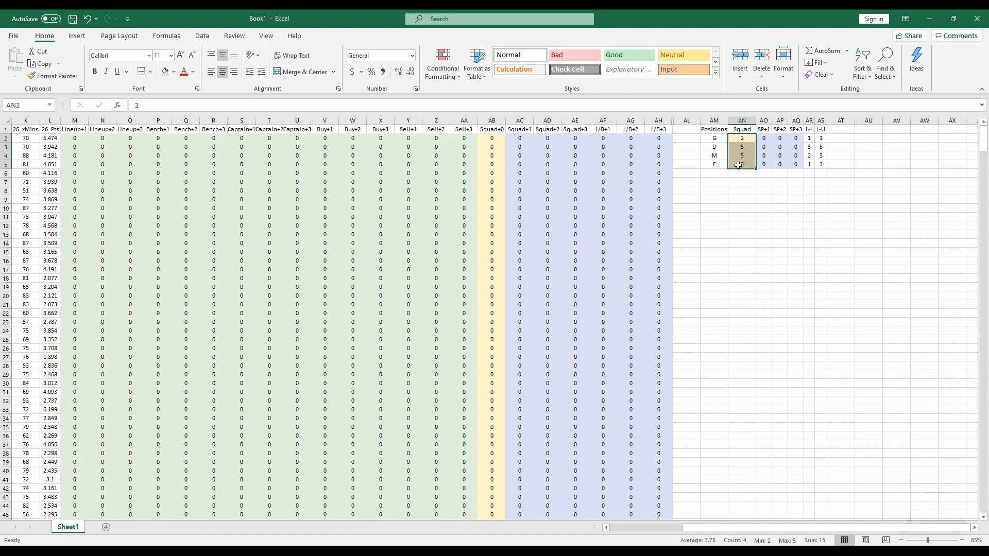
pyautogui.click(742, 224)
pyautogui.click(821, 138)
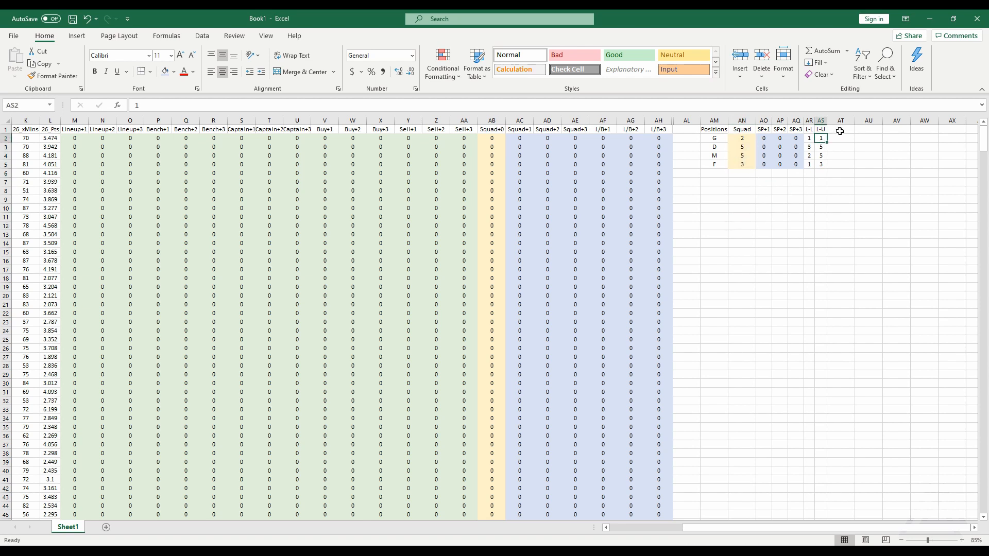
# - Add the headers LP+1, LP+2 and LP+3 in AT1:AV1 and autofit their columns
pyautogui.click(839, 131)
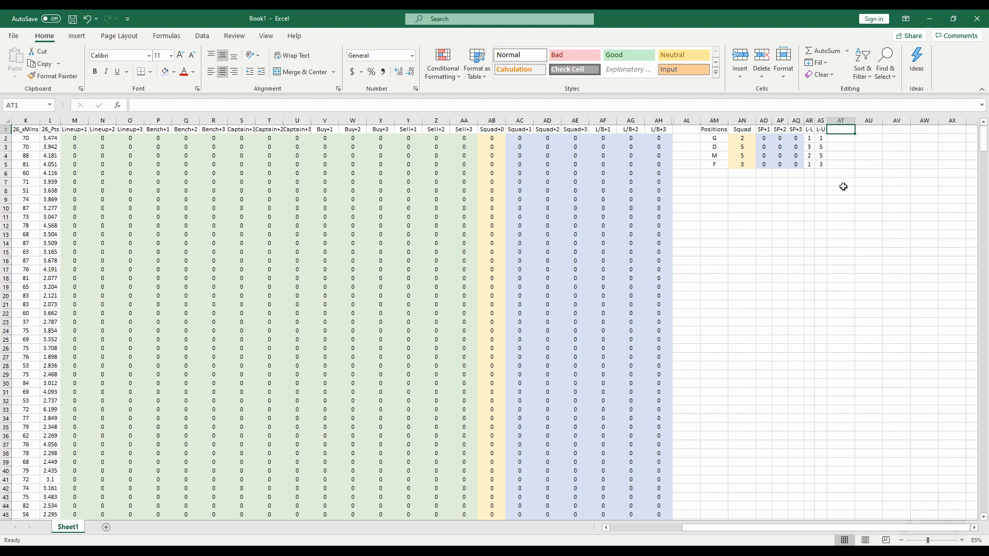
pyautogui.write('LP')
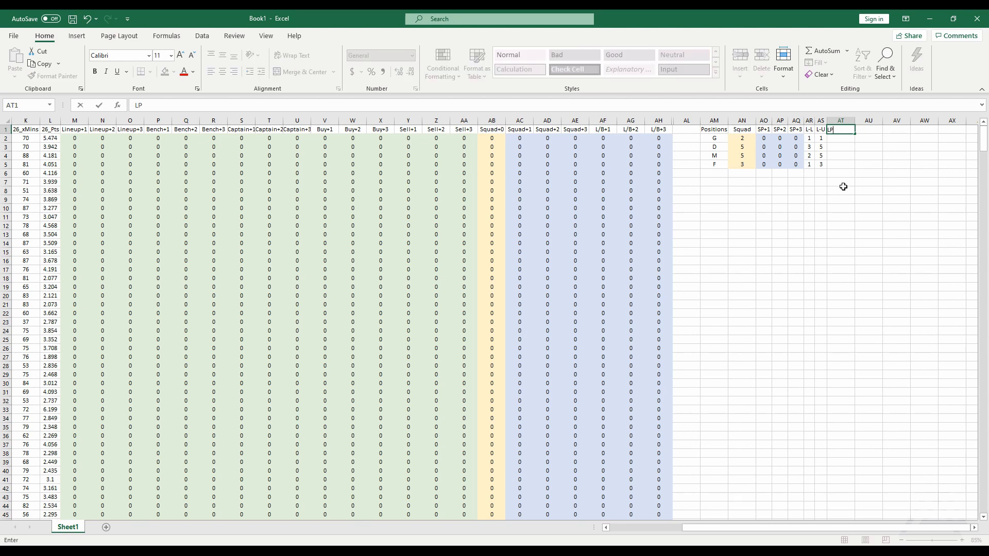
pyautogui.write('+1')
pyautogui.hotkey('ctrl', 'Return')
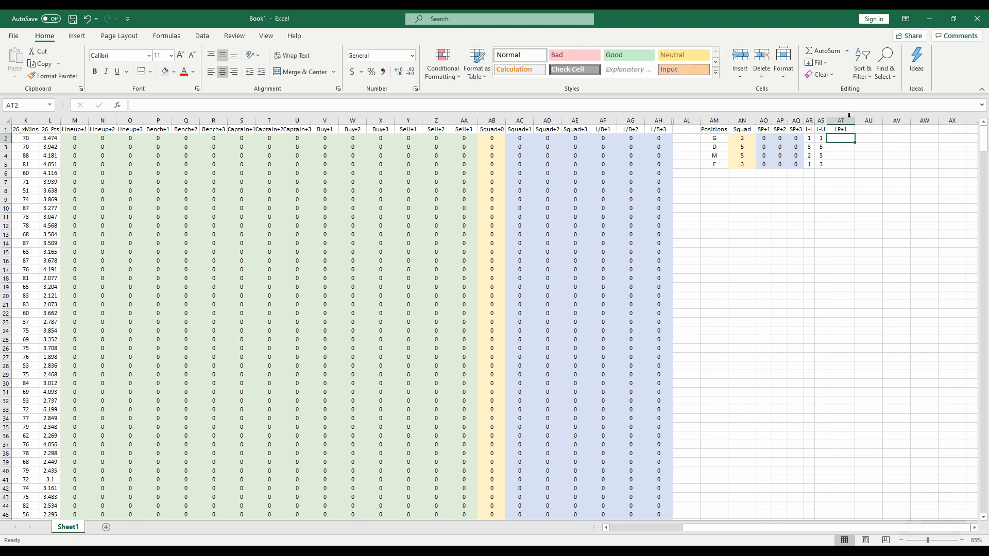
pyautogui.moveTo(854, 133); pyautogui.dragTo(897, 120)
pyautogui.doubleClick(910, 120)
pyautogui.press('Down')
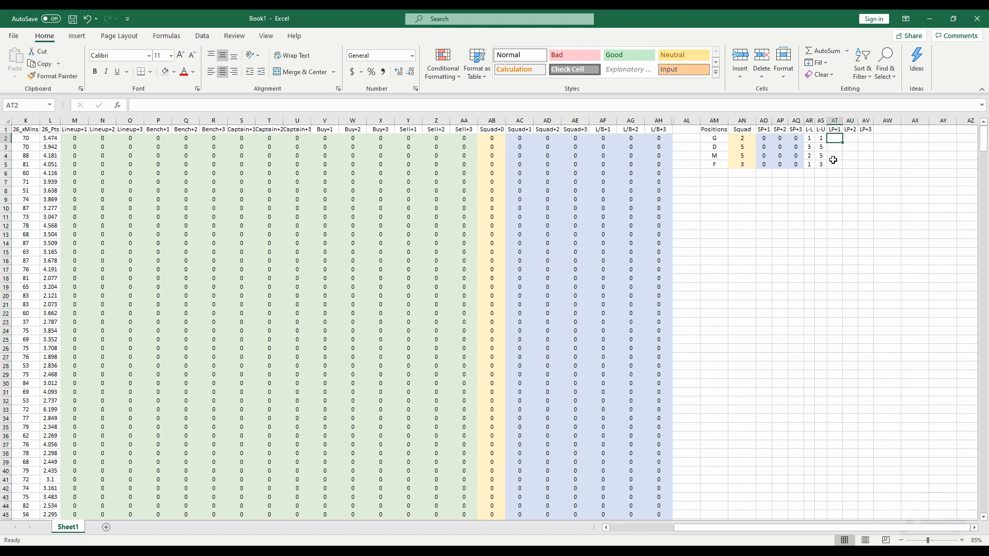
# - Copy the SUMPRODUCT formula from AO2 into AT2 and redirect its sum range to the Lineup+1 column, M$2:M$669
pyautogui.click(764, 138)
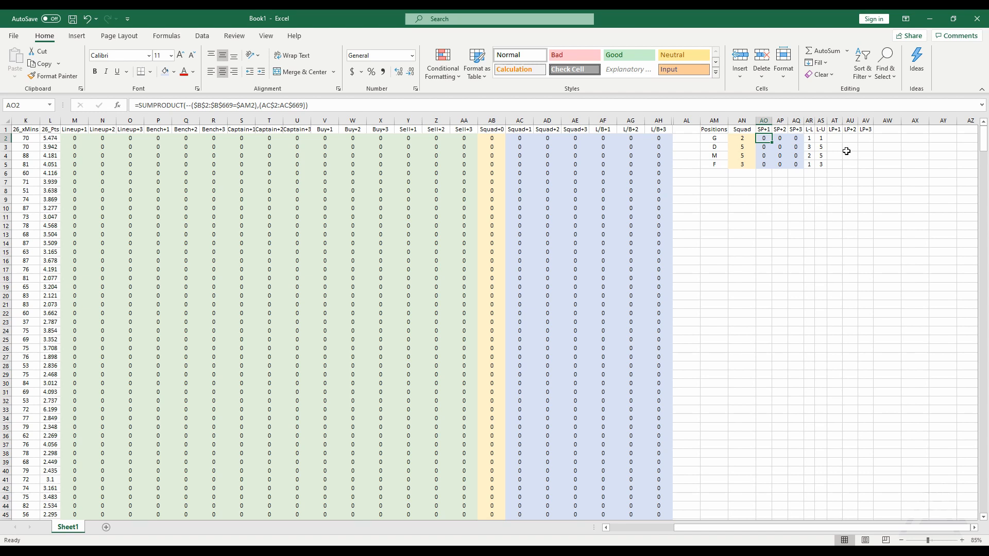
pyautogui.hotkey('ctrl', 'c')
pyautogui.press('Right')
pyautogui.press('Right')
pyautogui.press('Right')
pyautogui.press('Right')
pyautogui.press('Right')
pyautogui.hotkey('ctrl', 'v')
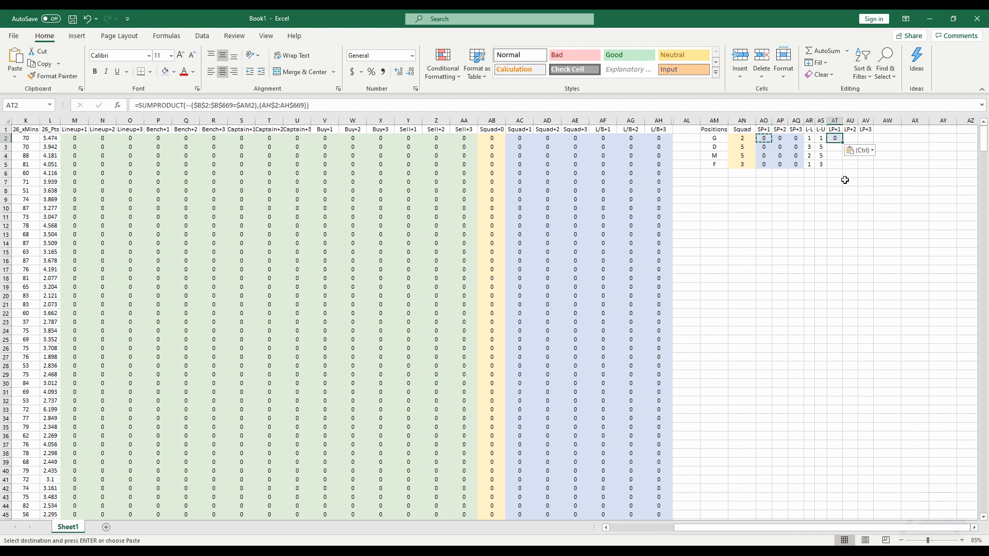
pyautogui.press('Escape')
pyautogui.press('F2')
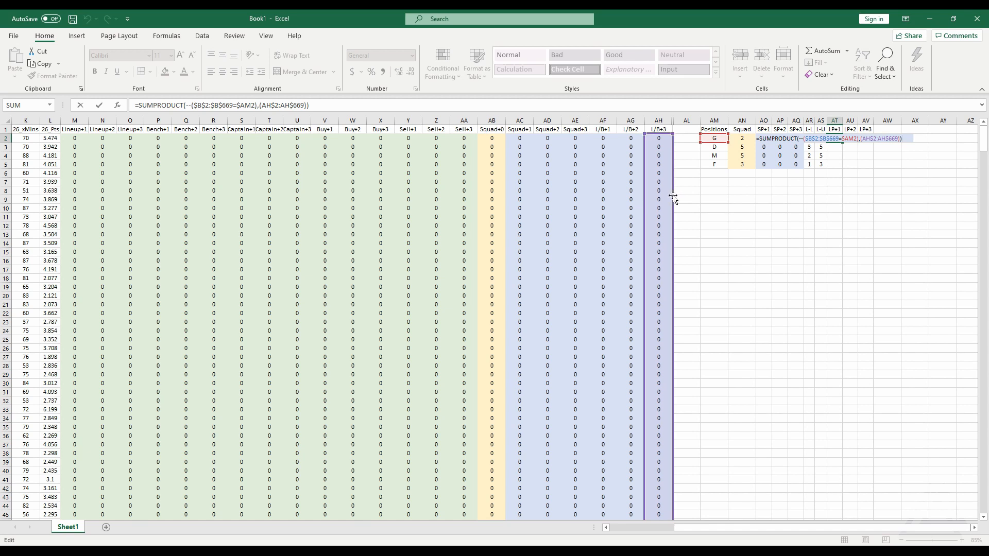
pyautogui.moveTo(675, 200); pyautogui.dragTo(85, 196)
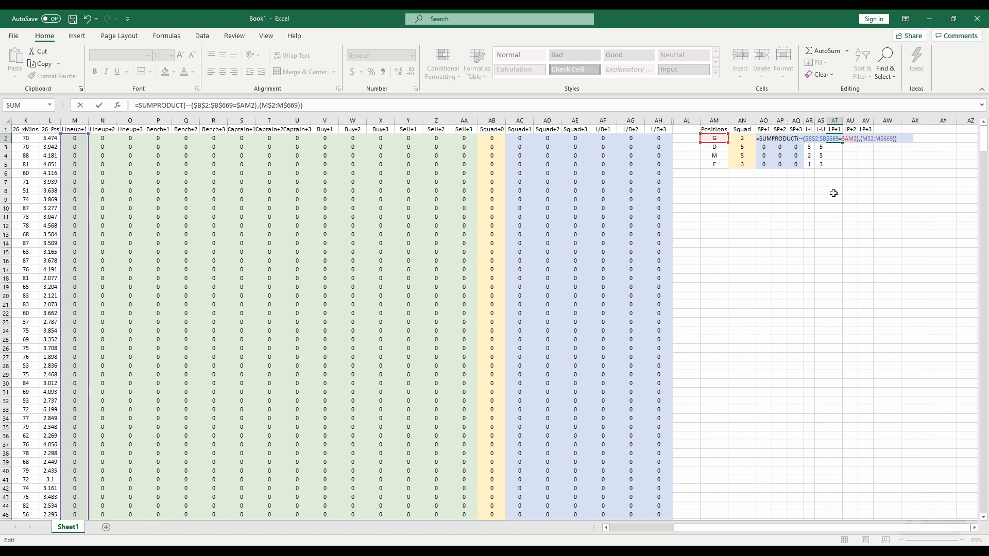
pyautogui.press('Return')
# - Fill the lineup count formula from AT2 across and down through AV5
pyautogui.click(839, 139)
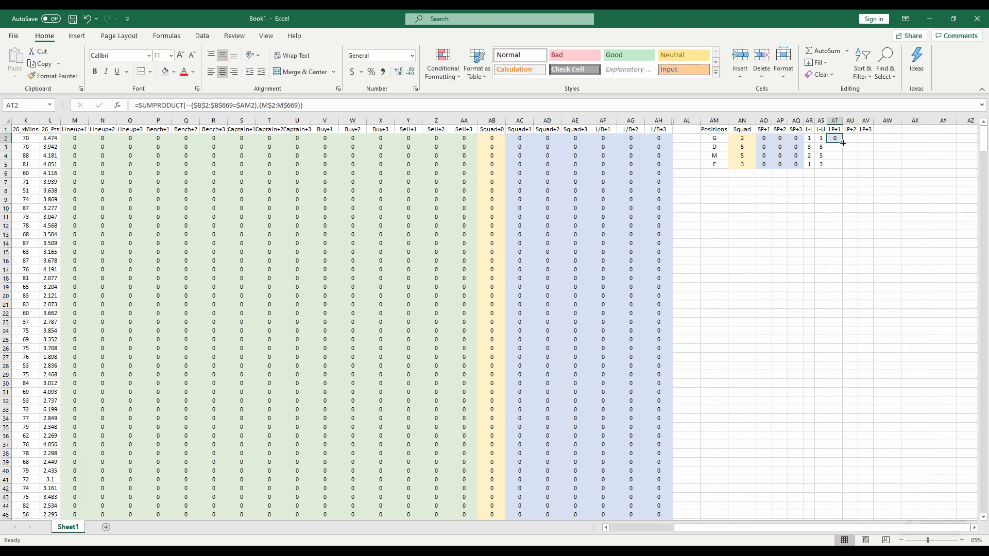
pyautogui.moveTo(842, 143); pyautogui.dragTo(874, 167)
pyautogui.click(832, 215)
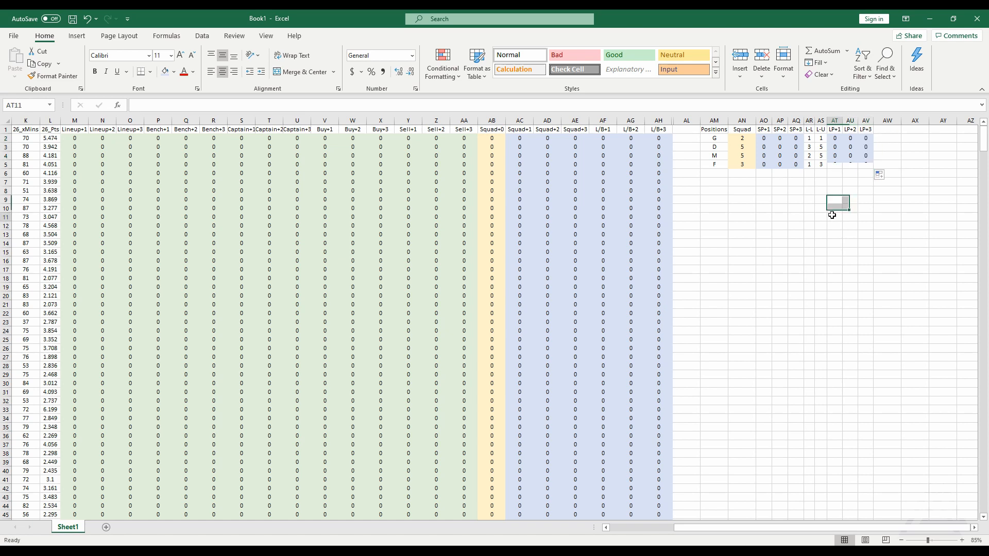
# - Check which ranges the filled lineup count formulas in AV2 and AV5 refer to
pyautogui.doubleClick(867, 140)
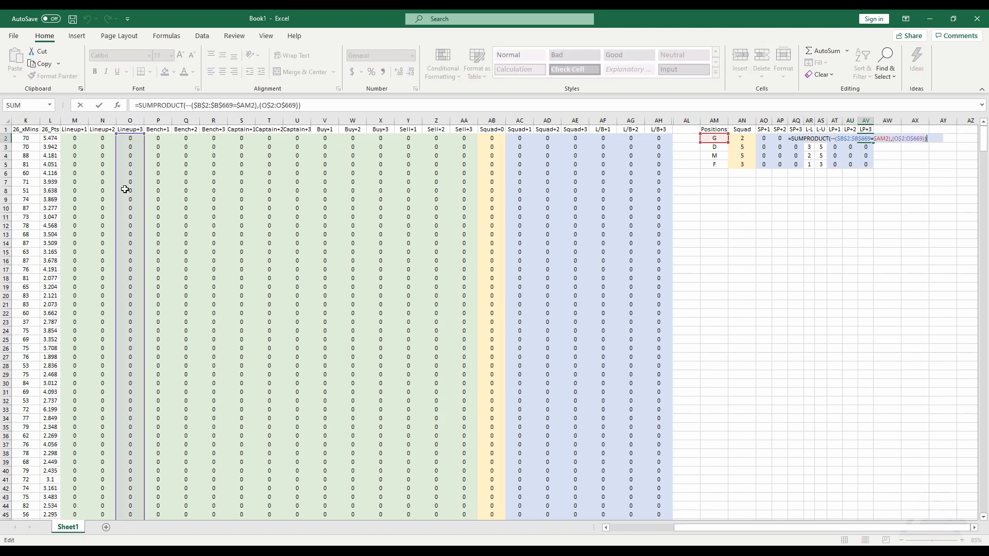
pyautogui.press('Escape')
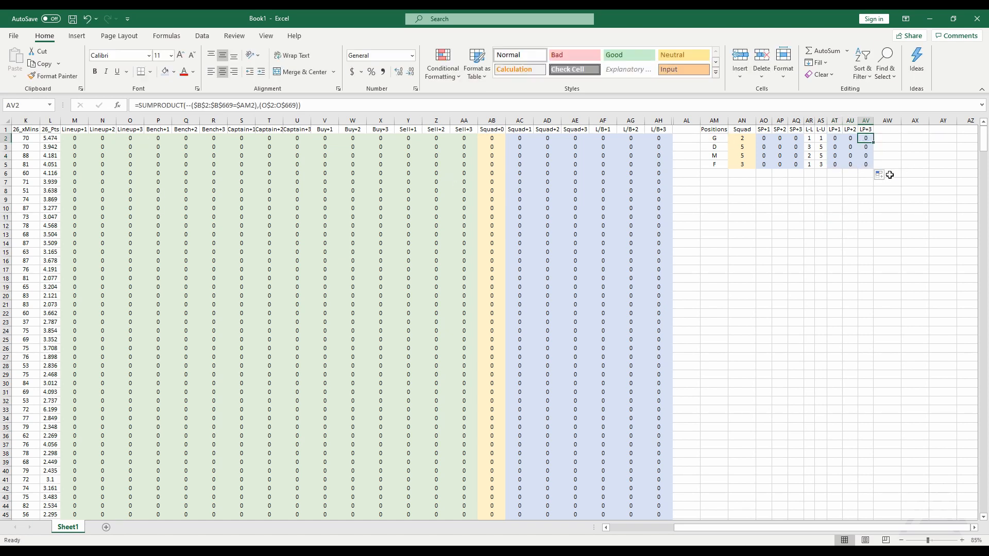
pyautogui.doubleClick(860, 162)
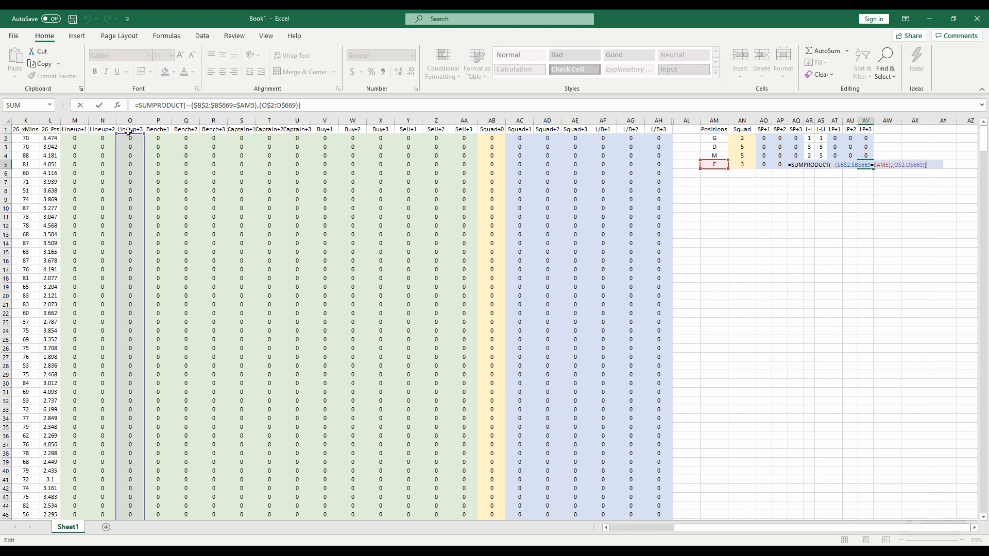
pyautogui.press('Escape')
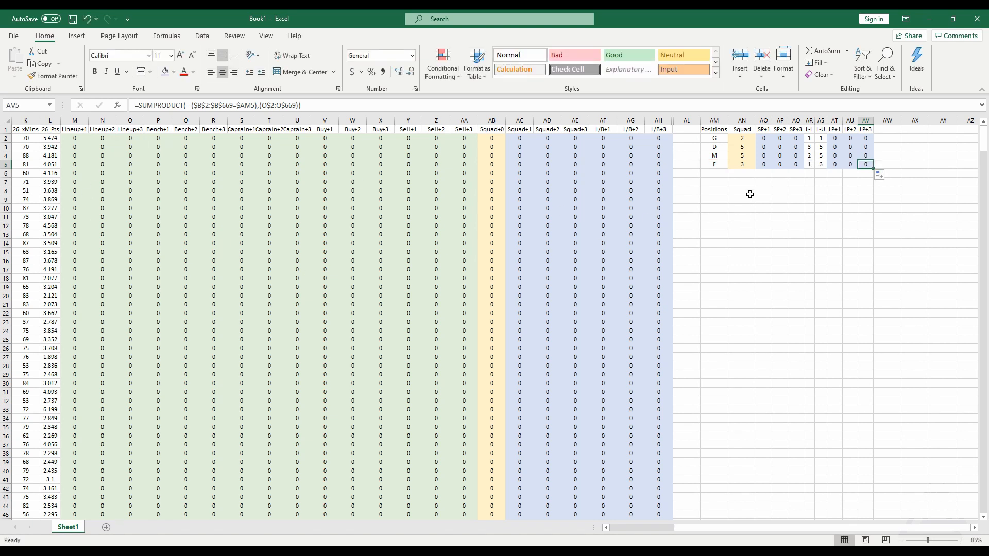
# - Fill the lineup limits in AR2:AS5 with the light gold colour
pyautogui.moveTo(809, 138); pyautogui.dragTo(821, 164)
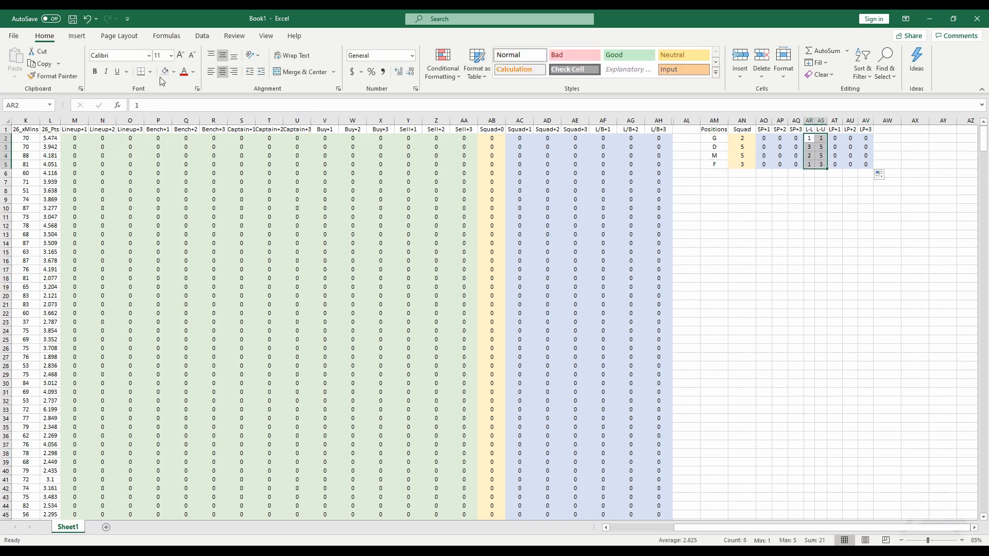
pyautogui.click(174, 71)
pyautogui.click(224, 112)
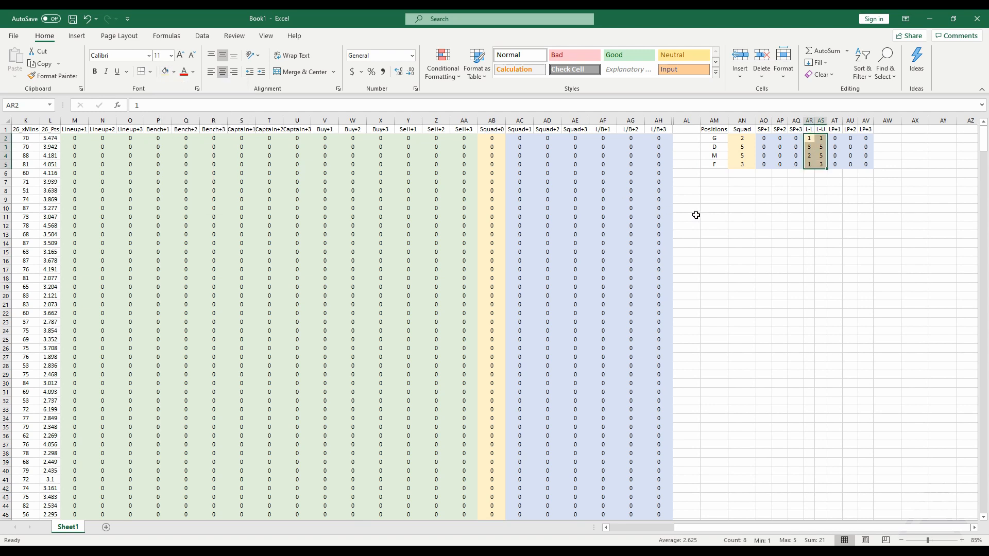
pyautogui.click(729, 205)
# - Use Advanced Filter to copy only the unique records of the Team column, $F$1:$F$670, to AM7, treating the first row as labels
pyautogui.click(706, 181)
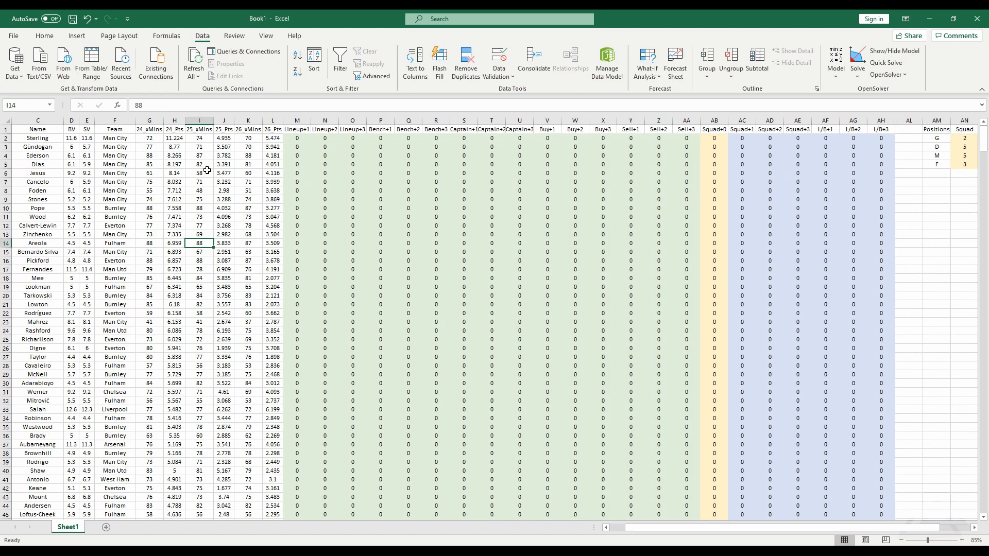
pyautogui.click(199, 173)
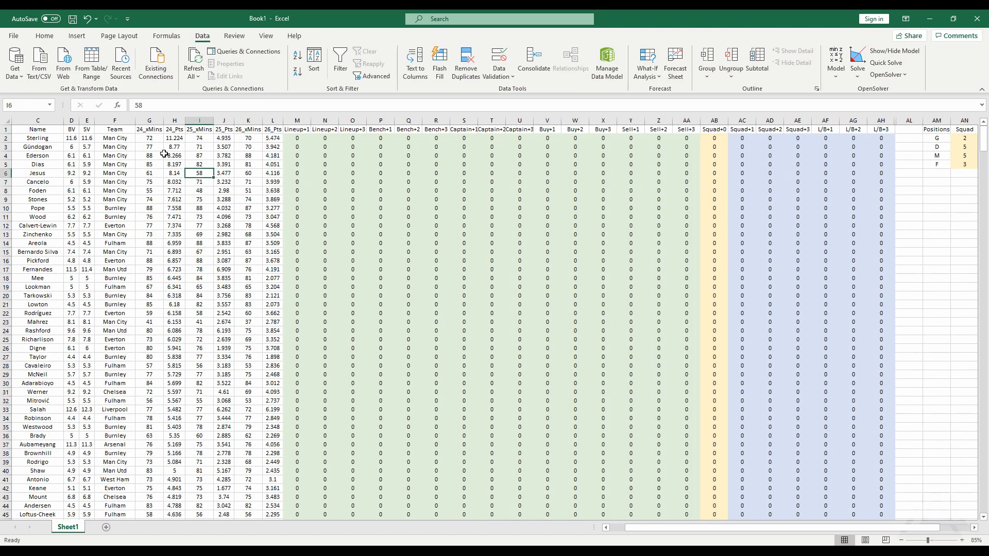
pyautogui.click(120, 119)
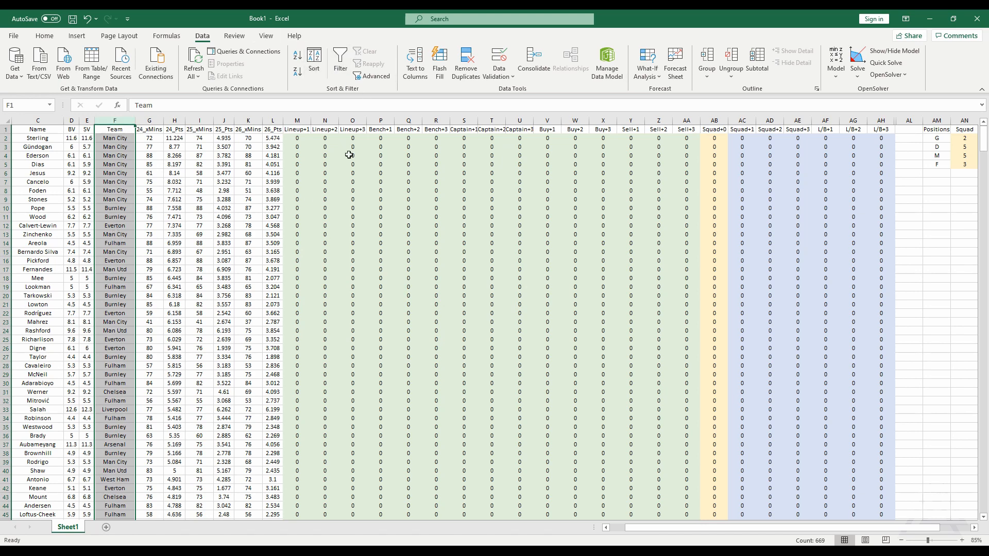
pyautogui.click(373, 78)
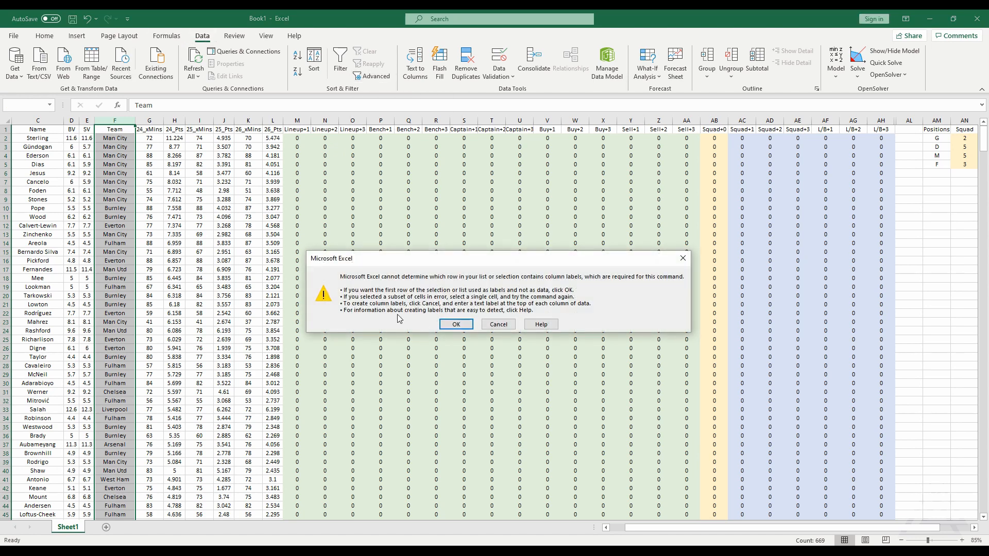
pyautogui.click(455, 324)
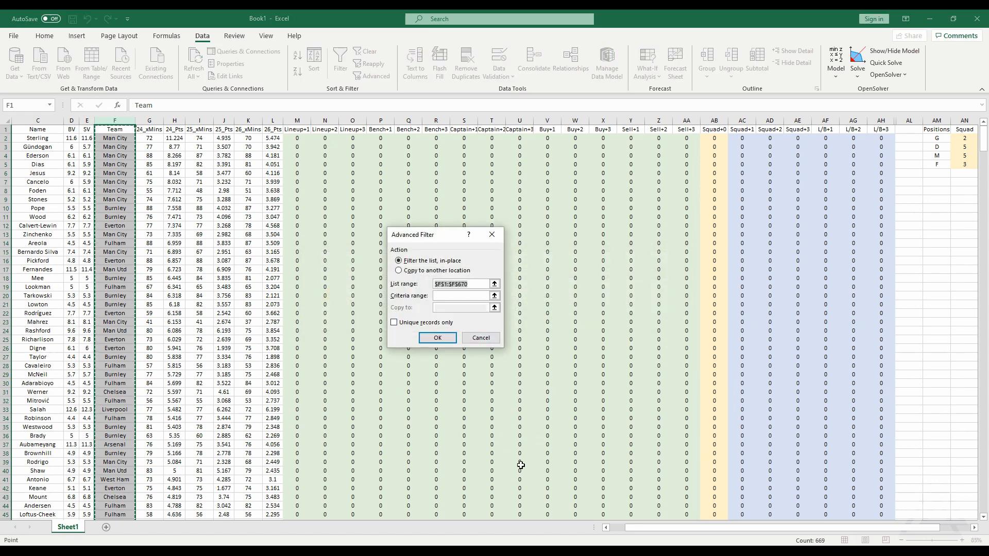
pyautogui.moveTo(643, 527); pyautogui.dragTo(684, 530)
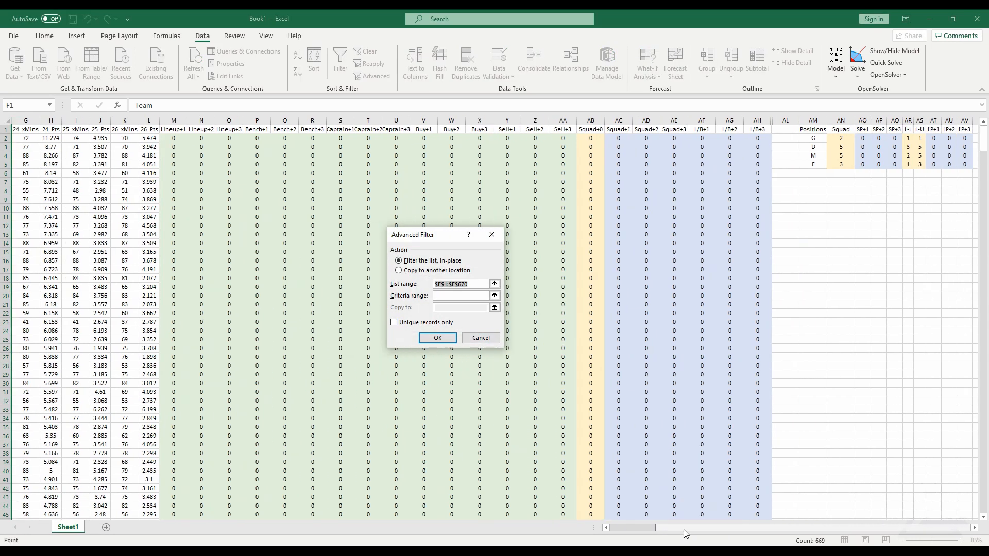
pyautogui.click(399, 270)
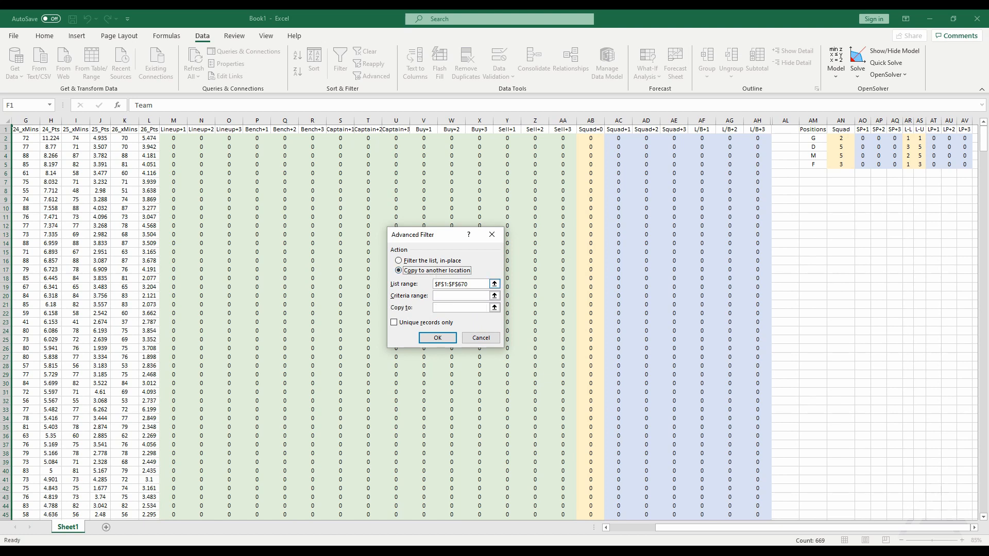
pyautogui.click(470, 308)
pyautogui.click(494, 308)
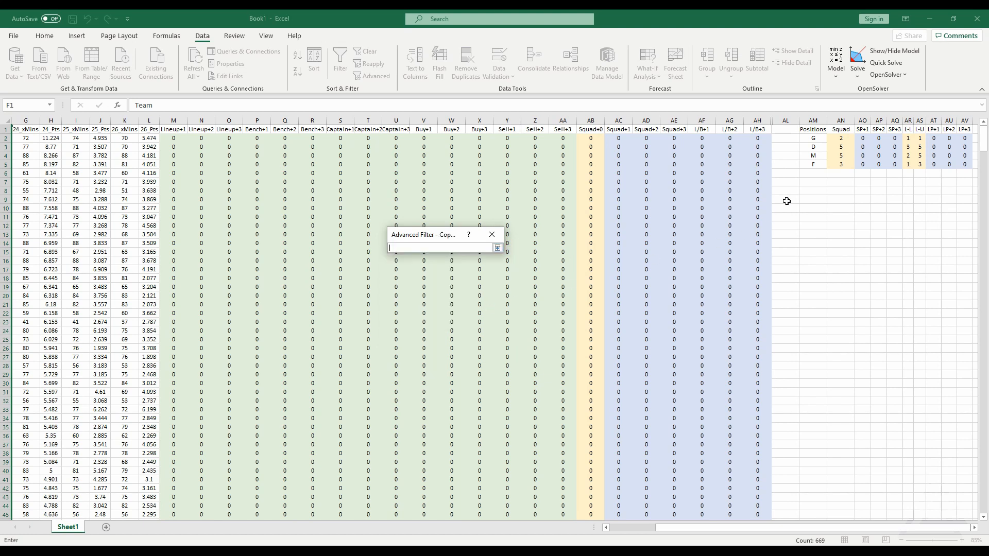
pyautogui.click(813, 181)
pyautogui.click(497, 249)
pyautogui.click(427, 325)
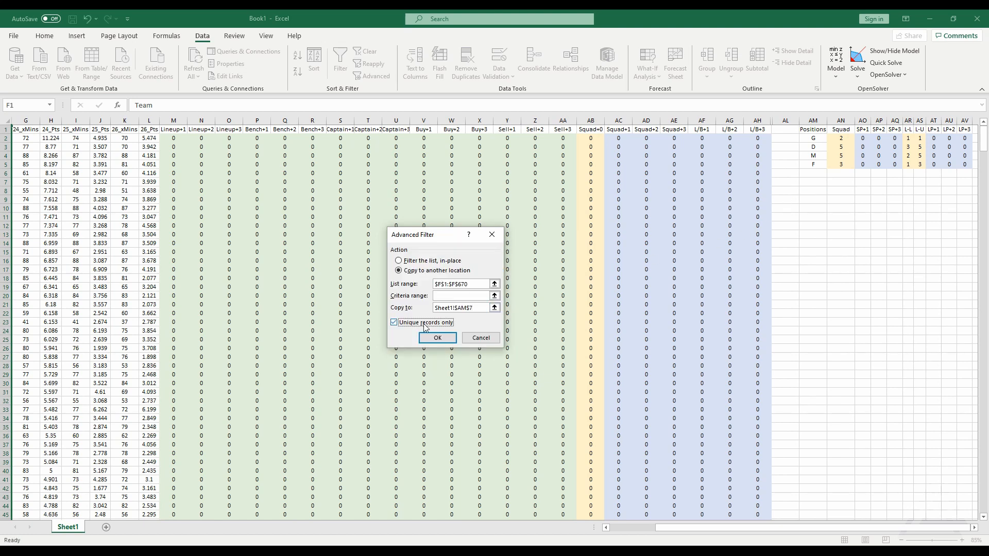
pyautogui.click(438, 343)
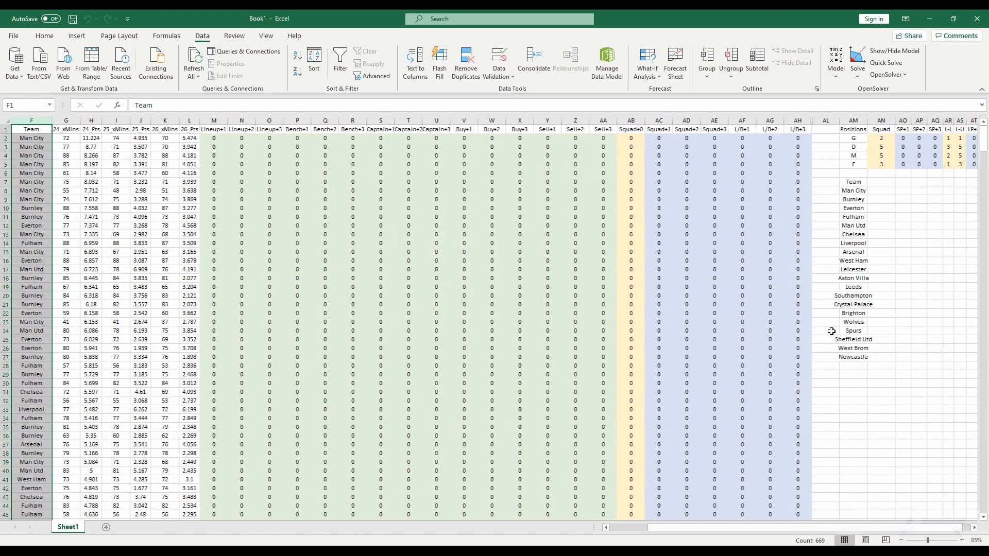
# - Autofit column AM and sort the extracted team list below the Team header from A to Z
pyautogui.click(973, 528)
pyautogui.click(810, 198)
pyautogui.doubleClick(777, 121)
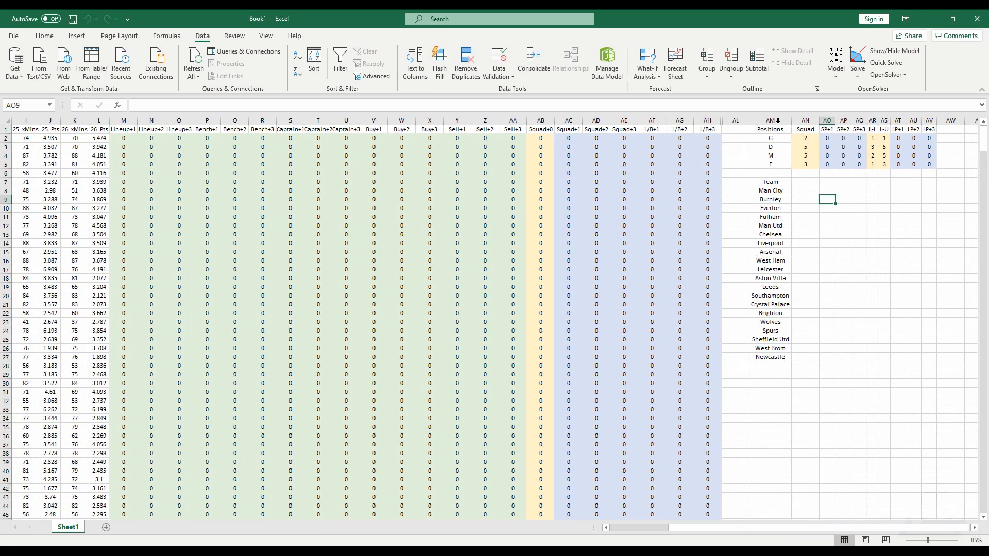
pyautogui.moveTo(773, 184); pyautogui.dragTo(772, 357)
pyautogui.click(314, 62)
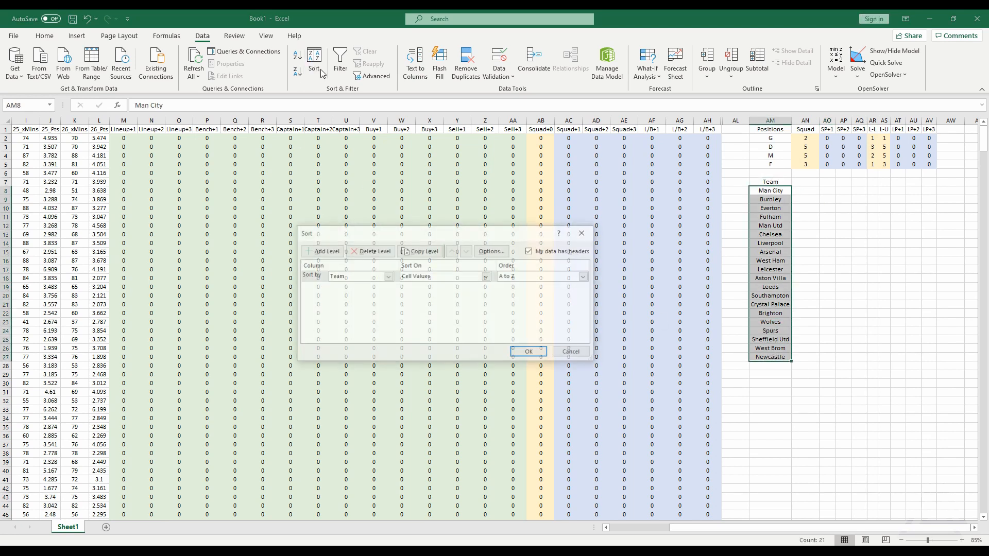
pyautogui.click(530, 352)
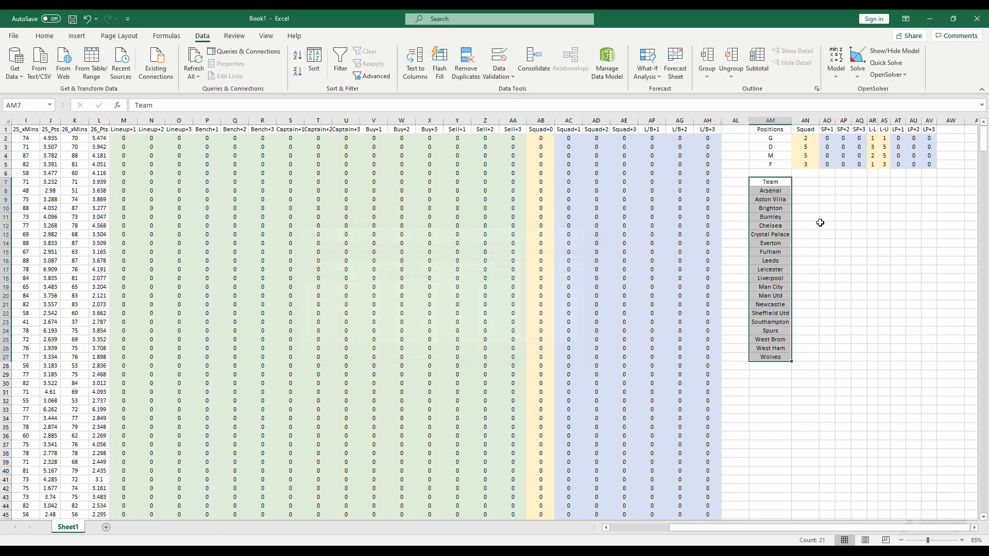
# - Move the team list from column AM to AN7, widen column AN slightly and autofit column AM
pyautogui.click(811, 183)
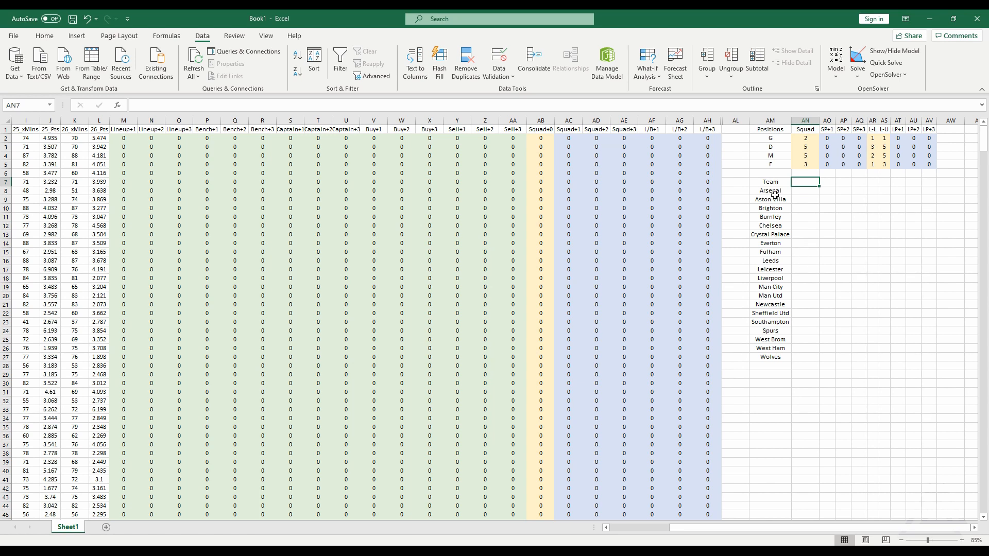
pyautogui.moveTo(774, 181); pyautogui.dragTo(807, 183)
pyautogui.click(872, 278)
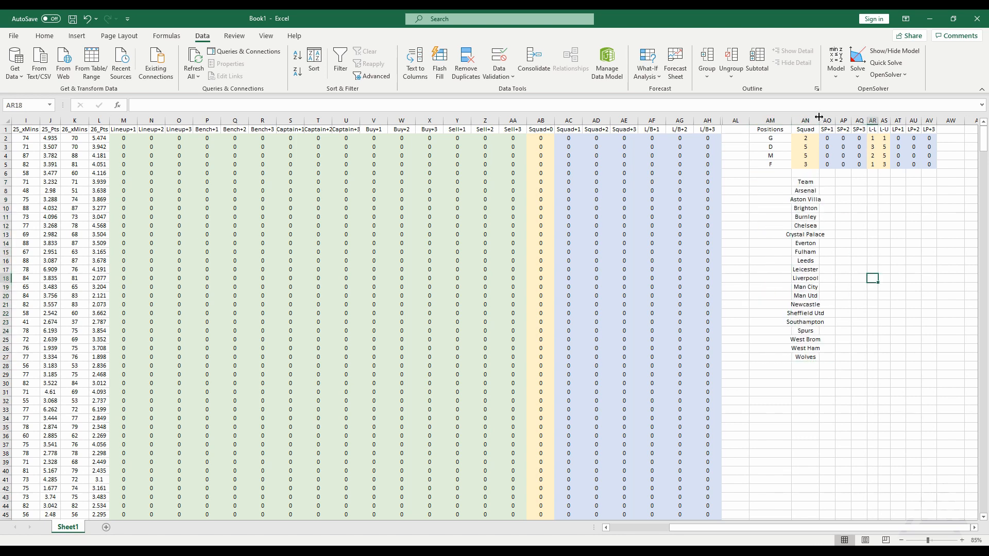
pyautogui.moveTo(819, 118); pyautogui.dragTo(833, 118)
pyautogui.doubleClick(792, 120)
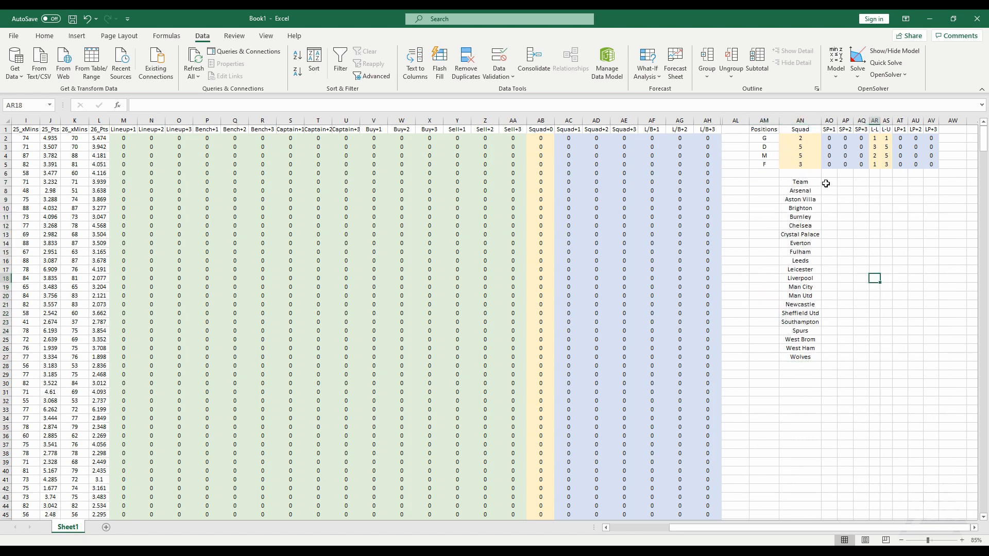
# - Add the headers C+1, C+2 and C+3 beside the Team header in AO7:AQ7
pyautogui.click(826, 183)
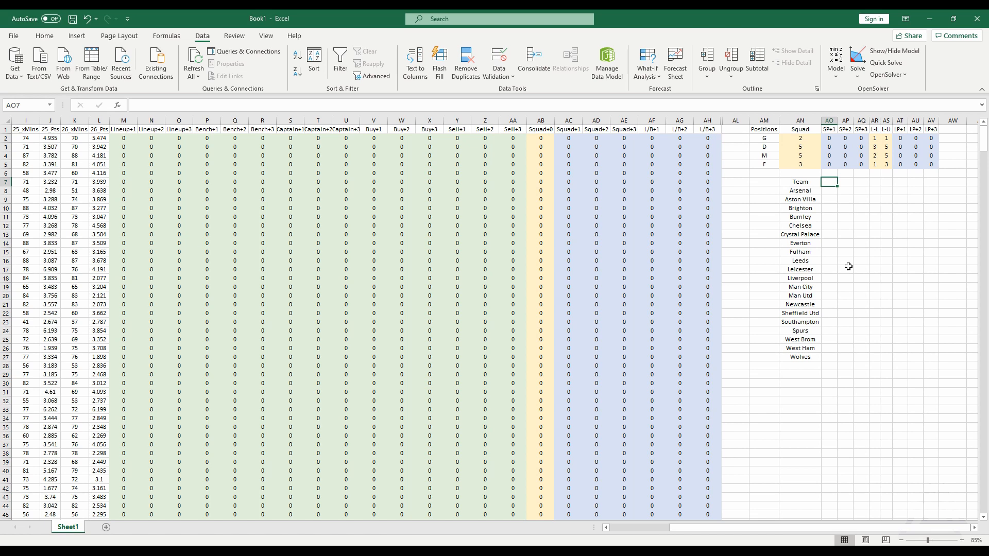
pyautogui.write('C+1')
pyautogui.press('Return')
pyautogui.click(832, 183)
pyautogui.moveTo(837, 186); pyautogui.dragTo(866, 186)
# - Begin a SUMPRODUCT formula in AO8 whose first array, --(F2:F669=AN8), matches the Team column to Arsenal
pyautogui.click(832, 191)
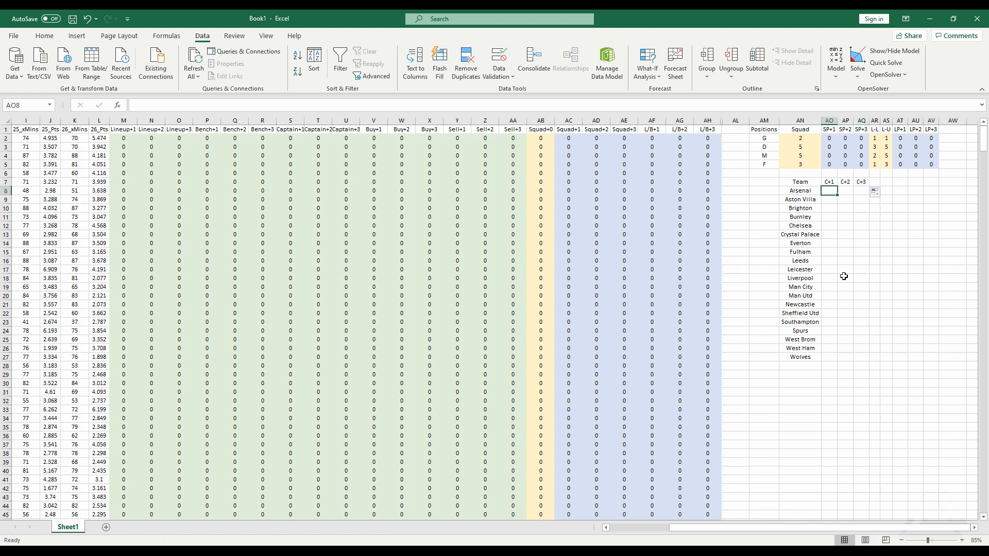
pyautogui.write('=SU')
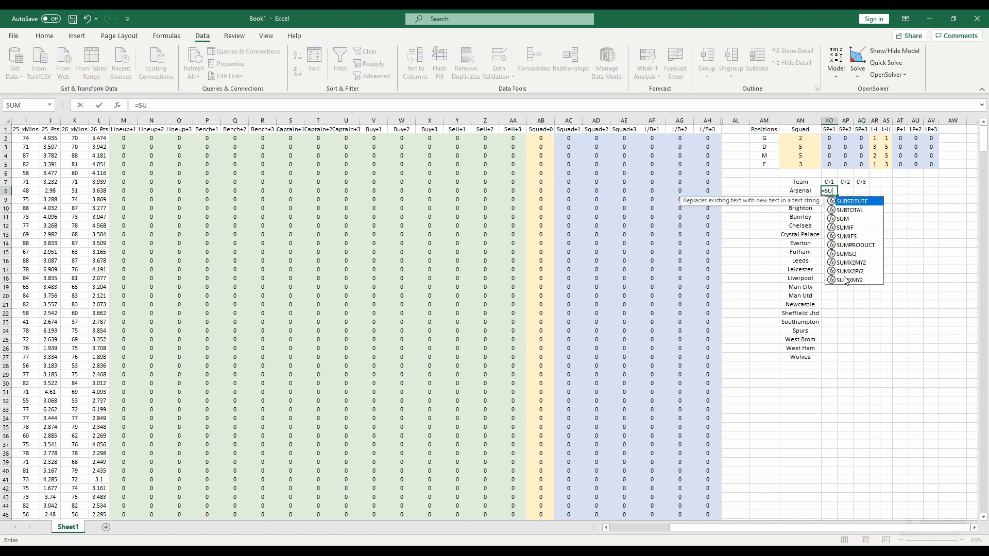
pyautogui.write('MPRODUCT(')
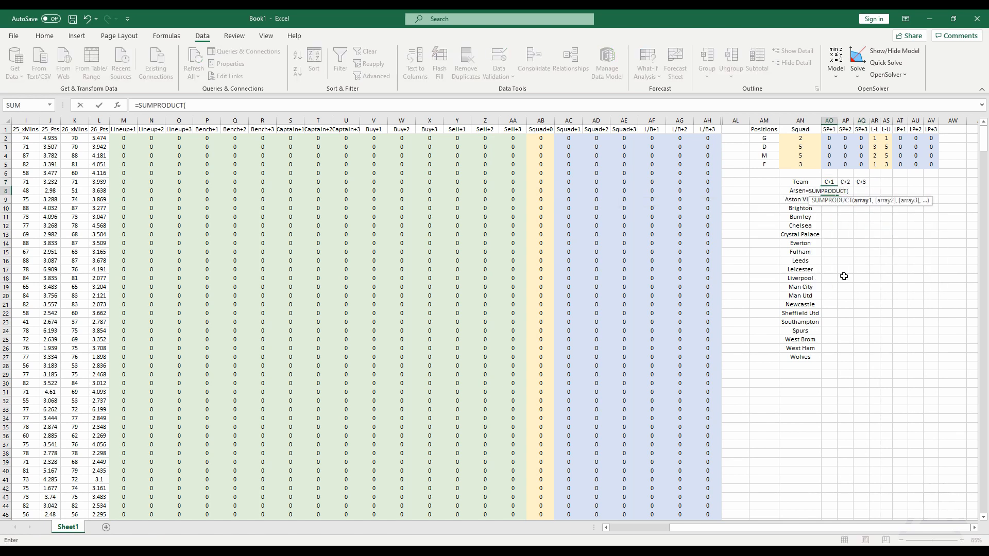
pyautogui.write('--(')
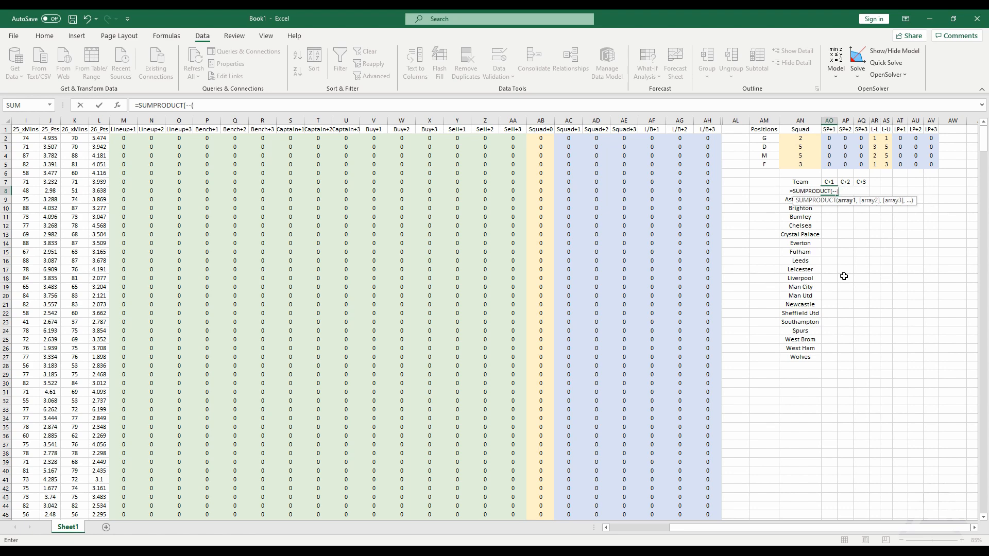
pyautogui.moveTo(709, 528); pyautogui.dragTo(632, 532)
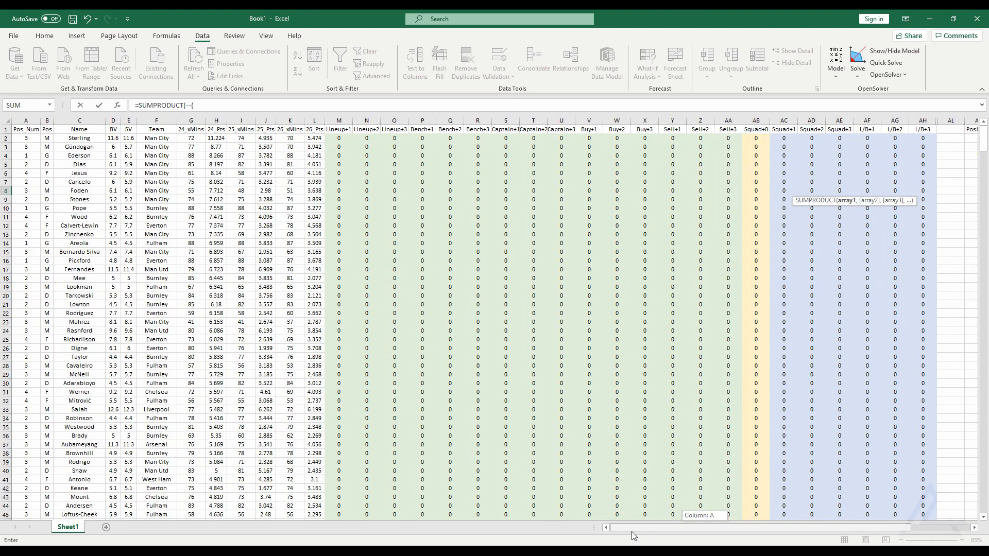
pyautogui.click(160, 139)
pyautogui.hotkey('ctrl', 'shift', 'Down')
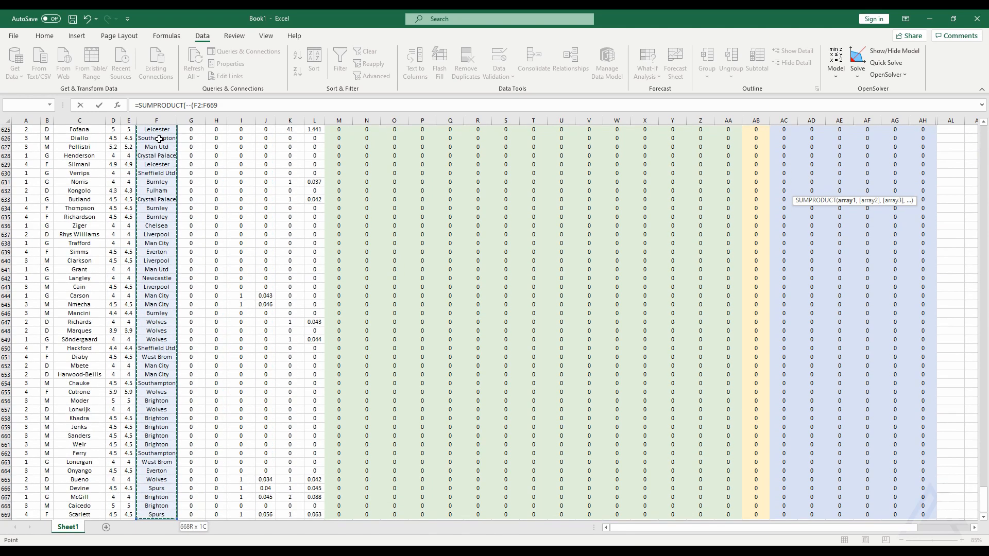
pyautogui.write('=')
pyautogui.moveTo(984, 502); pyautogui.dragTo(984, 135)
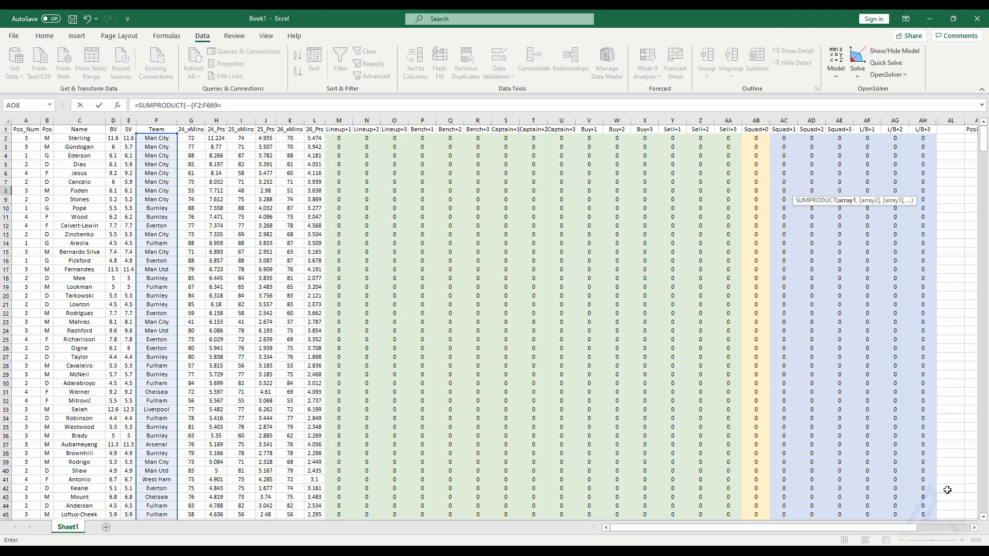
pyautogui.moveTo(917, 528); pyautogui.dragTo(969, 528)
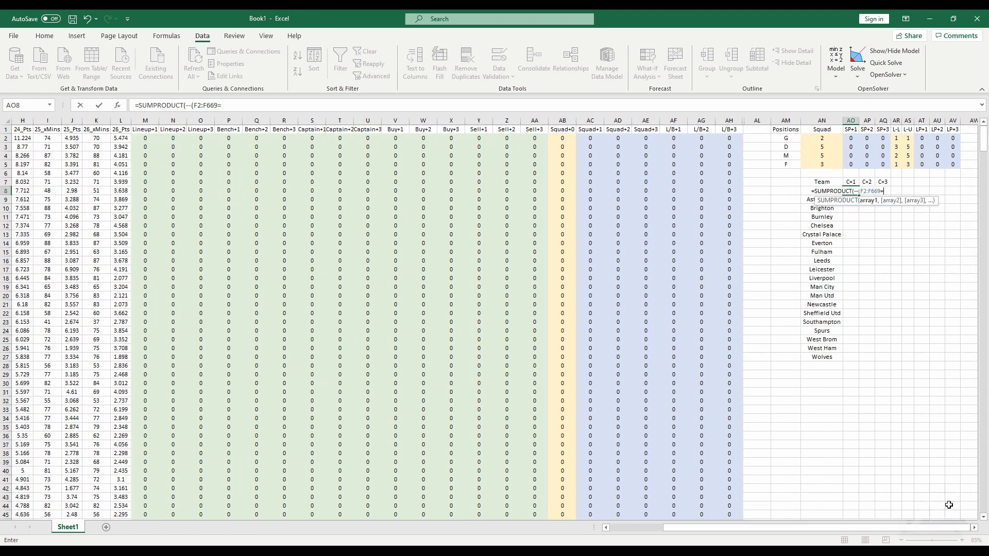
pyautogui.click(805, 191)
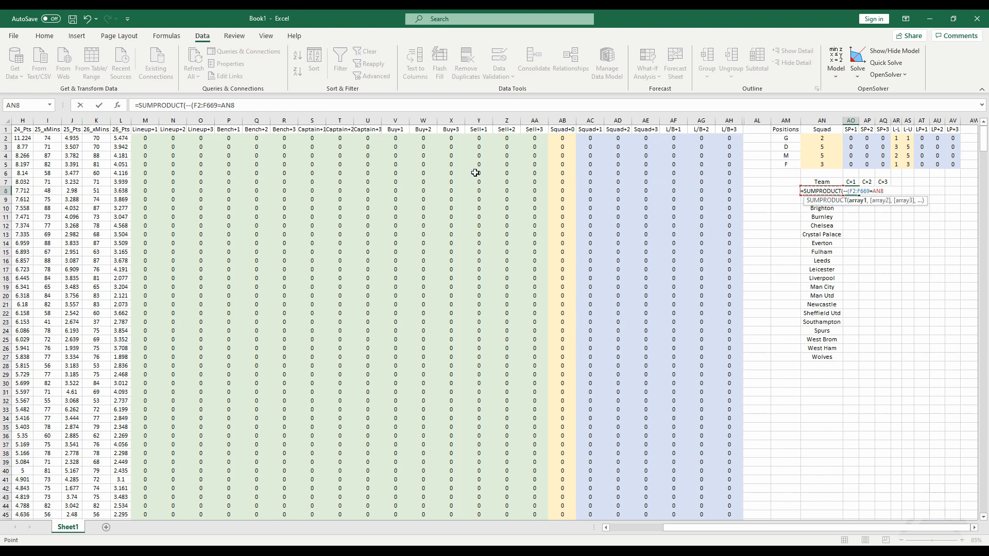
pyautogui.click(252, 109)
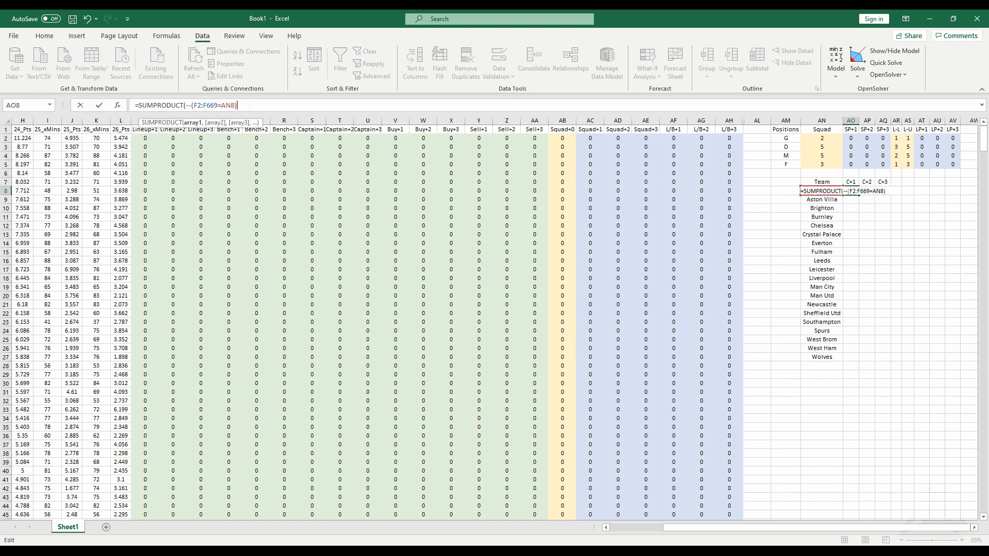
pyautogui.write('),')
# - Complete the AO8 formula with the Squad+1 values AC2:AC669 as the second array
pyautogui.click(584, 140)
pyautogui.hotkey('ctrl', 'shift', 'Down')
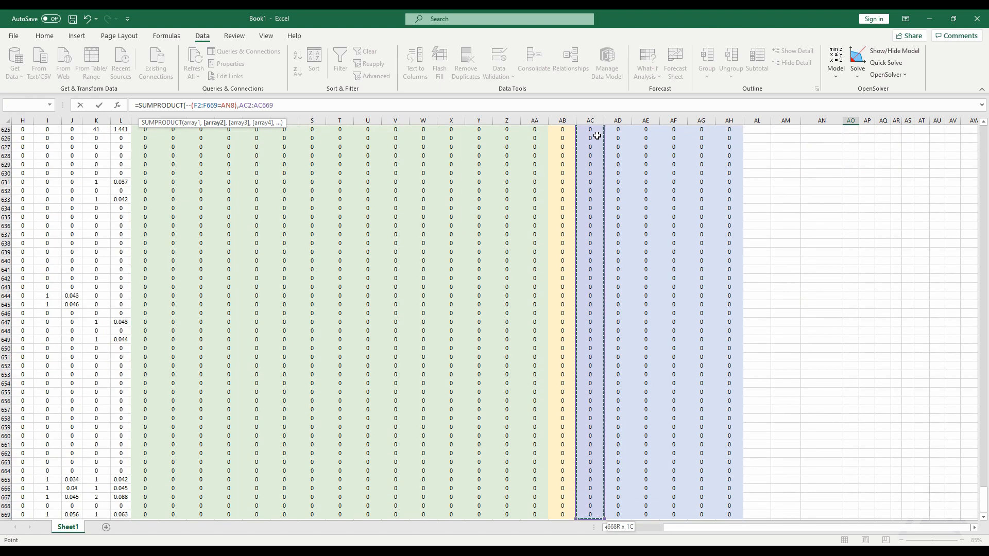
pyautogui.write(')')
pyautogui.press('Return')
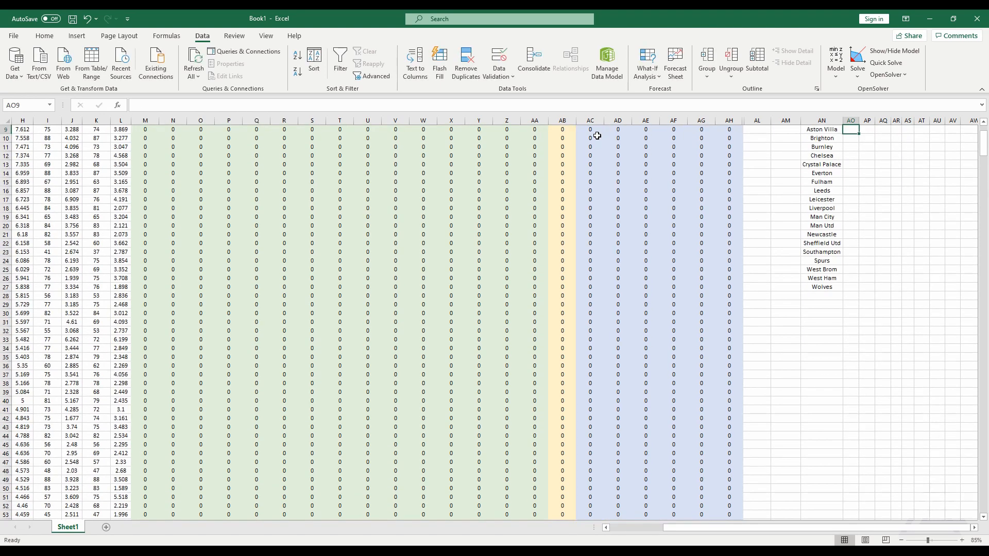
# - Lock the references in AO8 so the formula reads =SUMPRODUCT(--($F$2:$F$669=$AN8),AC$2:AC$669)
pyautogui.click(850, 193)
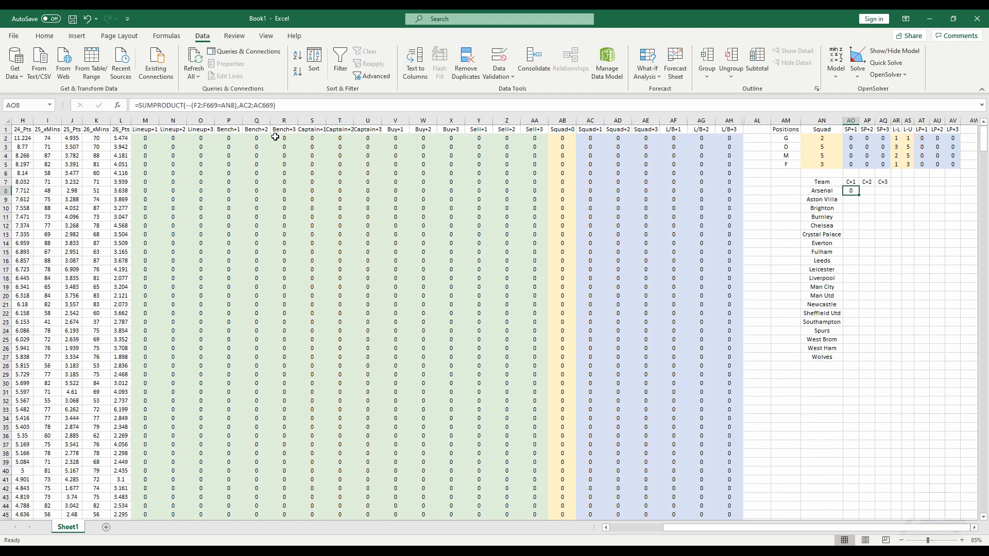
pyautogui.click(195, 105)
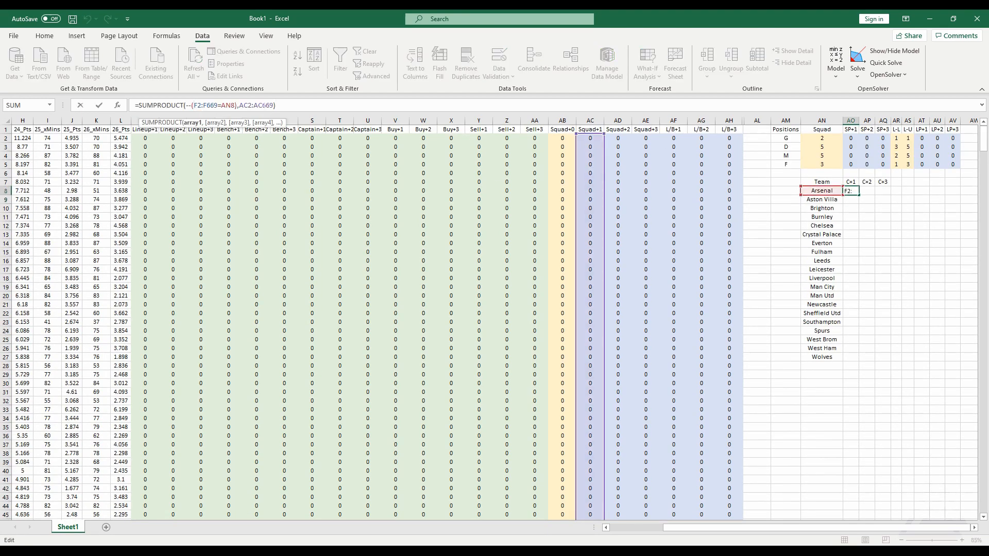
pyautogui.write('$F$')
pyautogui.press('Right')
pyautogui.press('Right')
pyautogui.write('$F$2:')
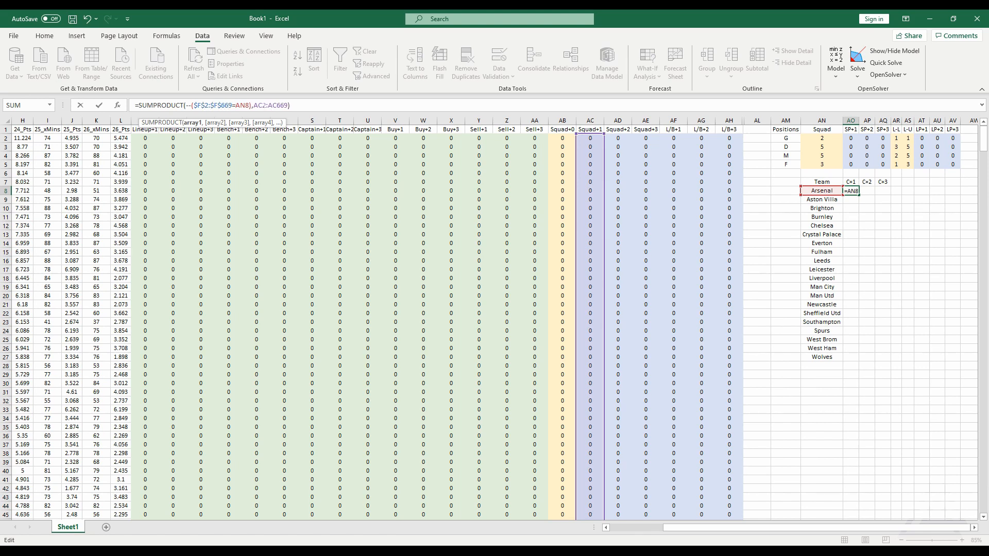
pyautogui.write('$')
pyautogui.press('Right')
pyautogui.press('Right')
pyautogui.write('$')
pyautogui.press('Right')
pyautogui.press('Right')
pyautogui.write('$')
pyautogui.press('Return')
# - Fill the AO8 team count formula across all teams and the three gameweeks, through AO8:AQ27
pyautogui.click(849, 190)
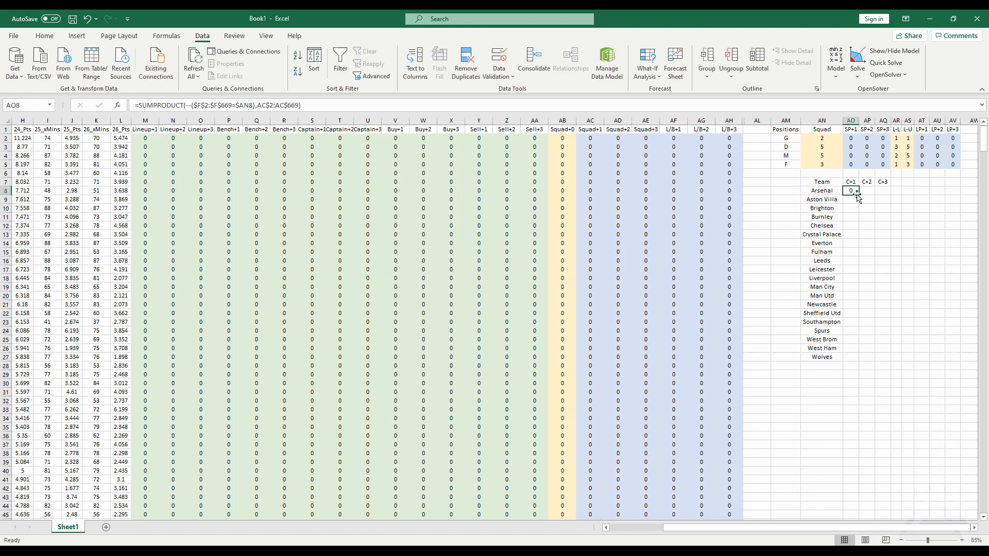
pyautogui.moveTo(858, 194); pyautogui.dragTo(889, 362)
pyautogui.click(867, 384)
# - Check which ranges the filled team count formula in AQ27 refers to
pyautogui.doubleClick(883, 358)
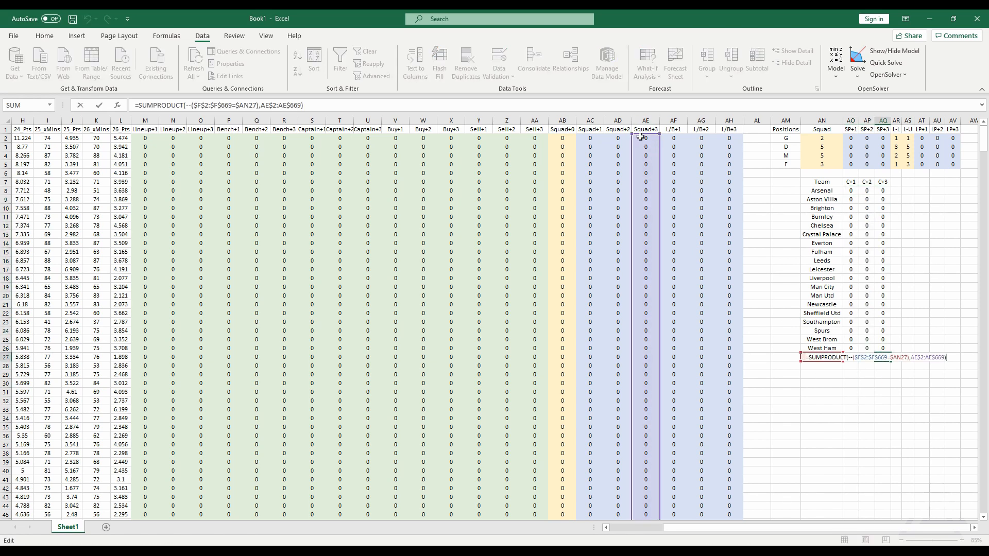
pyautogui.moveTo(725, 527); pyautogui.dragTo(705, 526)
pyautogui.press('Escape')
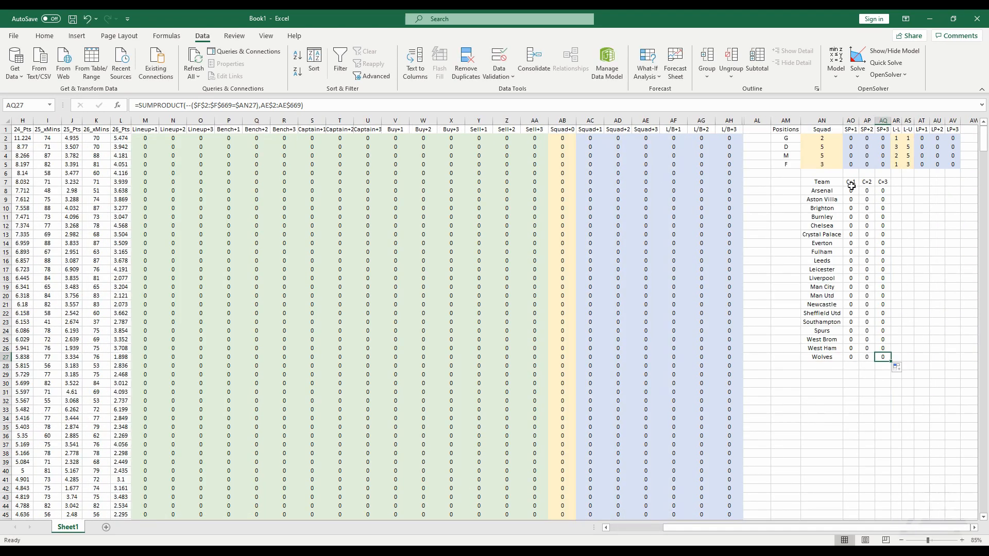
# - Fill the team count cells AO8:AQ27 with the light blue colour
pyautogui.moveTo(851, 190); pyautogui.dragTo(883, 359)
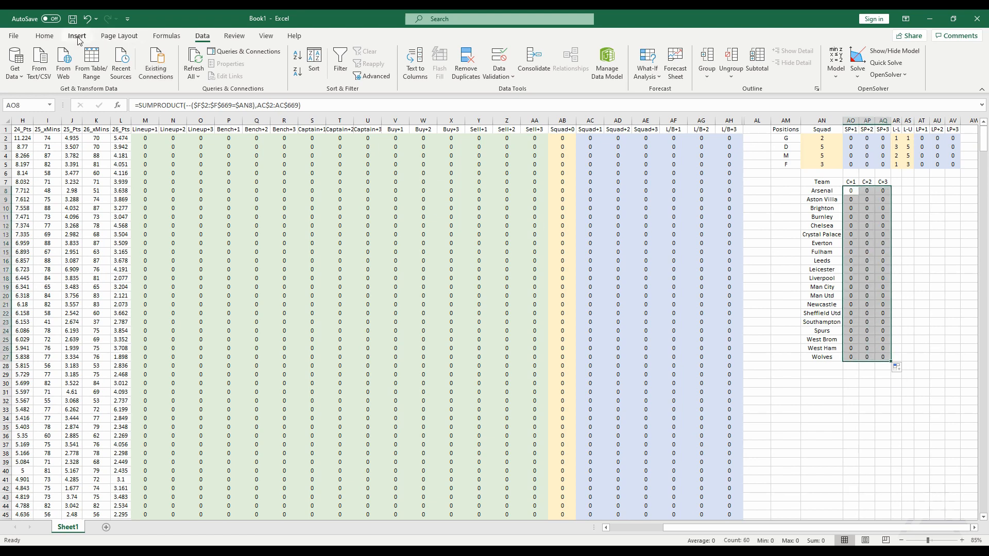
pyautogui.click(44, 36)
pyautogui.click(174, 71)
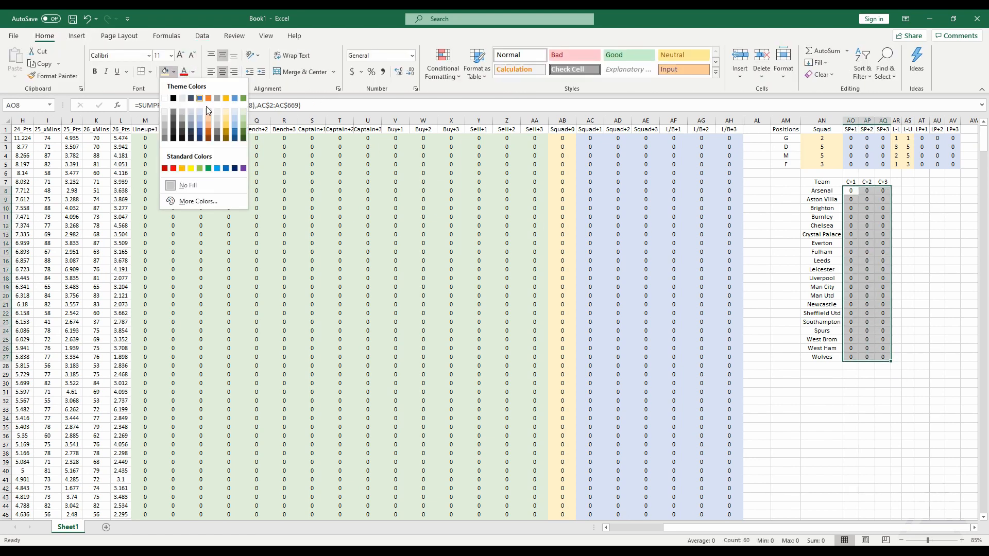
pyautogui.click(199, 112)
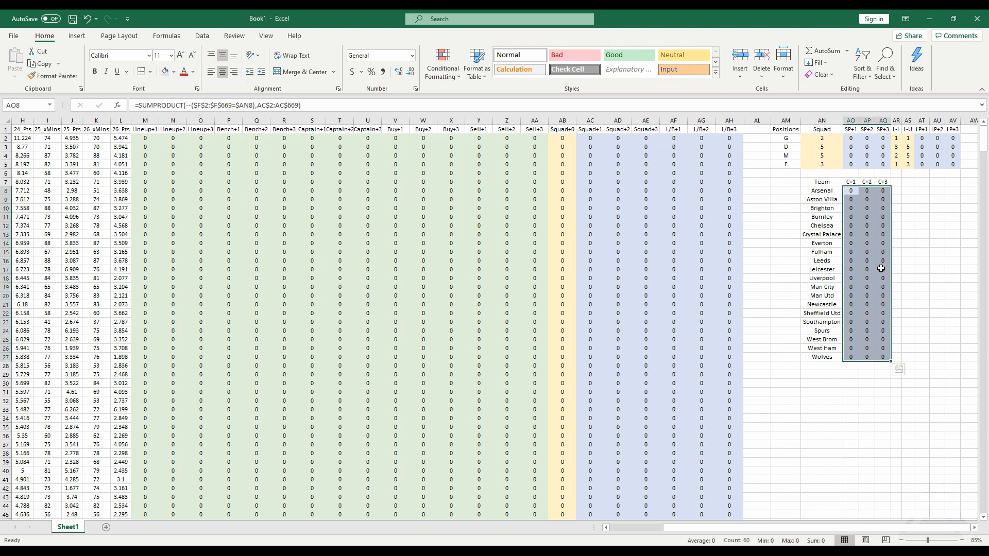
pyautogui.click(922, 243)
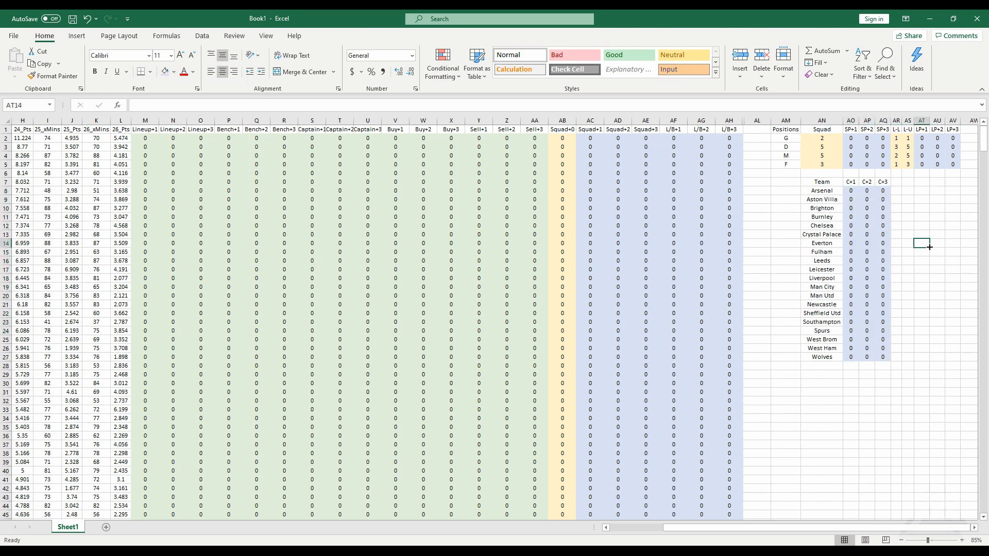
# - Enter the label Captain in AN29 and the headers CC+1, CC+2 and CC+3 in AO29:AQ29
pyautogui.click(821, 375)
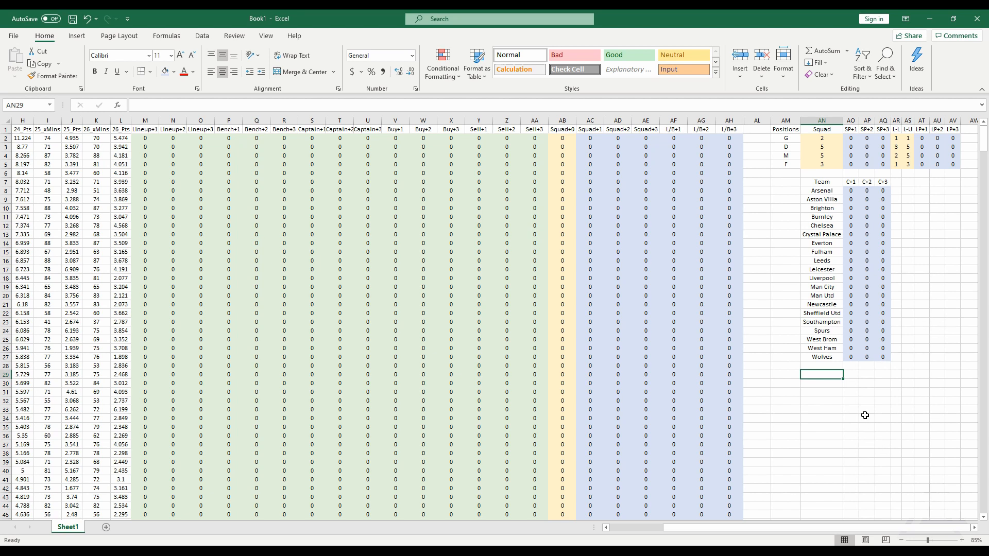
pyautogui.click(851, 375)
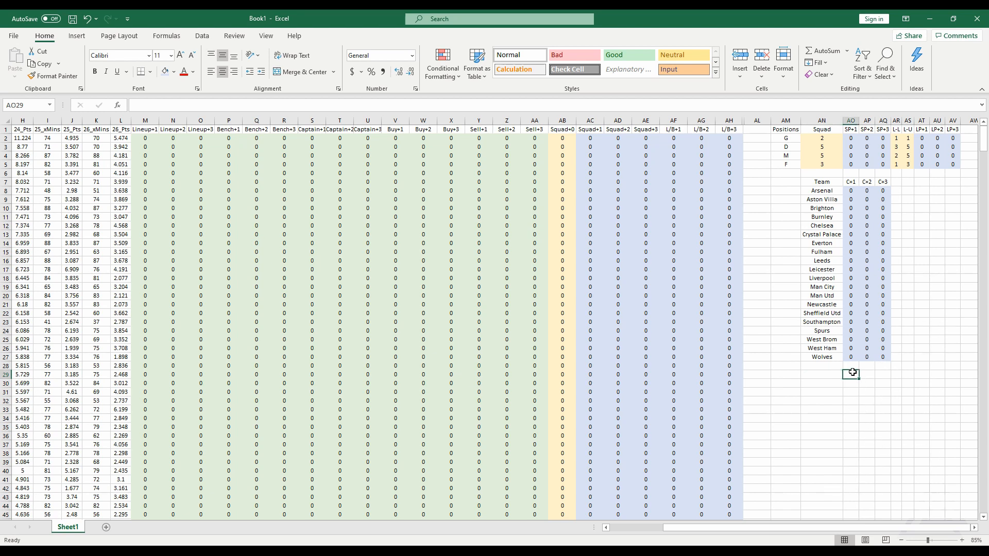
pyautogui.click(822, 374)
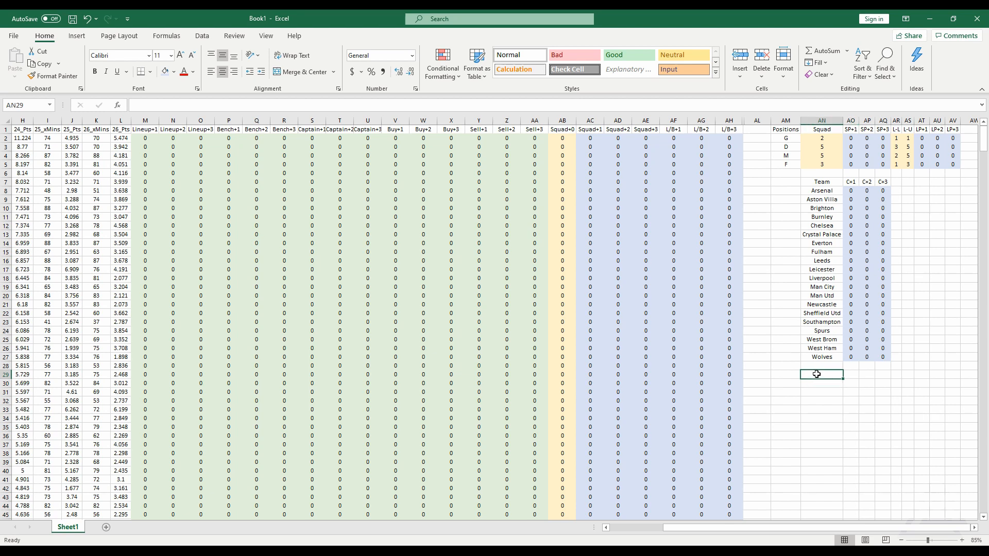
pyautogui.write('Capta')
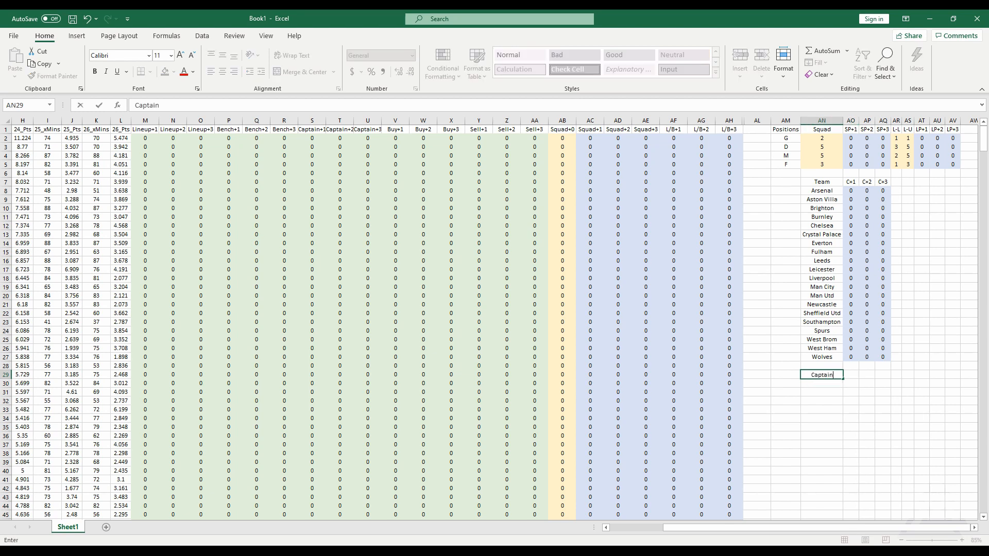
pyautogui.write('in')
pyautogui.press('Tab')
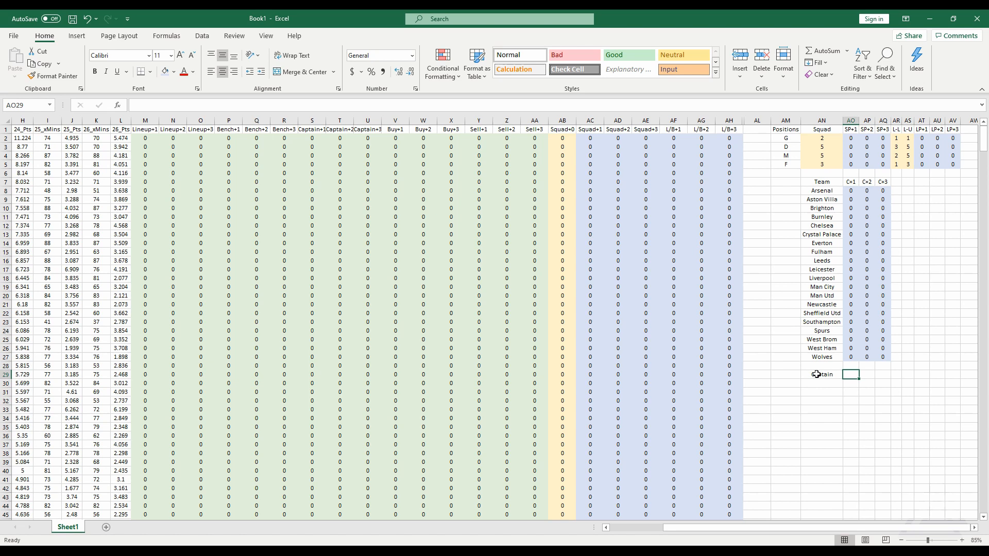
pyautogui.write('CC+1')
pyautogui.hotkey('ctrl', 'Return')
pyautogui.moveTo(858, 378); pyautogui.dragTo(883, 376)
# - Enter a formula in AO30 under CC+1 that sums the Captain+1 column, =SUM(S2:S669)
pyautogui.click(849, 383)
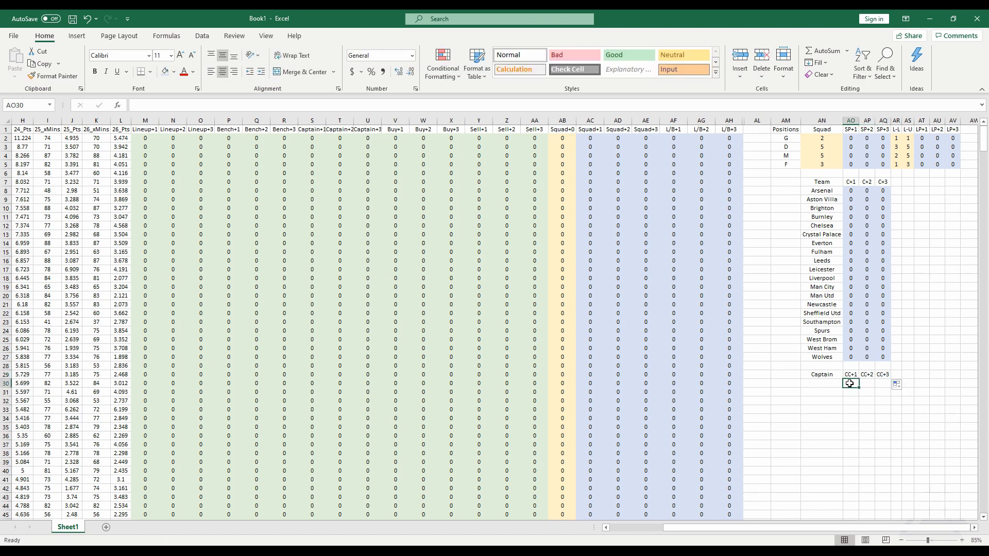
pyautogui.write('=SUM(')
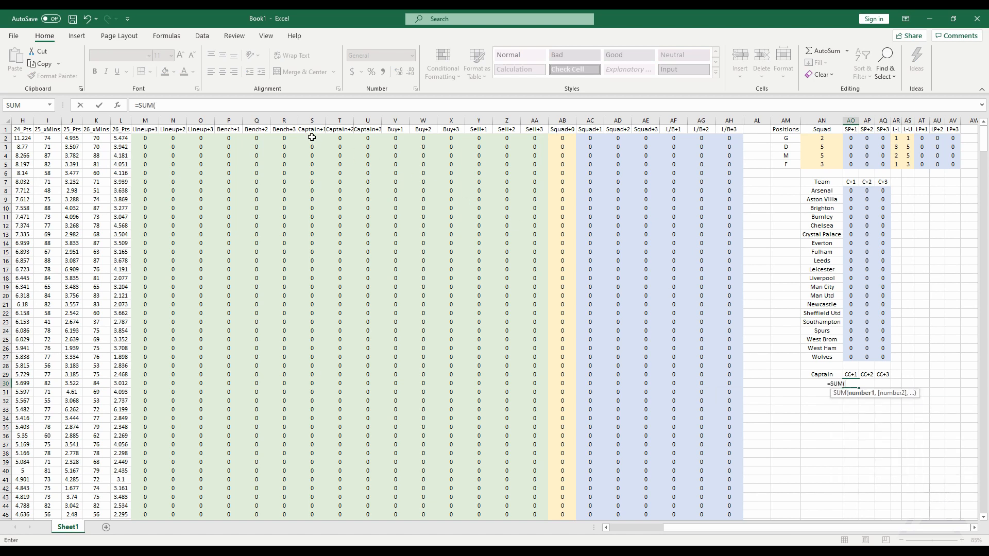
pyautogui.write('S')
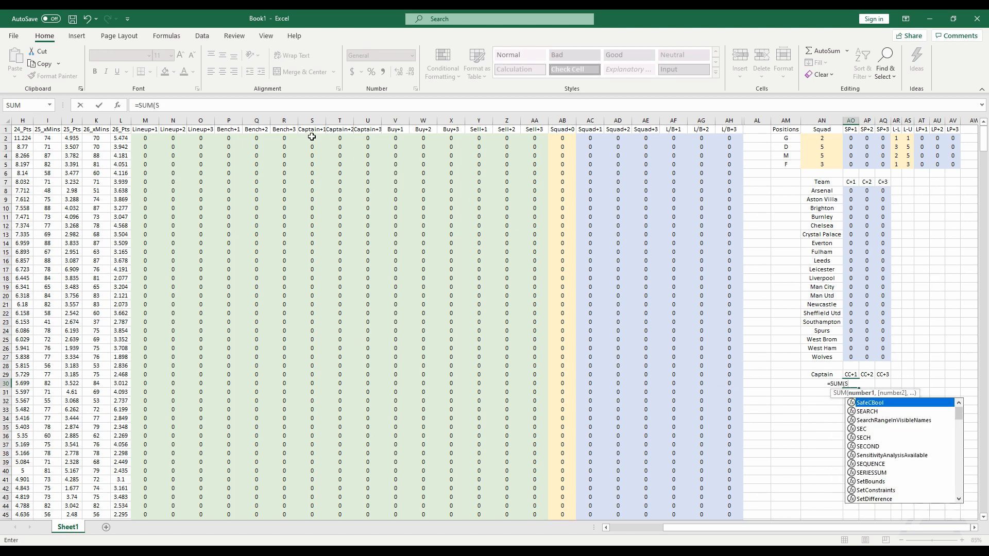
pyautogui.press('BackSpace')
pyautogui.click(312, 137)
pyautogui.hotkey('ctrl', 'shift', 'Down')
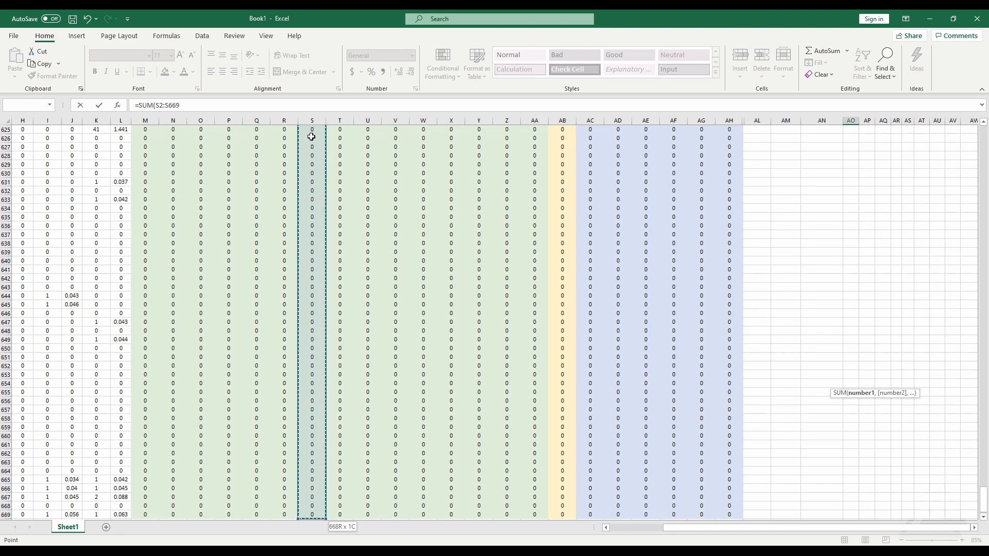
pyautogui.press('Return')
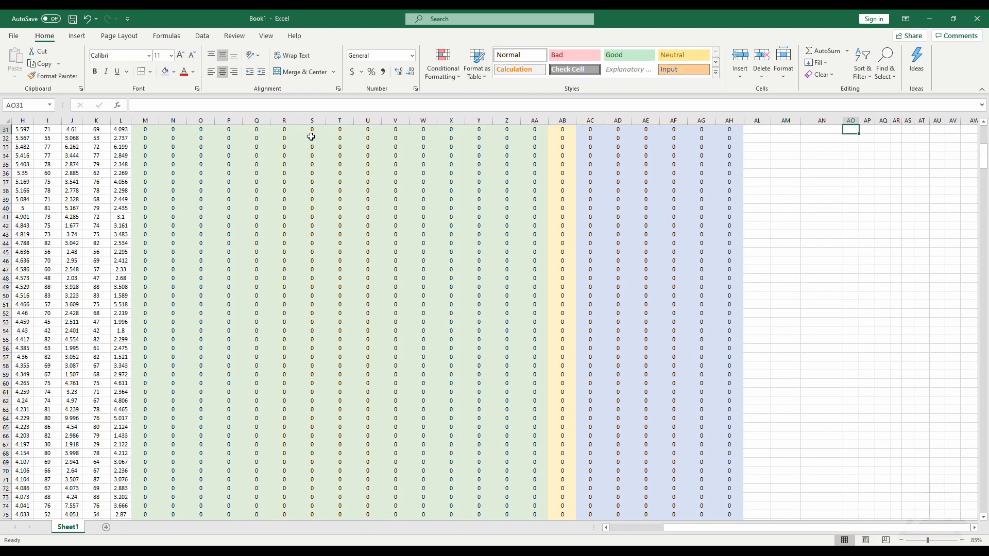
# - Fill the AO30 captain count formula across to AQ30 for the other two gameweeks
pyautogui.scroll(5, 945, 167)
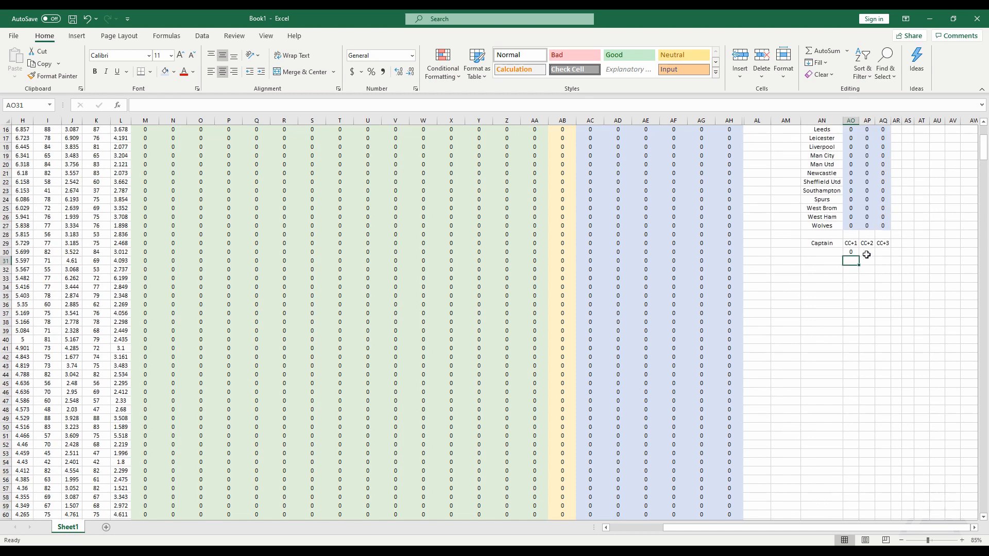
pyautogui.click(851, 252)
pyautogui.moveTo(859, 256); pyautogui.dragTo(885, 256)
# - Check which column range the filled captain count formula in AQ30 refers to
pyautogui.click(883, 252)
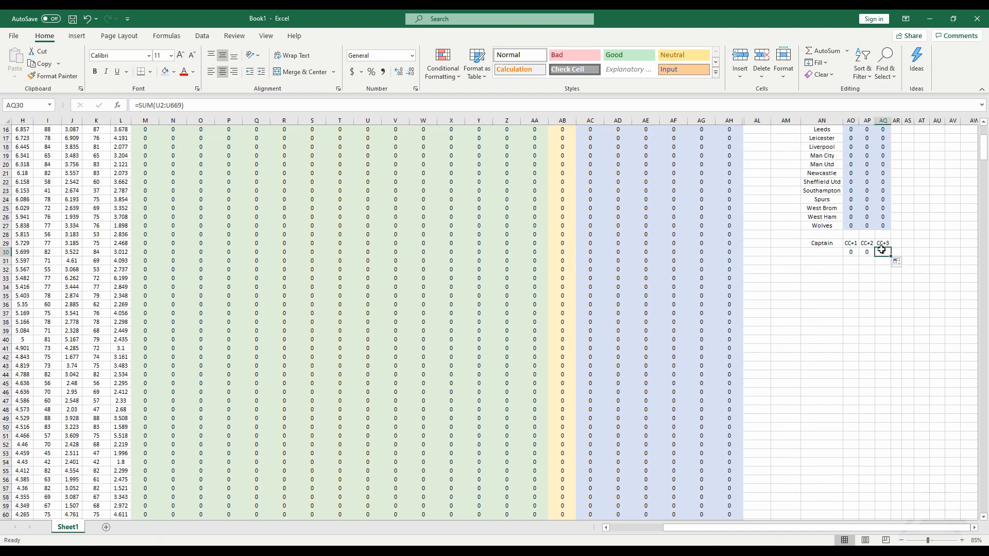
pyautogui.scroll(4, 857, 345)
pyautogui.press('F2')
pyautogui.scroll(1, 475, 392)
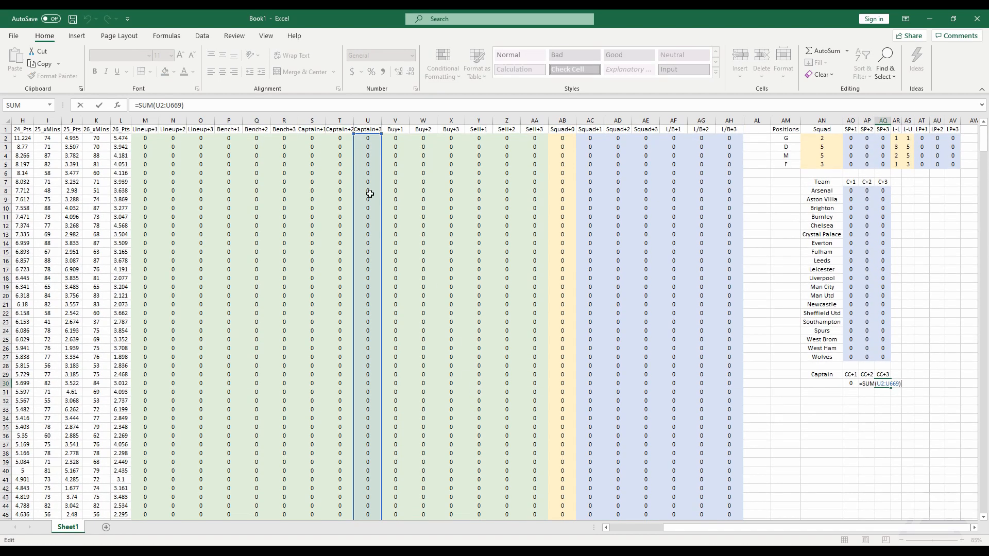
pyautogui.press('Escape')
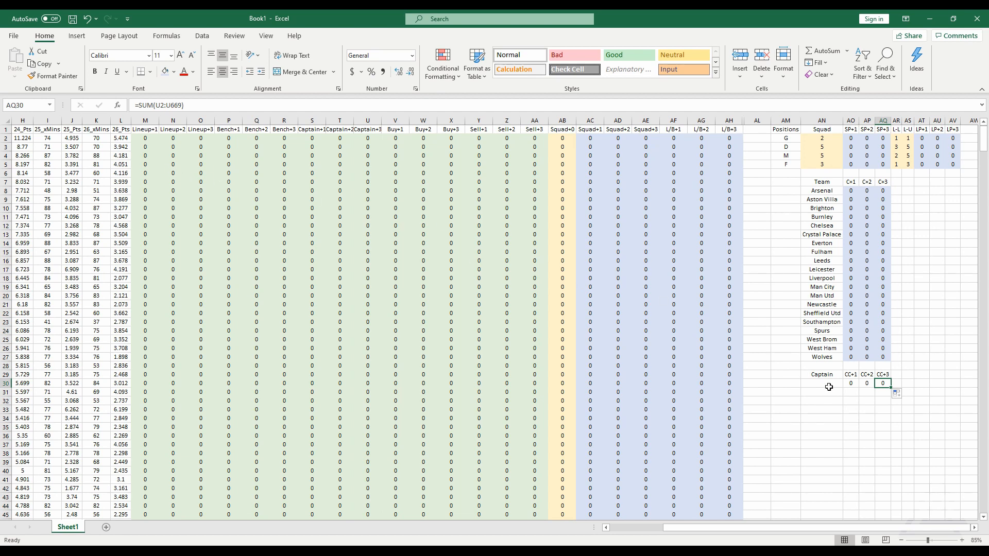
# - Fill the captain count cells AO30:AQ30 with the light blue colour
pyautogui.moveTo(851, 383); pyautogui.dragTo(882, 383)
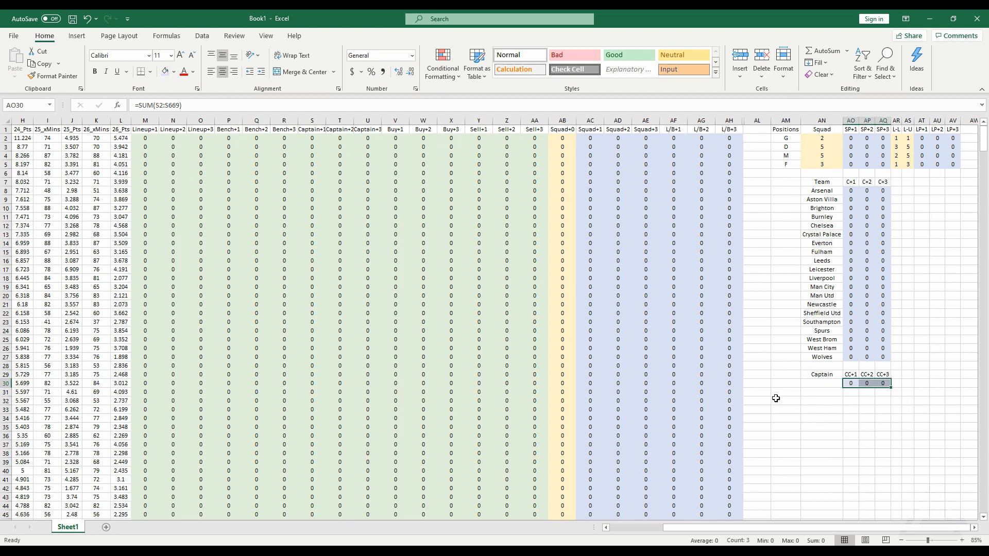
pyautogui.click(818, 402)
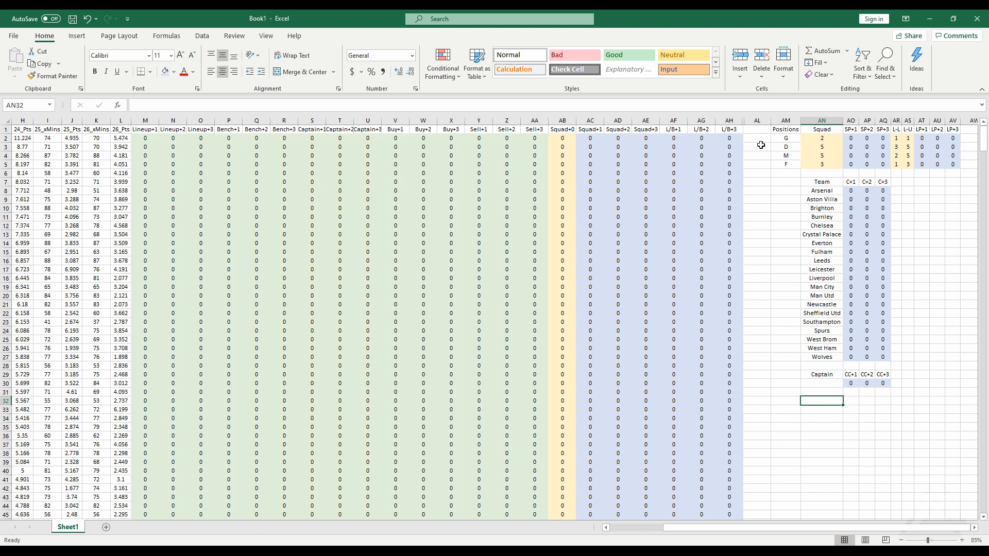
# - Narrow the empty column AL and label AN32 as ITB+0 below the captain section
pyautogui.moveTo(771, 120); pyautogui.dragTo(759, 121)
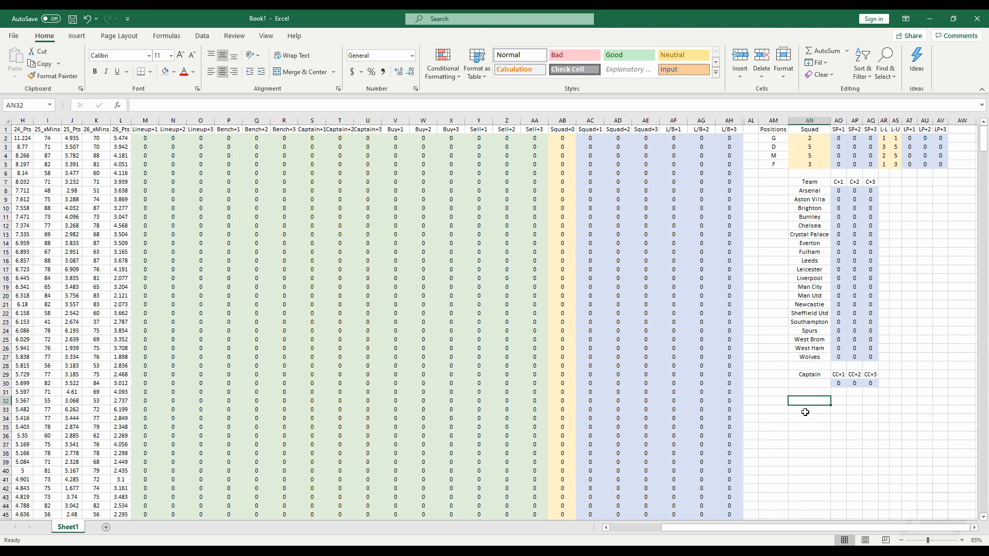
pyautogui.write('ITB+0')
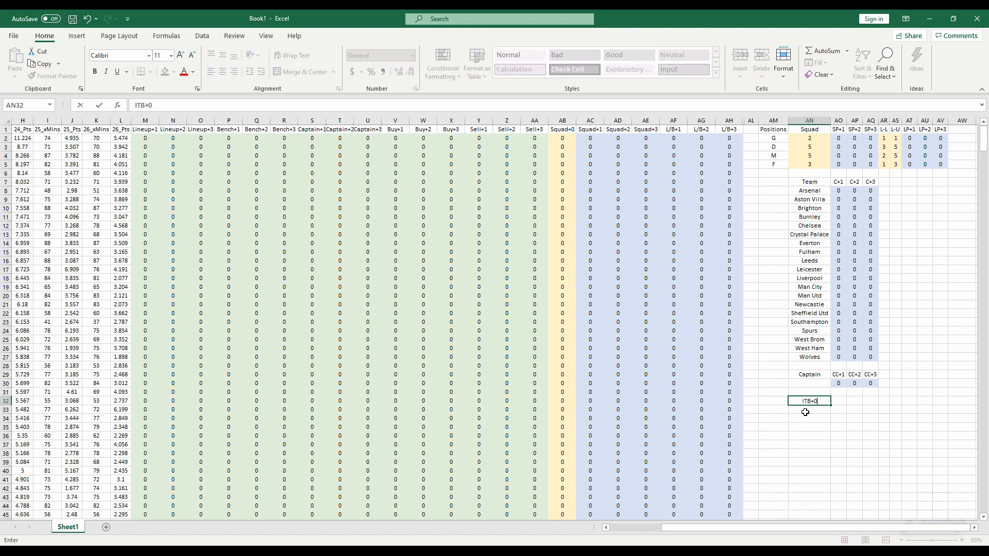
pyautogui.press('Return')
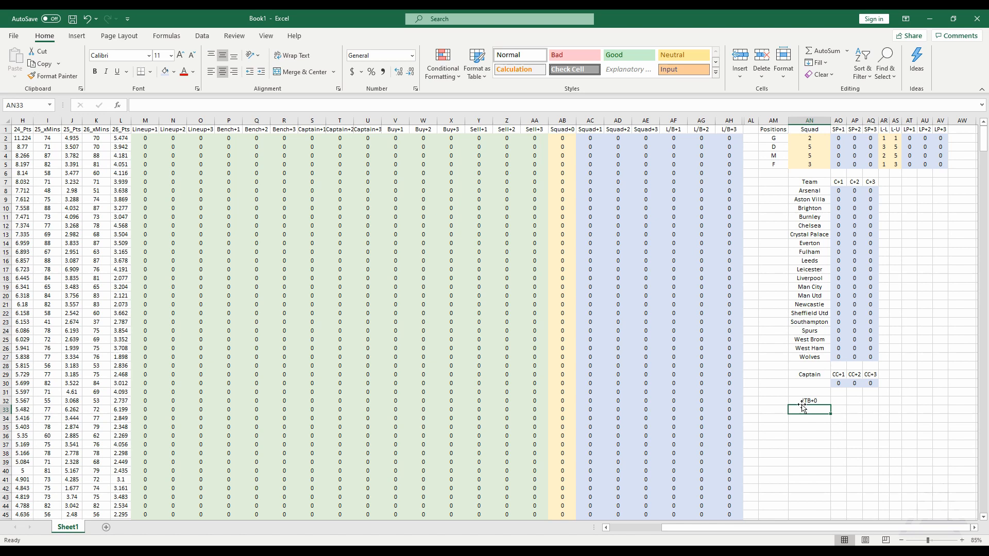
# - Fill AN33 with light gold and label AO32 as ITB+1
pyautogui.click(174, 72)
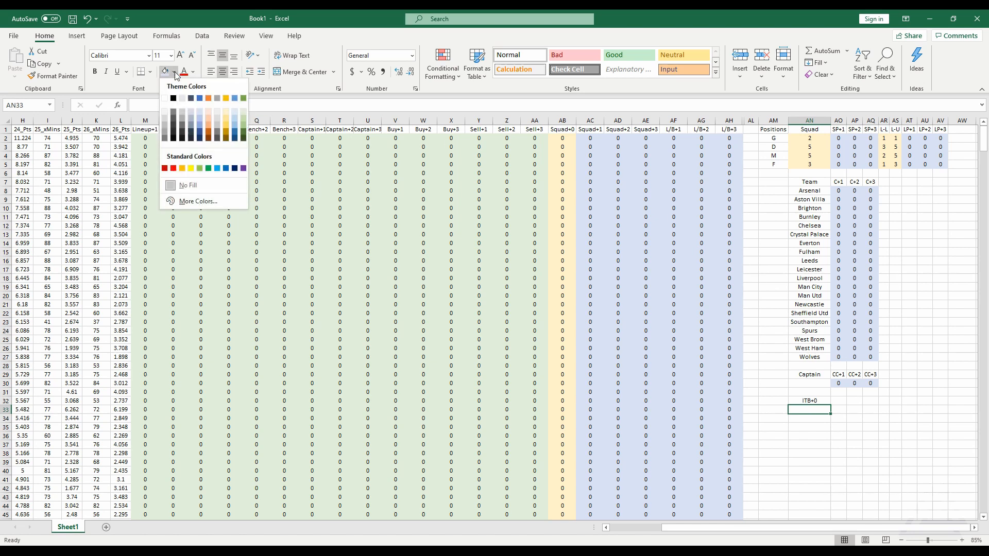
pyautogui.click(228, 109)
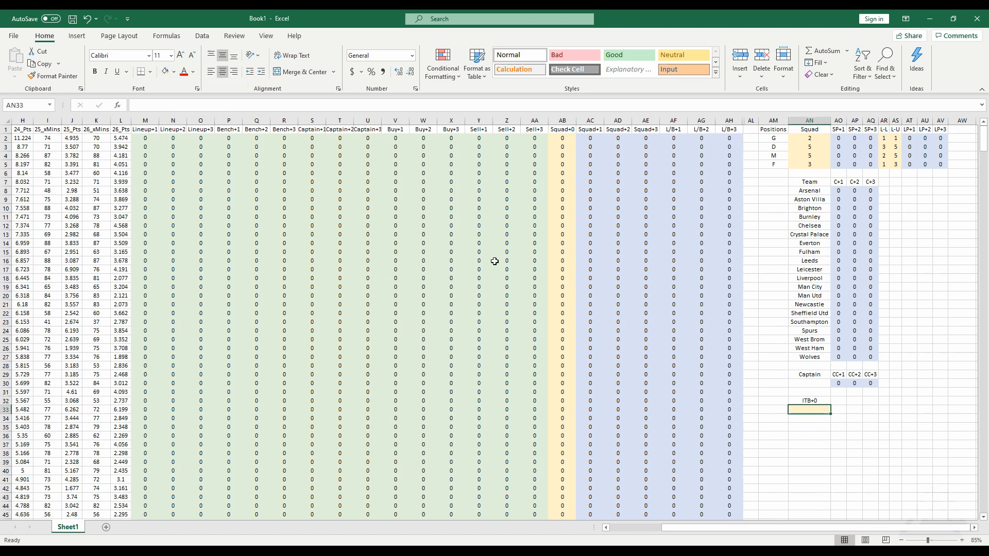
pyautogui.click(838, 400)
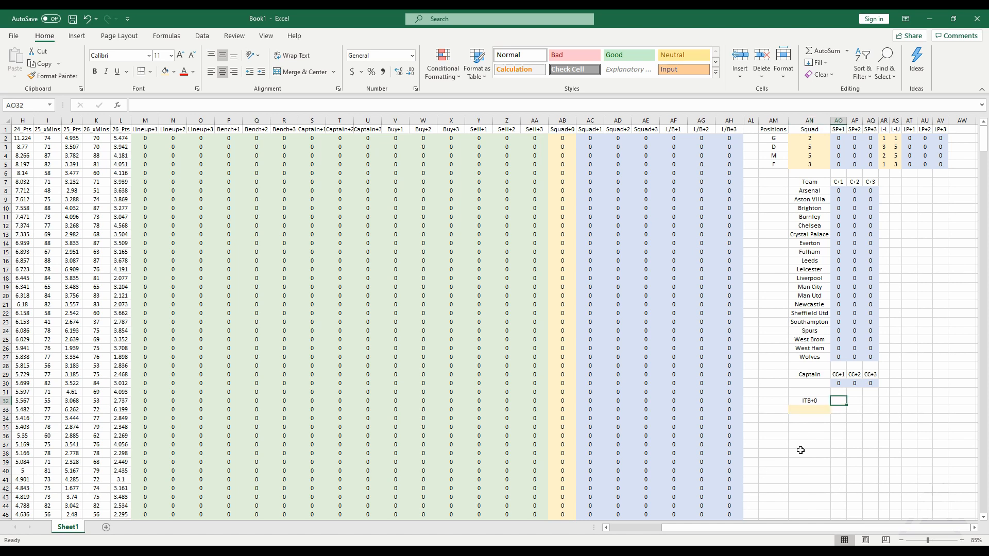
pyautogui.write('ITB+1')
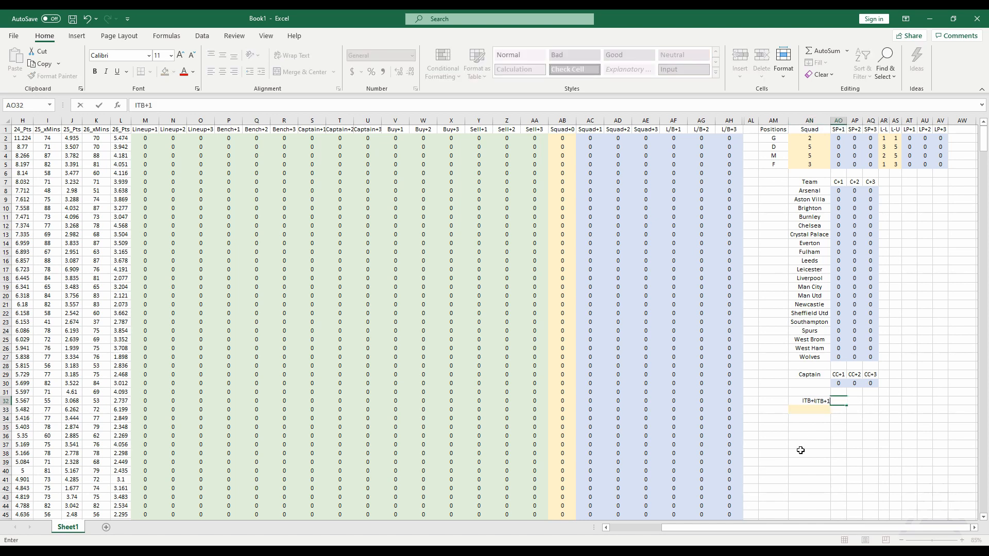
pyautogui.press('Return')
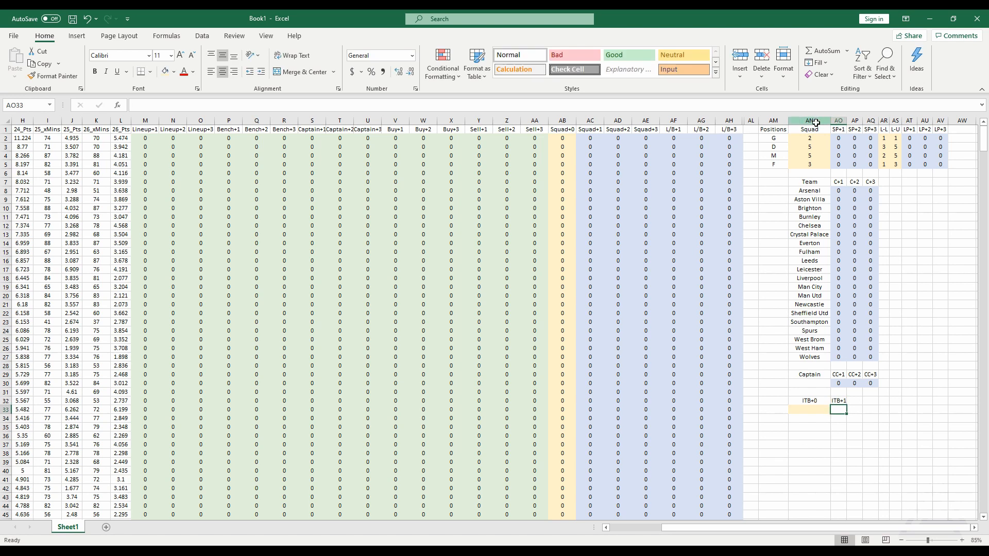
# - Autofit the widths of columns AN through AR to their contents
pyautogui.moveTo(809, 122); pyautogui.dragTo(896, 122)
pyautogui.click(871, 122)
pyautogui.moveTo(810, 122); pyautogui.dragTo(882, 122)
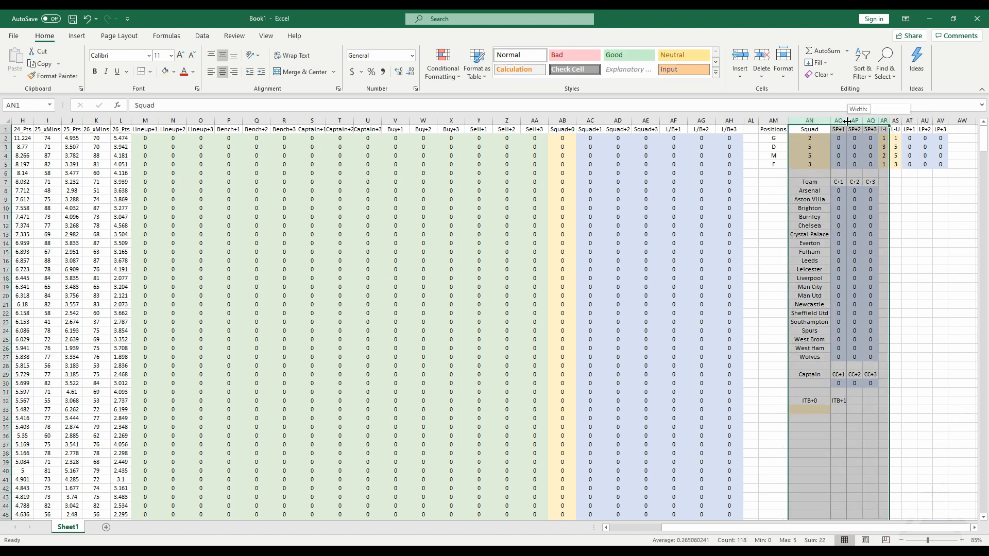
pyautogui.doubleClick(847, 121)
pyautogui.click(846, 430)
# - Extend the ITB+1 header across to ITB+3 in AQ32 and autofit the widths of columns AN to AQ
pyautogui.click(838, 401)
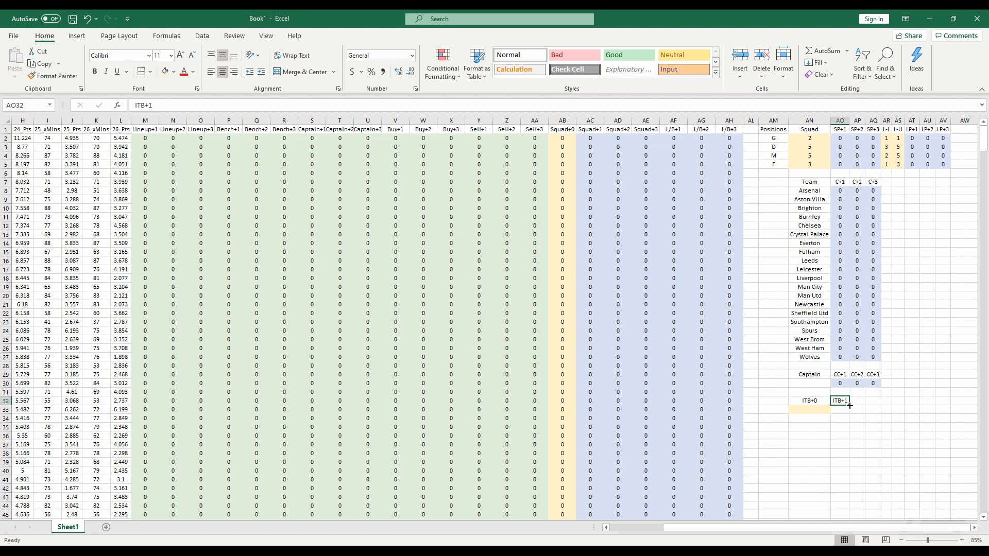
pyautogui.moveTo(849, 406); pyautogui.dragTo(875, 407)
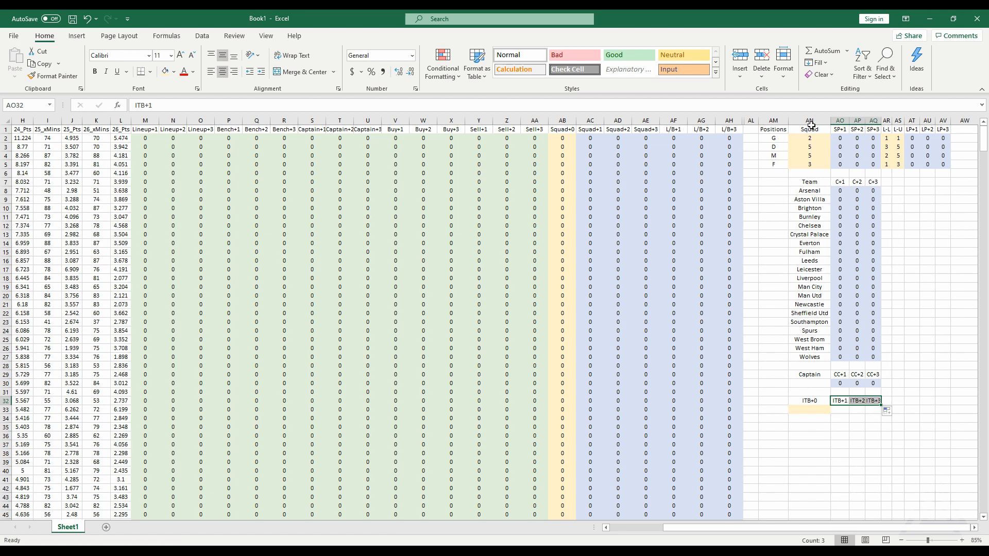
pyautogui.moveTo(810, 122); pyautogui.dragTo(876, 122)
pyautogui.doubleClick(865, 122)
pyautogui.click(832, 464)
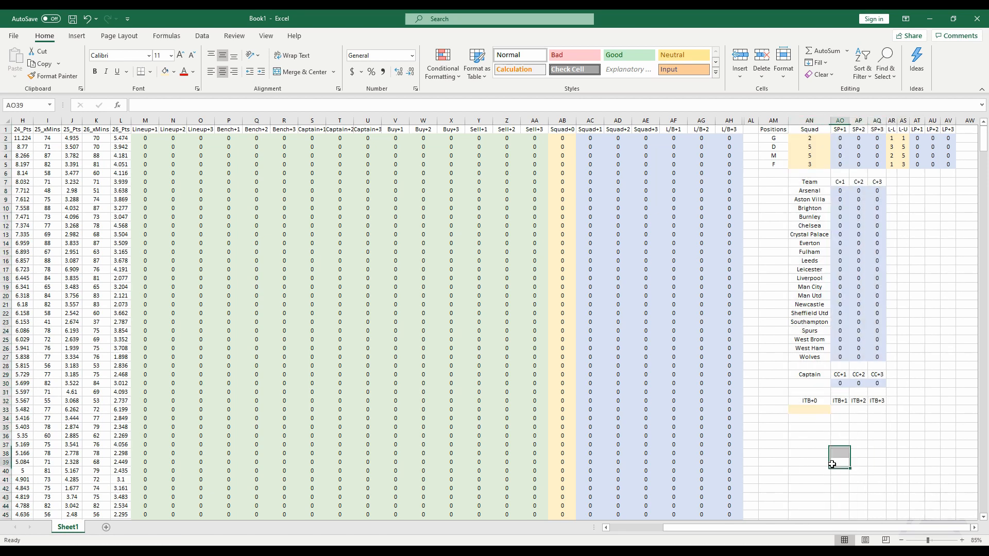
# - Enter 0.5 as the starting in-the-bank value in AN33 under ITB+0
pyautogui.click(818, 411)
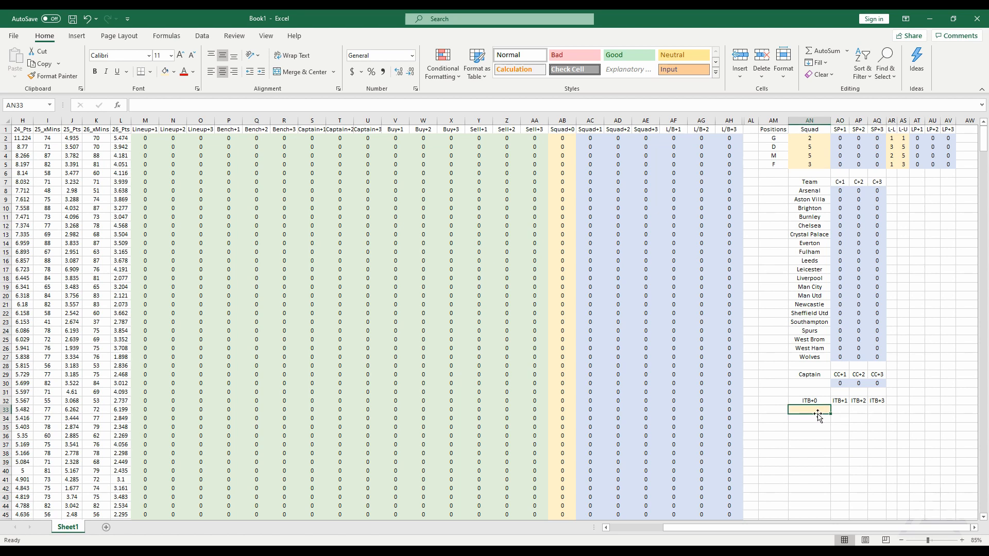
pyautogui.write('0.5')
pyautogui.press('Tab')
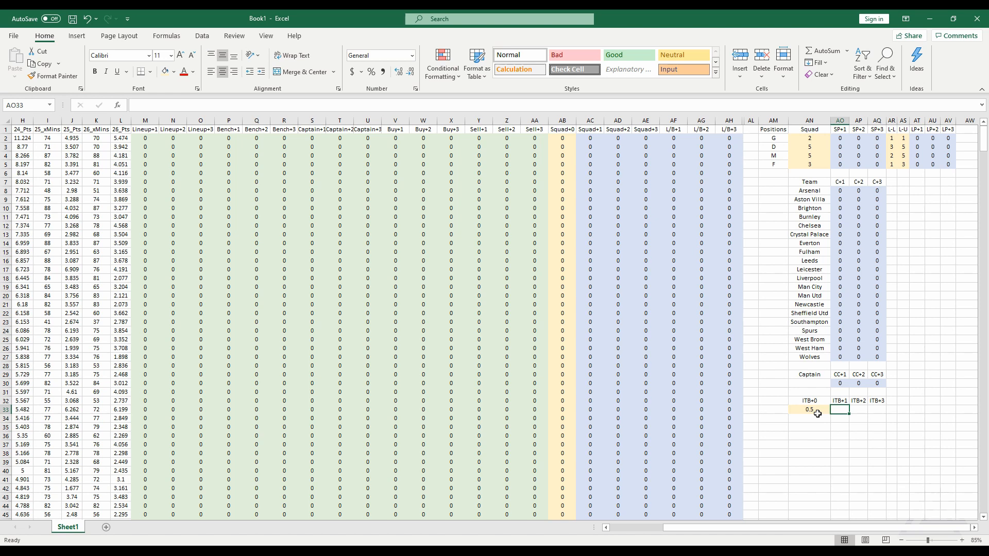
# - Start the ITB+1 formula in AO33 as AN33 plus a SUMPRODUCT whose first array is the Sell+1 range Y2:Y669
pyautogui.write('=')
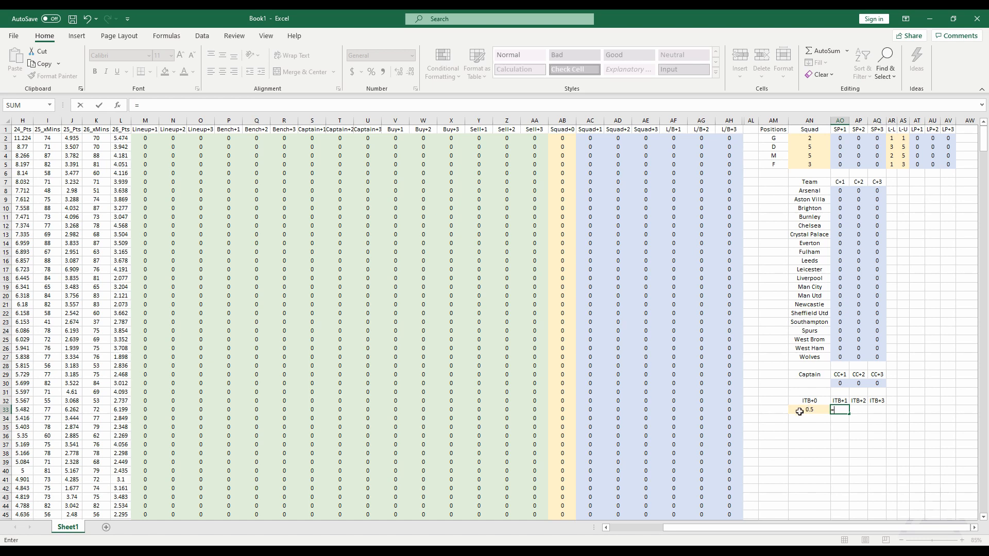
pyautogui.click(799, 412)
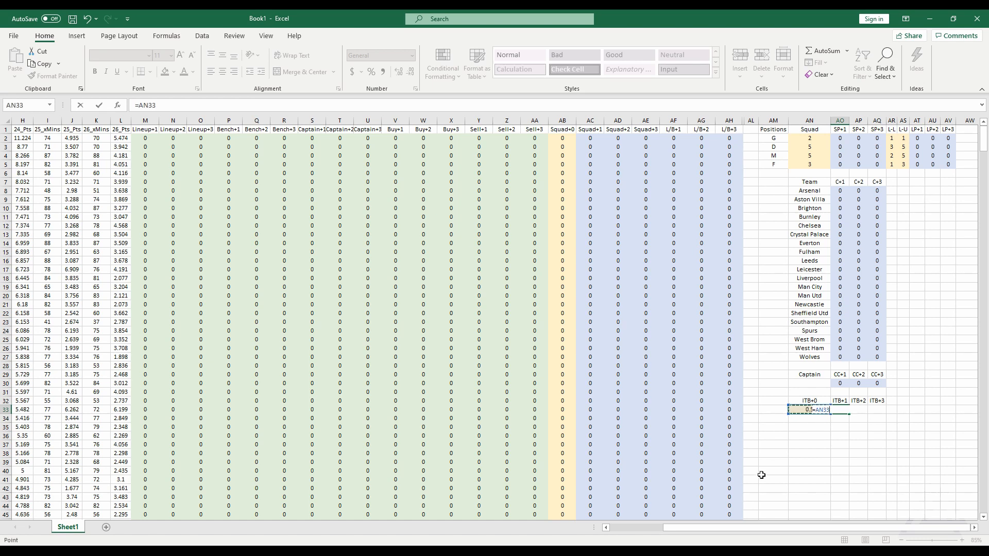
pyautogui.write('+SUMPRODUC')
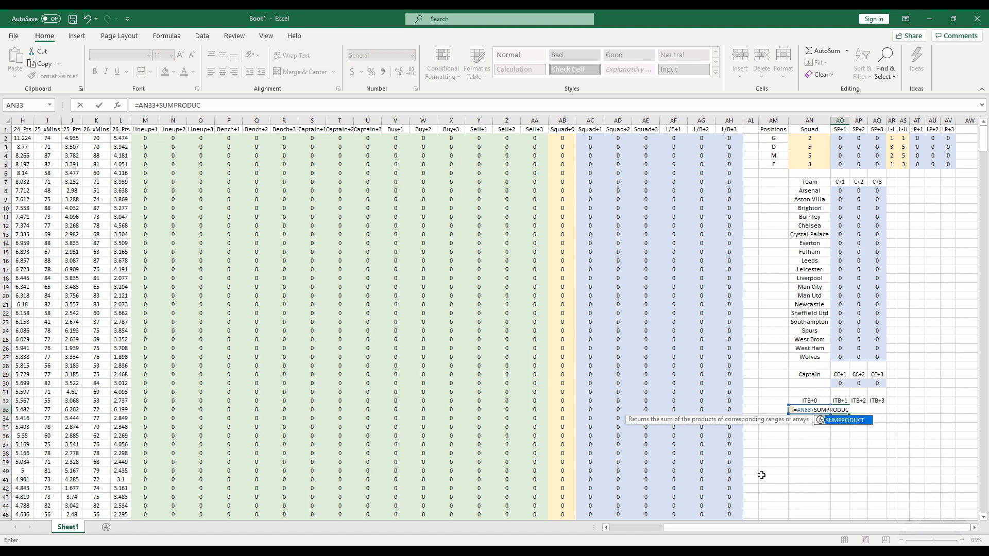
pyautogui.write('T(')
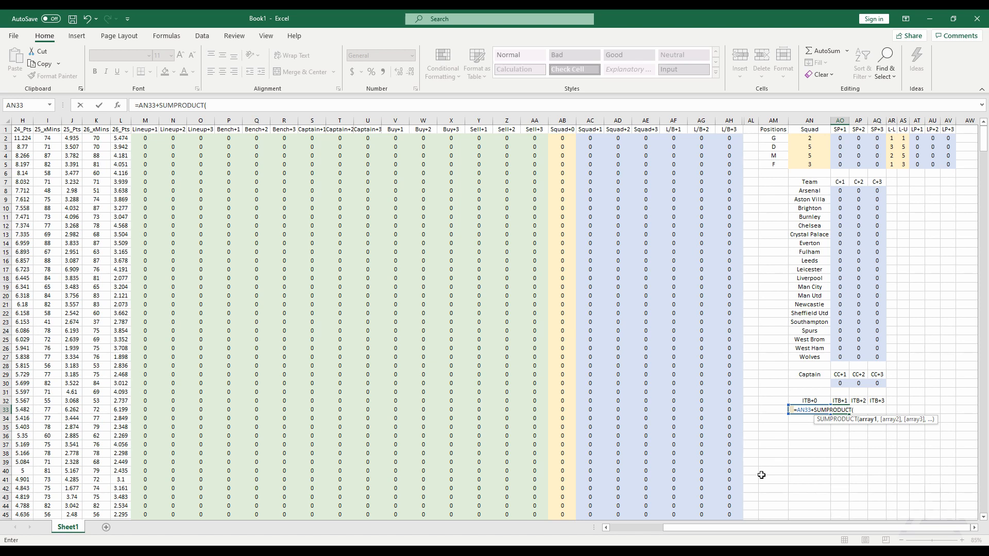
pyautogui.click(472, 138)
pyautogui.hotkey('ctrl', 'shift', 'Down')
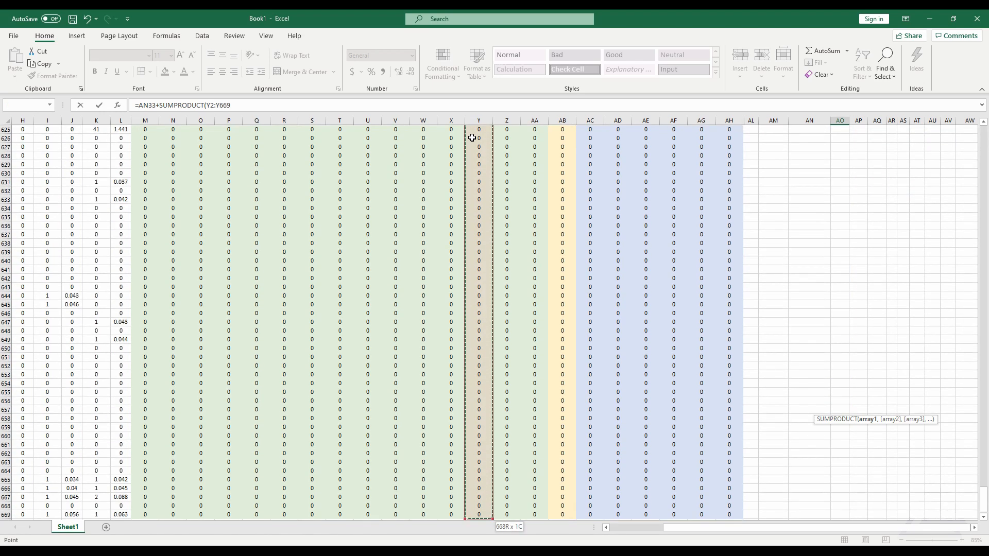
pyautogui.write(',')
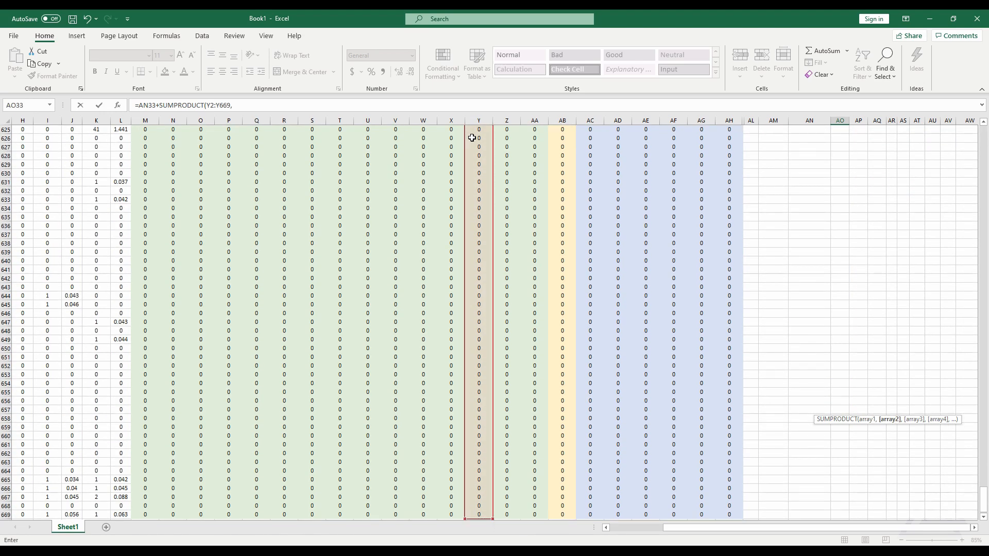
# - Complete the AO33 formula with the SV range as second array, giving =AN33+SUMPRODUCT(Y2:Y669,E2:E669)
pyautogui.moveTo(983, 502); pyautogui.dragTo(983, 135)
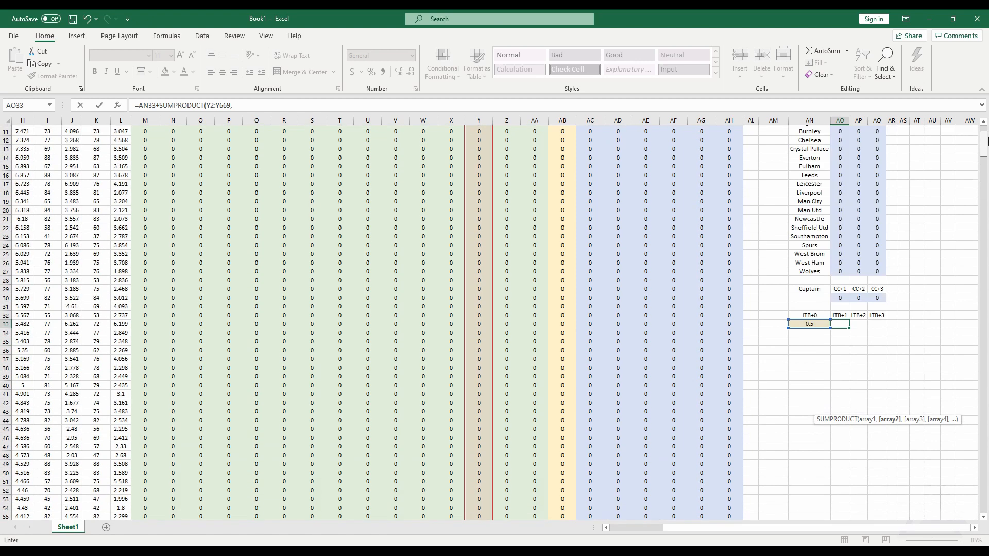
pyautogui.moveTo(766, 530); pyautogui.dragTo(717, 530)
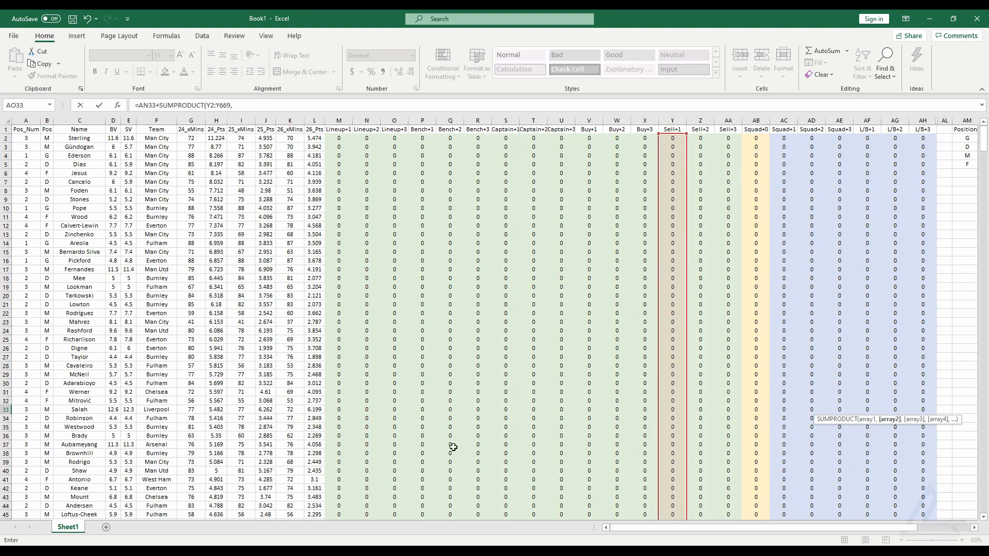
pyautogui.click(127, 139)
pyautogui.hotkey('ctrl', 'shift', 'Down')
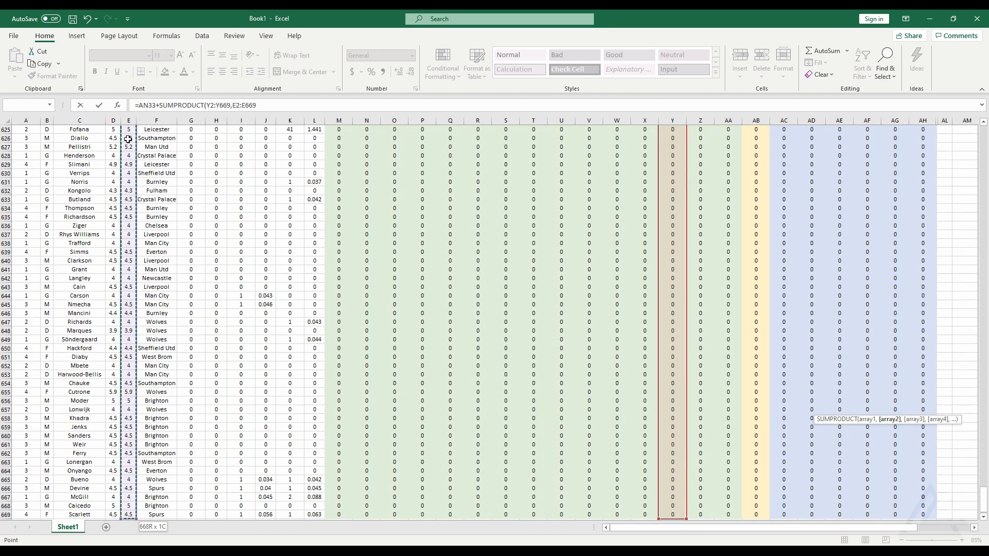
pyautogui.press('Return')
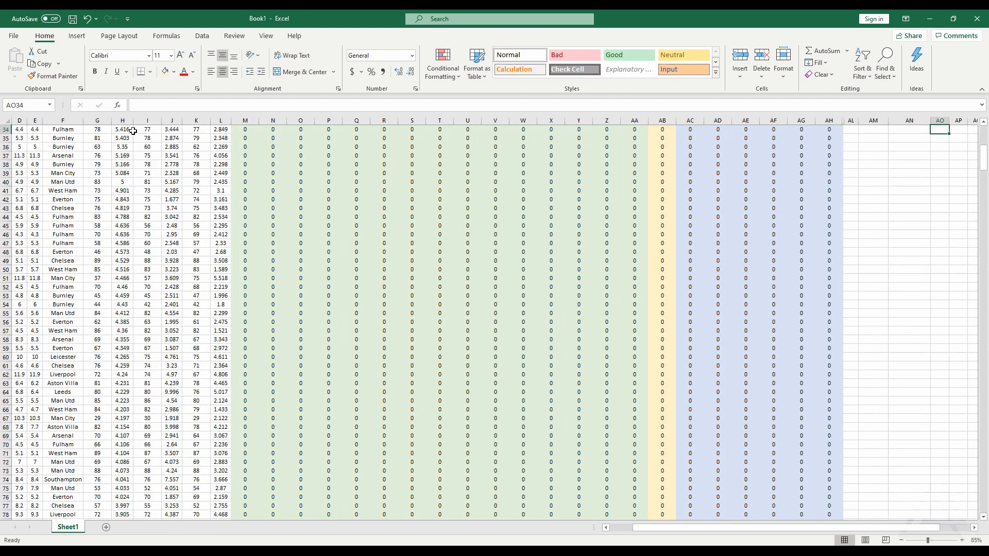
pyautogui.scroll(1, 878, 330)
pyautogui.click(941, 308)
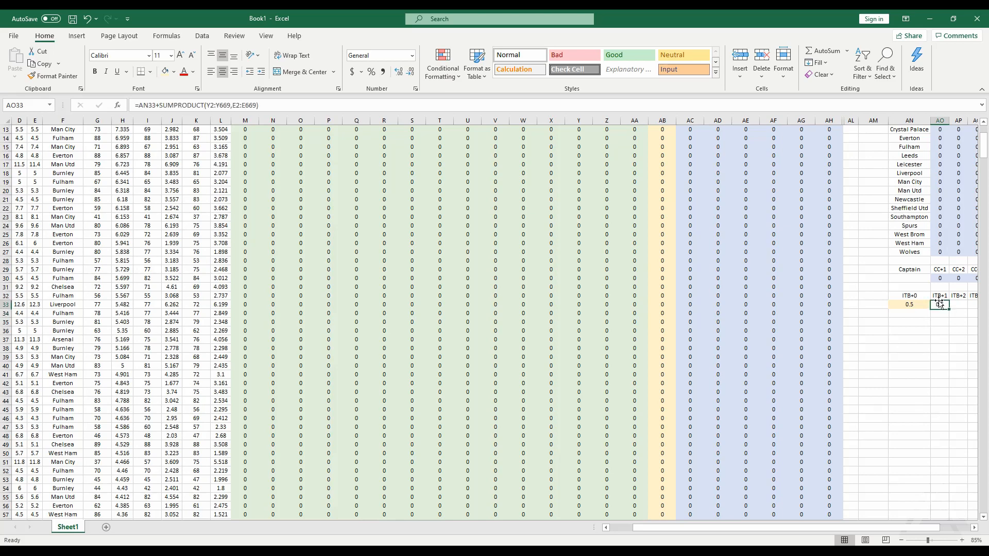
# - Freeze panes at F2 so the header row and player columns A to E stay in view
pyautogui.scroll(3, 911, 375)
pyautogui.hscroll(4, 834, 427)
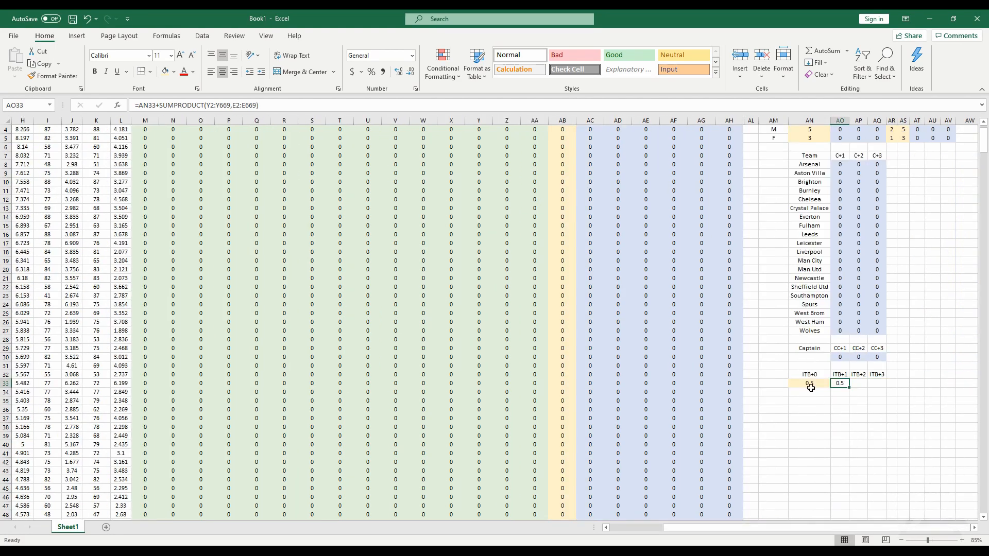
pyautogui.keyDown('ctrl'); pyautogui.scroll(1, 809, 383); pyautogui.keyUp('ctrl')
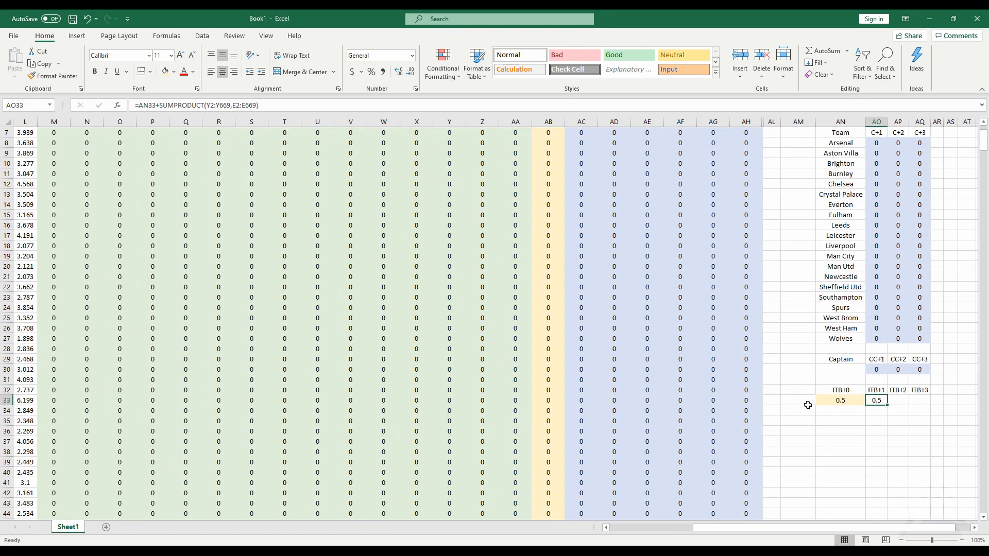
pyautogui.scroll(1, 808, 403)
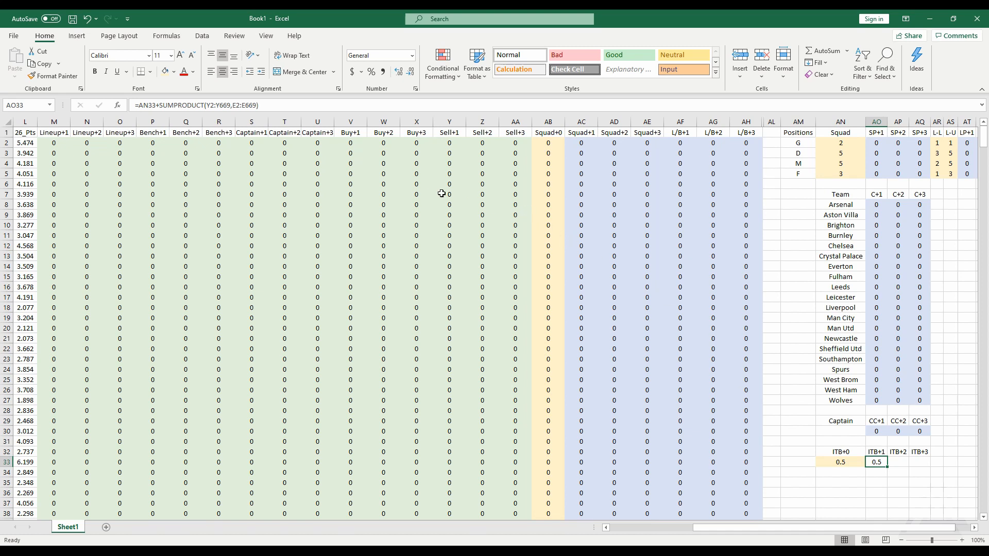
pyautogui.moveTo(717, 525); pyautogui.dragTo(631, 525)
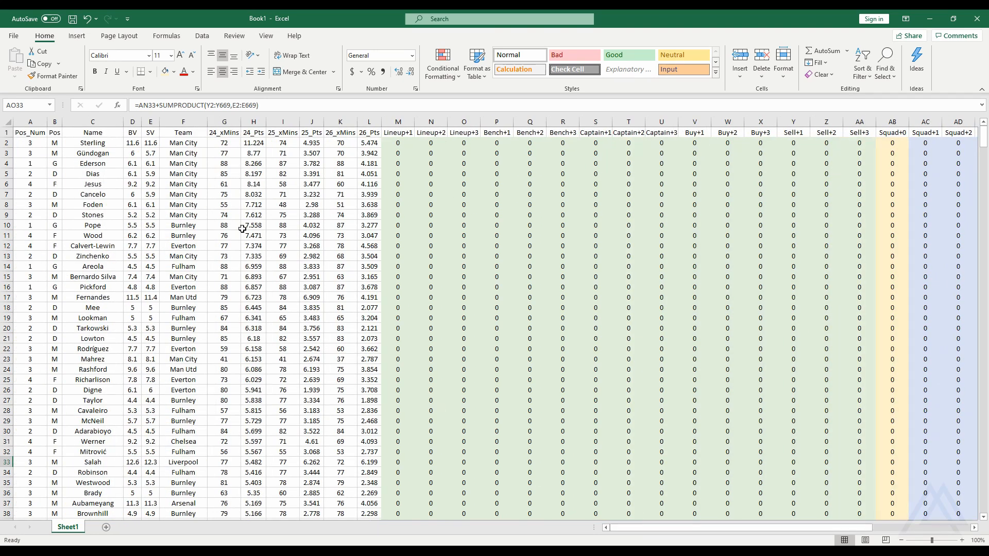
pyautogui.click(164, 141)
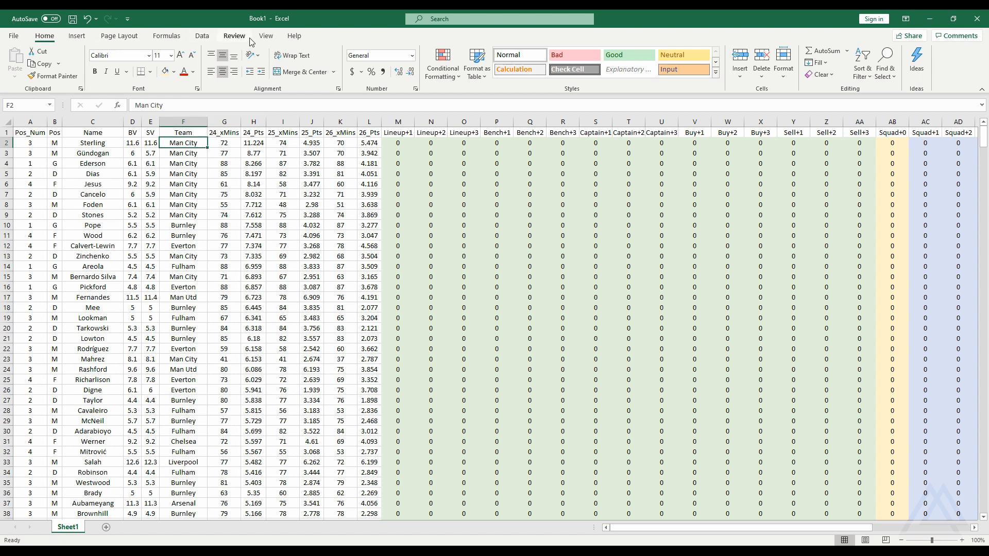
pyautogui.click(266, 35)
pyautogui.click(477, 86)
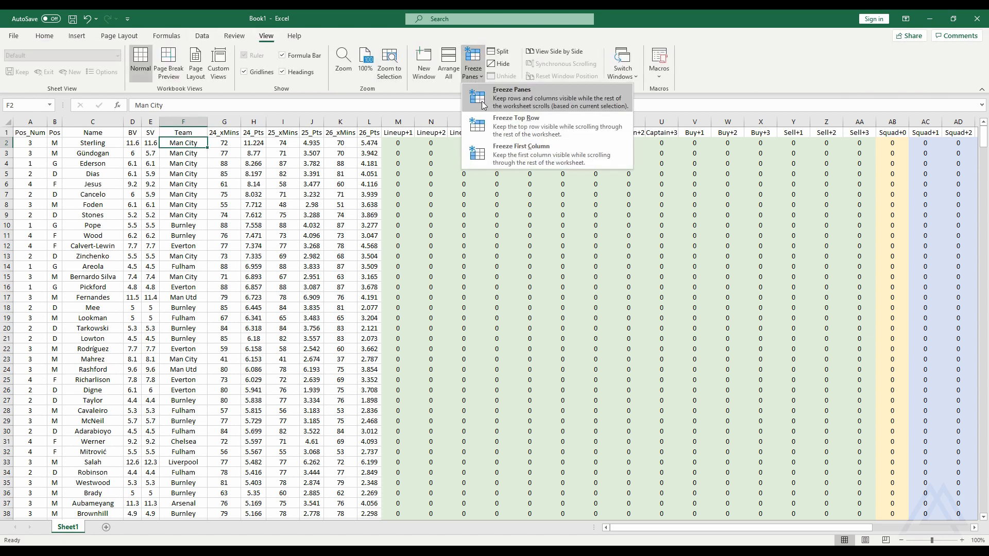
pyautogui.click(483, 105)
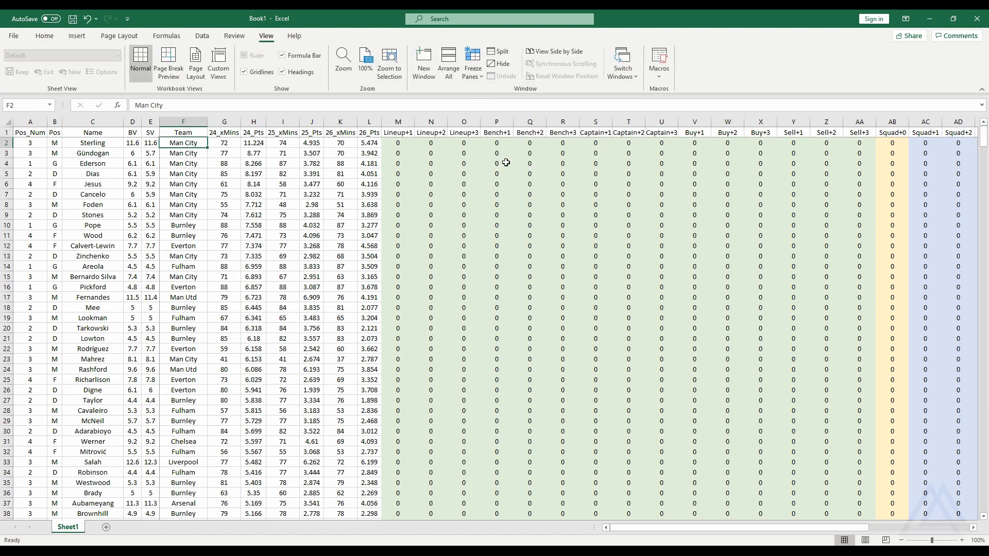
# - Check the frozen player columns alongside the Buy, Sell, Squad and ITB columns
pyautogui.click(973, 527)
pyautogui.click(973, 528)
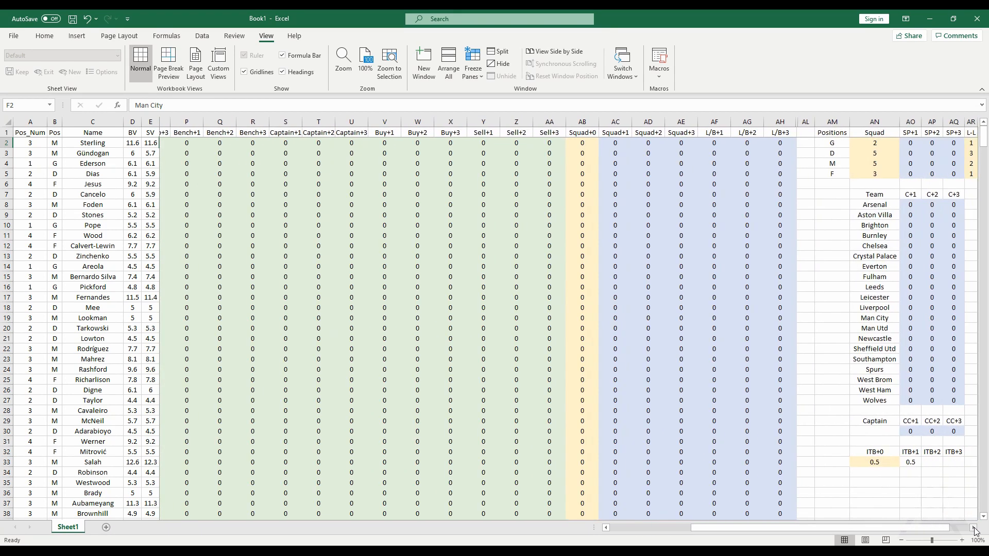
pyautogui.click(973, 528)
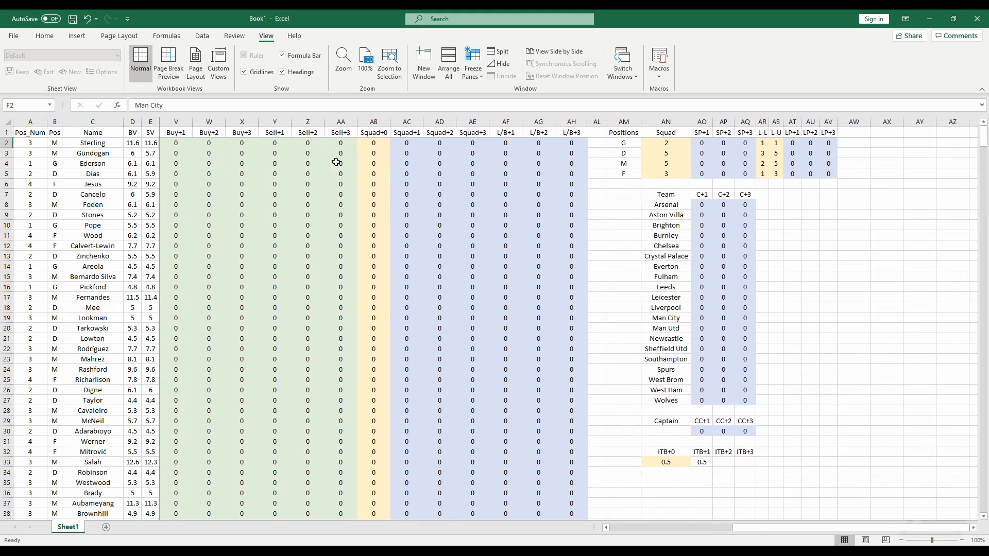
pyautogui.click(378, 181)
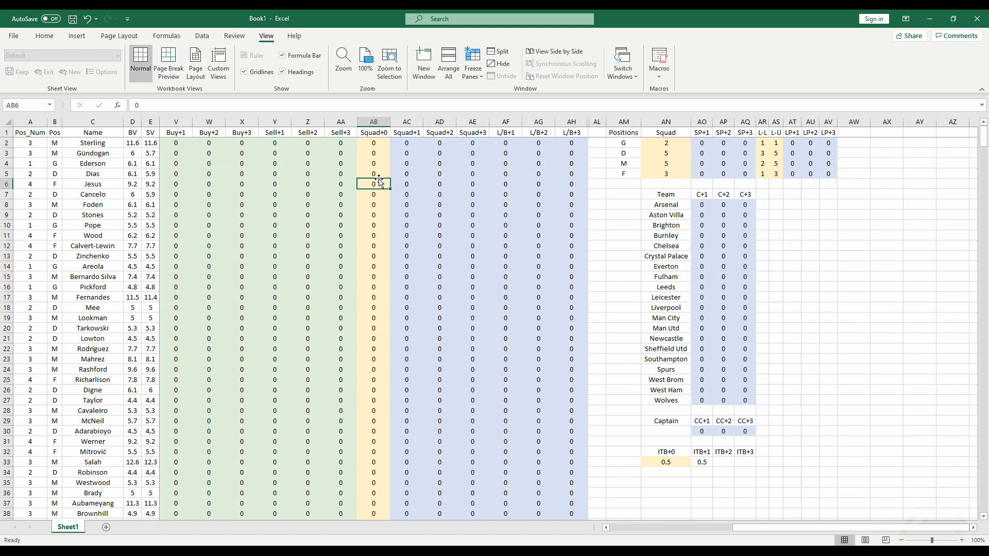
# - Set Sterling's Squad+0 value in AB2 to 1 as a trial entry
pyautogui.press('Up')
pyautogui.press('Up')
pyautogui.press('Up')
pyautogui.press('Up')
pyautogui.write('1')
pyautogui.press('Return')
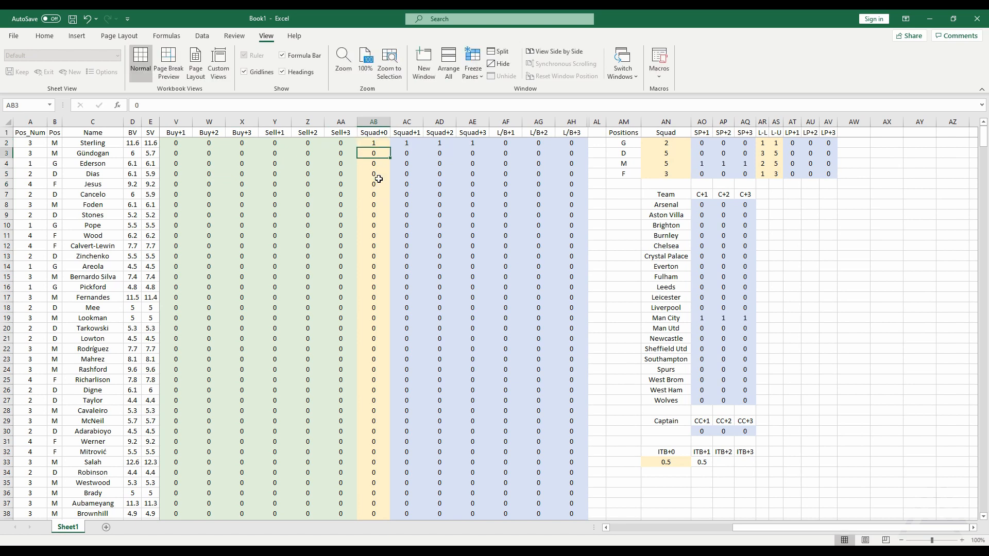
# - Try a value of 1 in Sterling's Sell+2 cell Z2 and reset it to 0
pyautogui.moveTo(761, 530); pyautogui.dragTo(717, 529)
pyautogui.doubleClick(505, 146)
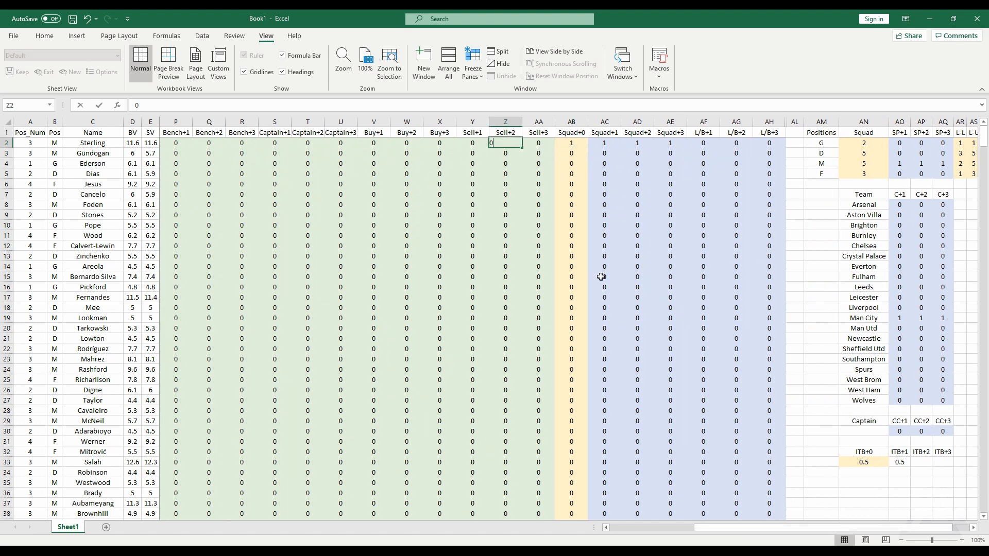
pyautogui.write('1')
pyautogui.click(604, 379)
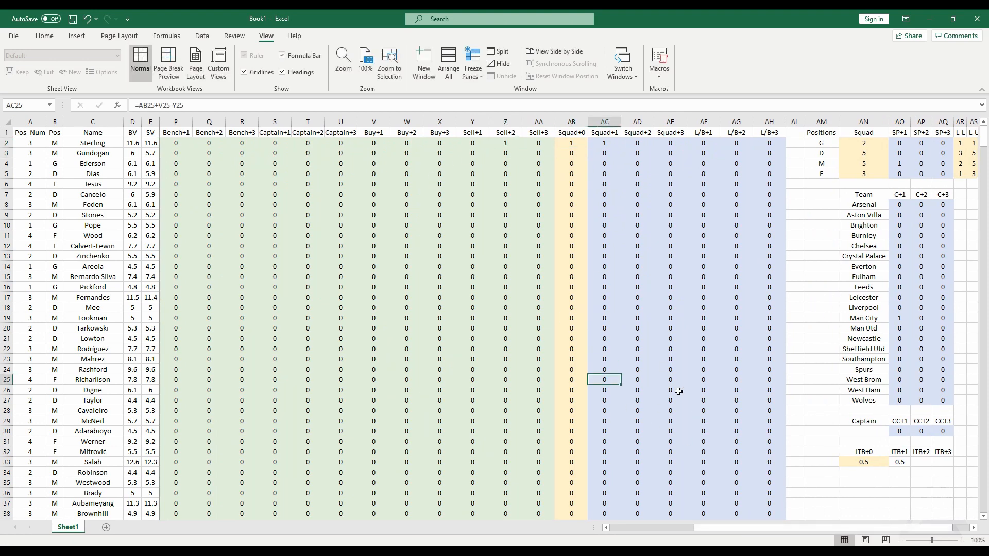
pyautogui.click(506, 147)
pyautogui.write('0')
# - Set Sterling's Sell+1 value in Y2 to 1 and check it against his SV in E2
pyautogui.click(480, 144)
pyautogui.write('1')
pyautogui.click(467, 161)
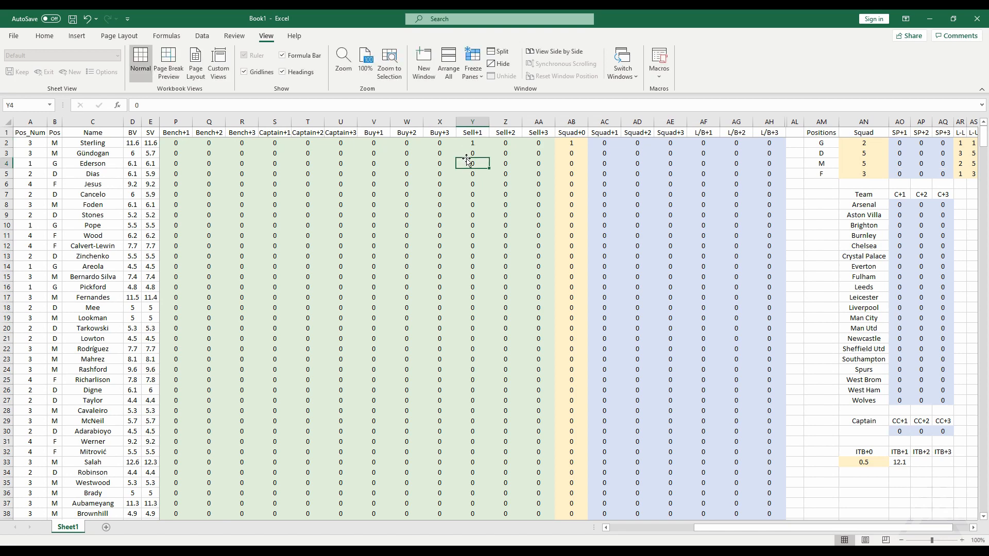
pyautogui.click(473, 146)
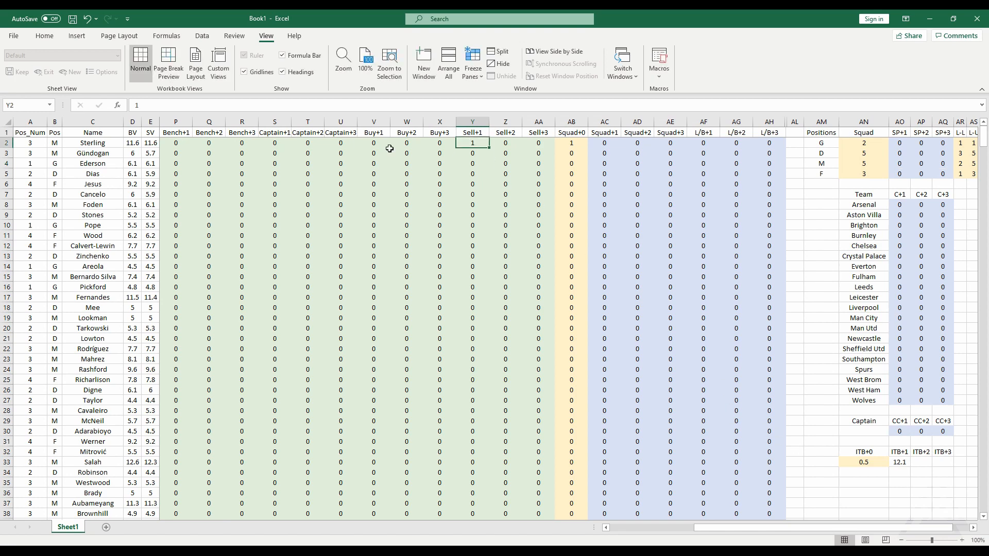
pyautogui.click(155, 143)
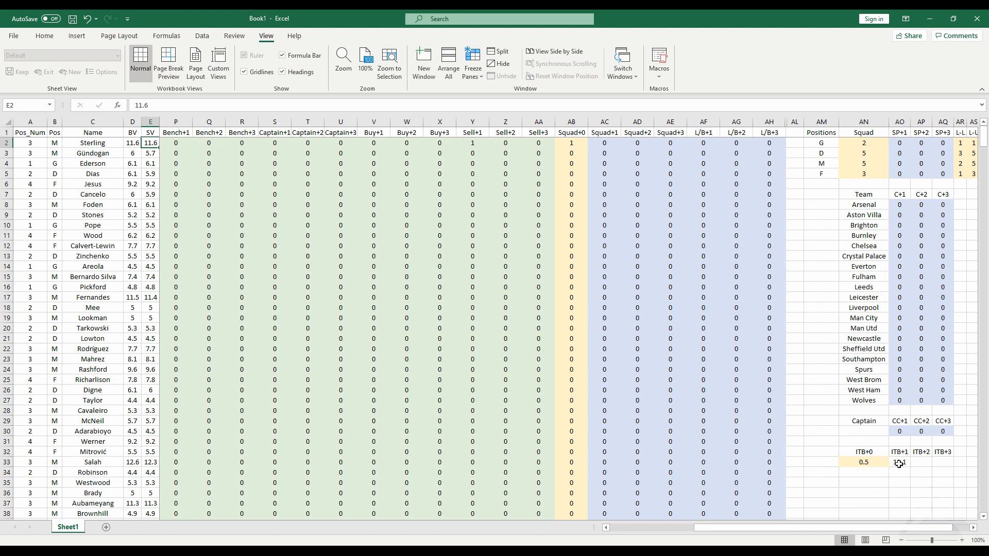
# - Extend the AO33 formula by subtracting a SUMPRODUCT whose first array is the Buy+1 range V2:V669
pyautogui.hscroll(2, 890, 531)
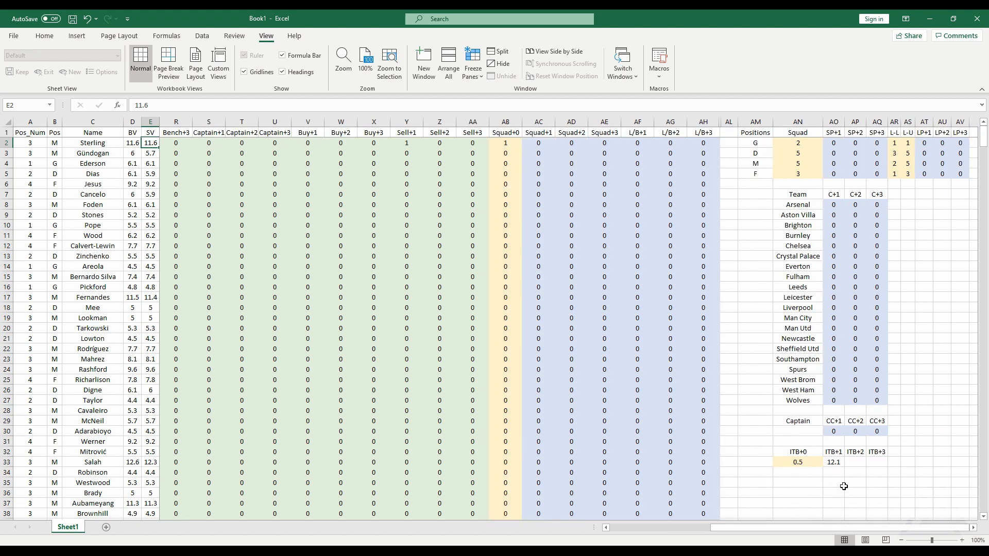
pyautogui.doubleClick(833, 463)
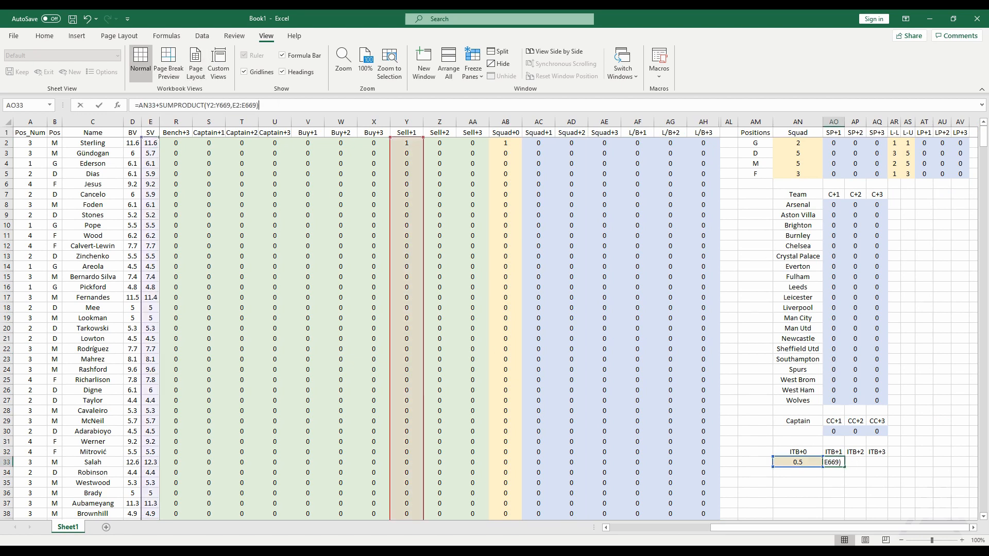
pyautogui.write('-SUM')
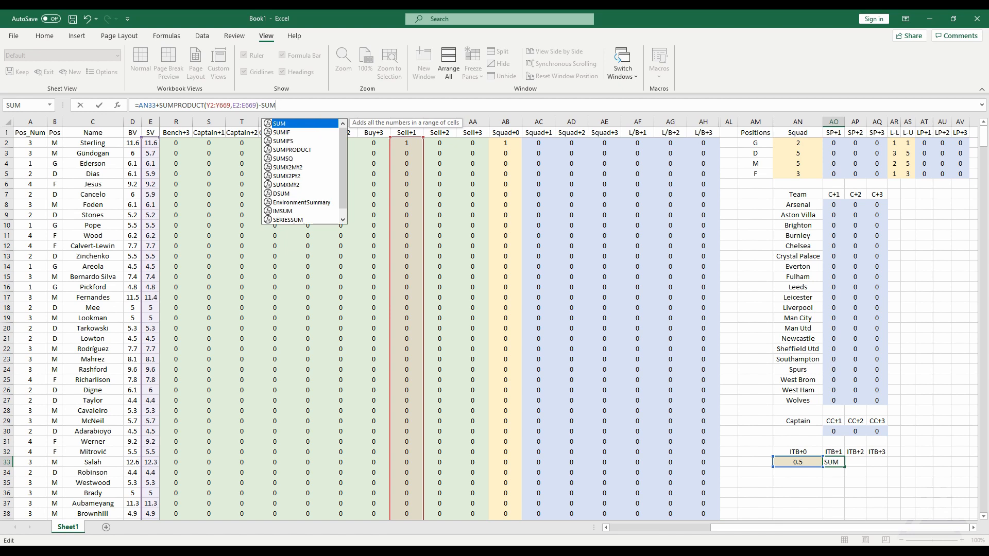
pyautogui.write('PRODUCT(')
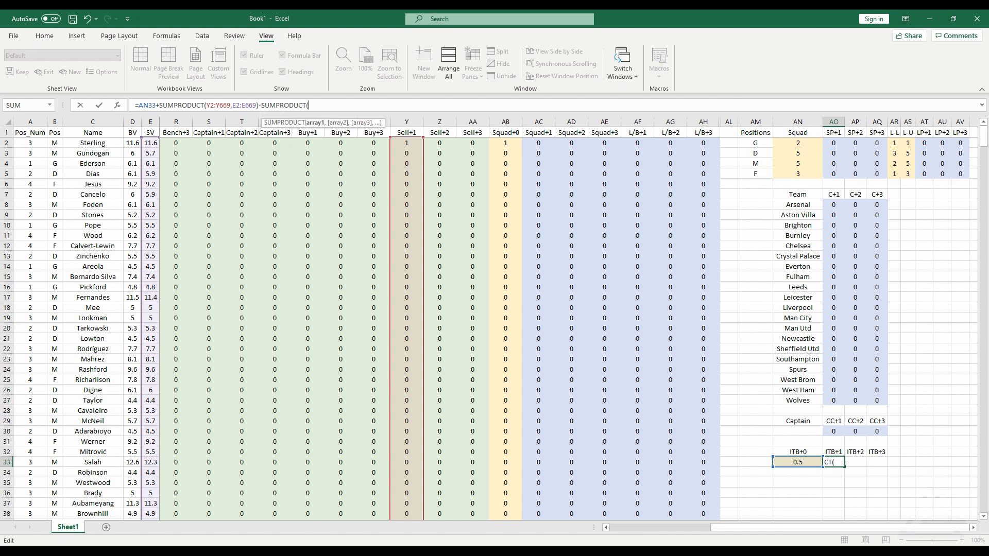
pyautogui.click(309, 142)
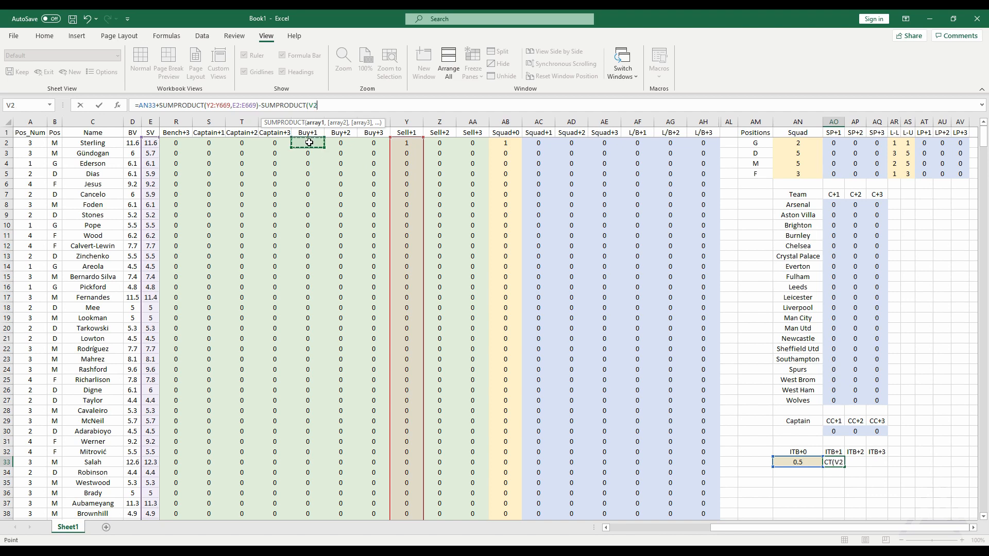
pyautogui.hotkey('ctrl', 'shift', 'Down')
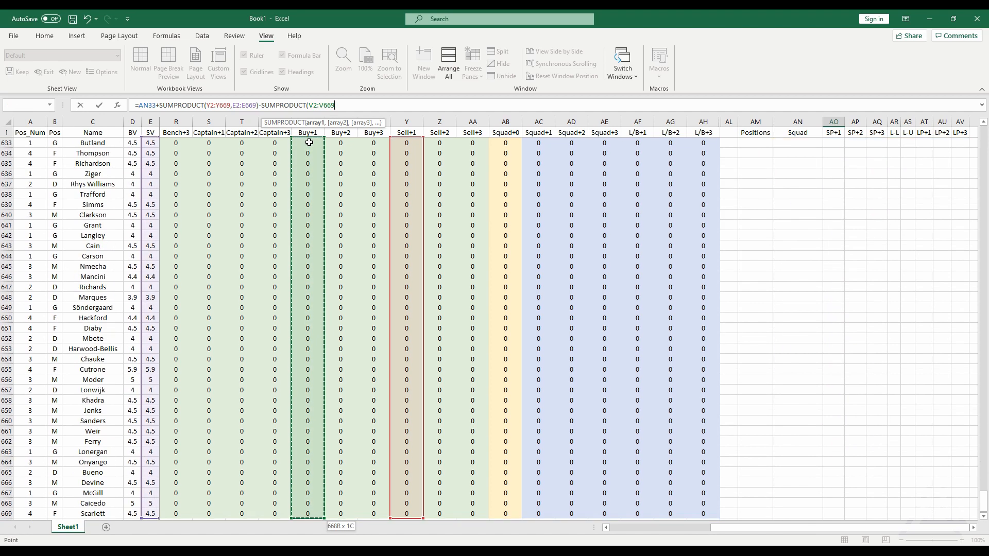
pyautogui.write(',')
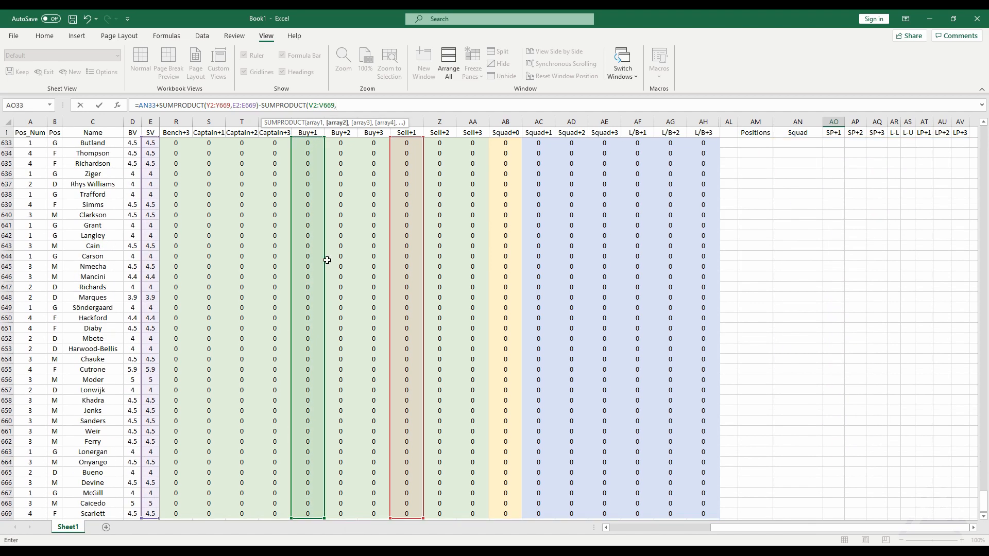
# - Complete the AO33 formula with the BV range as second array, giving =AN33+SUMPRODUCT(Y2:Y669,E2:E669)-SUMPRODUCT(V2:V669,D2:D669)
pyautogui.scroll(12, 235, 231)
pyautogui.scroll(7, 983, 326)
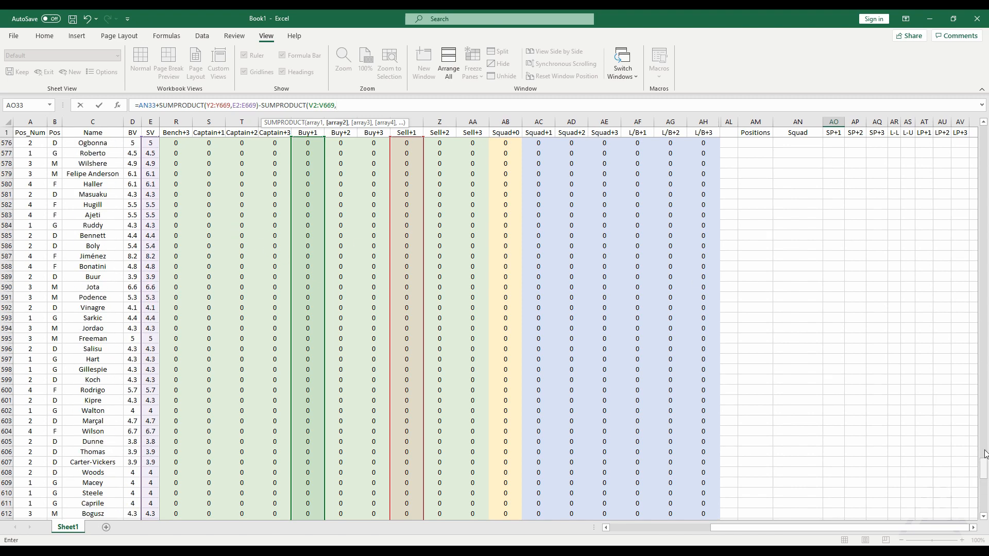
pyautogui.moveTo(985, 453); pyautogui.dragTo(985, 131)
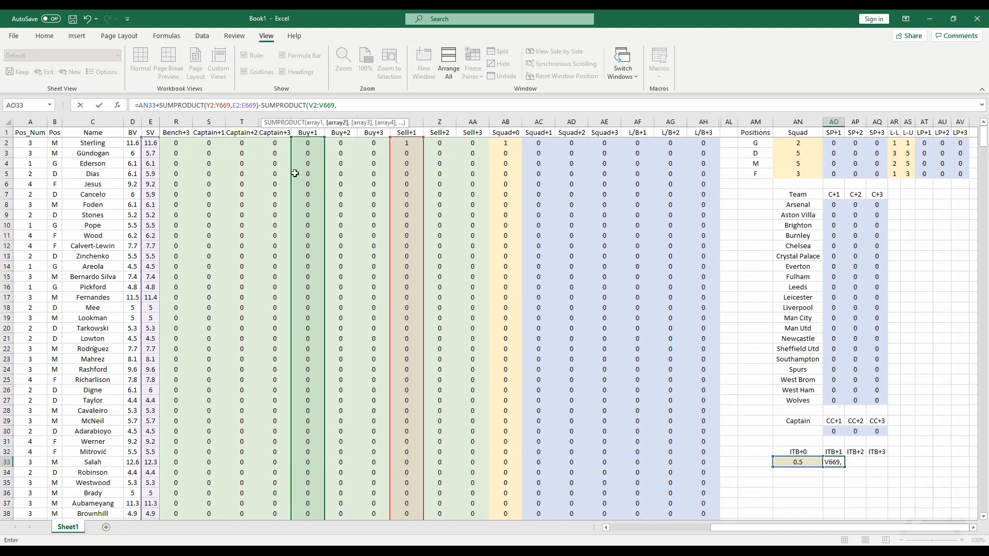
pyautogui.click(129, 143)
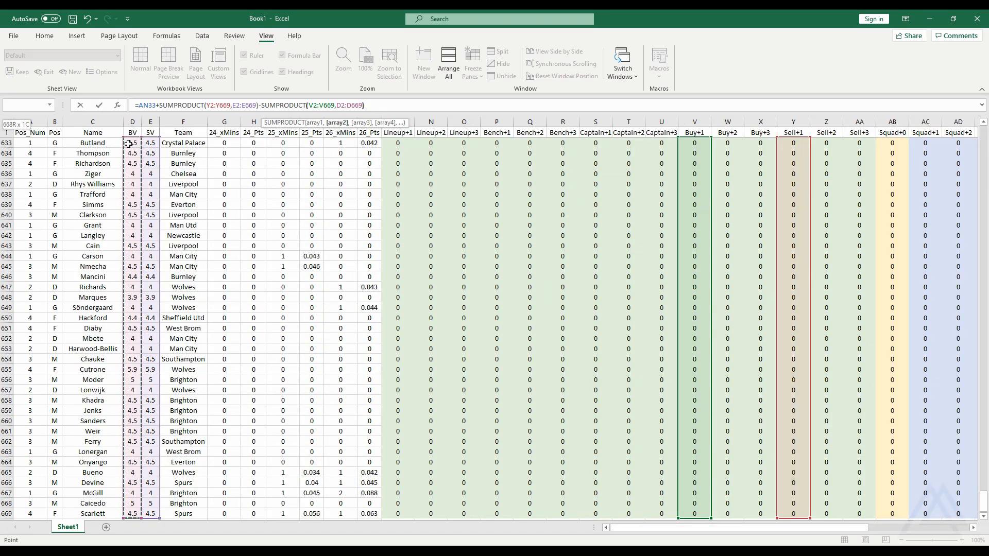
pyautogui.press('Return')
pyautogui.press('Up')
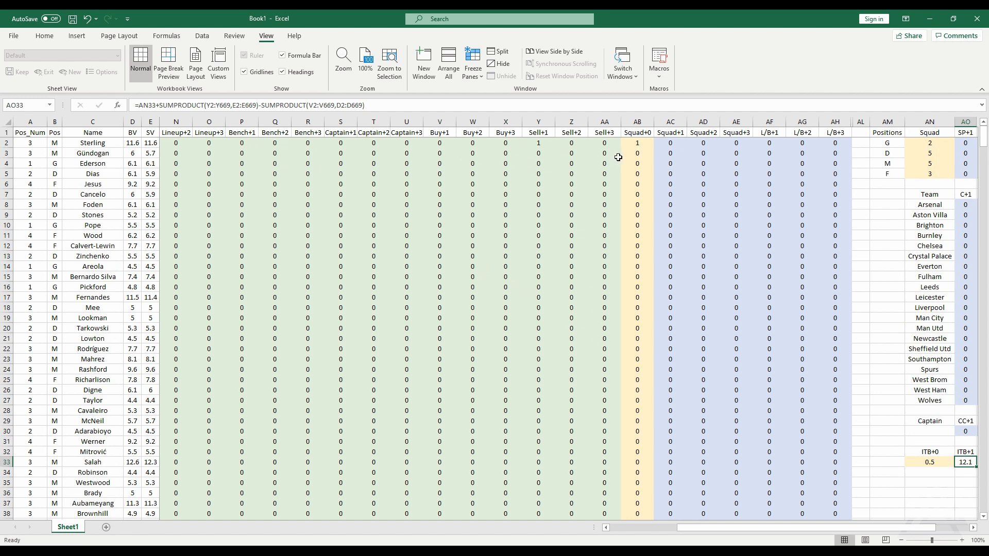
# - Set Gündogan's Buy+1 value in V3 to 1 and check ITB+1 against Sterling's SV and Gündogan's BV
pyautogui.click(446, 152)
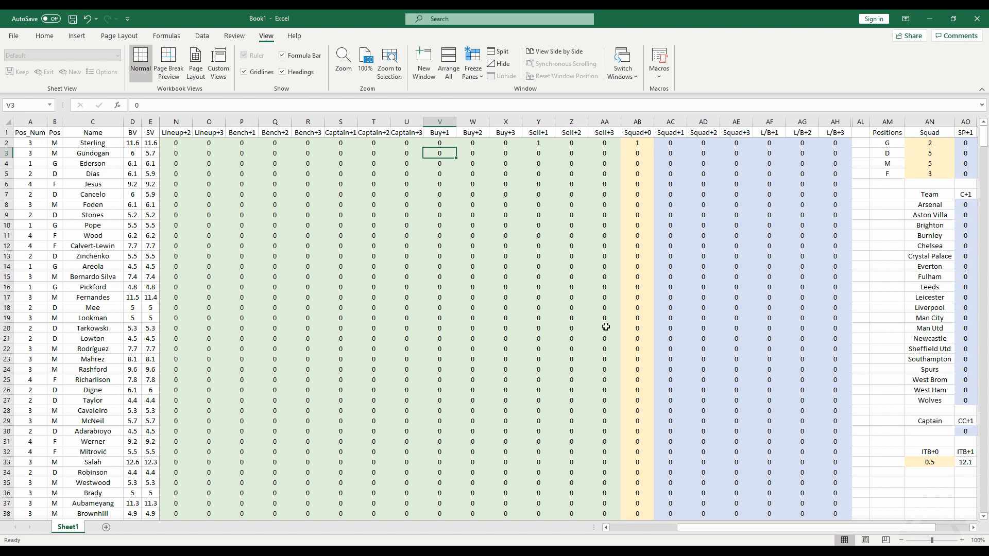
pyautogui.write('1')
pyautogui.press('Tab')
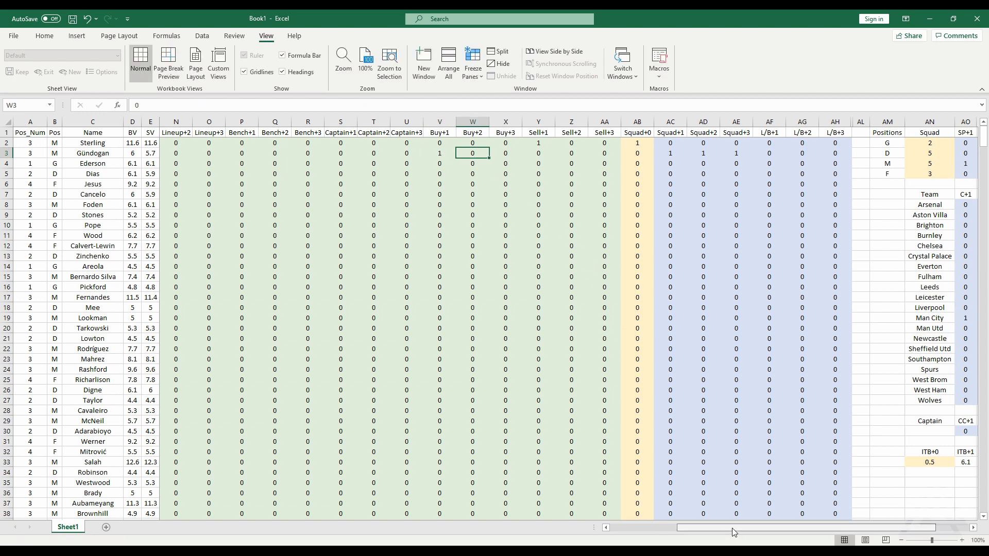
pyautogui.moveTo(731, 528); pyautogui.dragTo(757, 527)
pyautogui.click(150, 143)
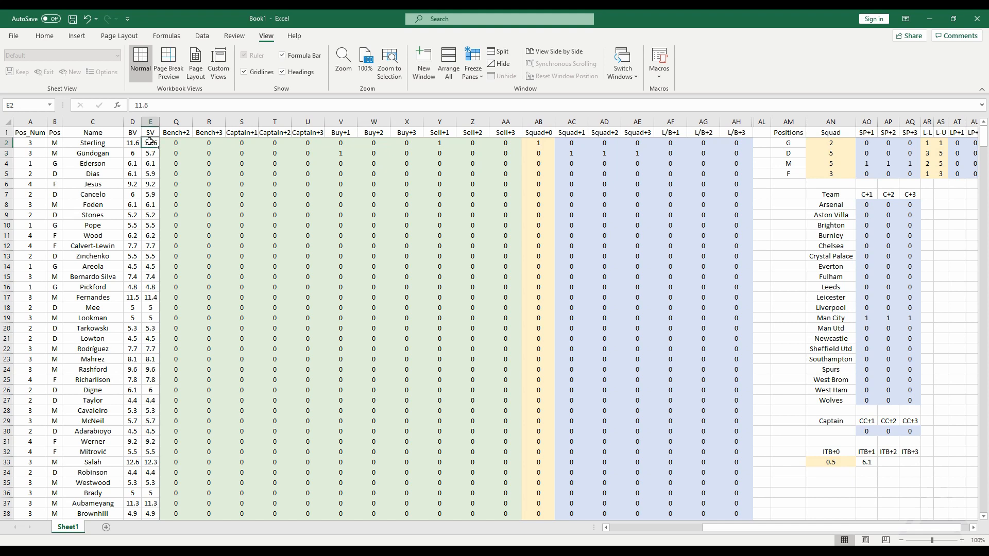
pyautogui.click(204, 153)
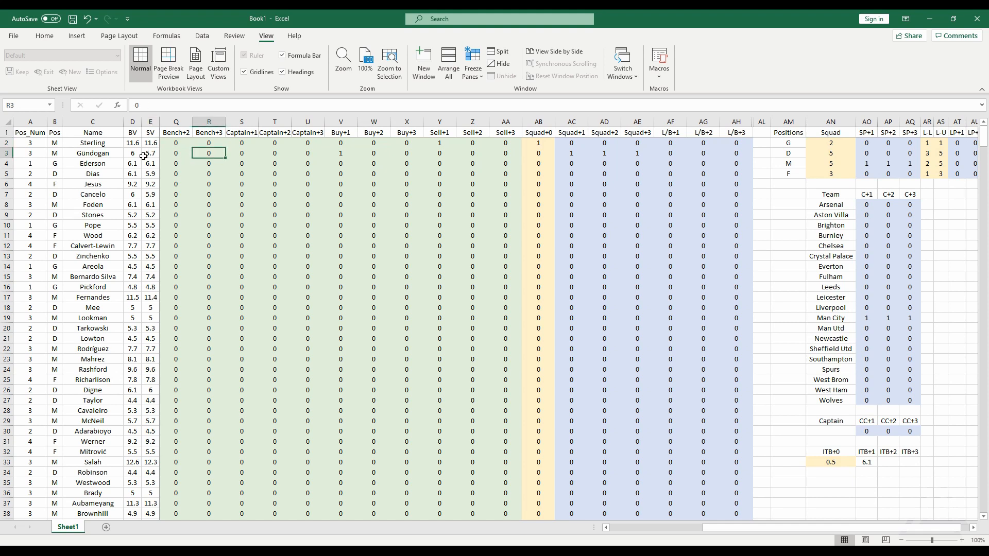
pyautogui.click(137, 154)
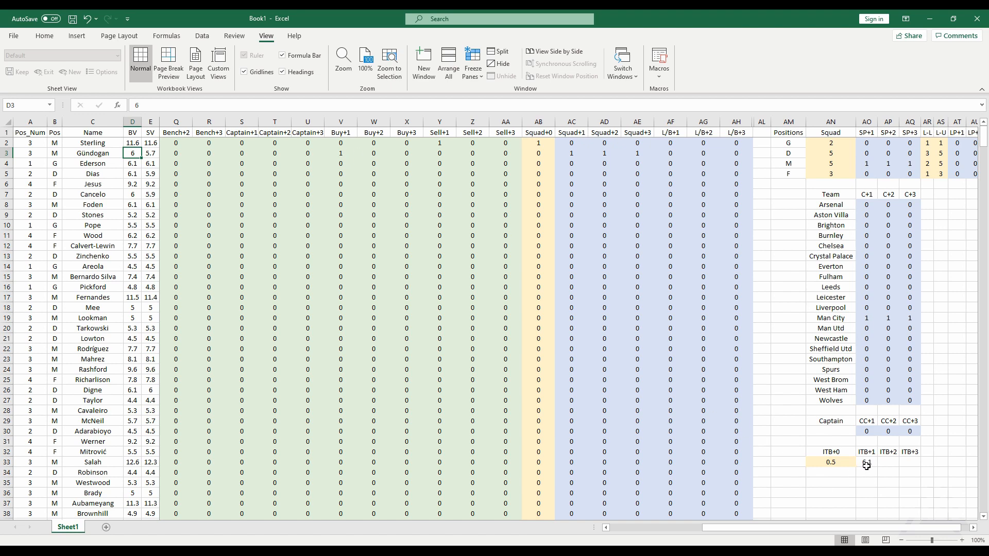
# - Reset the trial entries in Squad+0 (AB2), Sell+1 (Y2) and Buy+1 (V3) to 0
pyautogui.click(534, 145)
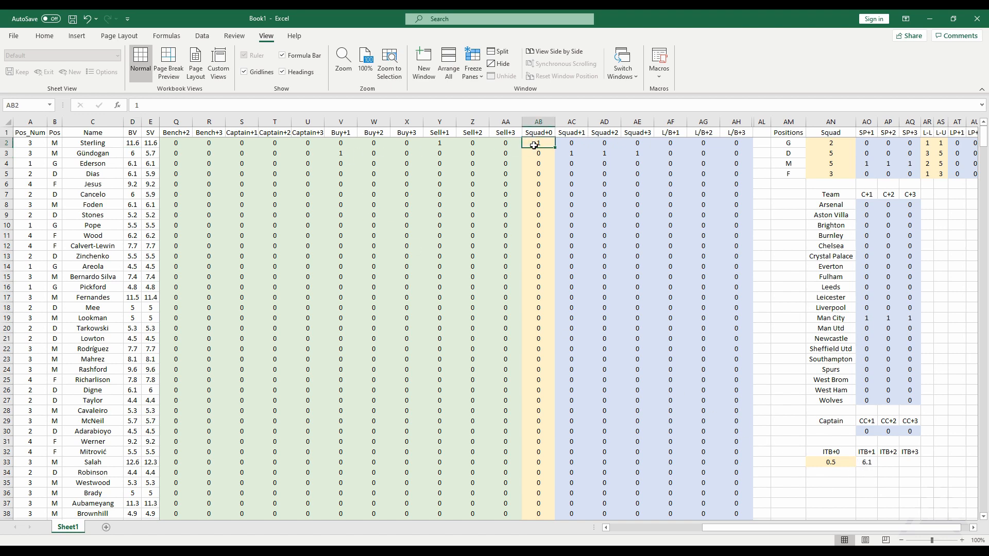
pyautogui.write('0')
pyautogui.press('Left')
pyautogui.press('Left')
pyautogui.press('Left')
pyautogui.write('0')
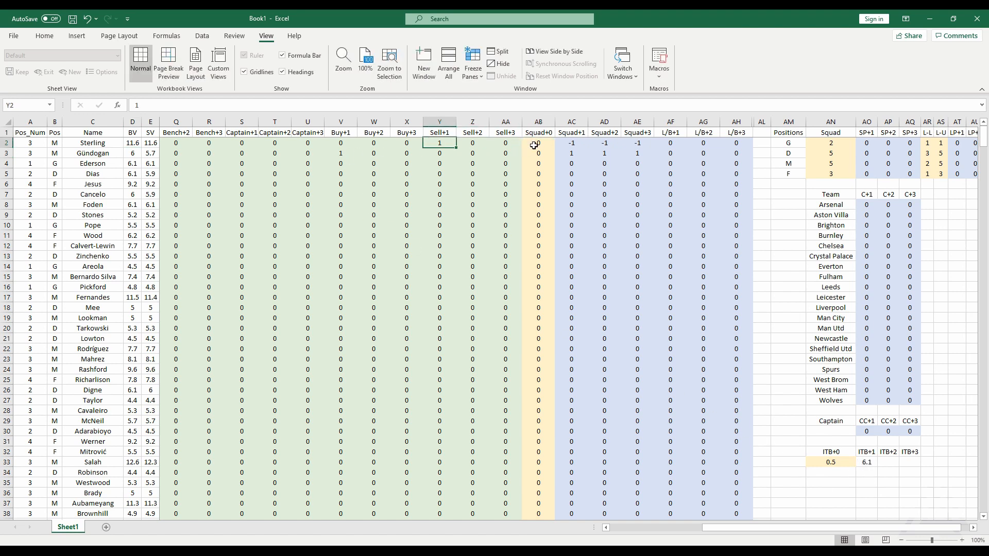
pyautogui.press('Left')
pyautogui.press('Left')
pyautogui.press('Left')
pyautogui.press('Down')
pyautogui.write('0')
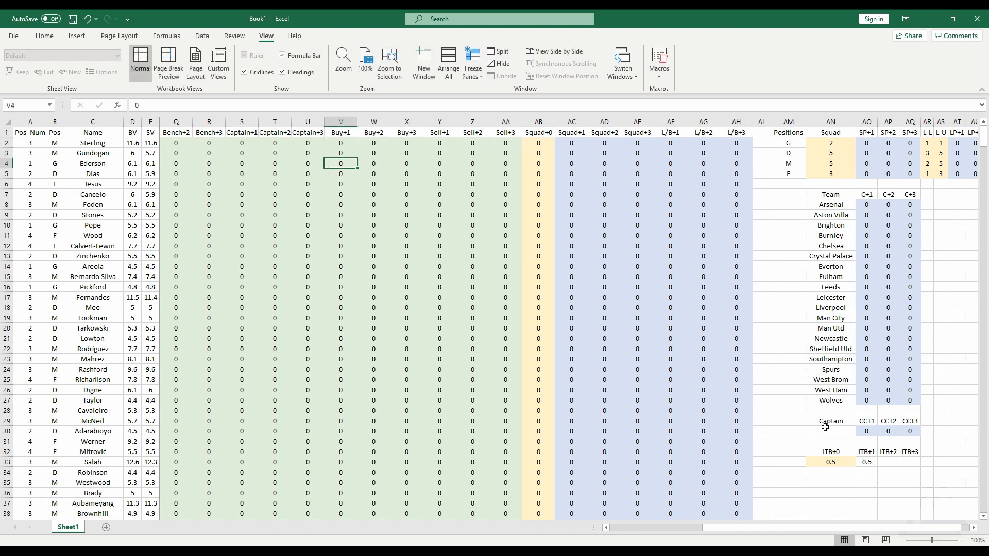
# - Lock the SV and BV columns in the AO33 formula as $E2:$E669 and $D2:$D669
pyautogui.click(868, 463)
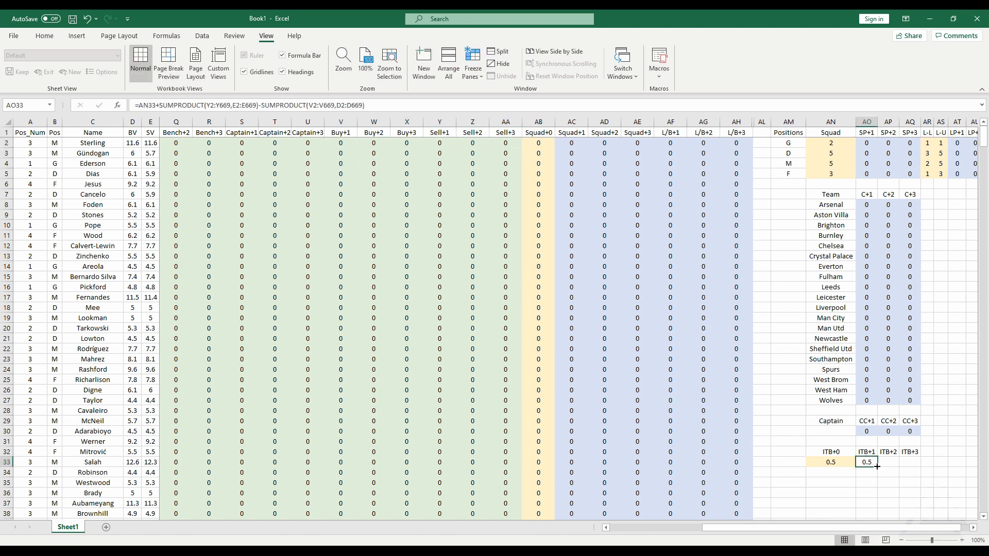
pyautogui.click(207, 105)
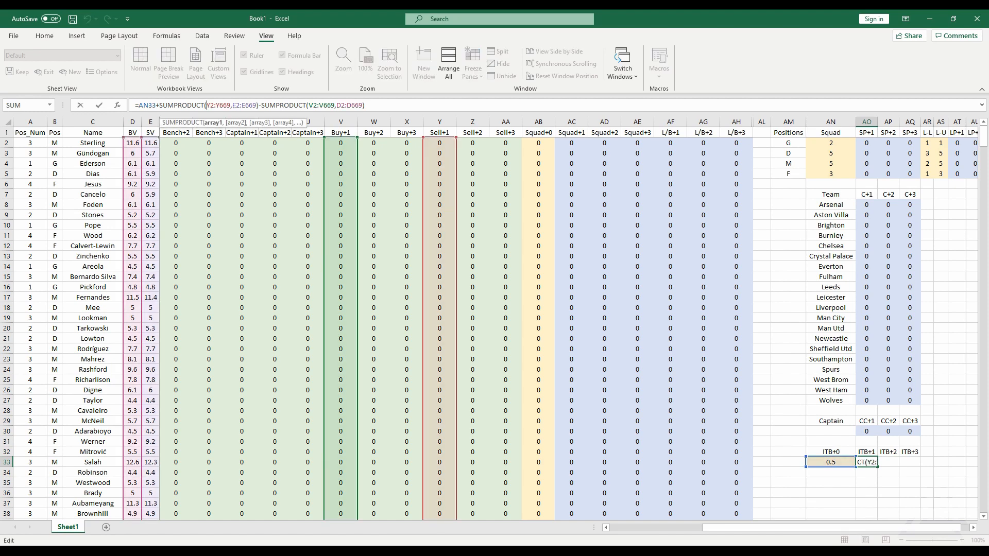
pyautogui.click(233, 105)
pyautogui.write('$E2:')
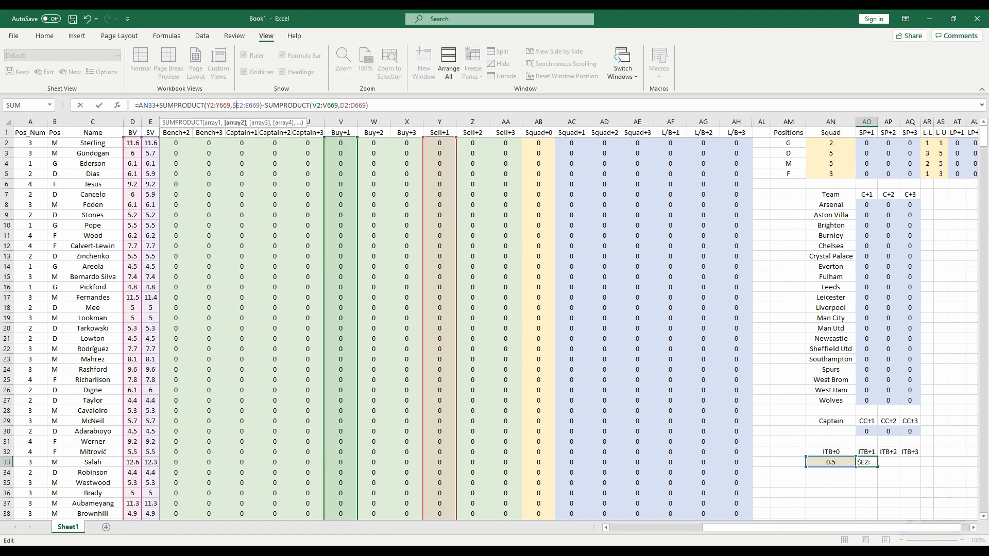
pyautogui.write('$')
pyautogui.click(344, 106)
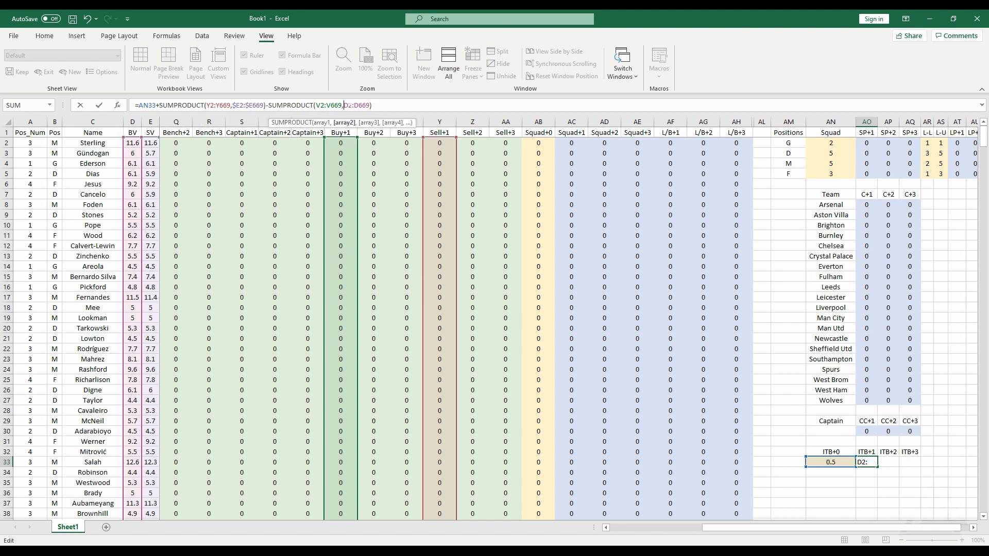
pyautogui.write('$')
pyautogui.press('Return')
# - Fill the AO33 formula across to AQ33 for ITB+2 and ITB+3, and check the ranges referenced in AQ33
pyautogui.click(873, 462)
pyautogui.moveTo(877, 466); pyautogui.dragTo(910, 463)
pyautogui.doubleClick(910, 462)
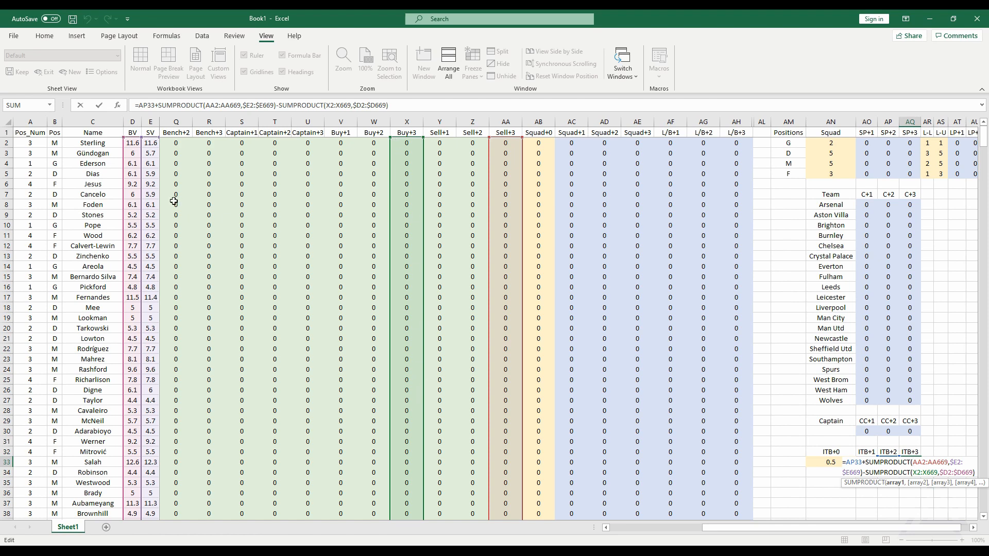
pyautogui.hotkey('ctrl', 'Return')
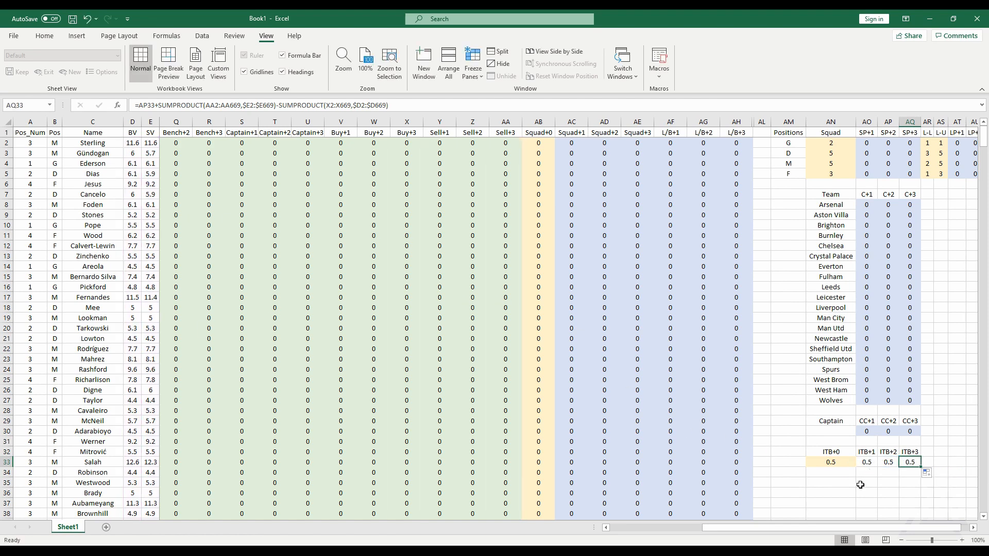
# - Shade the ITB+1 to ITB+3 cells AO33:AQ33 with the same light blue fill as the other formula cells
pyautogui.scroll(-2, 845, 484)
pyautogui.moveTo(867, 400); pyautogui.dragTo(907, 400)
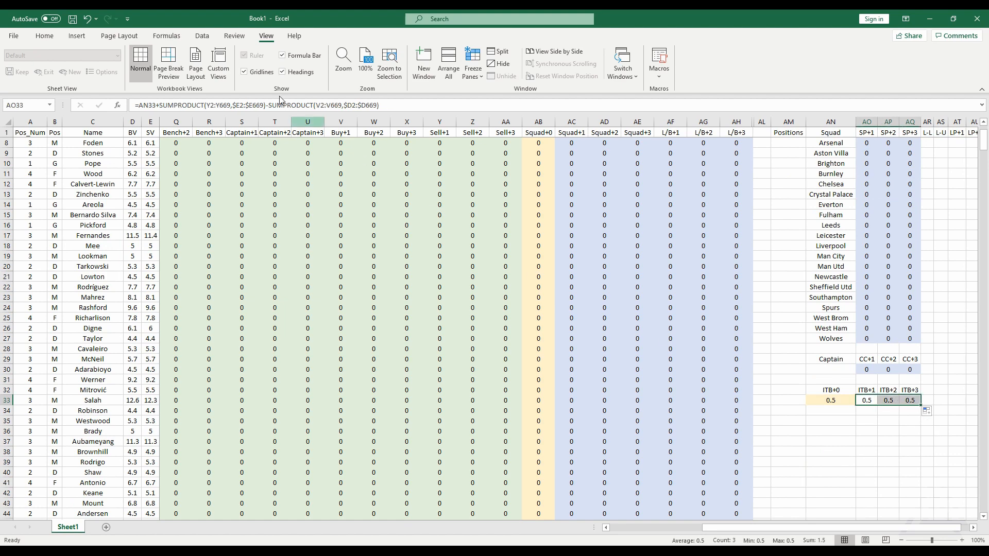
pyautogui.click(46, 34)
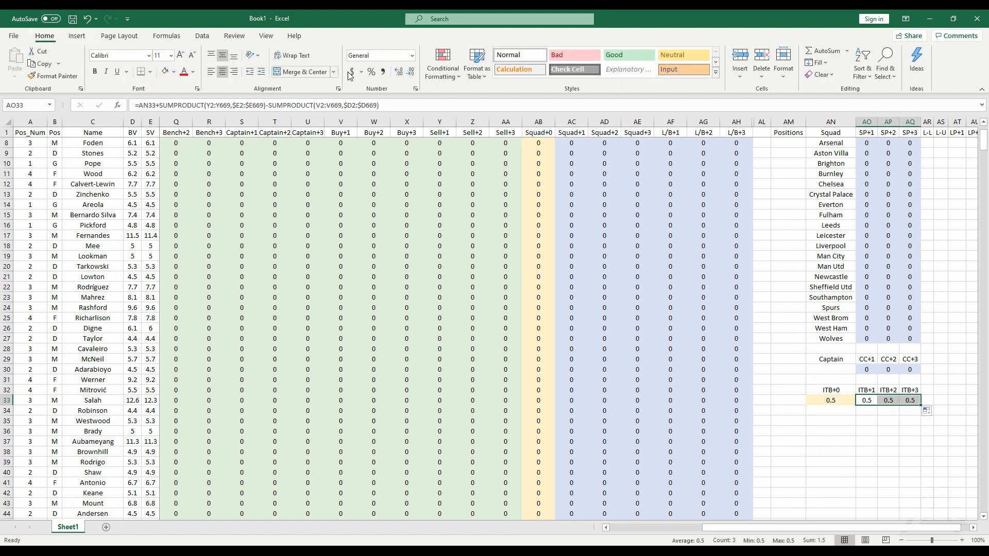
pyautogui.click(193, 71)
pyautogui.click(173, 72)
pyautogui.click(173, 72)
pyautogui.click(174, 72)
pyautogui.click(203, 109)
pyautogui.click(820, 431)
pyautogui.scroll(2, 820, 434)
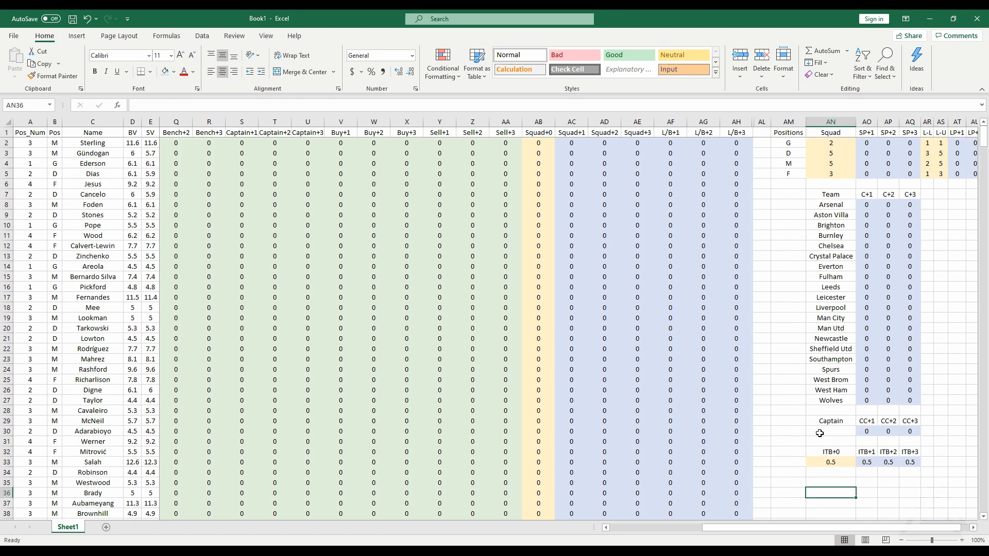
pyautogui.keyDown('ctrl'); pyautogui.scroll(-1, 809, 433); pyautogui.keyUp('ctrl')
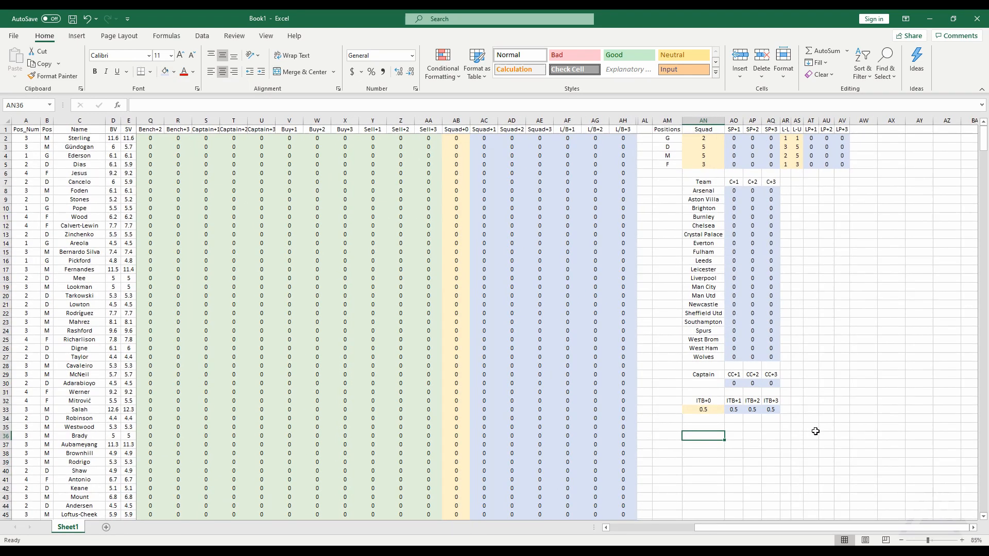
# - Label cell AN35 as Lineup-C and add the headers LC+1 to LC+3 across AO35:AQ35
pyautogui.click(690, 426)
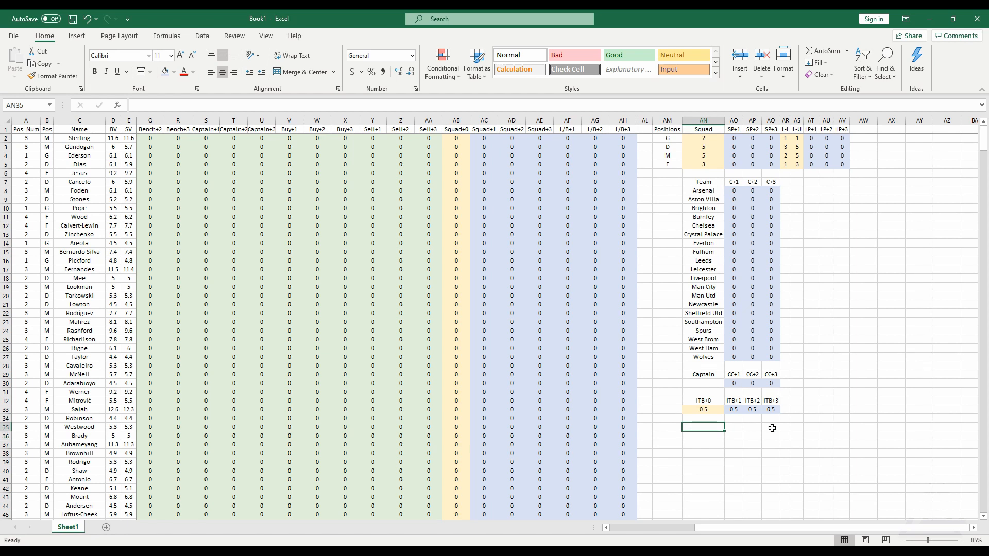
pyautogui.write('Lineu')
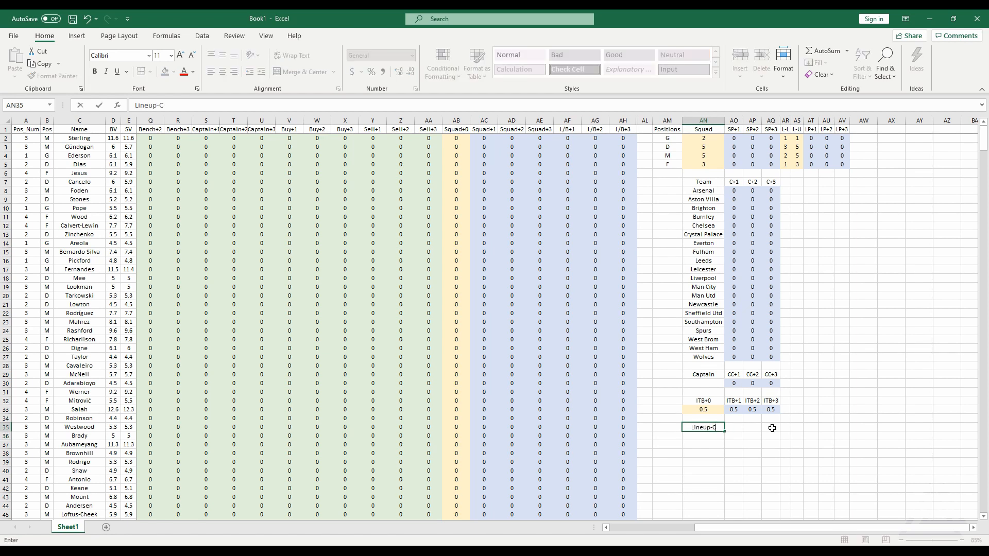
pyautogui.write('p-C')
pyautogui.hotkey('ctrl', 'Return')
pyautogui.press('Tab')
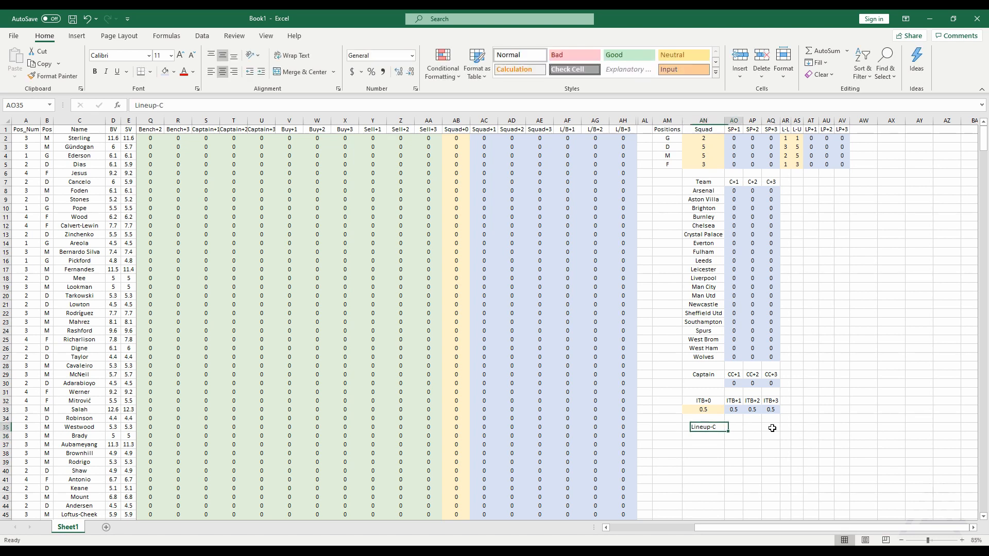
pyautogui.write('LC+1')
pyautogui.hotkey('ctrl', 'Return')
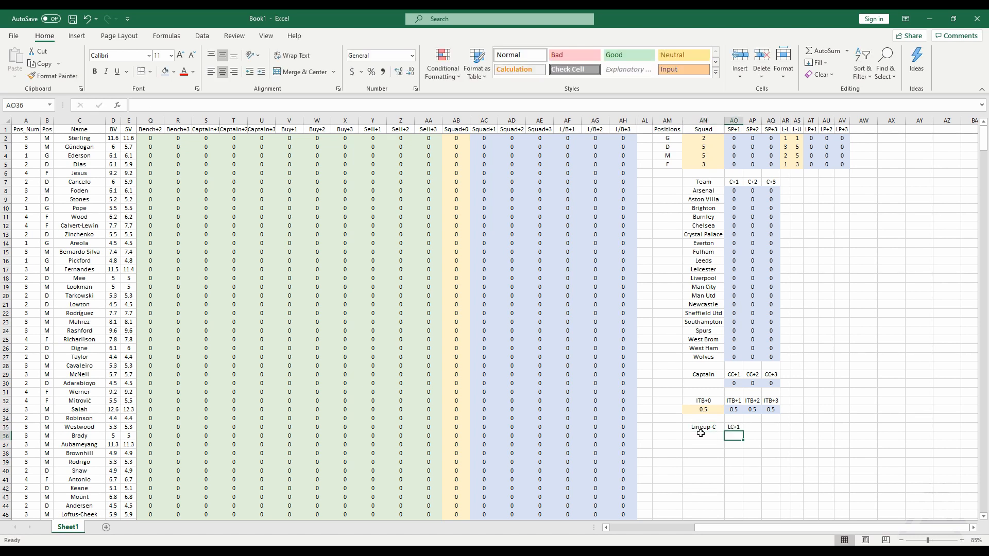
pyautogui.click(703, 429)
pyautogui.click(734, 428)
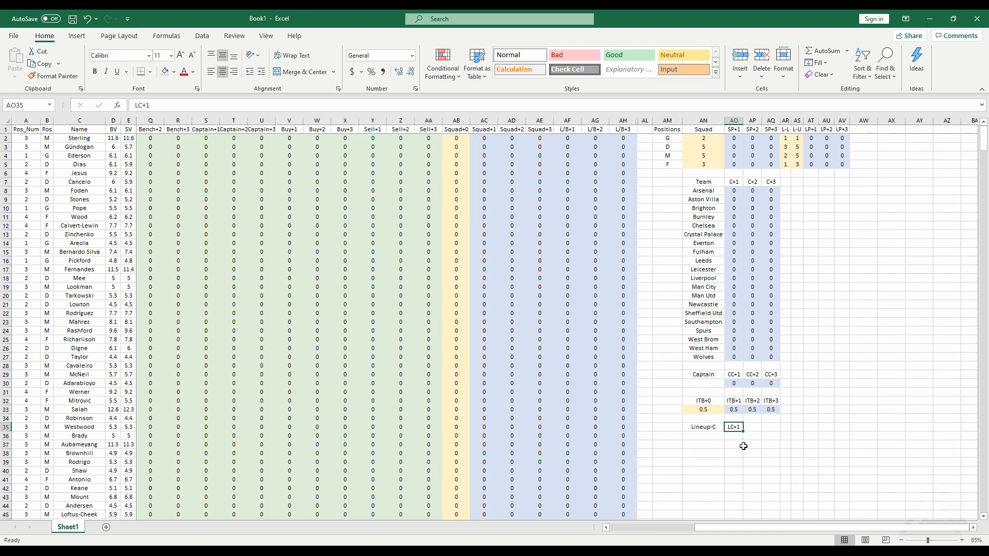
pyautogui.moveTo(743, 430); pyautogui.dragTo(780, 432)
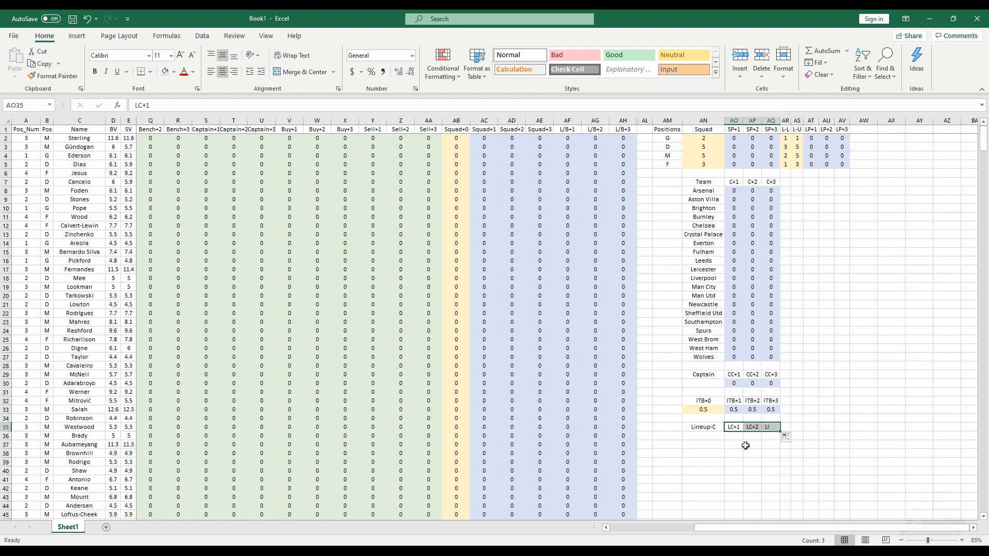
# - Total the Lineup+1 column in AO36 with the formula =SUM(M2:M669)
pyautogui.click(736, 437)
pyautogui.write('=su')
pyautogui.press('Tab')
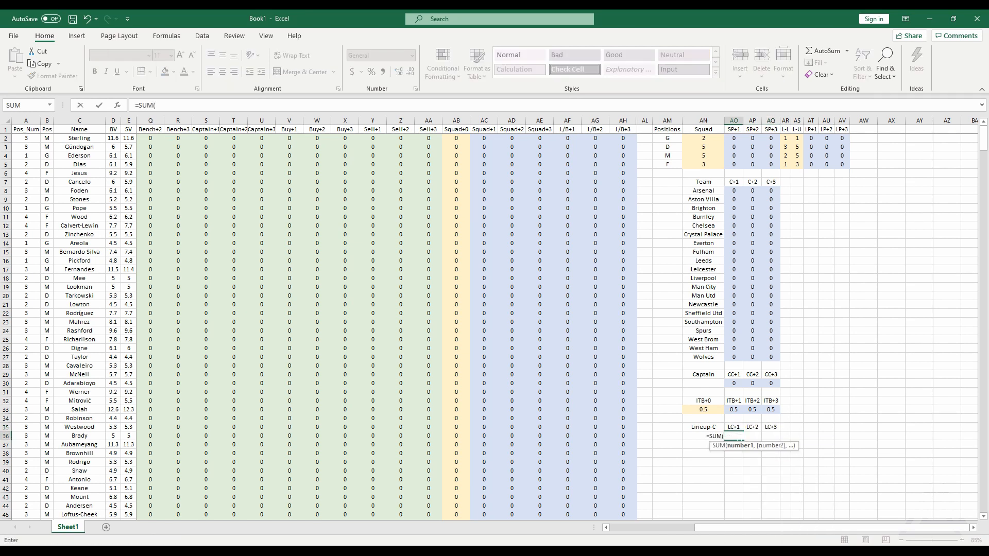
pyautogui.moveTo(753, 530); pyautogui.dragTo(721, 529)
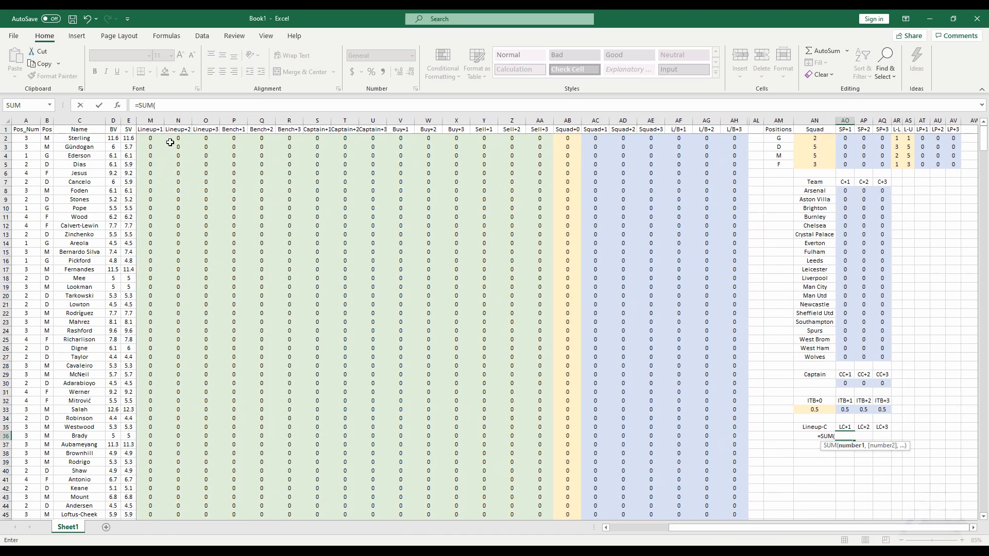
pyautogui.click(153, 138)
pyautogui.hotkey('ctrl', 'shift', 'Down')
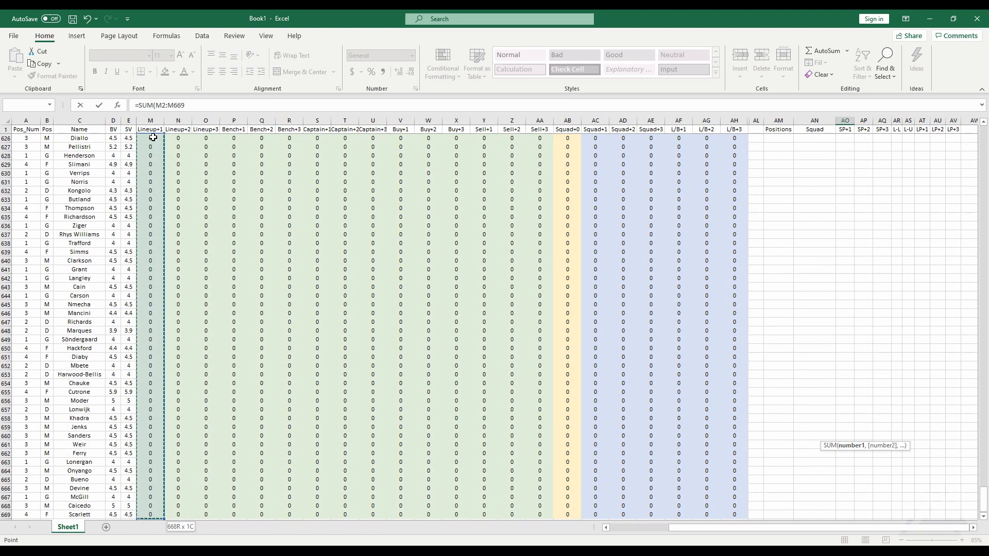
pyautogui.write(')')
pyautogui.press('Return')
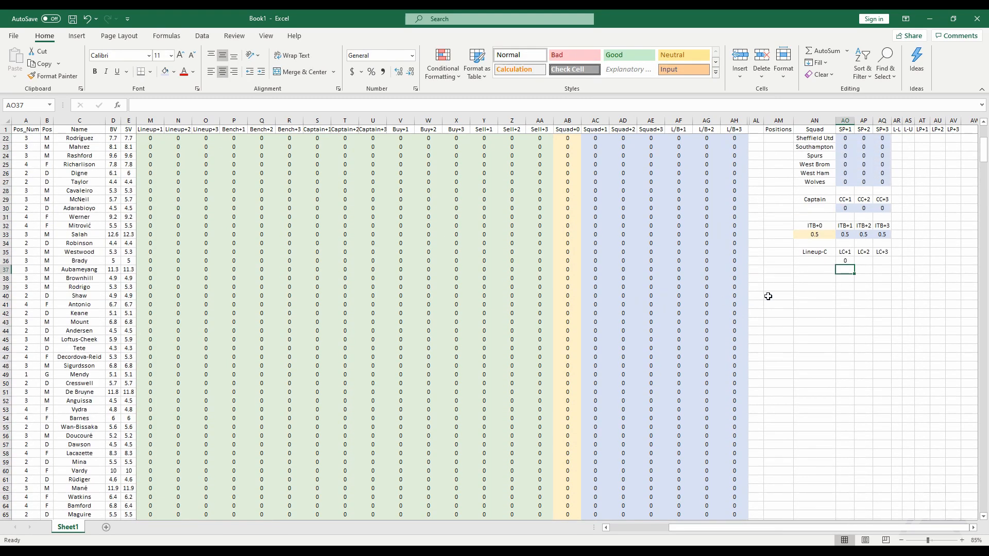
# - Fill the AO36 formula across to AQ36 and shade the three cells light blue
pyautogui.click(845, 287)
pyautogui.moveTo(853, 291); pyautogui.dragTo(882, 291)
pyautogui.scroll(3, 876, 320)
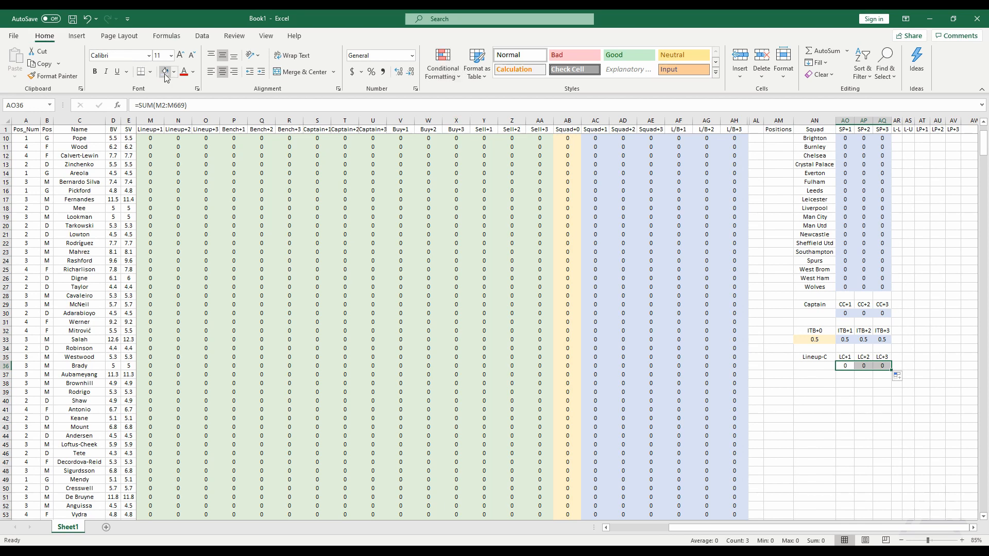
pyautogui.click(165, 75)
pyautogui.click(820, 378)
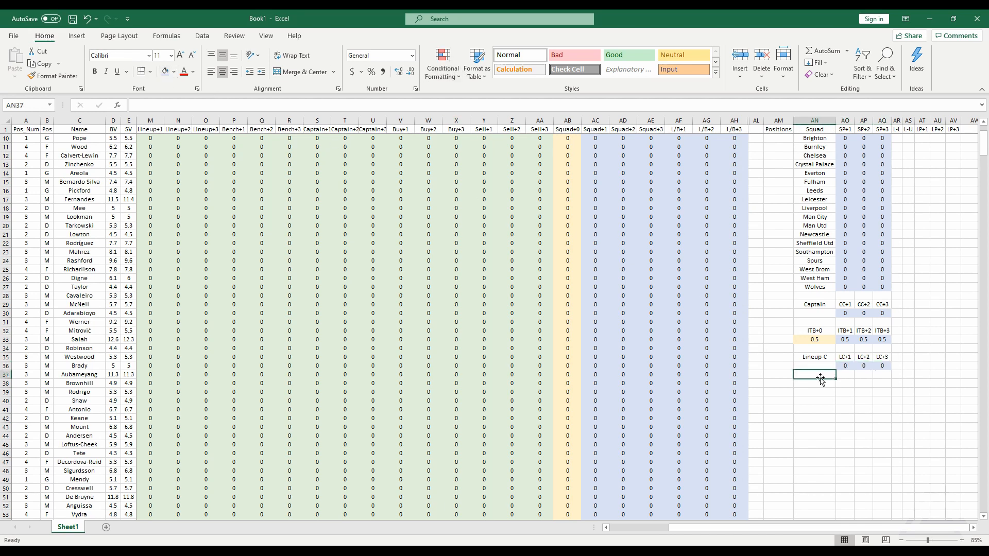
# - Change the label in AN35 to Lineup-Count
pyautogui.doubleClick(826, 358)
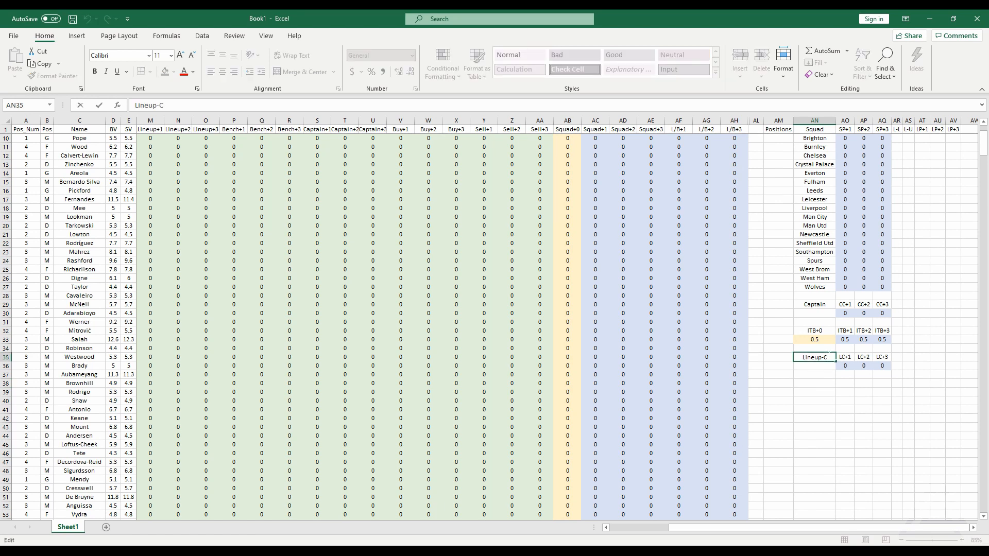
pyautogui.write('ount')
pyautogui.press('Return')
pyautogui.click(819, 379)
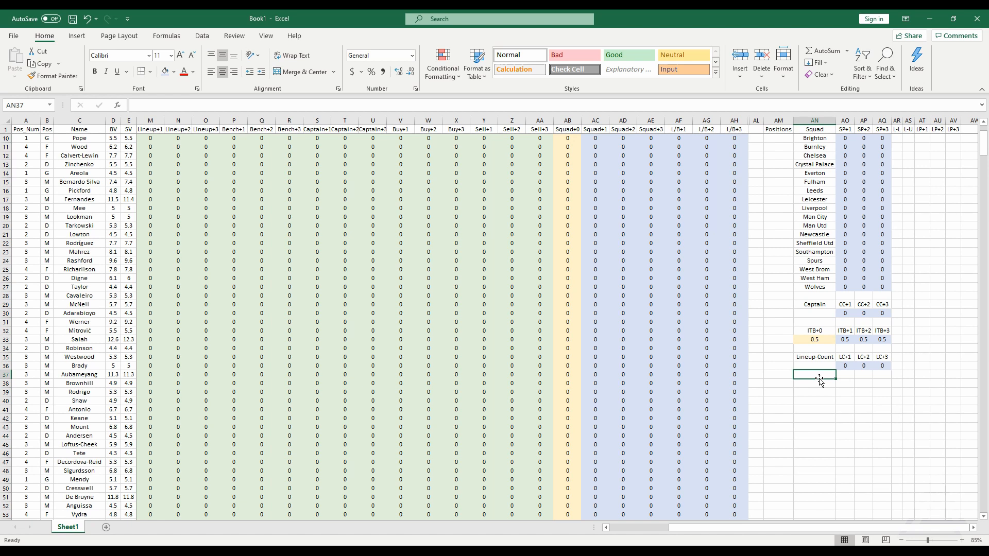
# - Enter the label Transfer-Count in AN38 and autofit the width of column AN
pyautogui.click(821, 383)
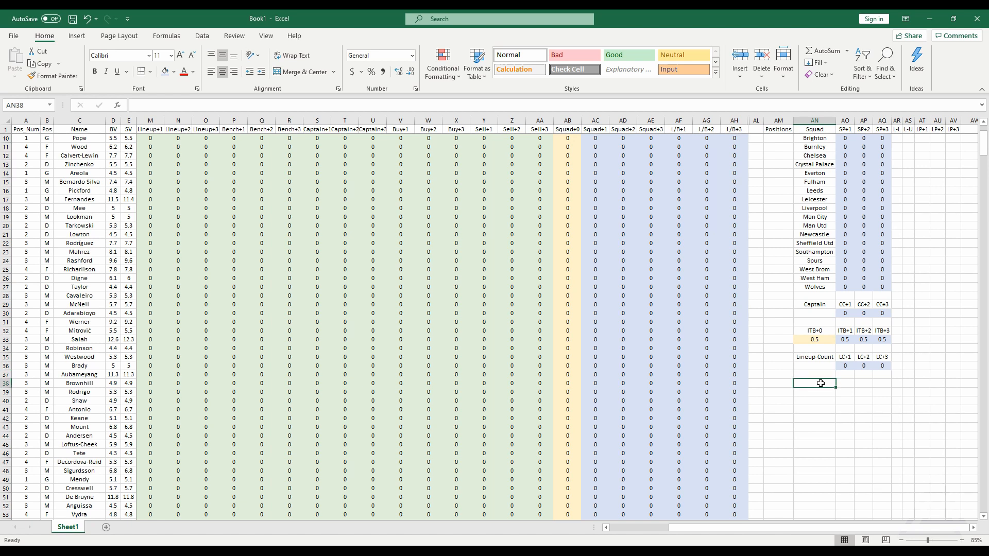
pyautogui.write('Transfer-C')
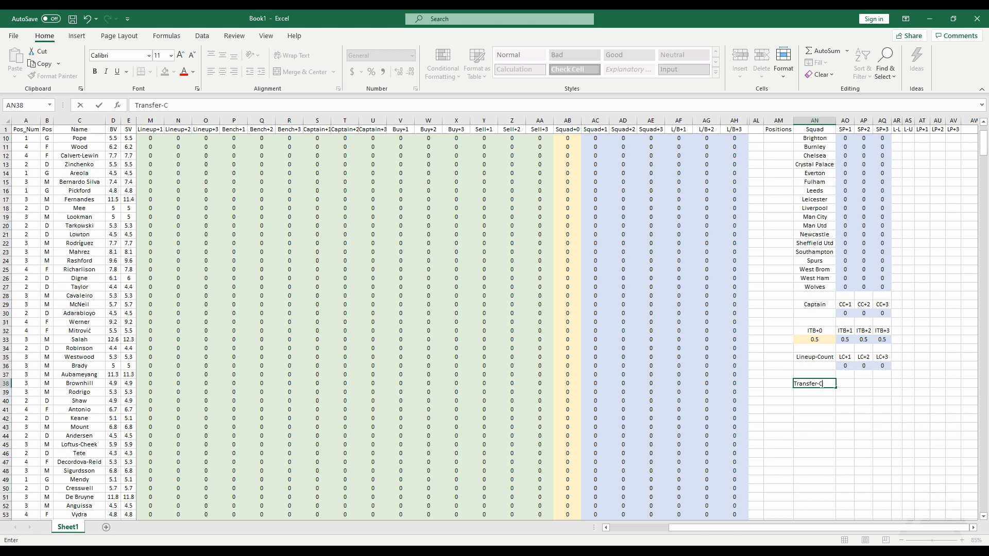
pyautogui.write('ount')
pyautogui.press('Return')
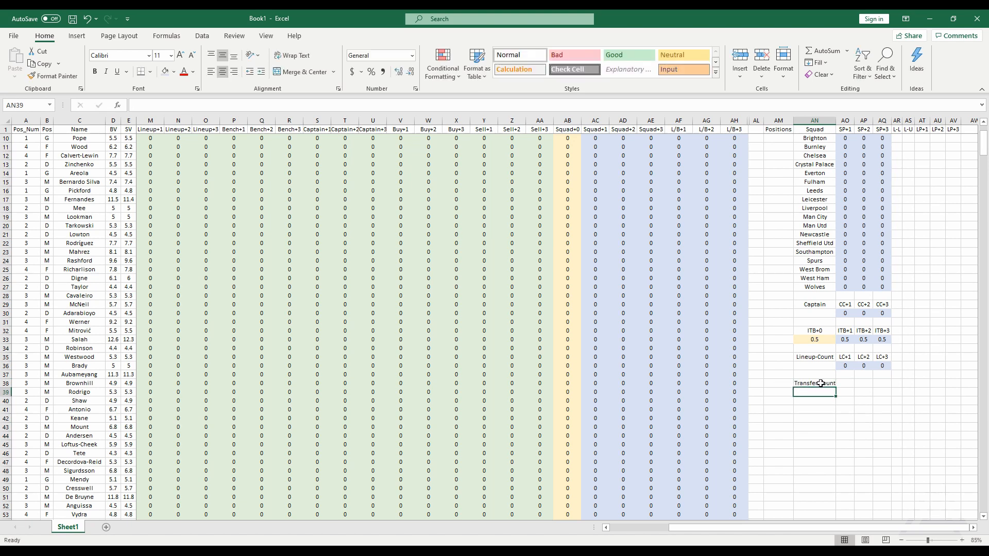
pyautogui.doubleClick(835, 119)
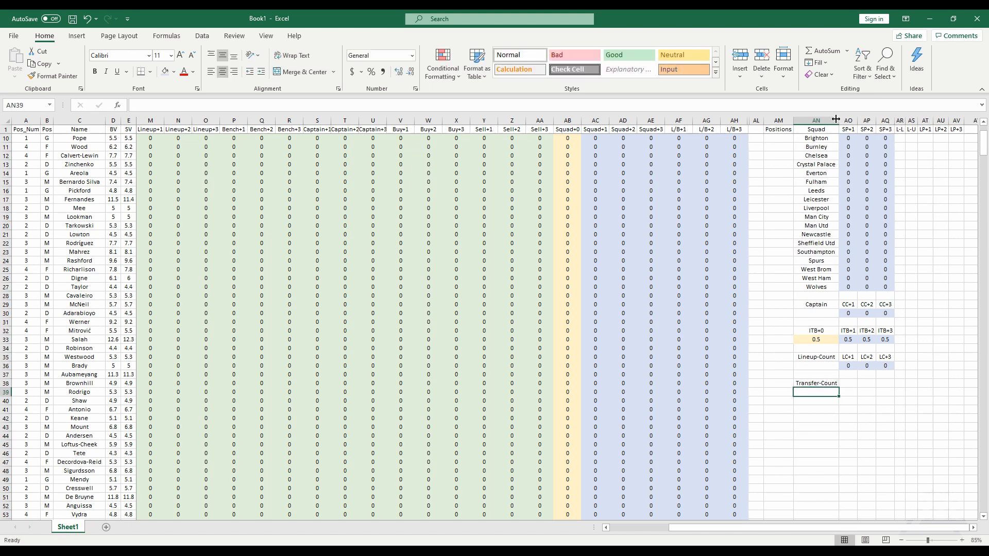
# - Add the headers TC+1 to TC+3 across AO38:AQ38 beside the Transfer-Count label
pyautogui.click(841, 383)
pyautogui.write('T')
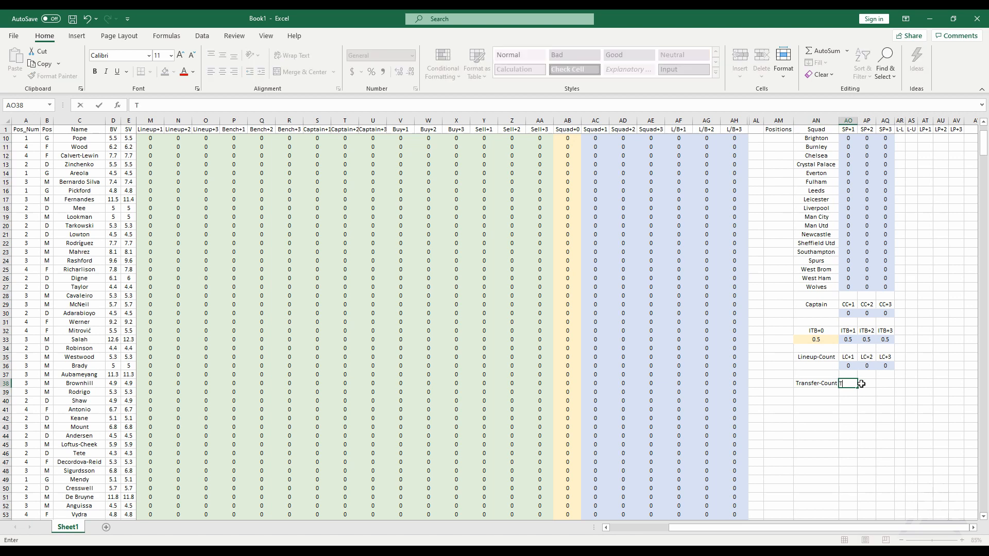
pyautogui.write('C+1')
pyautogui.hotkey('ctrl', 'Return')
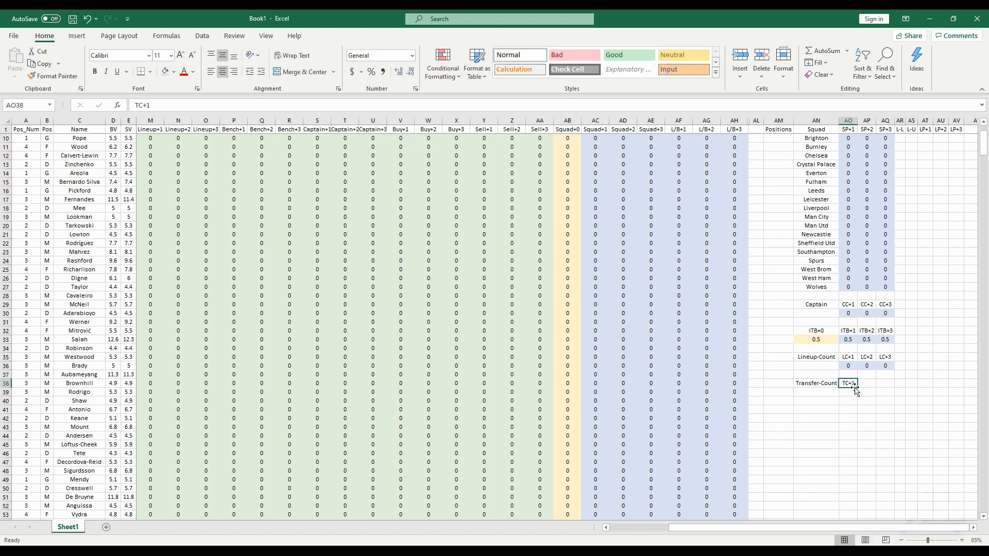
pyautogui.moveTo(857, 387); pyautogui.dragTo(894, 388)
# - Total the Buy+1 column in AO39 with the formula =SUM(V10:V669)
pyautogui.click(842, 394)
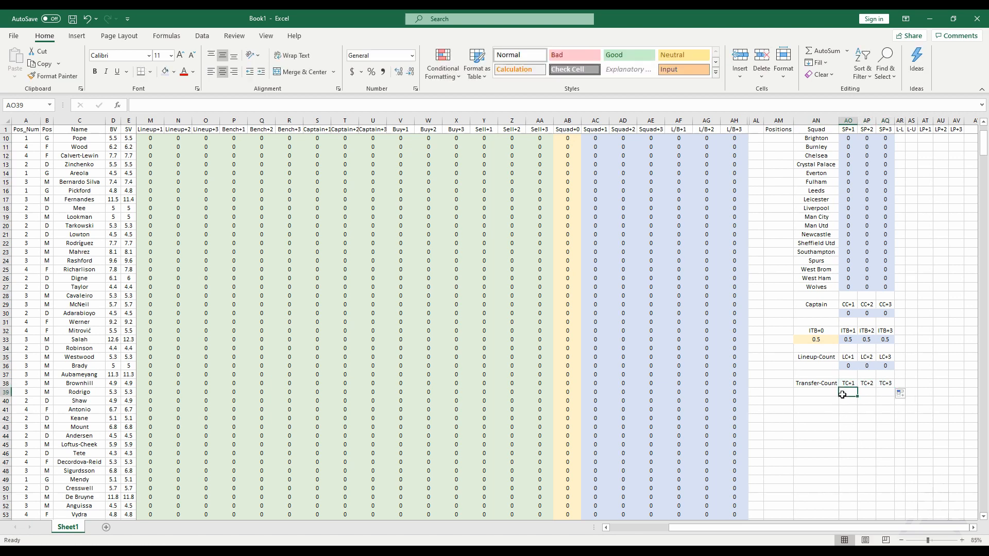
pyautogui.write('=SUM(')
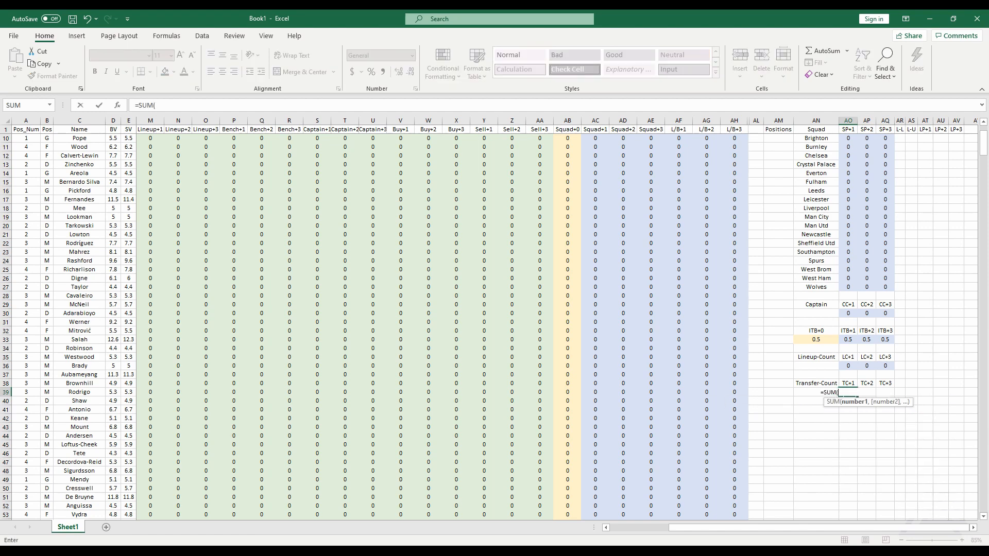
pyautogui.click(392, 139)
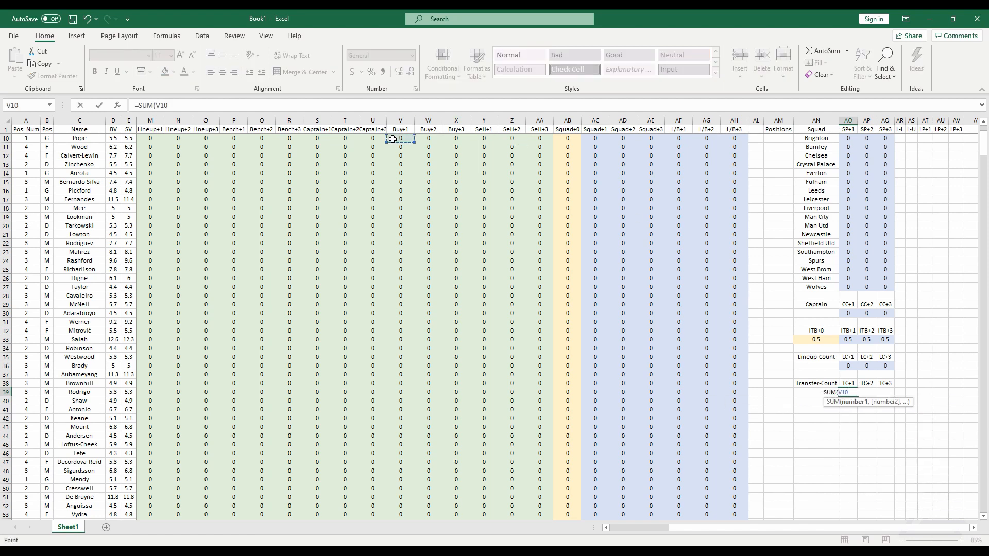
pyautogui.hotkey('ctrl', 'shift', 'Down')
pyautogui.write(')')
pyautogui.press('Return')
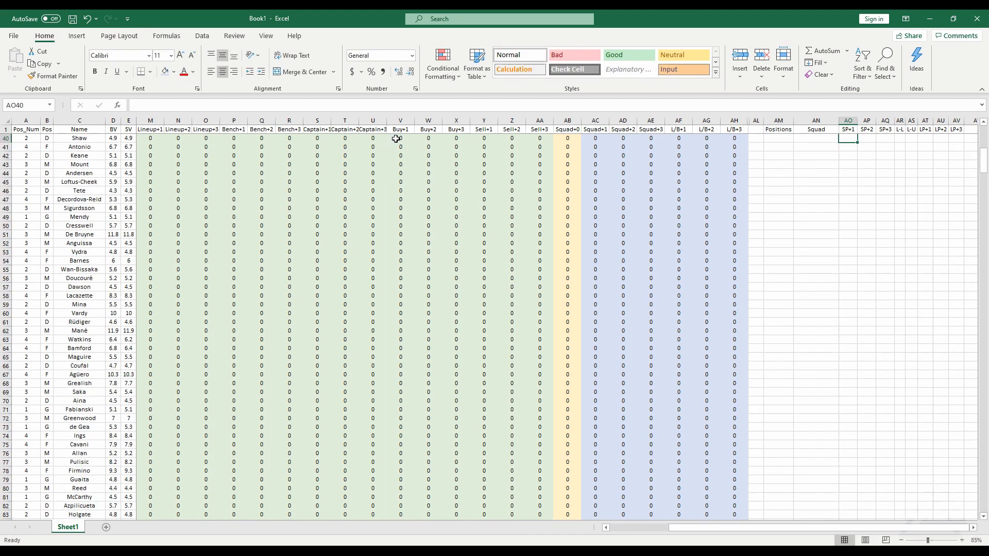
# - Correct the AO39 formula to start at row 2, as =SUM(V2:V669)
pyautogui.scroll(6, 798, 284)
pyautogui.click(846, 287)
pyautogui.scroll(1, 766, 322)
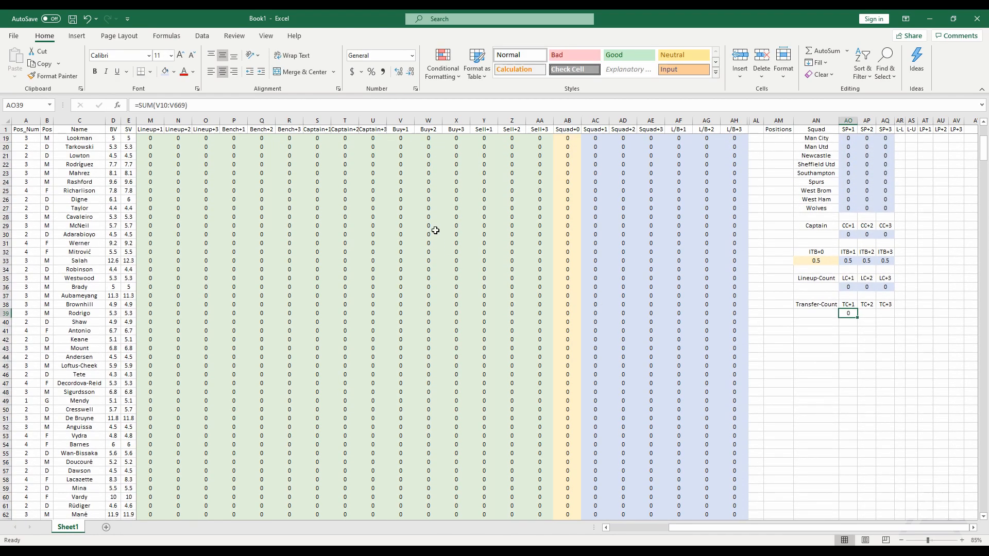
pyautogui.scroll(6, 437, 227)
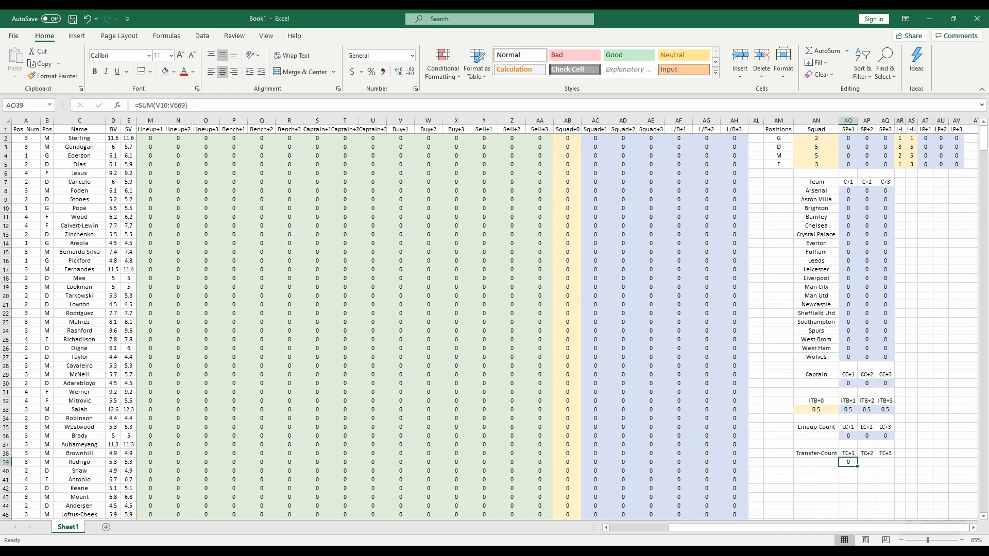
pyautogui.click(169, 105)
pyautogui.press('BackSpace')
pyautogui.press('BackSpace')
pyautogui.write('2')
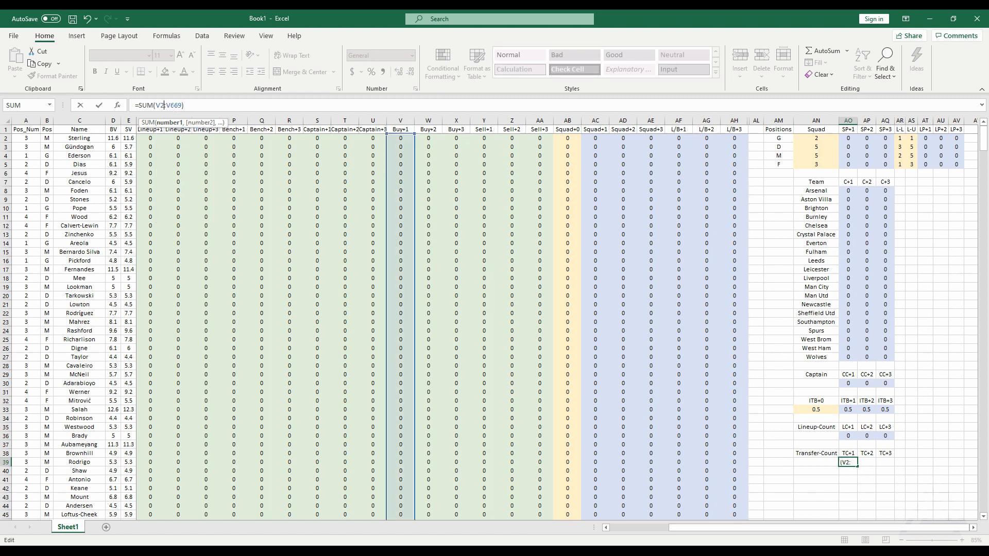
pyautogui.press('Return')
# - Fill the AO39 formula across to AQ39 and shade the three transfer count cells light blue
pyautogui.click(851, 462)
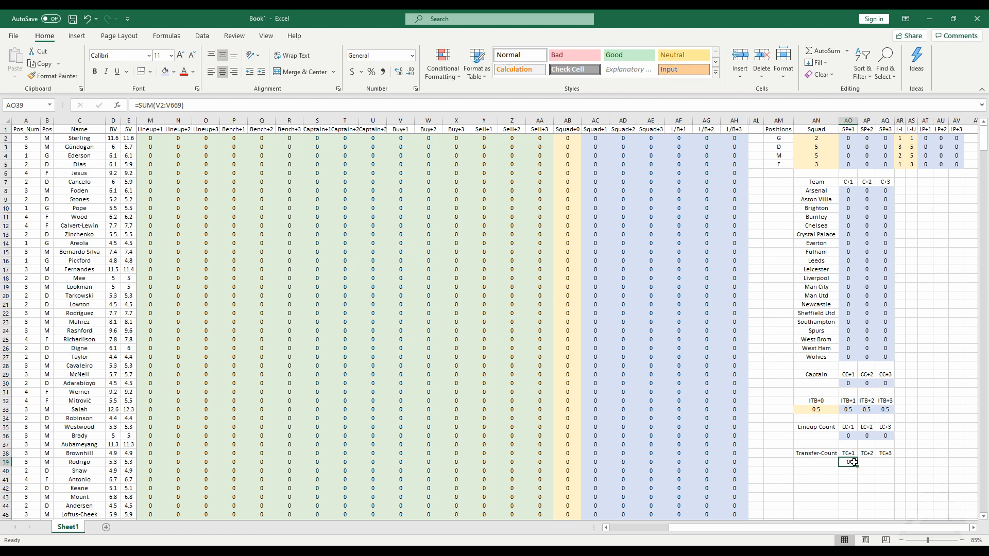
pyautogui.moveTo(854, 462); pyautogui.dragTo(886, 463)
pyautogui.click(887, 462)
pyautogui.doubleClick(887, 462)
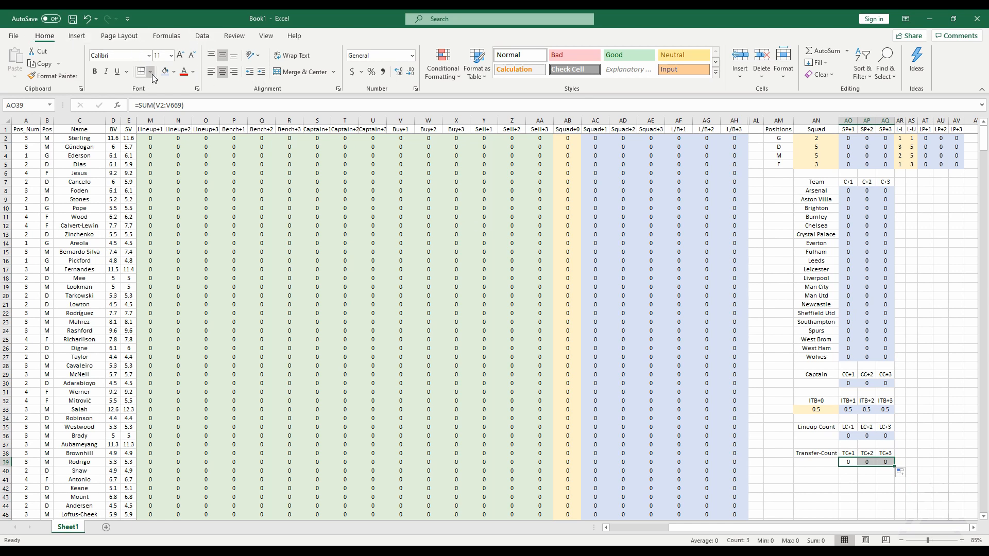
pyautogui.click(911, 462)
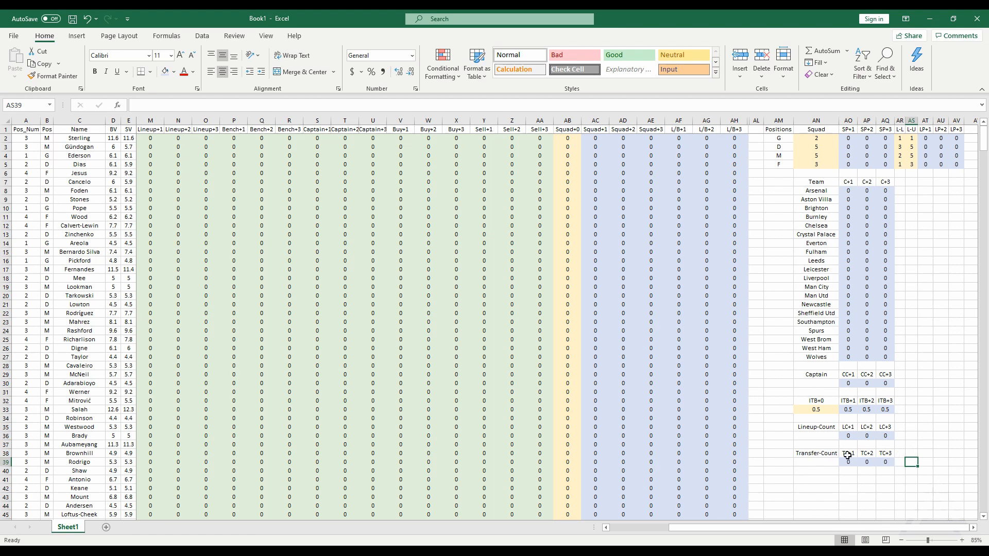
pyautogui.scroll(-1, 905, 440)
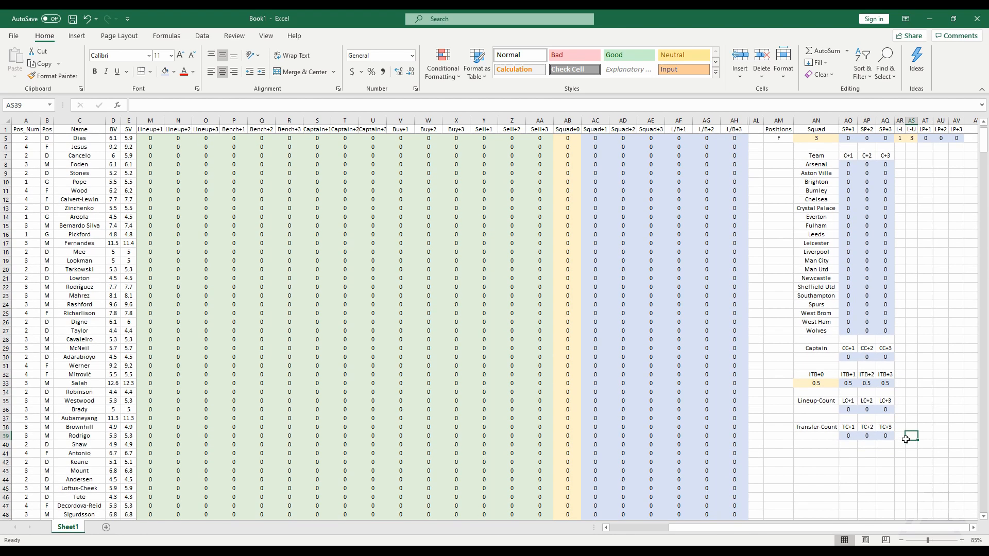
pyautogui.click(822, 455)
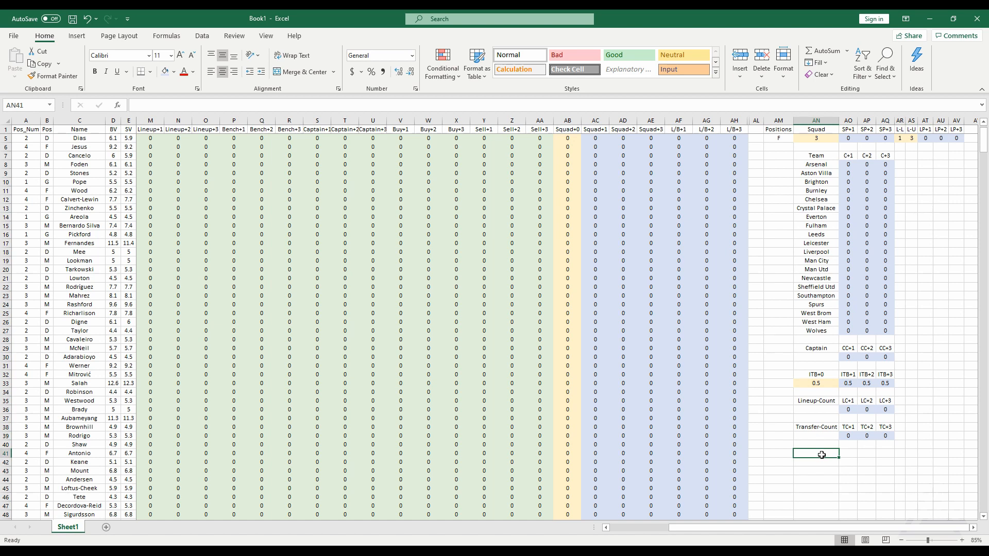
pyautogui.scroll(1, 819, 448)
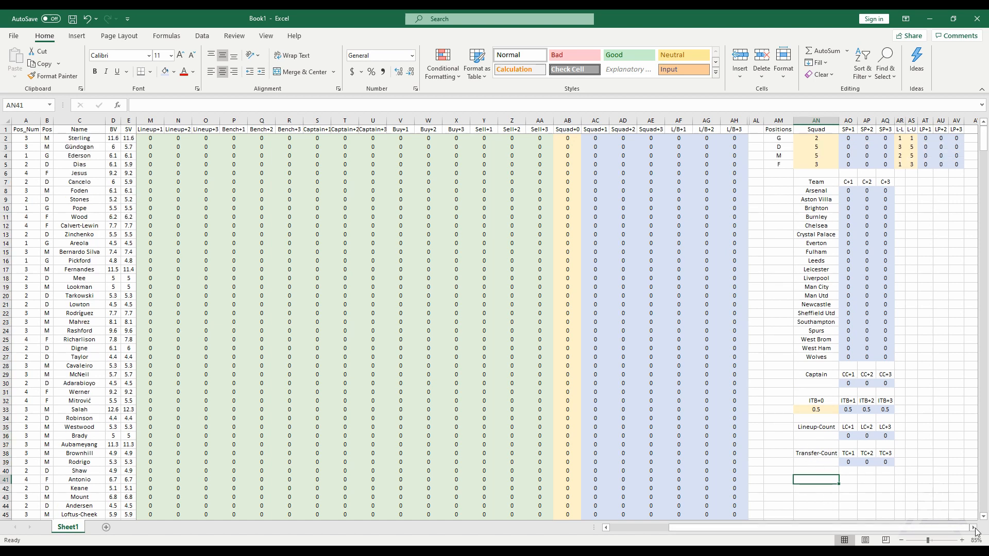
pyautogui.click(974, 528)
pyautogui.click(802, 181)
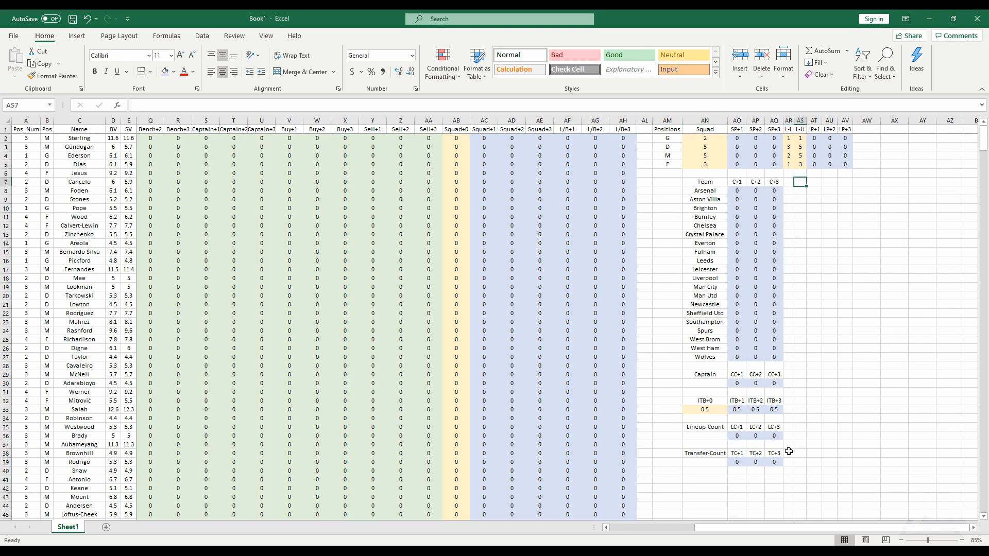
pyautogui.click(697, 480)
pyautogui.scroll(-4, 820, 463)
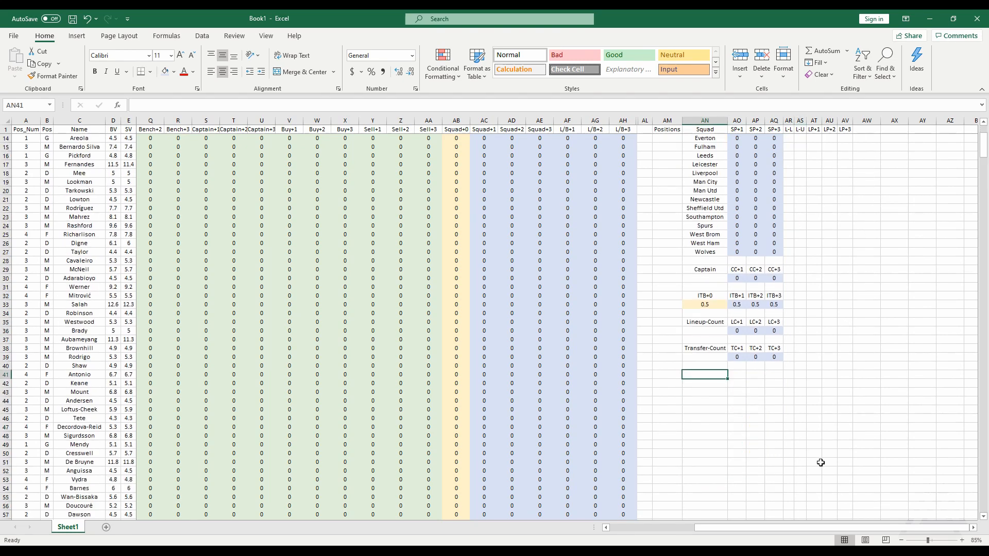
# - Label AN41 as Objective and add the headers XP+1 to XP+3 across AO41:AQ41
pyautogui.write('Objective')
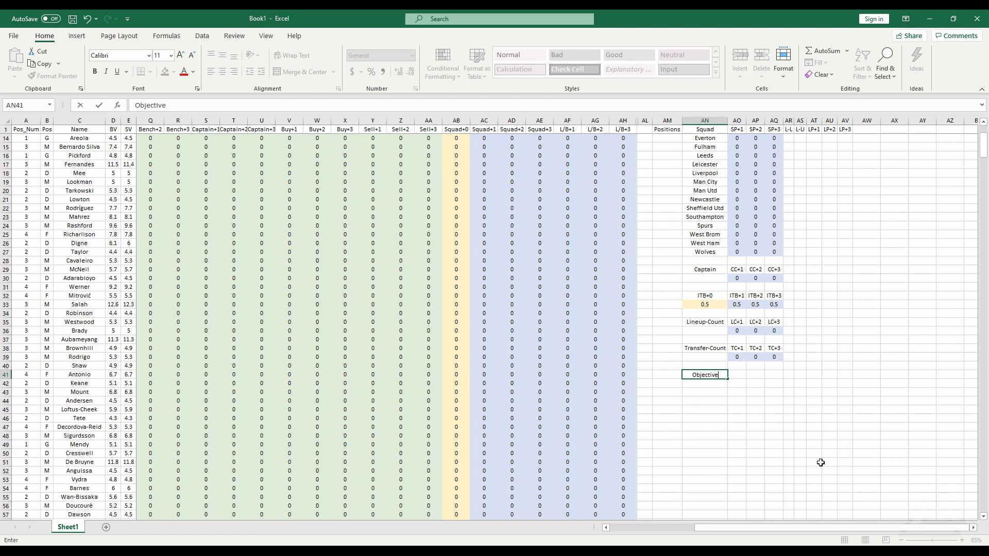
pyautogui.hotkey('ctrl', 'Return')
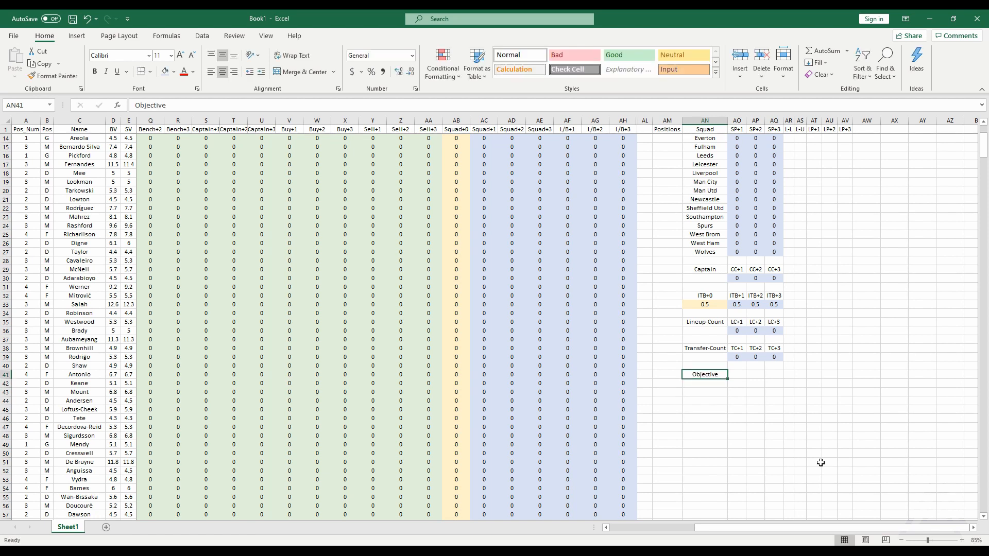
pyautogui.click(714, 382)
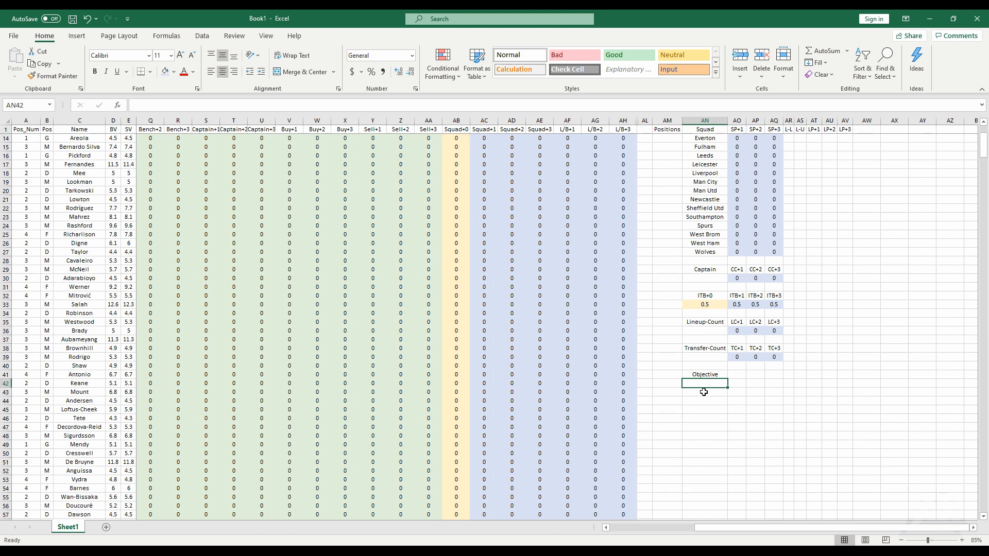
pyautogui.click(741, 375)
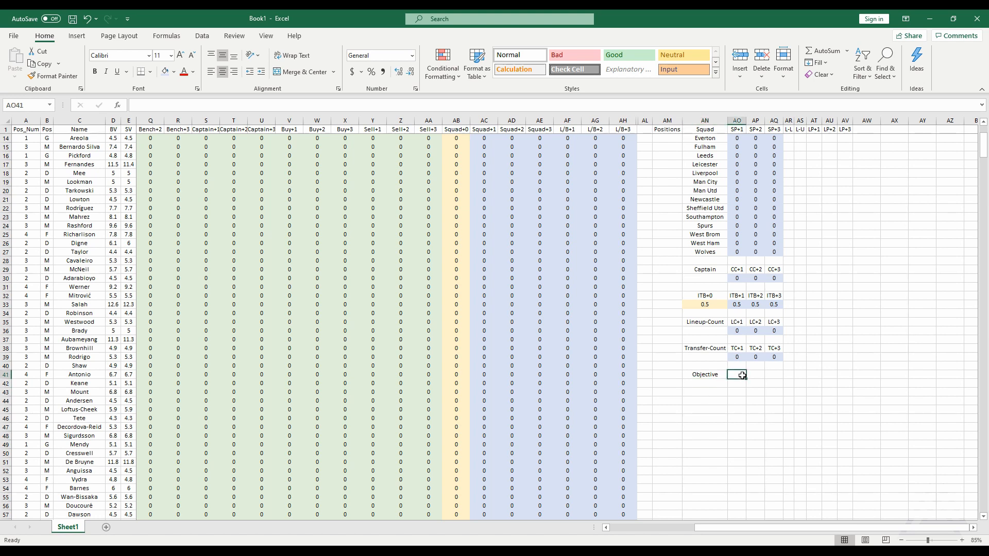
pyautogui.write('XP+1')
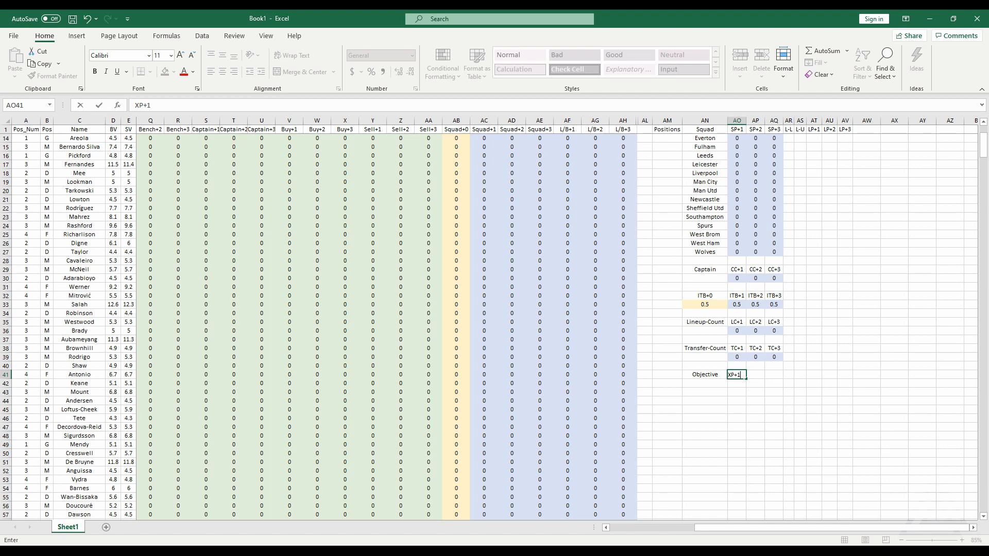
pyautogui.press('Return')
pyautogui.click(741, 376)
pyautogui.moveTo(746, 379); pyautogui.dragTo(778, 379)
# - Start a SUMPRODUCT formula in AO42 with the Lineup+1 range M2:M669 as its first array
pyautogui.click(736, 384)
pyautogui.scroll(1, 834, 398)
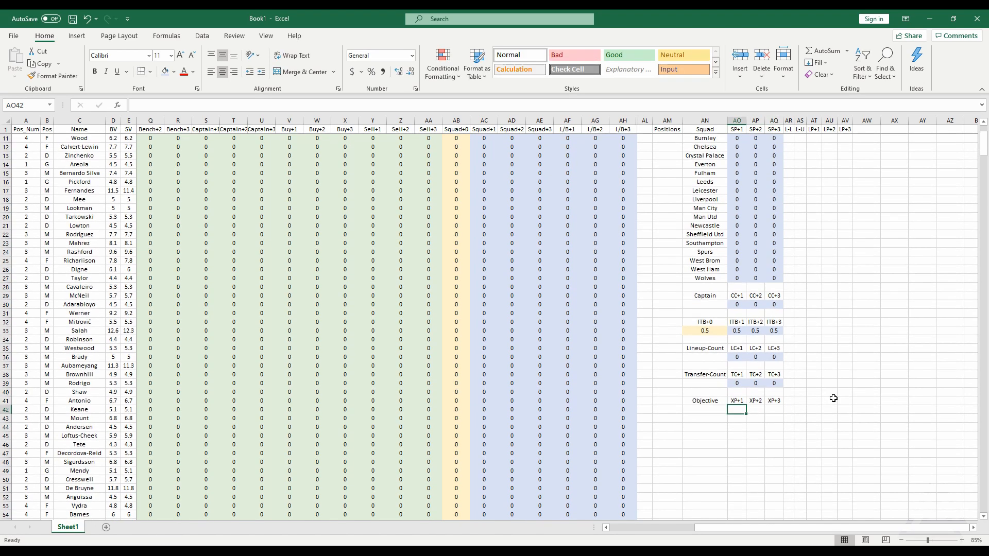
pyautogui.scroll(1, 833, 399)
pyautogui.scroll(2, 833, 399)
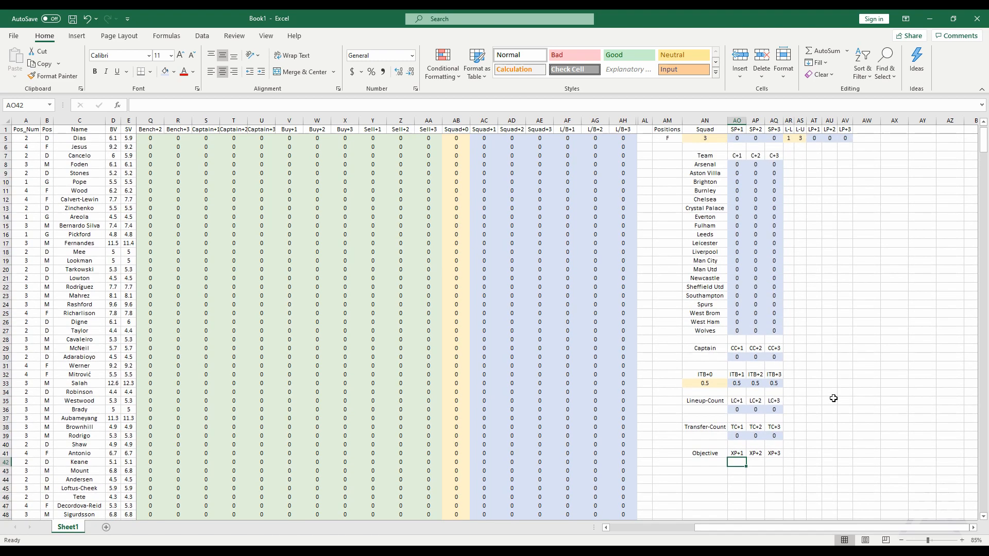
pyautogui.scroll(-3, 816, 427)
pyautogui.write('=')
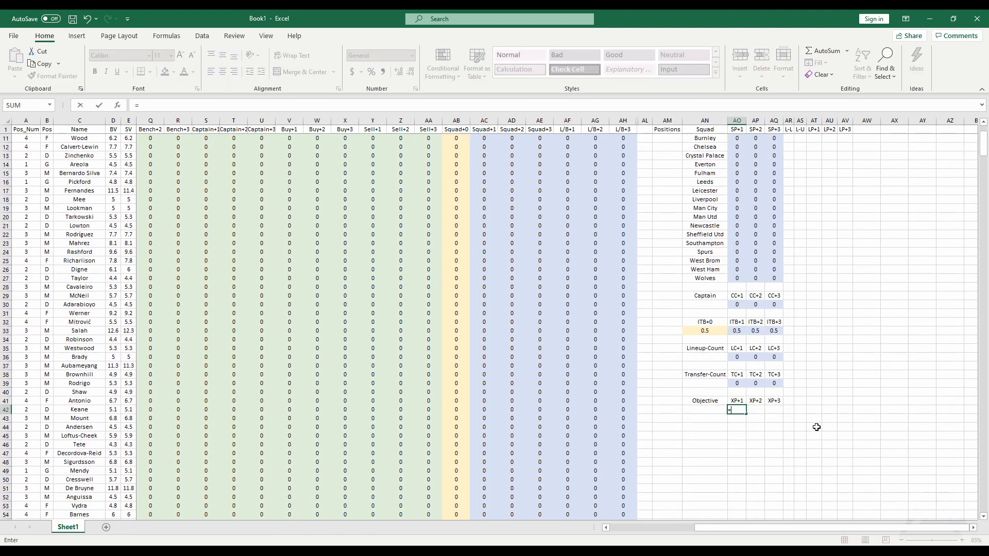
pyautogui.write('SUMPRODUC')
pyautogui.press('Tab')
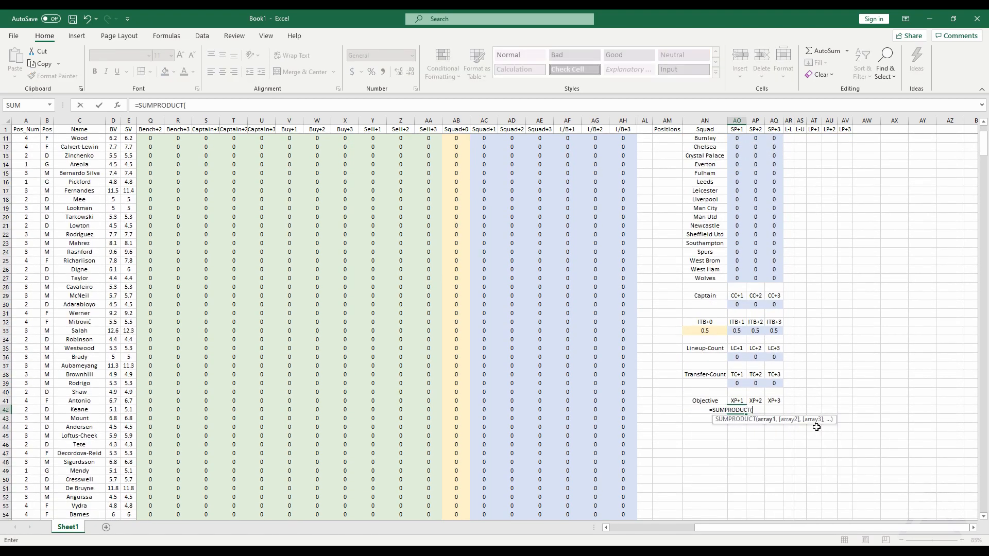
pyautogui.scroll(3, 579, 397)
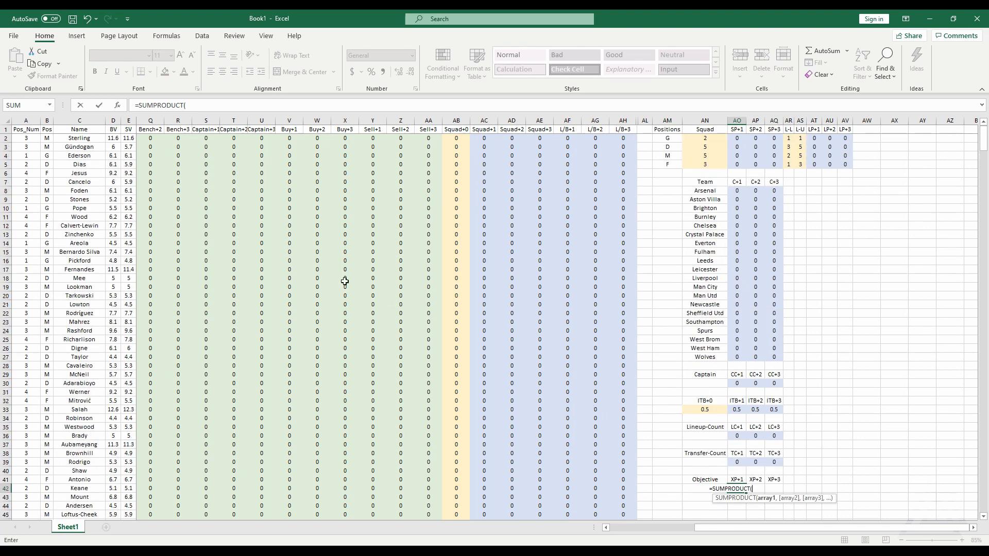
pyautogui.click(606, 527)
pyautogui.click(606, 528)
pyautogui.click(606, 527)
pyautogui.click(606, 528)
pyautogui.click(606, 528)
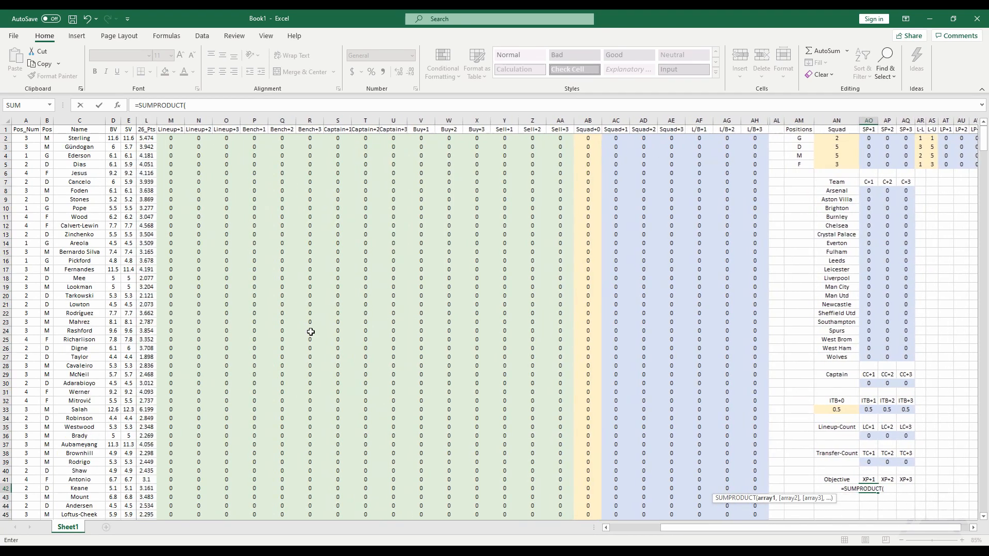
pyautogui.click(171, 138)
pyautogui.hotkey('ctrl', 'shift', 'Down')
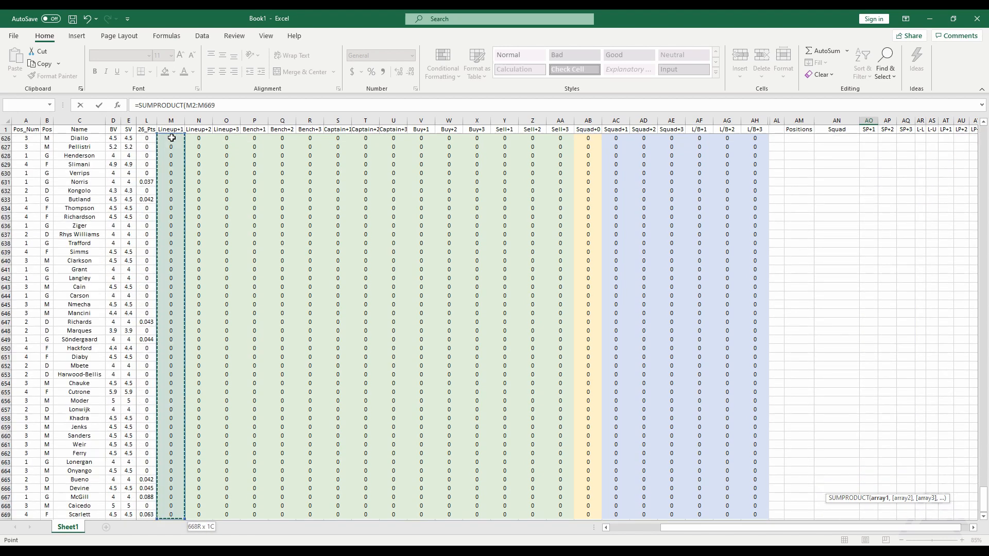
pyautogui.write(',')
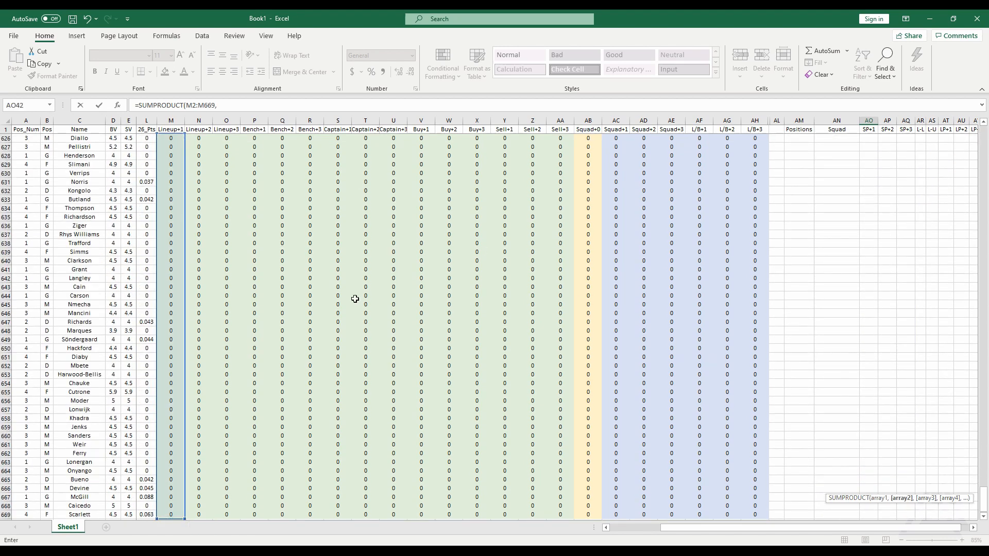
# - Complete the AO42 formula with the 24_Pts range H2:H669 as the second array
pyautogui.moveTo(847, 527); pyautogui.dragTo(804, 529)
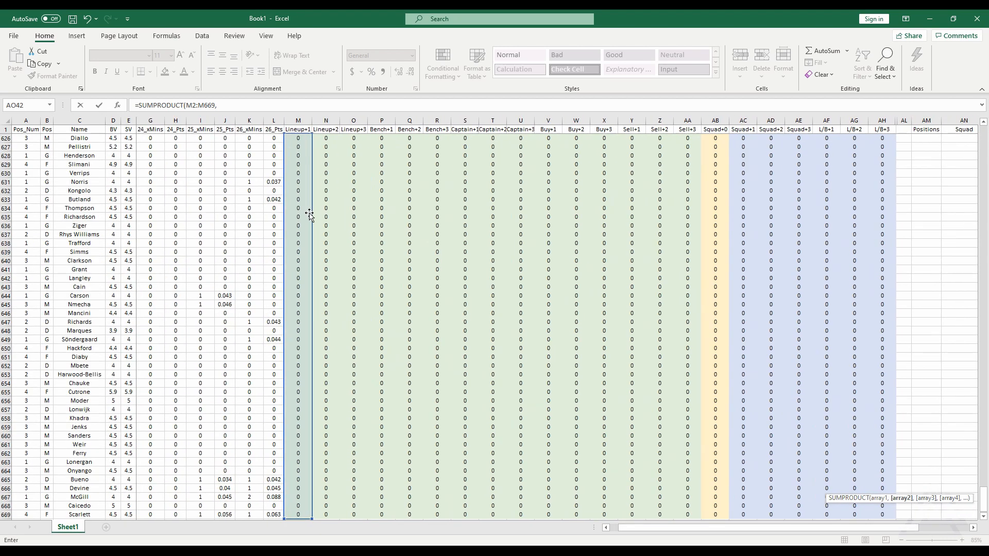
pyautogui.scroll(11, 232, 177)
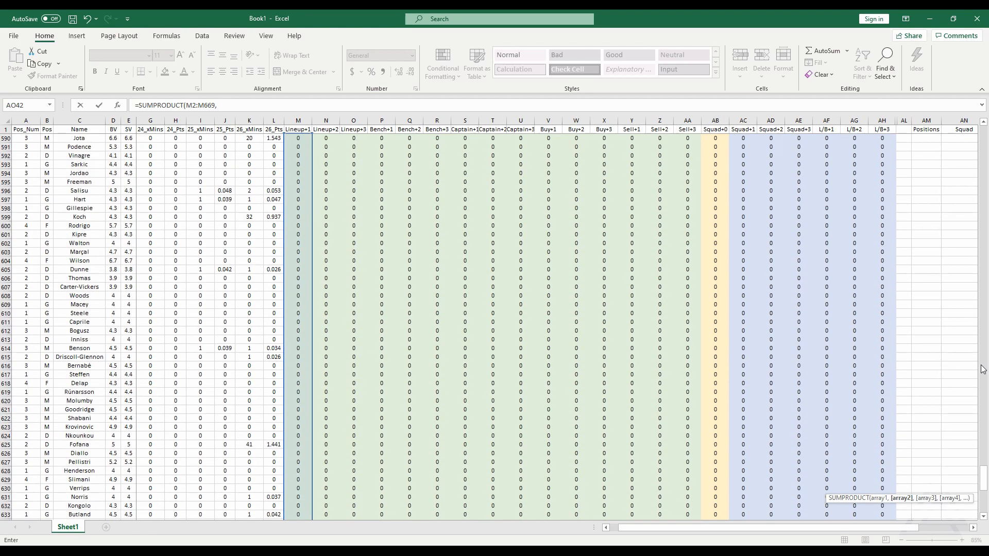
pyautogui.moveTo(983, 479); pyautogui.dragTo(987, 126)
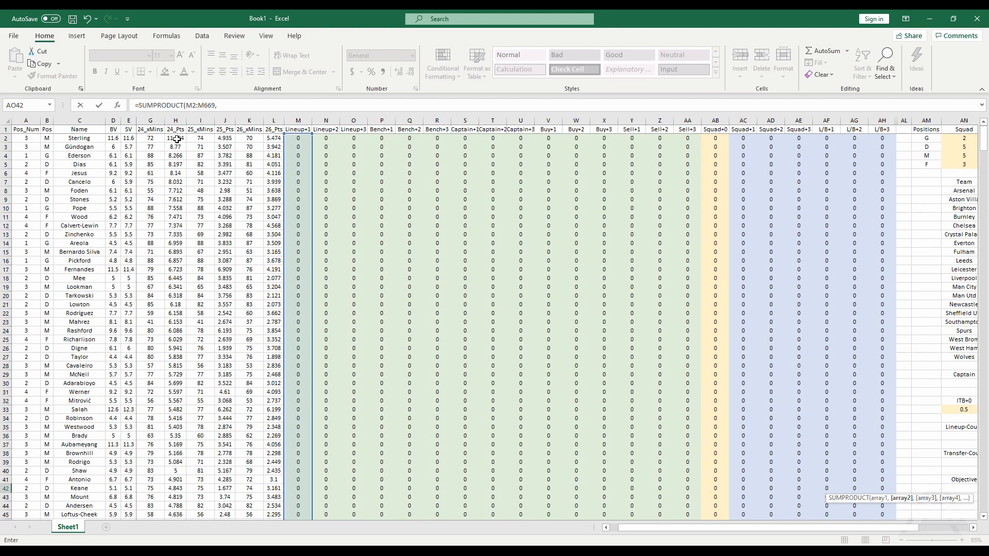
pyautogui.click(178, 139)
pyautogui.hotkey('ctrl', 'shift', 'Down')
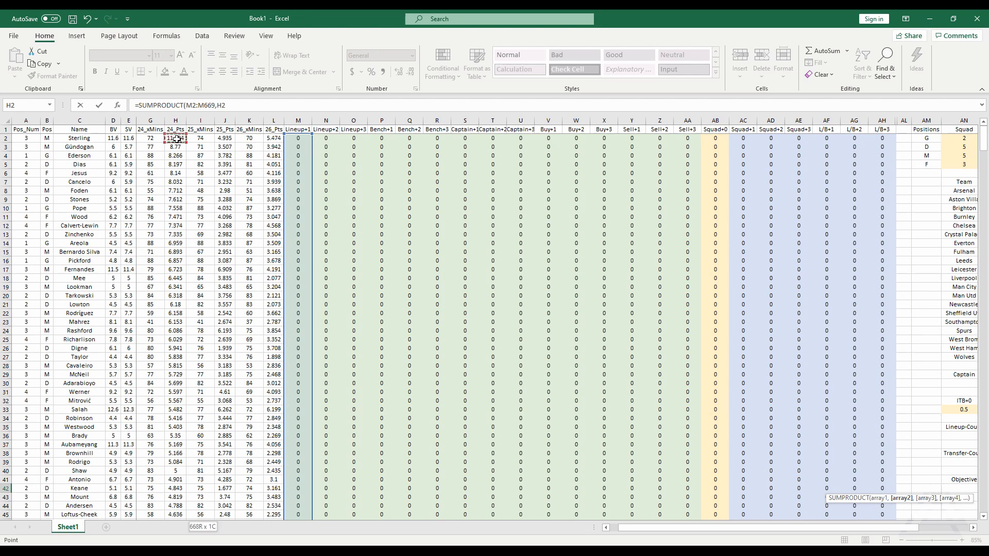
pyautogui.write(')')
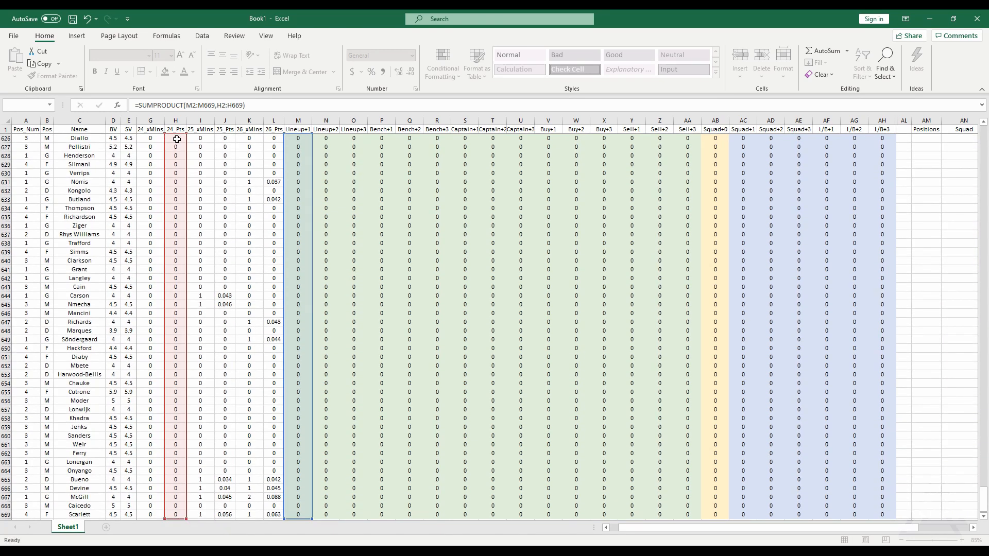
pyautogui.press('Return')
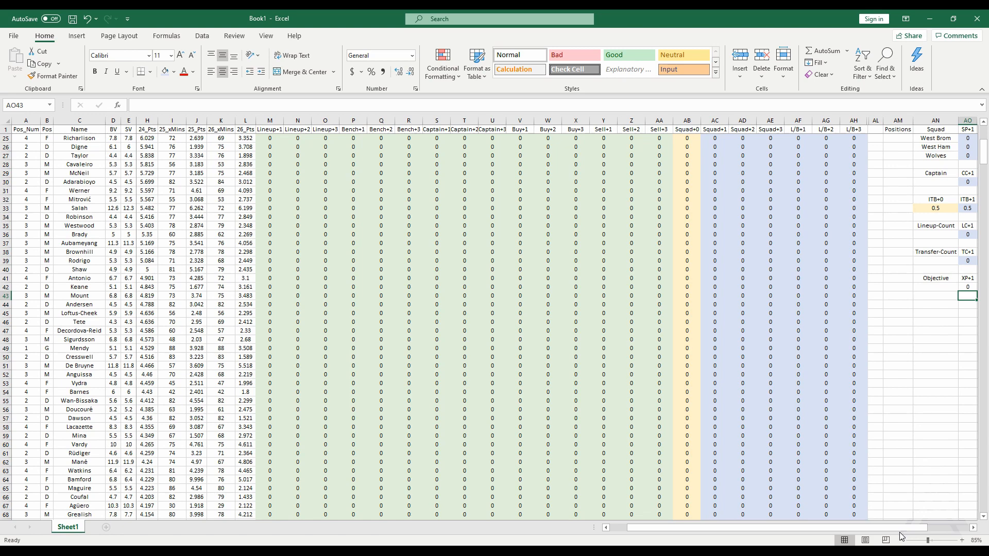
# - Fill the AO42 expected points formula across to AQ42
pyautogui.moveTo(902, 528); pyautogui.dragTo(935, 528)
pyautogui.click(871, 290)
pyautogui.scroll(3, 833, 379)
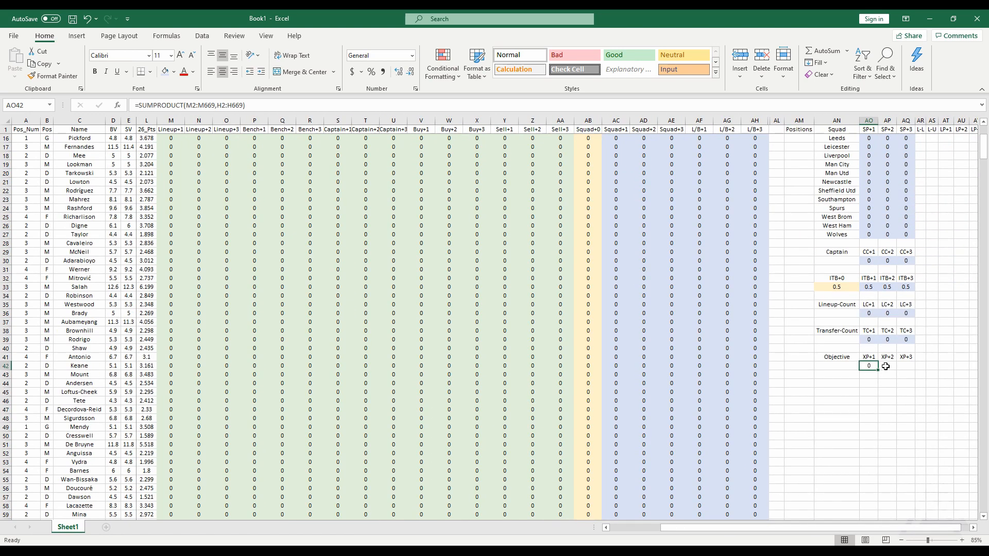
pyautogui.moveTo(877, 369); pyautogui.dragTo(915, 370)
pyautogui.scroll(1, 876, 391)
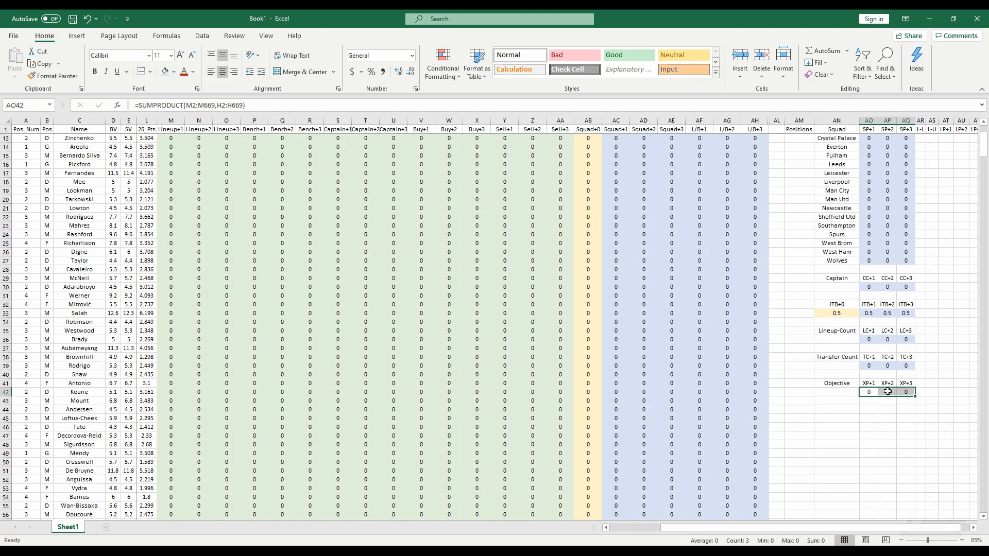
# - Correct the AP42 formula to use the 25_Pts column, as =SUMPRODUCT(N2:N669,J2:J669)
pyautogui.doubleClick(887, 392)
pyautogui.scroll(4, 439, 405)
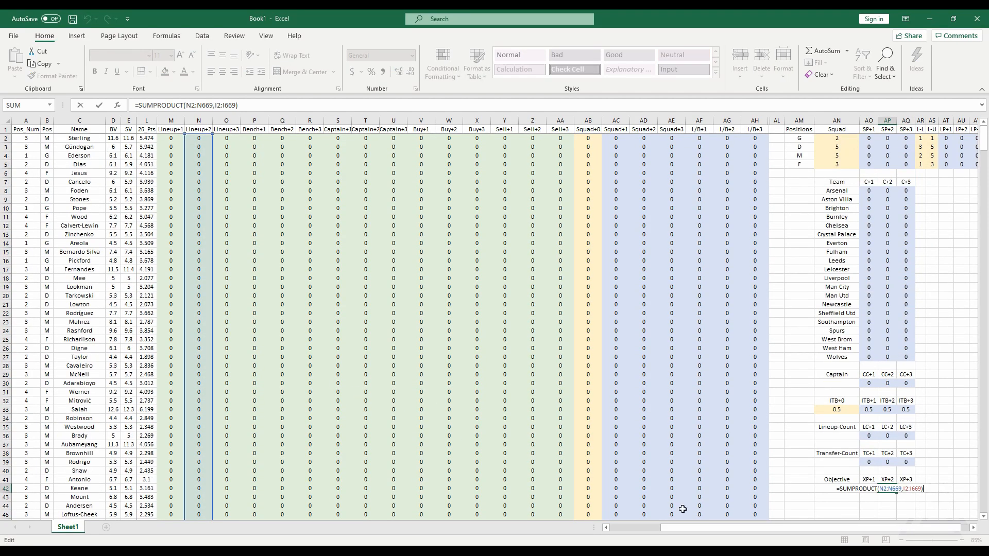
pyautogui.moveTo(671, 528); pyautogui.dragTo(581, 521)
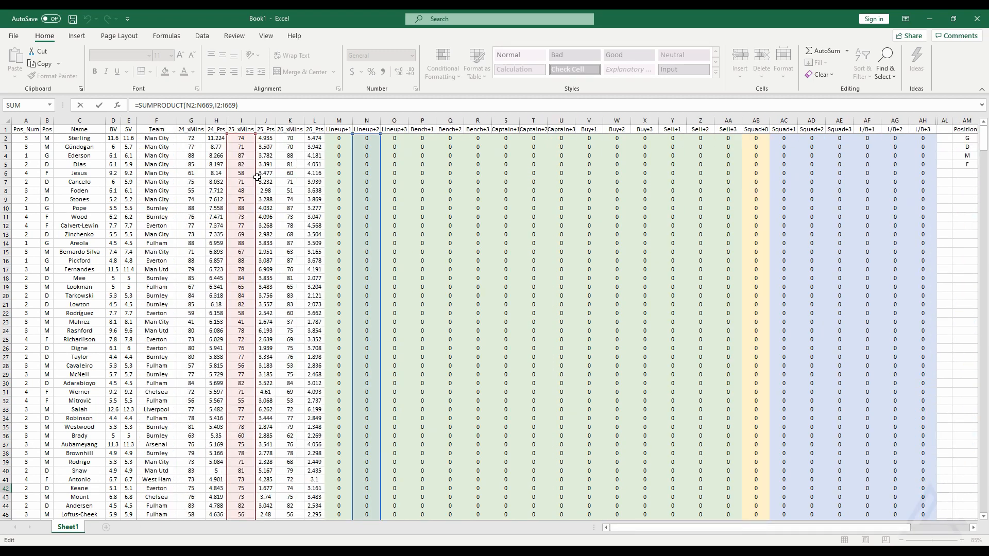
pyautogui.moveTo(256, 177); pyautogui.dragTo(271, 179)
pyautogui.press('Return')
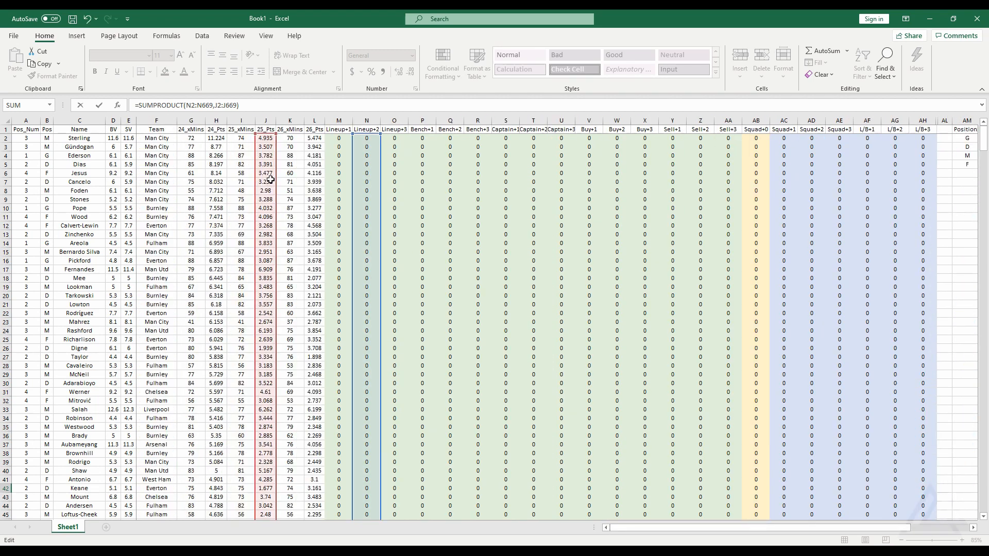
# - Move the AQ42 formula's points range to the 26_Pts column and shade AO42:AQ42 light blue
pyautogui.press('Up')
pyautogui.press('Right')
pyautogui.press('F2')
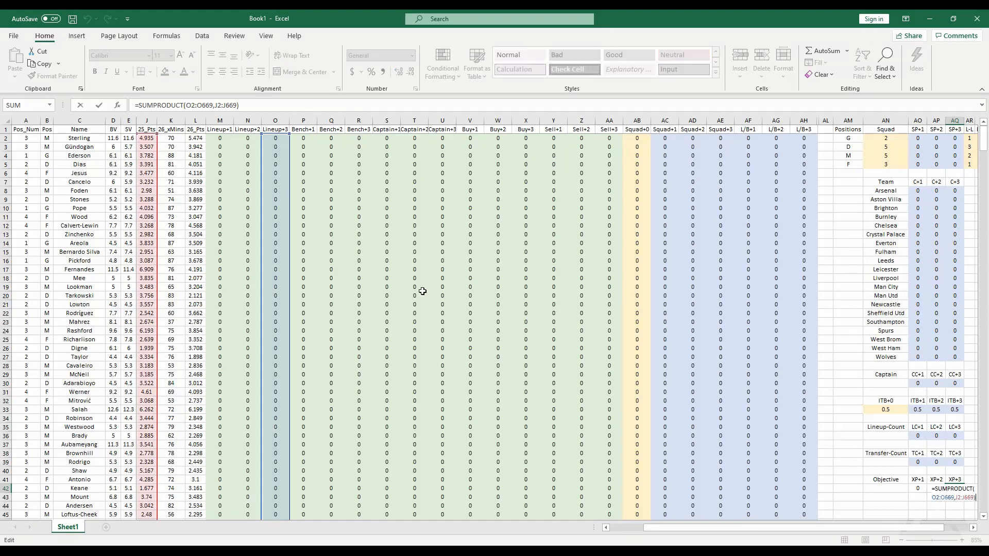
pyautogui.moveTo(157, 162); pyautogui.dragTo(206, 150)
pyautogui.press('Return')
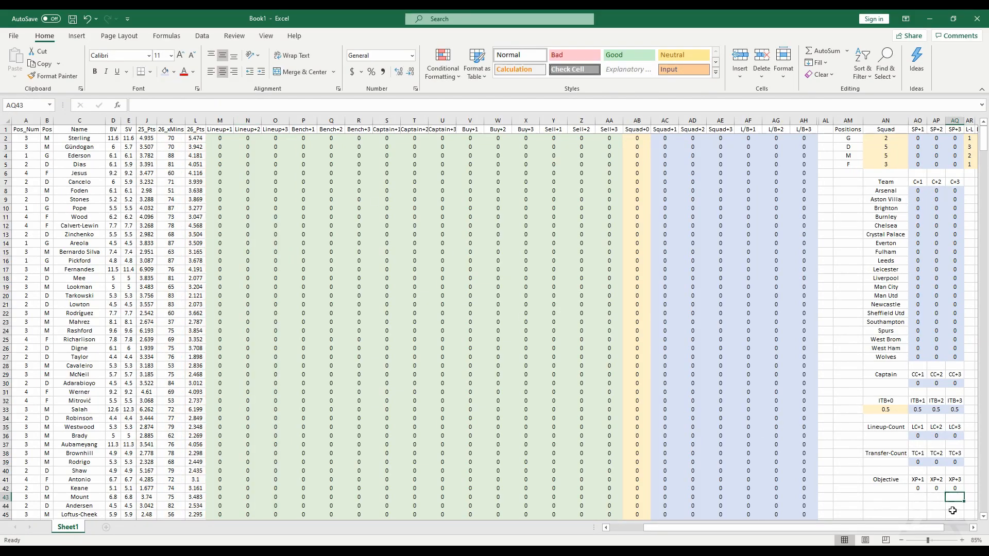
pyautogui.moveTo(919, 489); pyautogui.dragTo(954, 489)
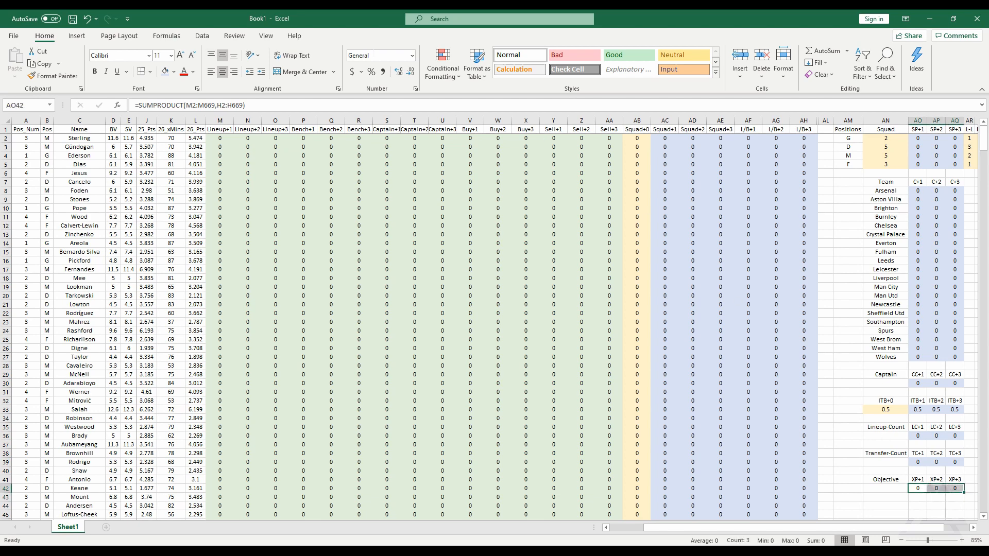
# - Total the three gameweek expected points in AN42 with the formula =SUM(AO42:AQ42)
pyautogui.click(888, 487)
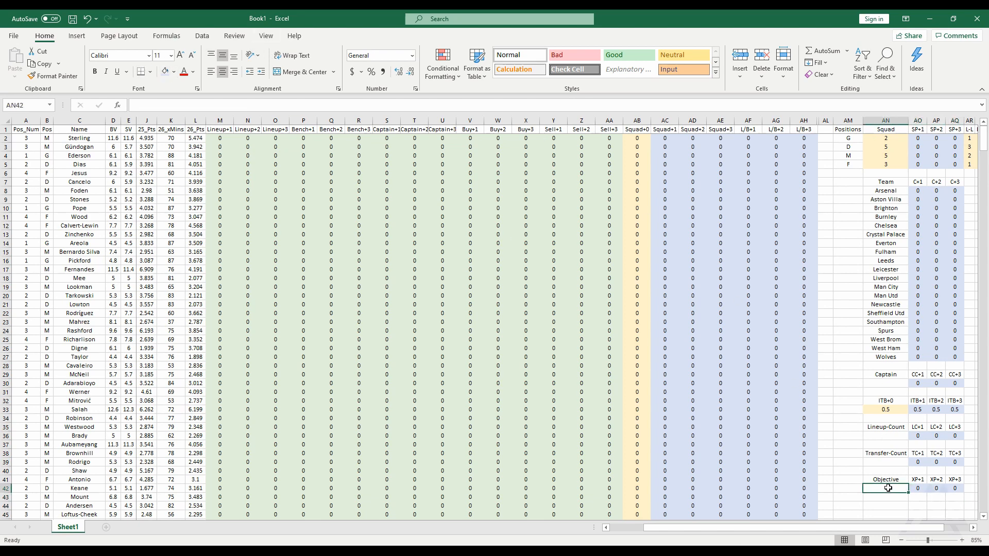
pyautogui.write('=SUM(')
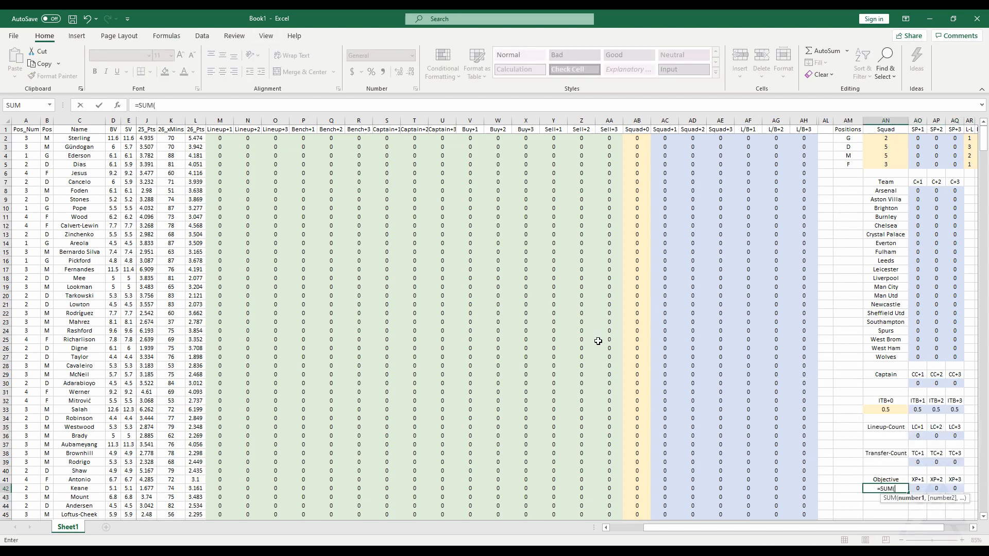
pyautogui.click(973, 528)
pyautogui.click(973, 528)
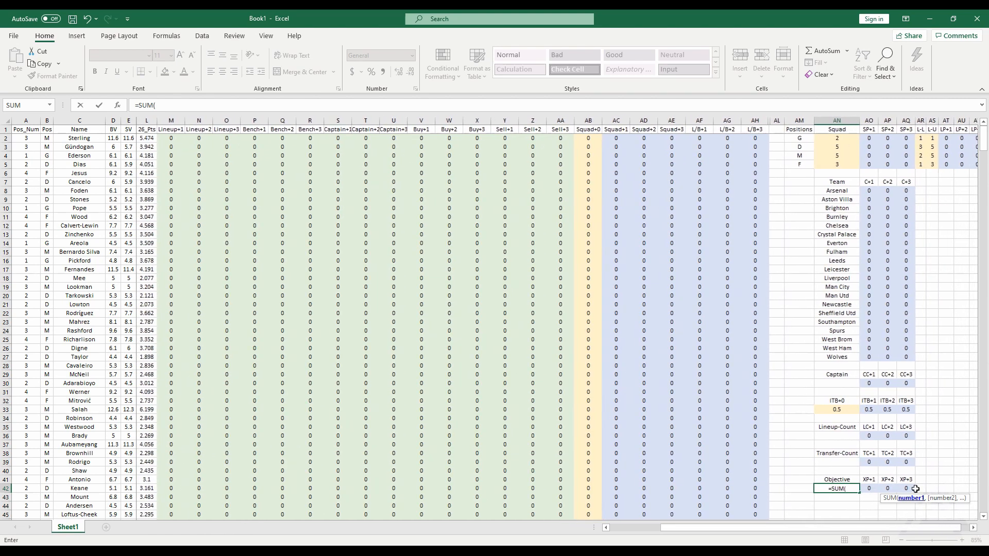
pyautogui.moveTo(869, 489); pyautogui.dragTo(902, 488)
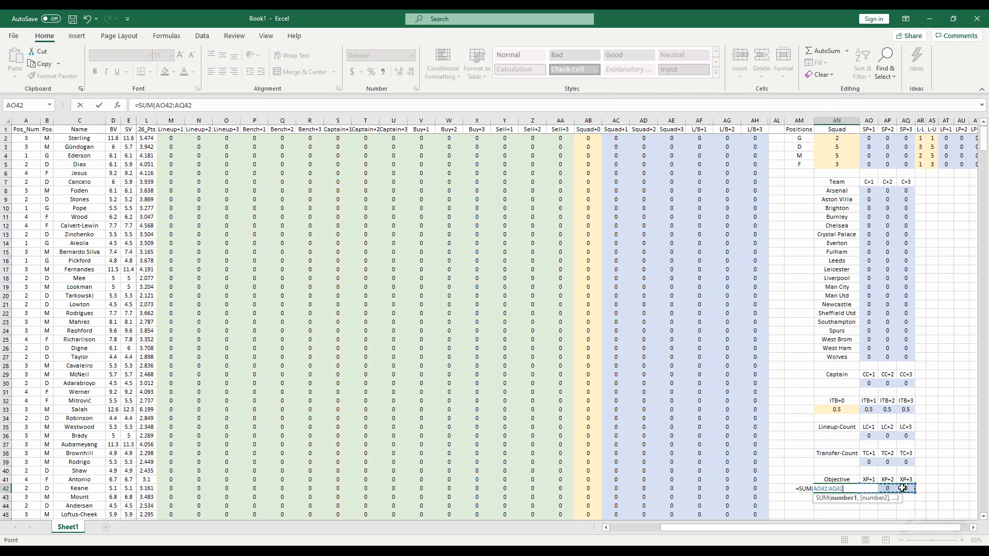
pyautogui.hotkey('ctrl', 'Return')
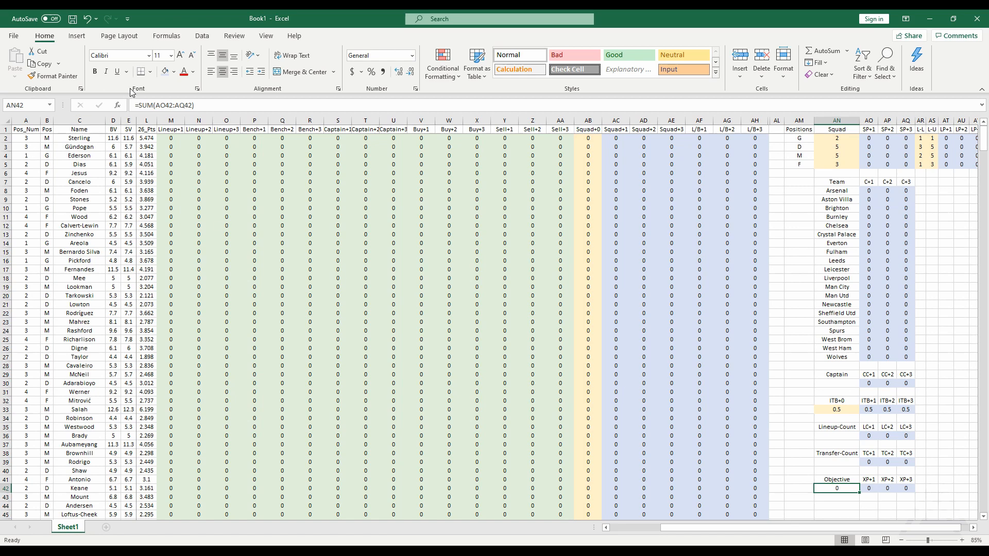
# - Shade the objective total cell AN42 light orange
pyautogui.click(173, 73)
pyautogui.click(207, 108)
pyautogui.scroll(-2, 807, 408)
pyautogui.click(799, 420)
pyautogui.scroll(-1, 836, 438)
pyautogui.click(840, 411)
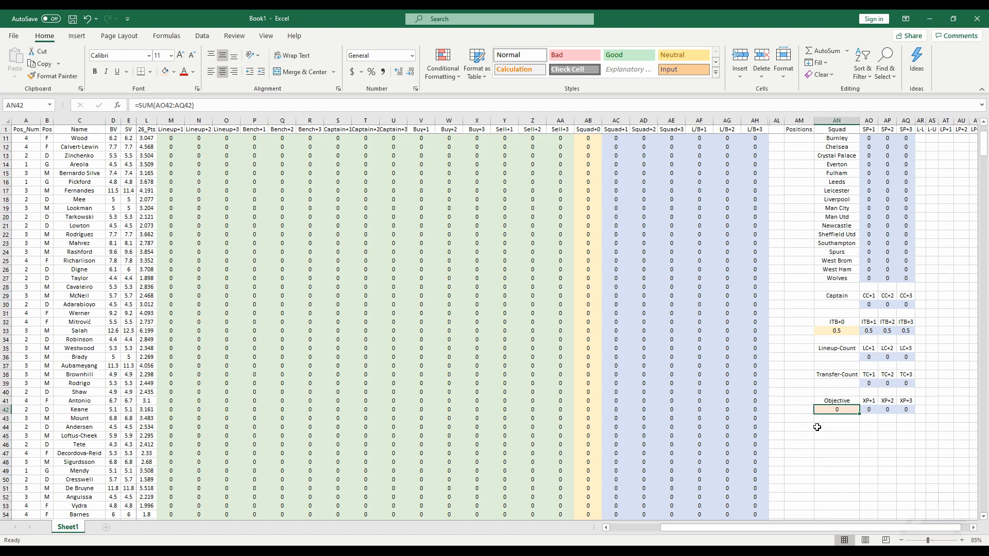
pyautogui.click(869, 410)
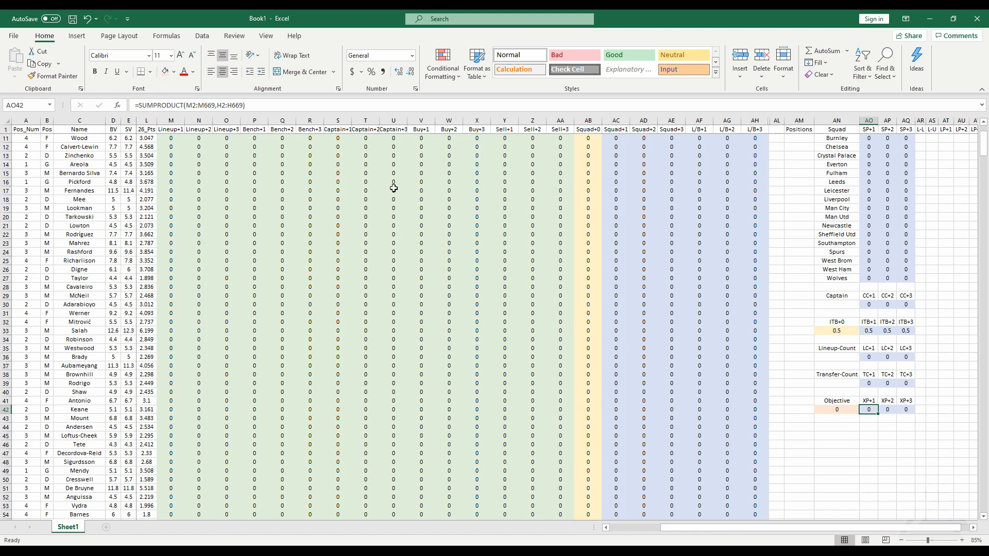
pyautogui.click(975, 528)
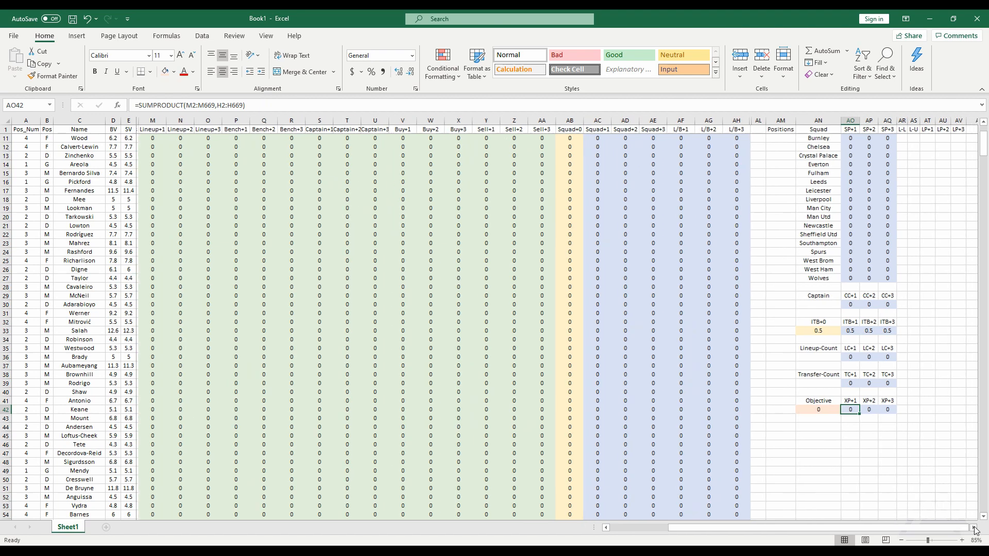
# - Add a bench weight beside the objective, labelled BW in AS41 with the value 0.1 in AS42
pyautogui.click(857, 401)
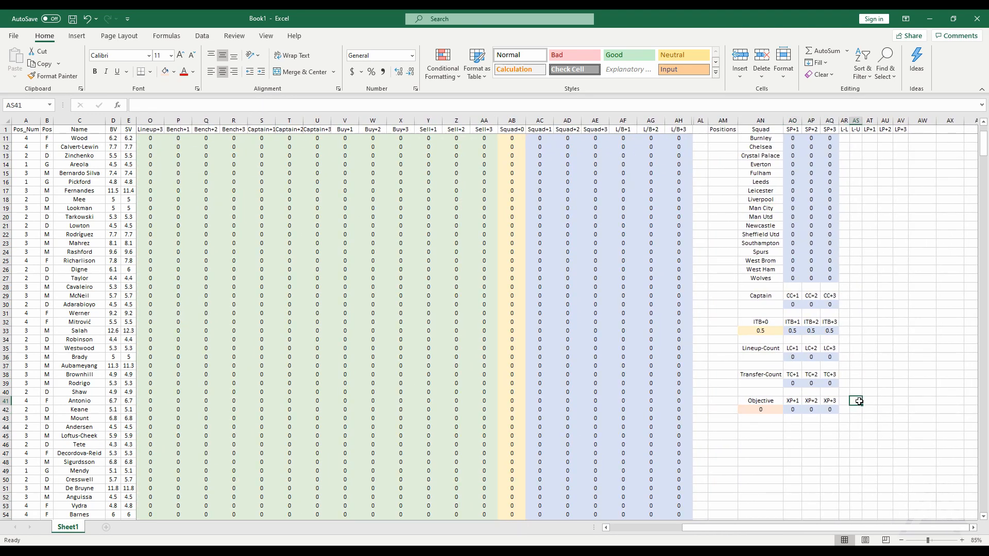
pyautogui.press('Right')
pyautogui.press('Left')
pyautogui.write('BW')
pyautogui.press('Return')
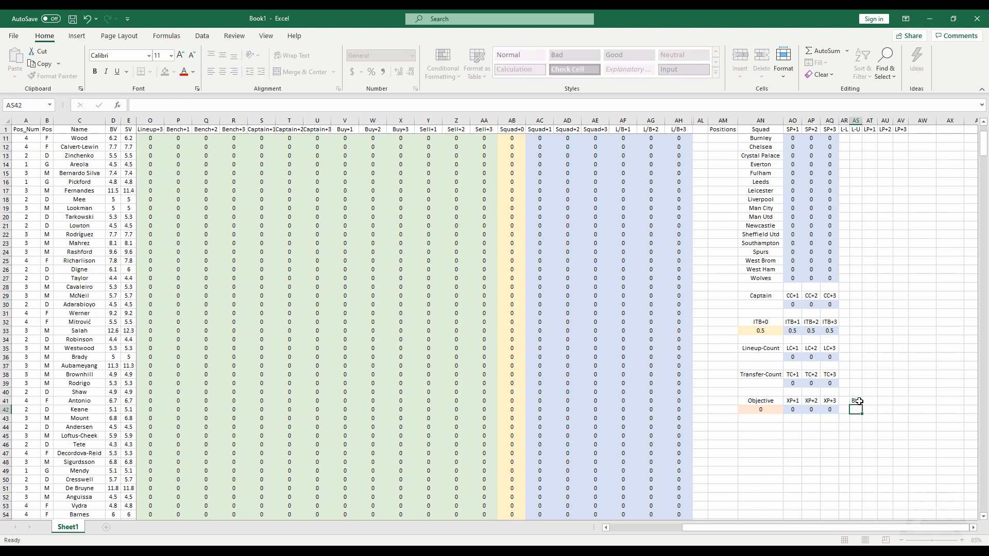
pyautogui.write('0.1')
pyautogui.press('Return')
pyautogui.click(856, 410)
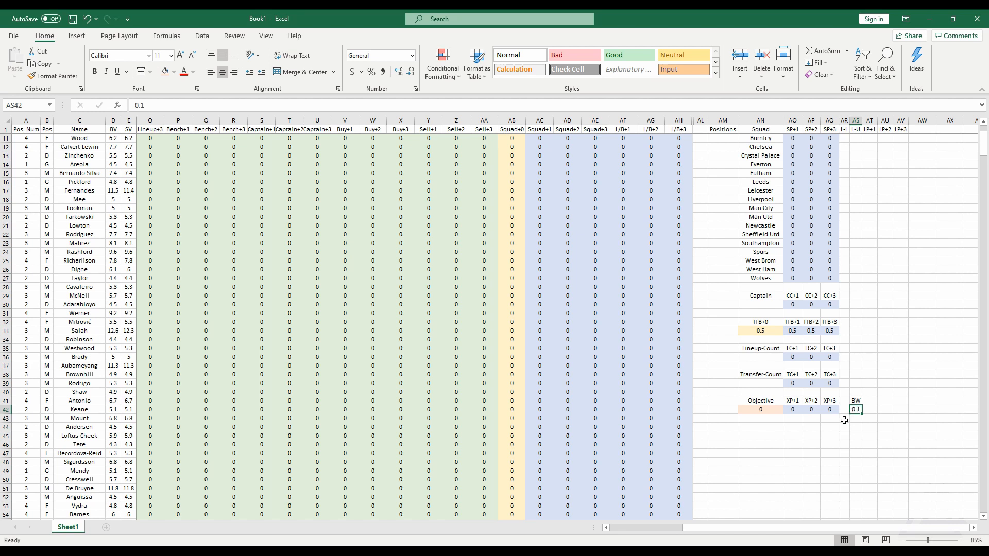
# - Extend the XP+1 formula in AO42 with +$AS$42, an absolute reference to the bench weight
pyautogui.click(792, 411)
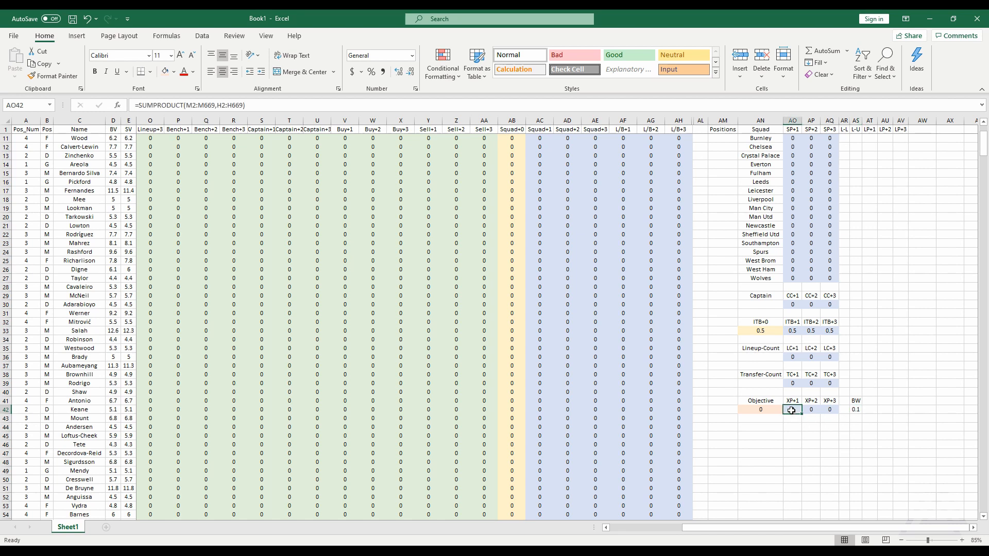
pyautogui.press('F2')
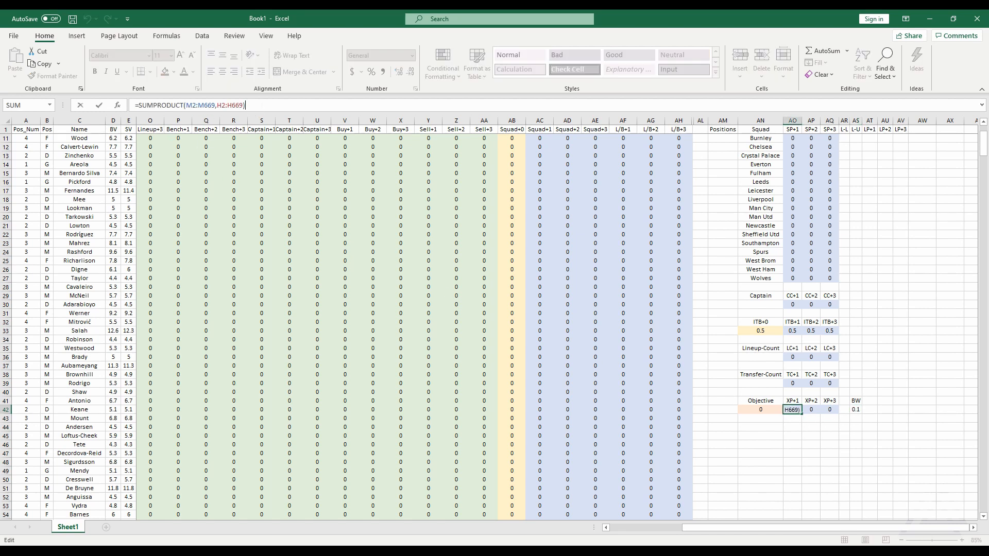
pyautogui.write('+')
pyautogui.write('SUM')
pyautogui.press('BackSpace')
pyautogui.press('BackSpace')
pyautogui.press('BackSpace')
pyautogui.click(856, 410)
pyautogui.write('$AS$')
pyautogui.press('Right')
pyautogui.press('Right')
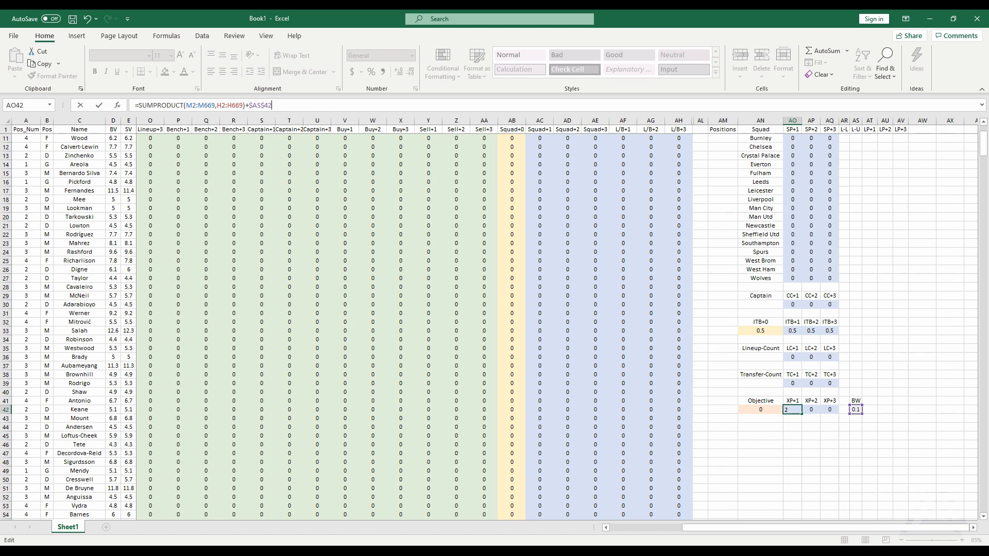
# - Multiply the bench weight in the AO42 formula by the first gameweek's bench points, SUMPRODUCT(P2:P669,H2:H669)
pyautogui.write('*SUMPRODUC')
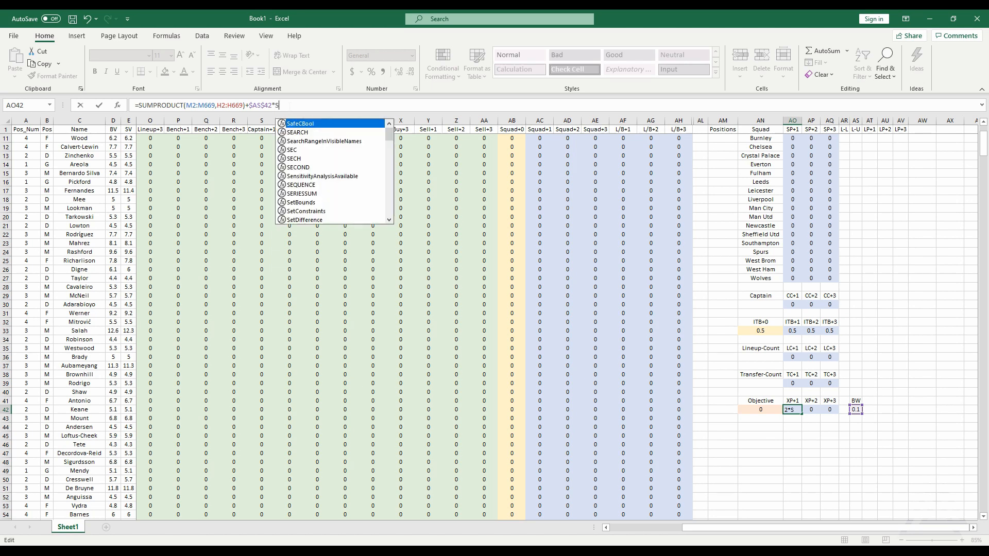
pyautogui.write('T(')
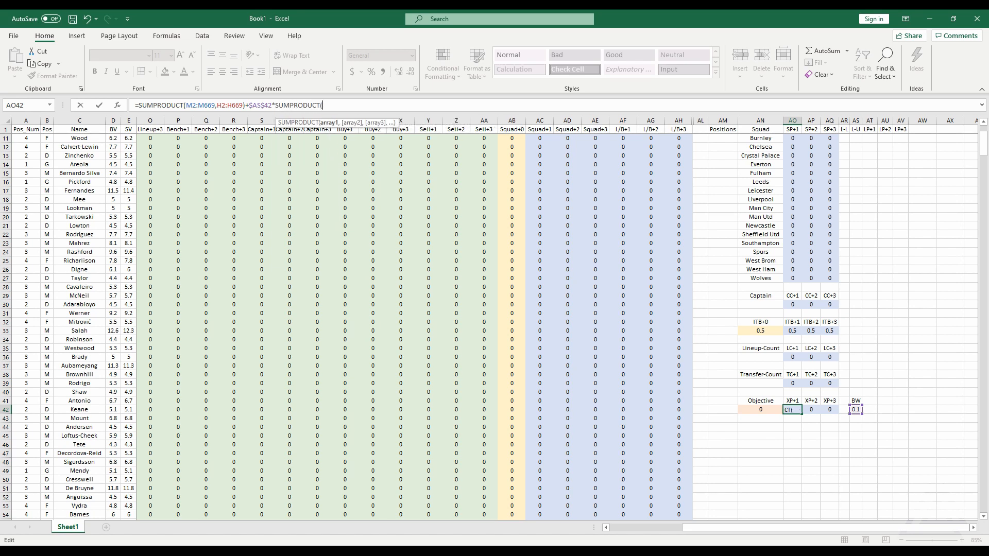
pyautogui.scroll(3, 690, 439)
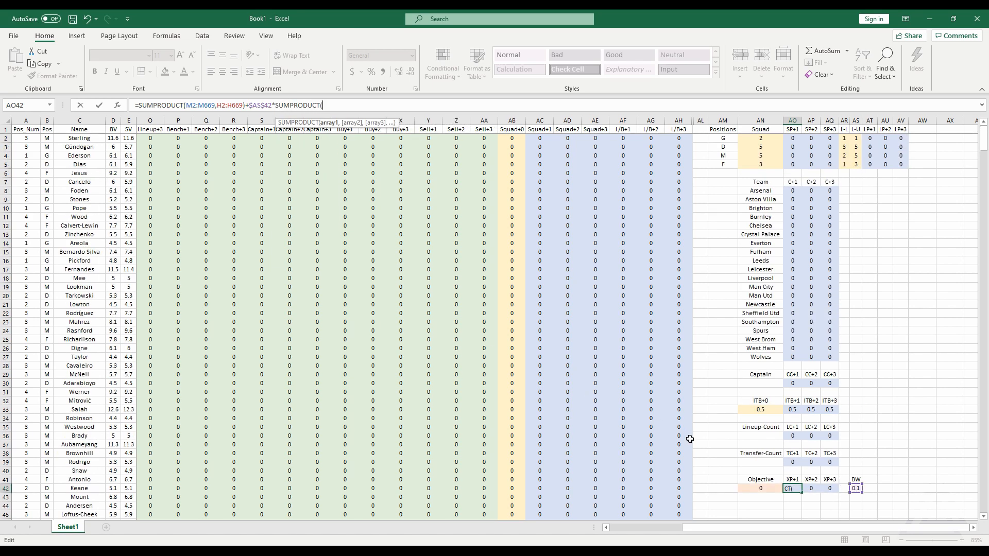
pyautogui.click(180, 138)
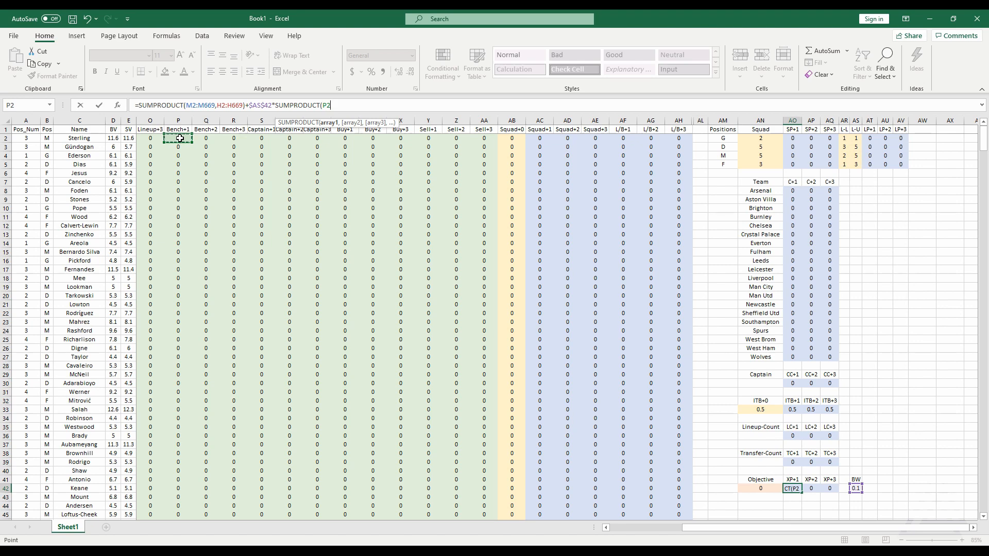
pyautogui.hotkey('ctrl', 'shift', 'Down')
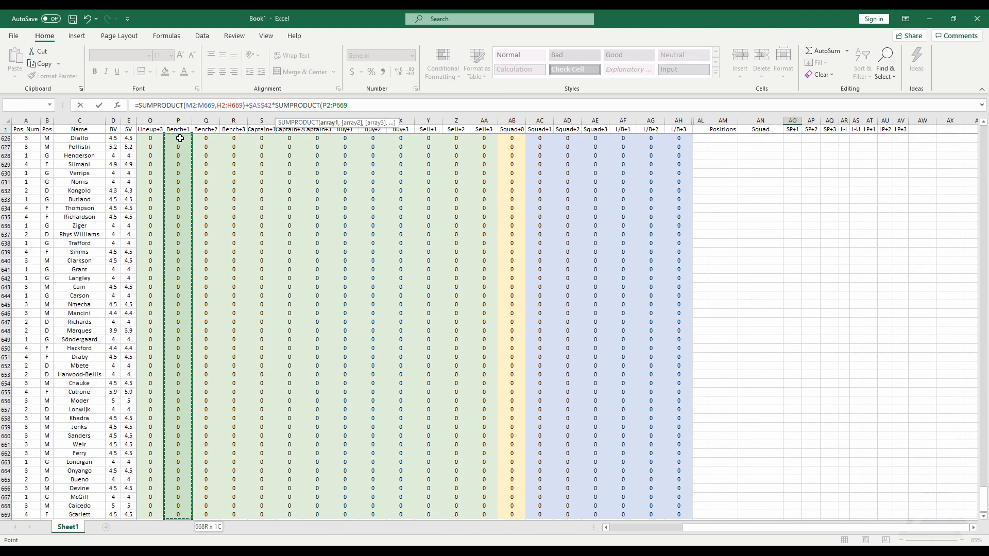
pyautogui.write(',')
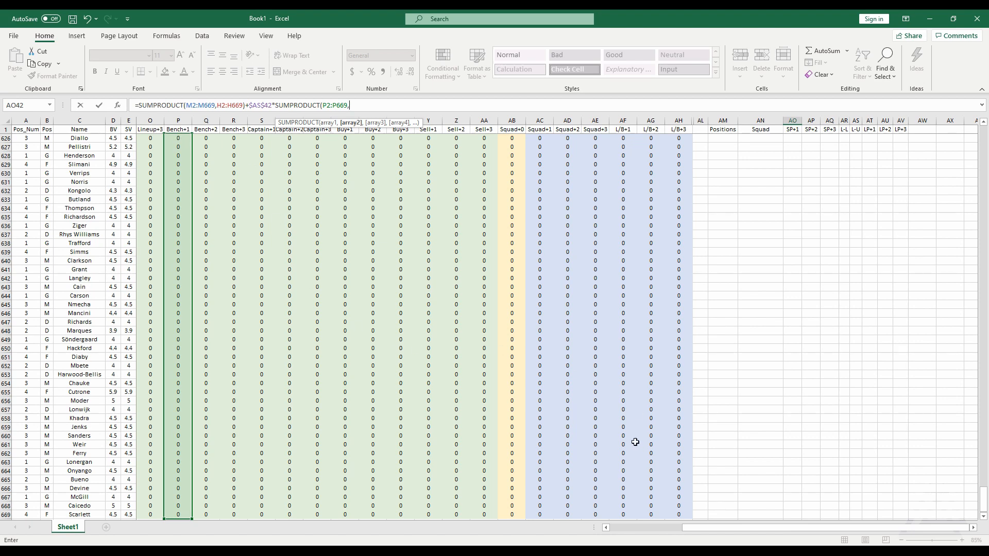
pyautogui.click(612, 530)
pyautogui.scroll(11, 463, 386)
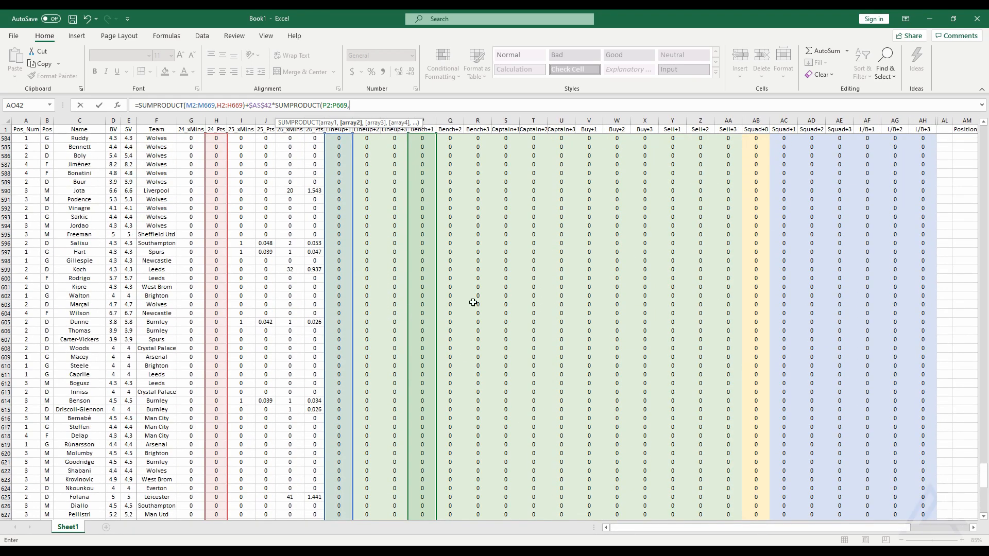
pyautogui.moveTo(983, 479); pyautogui.dragTo(983, 135)
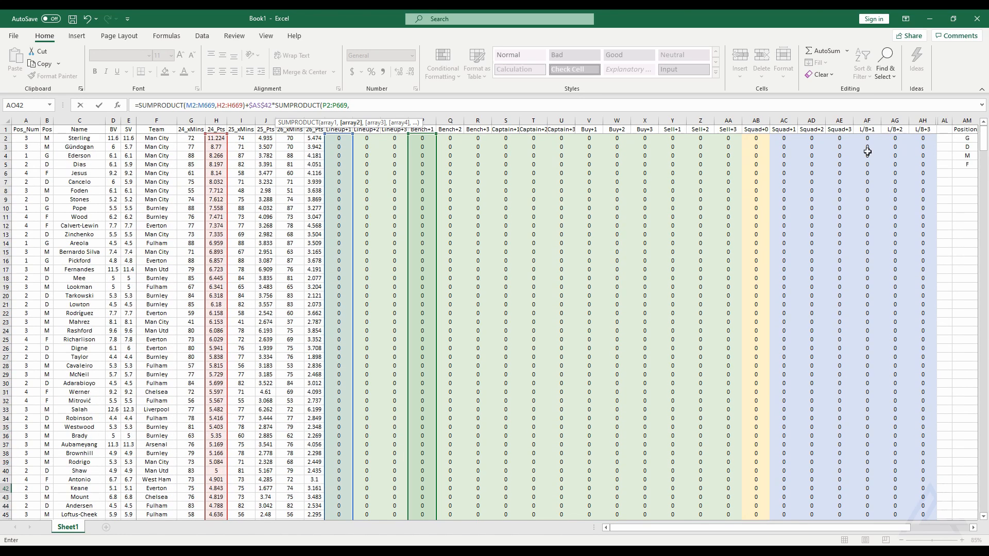
pyautogui.moveTo(217, 105); pyautogui.dragTo(235, 106)
pyautogui.hotkey('ctrl', 'c')
pyautogui.press('End')
pyautogui.hotkey('ctrl', 'v')
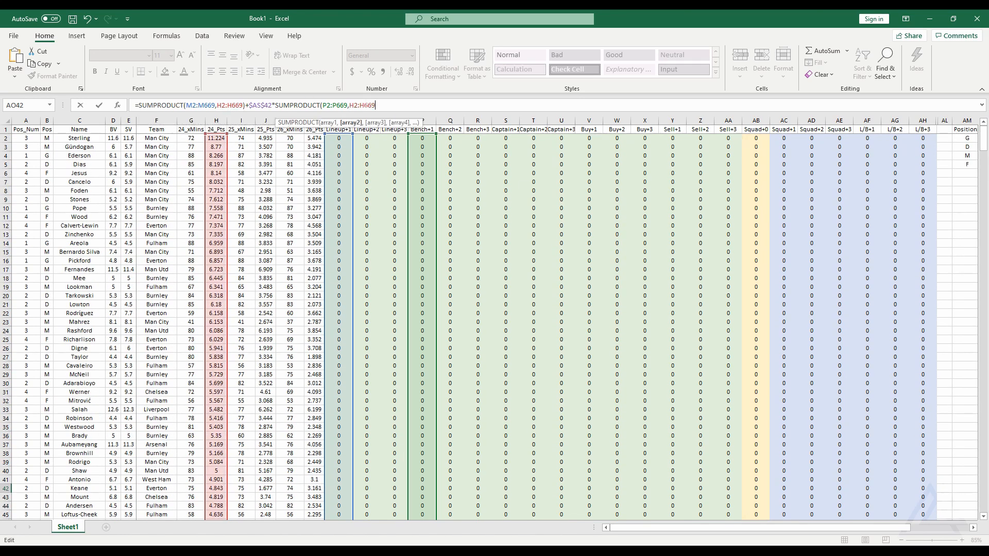
# - Add the captain term +SUMPRODUCT(S2:S669,H2:H669) to the AO42 formula and commit it
pyautogui.write('+')
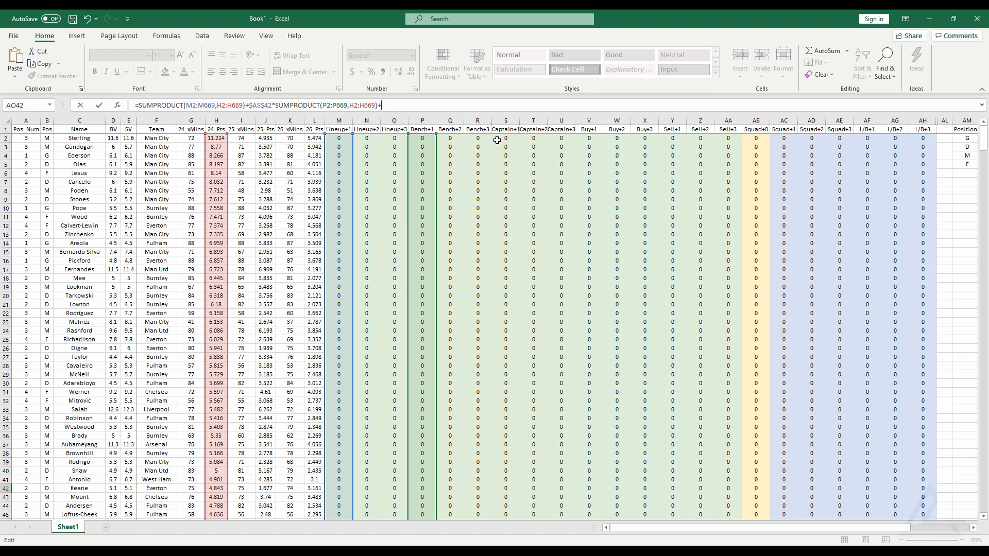
pyautogui.write('SUMPRODUCT(')
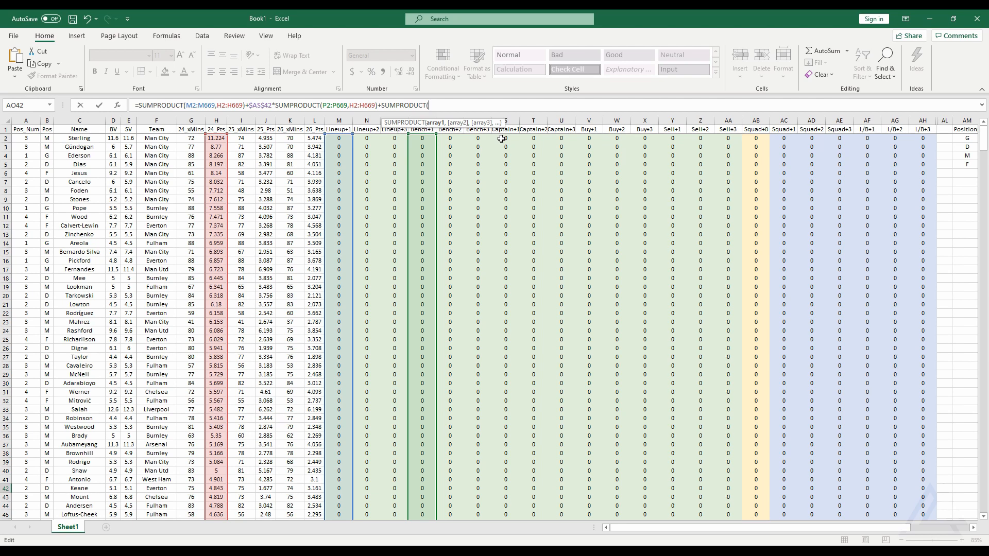
pyautogui.click(501, 139)
pyautogui.write(':S2:S669')
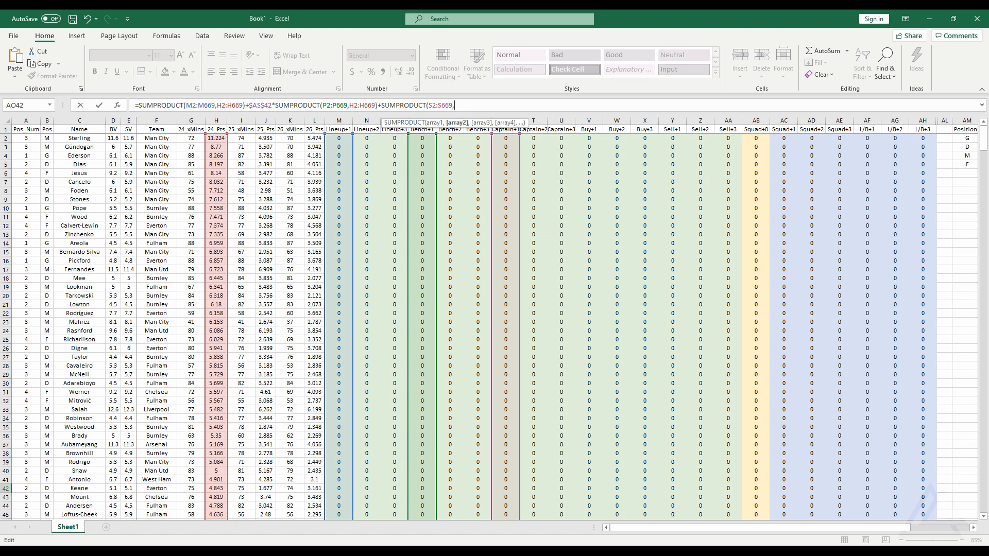
pyautogui.write(',H2:H669)')
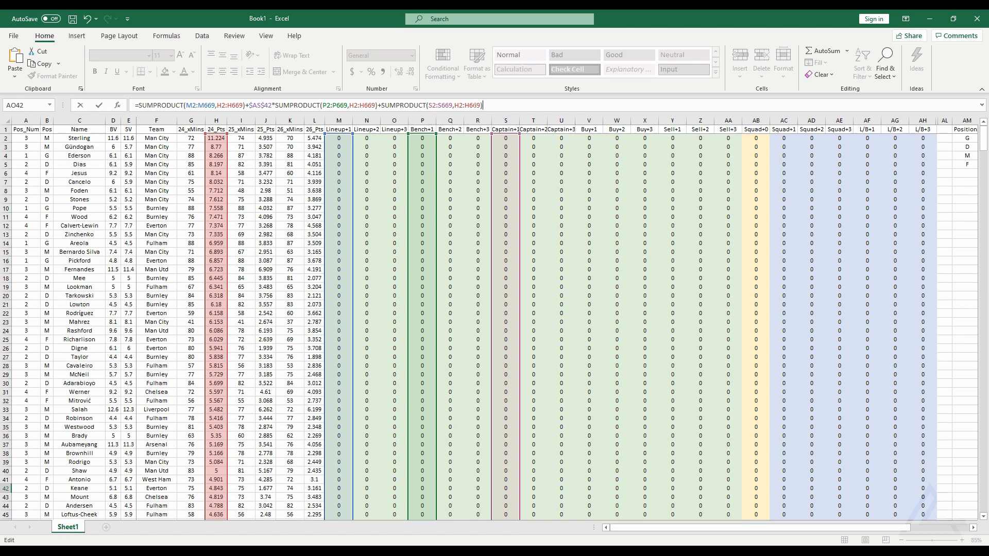
pyautogui.hotkey('ctrl', 'Return')
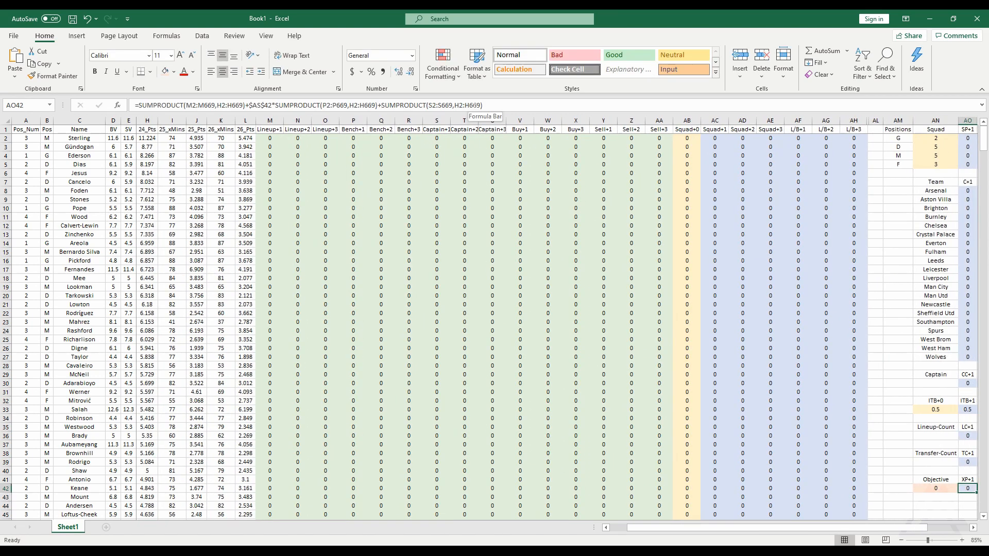
pyautogui.moveTo(667, 530); pyautogui.dragTo(793, 528)
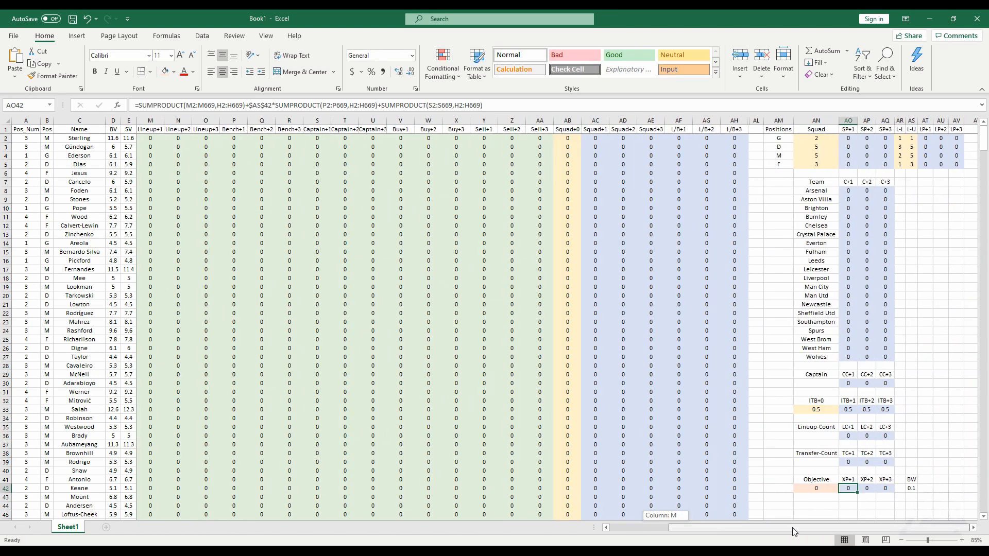
pyautogui.click(866, 488)
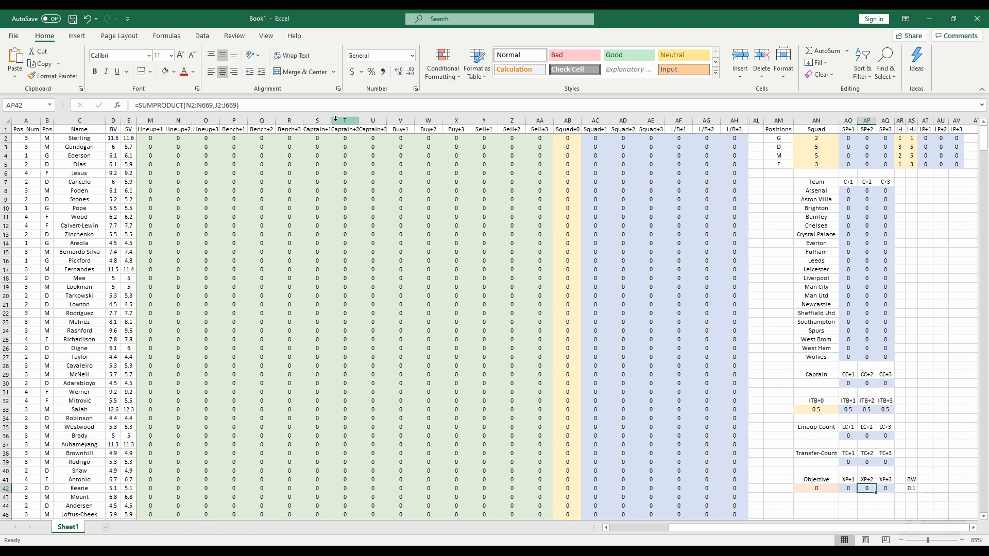
pyautogui.doubleClick(866, 488)
pyautogui.write('+')
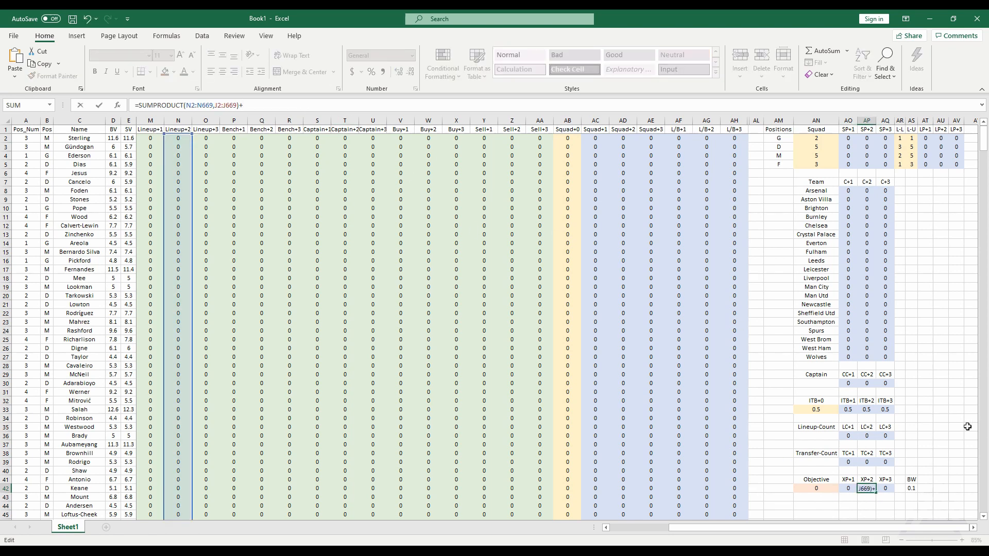
pyautogui.press('Escape')
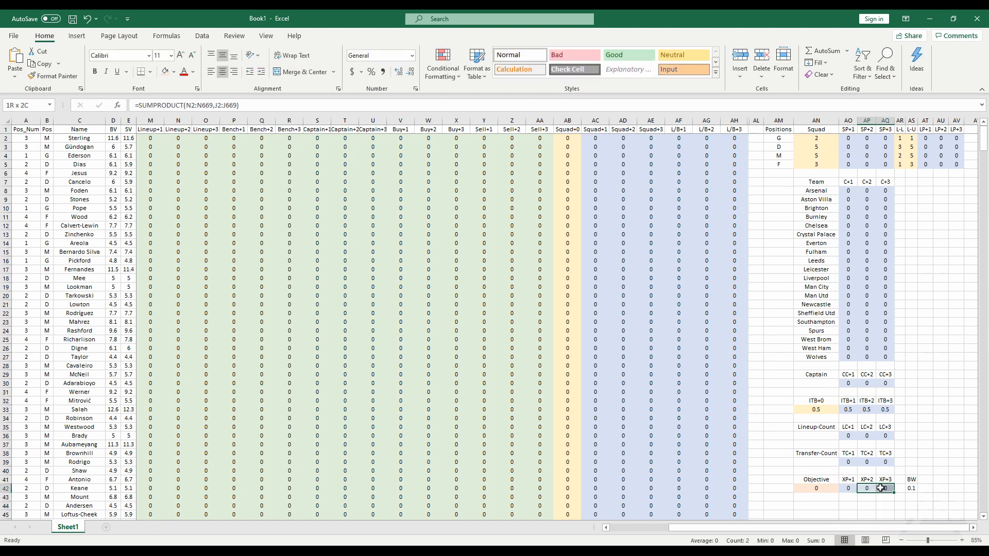
# - Fill the extended AO42 formula across to AP42:AQ42
pyautogui.click(910, 488)
pyautogui.click(849, 489)
pyautogui.moveTo(857, 493); pyautogui.dragTo(891, 495)
# - Move the points range in the AP42 formula to the 25_Pts column, using J2:J669 in all three SUMPRODUCT terms
pyautogui.click(869, 488)
pyautogui.moveTo(815, 527); pyautogui.dragTo(572, 526)
pyautogui.press('F2')
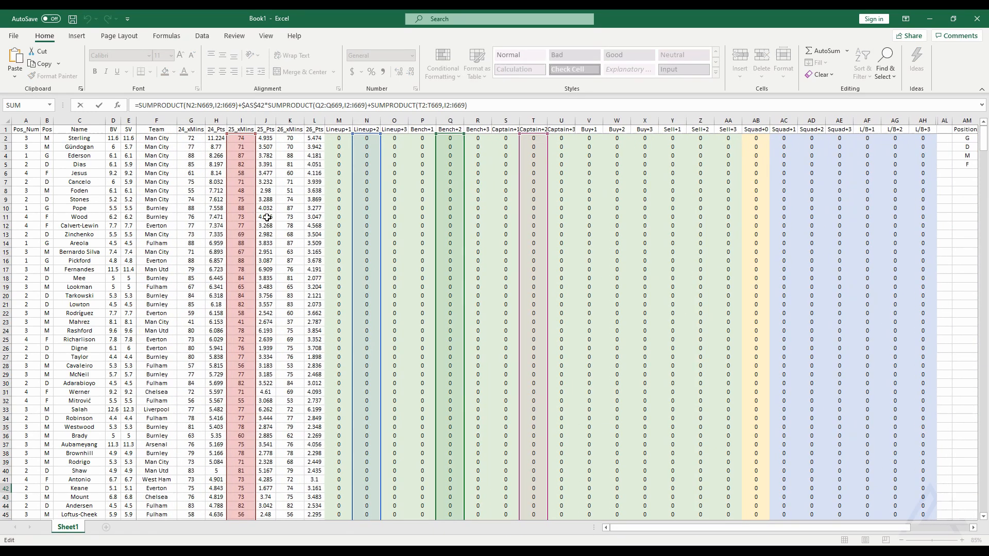
pyautogui.click(258, 183)
pyautogui.click(947, 529)
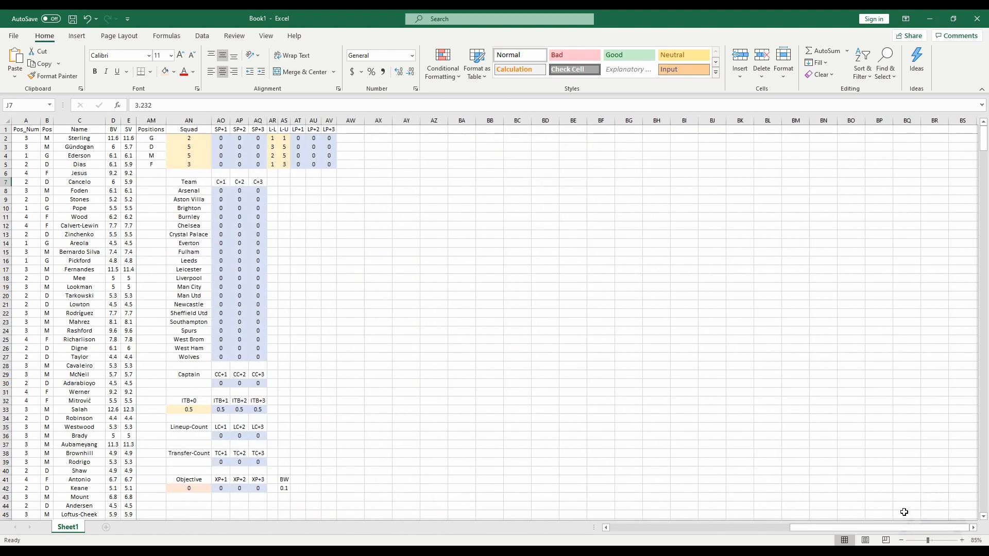
pyautogui.scroll(-1, 660, 500)
pyautogui.moveTo(784, 529); pyautogui.dragTo(618, 531)
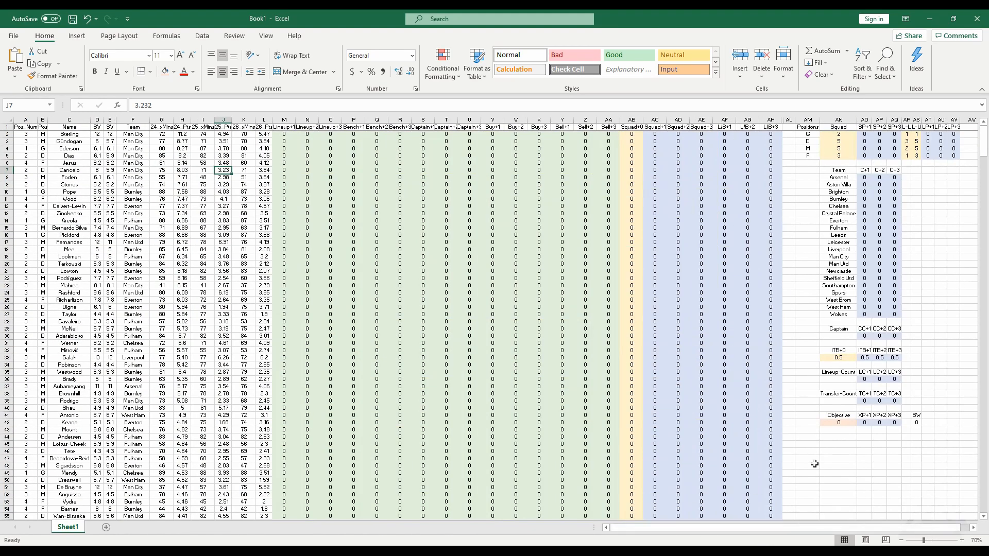
pyautogui.click(879, 422)
pyautogui.press('F2')
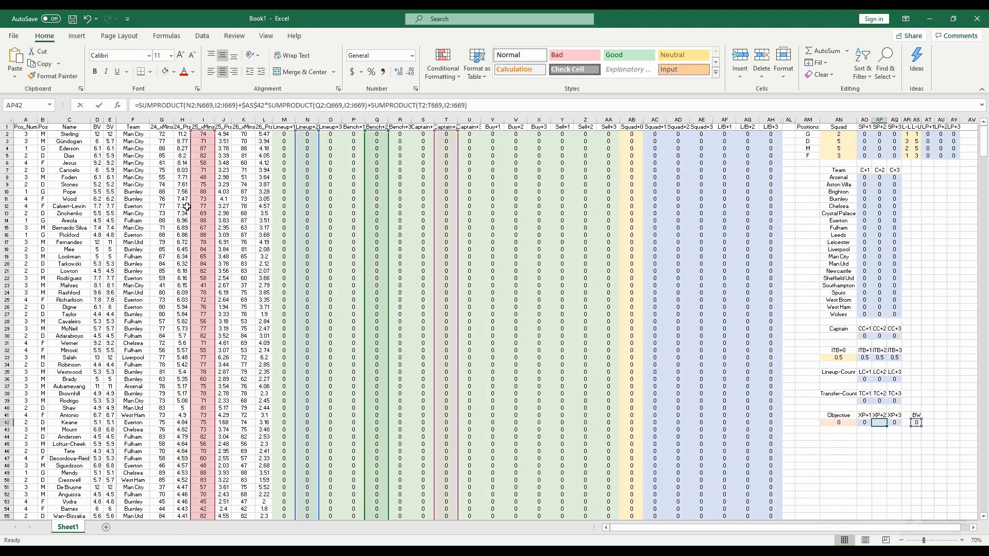
pyautogui.moveTo(216, 164)
pyautogui.mouseDown()
pyautogui.moveTo(224, 164)
pyautogui.moveTo(193, 164)
pyautogui.moveTo(223, 169)
pyautogui.mouseUp()
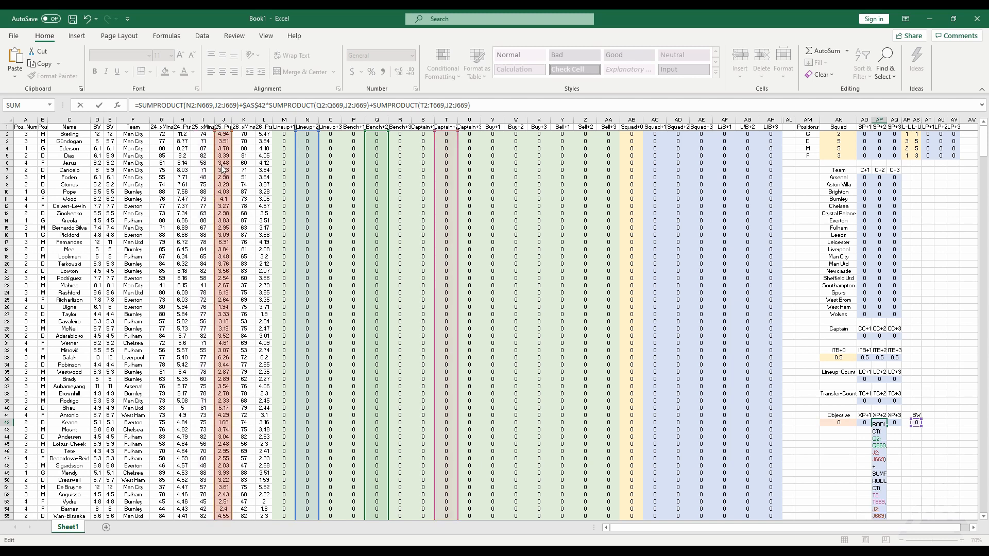
pyautogui.press('Tab')
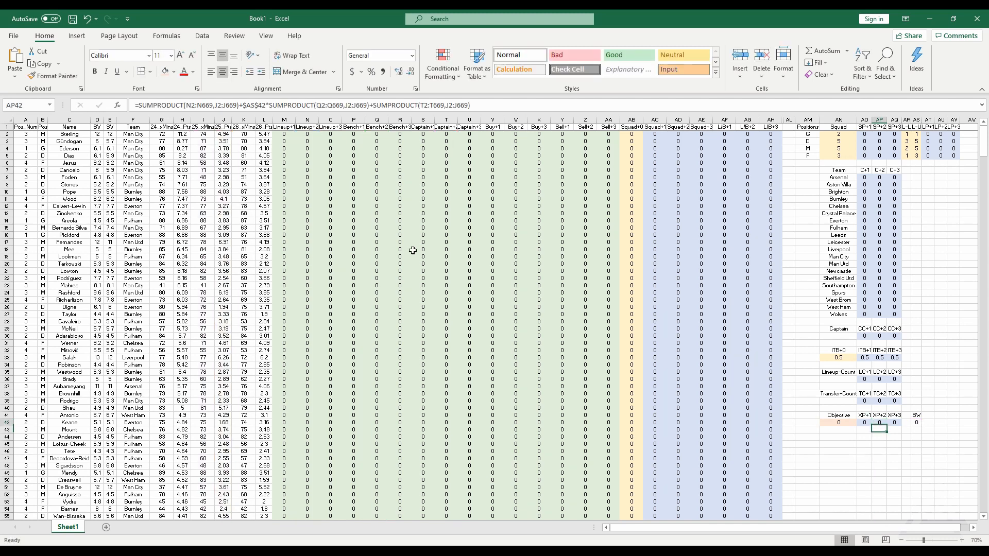
# - Move the points range in the AQ42 formula to the 26_Pts column
pyautogui.press('F2')
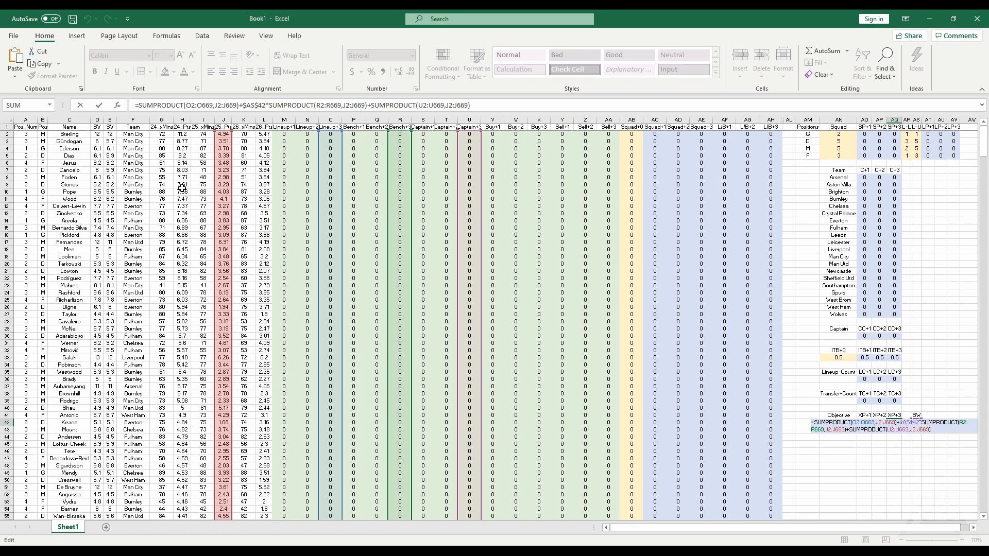
pyautogui.moveTo(232, 178); pyautogui.dragTo(273, 179)
pyautogui.press('Return')
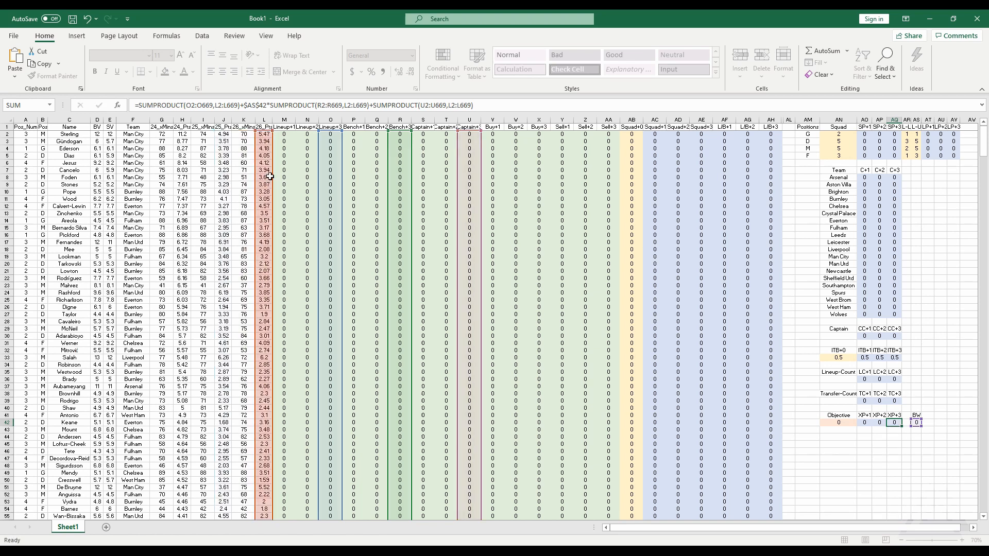
# - Enter a transfer limit of 1 in AS39 beside the transfer counts and label it TL in AS38
pyautogui.click(841, 421)
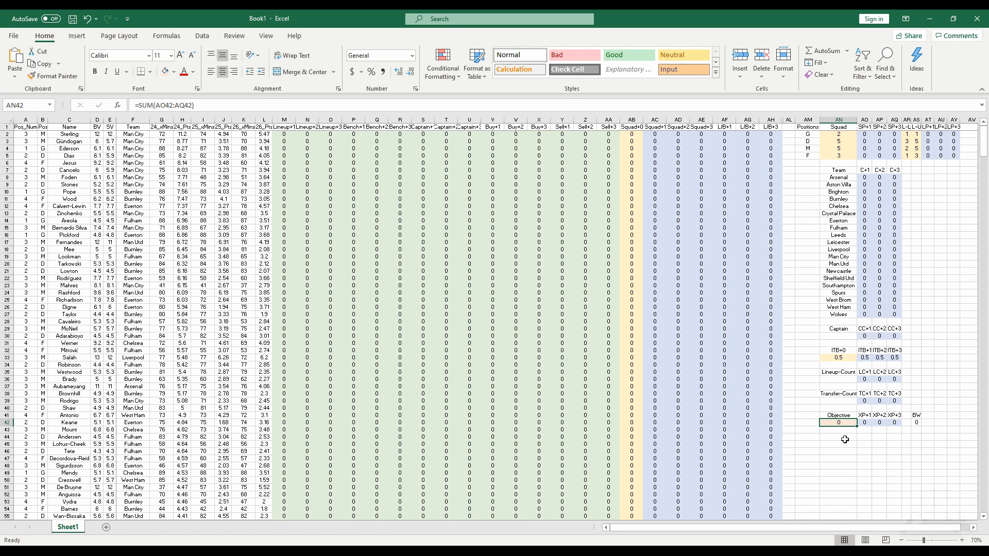
pyautogui.scroll(-2, 846, 438)
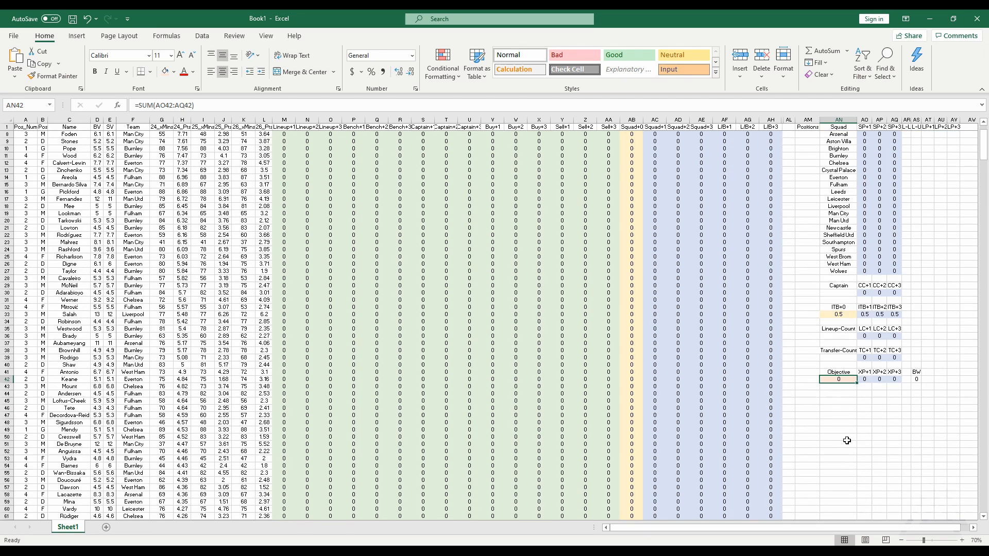
pyautogui.click(917, 356)
pyautogui.write('1')
pyautogui.click(867, 446)
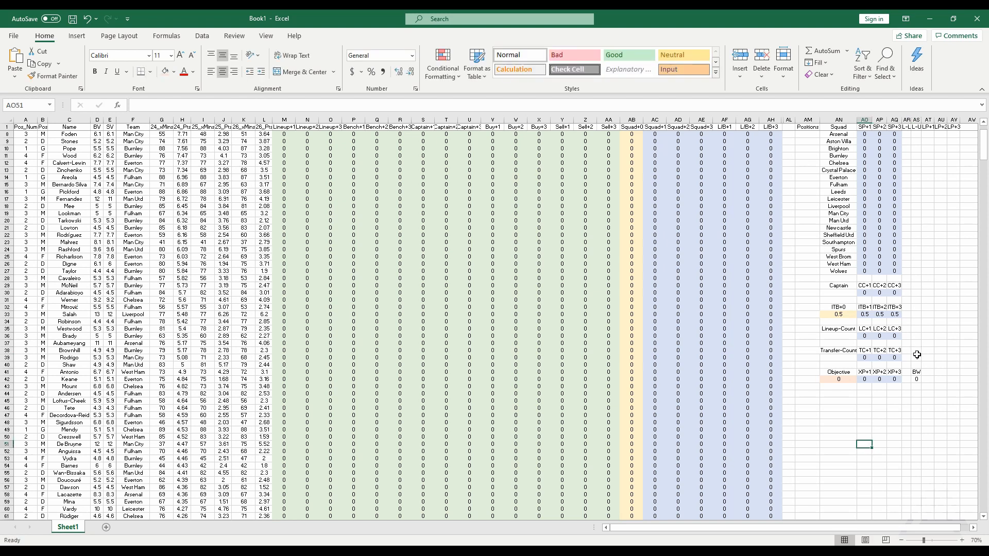
pyautogui.scroll(2, 916, 355)
pyautogui.click(918, 393)
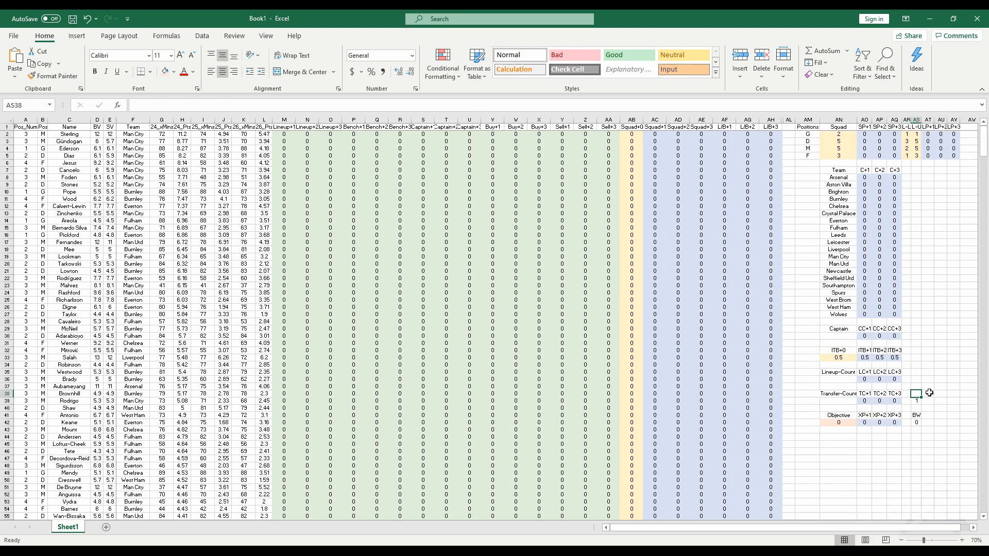
pyautogui.write('TL')
pyautogui.press('Return')
# - Auto-fit the widths of all columns on the sheet
pyautogui.click(9, 119)
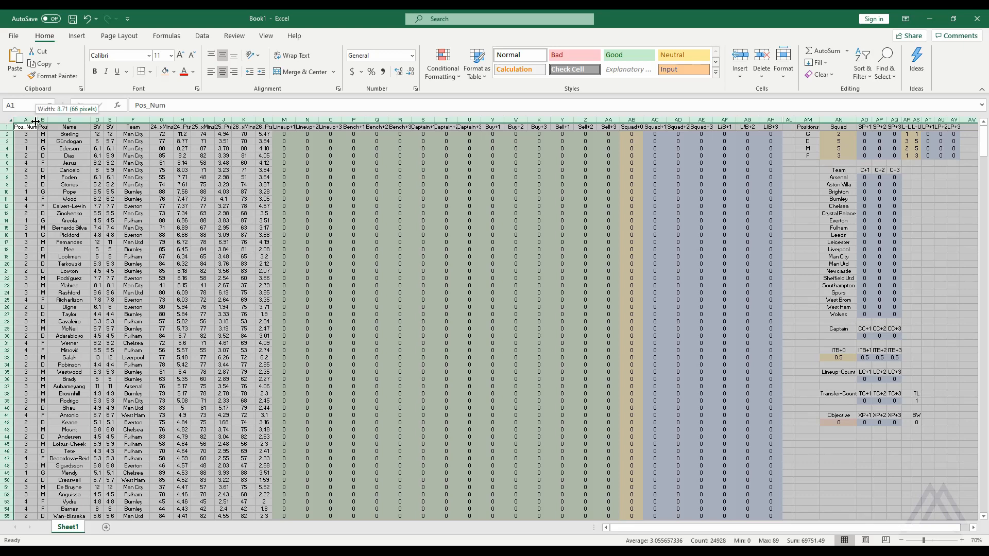
pyautogui.doubleClick(34, 121)
pyautogui.click(144, 148)
# - Open the OpenSolver model and set AN42 as the objective cell to maximise
pyautogui.click(201, 35)
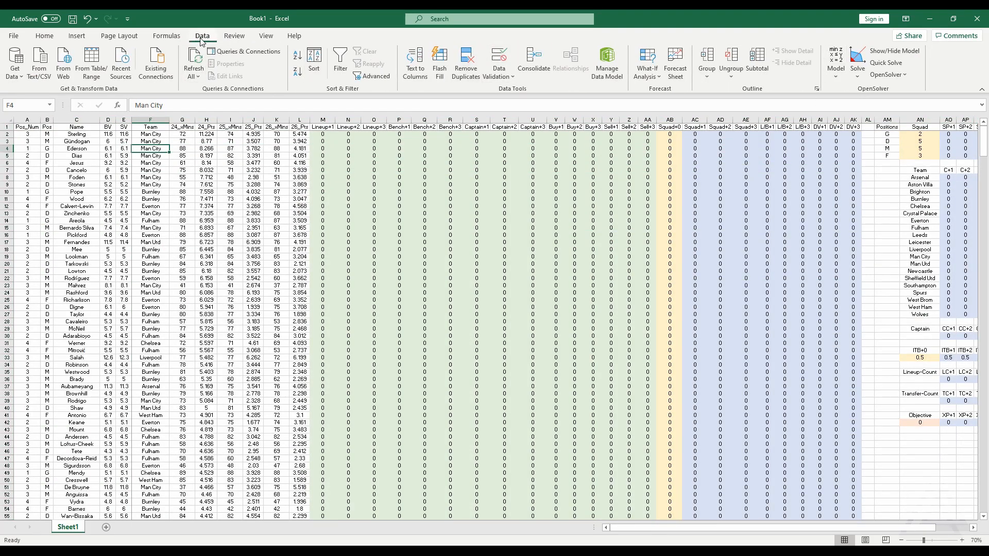
pyautogui.click(835, 68)
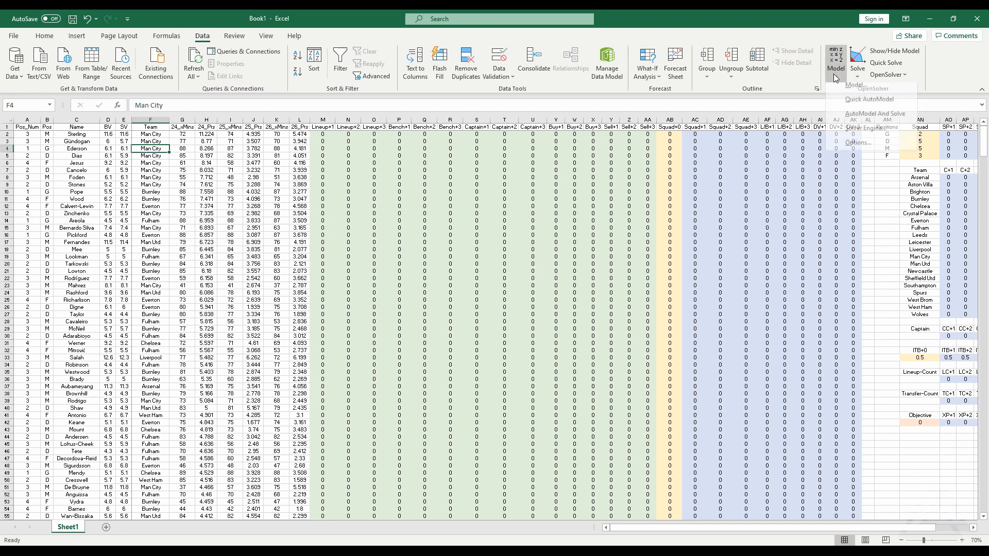
pyautogui.click(838, 90)
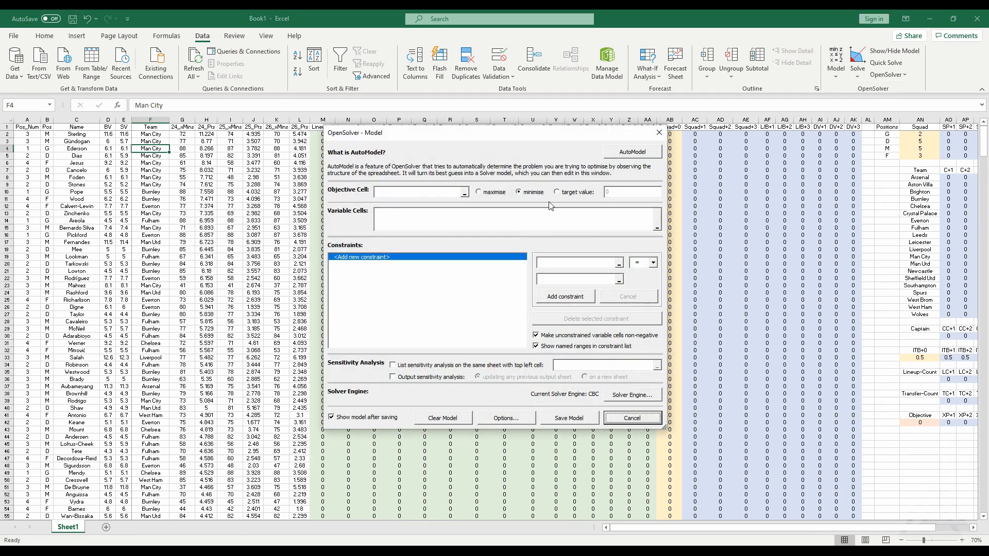
pyautogui.click(422, 193)
pyautogui.click(464, 193)
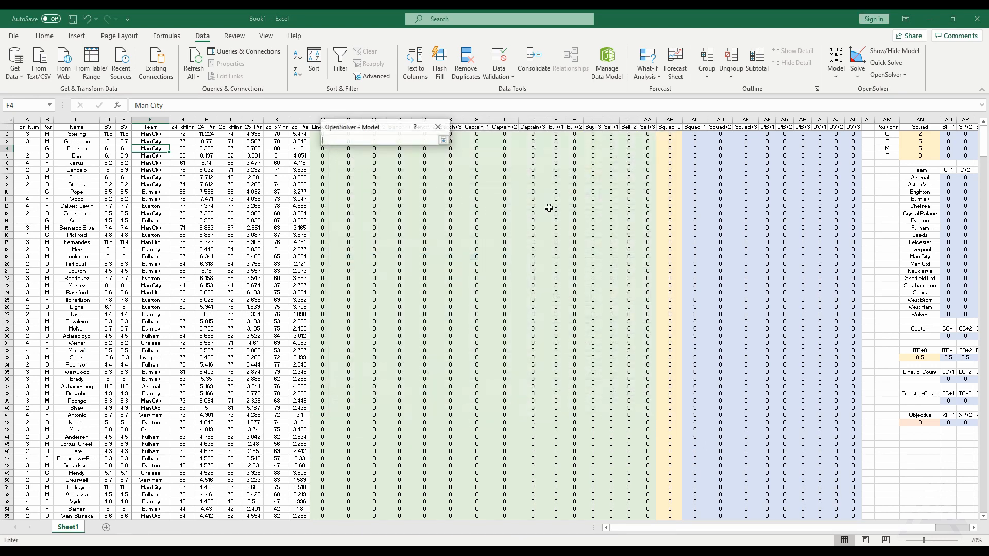
pyautogui.click(922, 422)
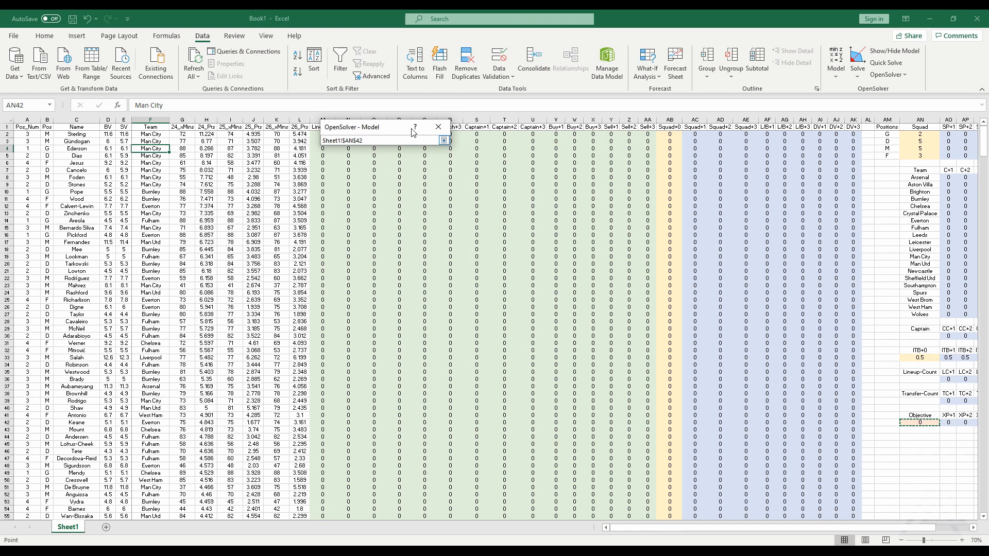
pyautogui.click(444, 140)
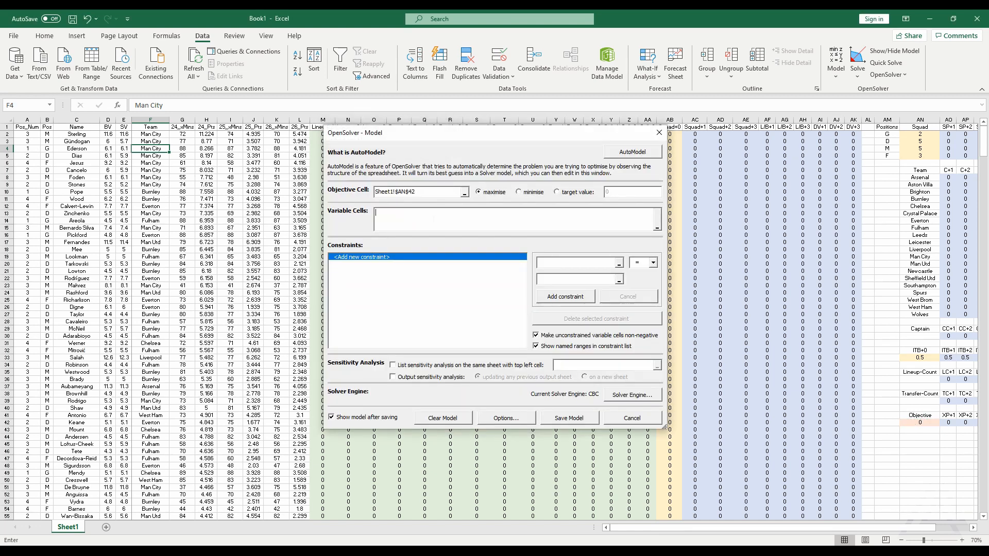
# - Set the variable cells to M2:AA669, from Lineup+1 to Sell+3, and save the model
pyautogui.moveTo(425, 143); pyautogui.dragTo(282, 206)
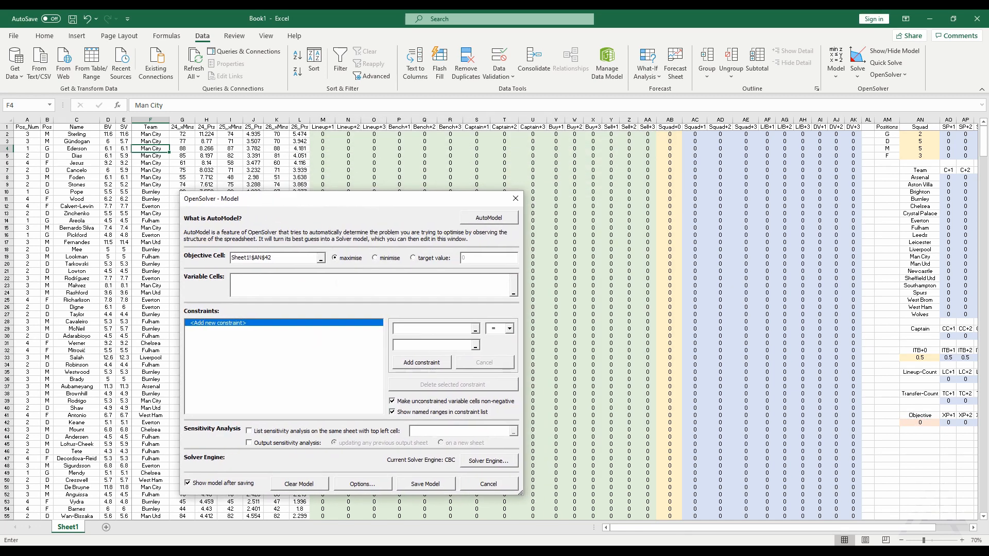
pyautogui.click(514, 292)
pyautogui.click(324, 134)
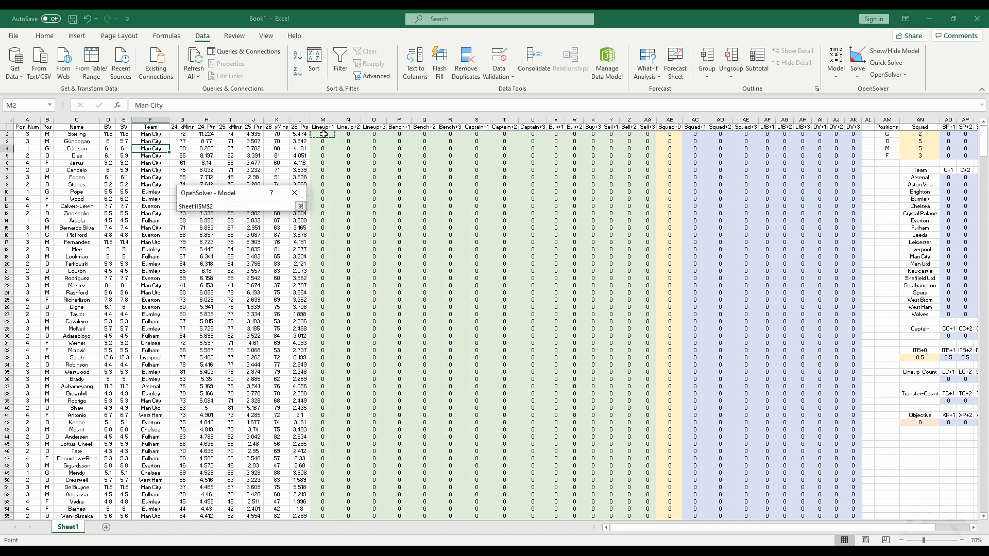
pyautogui.moveTo(324, 135); pyautogui.dragTo(644, 505)
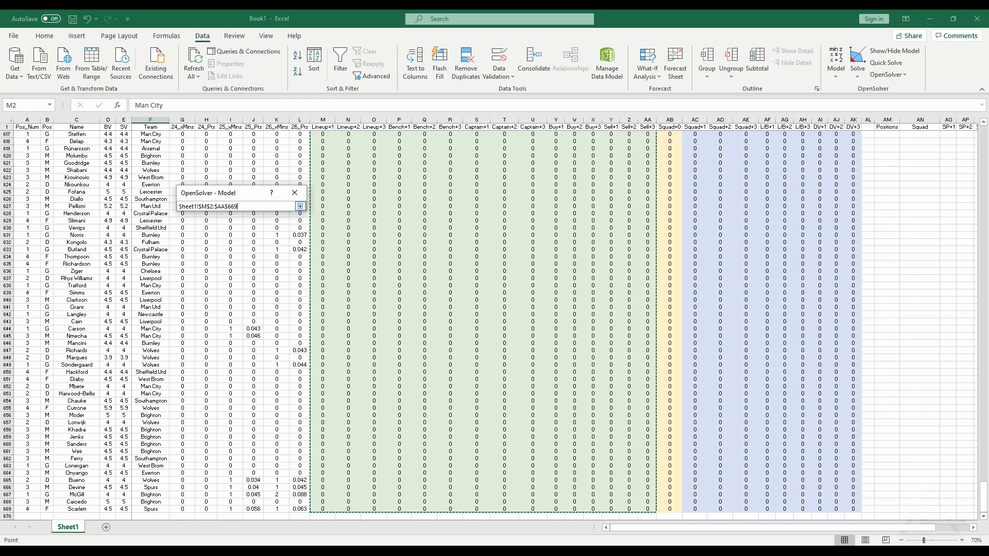
pyautogui.click(300, 206)
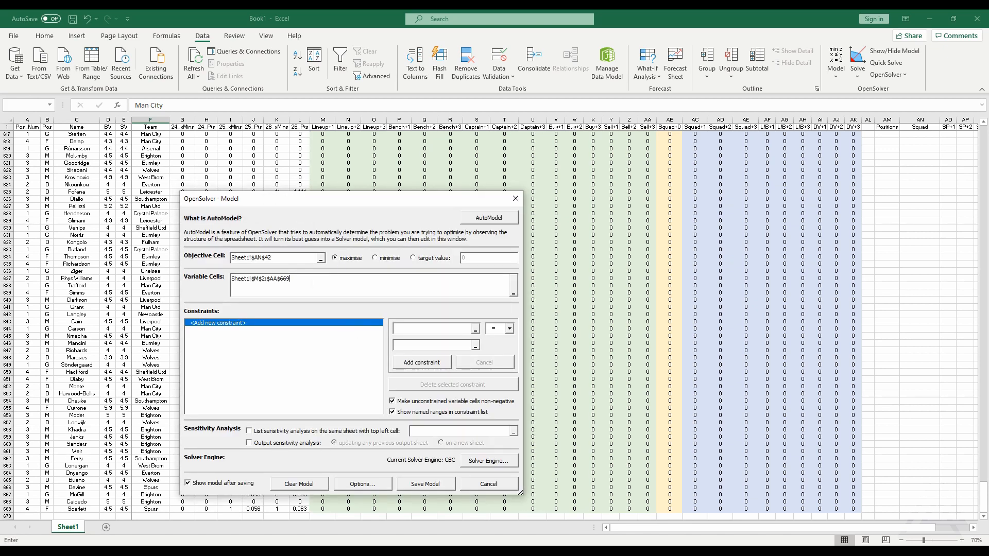
pyautogui.click(442, 484)
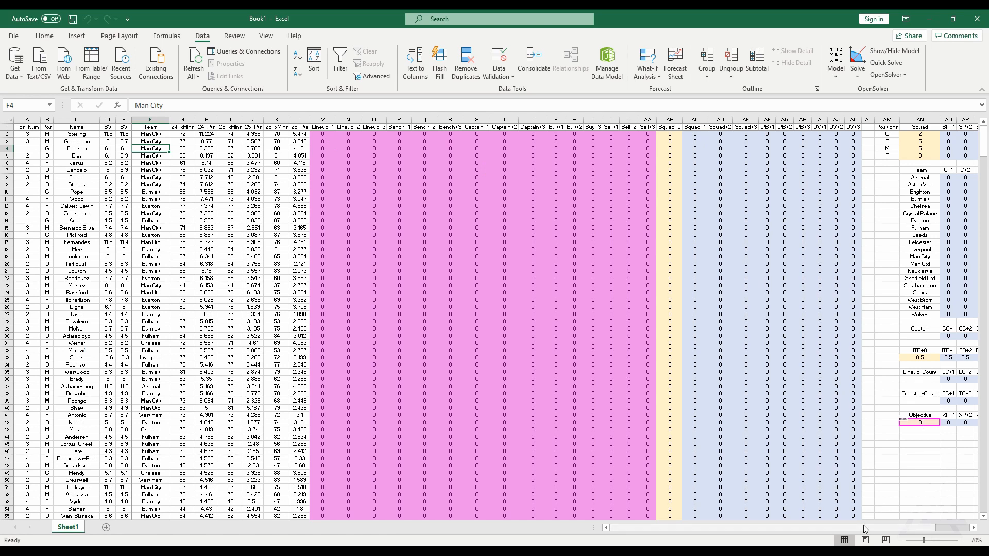
# - Add a bin constraint on the variable cells $M$2:$AA$669, save the model and check the highlighted range on the sheet
pyautogui.moveTo(872, 529); pyautogui.dragTo(898, 529)
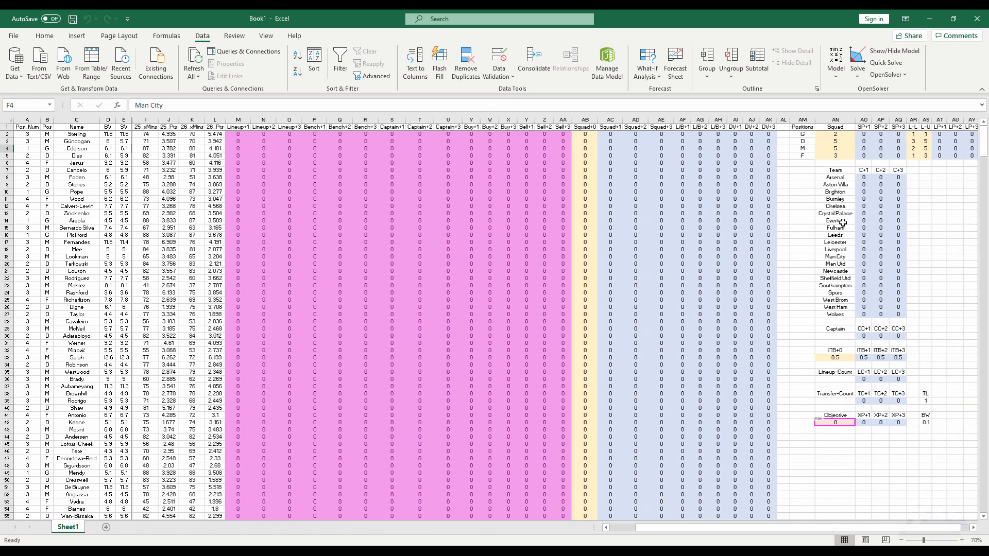
pyautogui.click(836, 67)
pyautogui.click(845, 90)
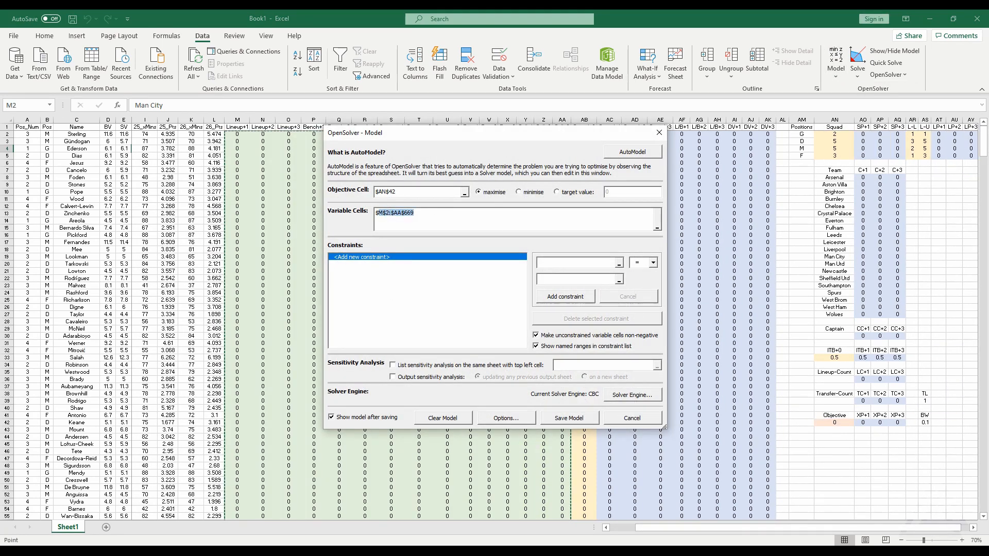
pyautogui.click(556, 264)
pyautogui.click(643, 264)
pyautogui.click(639, 300)
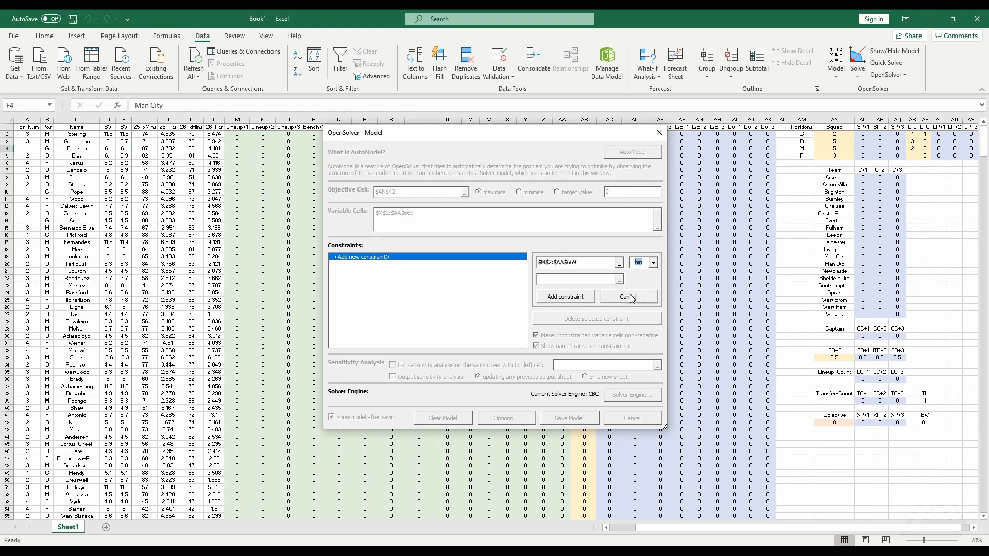
pyautogui.click(584, 298)
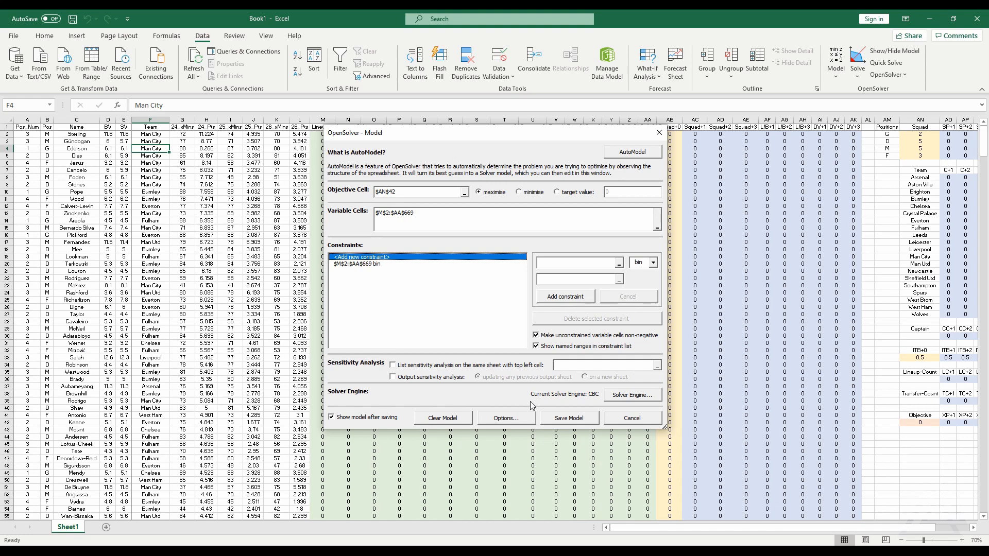
pyautogui.click(569, 418)
pyautogui.moveTo(676, 525); pyautogui.dragTo(724, 528)
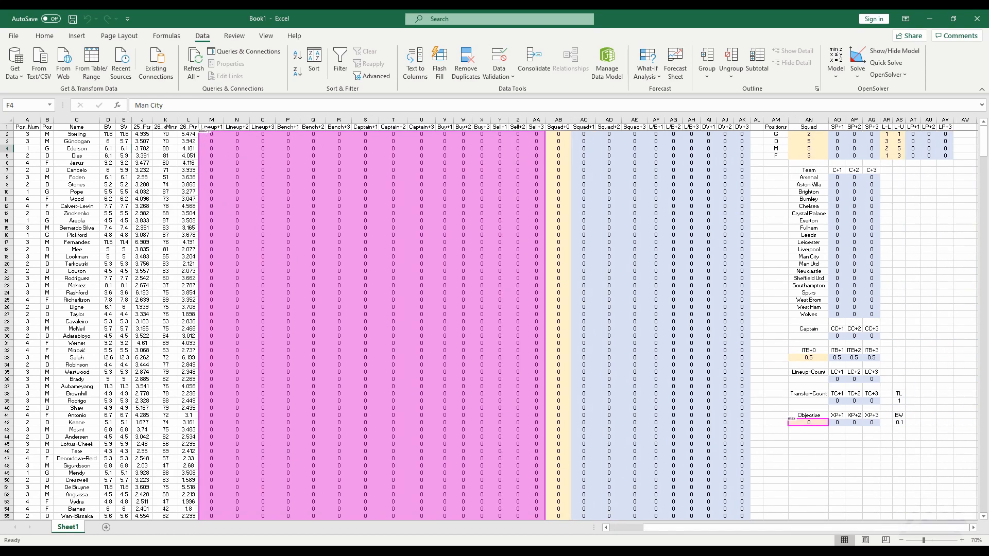
pyautogui.keyDown('ctrl'); pyautogui.scroll(1, 204, 129); pyautogui.keyUp('ctrl')
pyautogui.scroll(1, 204, 129)
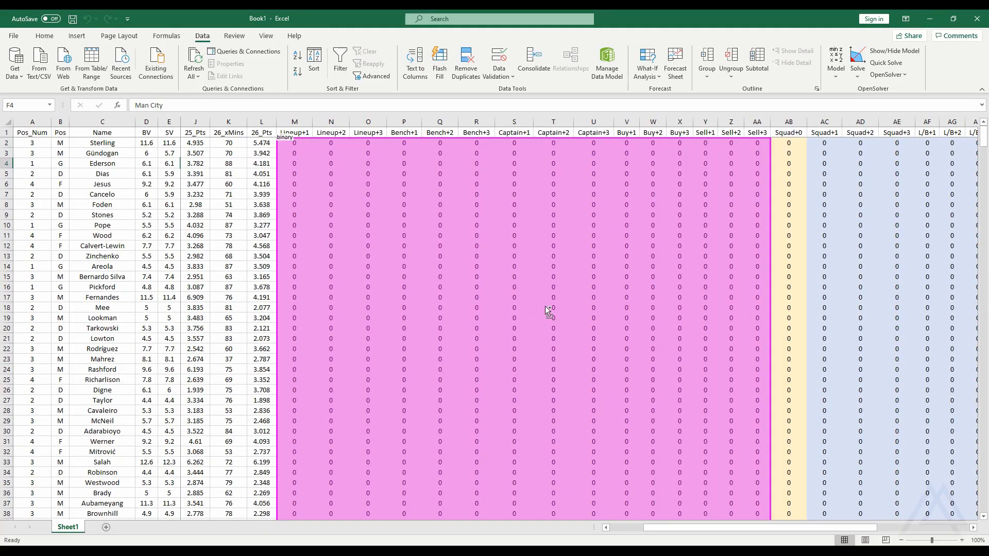
pyautogui.keyDown('ctrl'); pyautogui.scroll(-2, 549, 313); pyautogui.keyUp('ctrl')
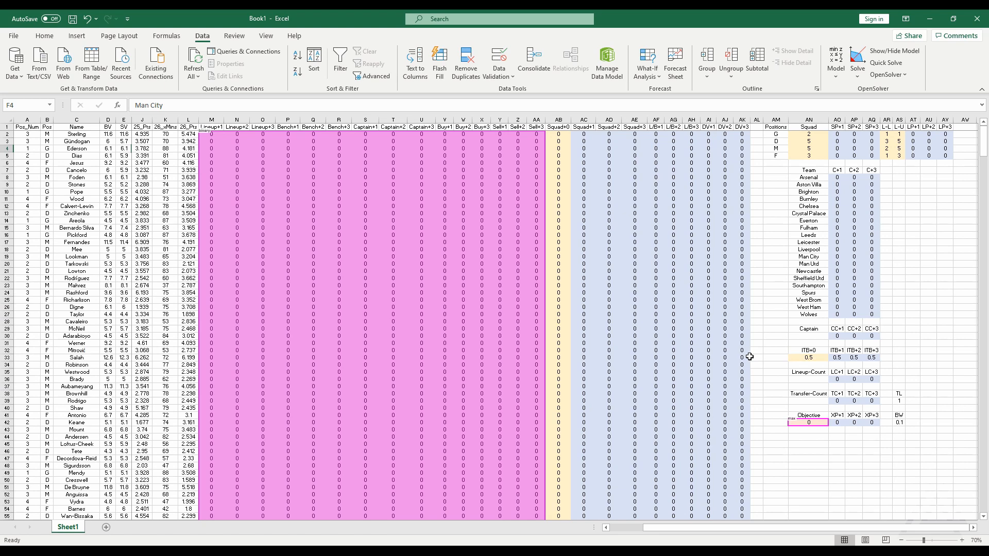
# - Reopen the model and set a new constraint's left side to Sheet1!$AC$2:$AH$669, removing the duplicated sheet name
pyautogui.click(835, 76)
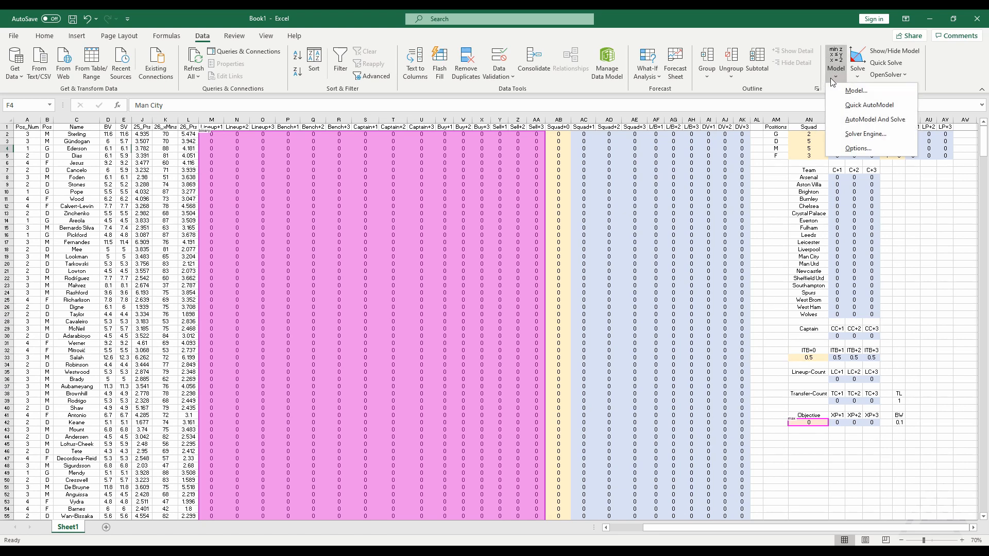
pyautogui.click(839, 90)
pyautogui.moveTo(460, 136); pyautogui.dragTo(234, 186)
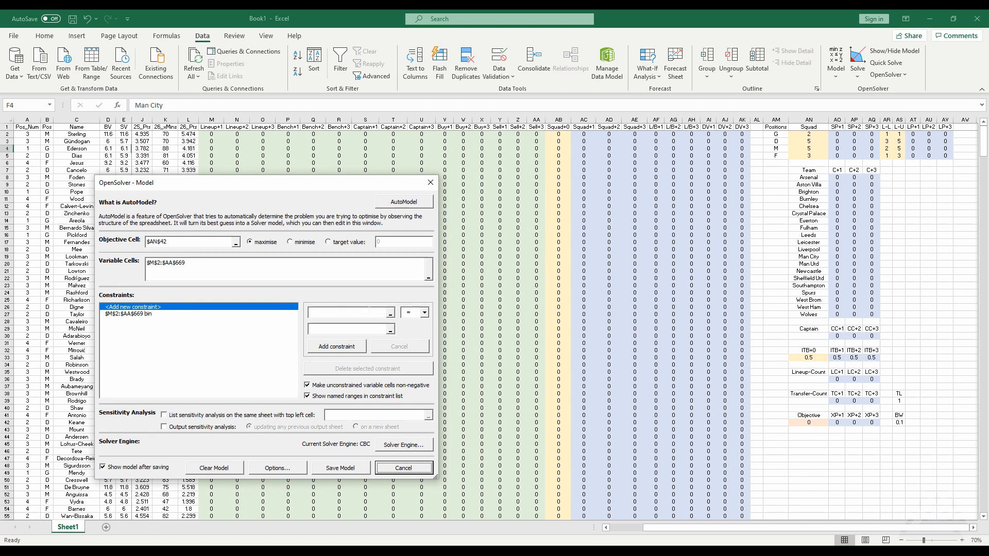
pyautogui.click(390, 314)
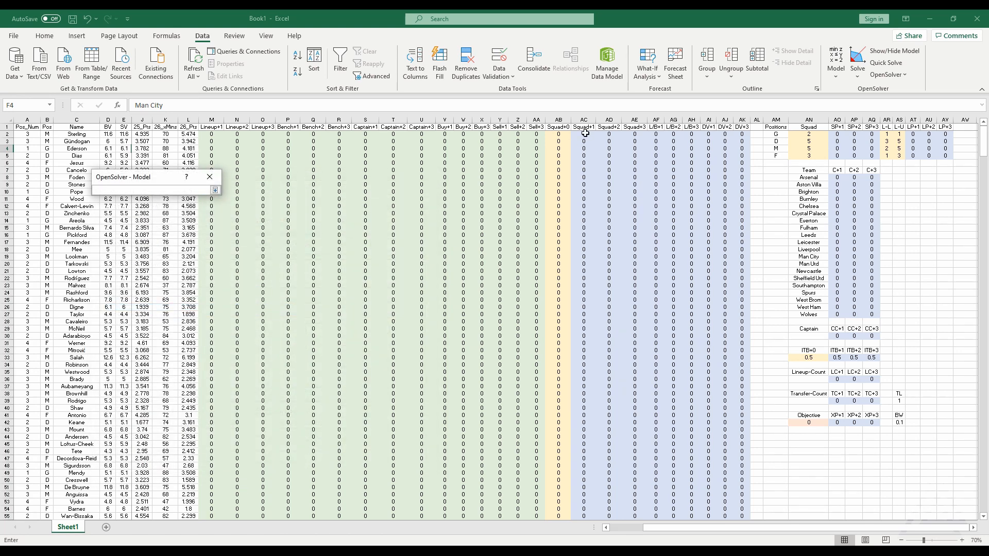
pyautogui.moveTo(584, 136); pyautogui.dragTo(689, 137)
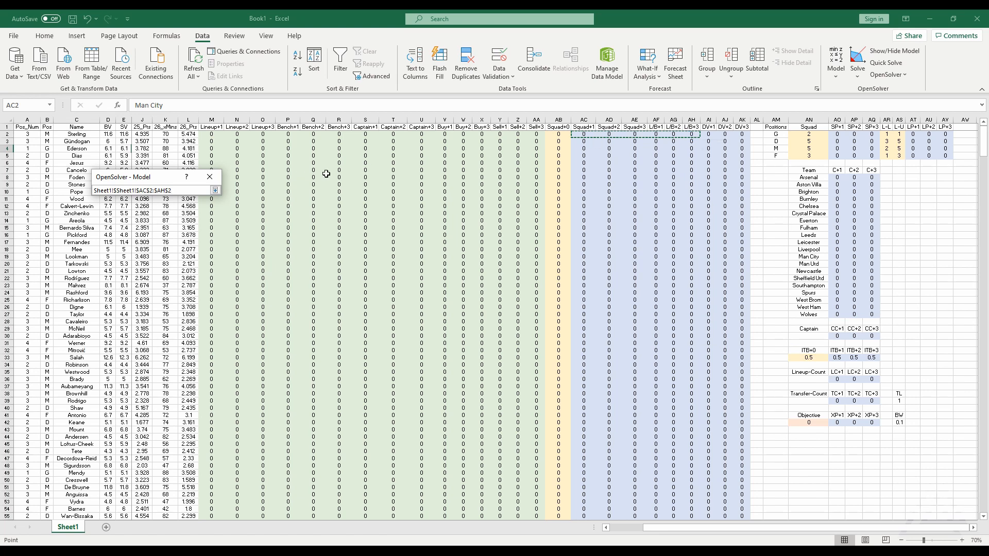
pyautogui.click(583, 134)
pyautogui.moveTo(582, 134); pyautogui.dragTo(691, 513)
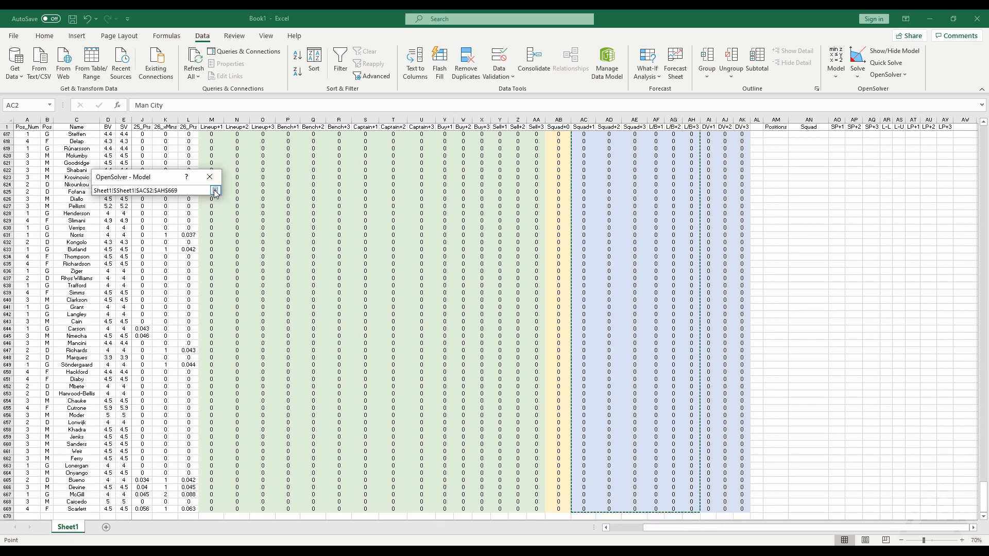
pyautogui.click(215, 190)
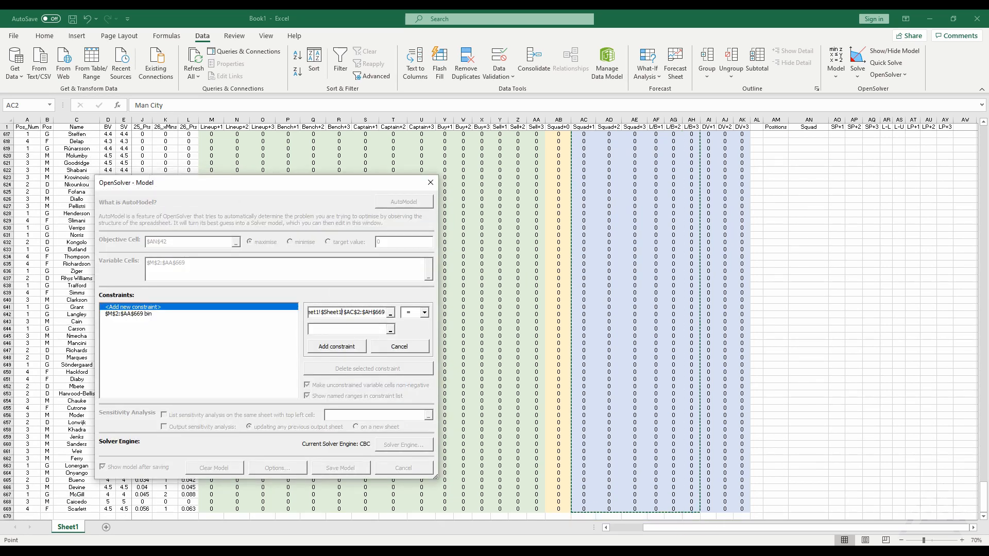
pyautogui.moveTo(342, 313)
pyautogui.mouseDown()
pyautogui.moveTo(308, 313)
pyautogui.moveTo(331, 314)
pyautogui.mouseUp()
pyautogui.press('BackSpace')
pyautogui.press('BackSpace')
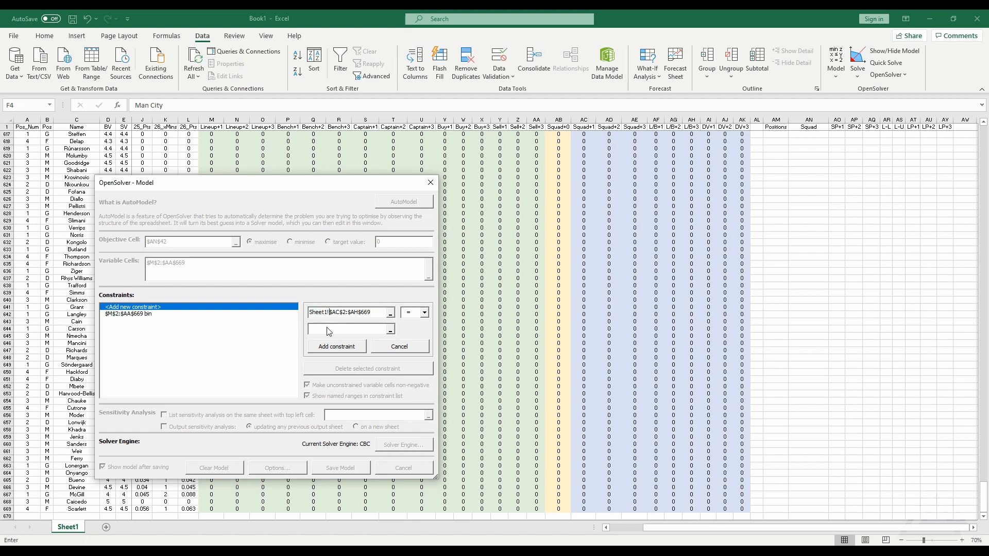
# - Set the constraint's relation to >= with a right side of 0 and add it to the model
pyautogui.click(417, 317)
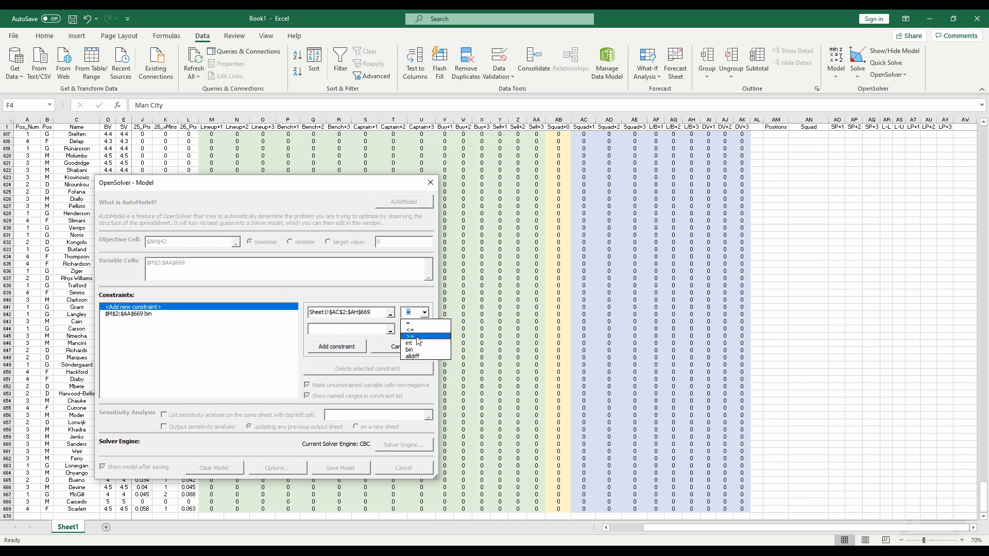
pyautogui.click(408, 337)
pyautogui.click(350, 329)
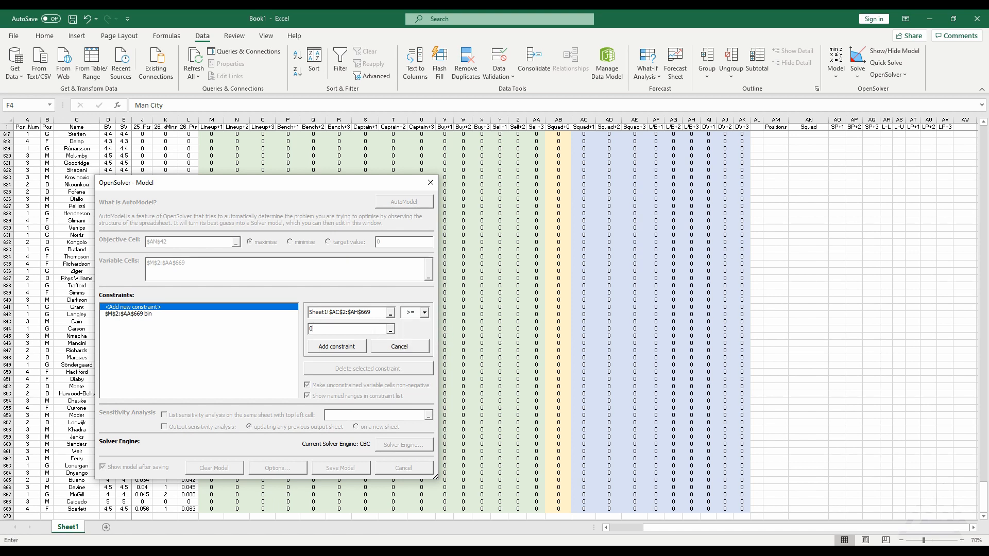
pyautogui.click(342, 351)
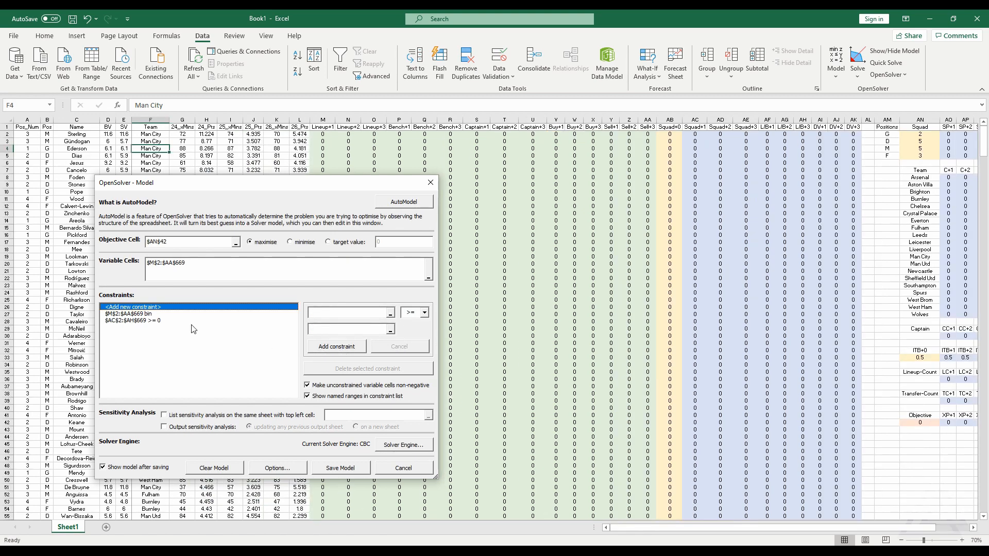
# - Add a constraint keeping $AC$2:$AH$669 <= 1, reusing the range of the existing >= 0 constraint, and save the model
pyautogui.click(193, 321)
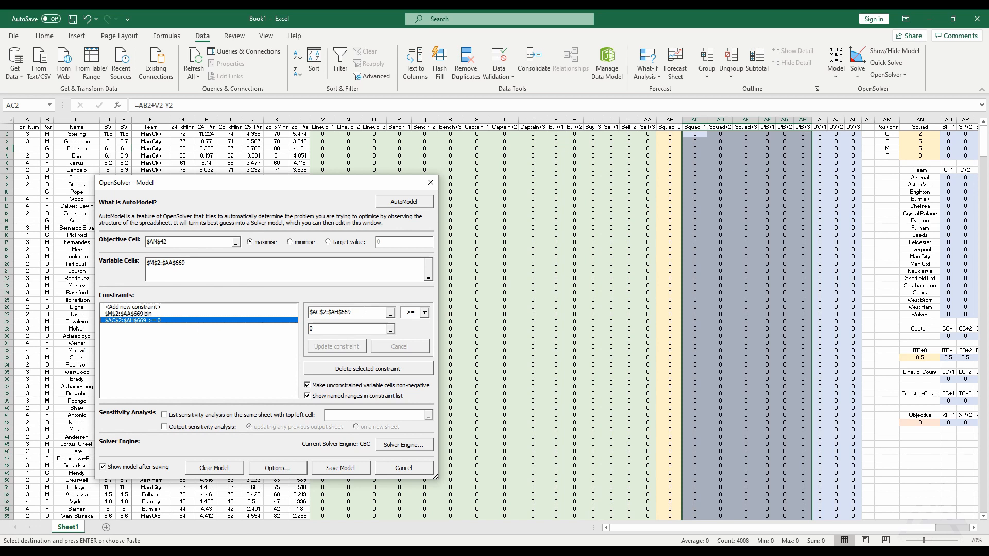
pyautogui.moveTo(362, 312); pyautogui.dragTo(305, 318)
pyautogui.click(230, 308)
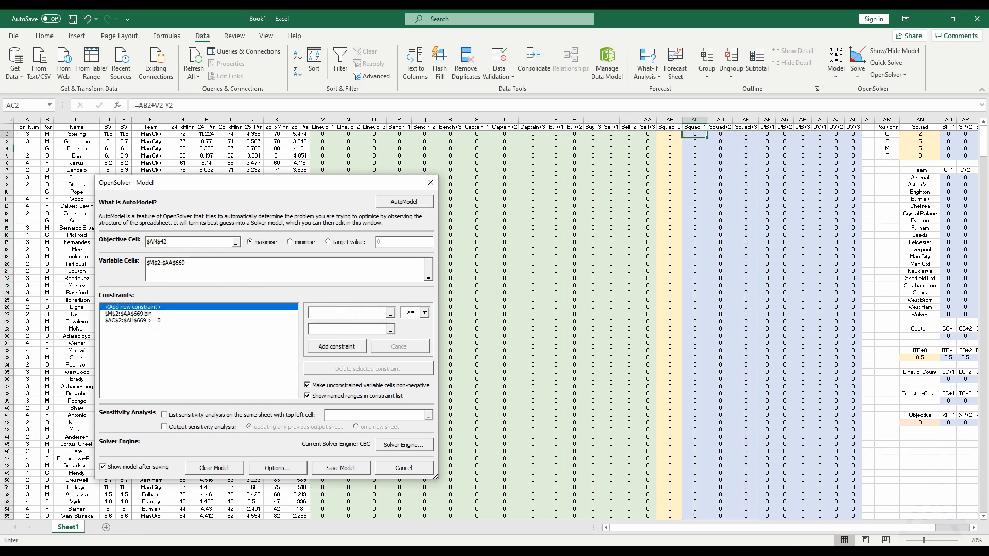
pyautogui.click(419, 313)
pyautogui.click(421, 330)
pyautogui.click(350, 329)
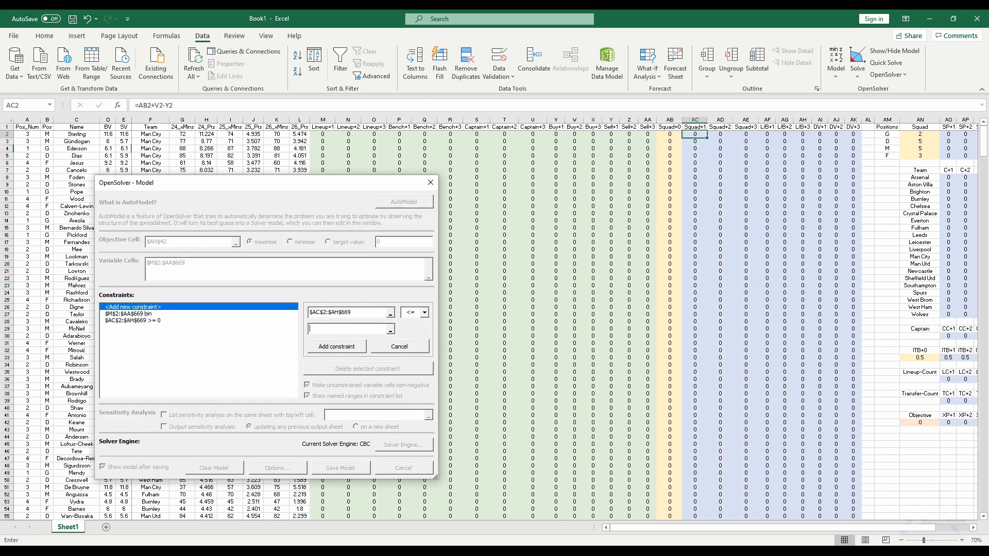
pyautogui.write('1')
pyautogui.click(339, 349)
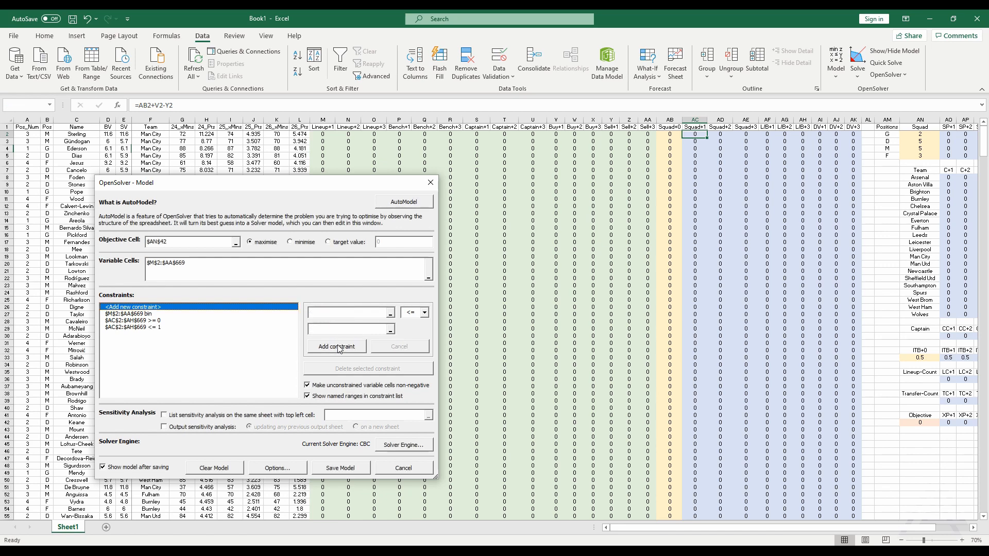
pyautogui.click(331, 467)
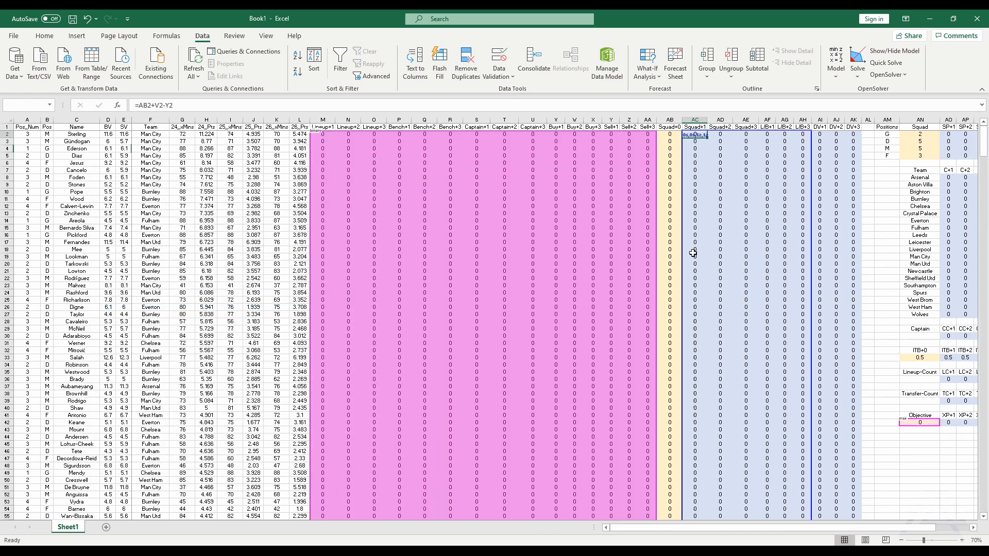
# - Reopen the model and add a constraint setting the SP+1 position counts $AO$2:$AO$5 equal to the Squad limits $AN$2:$AN$5
pyautogui.moveTo(898, 525); pyautogui.dragTo(930, 524)
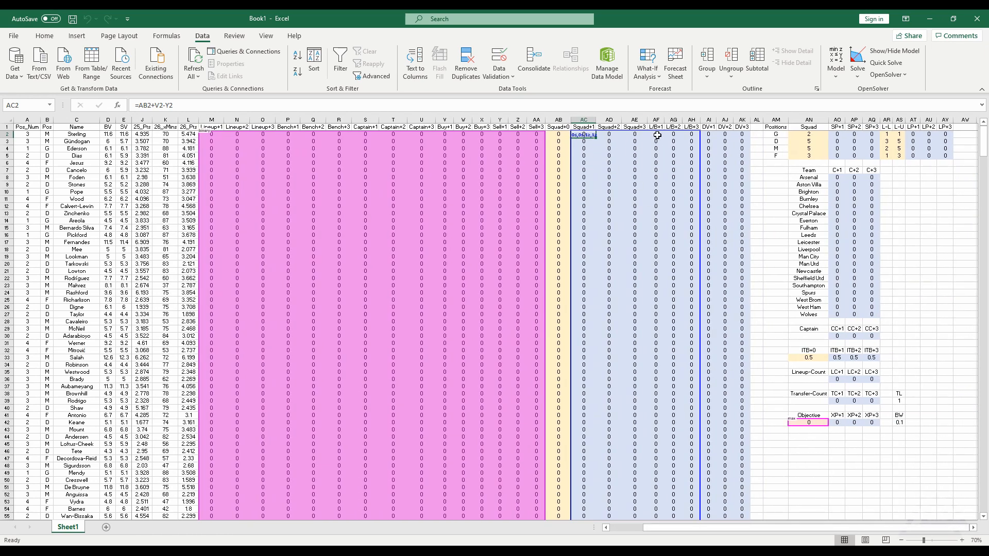
pyautogui.click(835, 436)
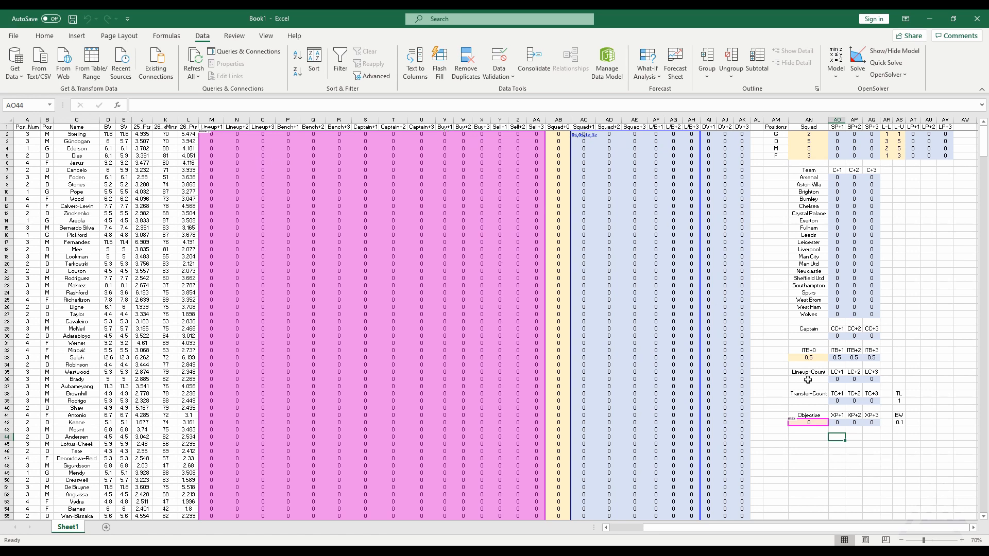
pyautogui.click(838, 76)
pyautogui.click(855, 92)
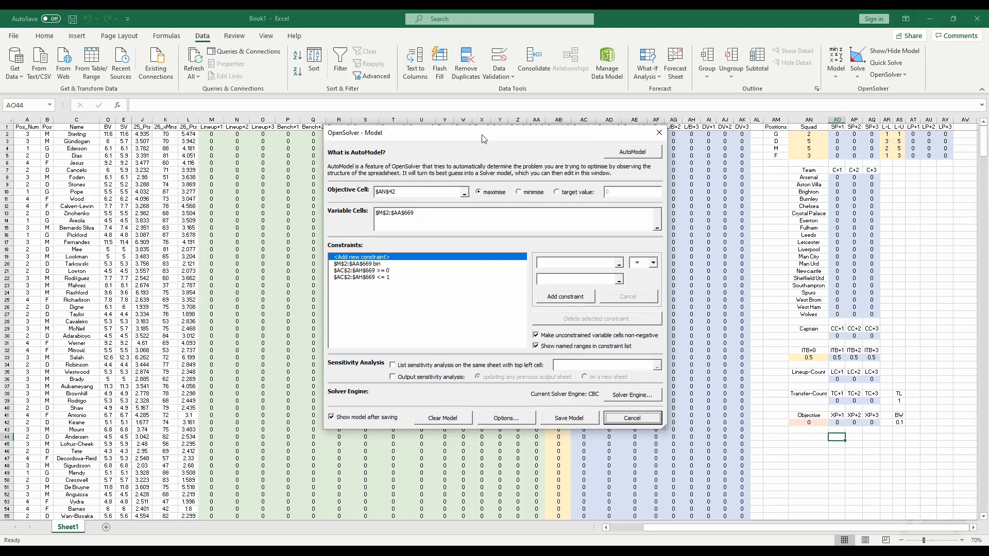
pyautogui.moveTo(483, 139); pyautogui.dragTo(279, 178)
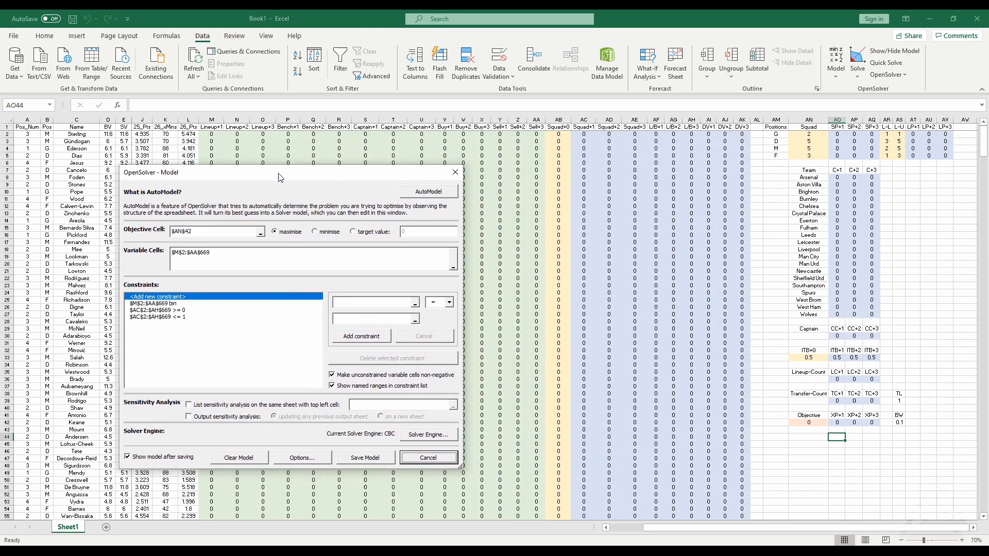
pyautogui.click(414, 304)
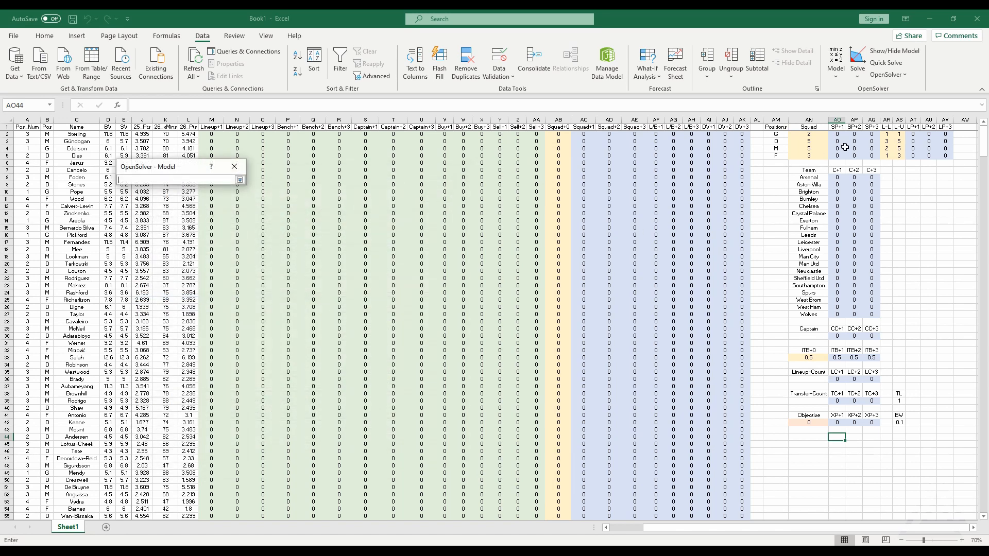
pyautogui.moveTo(837, 135); pyautogui.dragTo(835, 156)
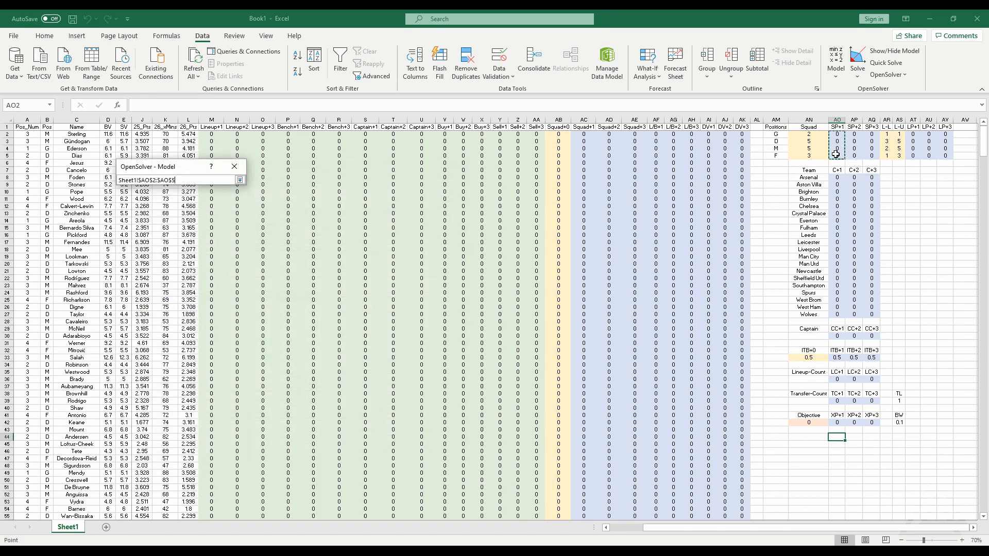
pyautogui.click(240, 179)
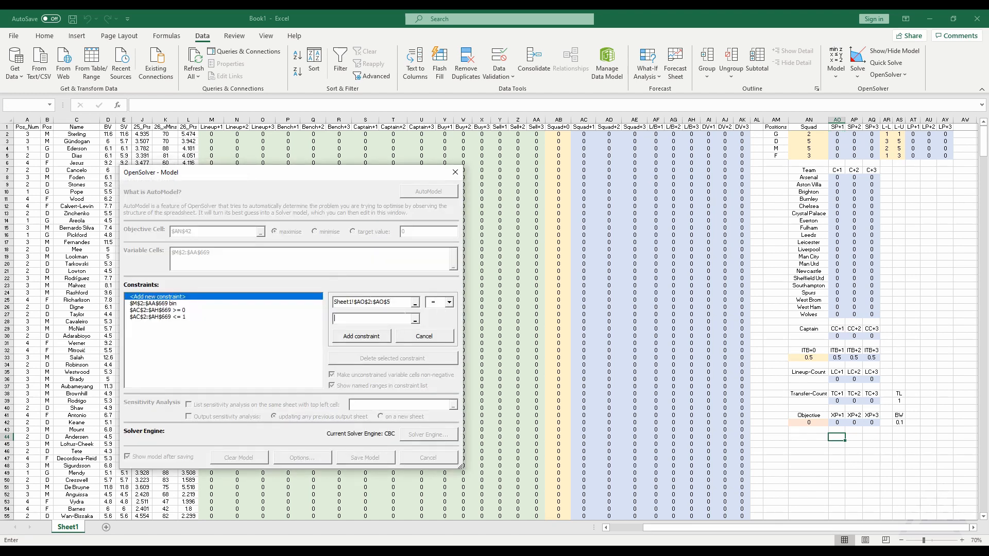
pyautogui.click(415, 319)
pyautogui.moveTo(792, 135); pyautogui.dragTo(793, 155)
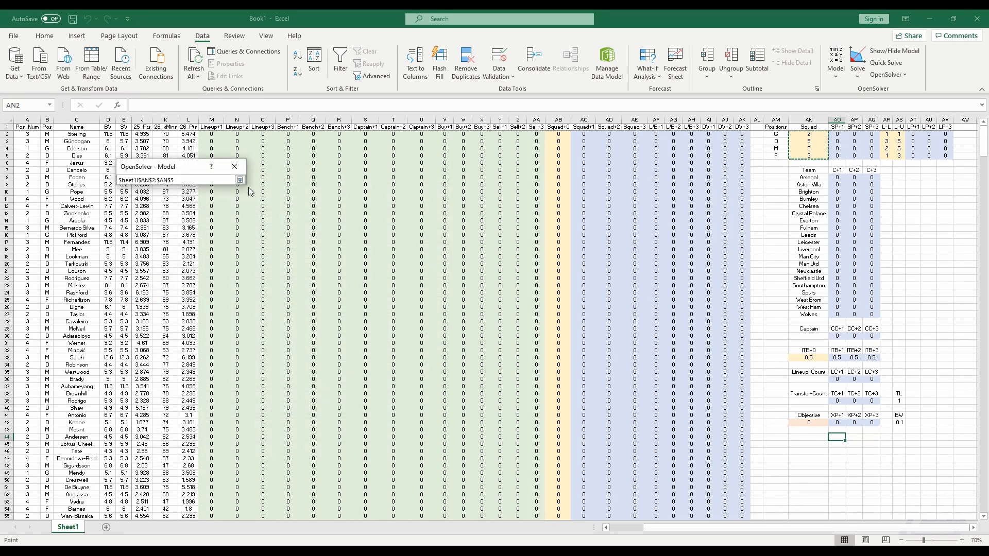
pyautogui.click(240, 180)
pyautogui.click(346, 335)
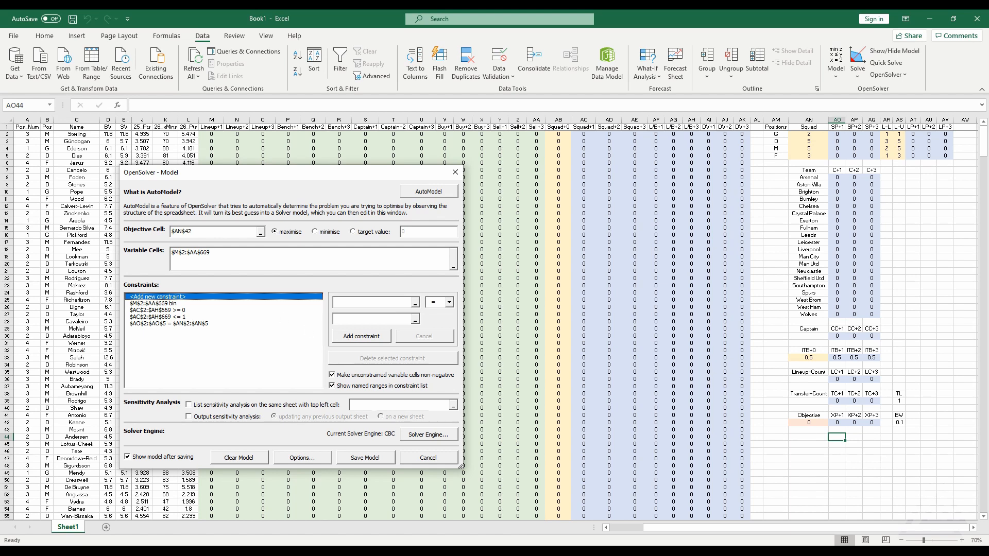
# - Add a constraint setting the SP+2 position counts $AP$2:$AP$5 equal to the Squad limits $AN$2:$AN$5
pyautogui.click(415, 304)
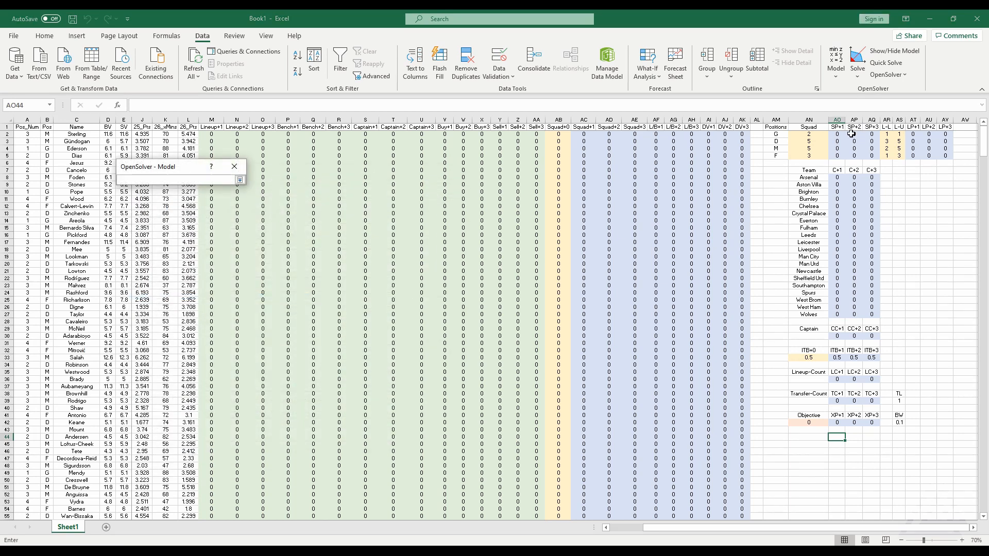
pyautogui.moveTo(853, 135); pyautogui.dragTo(854, 156)
pyautogui.click(240, 180)
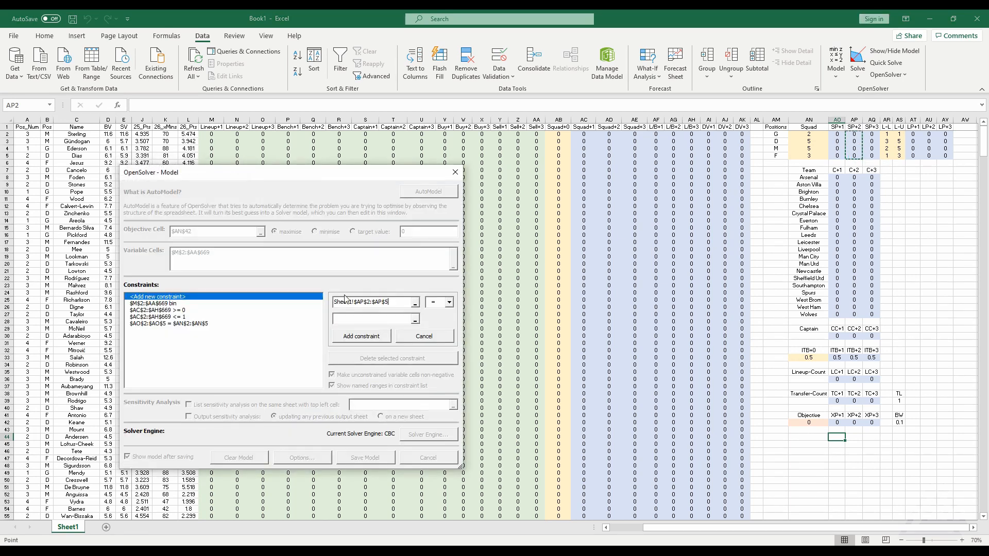
pyautogui.click(414, 324)
pyautogui.moveTo(796, 138); pyautogui.dragTo(798, 156)
pyautogui.click(240, 179)
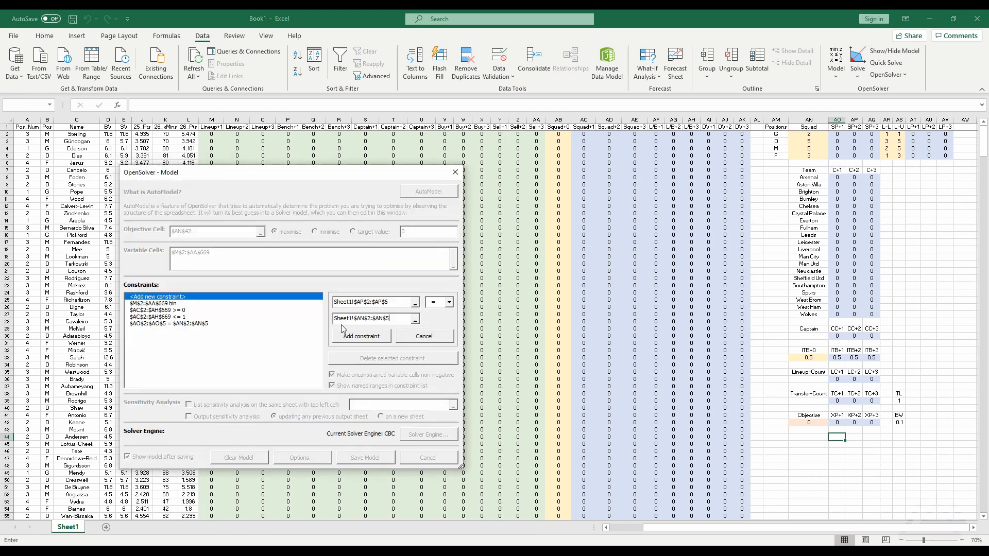
pyautogui.click(363, 336)
# - Add a constraint setting the SP+3 position counts $AQ$2:$AQ$5 equal to the Squad limits $AN$2:$AN$5
pyautogui.click(415, 303)
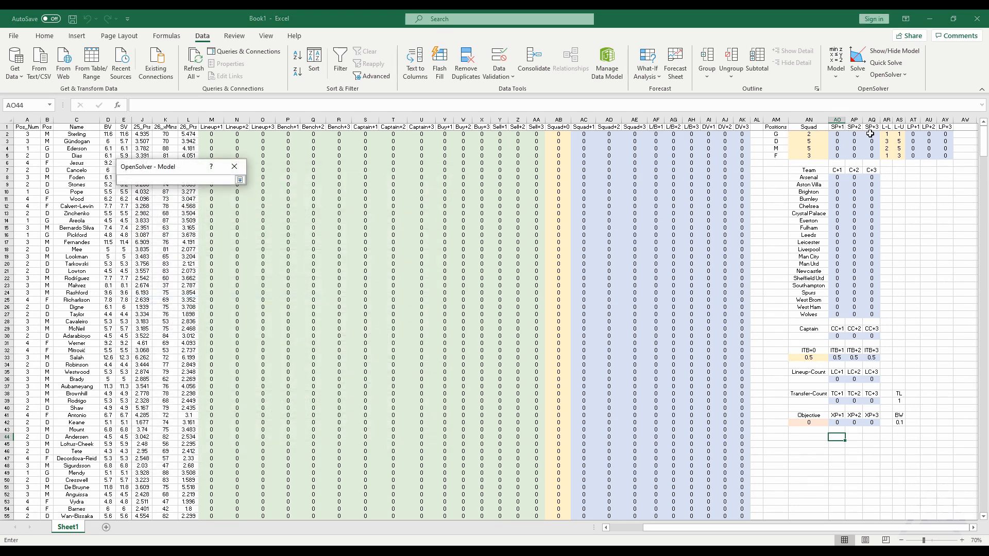
pyautogui.moveTo(871, 134); pyautogui.dragTo(872, 156)
pyautogui.click(240, 180)
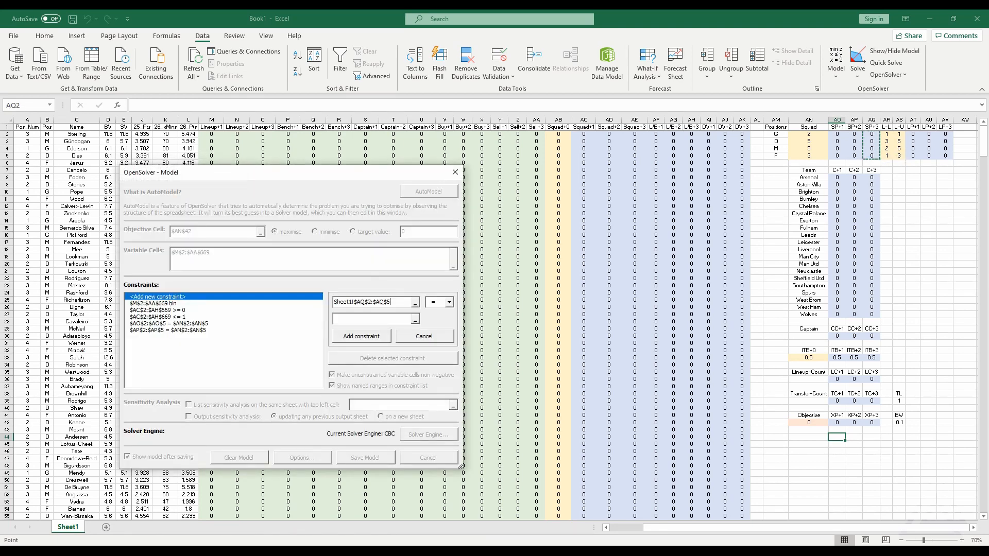
pyautogui.click(415, 318)
pyautogui.moveTo(809, 134); pyautogui.dragTo(809, 156)
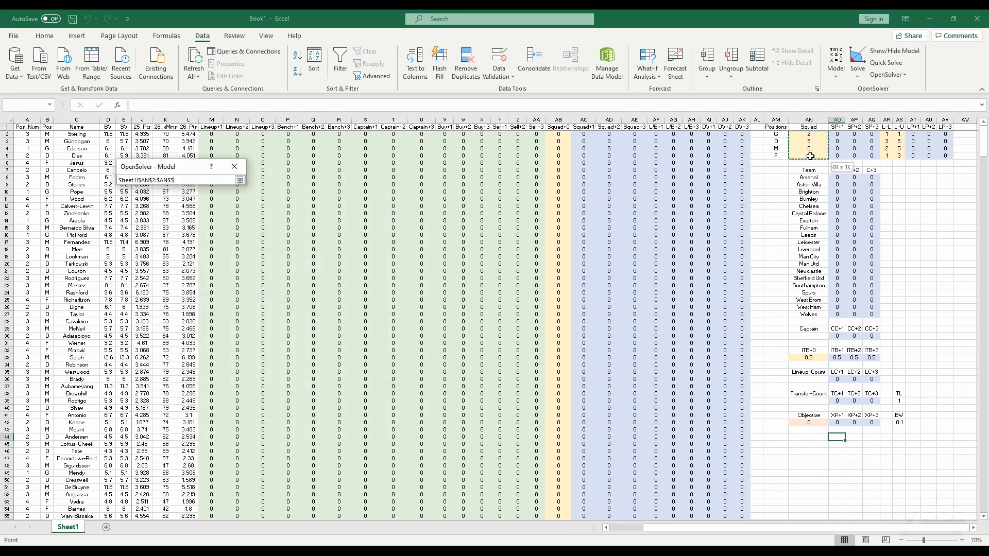
pyautogui.click(240, 180)
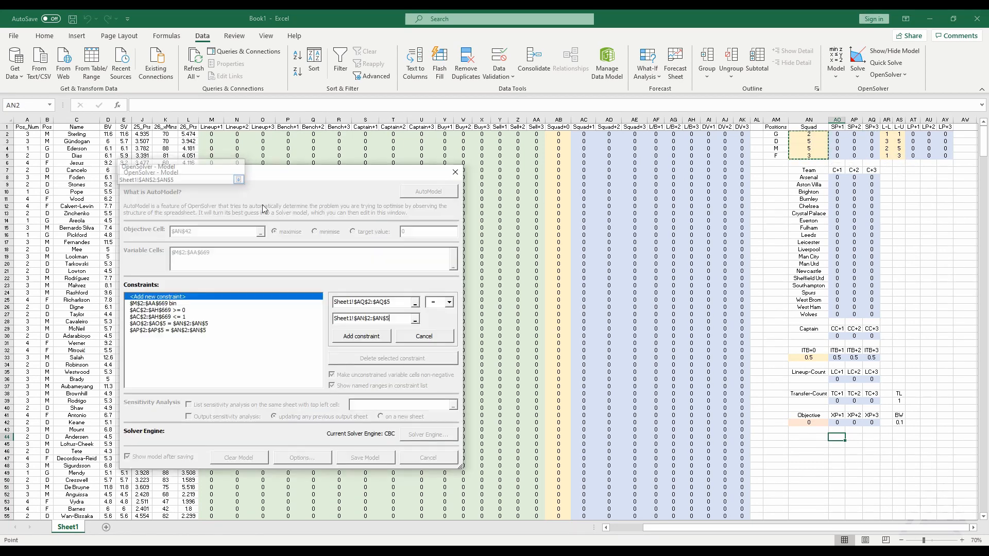
pyautogui.click(363, 335)
# - Add a constraint making the LP+1 lineup counts $AT$2:$AT$5 >= the L-L lower limits $AR$2:$AR$5, and select it for checking
pyautogui.click(412, 303)
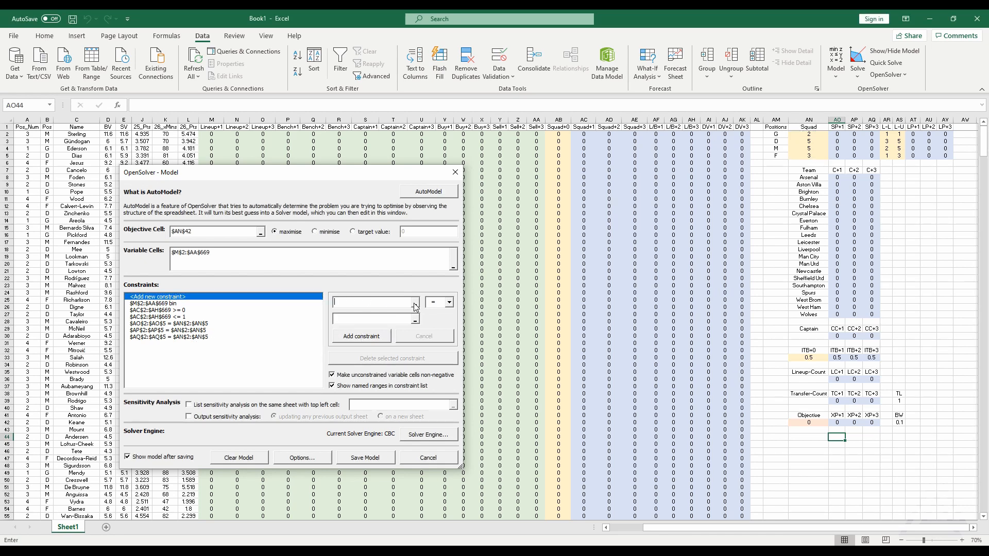
pyautogui.click(415, 303)
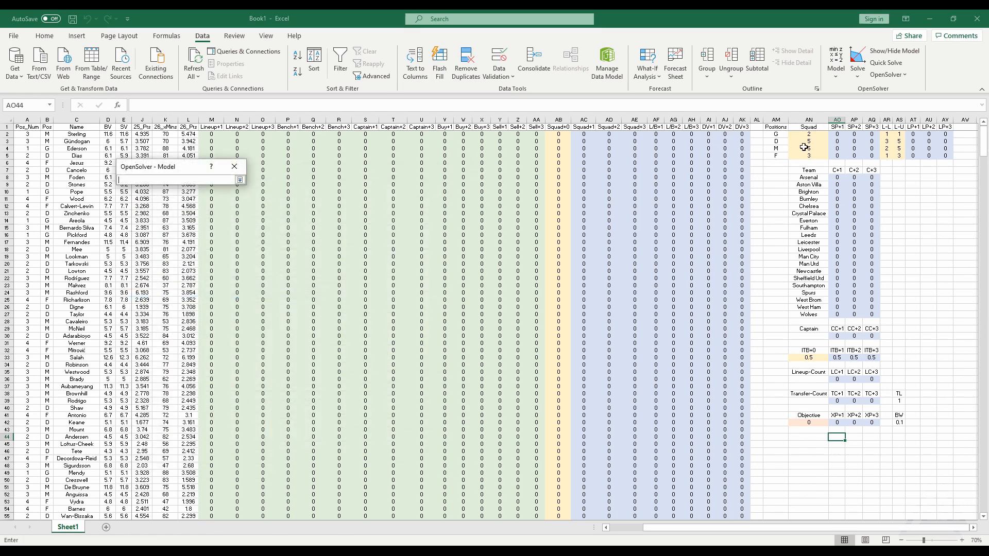
pyautogui.moveTo(913, 133); pyautogui.dragTo(913, 156)
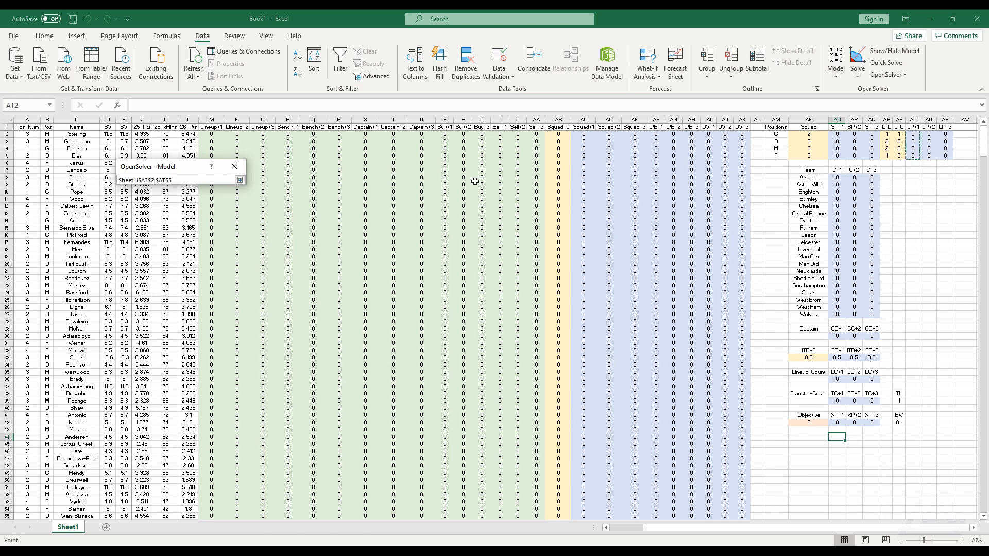
pyautogui.click(240, 180)
pyautogui.click(449, 302)
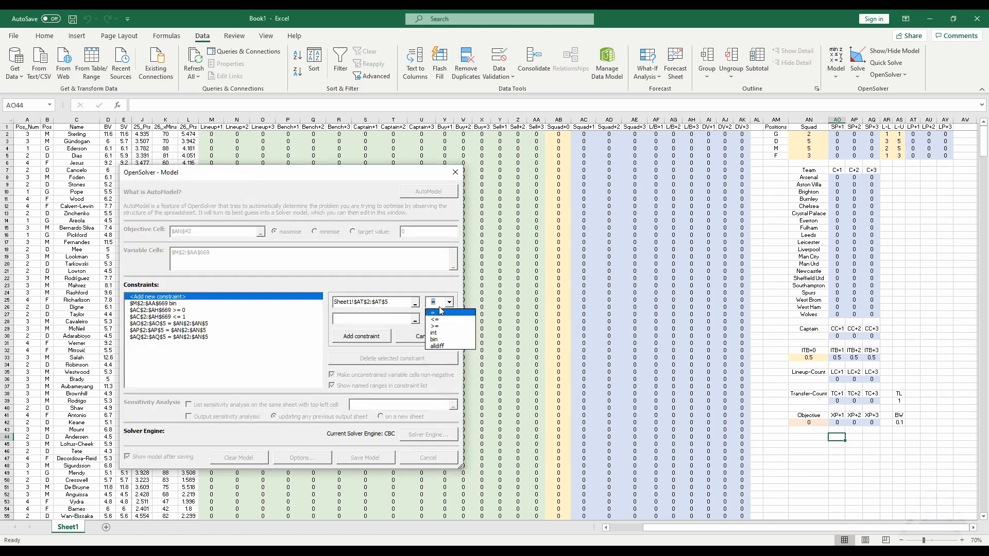
pyautogui.click(443, 326)
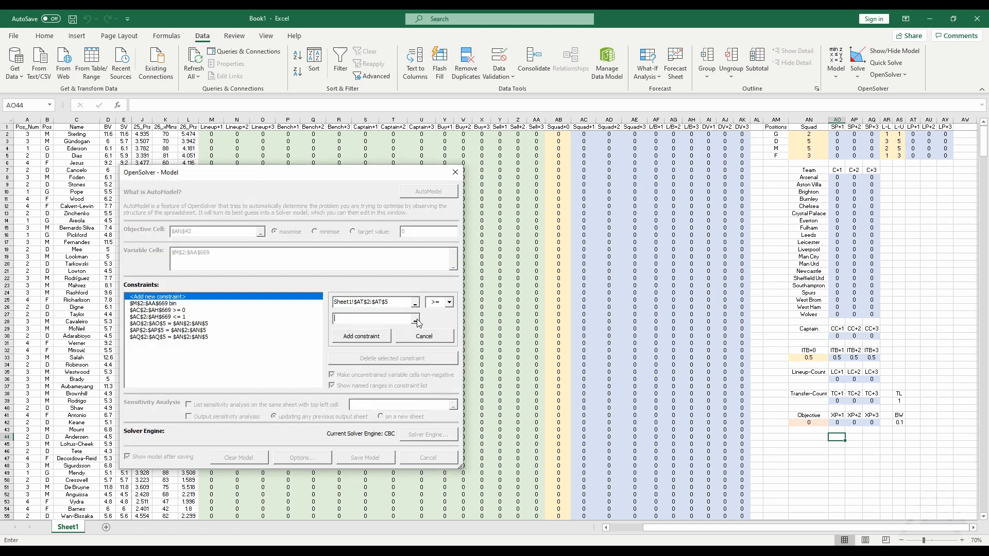
pyautogui.click(414, 320)
pyautogui.moveTo(887, 133); pyautogui.dragTo(886, 155)
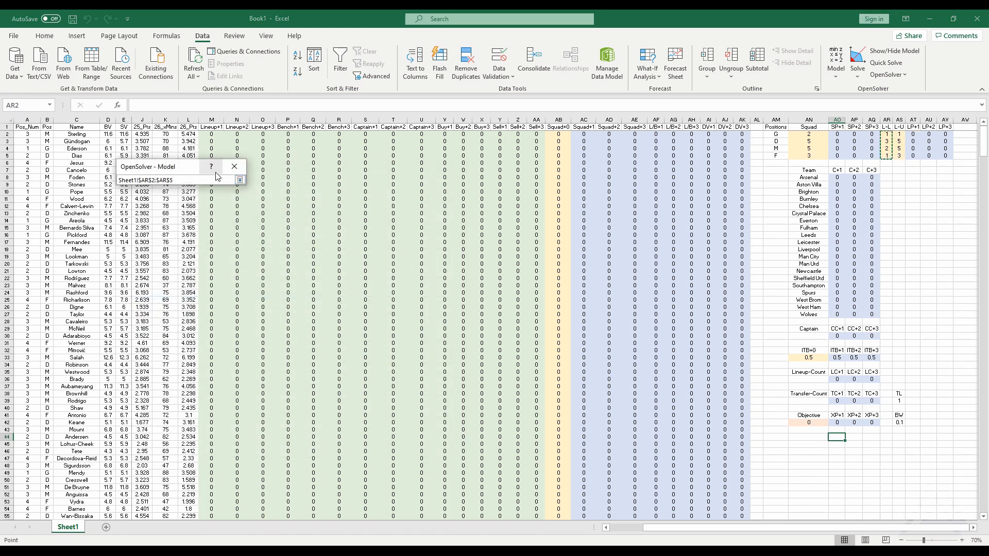
pyautogui.click(239, 180)
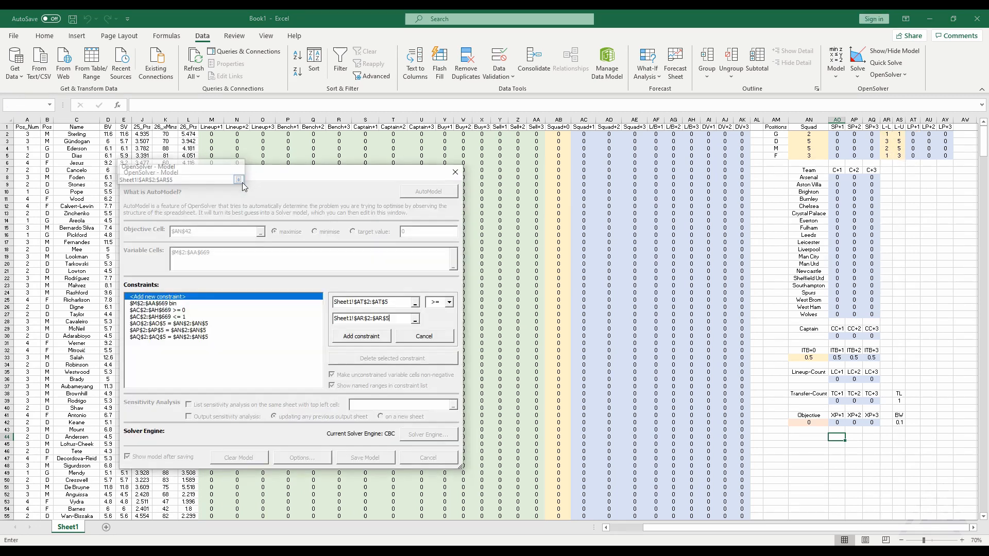
pyautogui.click(379, 337)
pyautogui.click(243, 345)
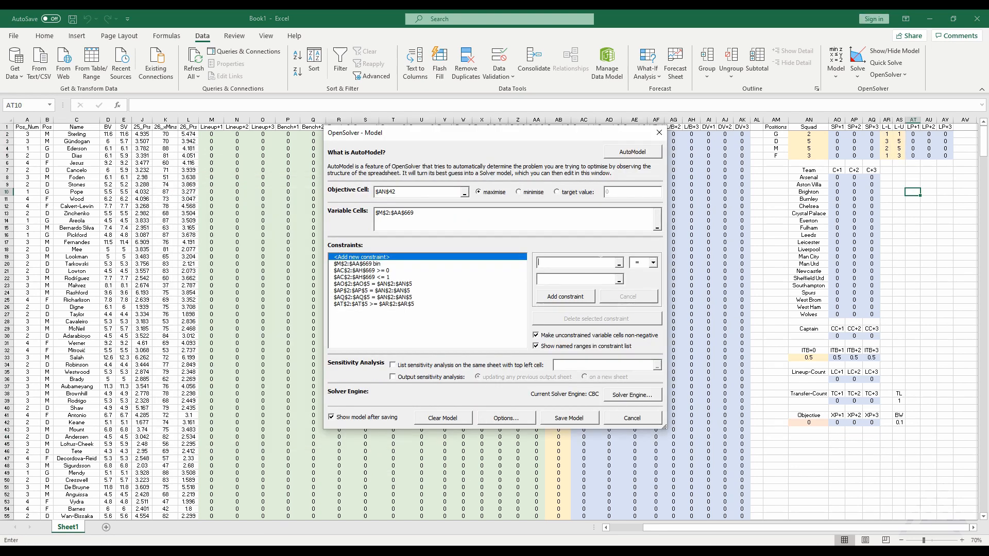
# - Add a constraint making the LP+2 lineup counts $AU$2:$AU$5 >= the L-L lower limits $AR$2:$AR$5
pyautogui.click(616, 263)
pyautogui.moveTo(928, 134); pyautogui.dragTo(930, 156)
pyautogui.click(443, 140)
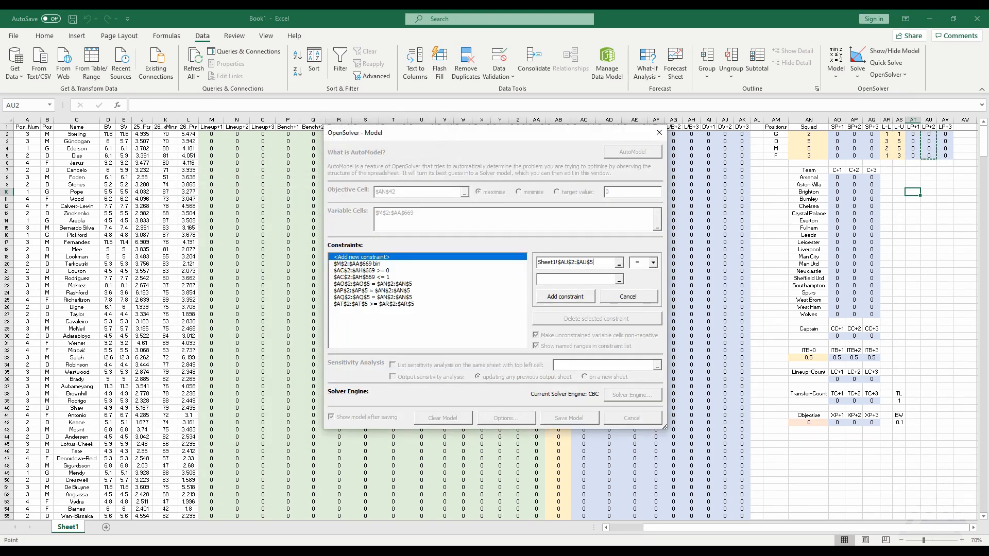
pyautogui.click(653, 263)
pyautogui.click(647, 287)
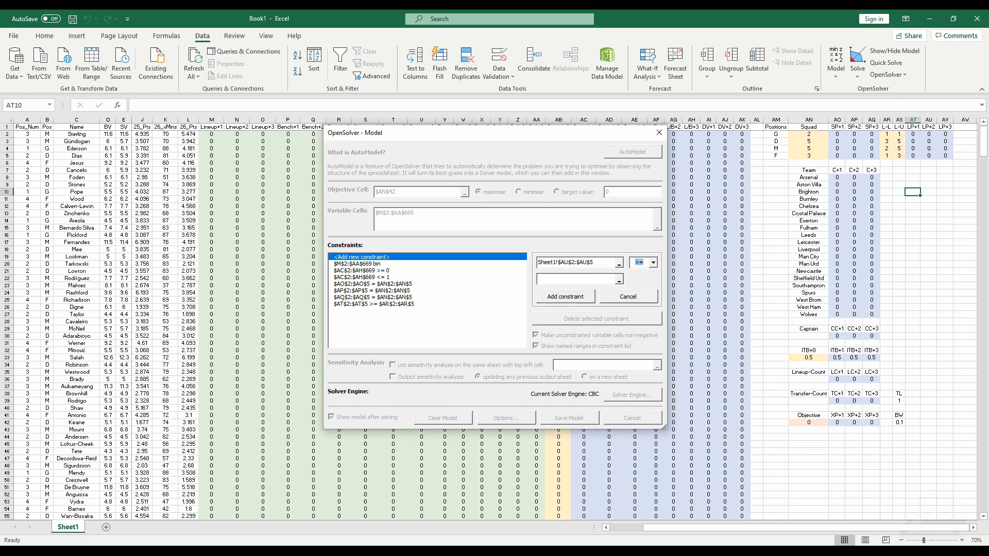
pyautogui.click(619, 279)
pyautogui.moveTo(886, 134); pyautogui.dragTo(887, 156)
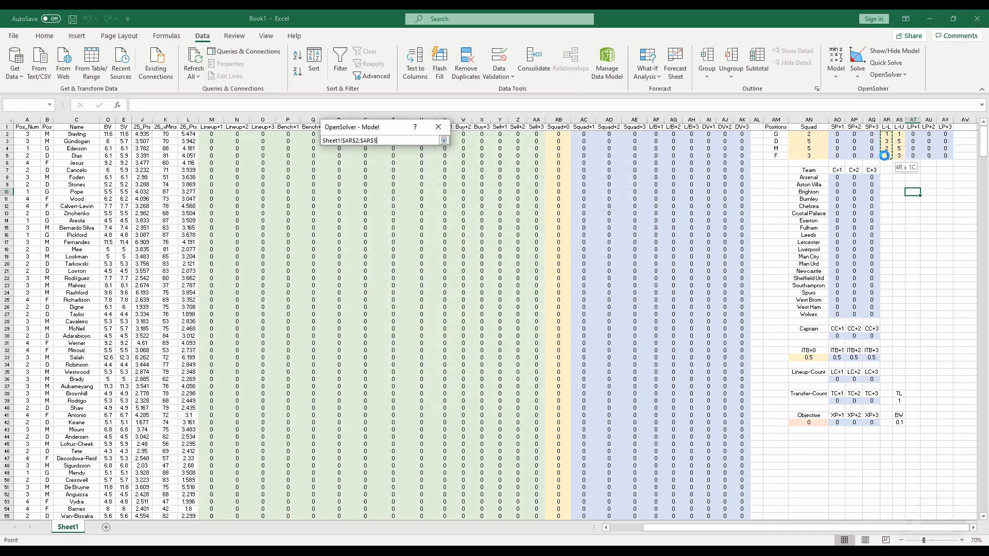
pyautogui.click(443, 140)
pyautogui.click(566, 297)
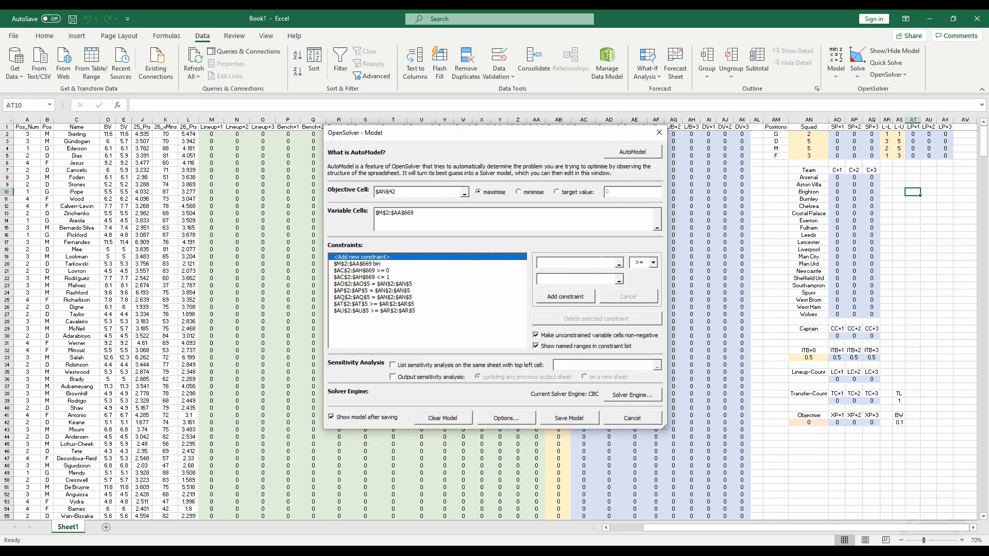
# - Add a constraint making the LP+3 lineup counts $AV$2:$AV$5 >= the L-L lower limits $AR$2:$AR$5
pyautogui.click(620, 263)
pyautogui.moveTo(945, 134); pyautogui.dragTo(945, 156)
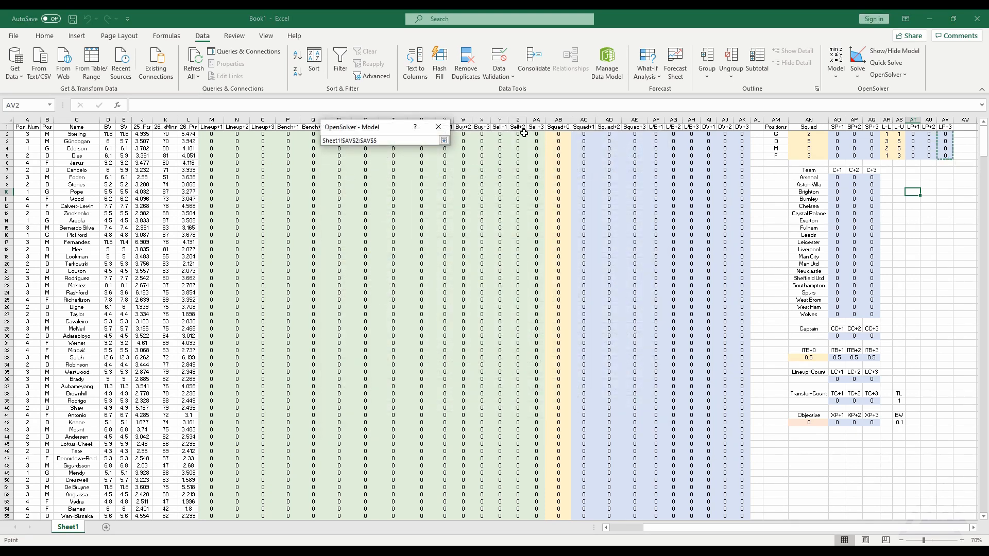
pyautogui.click(443, 140)
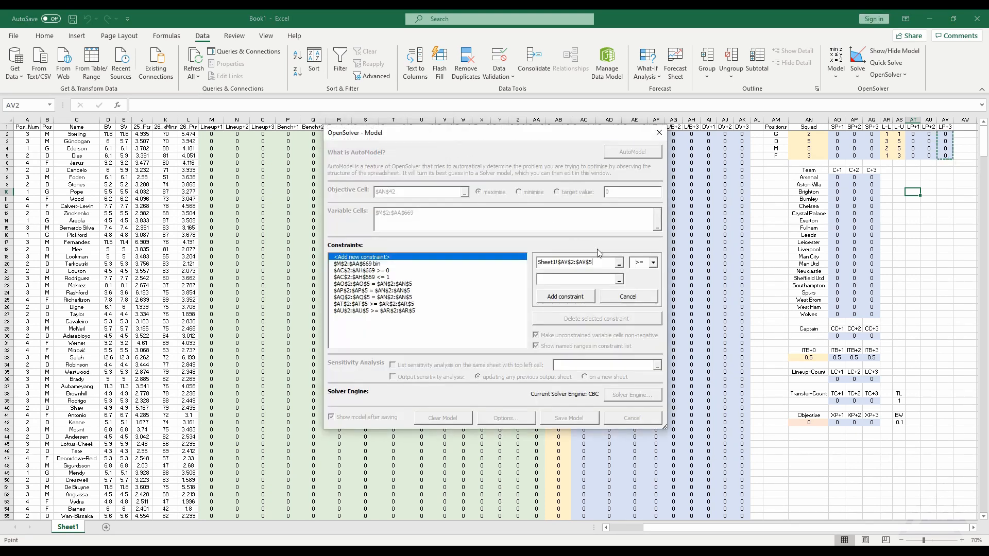
pyautogui.click(619, 279)
pyautogui.moveTo(883, 136); pyautogui.dragTo(886, 155)
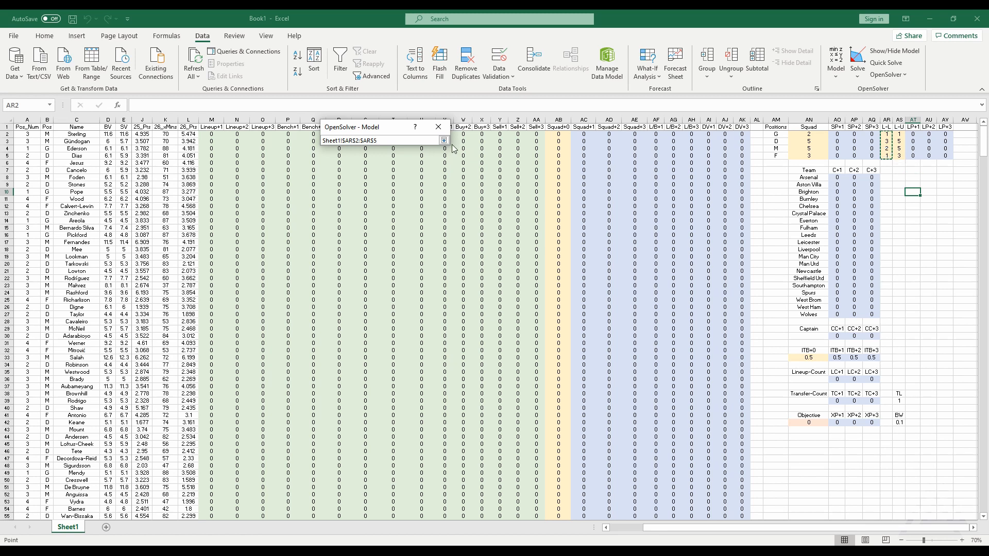
pyautogui.click(443, 140)
pyautogui.click(554, 298)
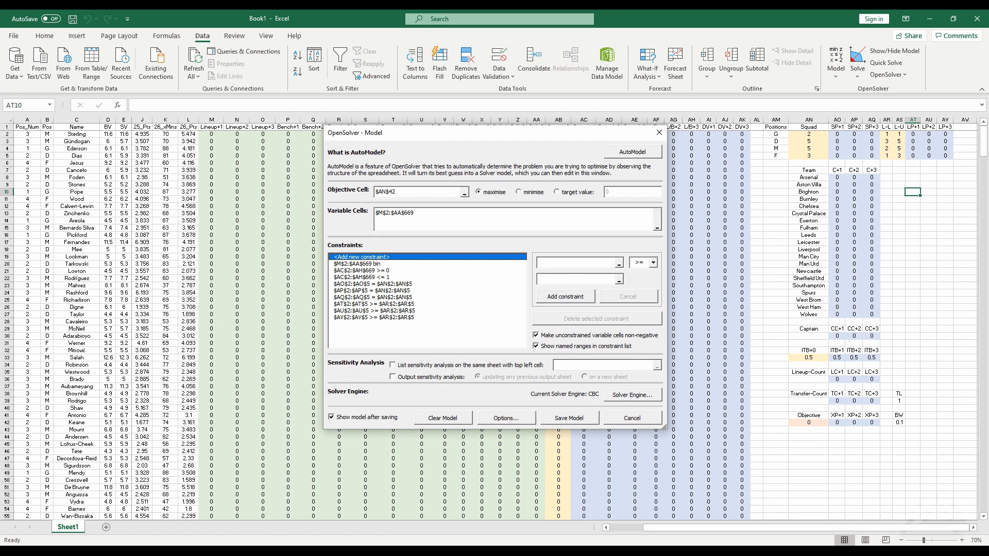
# - Add a constraint limiting the goalkeeper lineup counts $AT$2:$AV$2 to <= 1, and save the model
pyautogui.click(619, 263)
pyautogui.click(910, 135)
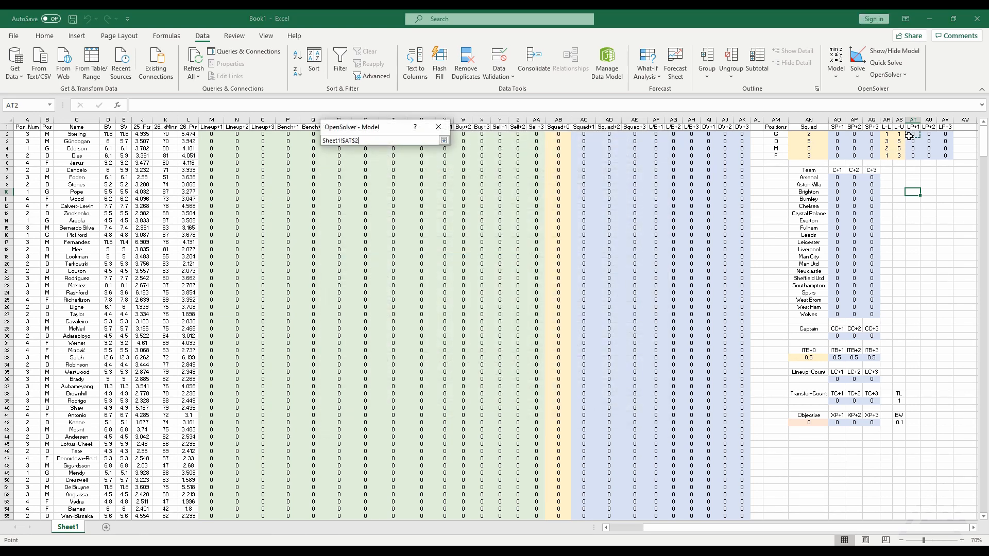
pyautogui.moveTo(909, 135); pyautogui.dragTo(945, 135)
pyautogui.click(443, 140)
pyautogui.click(638, 263)
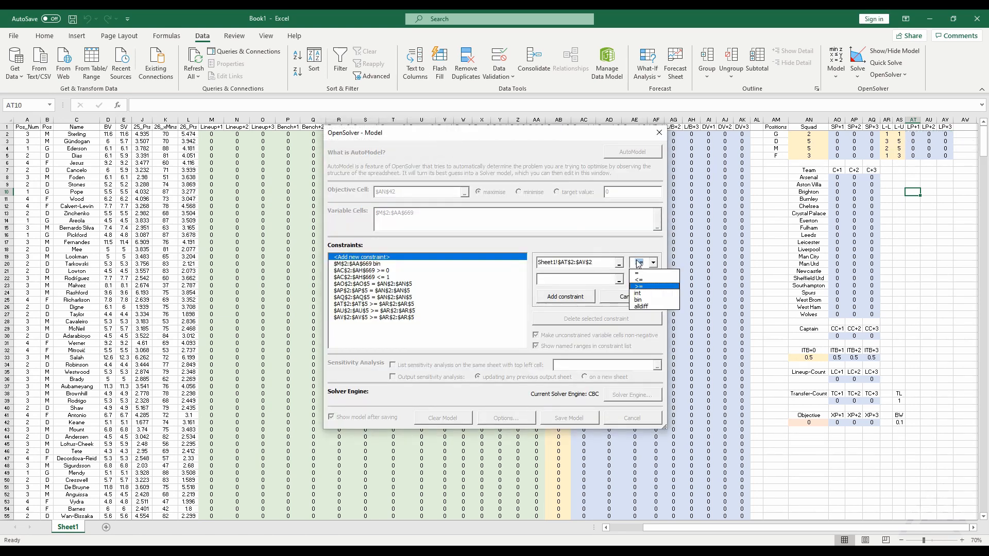
pyautogui.click(639, 279)
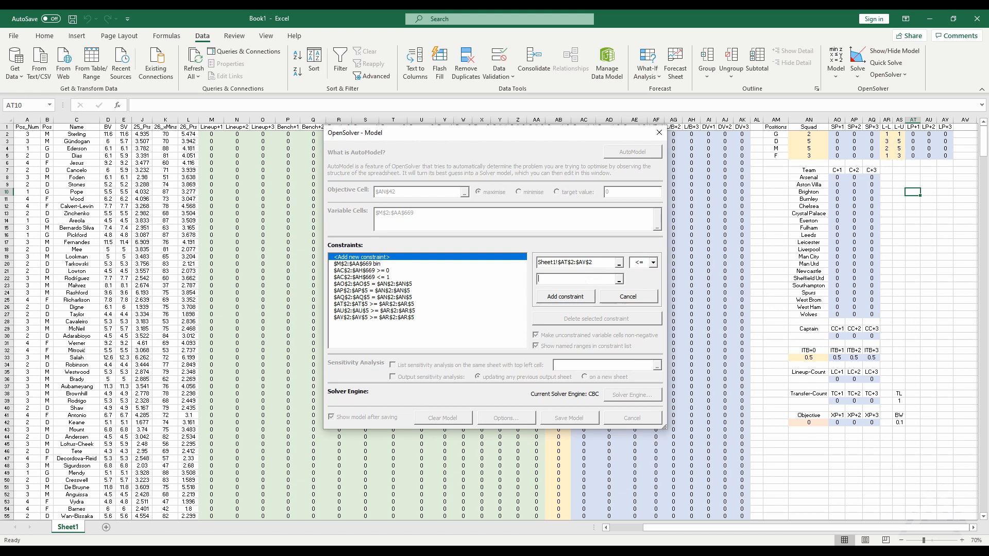
pyautogui.write('1')
pyautogui.click(572, 300)
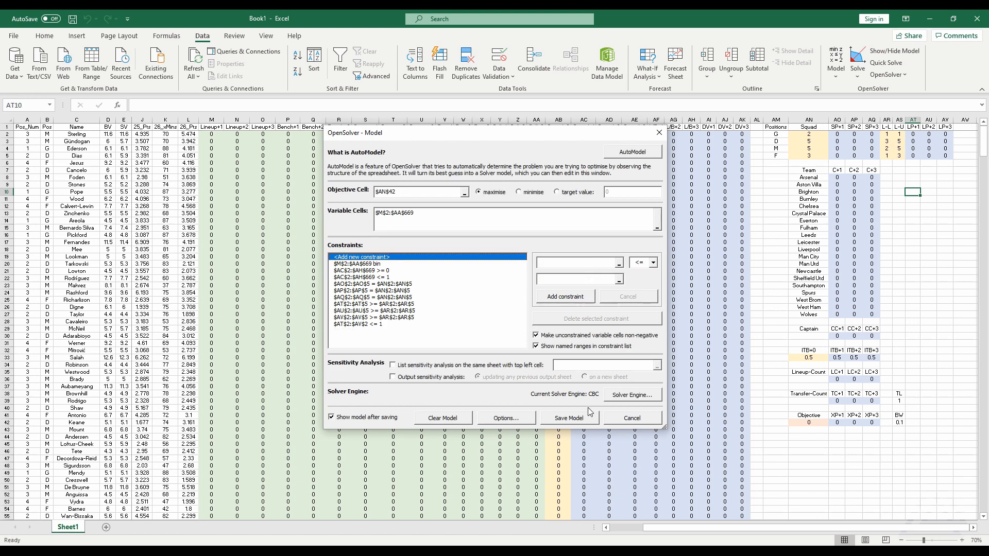
pyautogui.press('Return')
pyautogui.click(913, 170)
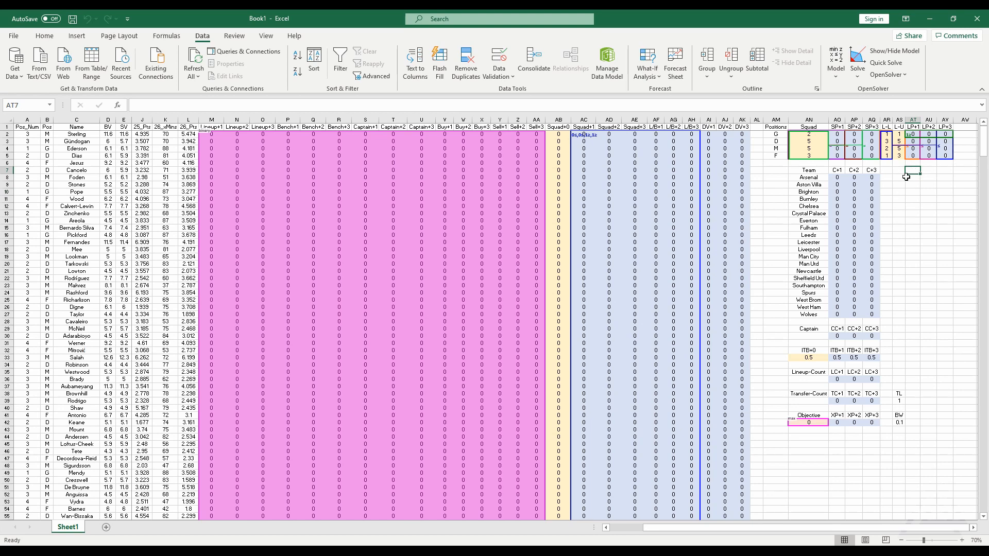
# - Reopen the OpenSolver model and add a constraint limiting the per-team counts $AO$8:$AQ$27 to <= 3
pyautogui.click(836, 69)
pyautogui.click(861, 95)
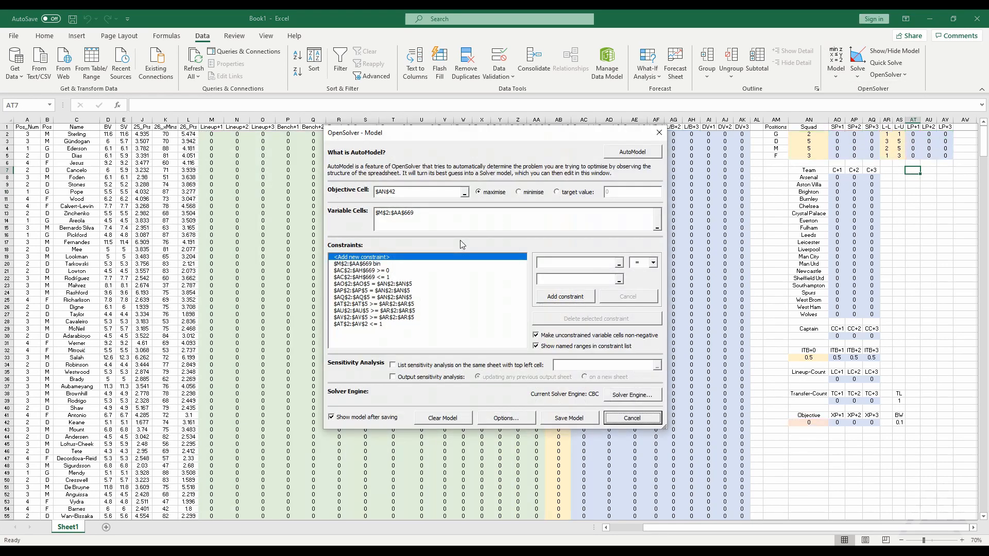
pyautogui.click(619, 263)
pyautogui.moveTo(837, 178); pyautogui.dragTo(870, 314)
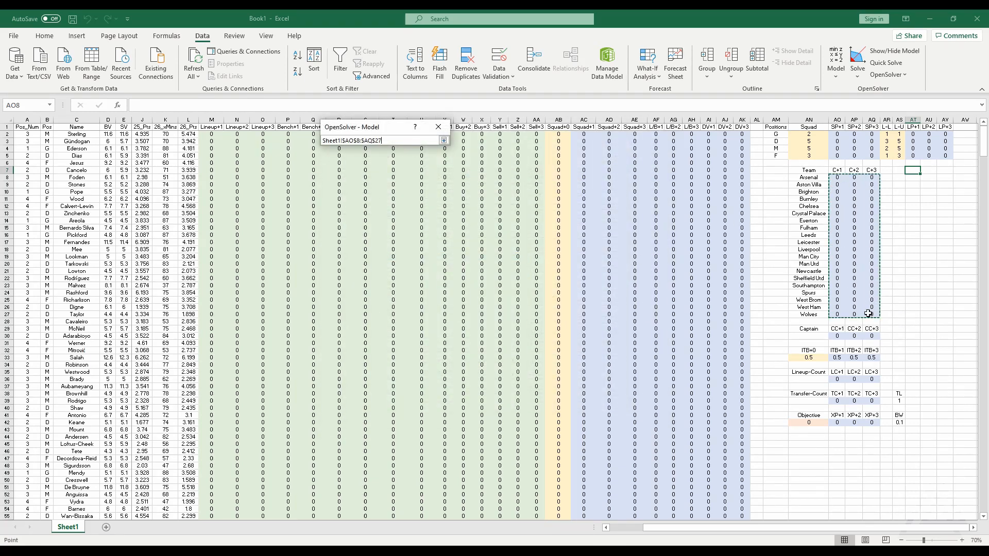
pyautogui.click(444, 140)
pyautogui.click(653, 262)
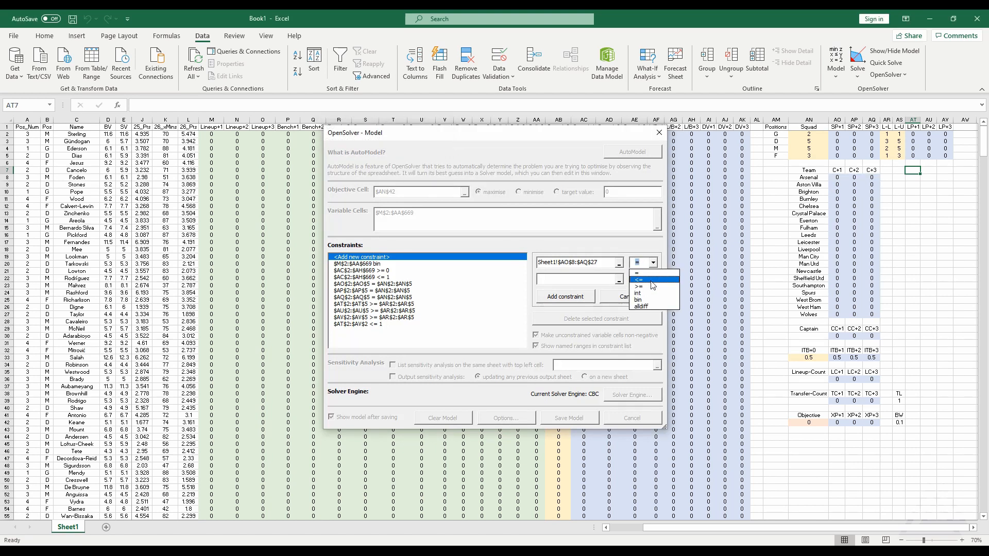
pyautogui.click(641, 270)
pyautogui.write('3')
pyautogui.click(576, 296)
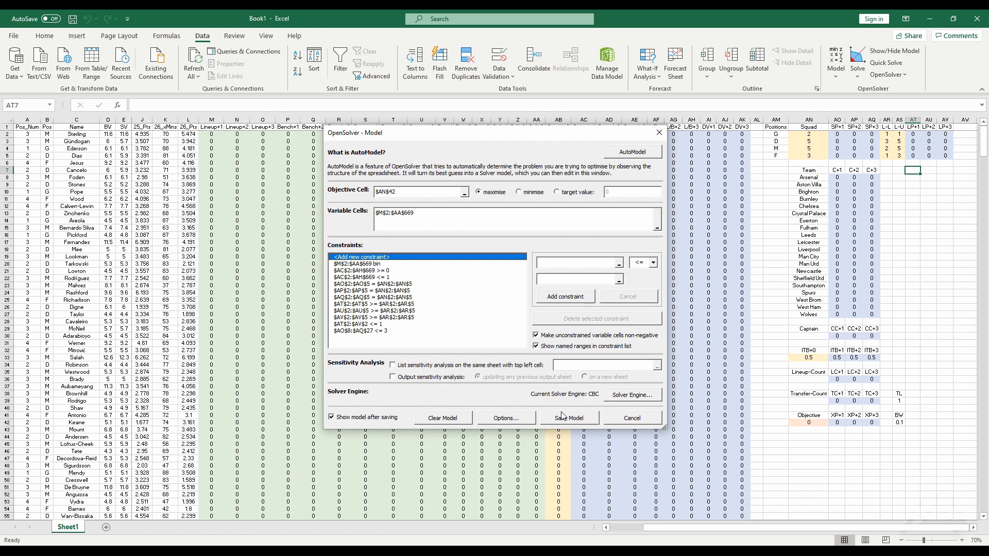
# - Add a constraint setting the captain counts $AO$30:$AQ$30 equal to 1
pyautogui.click(619, 263)
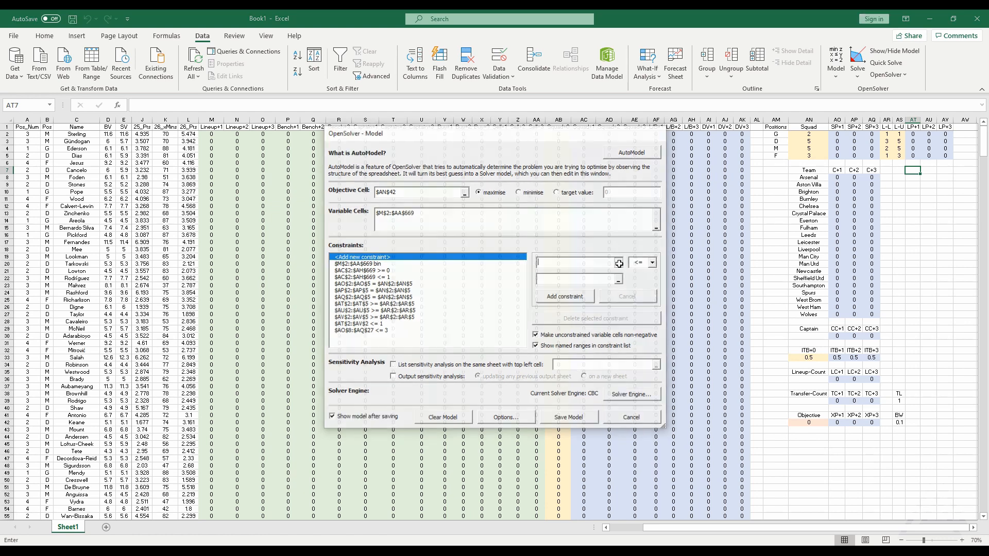
pyautogui.moveTo(837, 335); pyautogui.dragTo(871, 336)
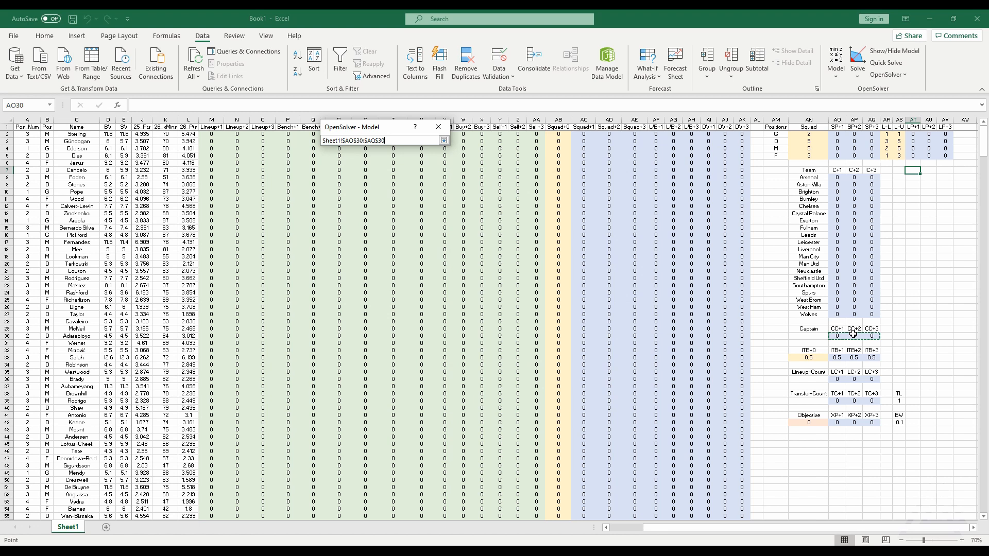
pyautogui.click(443, 140)
pyautogui.click(644, 263)
pyautogui.click(641, 272)
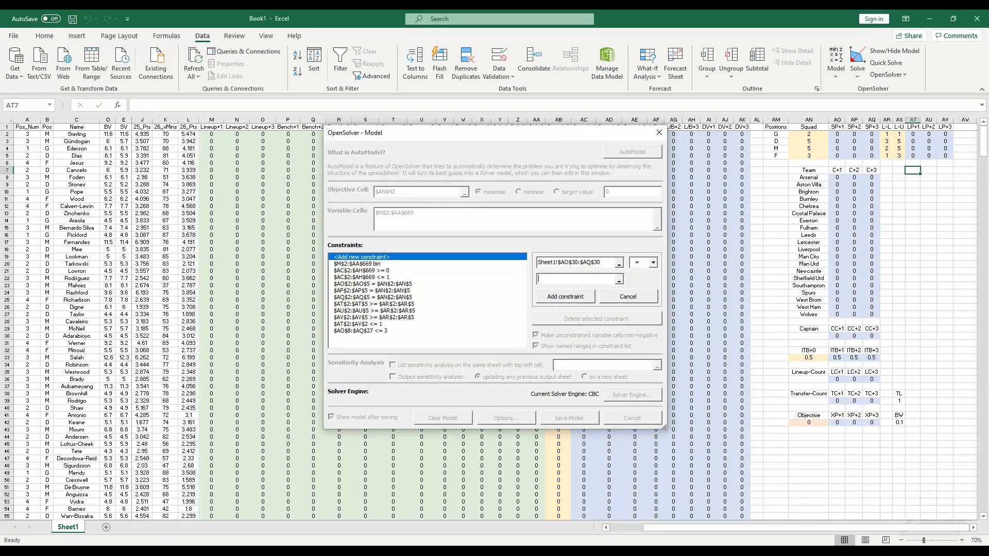
pyautogui.click(579, 298)
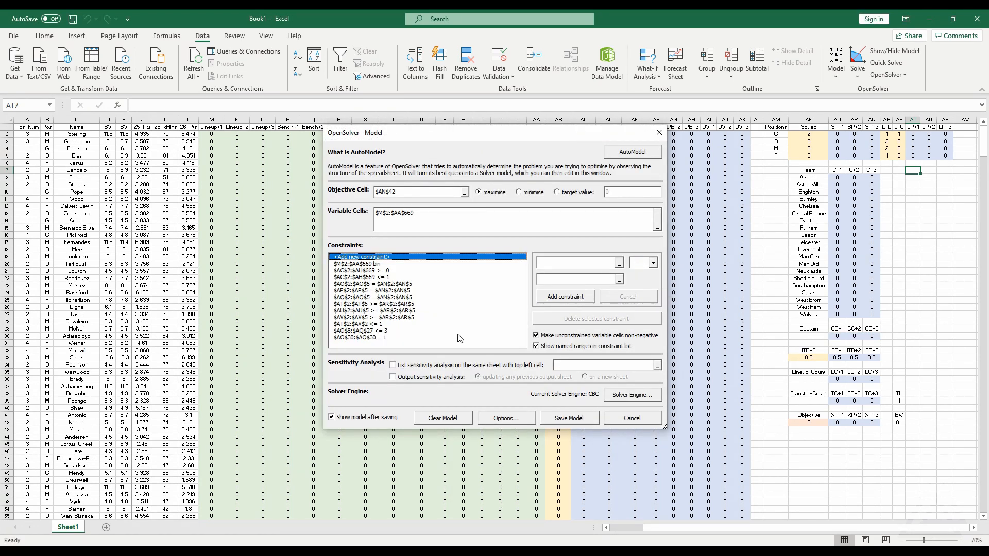
# - Add a constraint keeping the ITB+1 to ITB+3 bank values $AO$33:$AQ$33 >= 0
pyautogui.click(620, 264)
pyautogui.click(619, 264)
pyautogui.moveTo(836, 358); pyautogui.dragTo(875, 358)
pyautogui.click(443, 140)
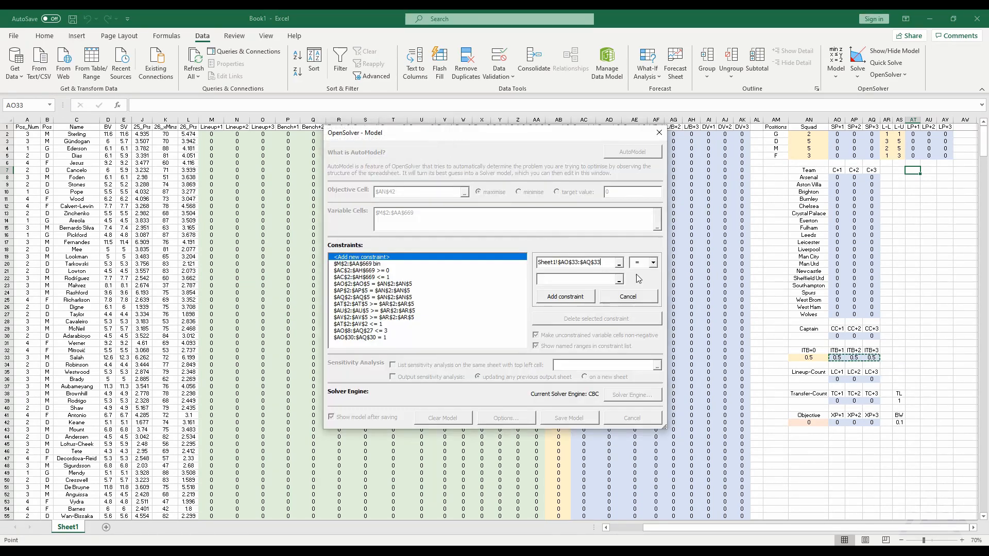
pyautogui.click(653, 262)
pyautogui.click(651, 286)
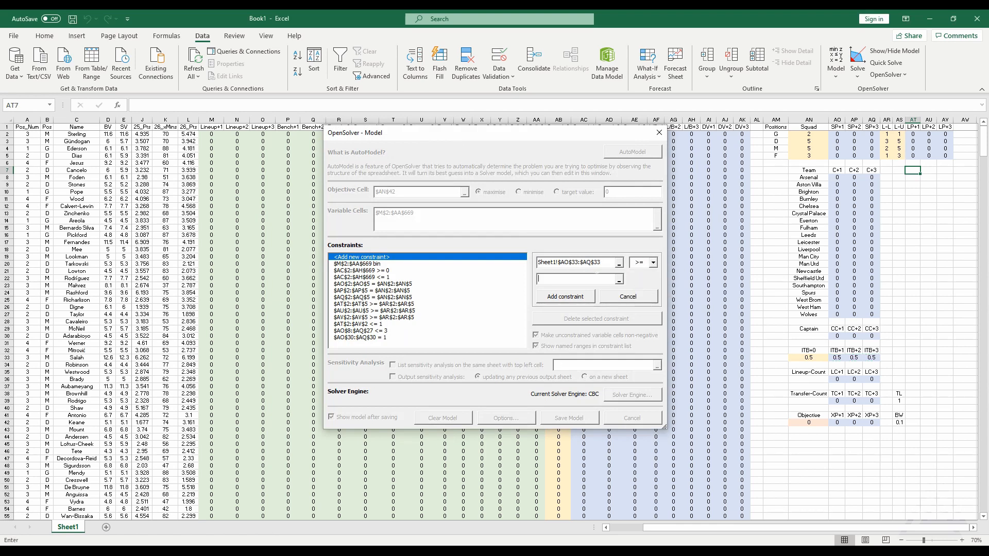
pyautogui.write('0')
pyautogui.click(575, 296)
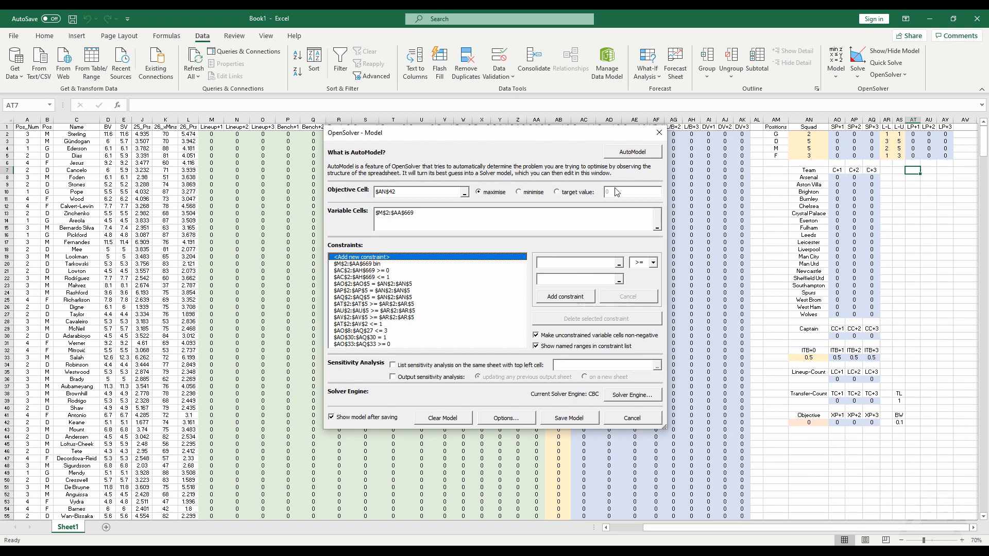
# - Add a constraint setting the lineup counts LC+1 to LC+3 in $AO$36:$AQ$36 equal to 1
pyautogui.click(618, 264)
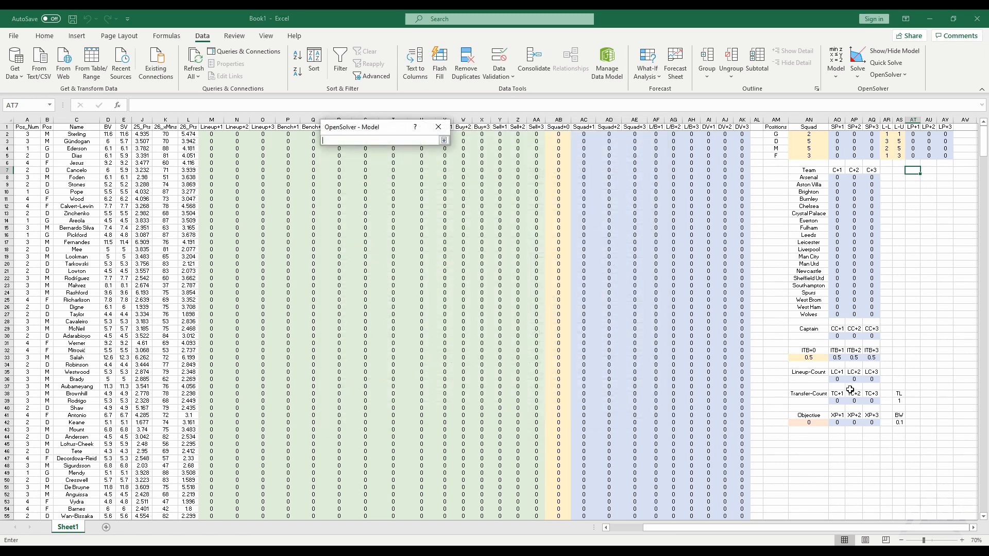
pyautogui.moveTo(838, 379); pyautogui.dragTo(871, 379)
pyautogui.click(443, 140)
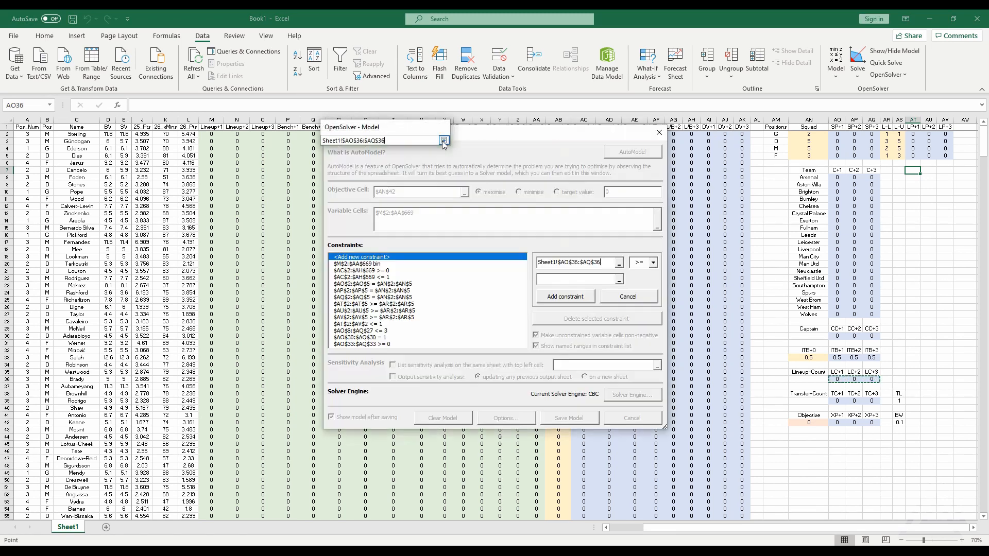
pyautogui.click(652, 263)
pyautogui.click(641, 285)
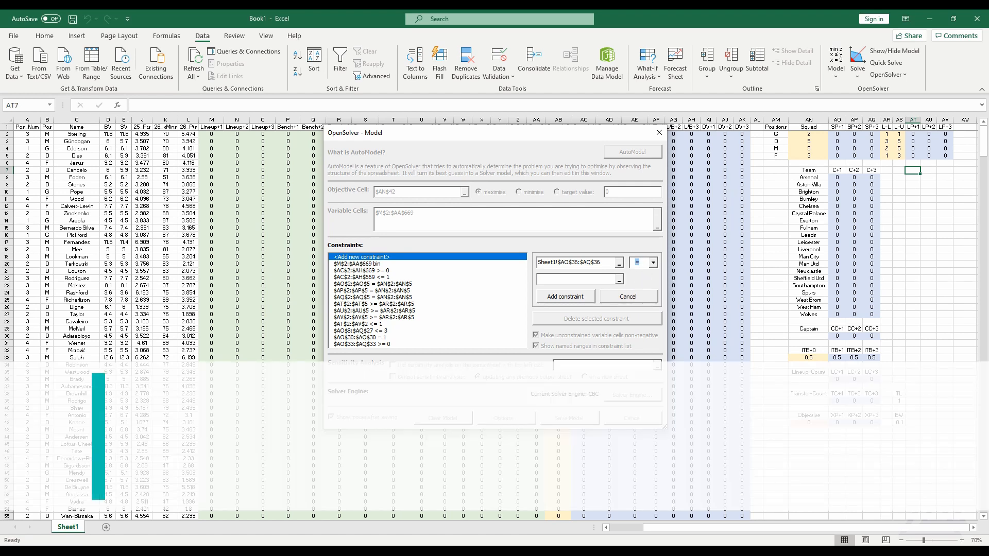
pyautogui.click(565, 296)
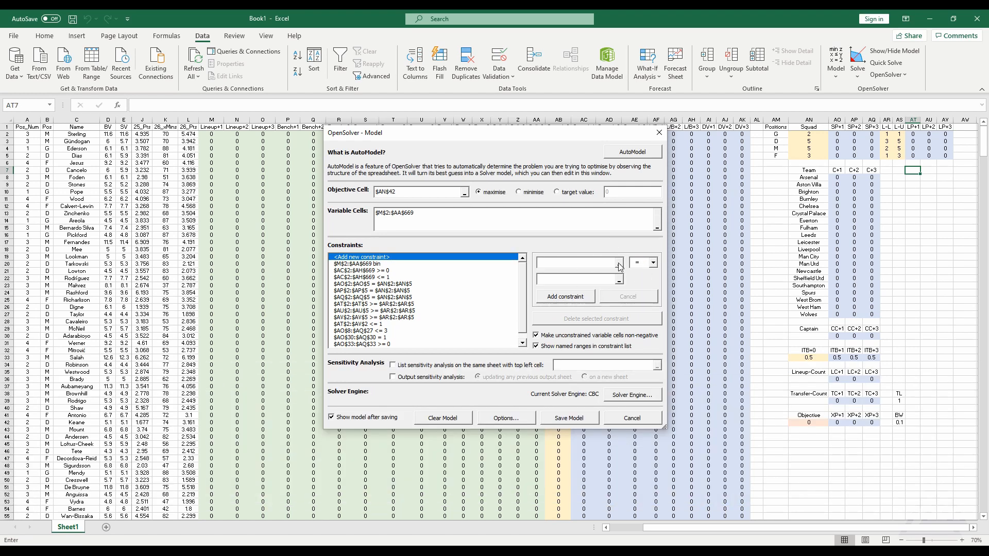
# - Add a constraint making the transfer counts $AO$39:$AQ$39 <= the TL transfer limit $AS$39, and save the model
pyautogui.click(620, 266)
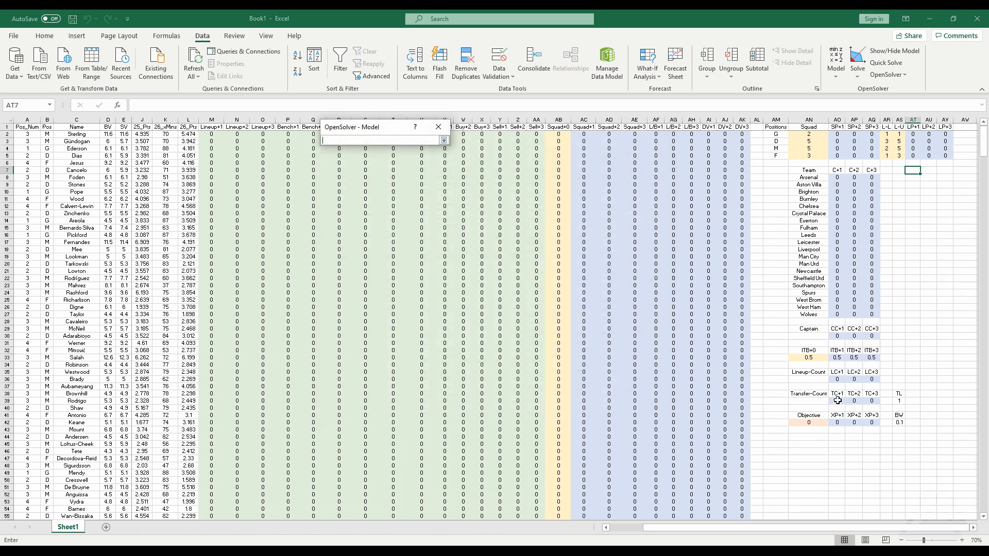
pyautogui.moveTo(839, 400); pyautogui.dragTo(871, 400)
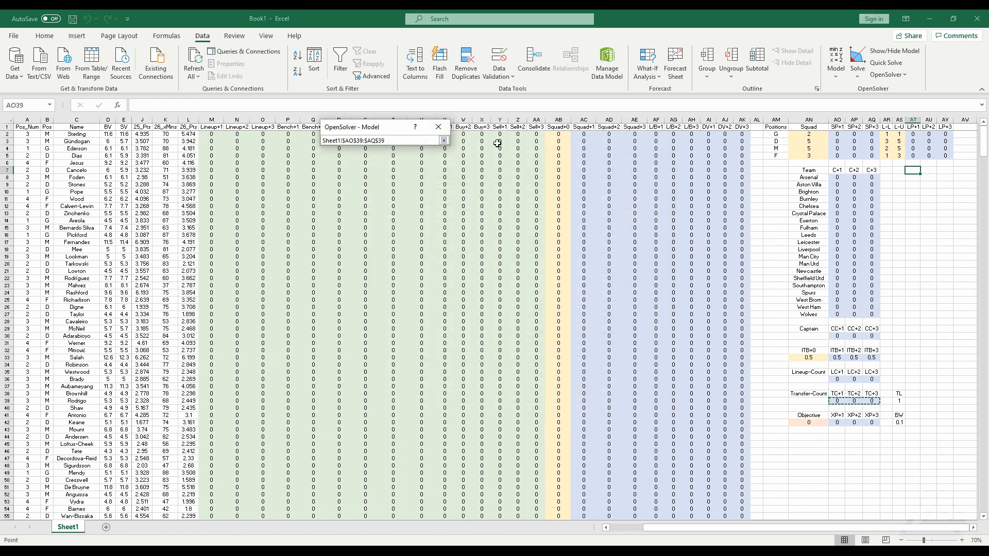
pyautogui.click(443, 140)
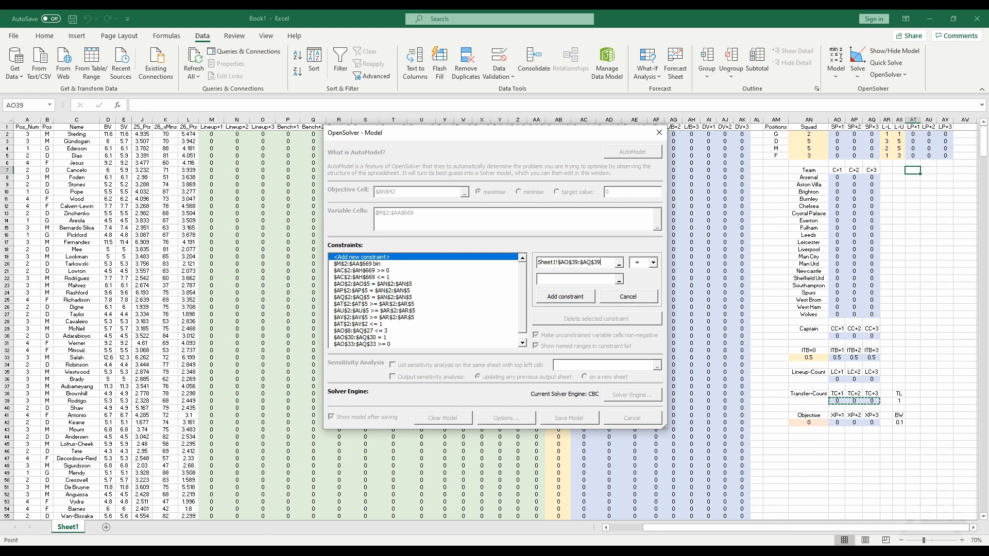
pyautogui.click(642, 267)
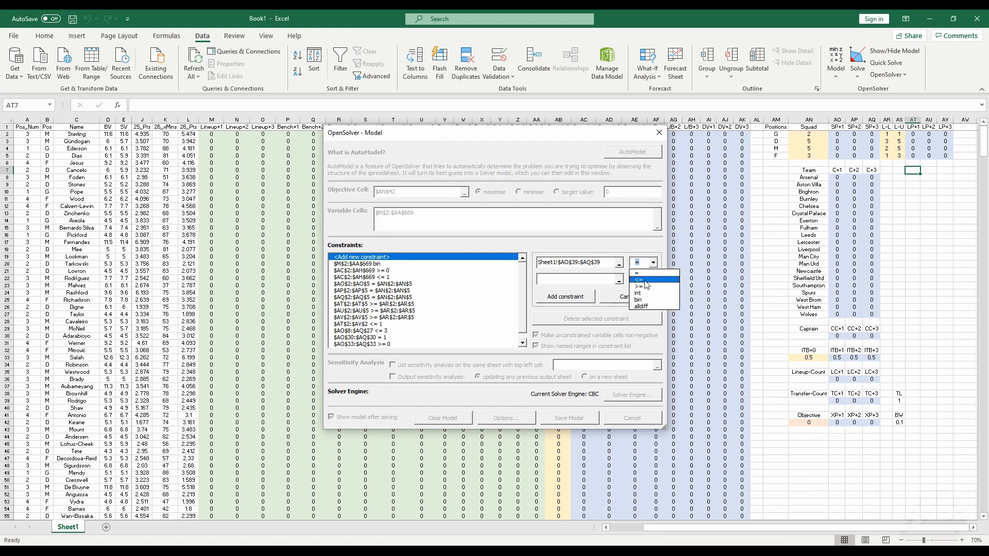
pyautogui.click(639, 273)
pyautogui.click(618, 280)
pyautogui.click(898, 401)
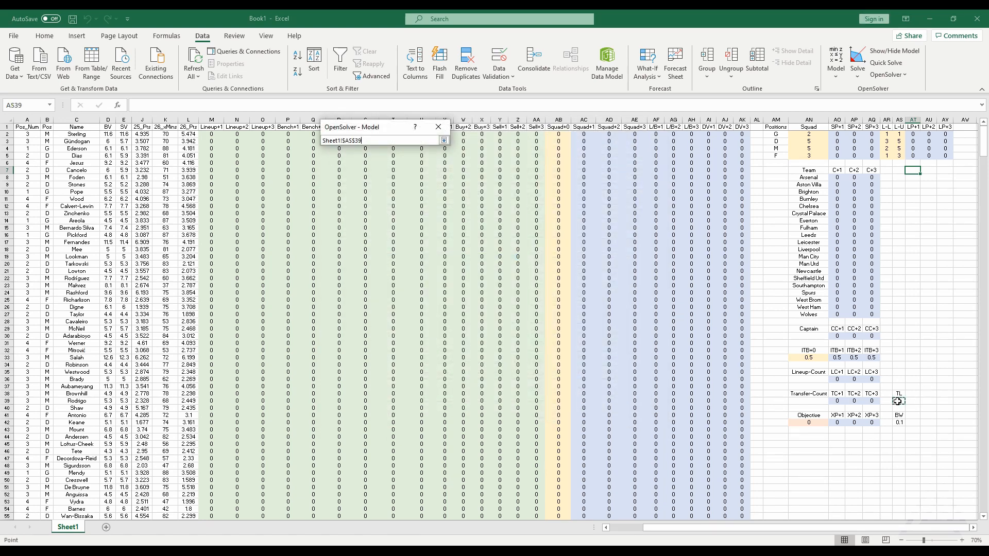
pyautogui.click(443, 141)
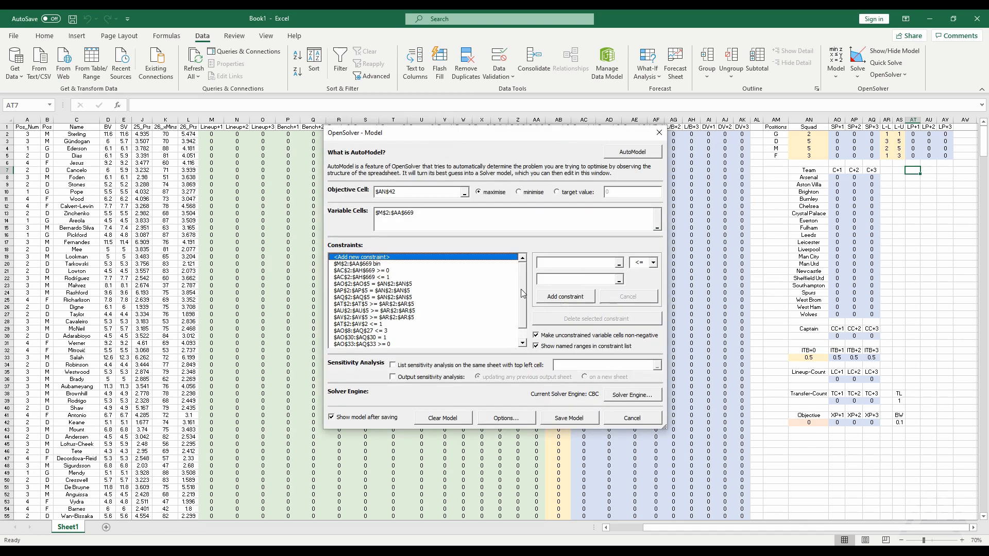
pyautogui.click(565, 296)
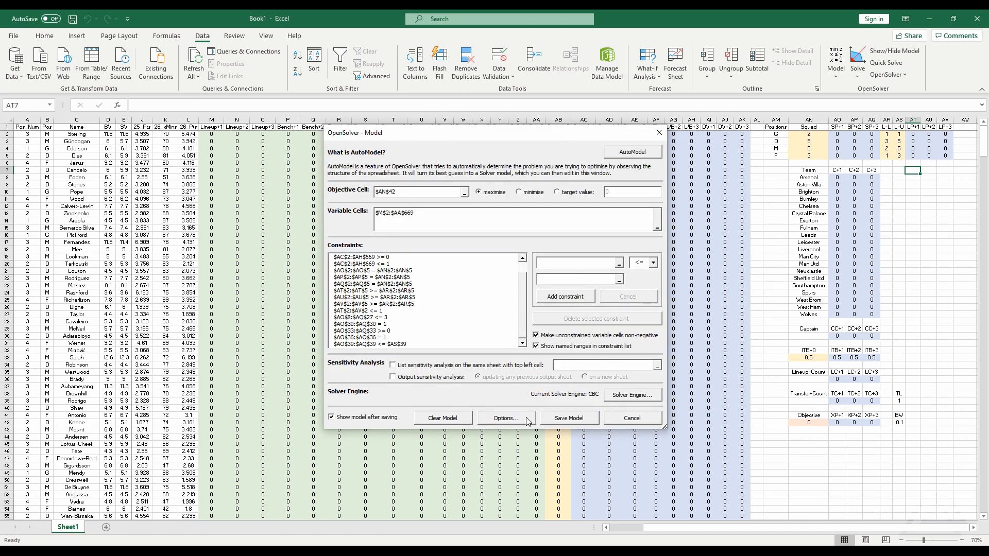
pyautogui.click(569, 419)
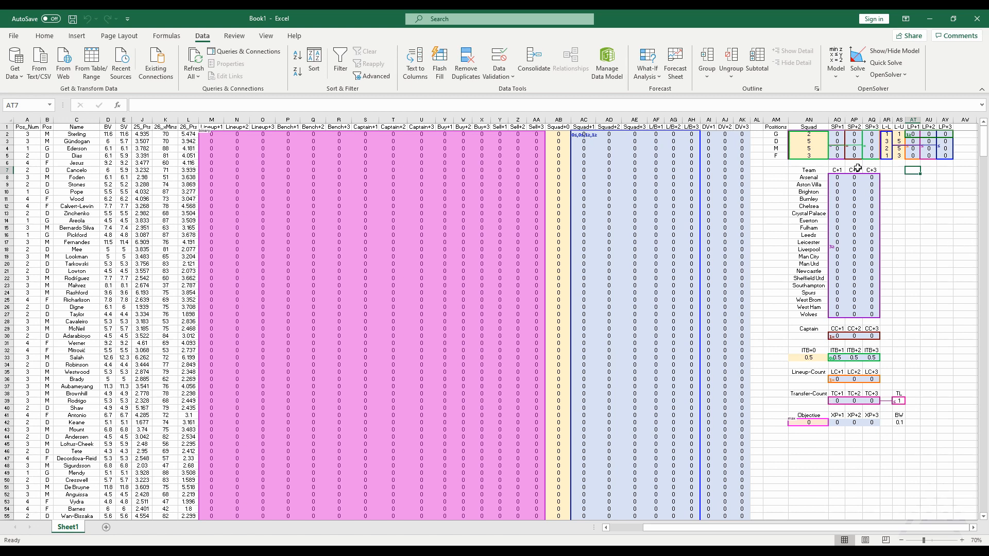
# - Switch to the browser and open the FPL Optimized Live GW page
pyautogui.click(776, 193)
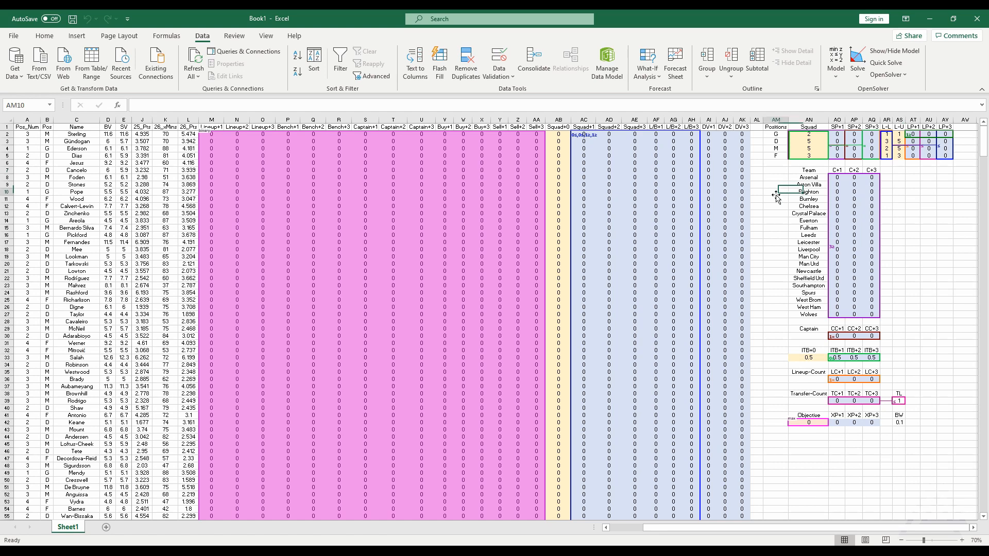
pyautogui.click(558, 150)
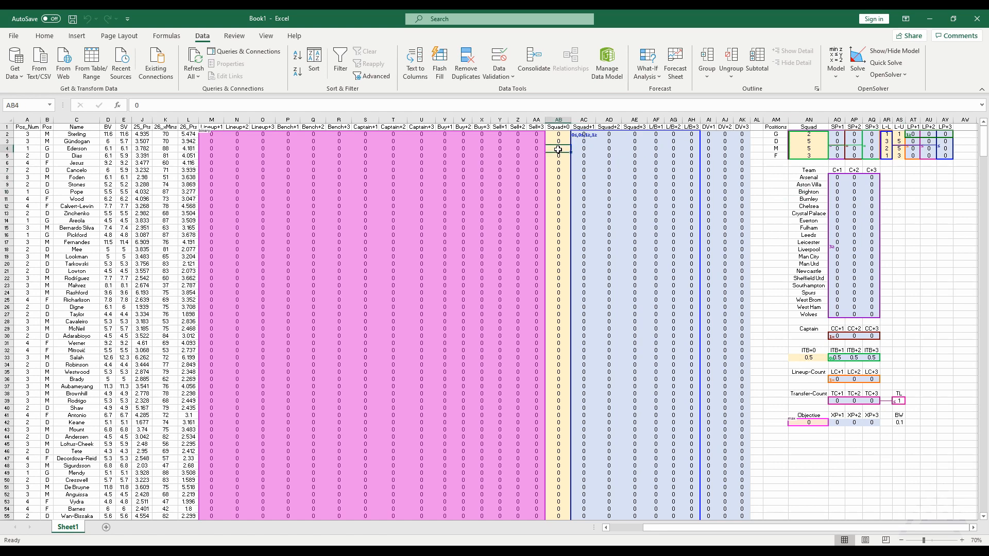
pyautogui.moveTo(341, 551)
pyautogui.click(341, 513)
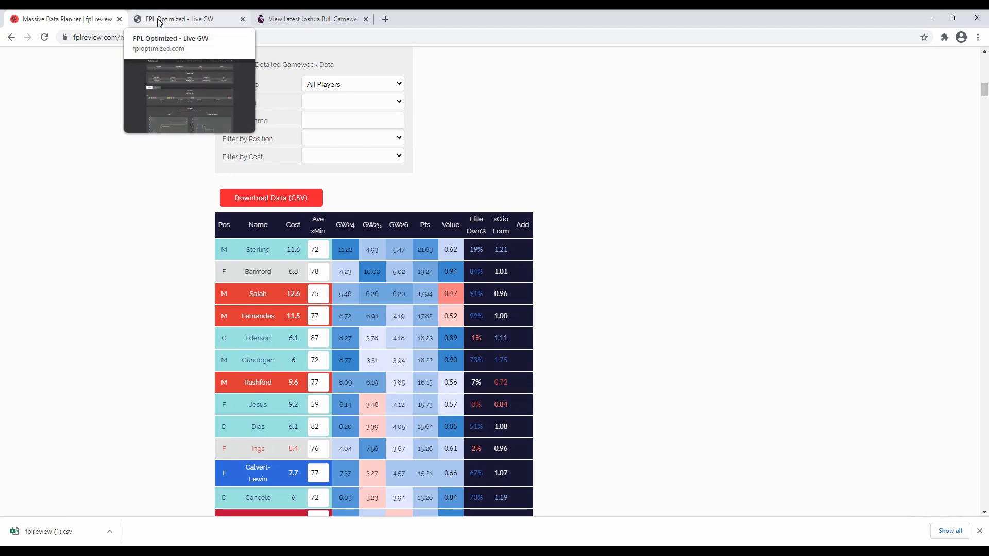
pyautogui.click(158, 21)
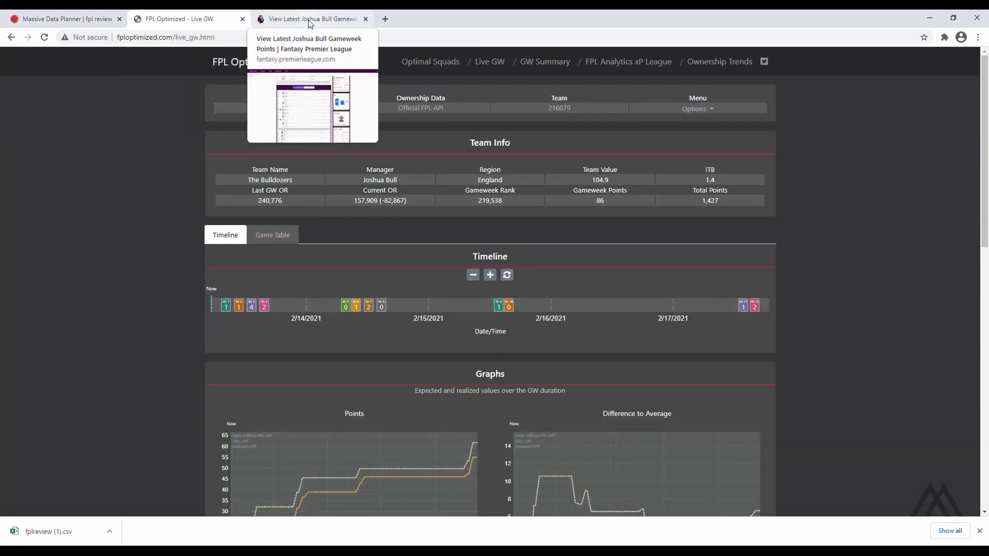
# - Reload the Live GW page and load the manager's squad by entering and saving the team ID
pyautogui.rightClick(672, 136)
pyautogui.click(705, 166)
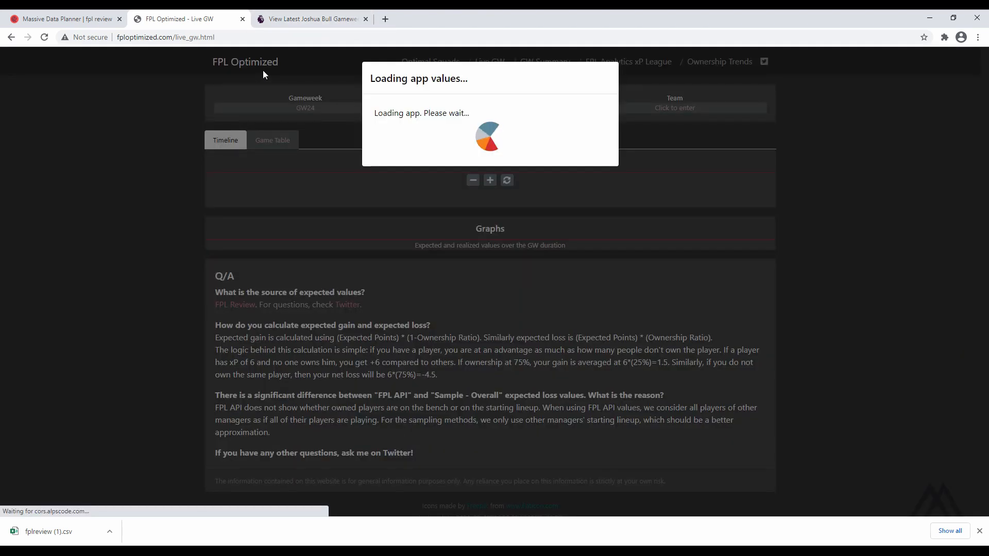
pyautogui.click(466, 109)
pyautogui.write('216079')
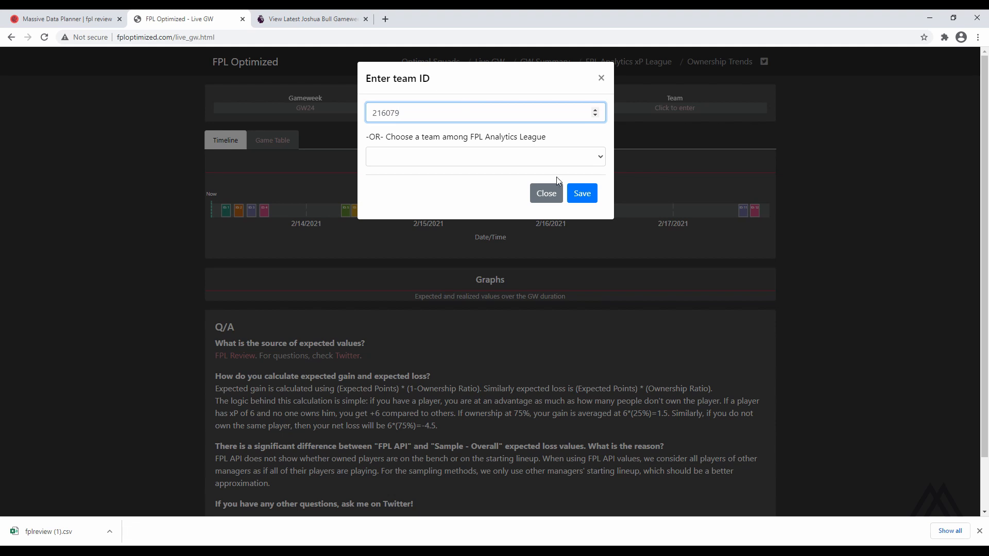
pyautogui.click(581, 192)
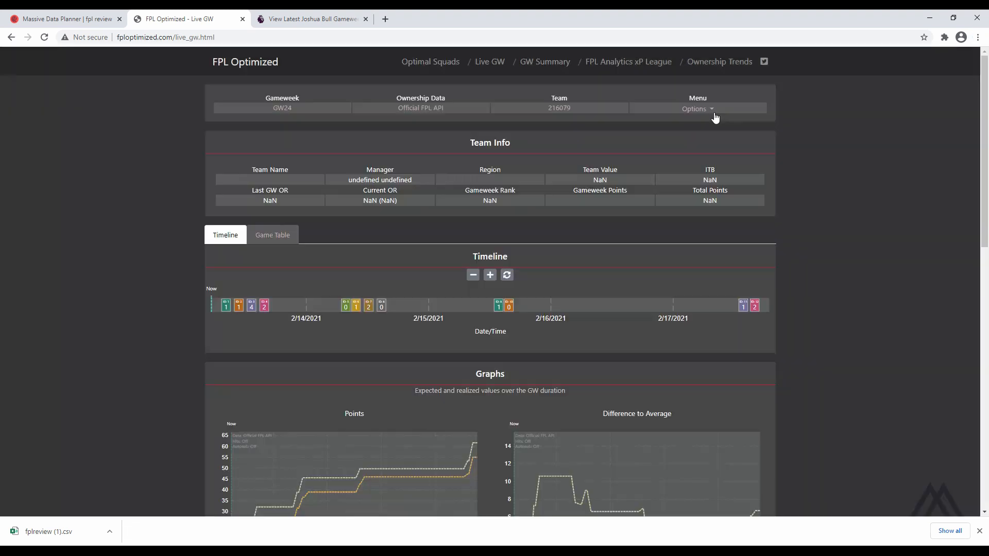
# - Open the loaded squad for editing and select all of its player rows
pyautogui.click(704, 114)
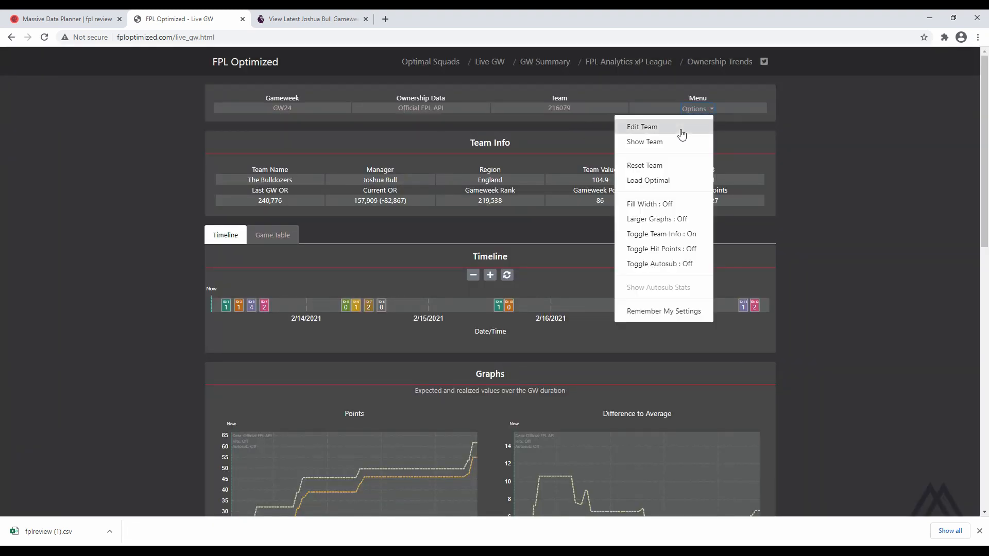
pyautogui.click(680, 131)
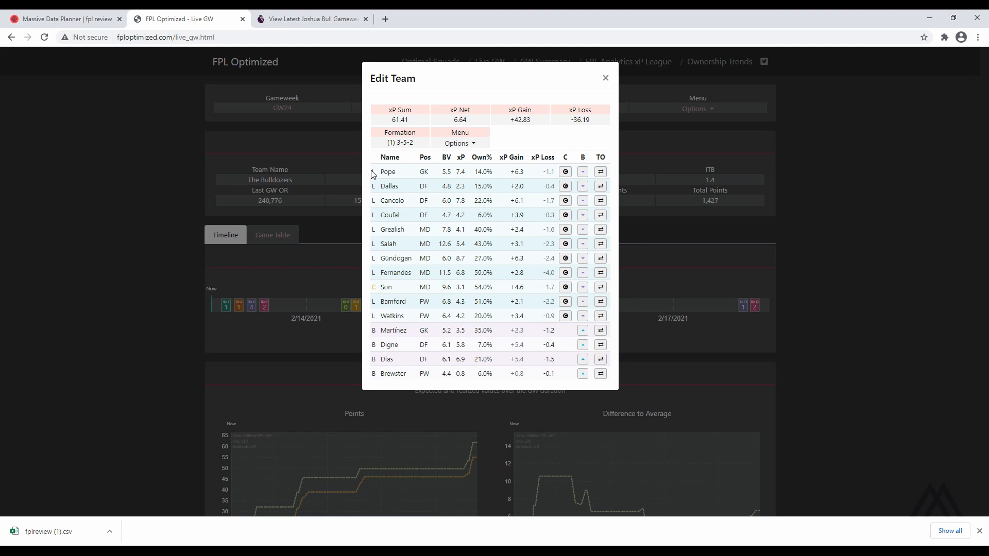
pyautogui.moveTo(374, 174); pyautogui.dragTo(565, 391)
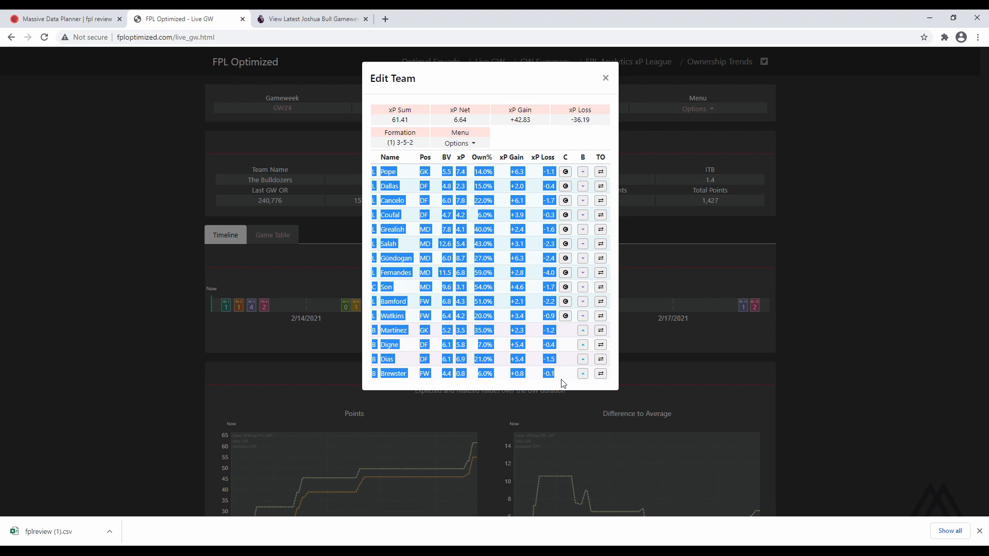
# - View the team's page on the Fantasy Premier League site, examining the team ID in its address and the pitch and list layouts
pyautogui.click(320, 19)
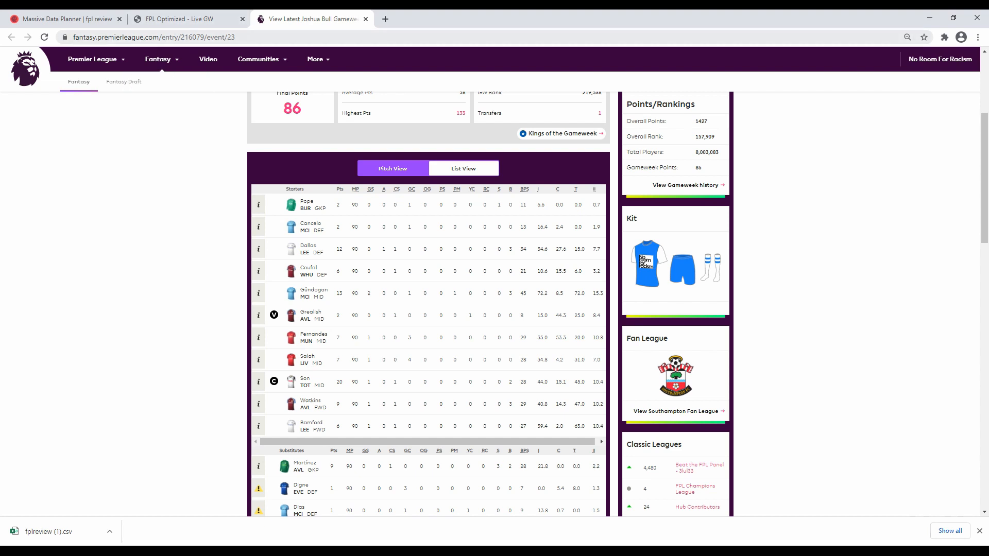
pyautogui.doubleClick(194, 37)
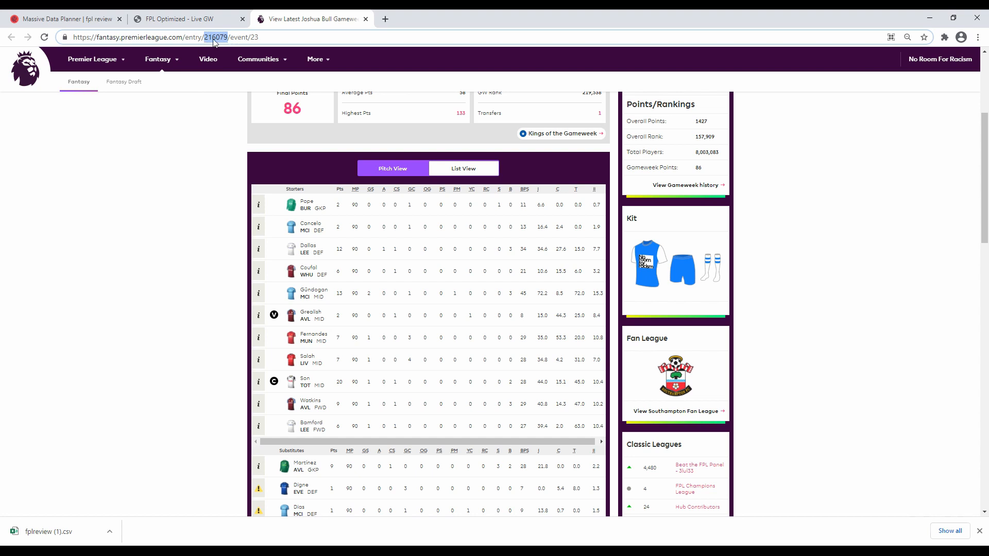
pyautogui.doubleClick(256, 38)
pyautogui.click(408, 170)
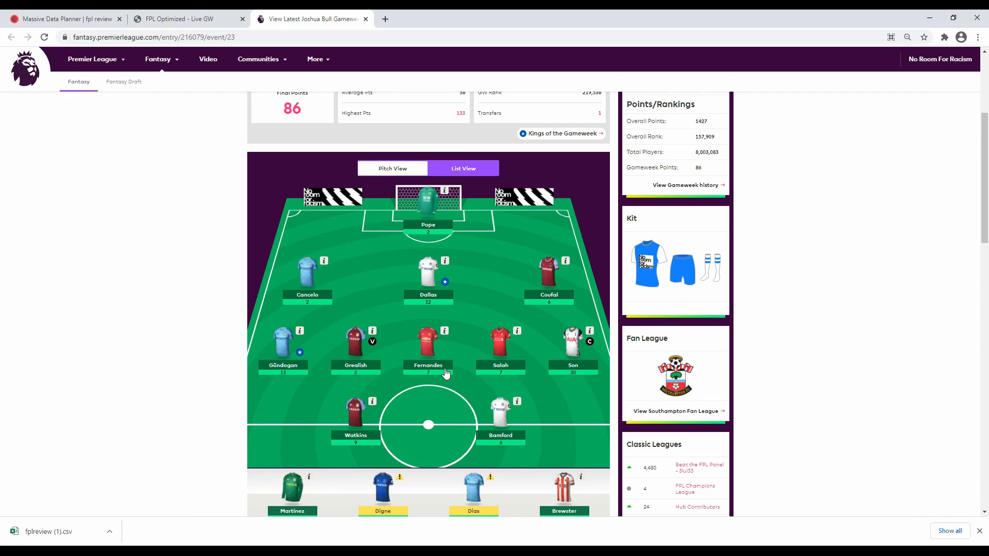
pyautogui.click(444, 169)
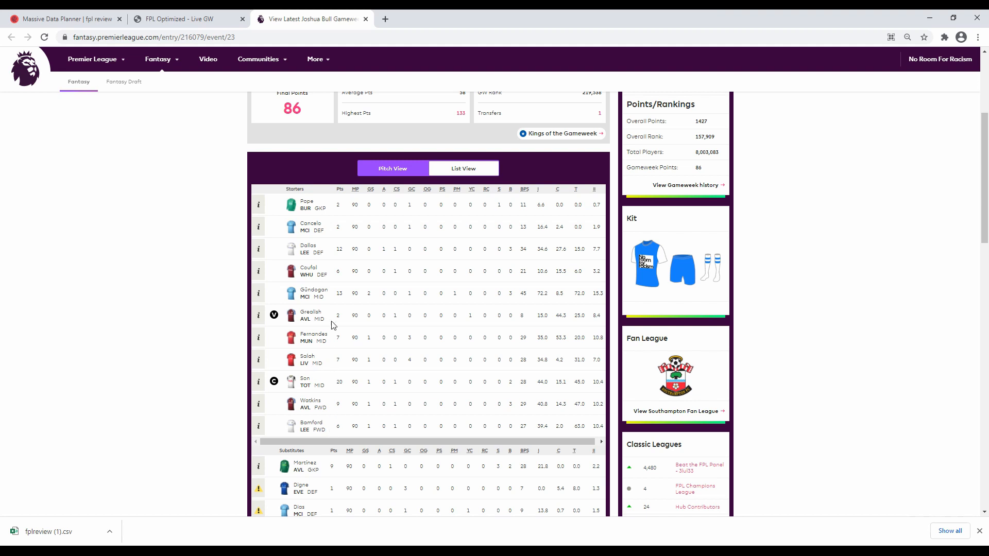
# - Copy the fifteen player rows from FPL Optimized's Edit Team list and paste them at AX7 in Book1, matching destination formatting
pyautogui.click(204, 18)
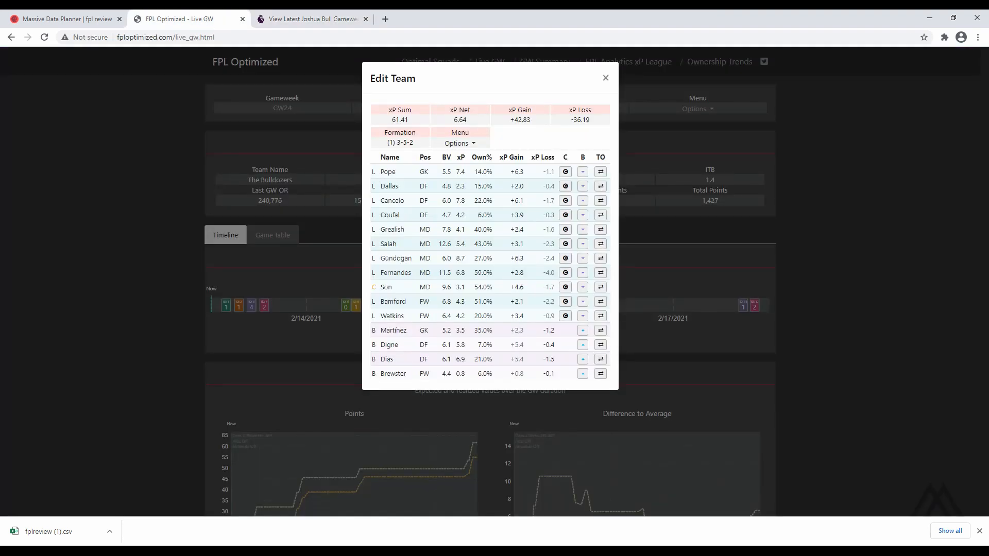
pyautogui.moveTo(372, 171); pyautogui.dragTo(585, 380)
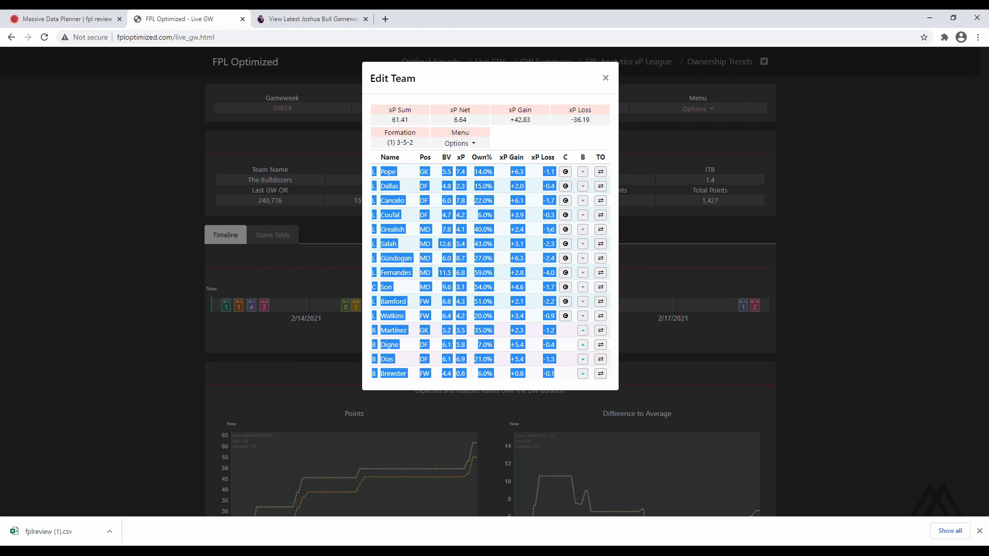
pyautogui.click(315, 552)
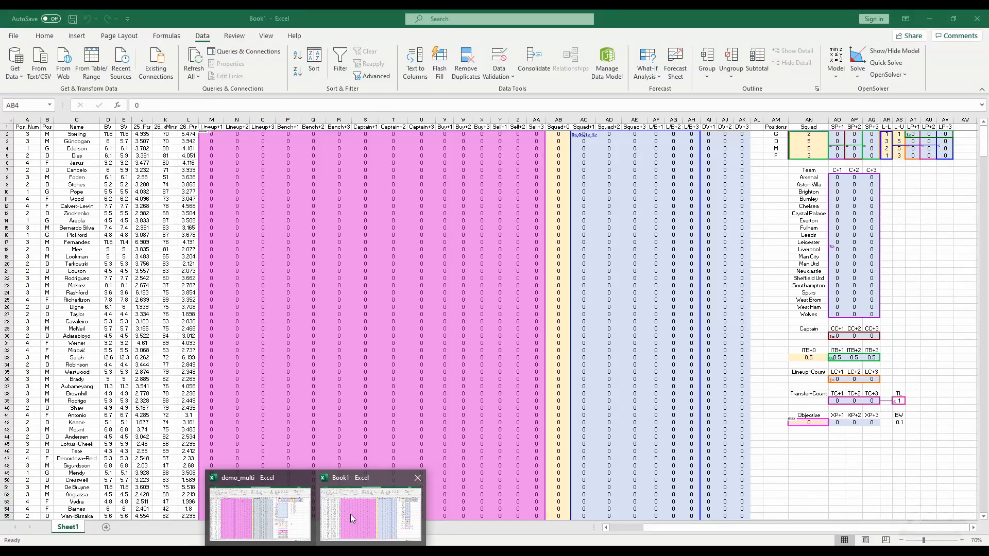
pyautogui.click(350, 514)
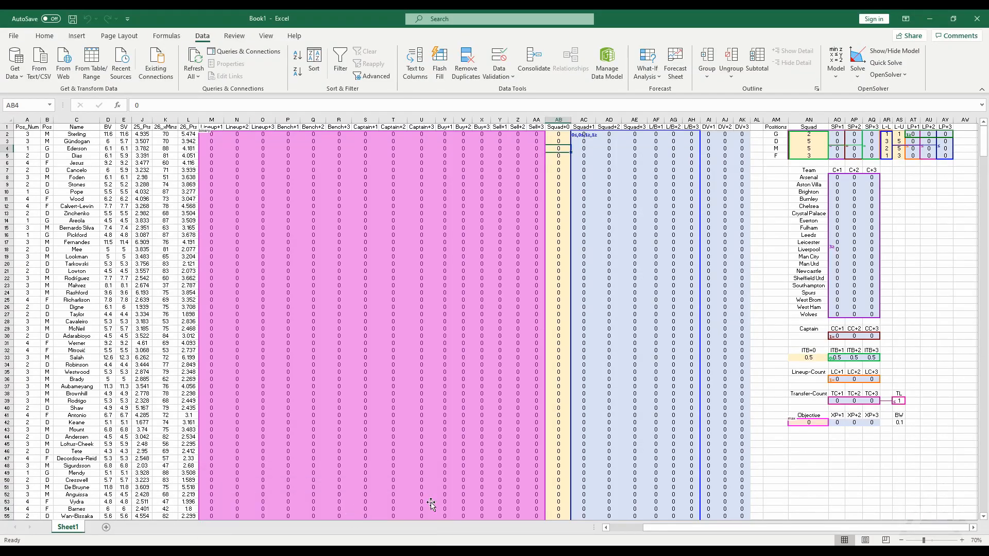
pyautogui.click(973, 527)
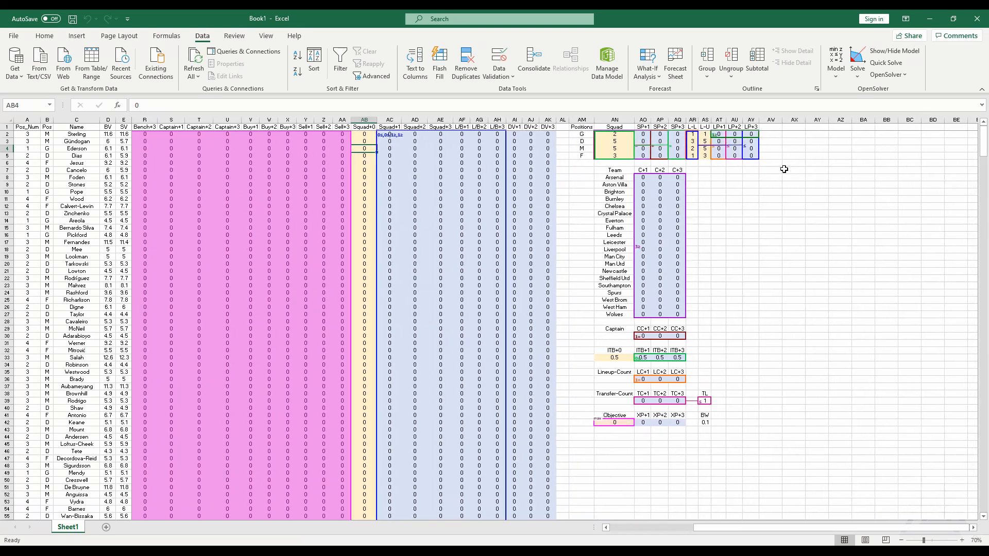
pyautogui.rightClick(784, 168)
pyautogui.click(831, 226)
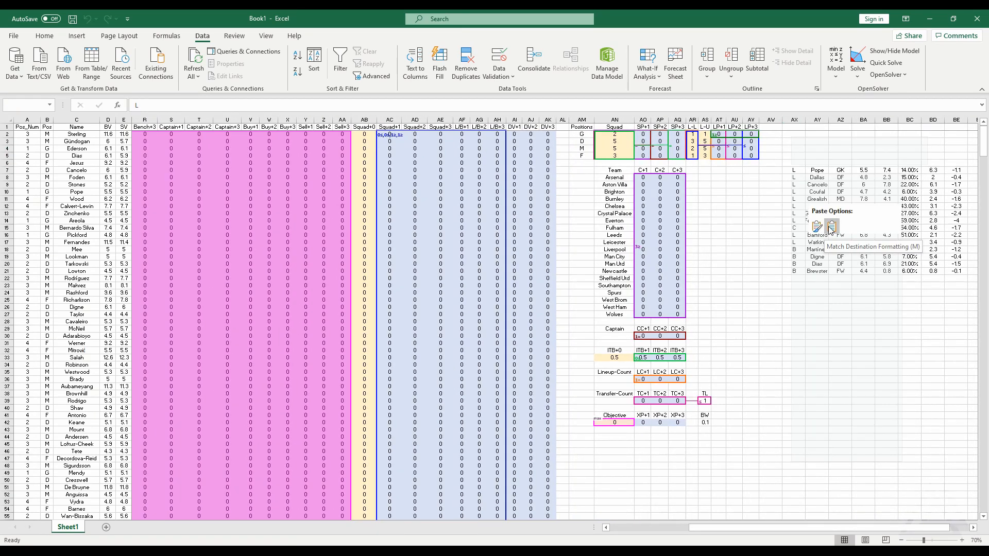
pyautogui.click(831, 226)
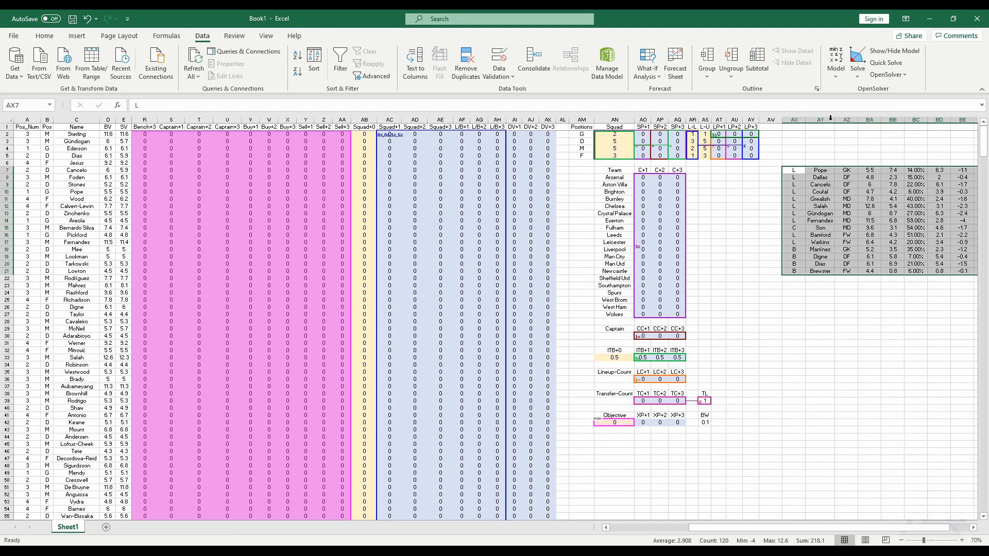
pyautogui.click(746, 225)
# - Enter =IF(COUNTIF(AY7:AY21,C2),1,0) in the first Squad+0 cell, AB2, to flag players in the pasted squad
pyautogui.click(364, 135)
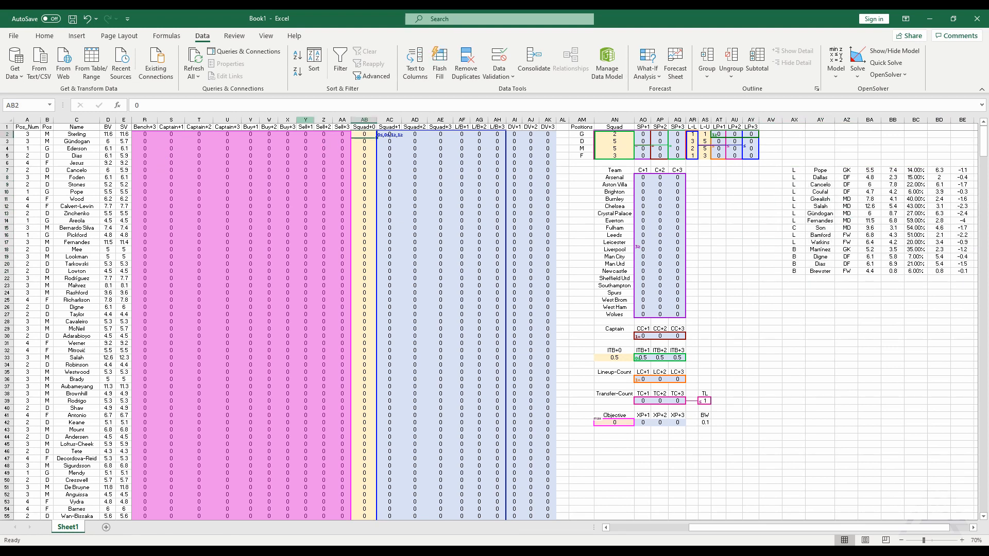
pyautogui.click(149, 106)
pyautogui.write('=I')
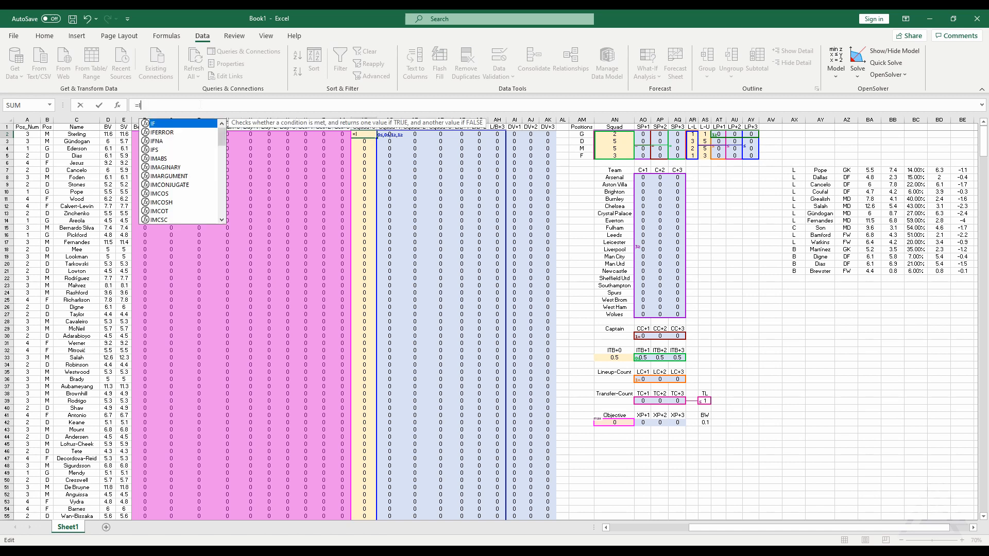
pyautogui.write('F(COUNTIF(')
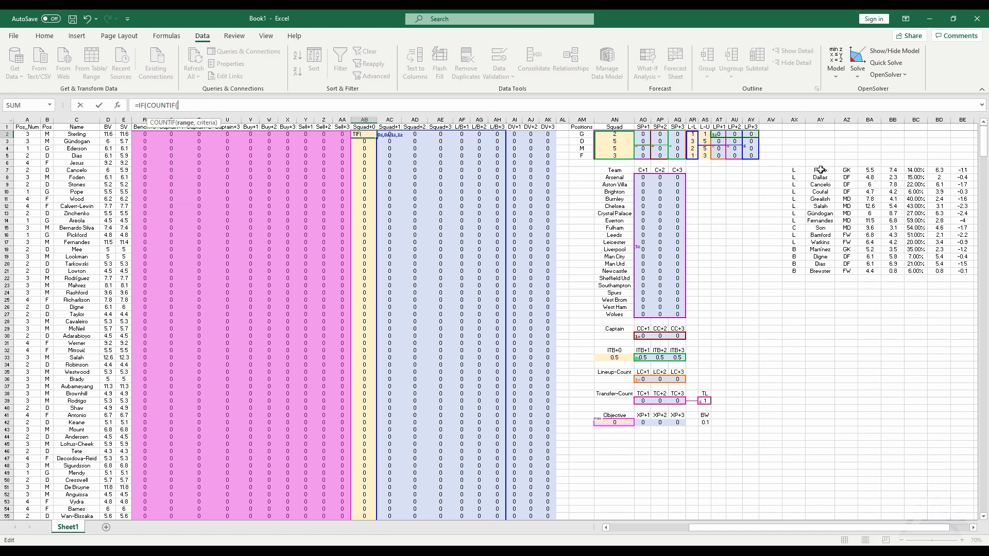
pyautogui.moveTo(824, 170); pyautogui.dragTo(824, 271)
pyautogui.click(260, 105)
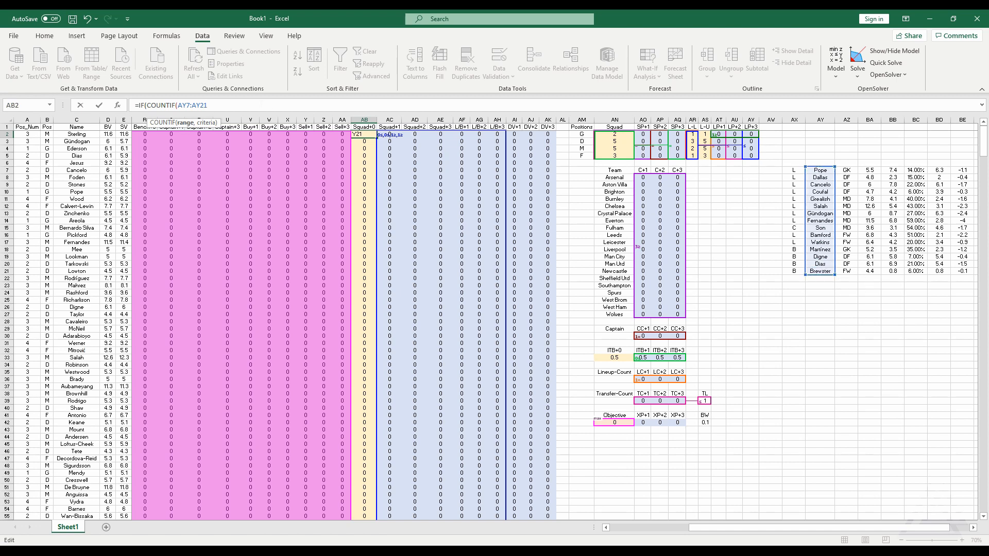
pyautogui.write(',')
pyautogui.click(76, 134)
pyautogui.write(')')
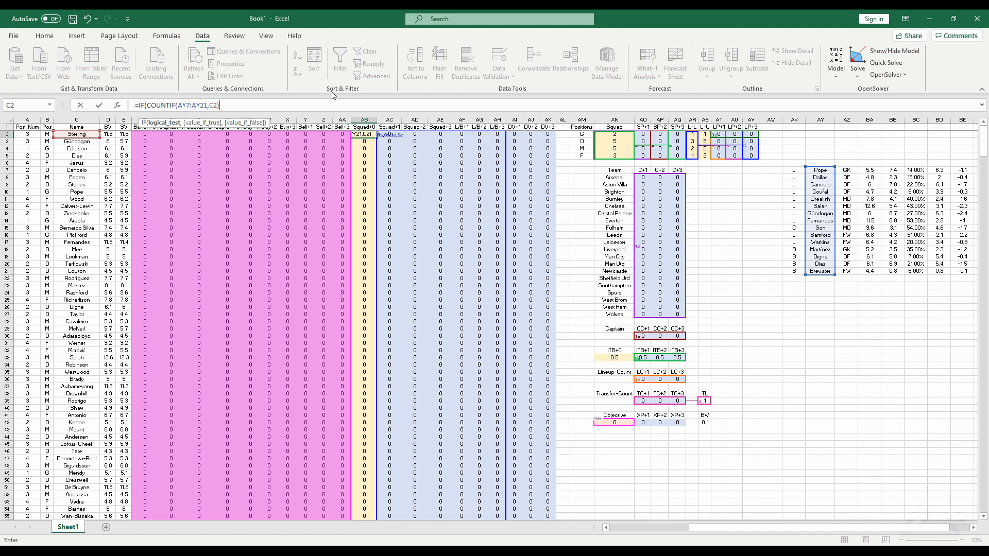
pyautogui.write(',1,0)')
pyautogui.press('Return')
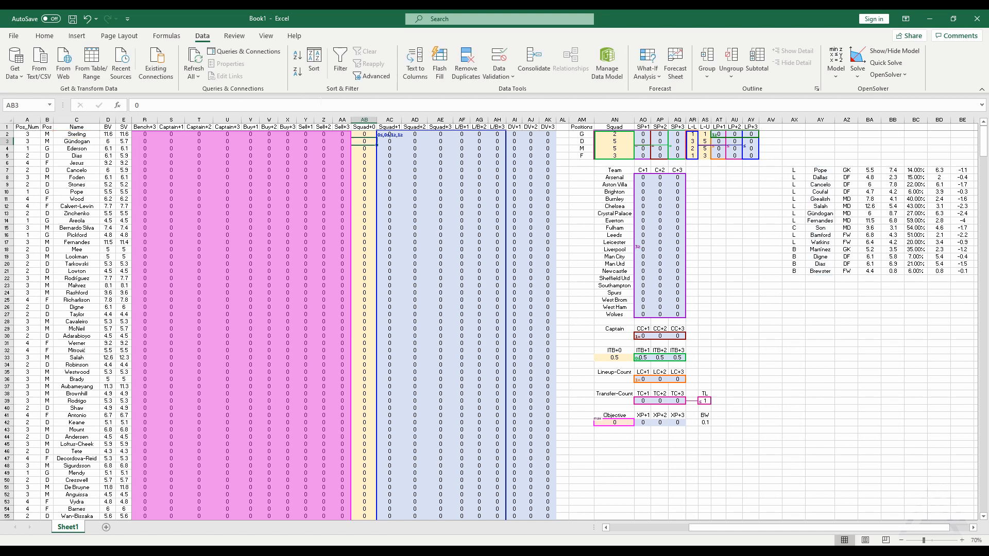
# - Fix the row references in AB2's formula so that its lookup range reads AY$7:AY$21
pyautogui.press('Up')
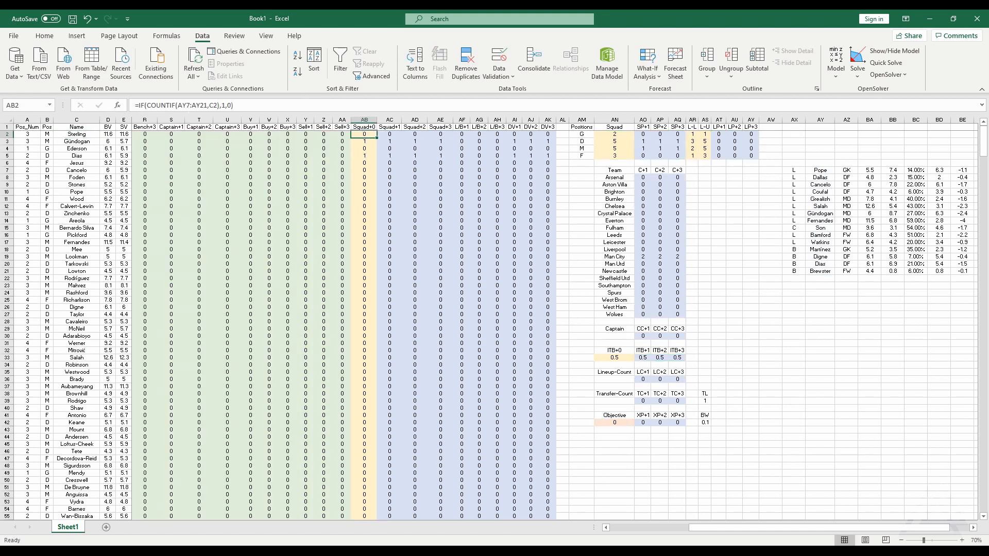
pyautogui.click(178, 105)
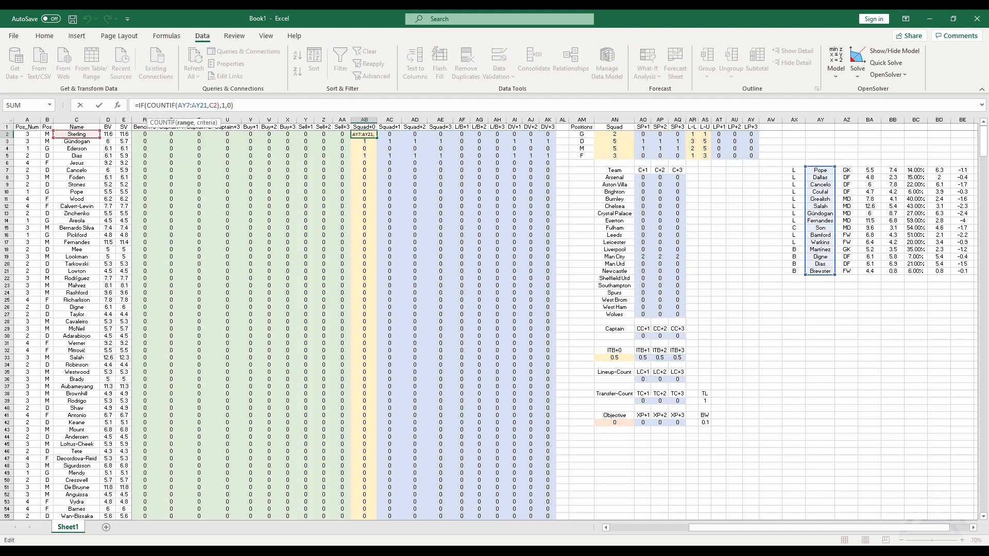
pyautogui.write('$')
pyautogui.press('Return')
# - Fill AB2's formula down the whole Squad+0 column and check the SP+1 position counts in AO2:AO5
pyautogui.click(367, 133)
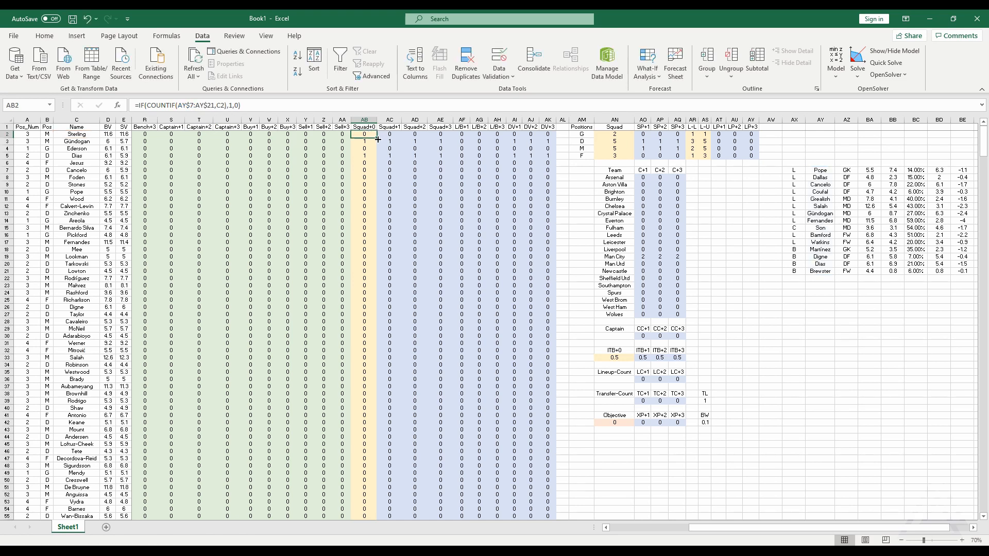
pyautogui.doubleClick(377, 138)
pyautogui.click(740, 212)
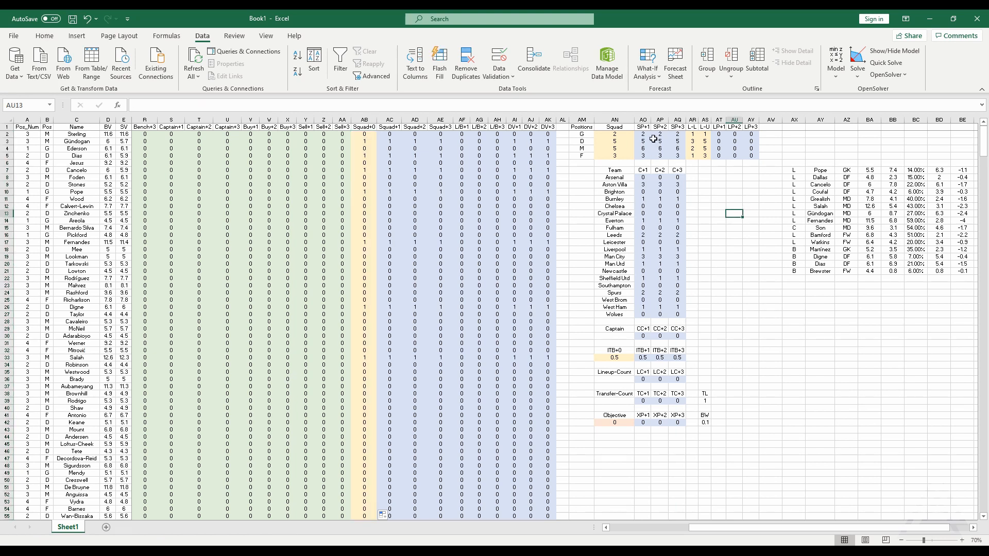
pyautogui.moveTo(643, 135); pyautogui.dragTo(644, 156)
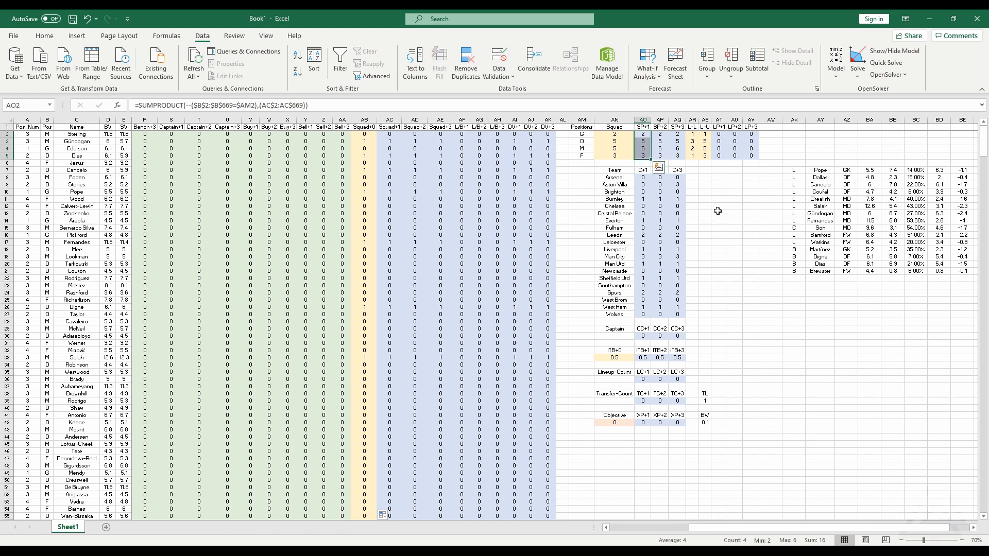
# - Sort the whole player table by the Squad+0 column from largest to smallest
pyautogui.click(547, 127)
pyautogui.hotkey('ctrl', 'shift', 'Left')
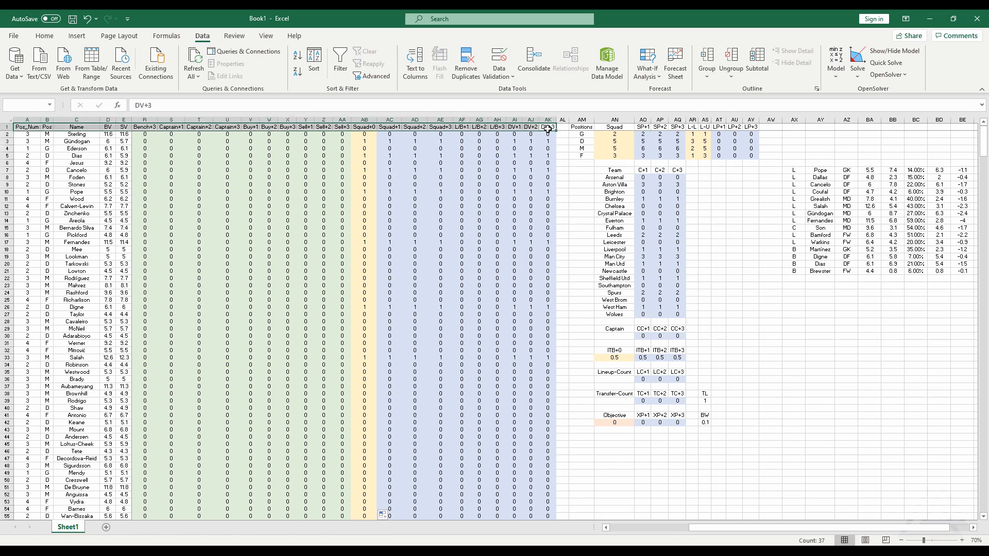
pyautogui.hotkey('ctrl', 'shift', 'Down')
pyautogui.click(315, 62)
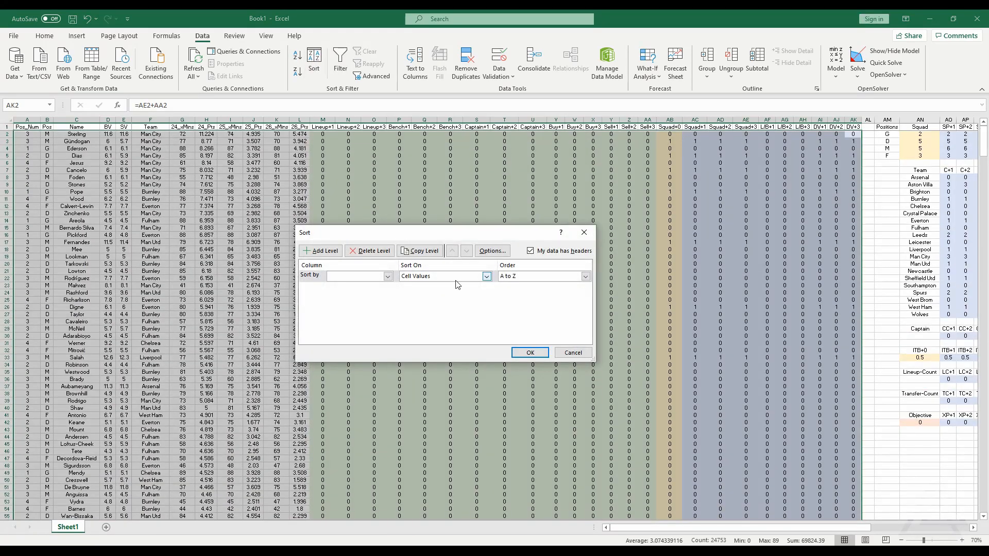
pyautogui.click(387, 277)
pyautogui.scroll(-6, 360, 340)
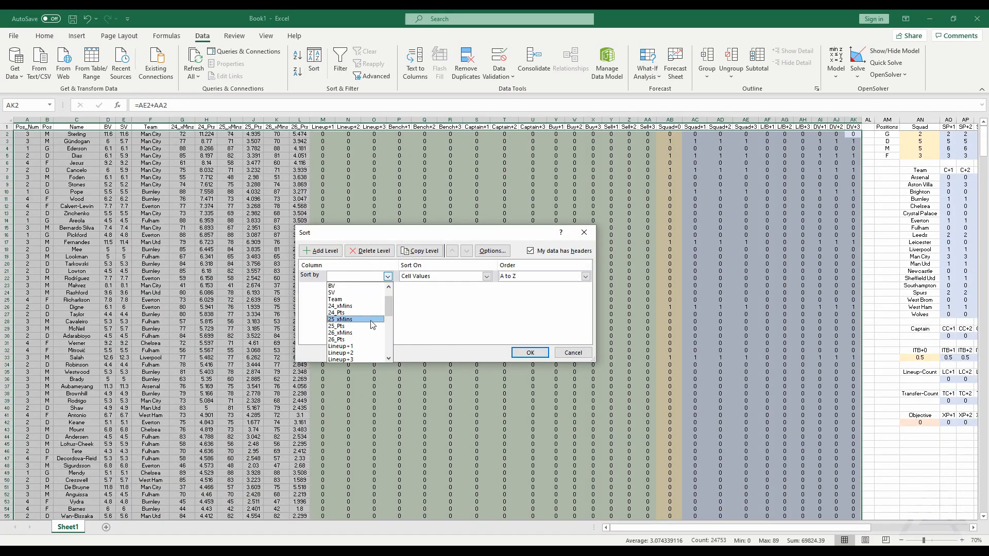
pyautogui.click(357, 346)
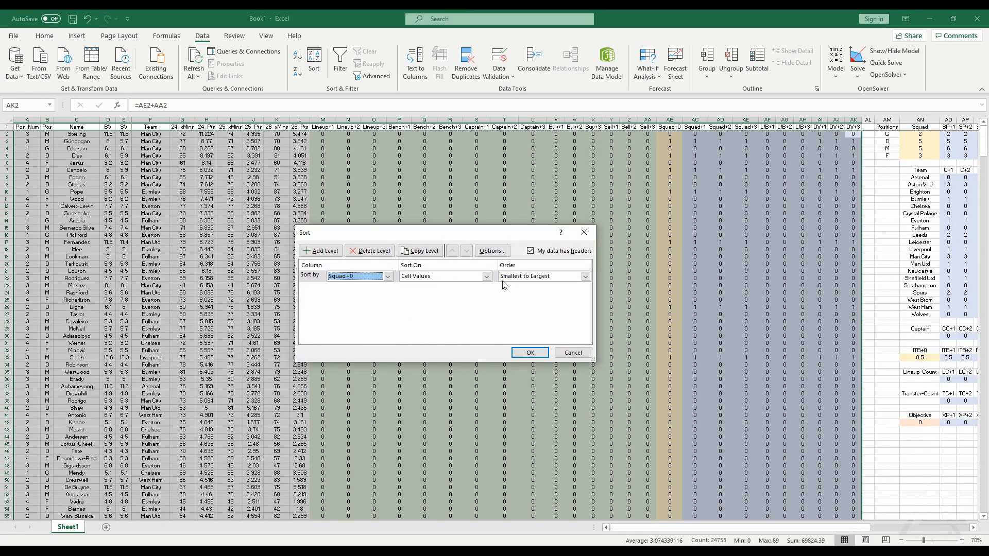
pyautogui.click(505, 279)
pyautogui.click(519, 288)
pyautogui.click(530, 352)
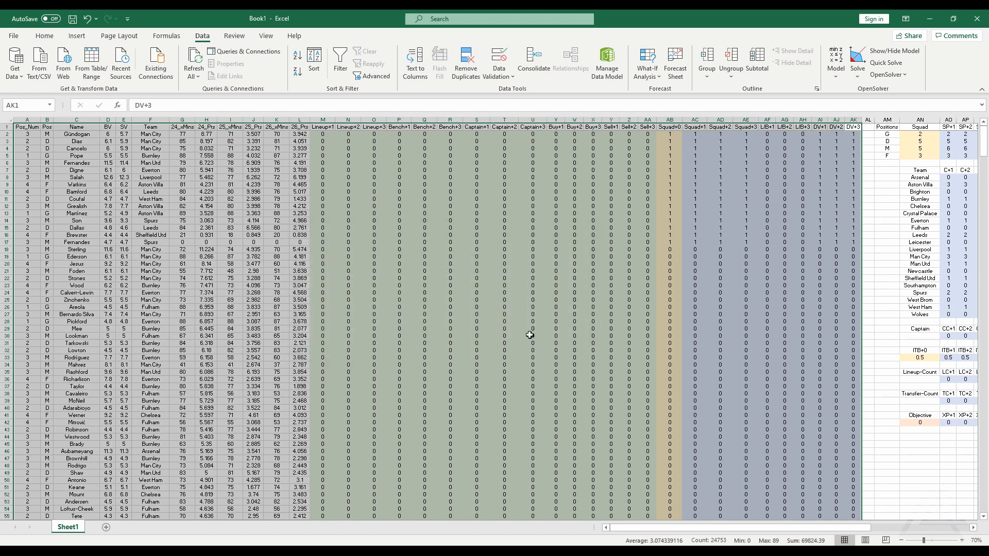
# - Set the Squad+0 value in AB17 to 0 for the duplicate Fernandes listed under Spurs
pyautogui.click(557, 243)
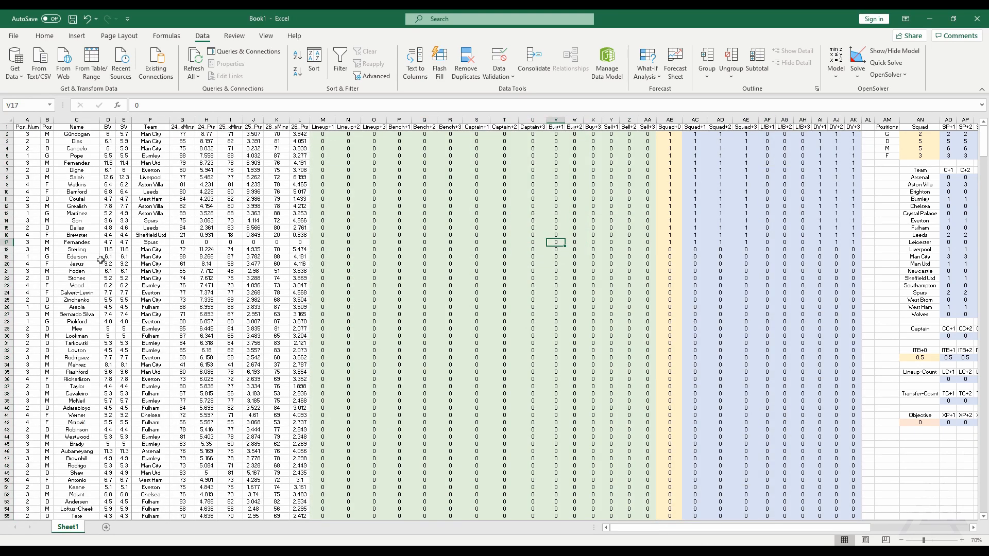
pyautogui.click(84, 244)
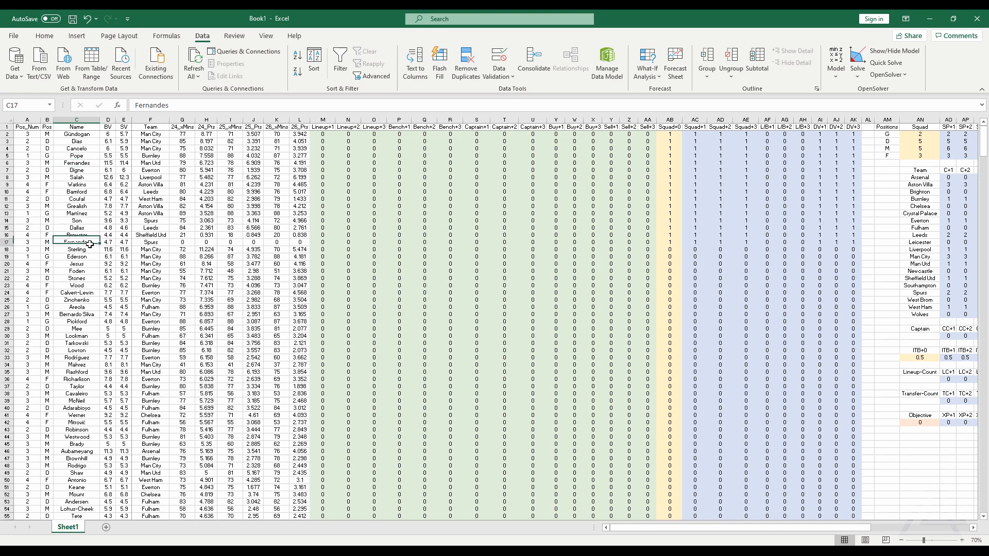
pyautogui.click(665, 242)
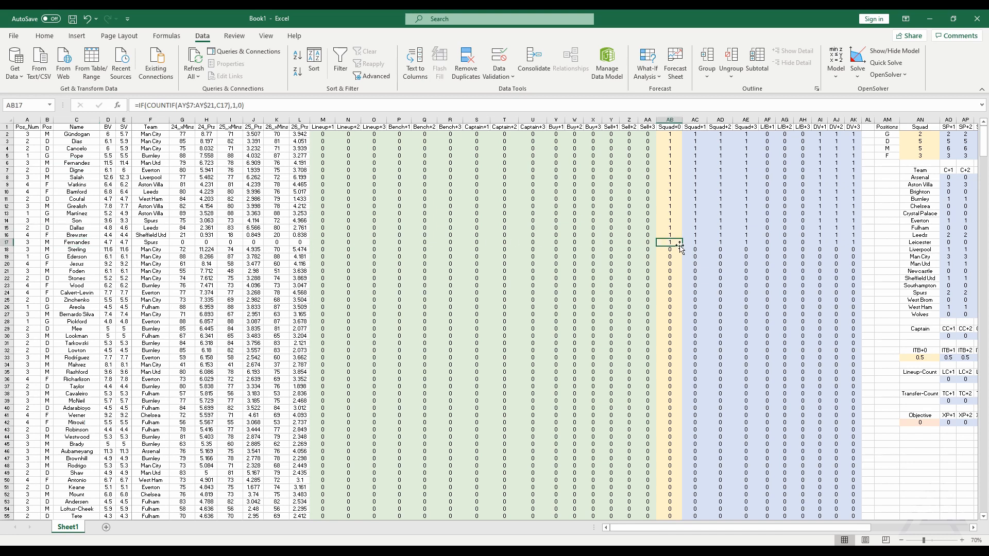
pyautogui.click(678, 283)
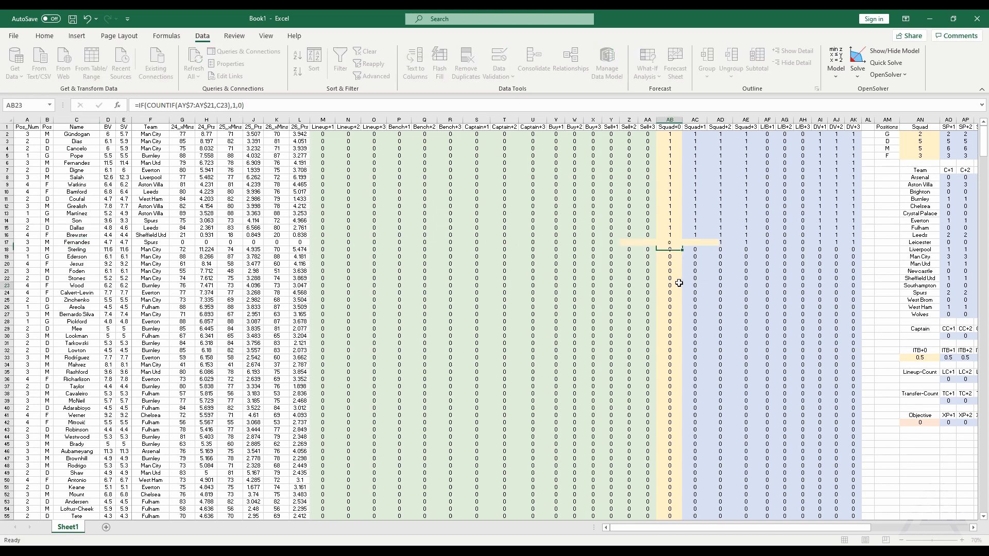
# - Copy the Squad+0 column from AB2 down and paste it over itself as values only
pyautogui.click(669, 134)
pyautogui.hotkey('ctrl', 'shift', 'Down')
pyautogui.hotkey('ctrl', 'c')
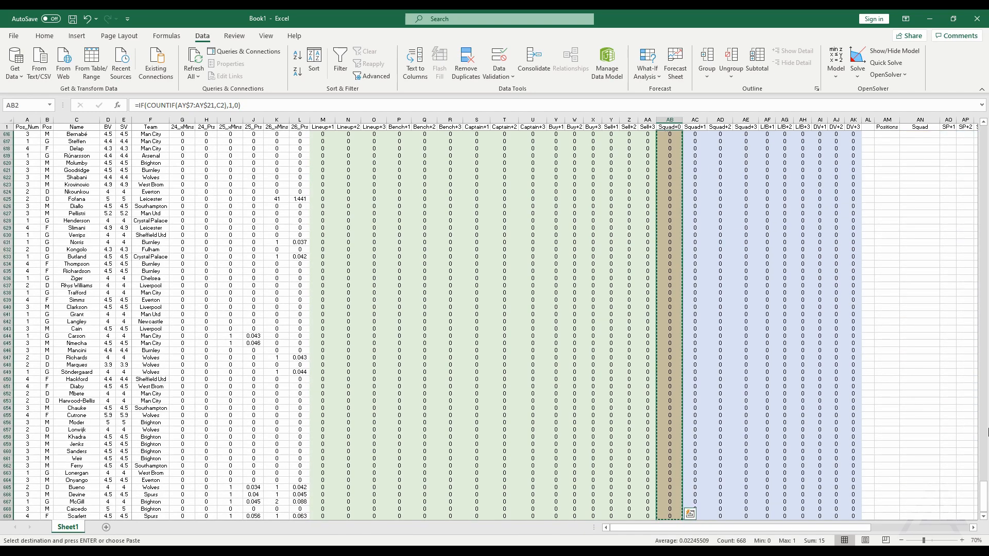
pyautogui.moveTo(984, 497); pyautogui.dragTo(987, 131)
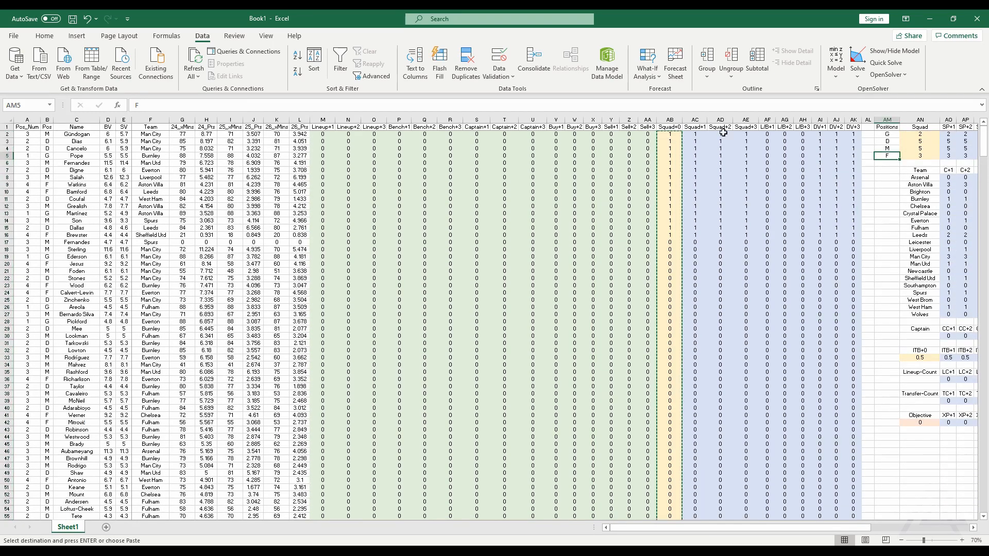
pyautogui.rightClick(670, 136)
pyautogui.click(711, 188)
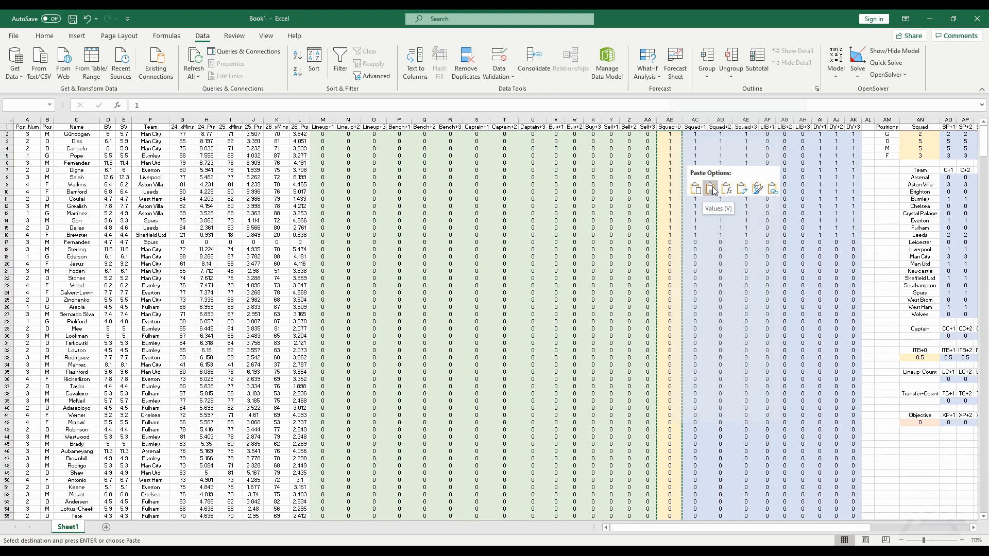
pyautogui.click(687, 172)
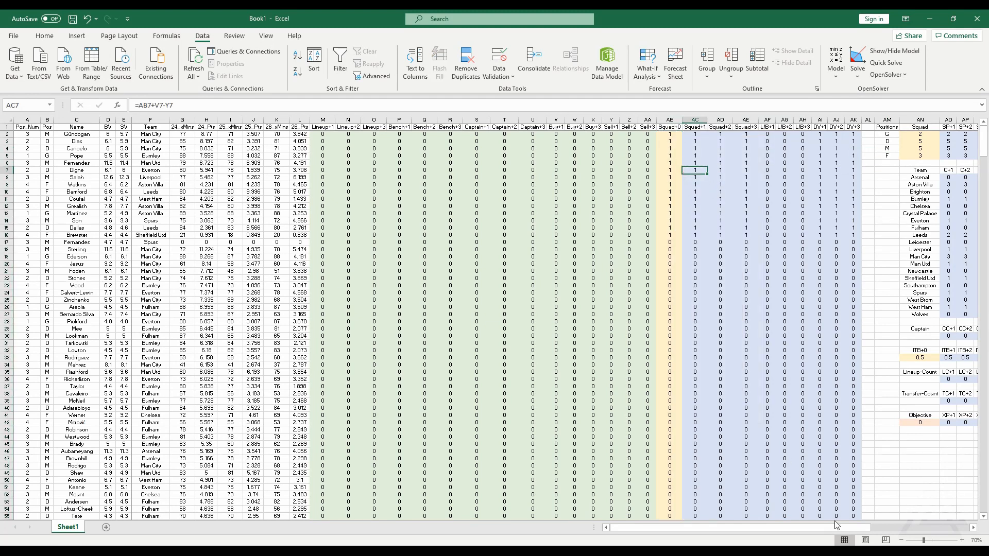
# - Check the squad position counts against the limits in AN2:AN5, and examine the per-team counts in AO9:AQ27
pyautogui.moveTo(857, 528); pyautogui.dragTo(911, 529)
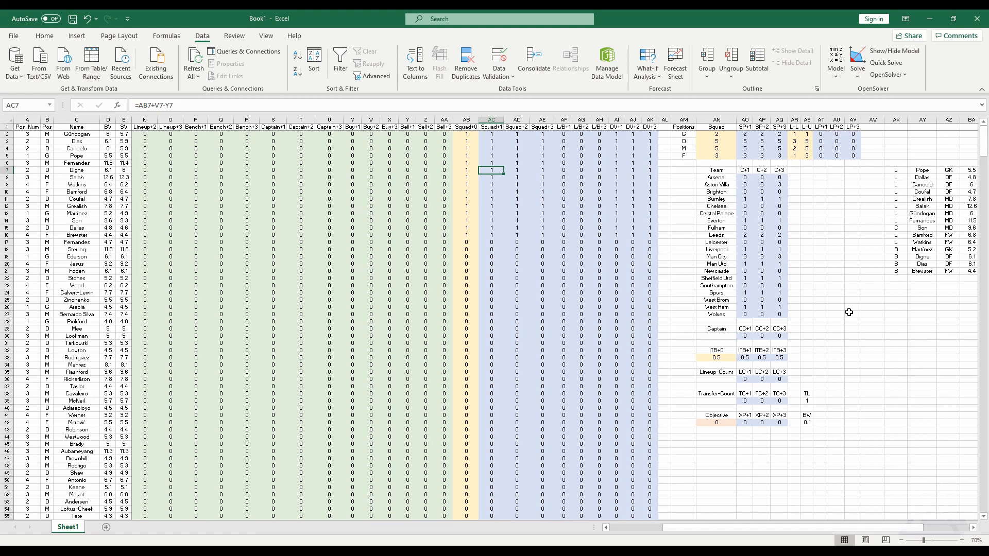
pyautogui.click(835, 206)
pyautogui.moveTo(715, 133); pyautogui.dragTo(716, 156)
pyautogui.hotkey('ctrl', 'v')
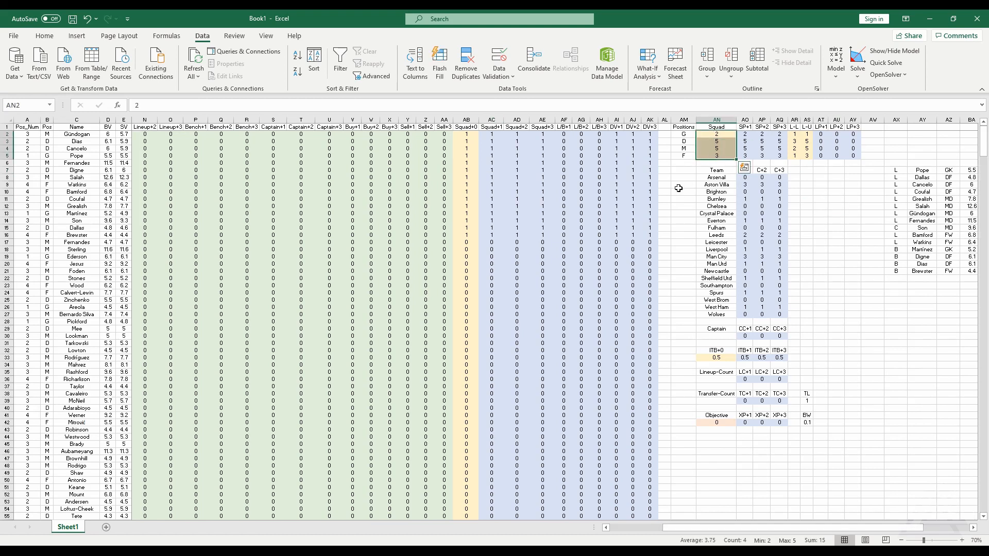
pyautogui.press('Escape')
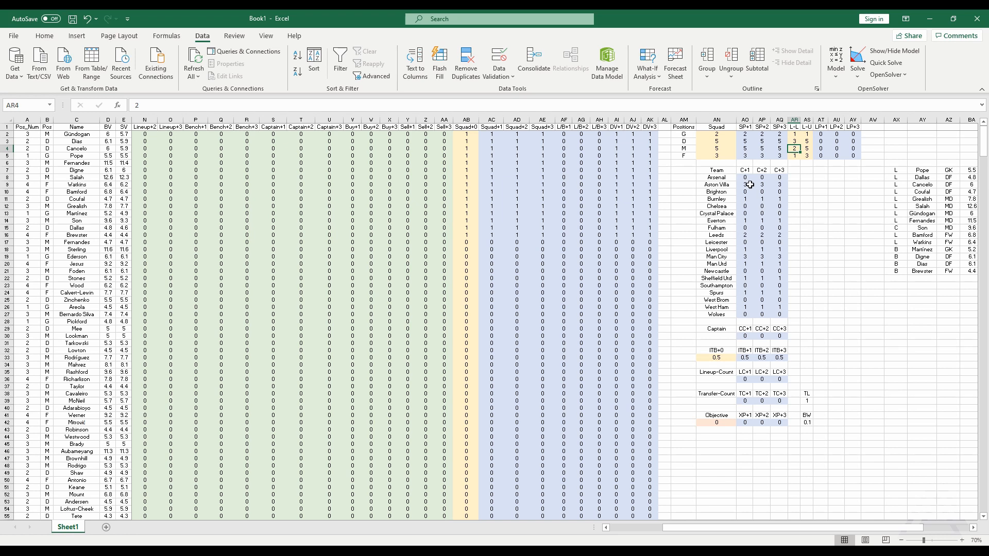
pyautogui.moveTo(742, 187); pyautogui.dragTo(779, 314)
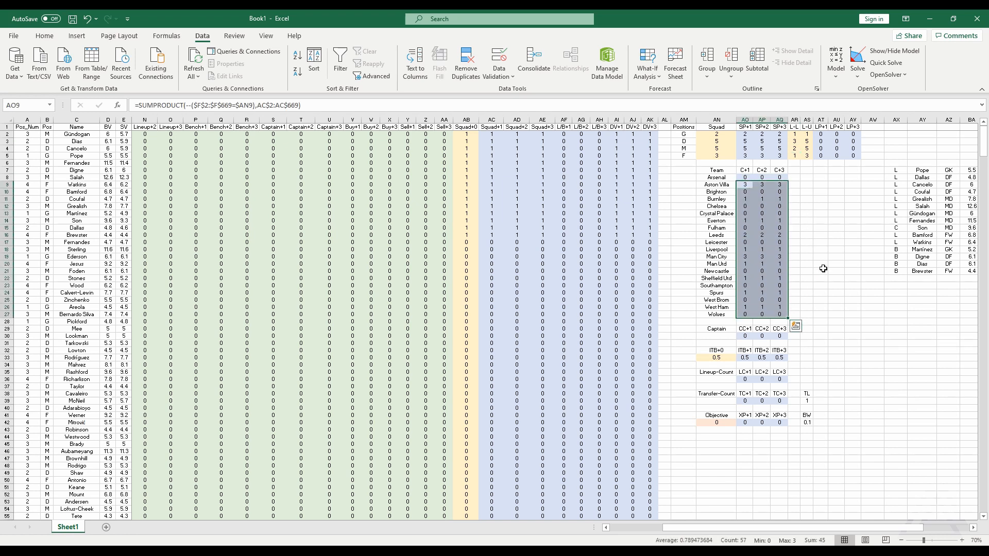
pyautogui.click(816, 265)
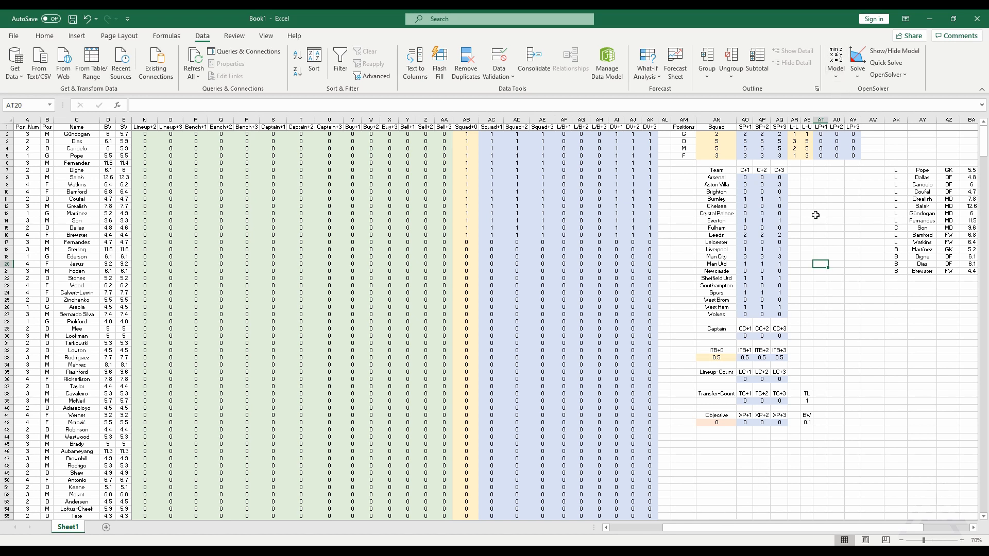
# - Show the OpenSolver model highlighting on the sheet
pyautogui.click(840, 188)
pyautogui.click(857, 76)
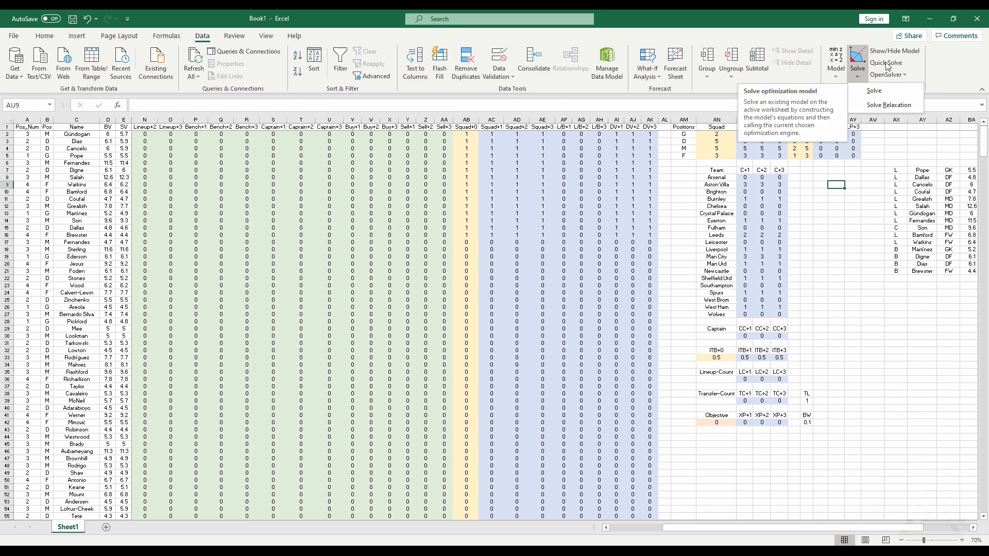
pyautogui.click(861, 40)
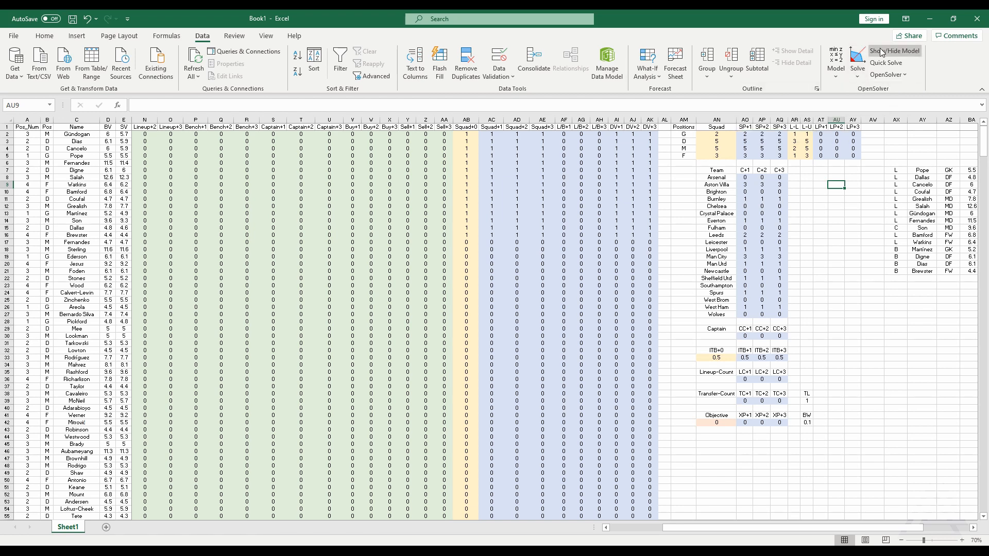
pyautogui.click(881, 52)
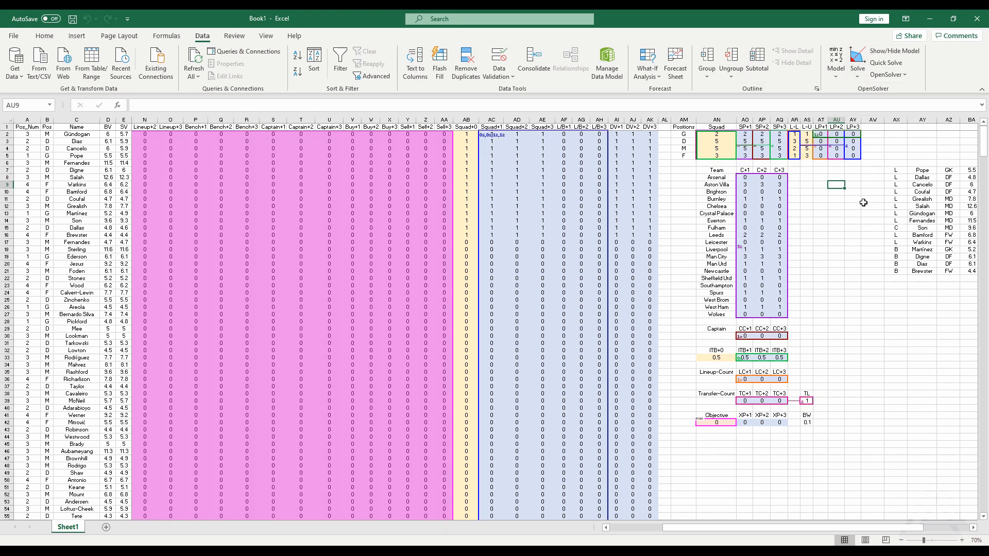
pyautogui.click(826, 214)
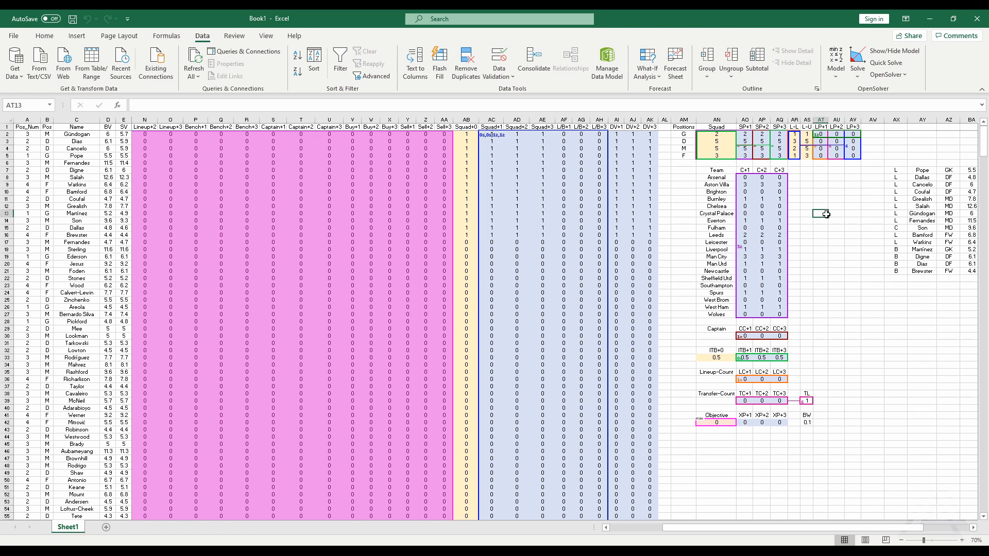
# - Open the OpenSolver model and set the left side of a new constraint to the Captain columns, S2:U669
pyautogui.click(835, 72)
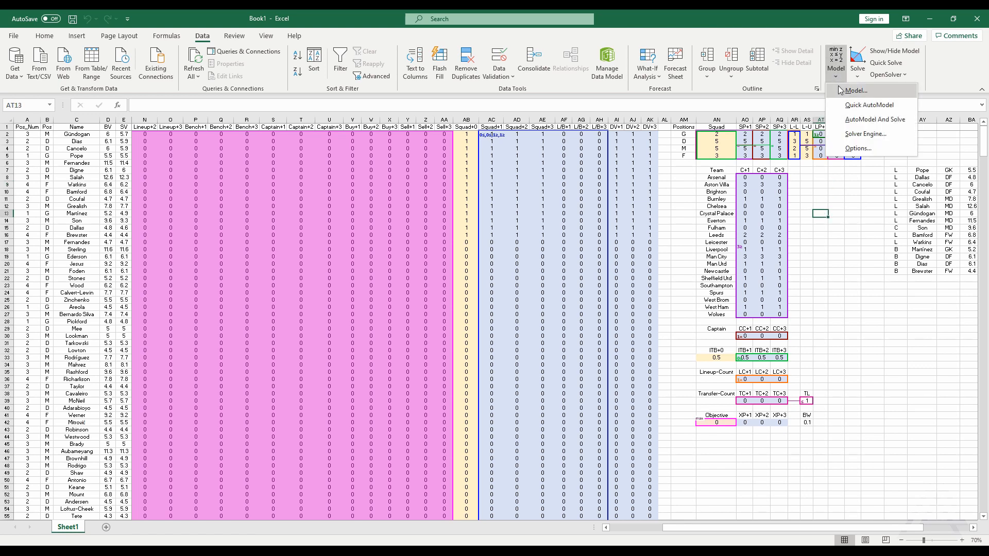
pyautogui.click(841, 93)
pyautogui.moveTo(378, 138); pyautogui.dragTo(508, 139)
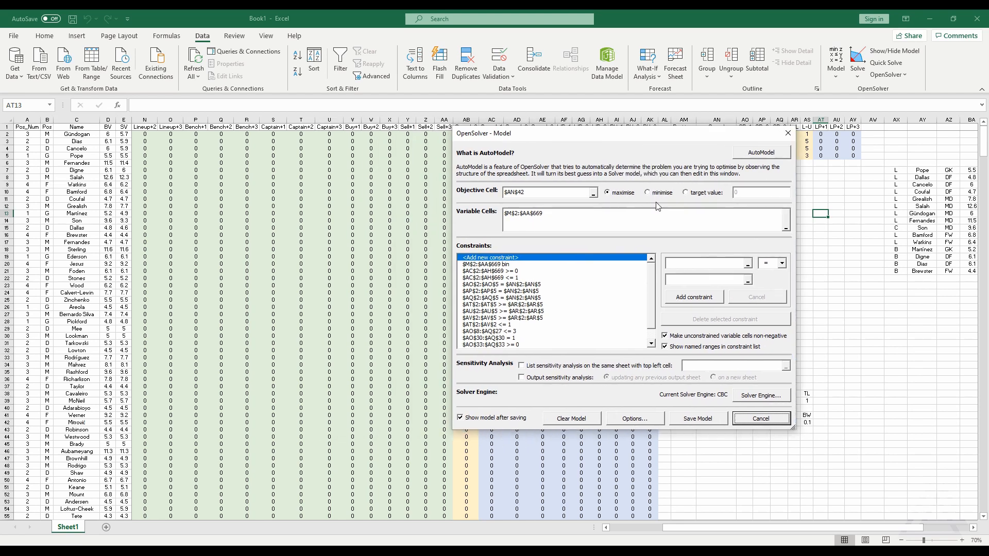
pyautogui.click(747, 265)
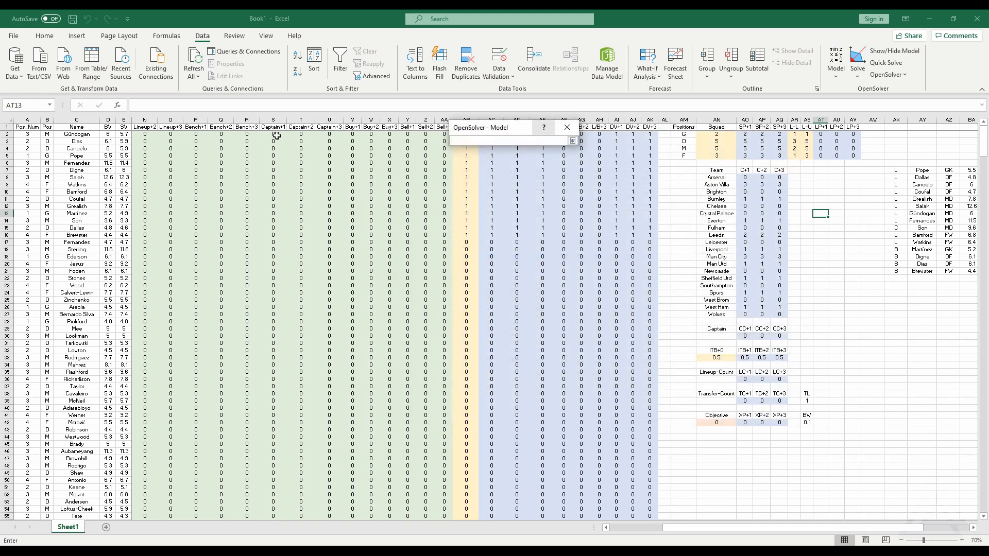
pyautogui.click(275, 135)
pyautogui.moveTo(269, 133); pyautogui.dragTo(326, 509)
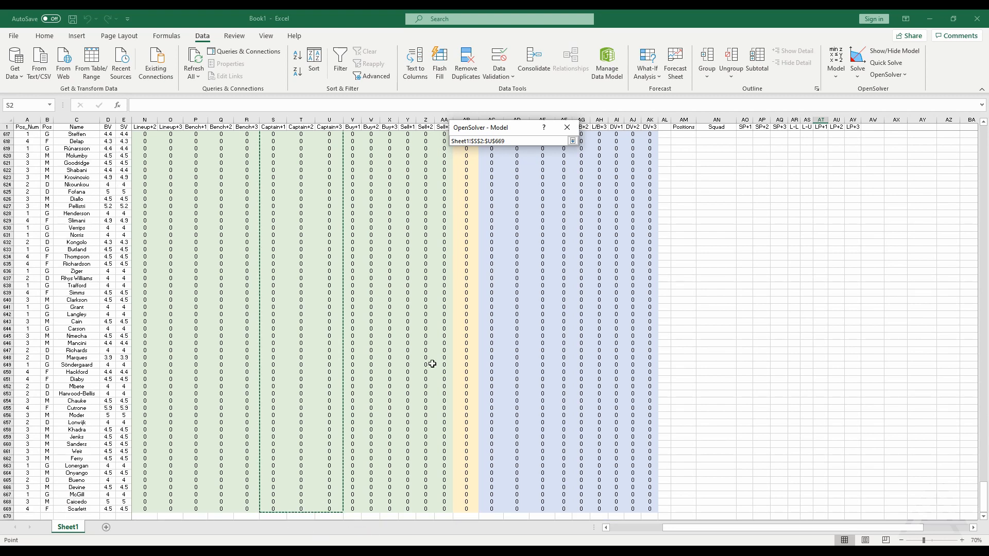
pyautogui.click(572, 141)
# - Set the new constraint's relation to <= and its right side to the Lineup columns, M2:O669, and add it
pyautogui.click(768, 263)
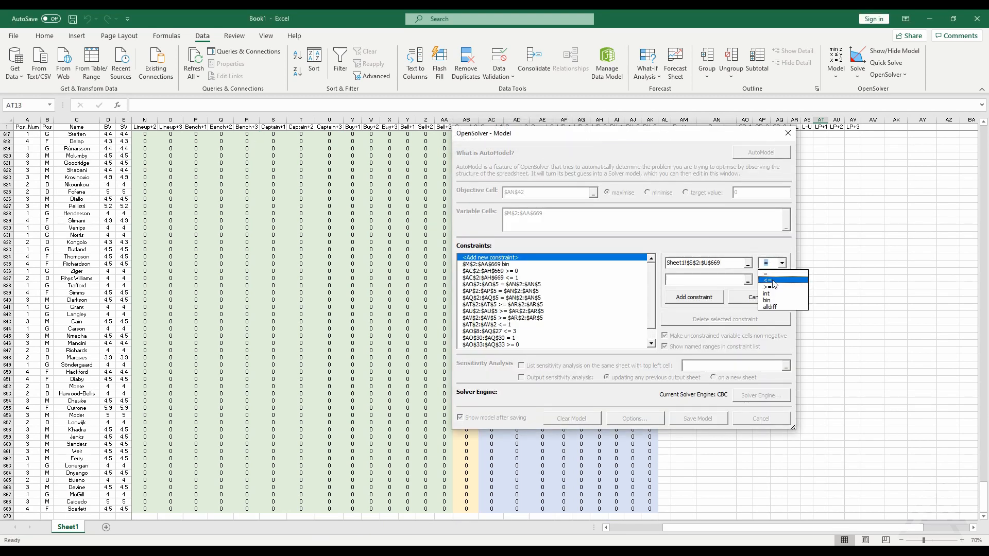
pyautogui.click(771, 280)
pyautogui.click(747, 280)
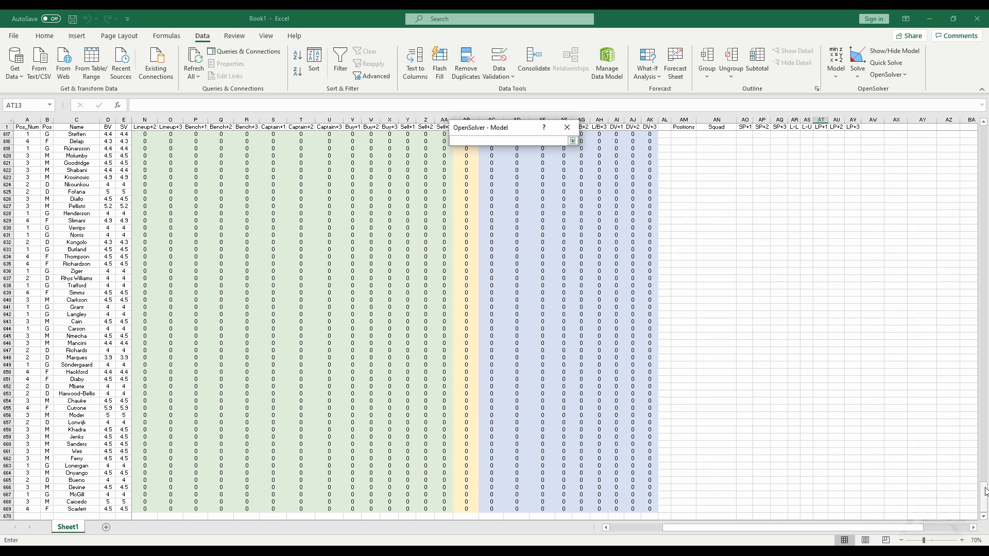
pyautogui.moveTo(983, 498); pyautogui.dragTo(983, 144)
pyautogui.moveTo(737, 533); pyautogui.dragTo(691, 529)
pyautogui.moveTo(286, 133); pyautogui.dragTo(332, 507)
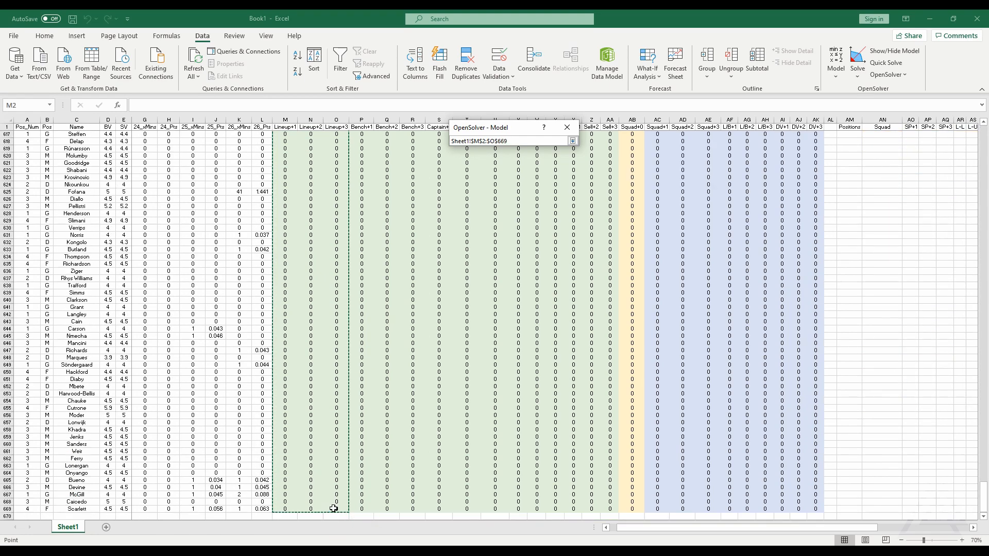
pyautogui.click(572, 141)
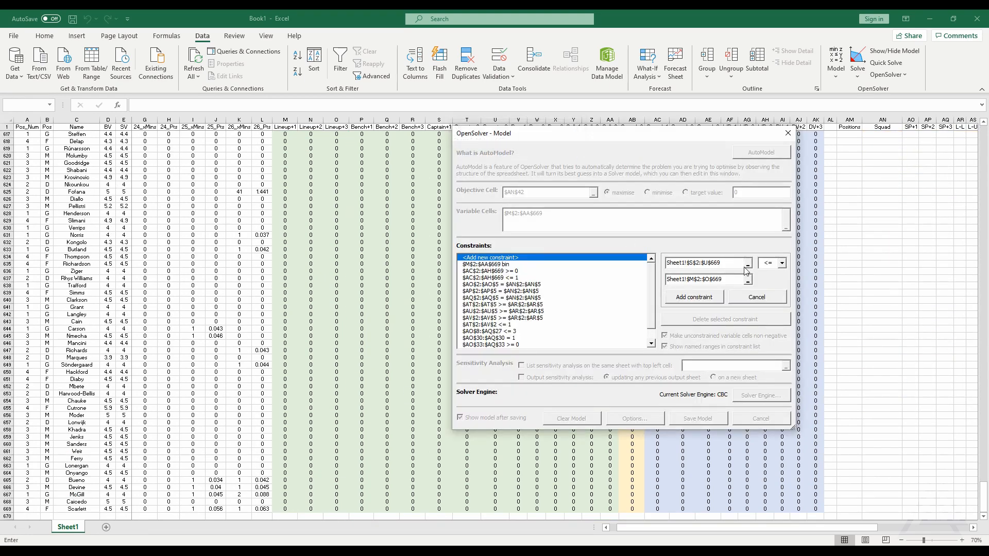
pyautogui.click(710, 297)
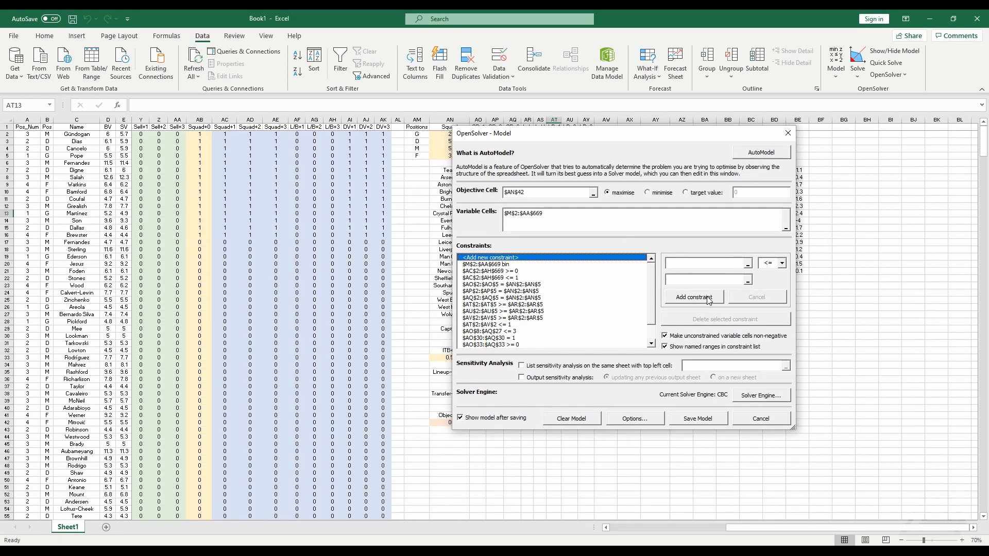
# - Save the OpenSolver model, review its highlighted ranges across the sheet, and solve it
pyautogui.click(699, 420)
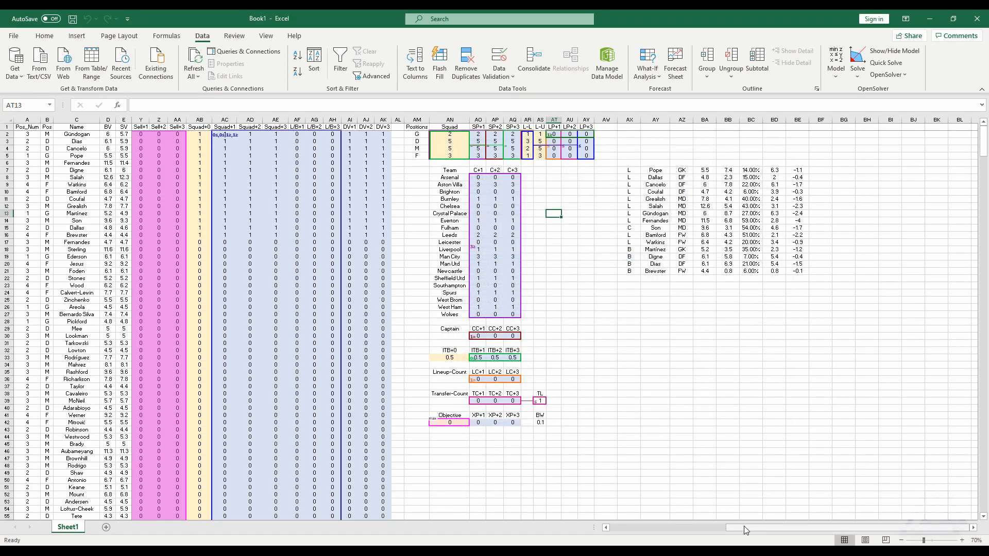
pyautogui.moveTo(745, 530); pyautogui.dragTo(629, 531)
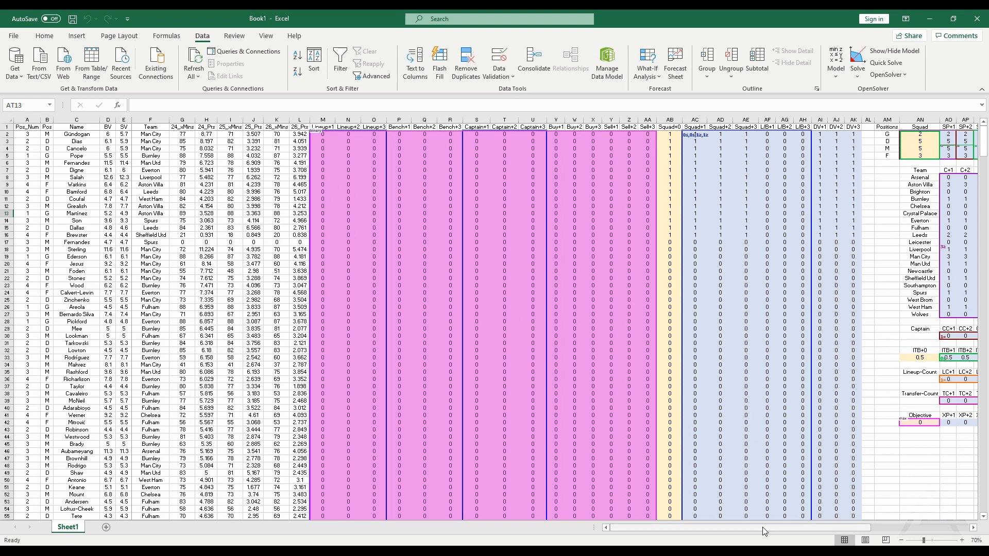
pyautogui.moveTo(764, 531); pyautogui.dragTo(823, 530)
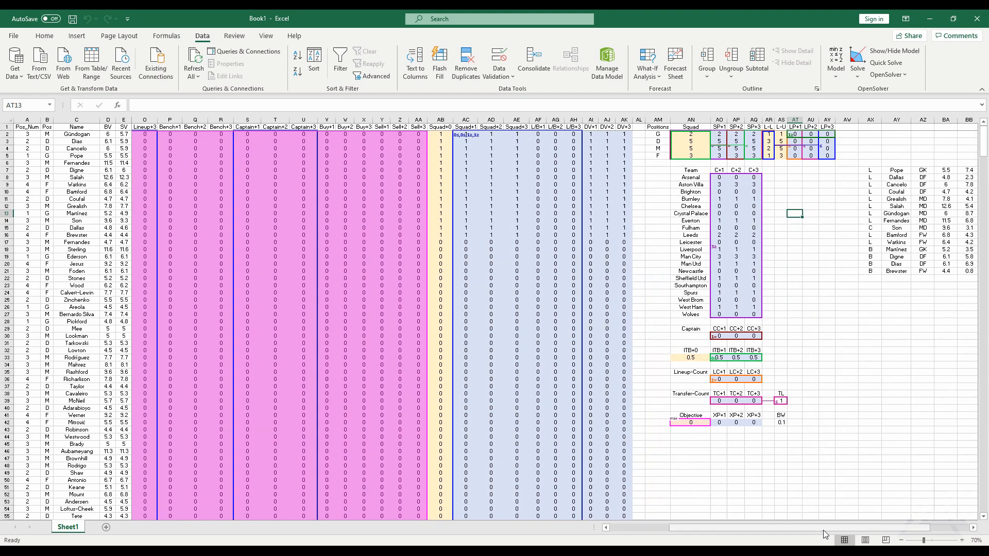
pyautogui.click(820, 284)
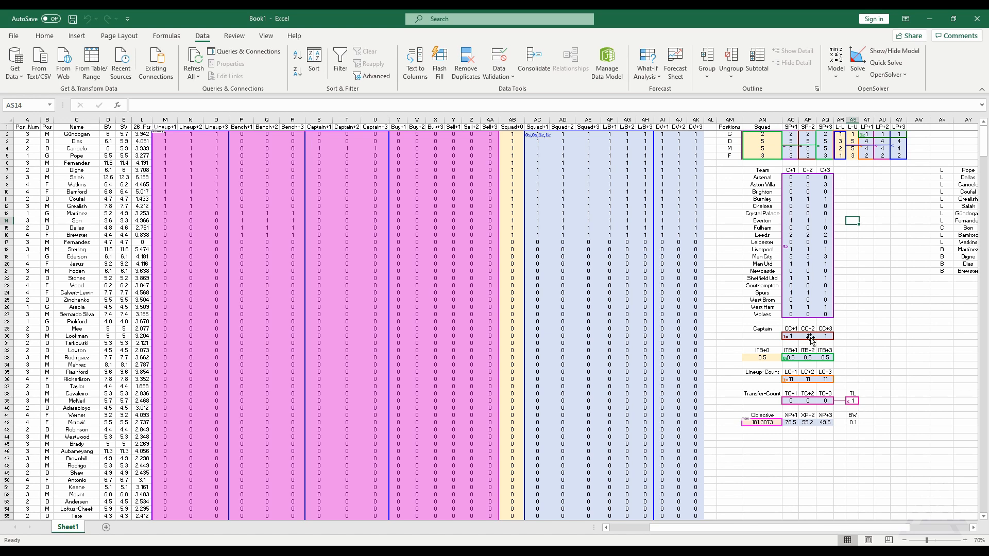
# - Change the Lineup-Count constraint on AO36:AQ36 to equal 11 and save the OpenSolver model
pyautogui.click(835, 74)
pyautogui.click(855, 90)
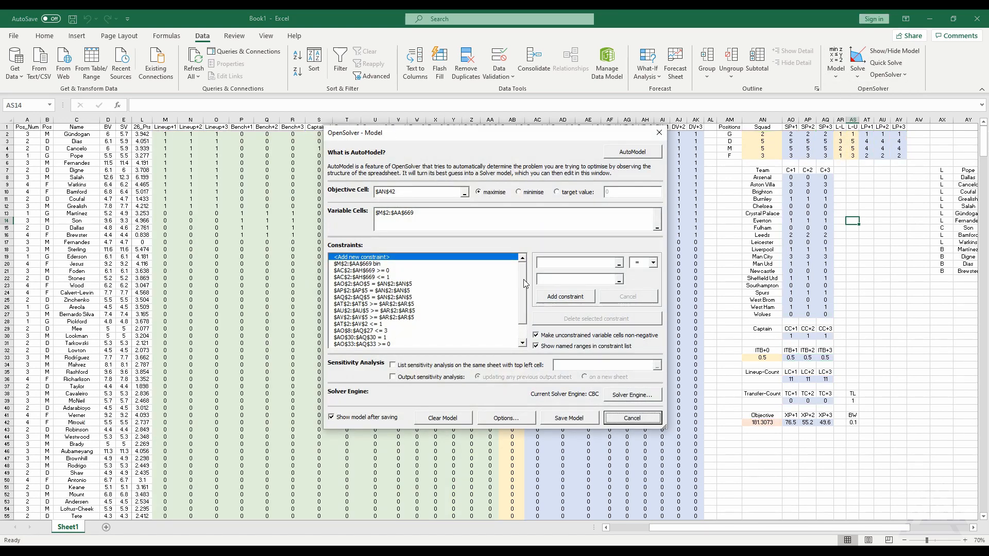
pyautogui.click(425, 330)
pyautogui.click(402, 339)
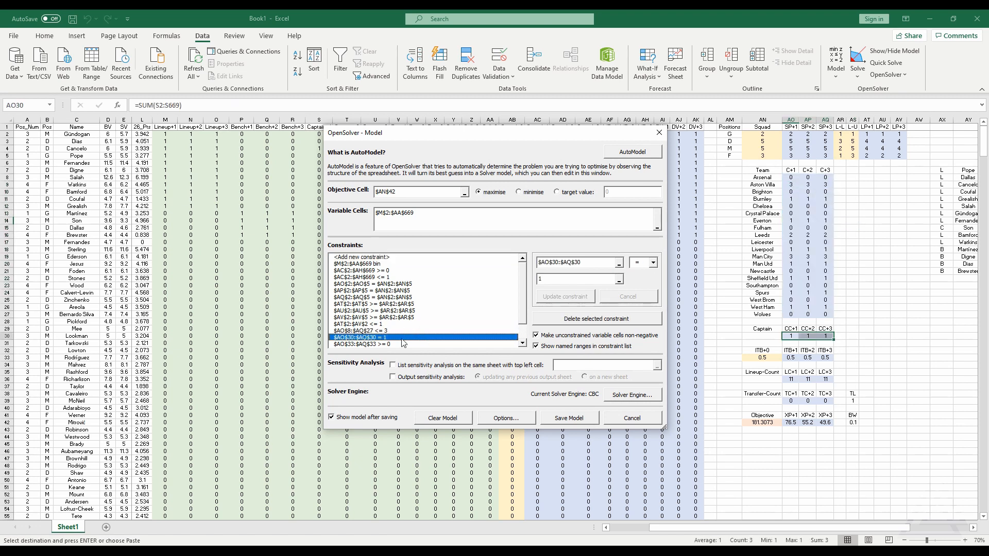
pyautogui.click(390, 331)
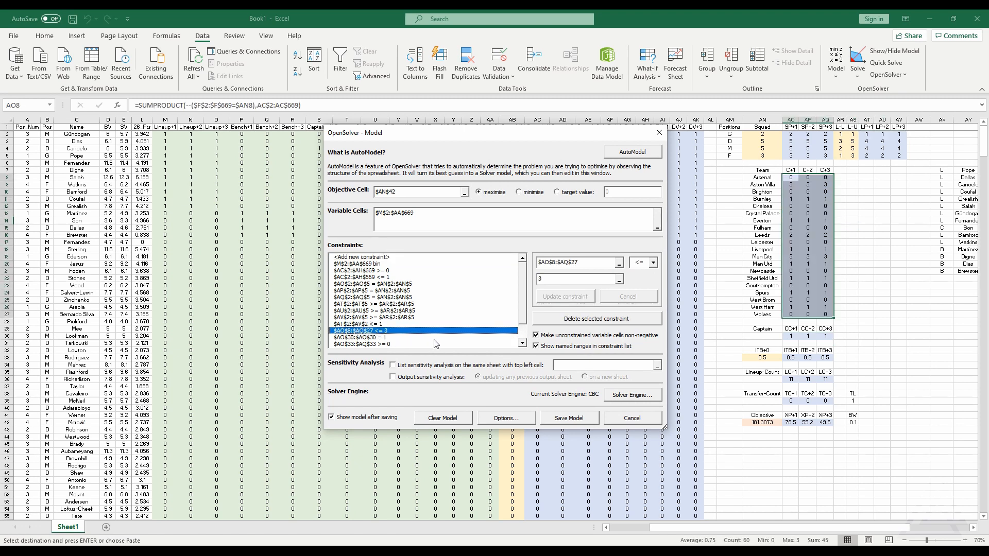
pyautogui.scroll(-1, 523, 332)
pyautogui.click(391, 330)
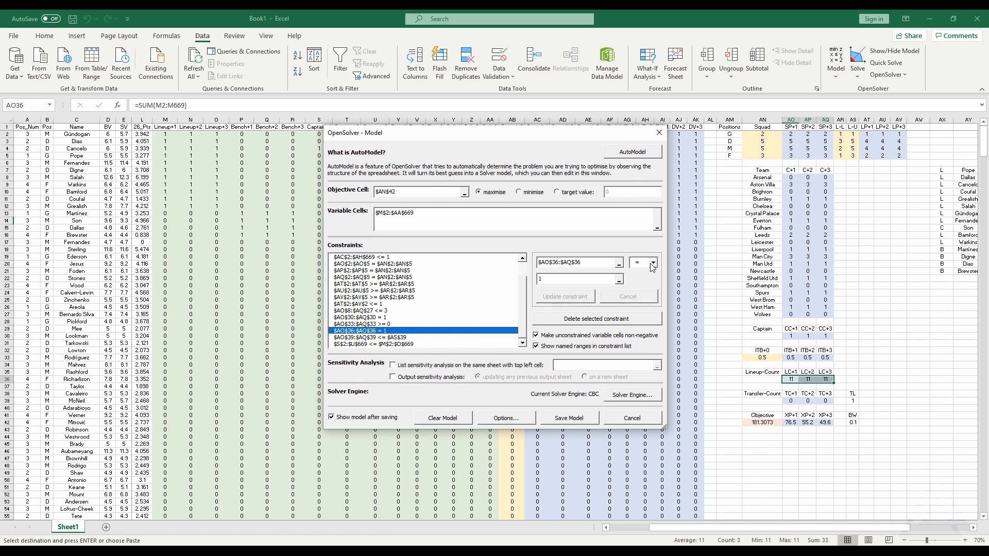
pyautogui.click(543, 279)
pyautogui.write('1')
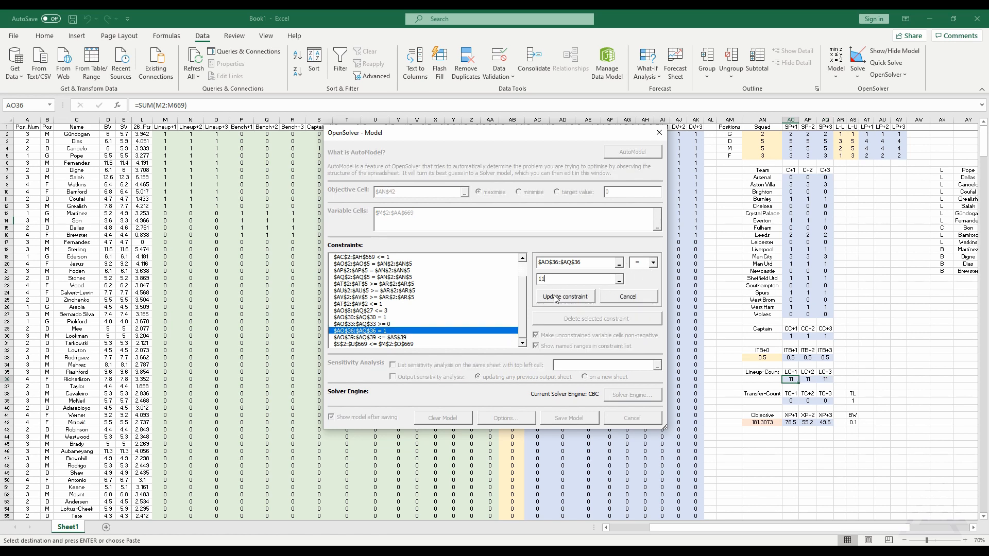
pyautogui.click(555, 297)
pyautogui.click(556, 418)
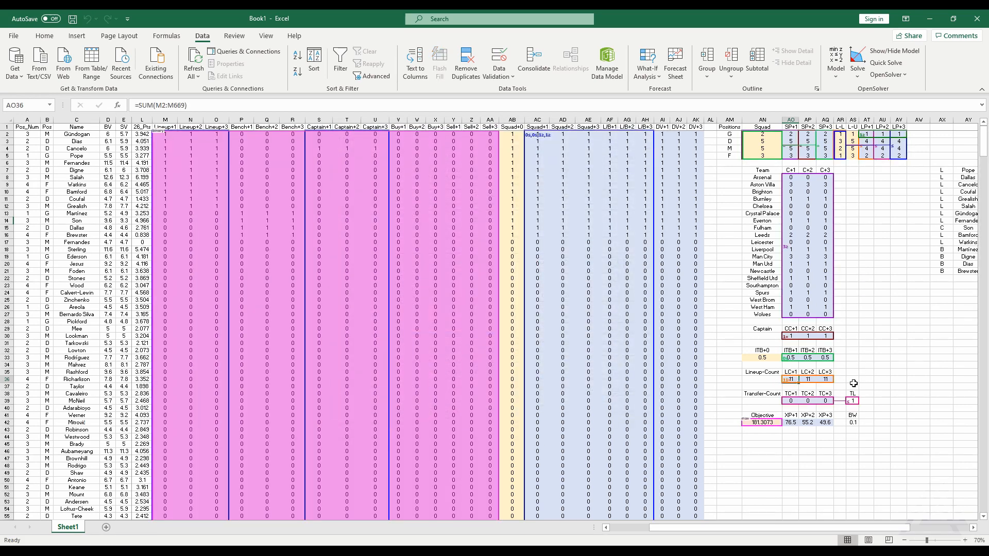
# - Solve the OpenSolver model with the corrected lineup count and inspect the Squad+1 formula in AC4
pyautogui.click(850, 335)
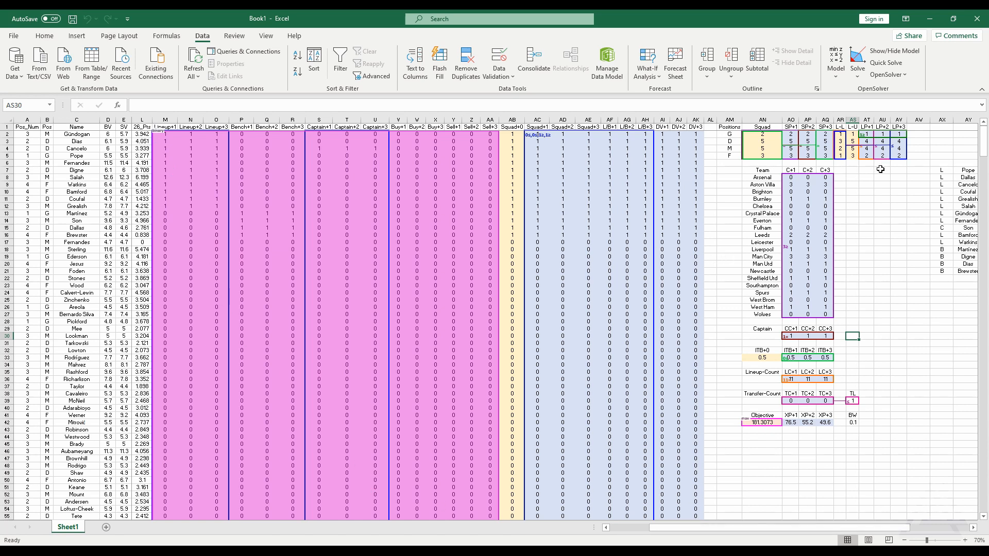
pyautogui.click(851, 84)
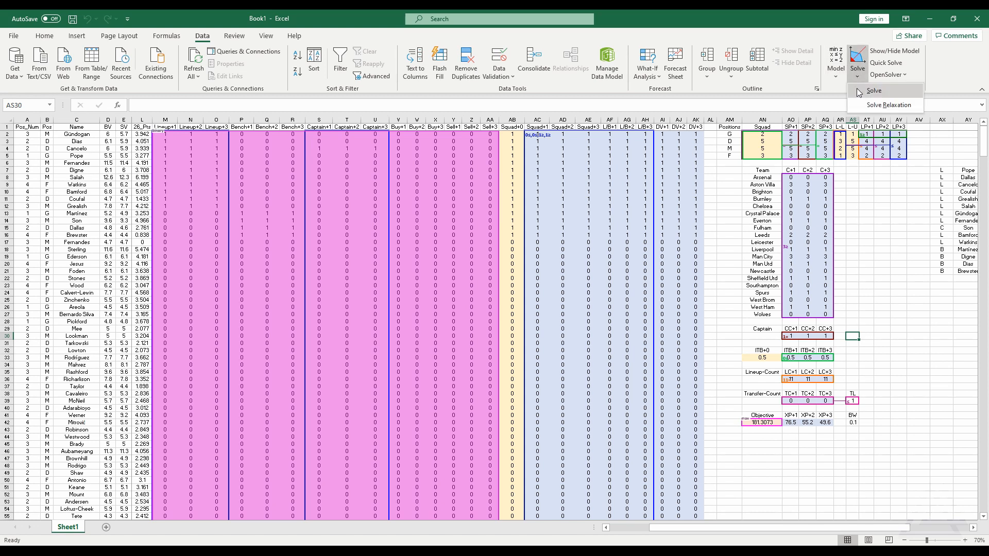
pyautogui.click(860, 91)
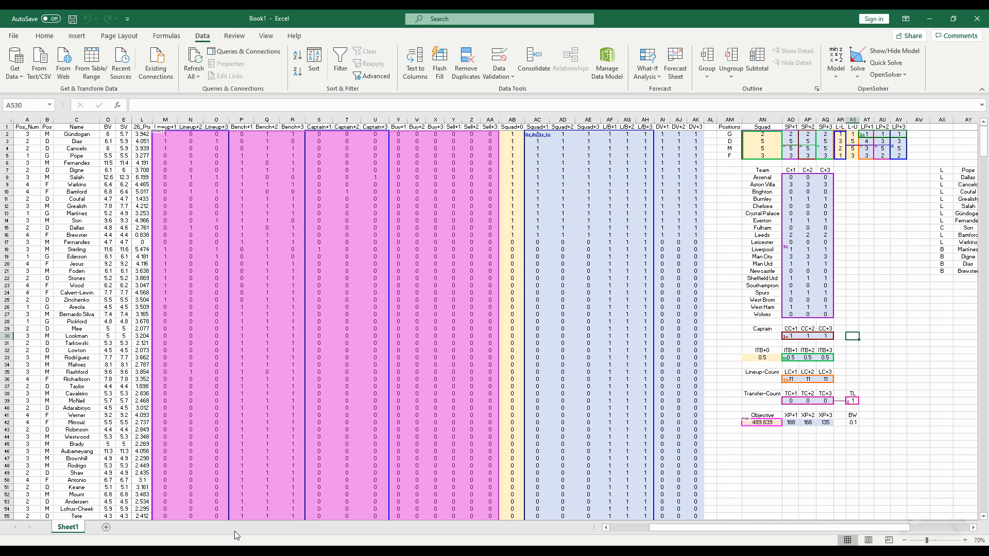
pyautogui.click(885, 320)
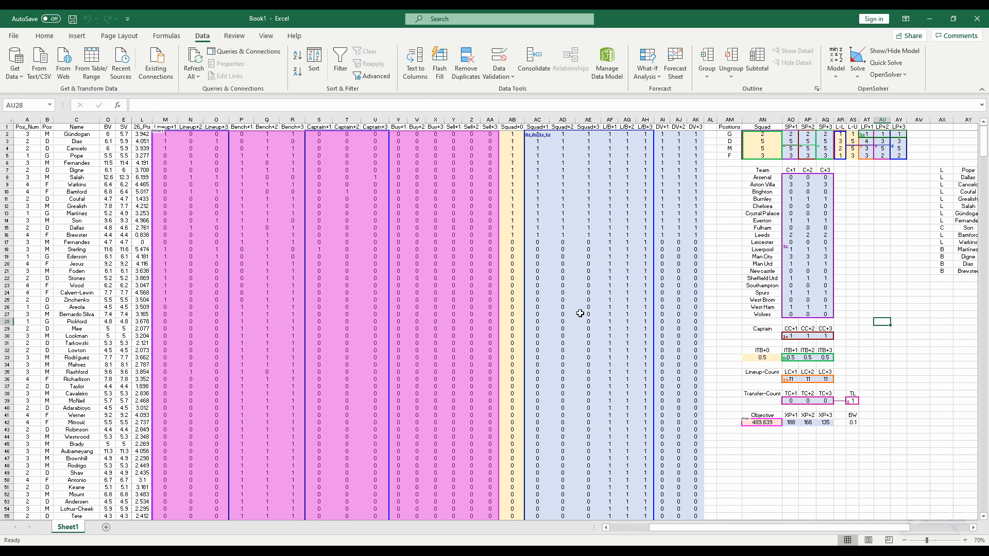
pyautogui.click(849, 374)
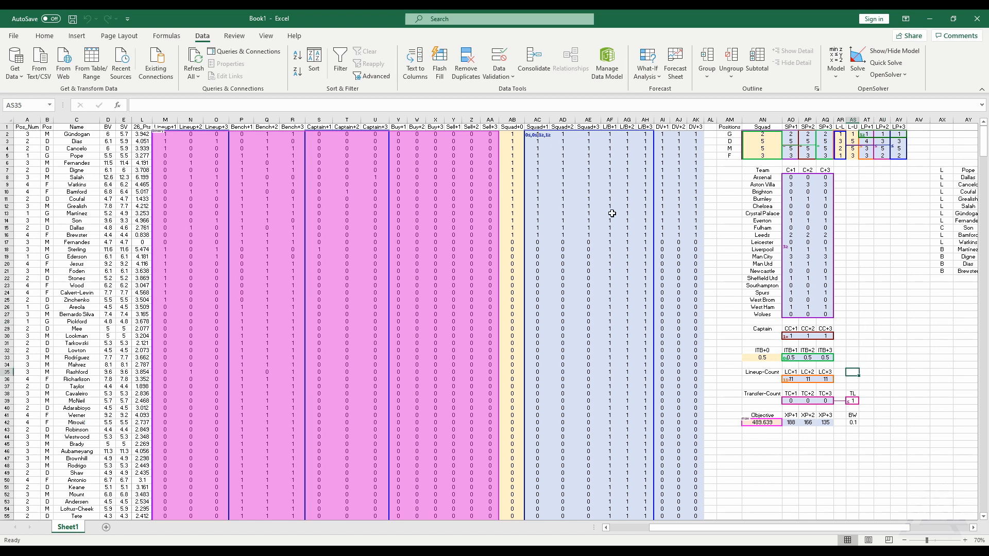
pyautogui.click(538, 149)
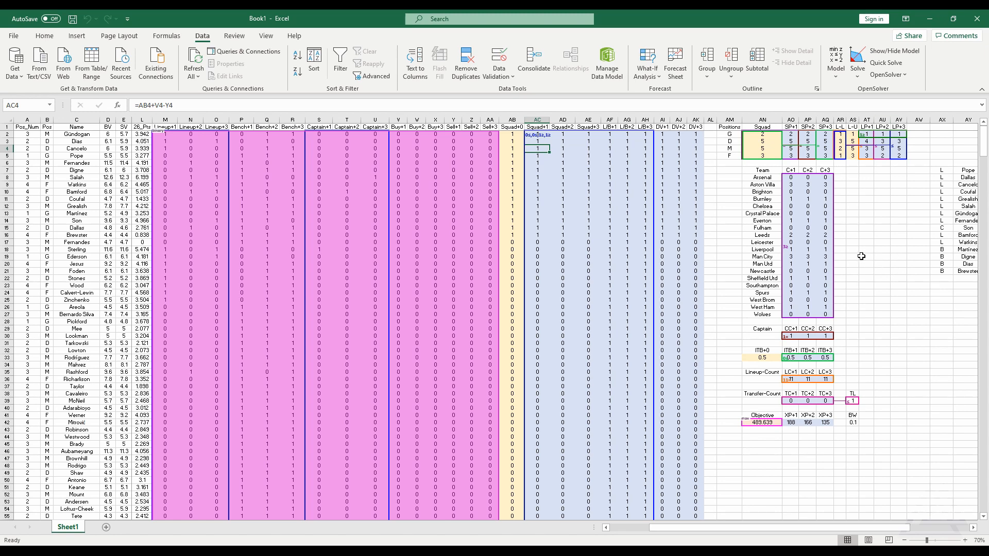
# - Open the OpenSolver model and set the left side of a new constraint to the Squad columns, AC2:AE669
pyautogui.click(835, 75)
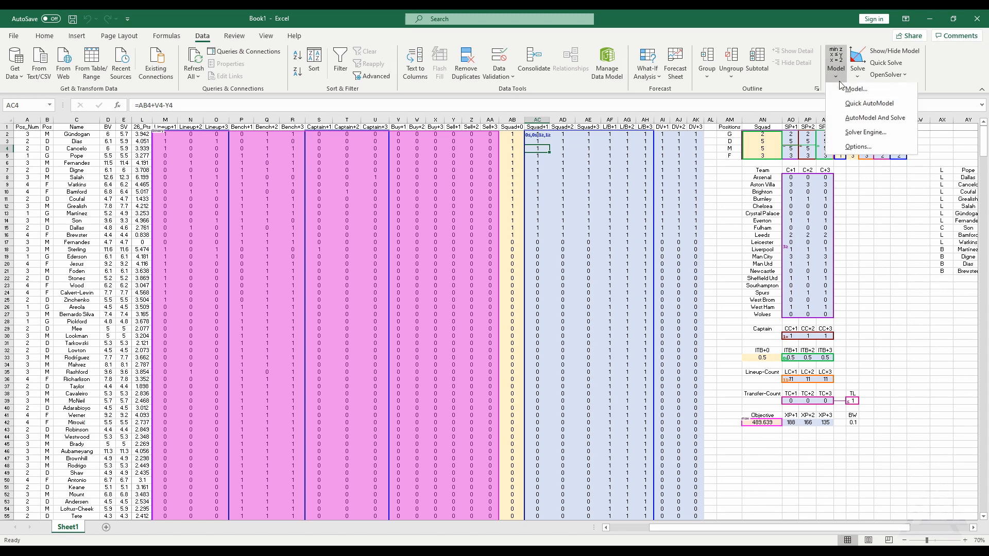
pyautogui.click(836, 90)
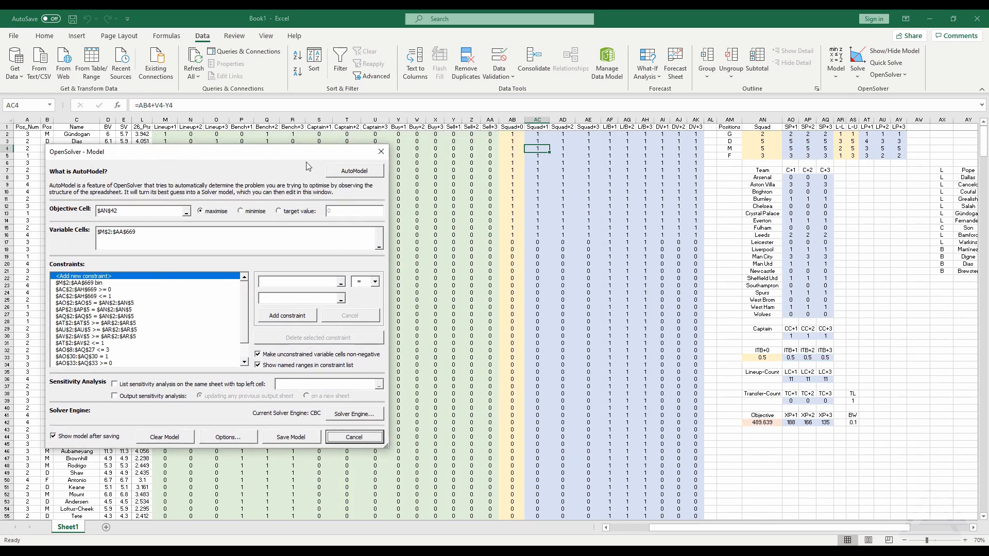
pyautogui.click(341, 283)
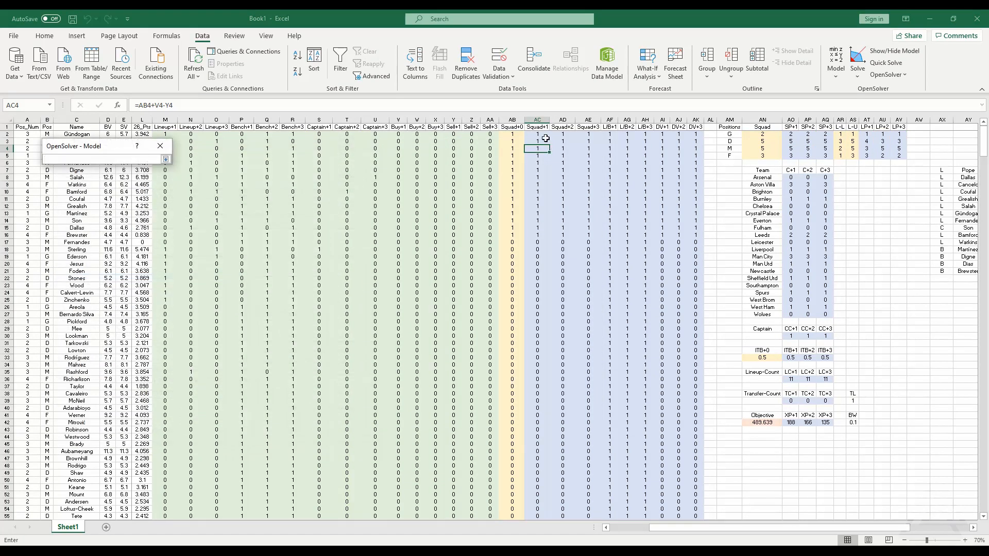
pyautogui.click(538, 134)
pyautogui.moveTo(538, 134); pyautogui.dragTo(591, 507)
pyautogui.click(166, 160)
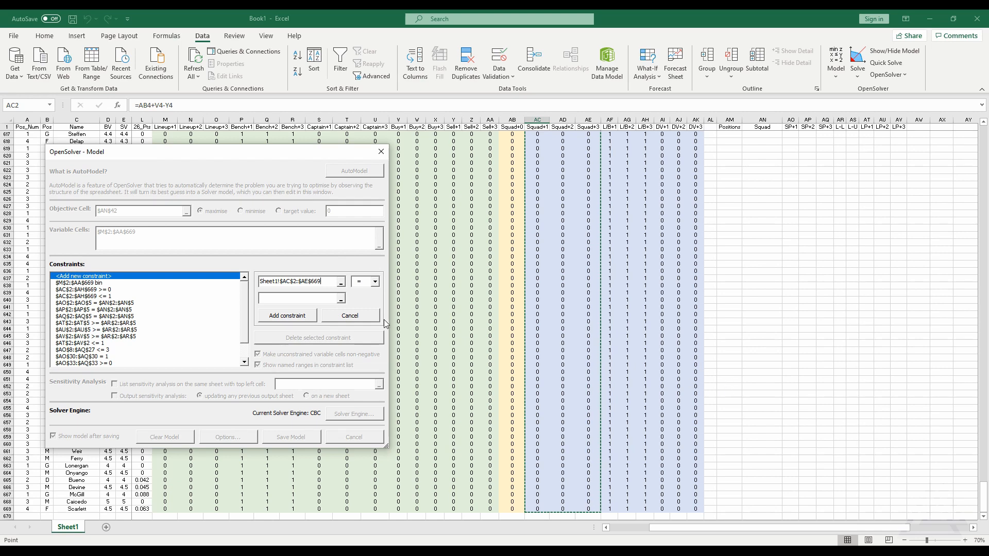
# - Set the new constraint's right side to the L/B columns, AF2:AH669, remove the duplicated reference text, and add it with the = relation
pyautogui.click(315, 299)
pyautogui.moveTo(984, 491); pyautogui.dragTo(984, 130)
pyautogui.click(341, 299)
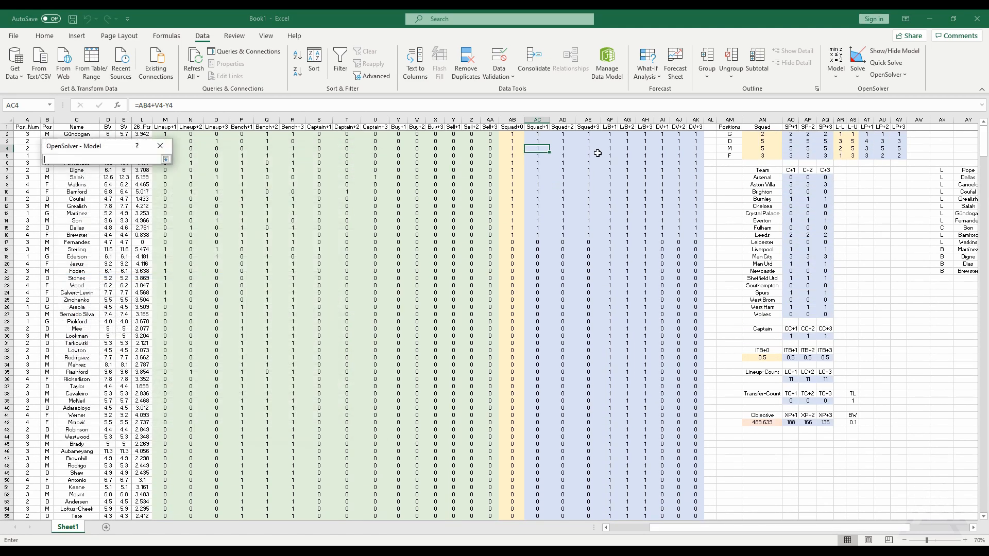
pyautogui.moveTo(609, 136); pyautogui.dragTo(645, 509)
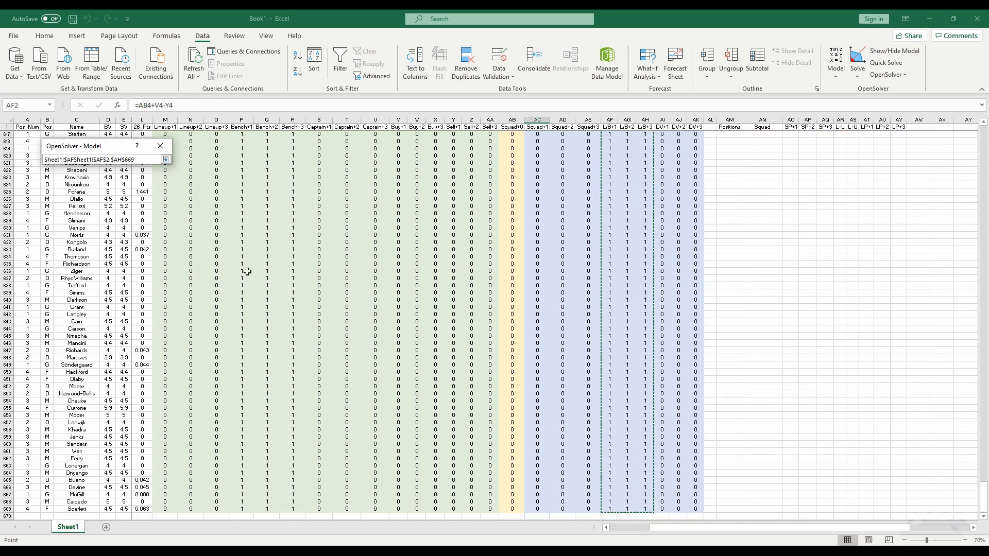
pyautogui.click(166, 159)
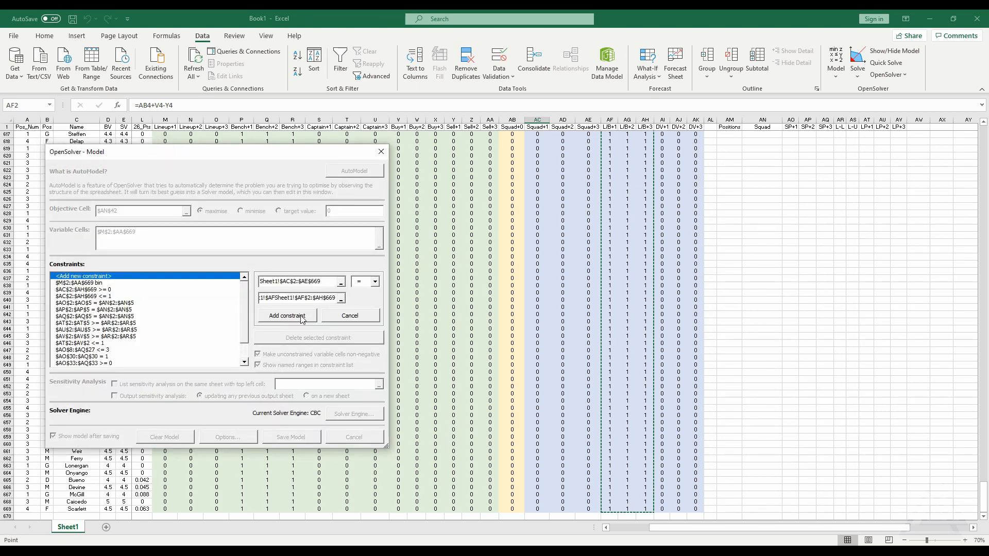
pyautogui.moveTo(293, 297); pyautogui.dragTo(258, 298)
pyautogui.click(287, 298)
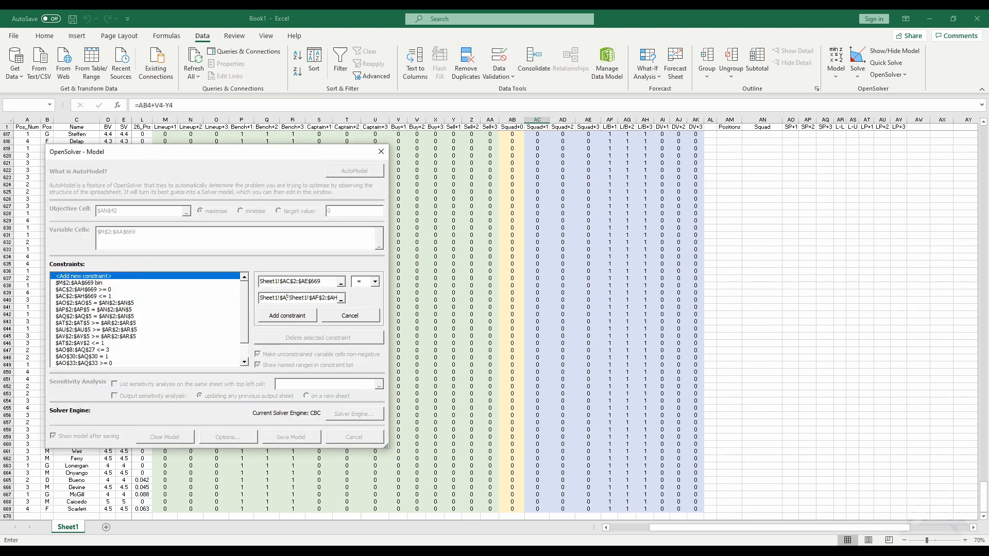
pyautogui.press('BackSpace')
pyautogui.press('BackSpace')
pyautogui.press('BackSpace')
pyautogui.press('BackSpace')
pyautogui.press('BackSpace')
pyautogui.press('BackSpace')
pyautogui.press('BackSpace')
pyautogui.press('BackSpace')
pyautogui.press('BackSpace')
pyautogui.press('BackSpace')
pyautogui.click(288, 316)
# - Save the OpenSolver model and solve it with the squad-equals-lineup-plus-bench constraint
pyautogui.click(291, 437)
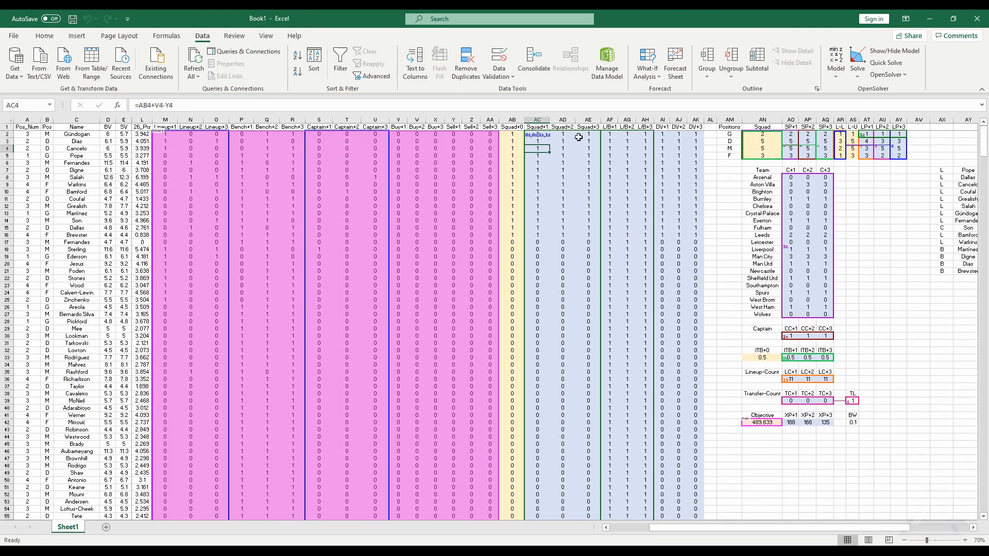
pyautogui.click(858, 64)
pyautogui.click(793, 444)
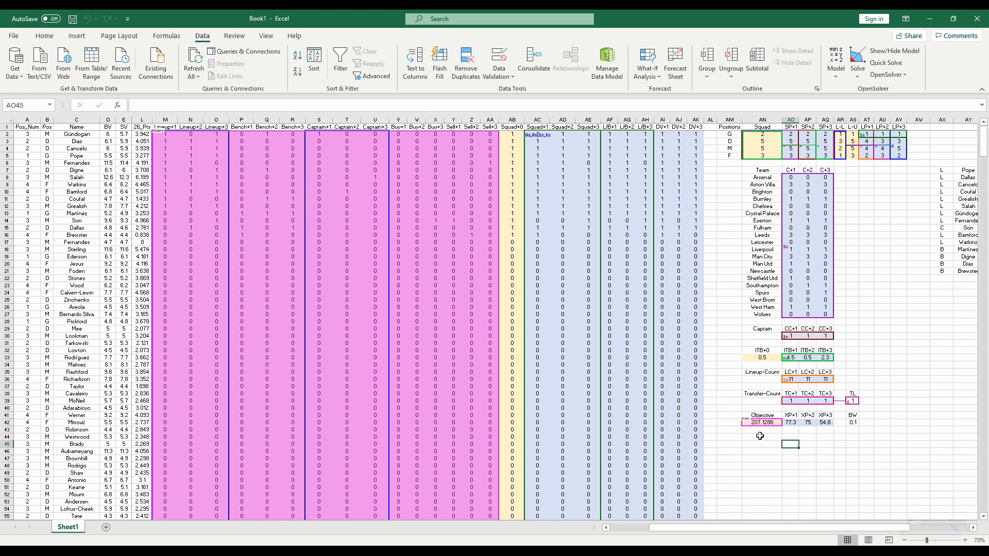
pyautogui.click(760, 436)
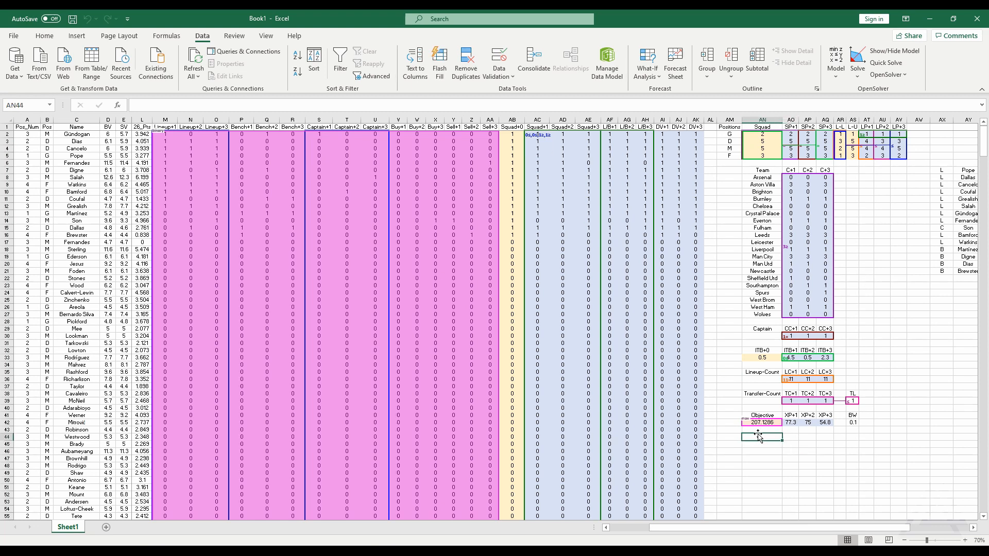
# - Examine the XP+1 to XP+3 expected points formulas and the solved buy, sell and squad values down the player rows
pyautogui.click(792, 424)
pyautogui.click(807, 423)
pyautogui.click(824, 425)
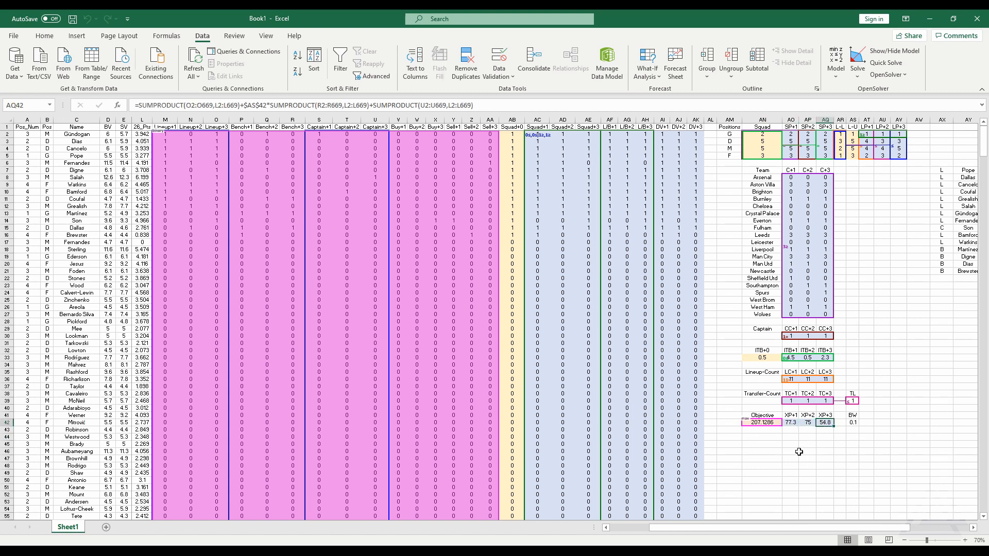
pyautogui.click(790, 438)
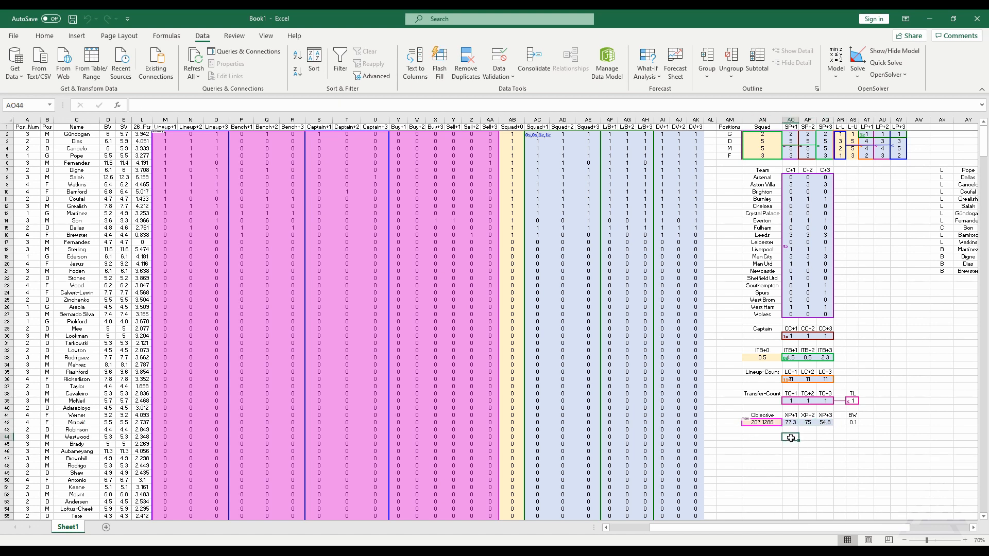
pyautogui.click(790, 422)
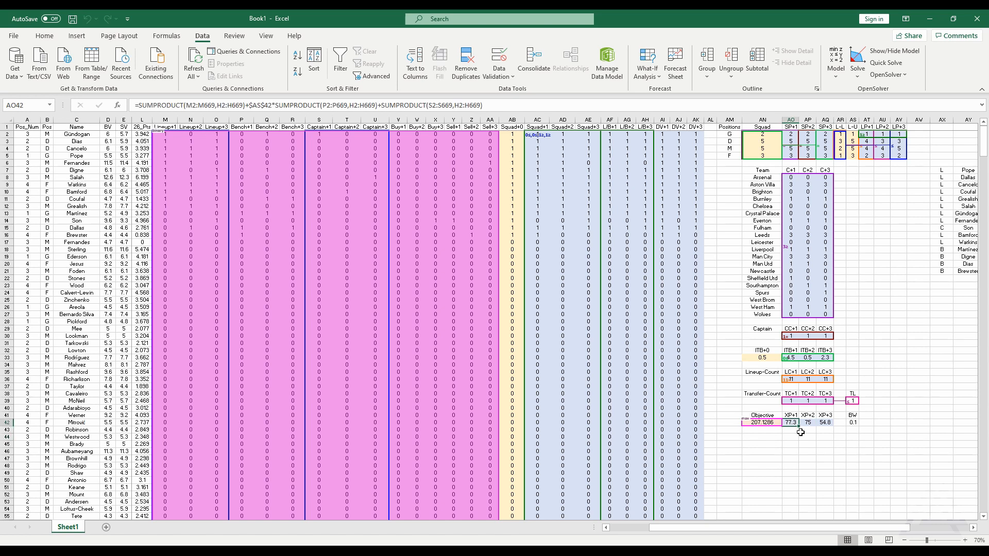
pyautogui.click(788, 436)
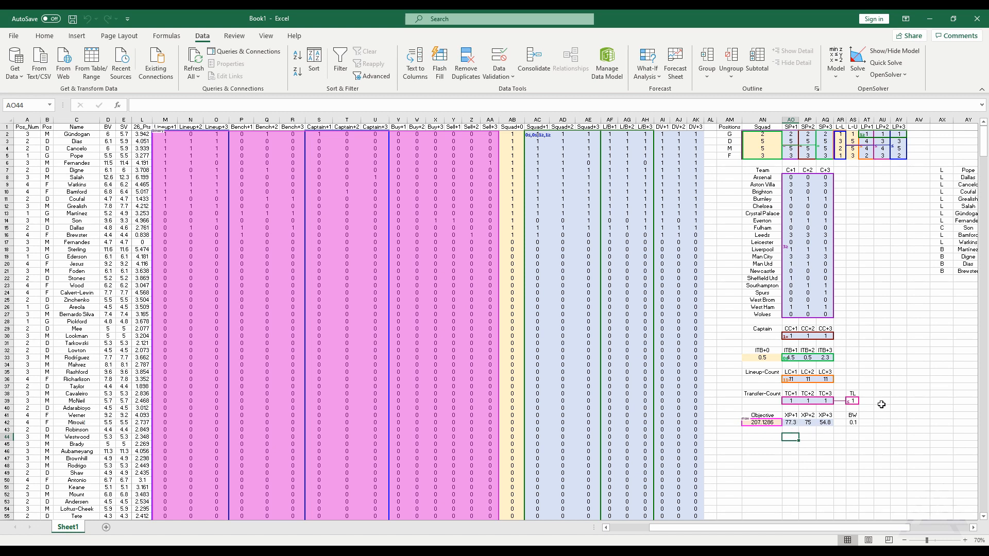
pyautogui.click(880, 372)
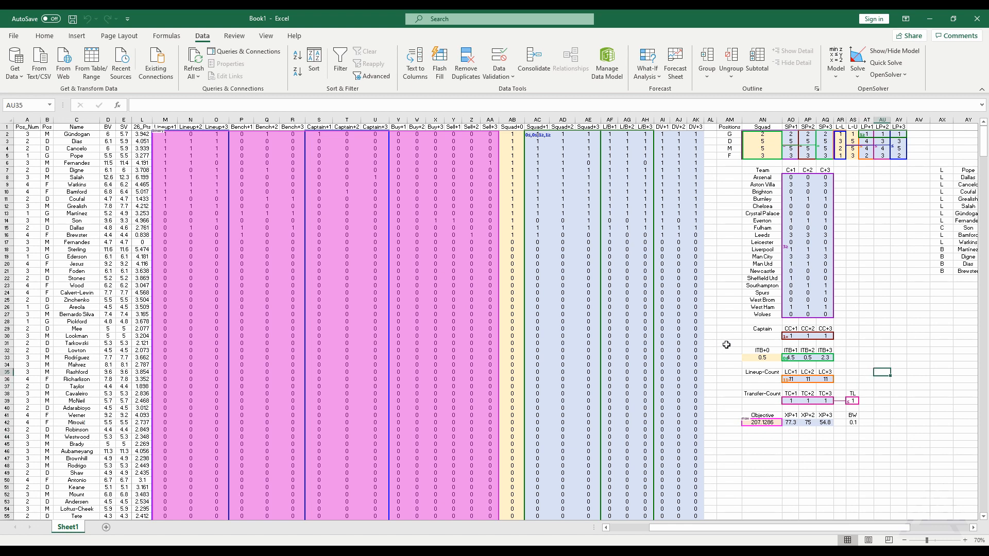
pyautogui.scroll(-16, 413, 164)
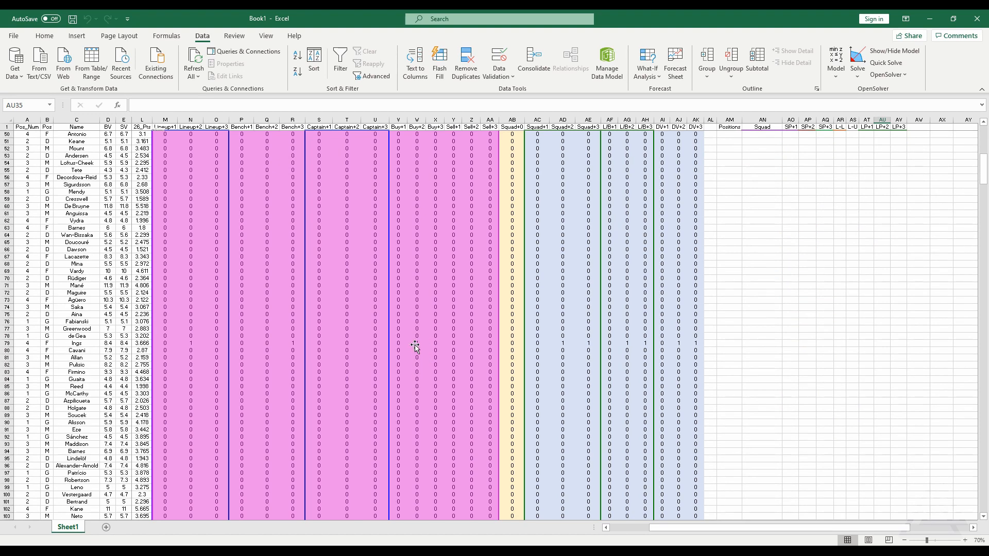
pyautogui.scroll(16, 415, 347)
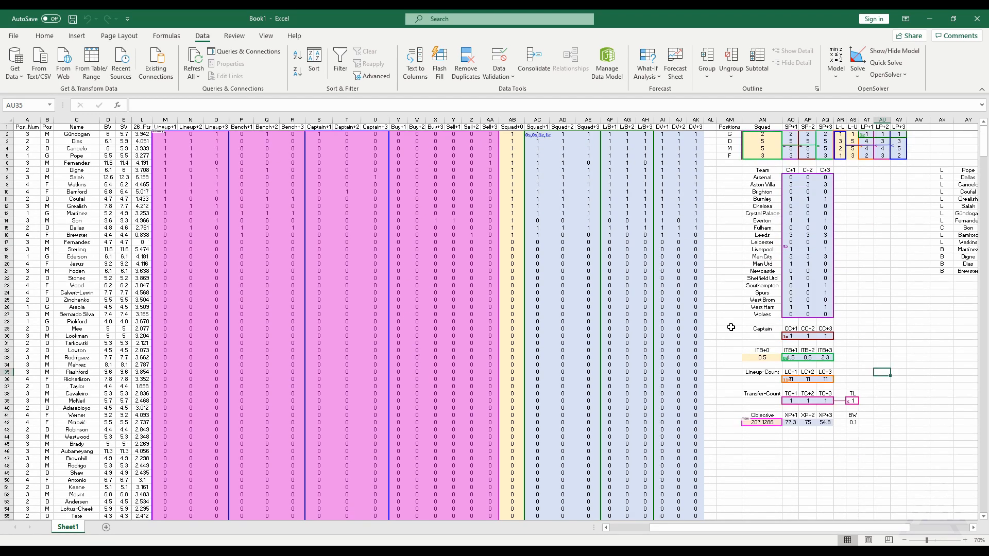
pyautogui.click(713, 278)
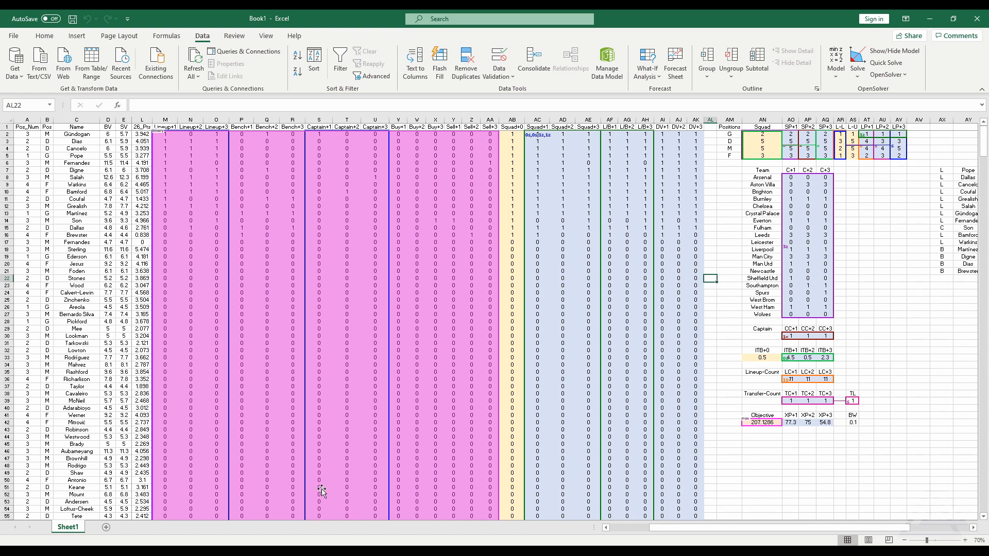
# - Add a new worksheet to the workbook and rename it Sheet2
pyautogui.click(108, 529)
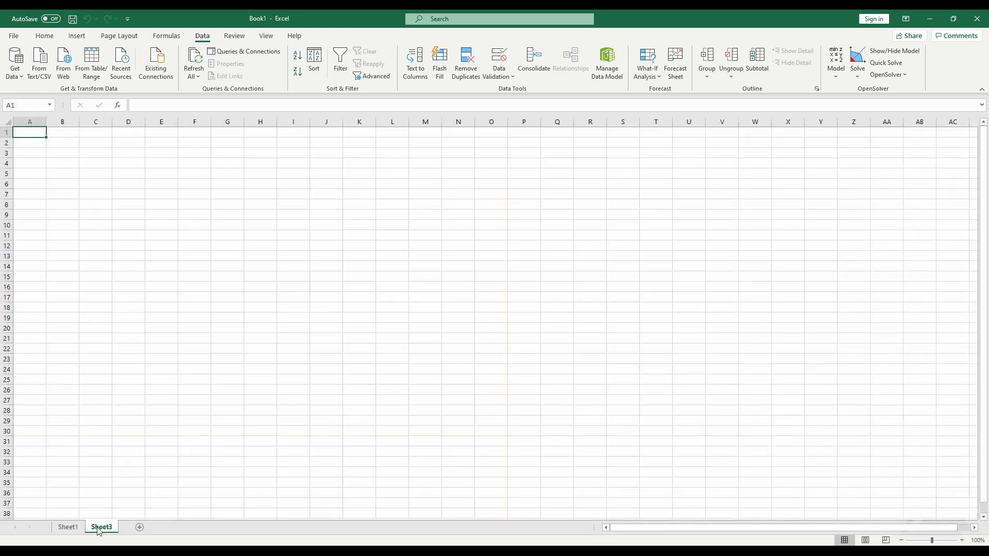
pyautogui.doubleClick(102, 527)
pyautogui.write('Sheet2')
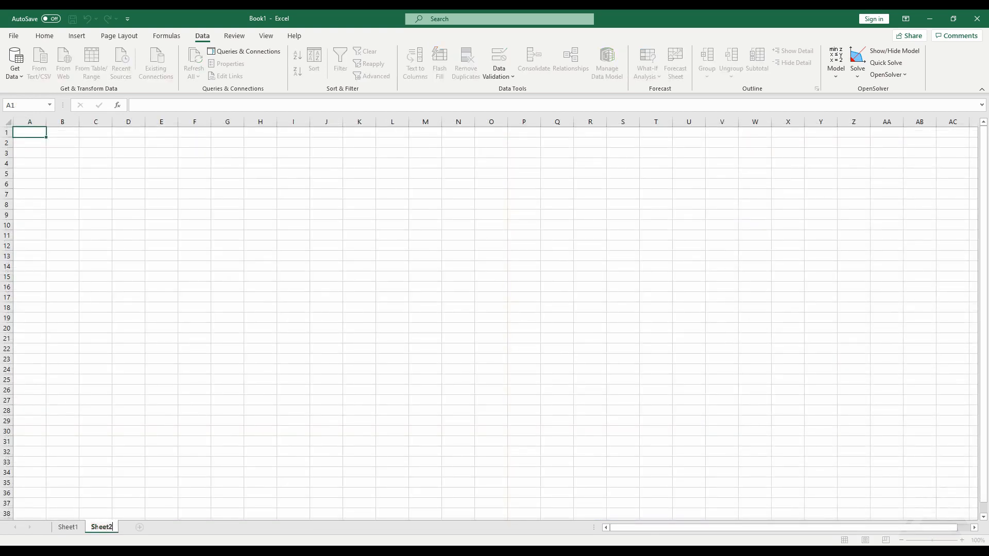
pyautogui.press('Return')
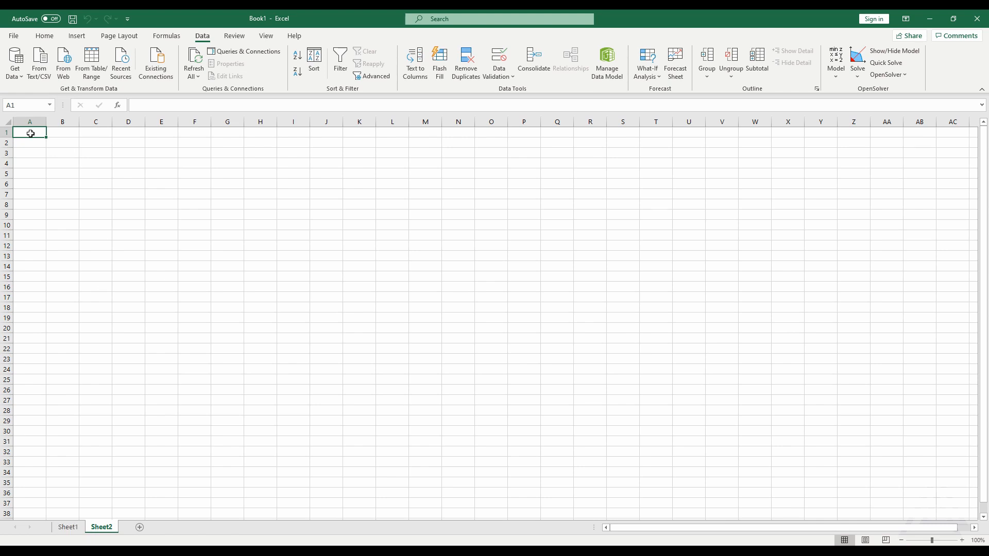
# - Merge and center cells A1:A14 on Sheet2 and enter the label GW+1 in the merged block
pyautogui.click(45, 36)
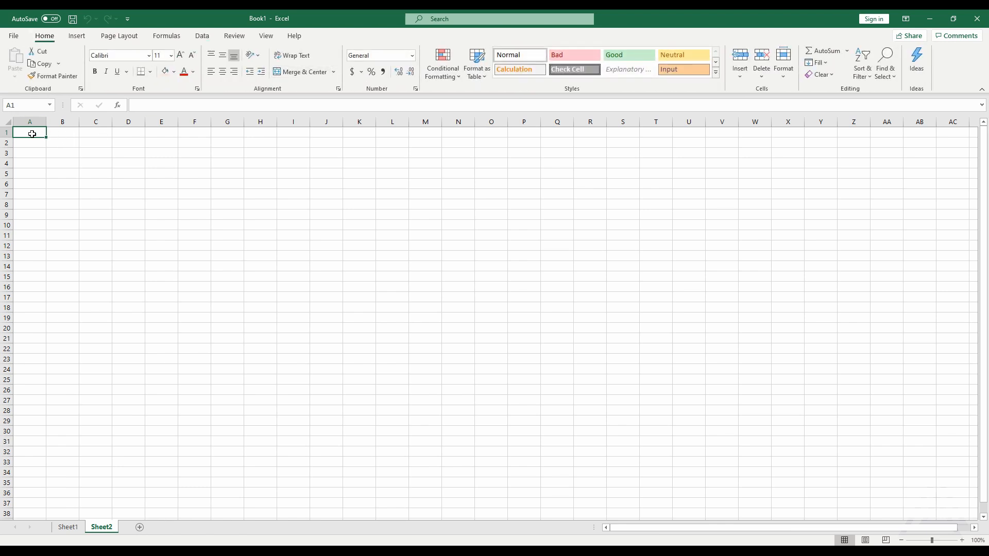
pyautogui.moveTo(30, 133); pyautogui.dragTo(35, 267)
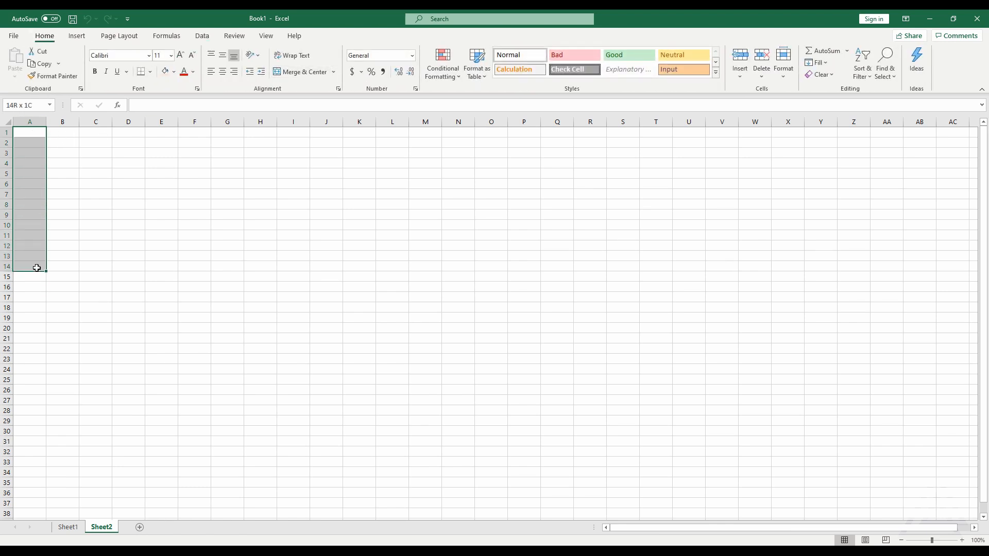
pyautogui.click(296, 72)
pyautogui.doubleClick(29, 184)
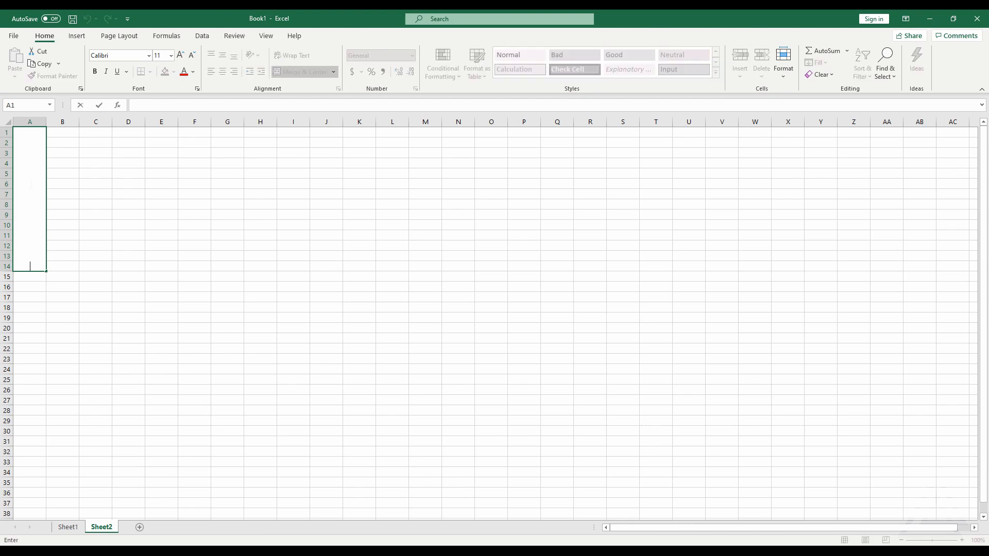
pyautogui.write('GW+1')
pyautogui.press('Return')
pyautogui.click(30, 184)
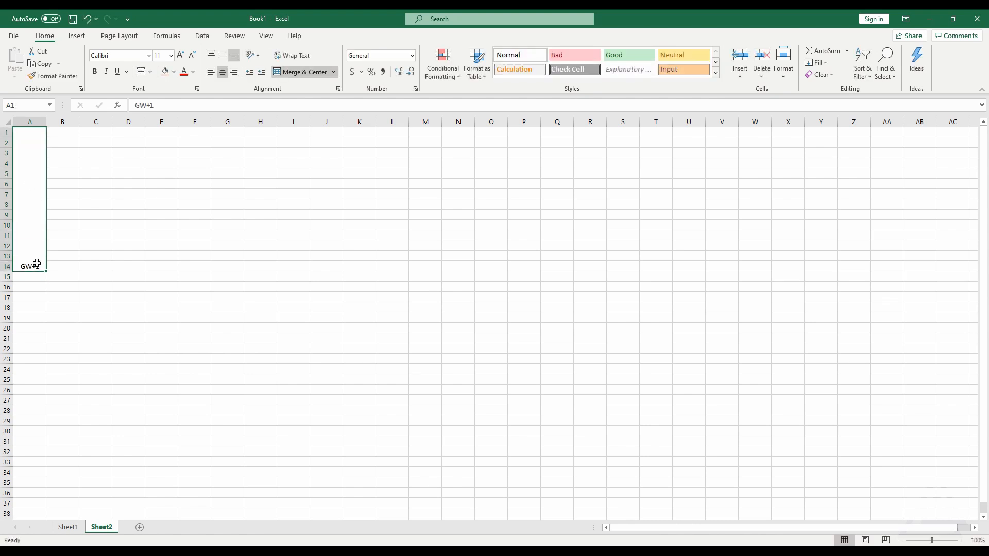
# - Fill the merged block down column A for GW+2 and GW+3, and center the whole sheet's contents horizontally and vertically
pyautogui.moveTo(45, 271); pyautogui.dragTo(43, 466)
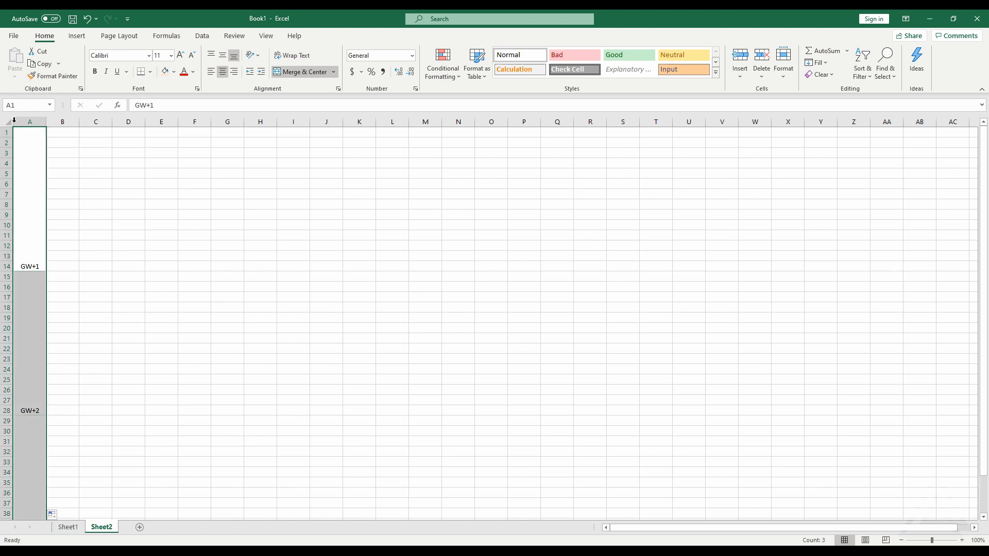
pyautogui.hotkey('ctrl', 'a')
pyautogui.click(224, 73)
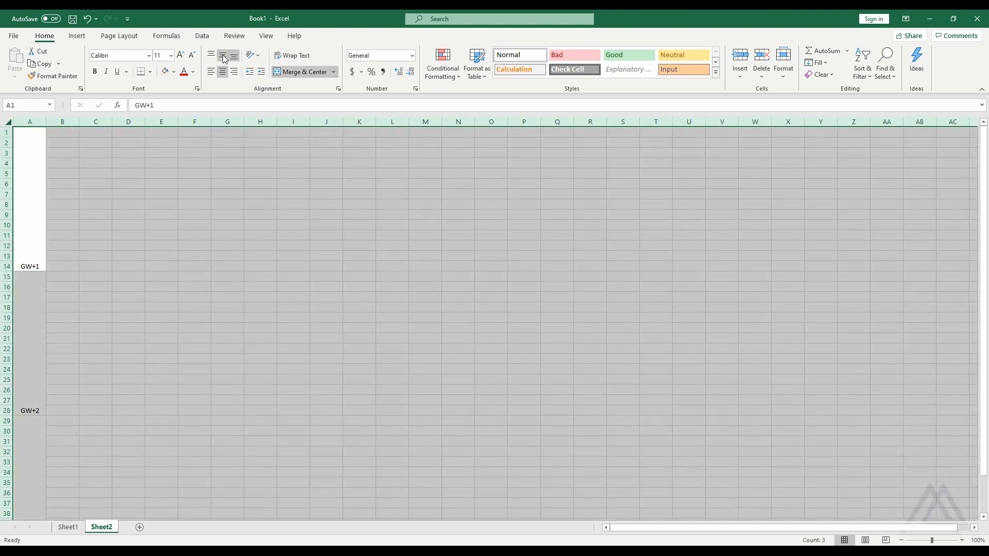
pyautogui.hotkey('ctrl', 'z')
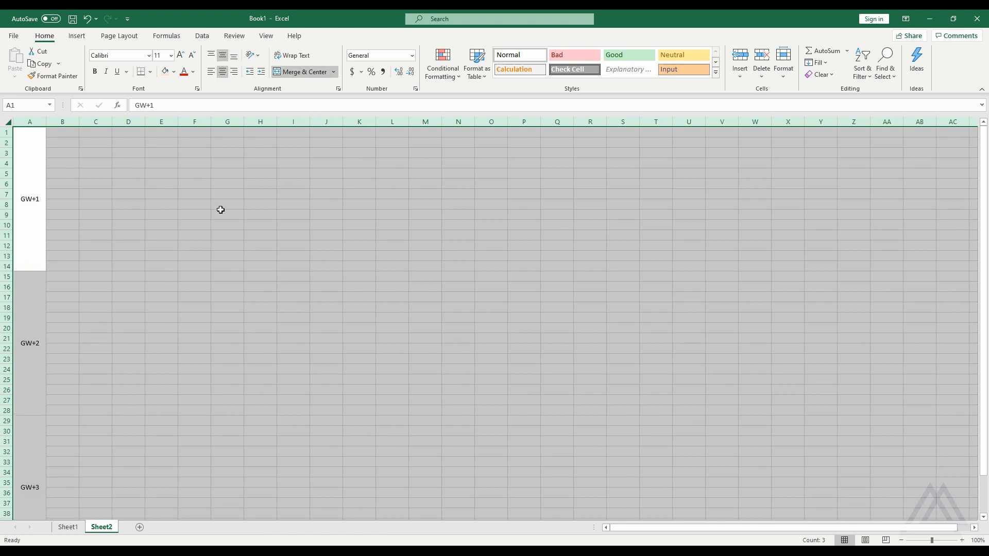
pyautogui.click(162, 213)
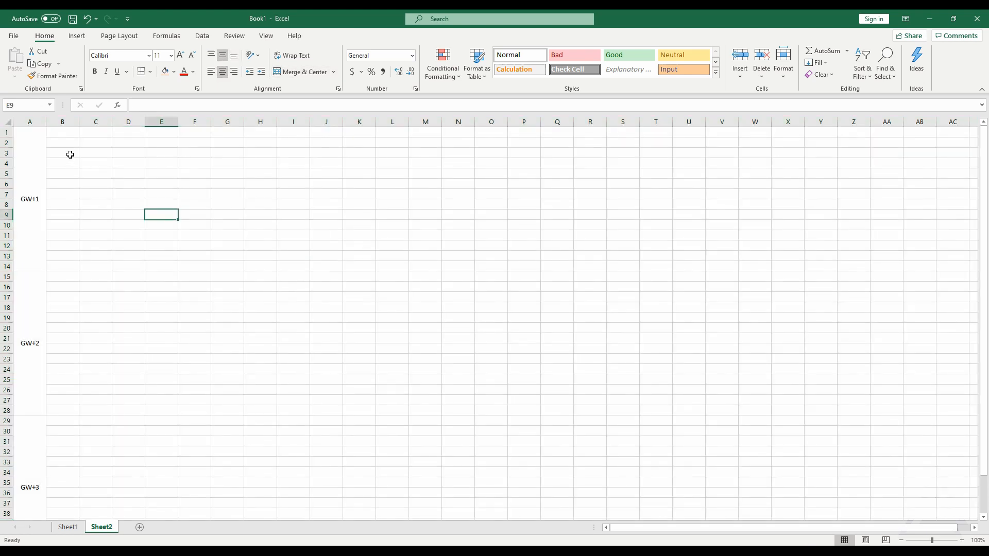
# - Insert a blank row above the GW+1 block in Sheet2
pyautogui.rightClick(36, 137)
pyautogui.rightClick(6, 132)
pyautogui.click(44, 218)
pyautogui.click(128, 163)
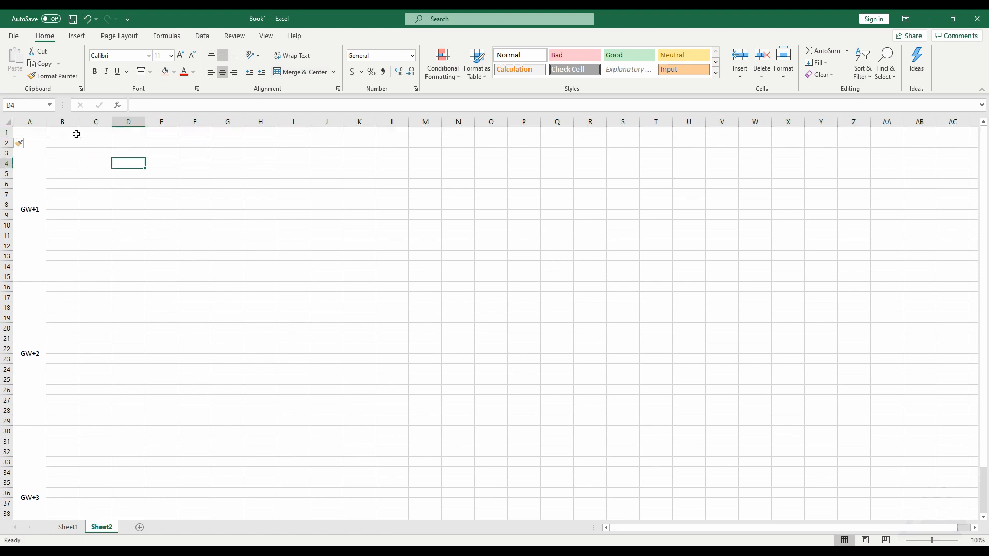
pyautogui.click(77, 134)
# - Copy the Sheet1 header row from Pos_Num through DV+3
pyautogui.click(67, 527)
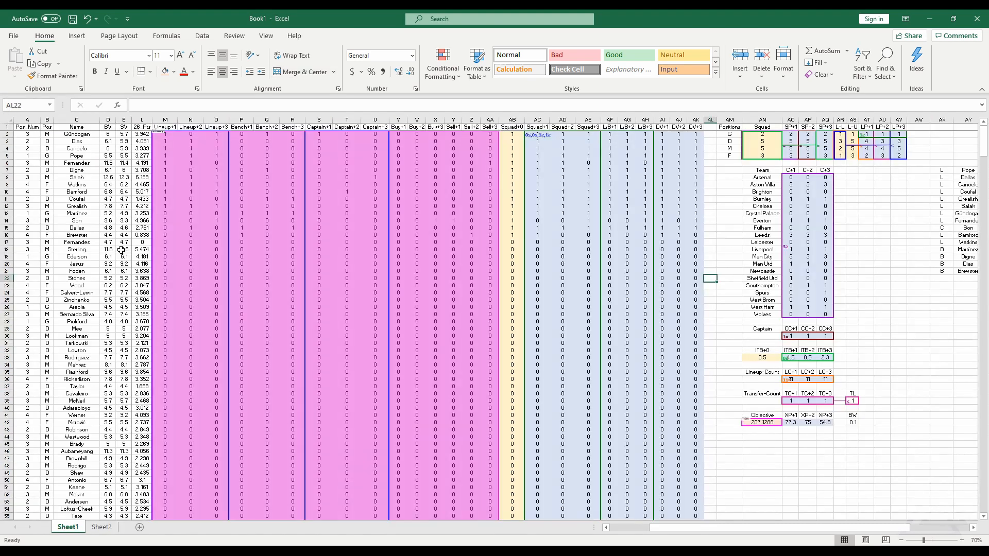
pyautogui.click(29, 130)
pyautogui.hotkey('ctrl', 'shift', 'Right')
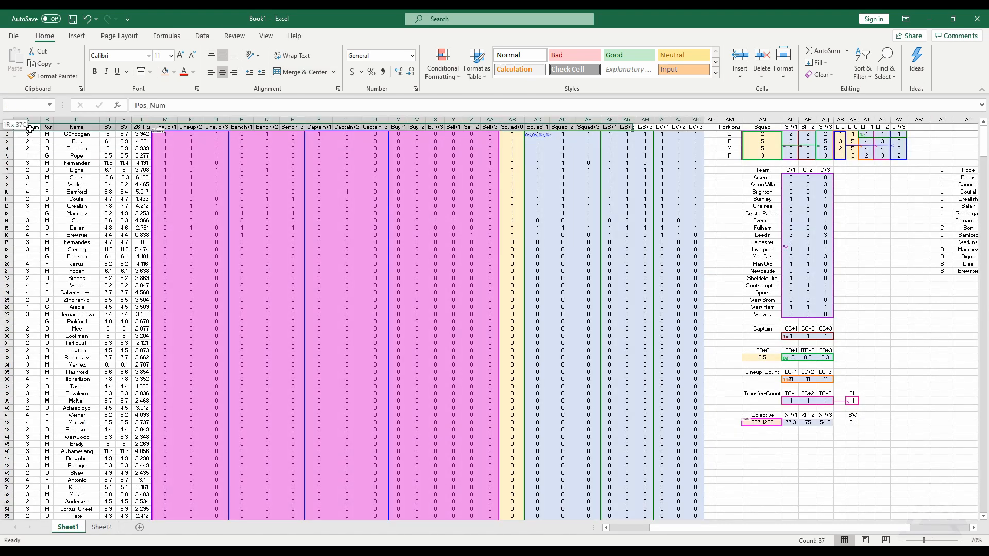
pyautogui.hotkey('ctrl', 'c')
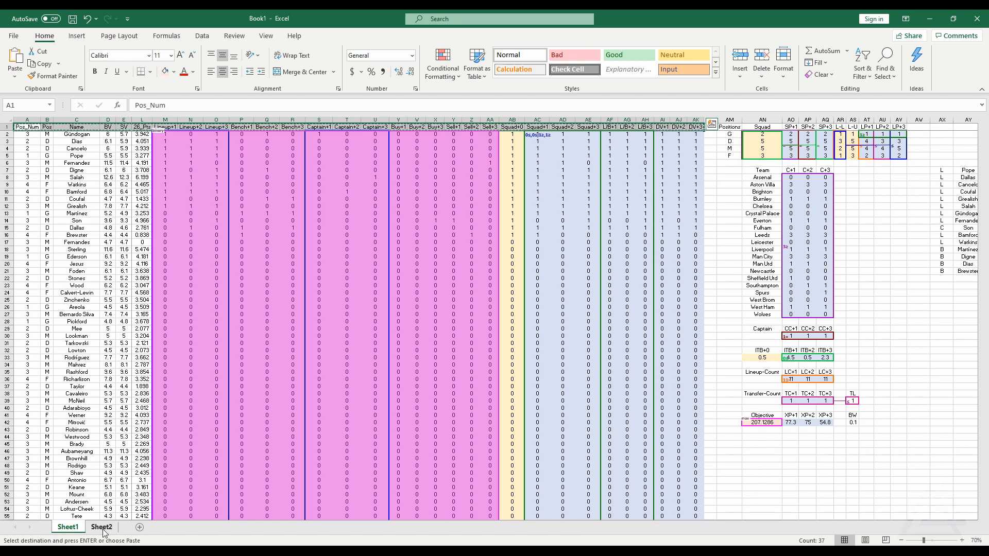
# - Insert the copied headers into row 1 of Sheet2, shifting cells down, and place them so that Pos_Num starts in B1
pyautogui.click(102, 527)
pyautogui.rightClick(7, 143)
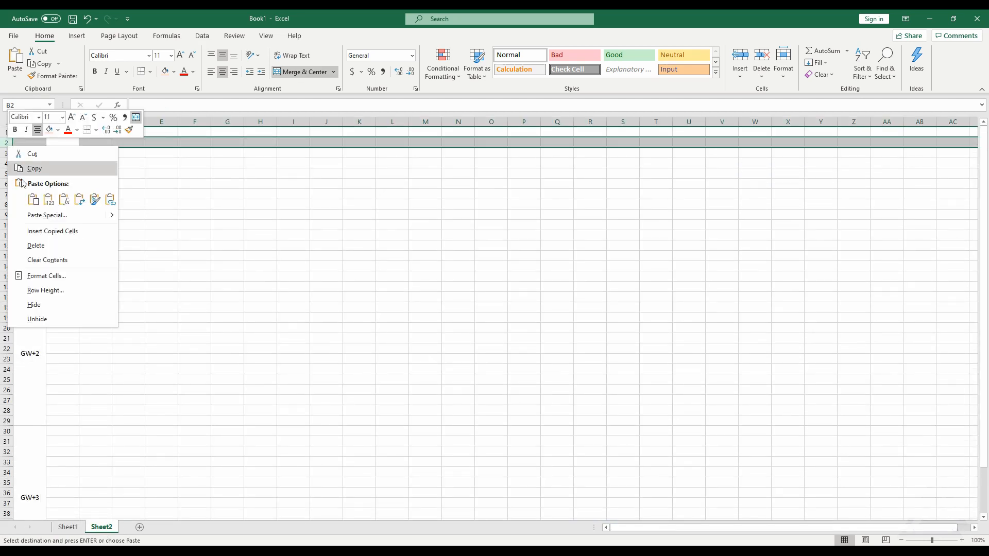
pyautogui.click(34, 230)
pyautogui.rightClick(7, 132)
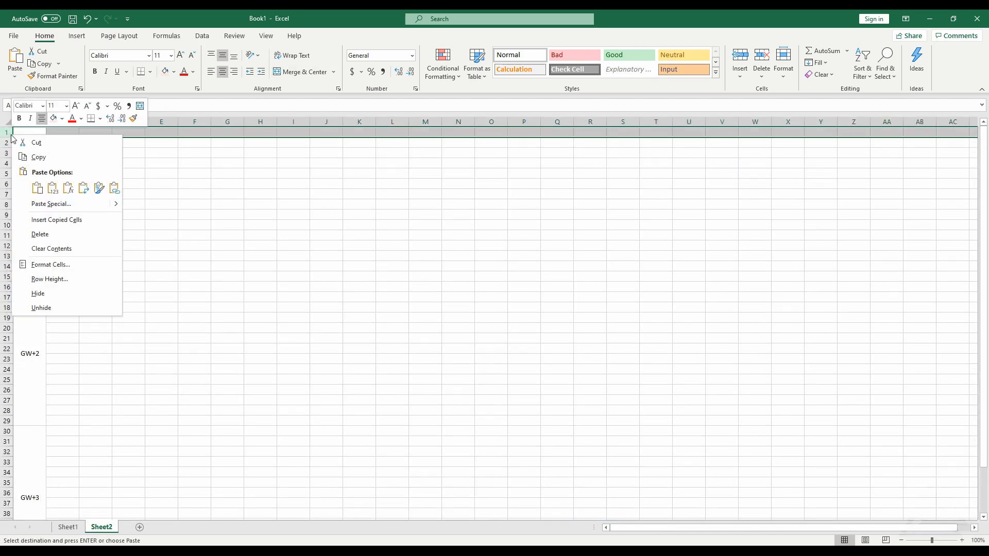
pyautogui.click(35, 219)
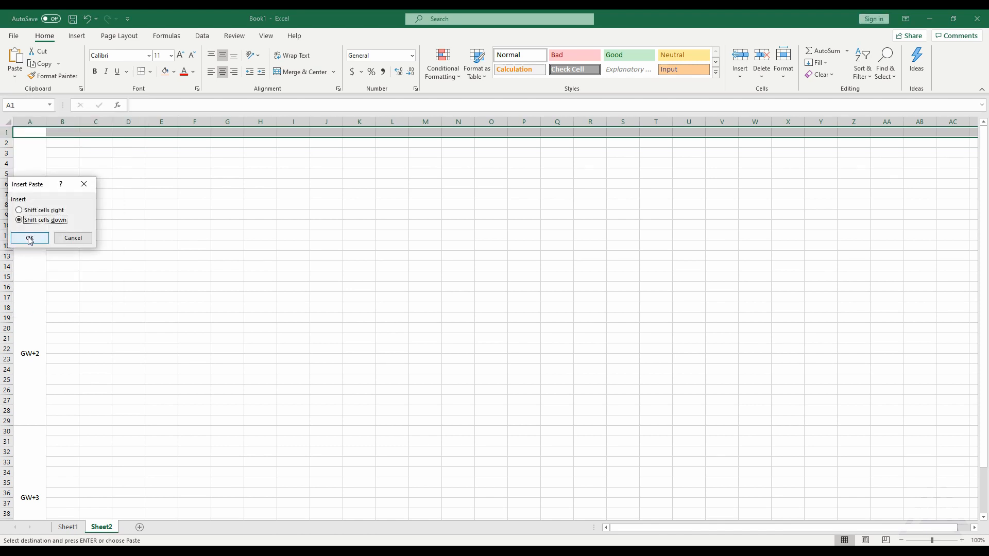
pyautogui.press('Return')
pyautogui.click(62, 136)
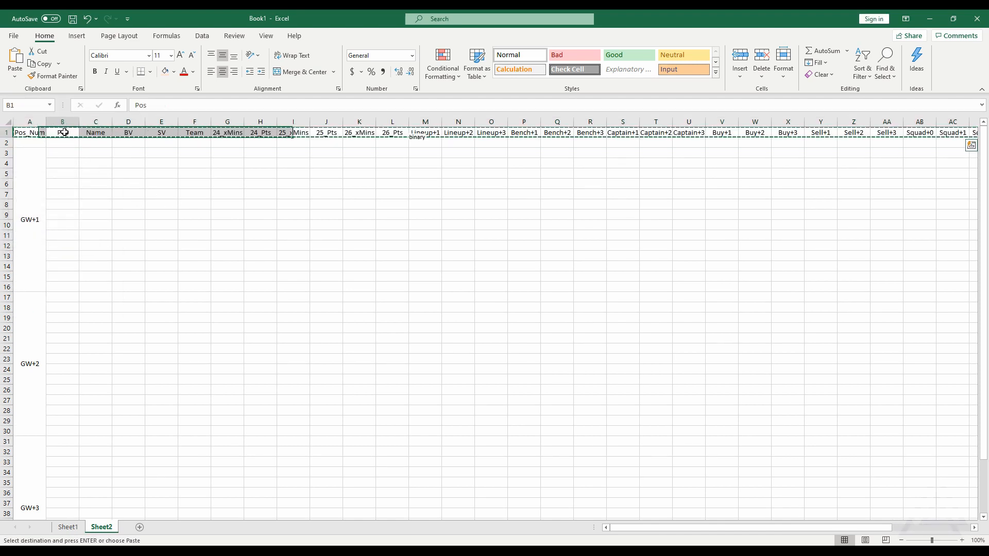
pyautogui.press('Return')
# - Number the columns 1 to 37 in row 2 from B2 to AL2, and remove the stray binary label over Lineup+1
pyautogui.click(64, 141)
pyautogui.write('1')
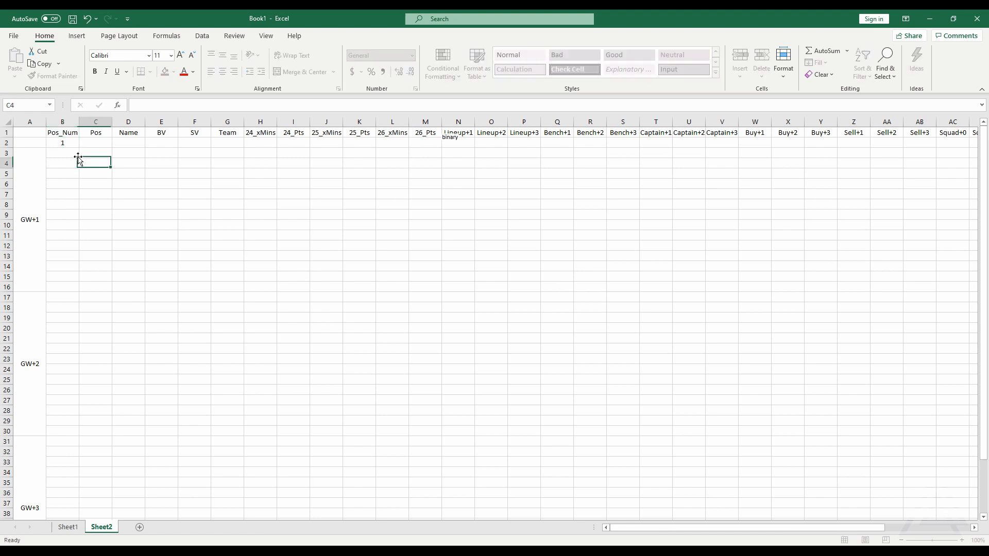
pyautogui.click(73, 143)
pyautogui.moveTo(78, 147); pyautogui.dragTo(983, 150)
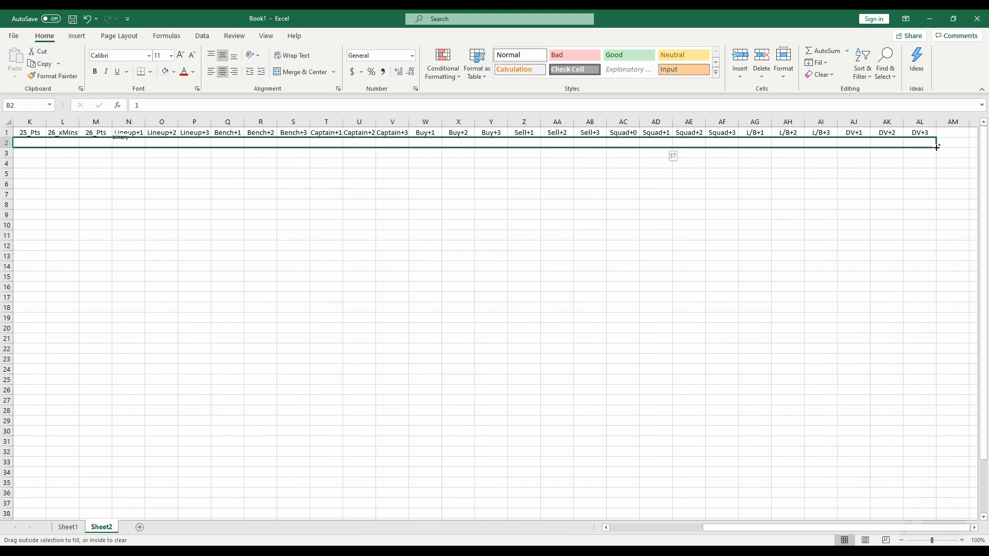
pyautogui.click(899, 183)
pyautogui.hotkey('ctrl', 'Left')
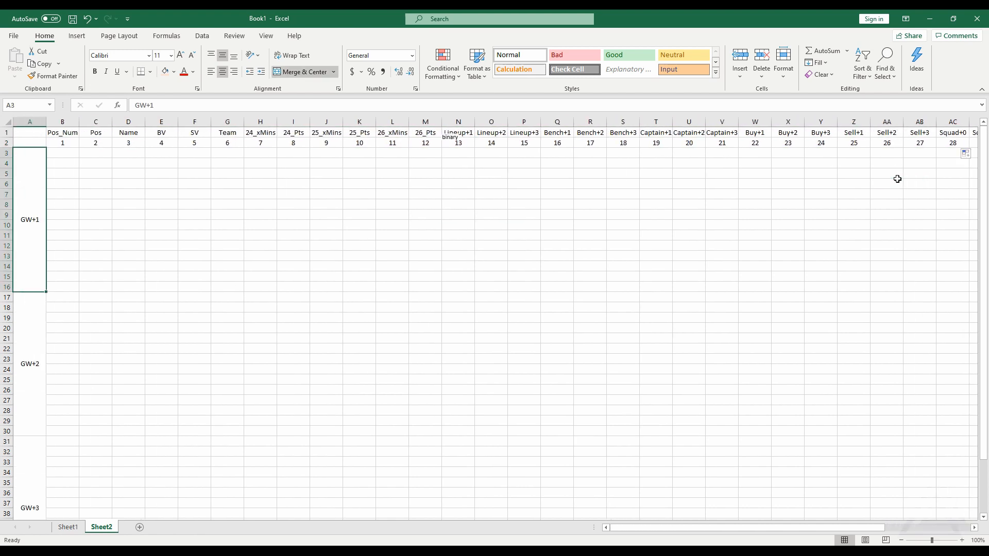
pyautogui.click(449, 137)
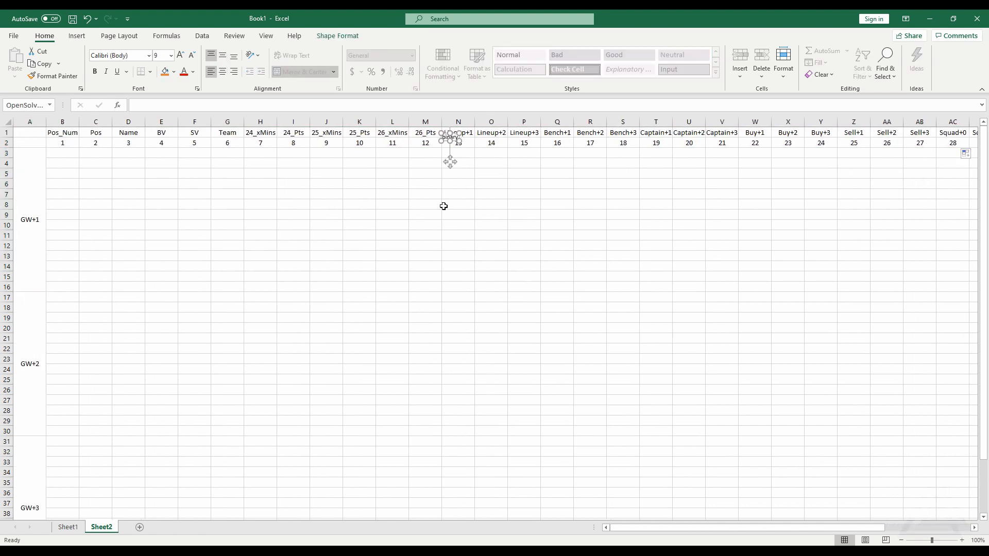
pyautogui.press('Escape')
# - Start a FILTER formula in B3 of Sheet2 with the Sheet1 player table A2:AK669 as its array
pyautogui.click(67, 151)
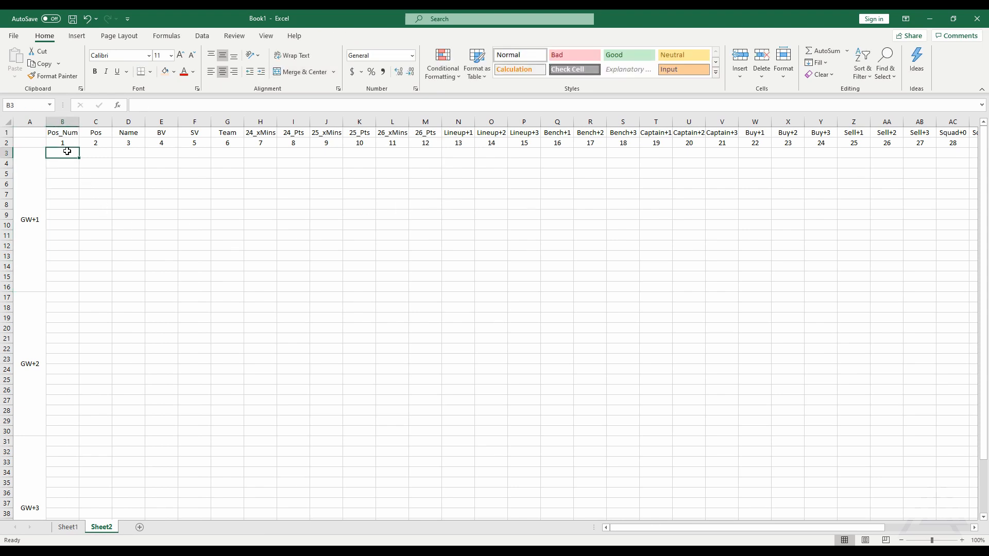
pyautogui.write('=FILTER(')
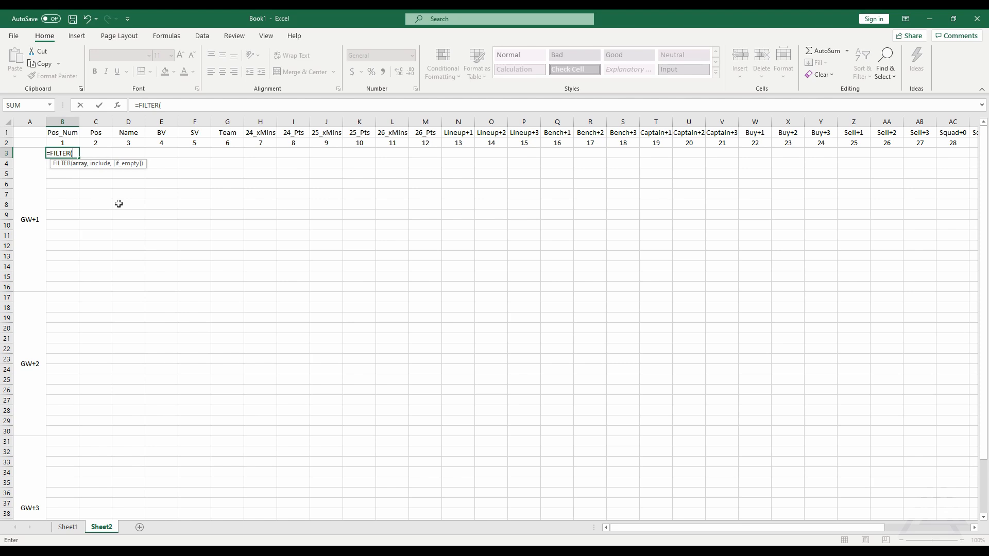
pyautogui.click(77, 527)
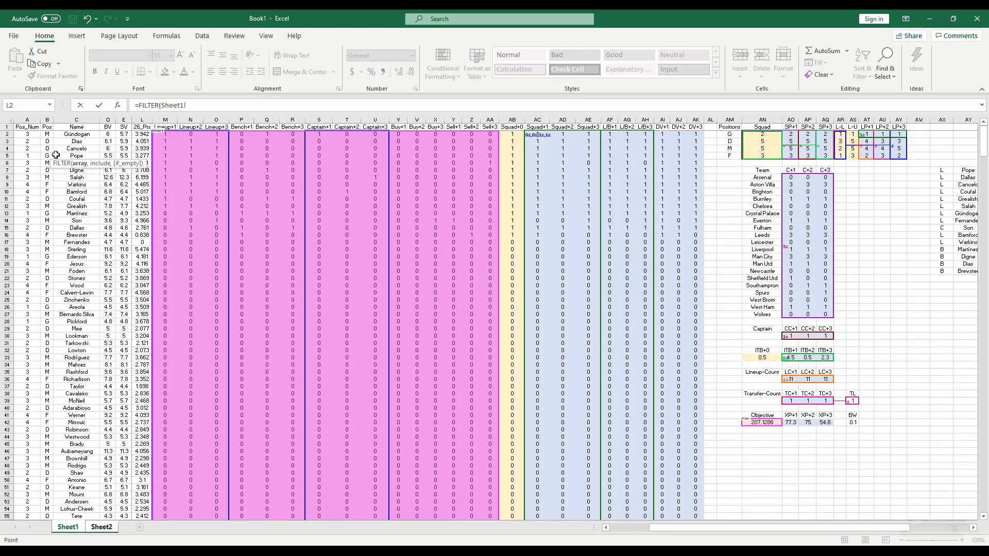
pyautogui.click(25, 132)
pyautogui.hotkey('ctrl', 'shift', 'Right')
pyautogui.hotkey('ctrl', 'shift', 'Down')
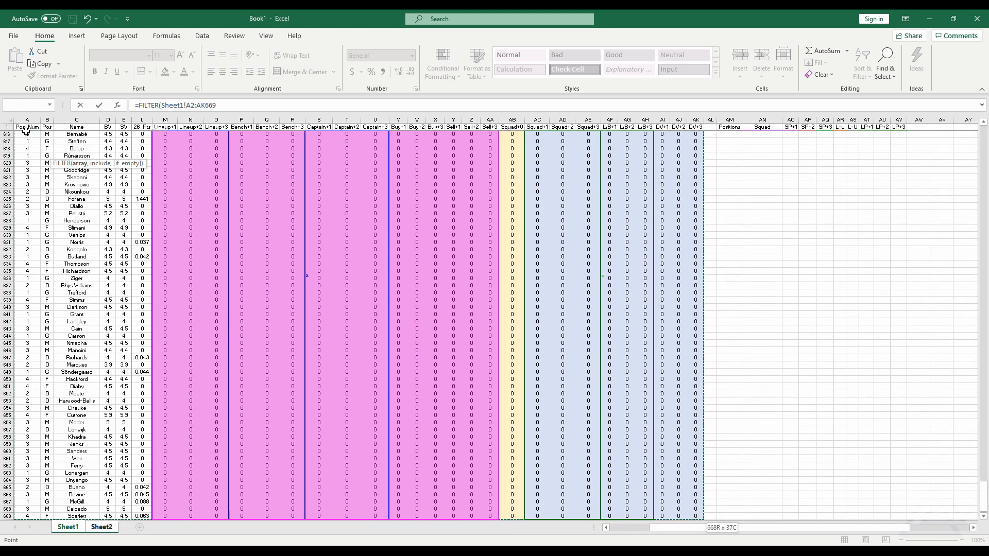
pyautogui.write(',')
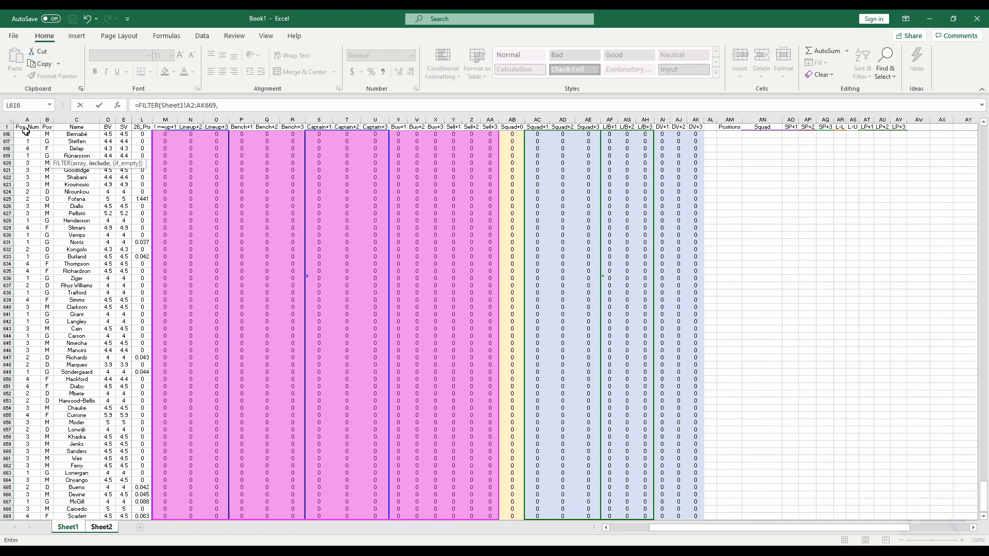
# - Complete the FILTER formula with the include condition Sheet1!AI2:AI669>0 and dismiss the spill notice
pyautogui.scroll(7, 127, 251)
pyautogui.scroll(20, 128, 251)
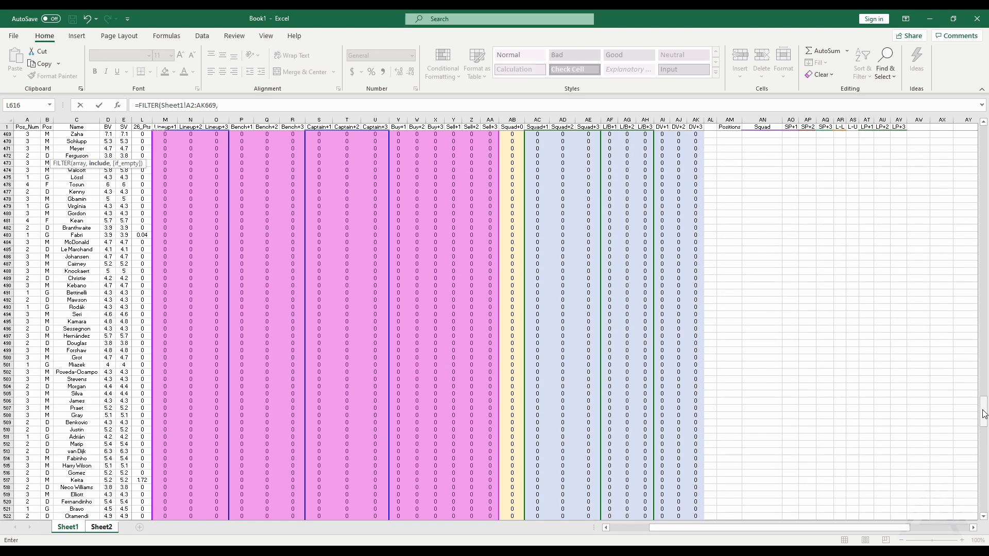
pyautogui.moveTo(983, 412); pyautogui.dragTo(976, 135)
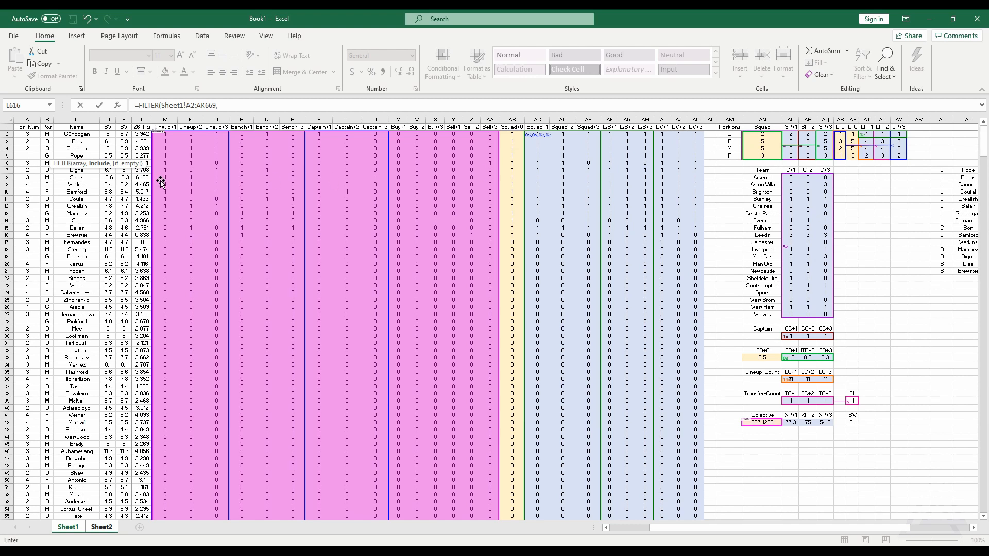
pyautogui.click(661, 134)
pyautogui.hotkey('ctrl', 'shift', 'Down')
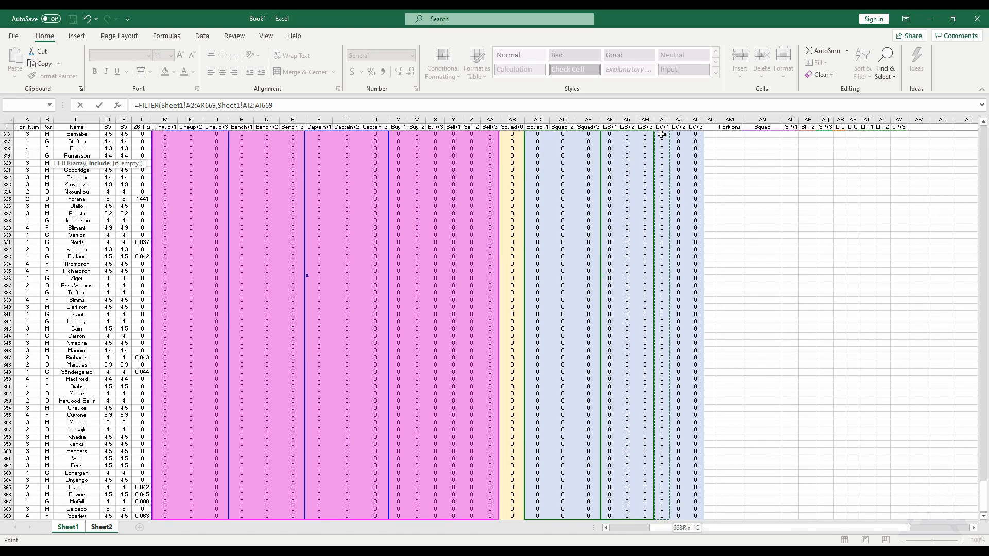
pyautogui.write(')')
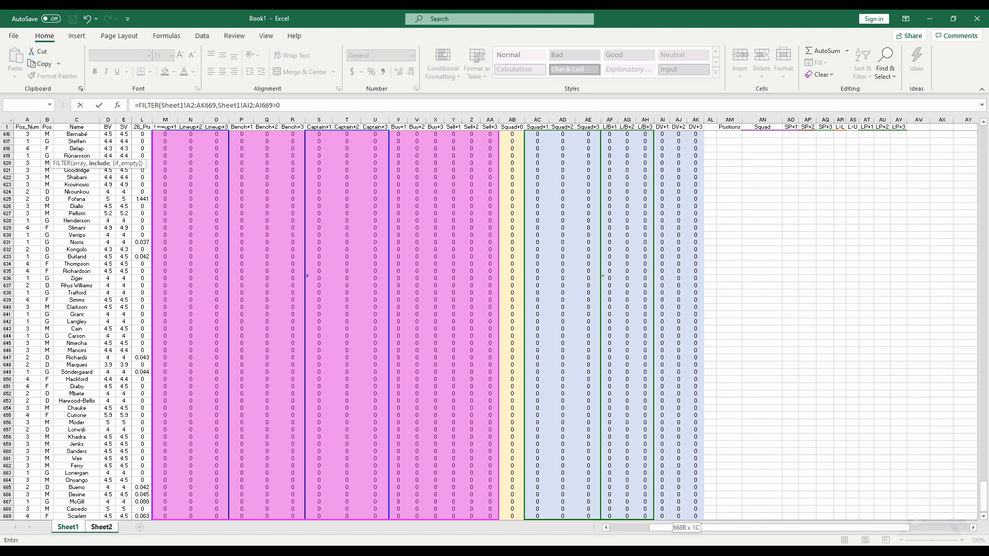
pyautogui.write(')')
pyautogui.press('Return')
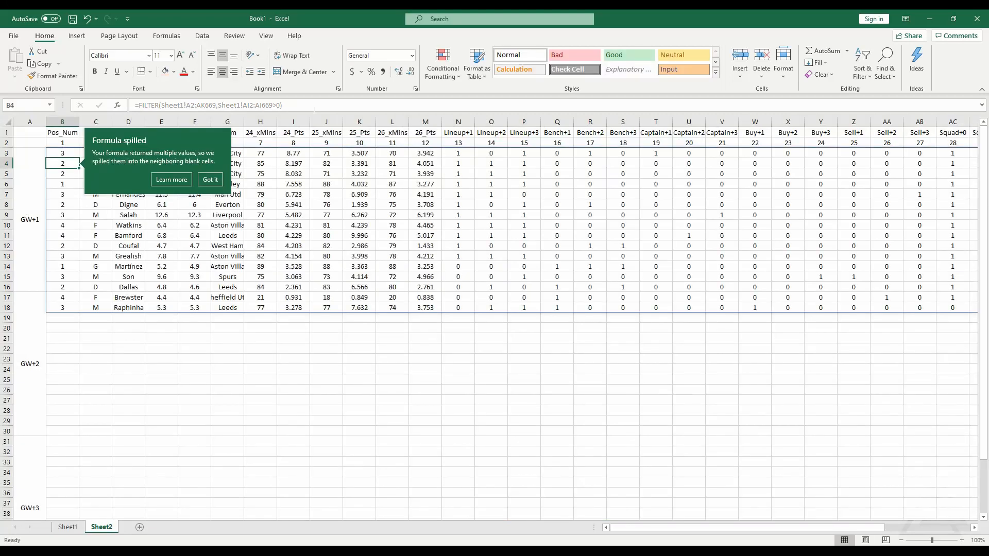
pyautogui.click(210, 180)
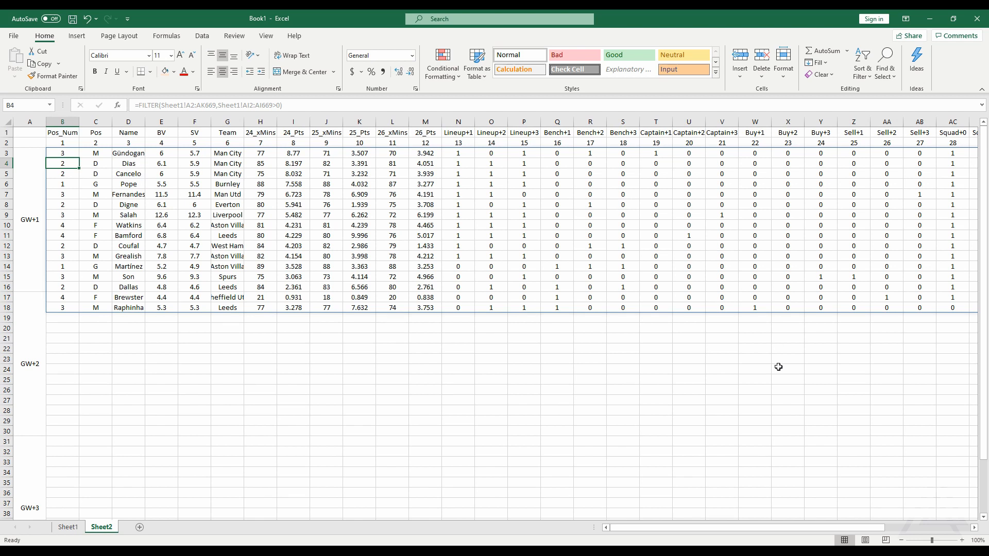
# - Unmerge the GW+1, GW+2 and GW+3 label blocks in column A and clear the GW+2 and GW+3 labels
pyautogui.click(138, 377)
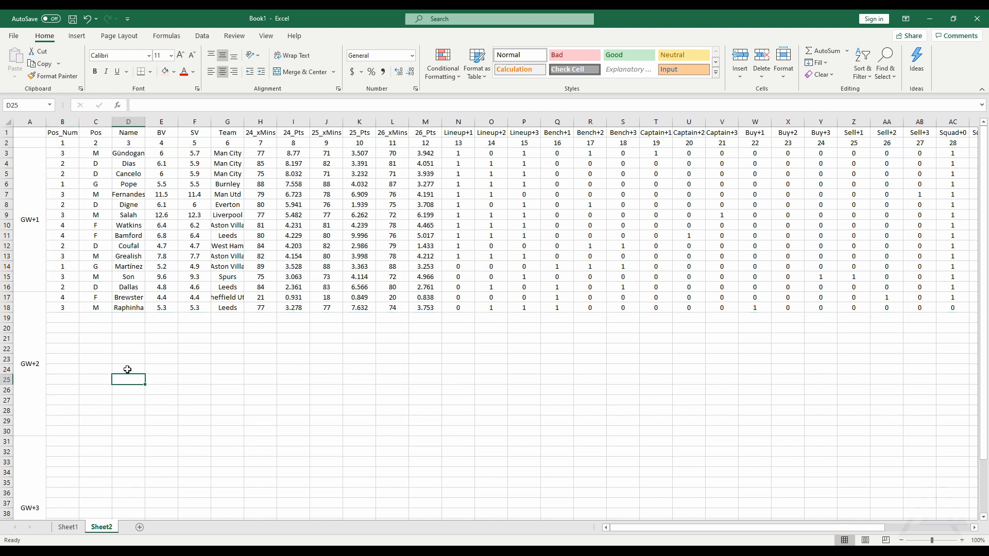
pyautogui.click(26, 299)
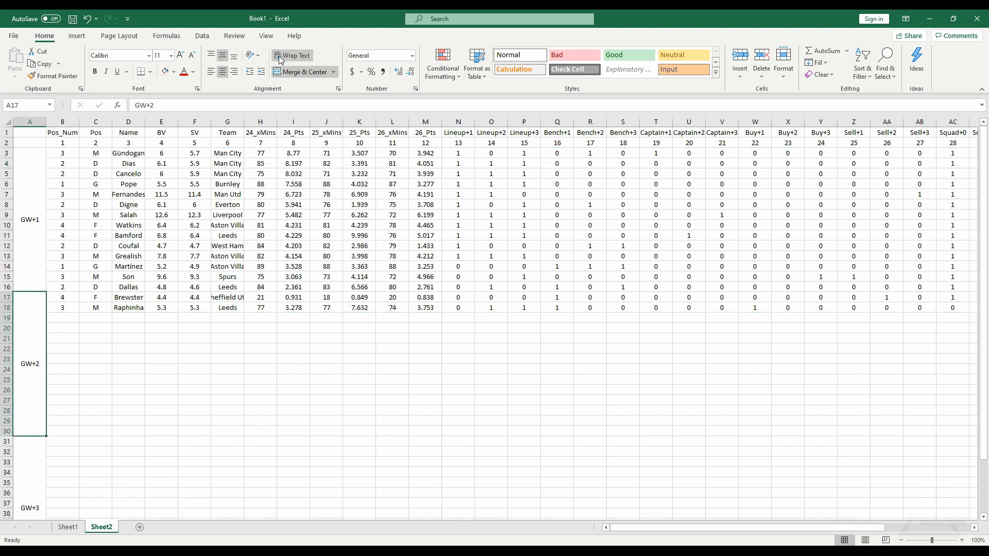
pyautogui.click(296, 71)
pyautogui.click(33, 260)
pyautogui.click(296, 72)
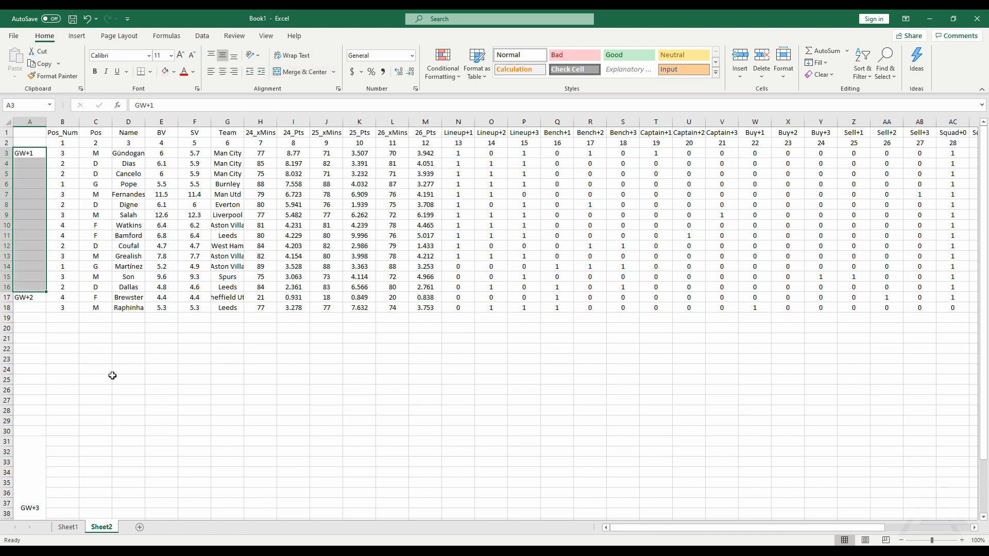
pyautogui.click(95, 411)
pyautogui.click(25, 298)
pyautogui.scroll(-4, 64, 434)
pyautogui.click(39, 384)
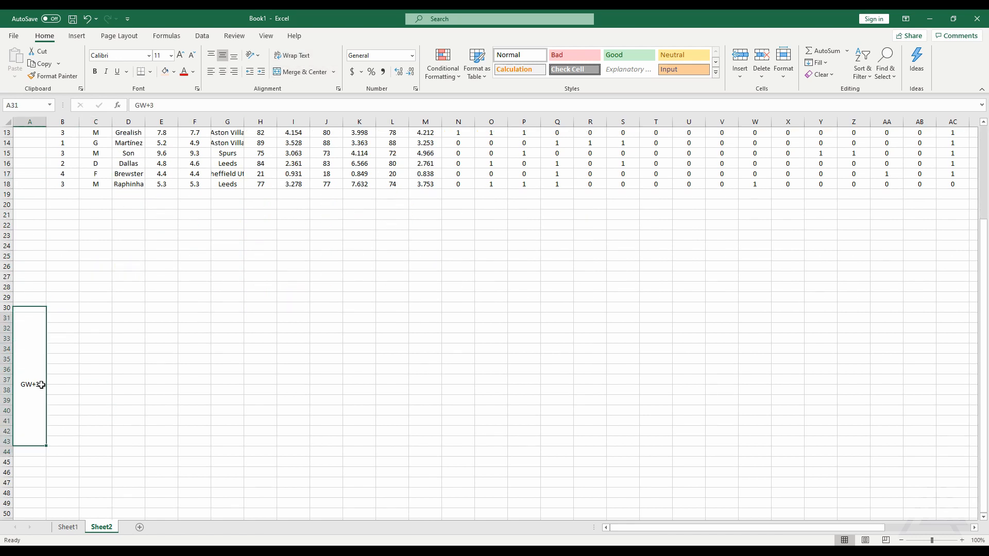
pyautogui.click(302, 76)
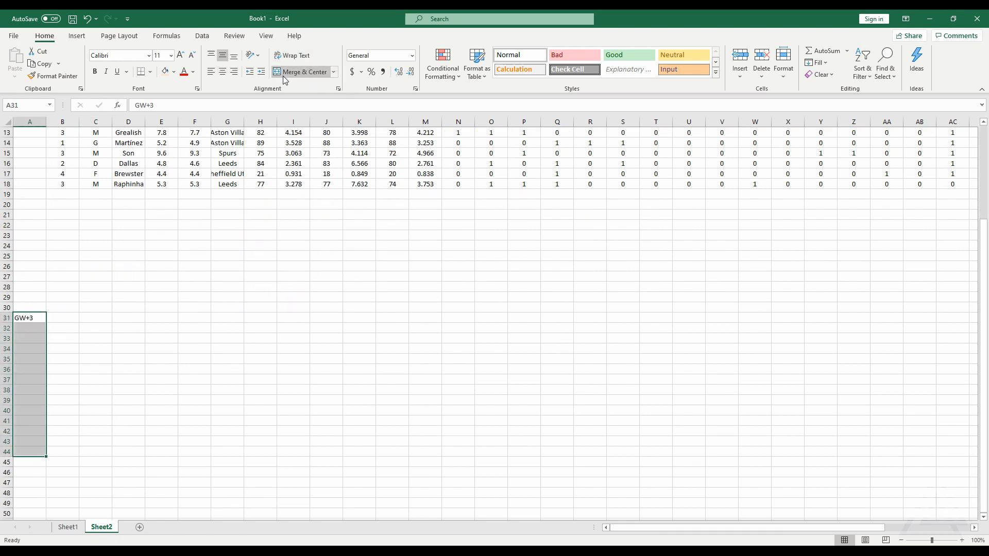
pyautogui.click(172, 319)
pyautogui.scroll(4, 154, 320)
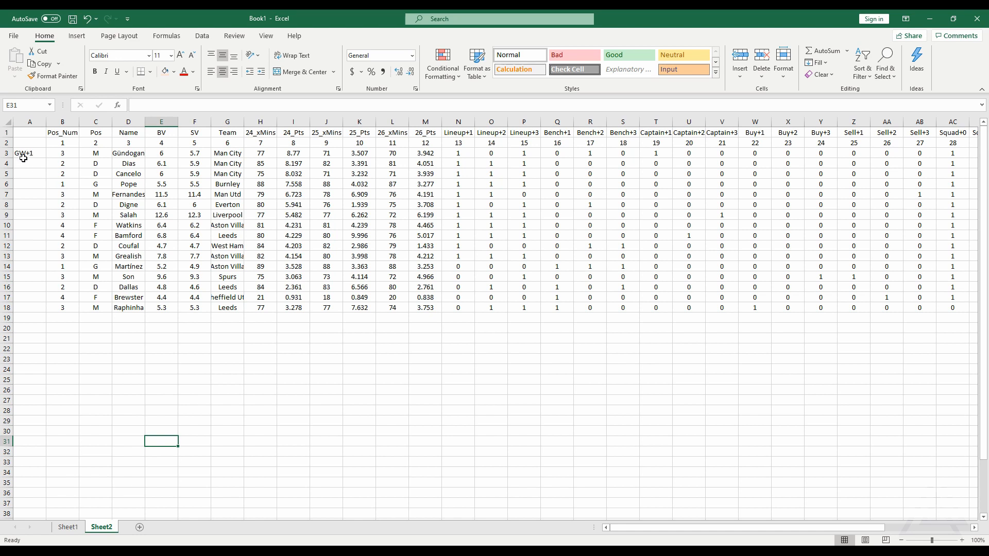
# - Merge and centre A3:A20 around the GW+1 label and fill the block down column A for GW+2 and GW+3
pyautogui.moveTo(22, 154); pyautogui.dragTo(39, 327)
pyautogui.click(300, 73)
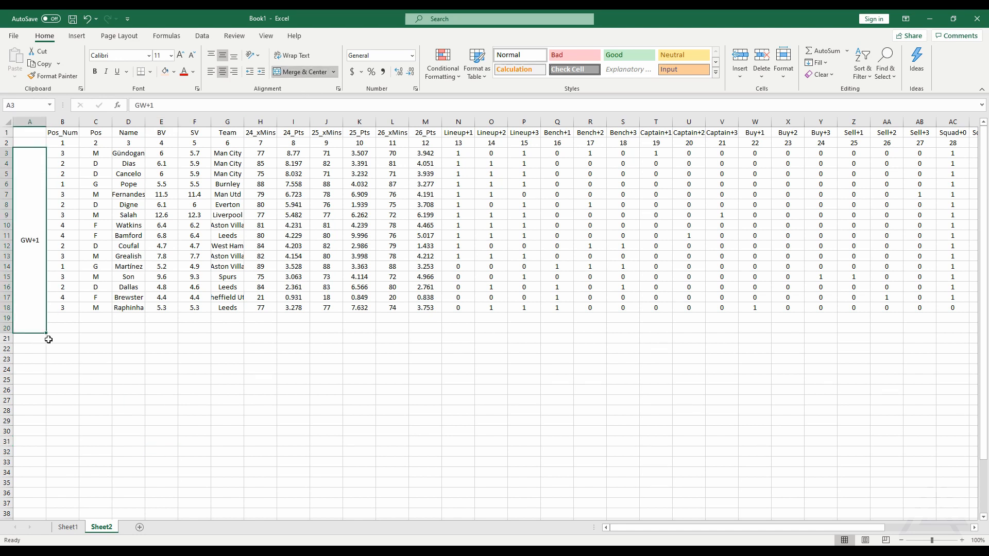
pyautogui.moveTo(47, 334); pyautogui.dragTo(40, 487)
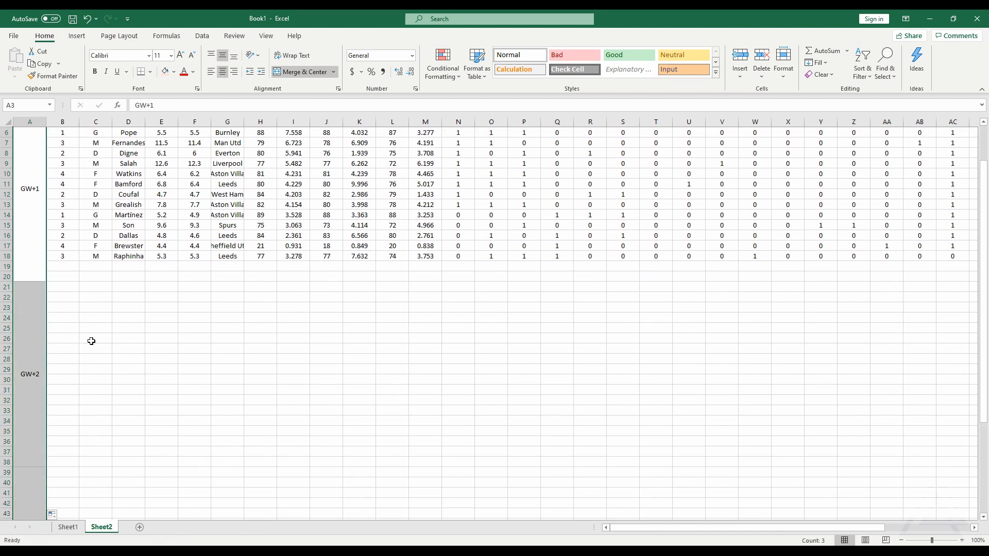
pyautogui.scroll(-2, 91, 340)
pyautogui.scroll(4, 90, 340)
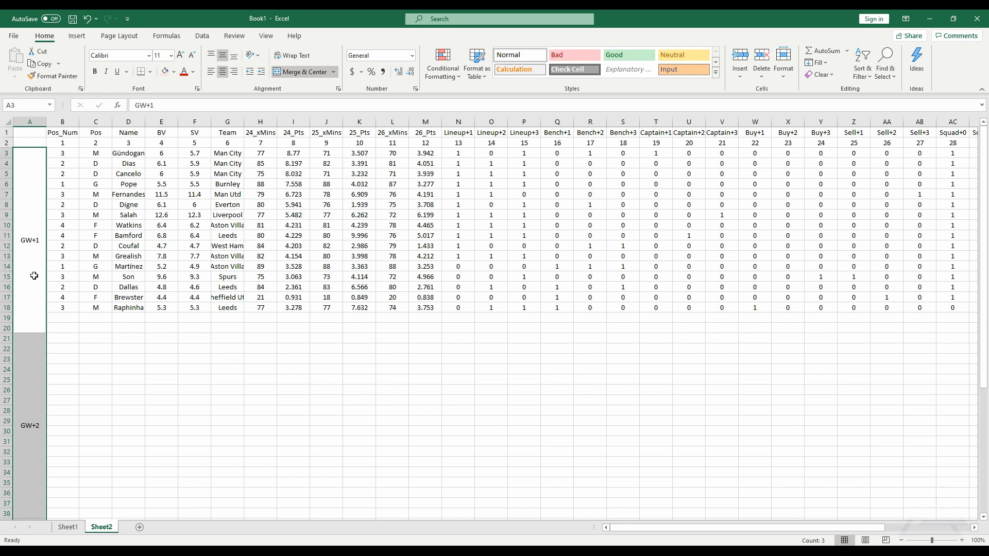
# - Examine the filtered GW+1 players' lineup and bench flags, and the buy and sell flags in row 15
pyautogui.click(67, 153)
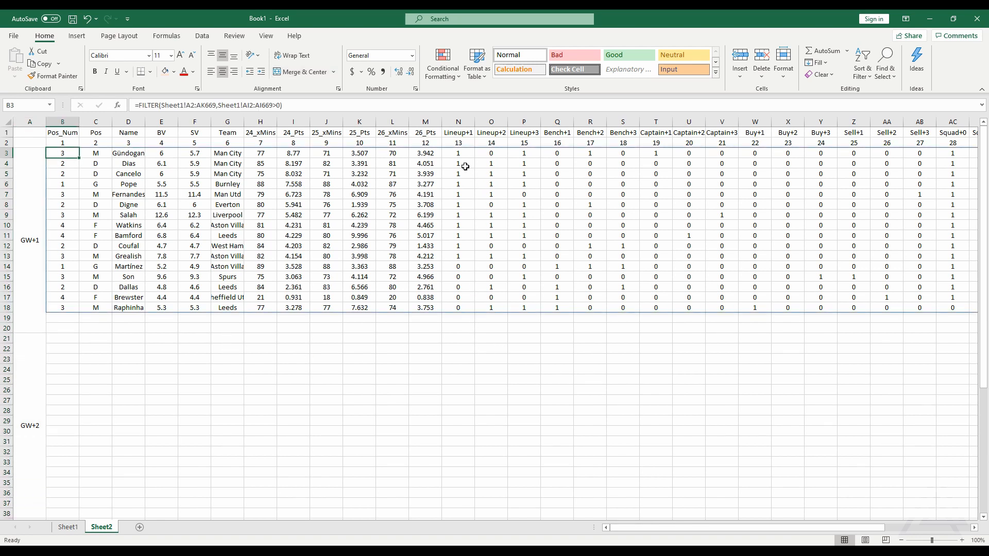
pyautogui.moveTo(461, 153); pyautogui.dragTo(465, 255)
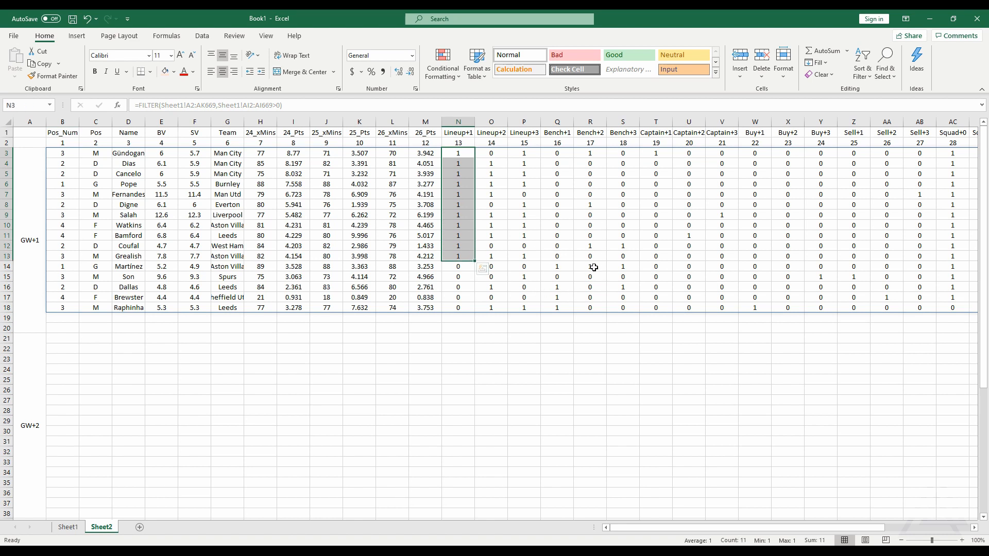
pyautogui.moveTo(559, 267); pyautogui.dragTo(562, 305)
pyautogui.click(81, 280)
pyautogui.click(62, 276)
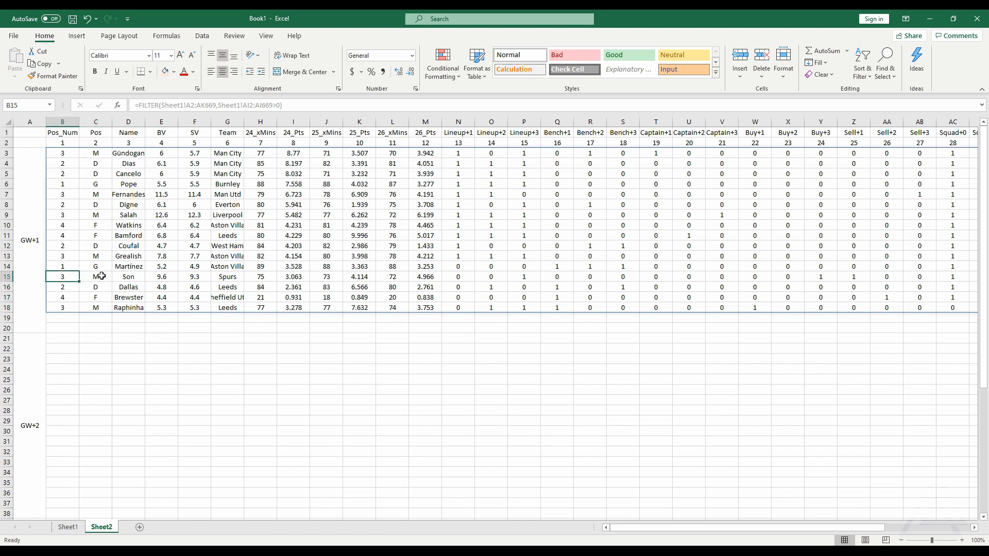
pyautogui.moveTo(102, 276); pyautogui.dragTo(824, 278)
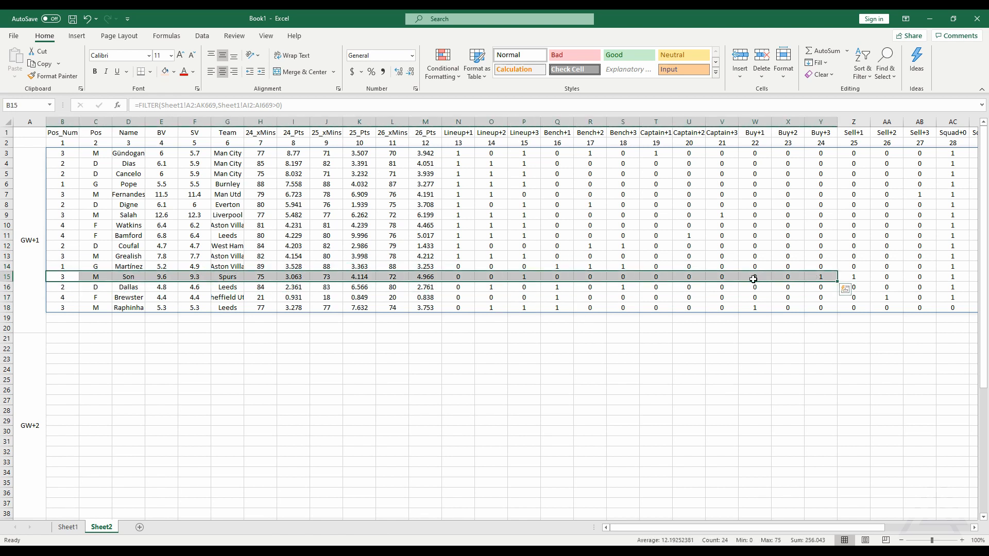
pyautogui.click(856, 276)
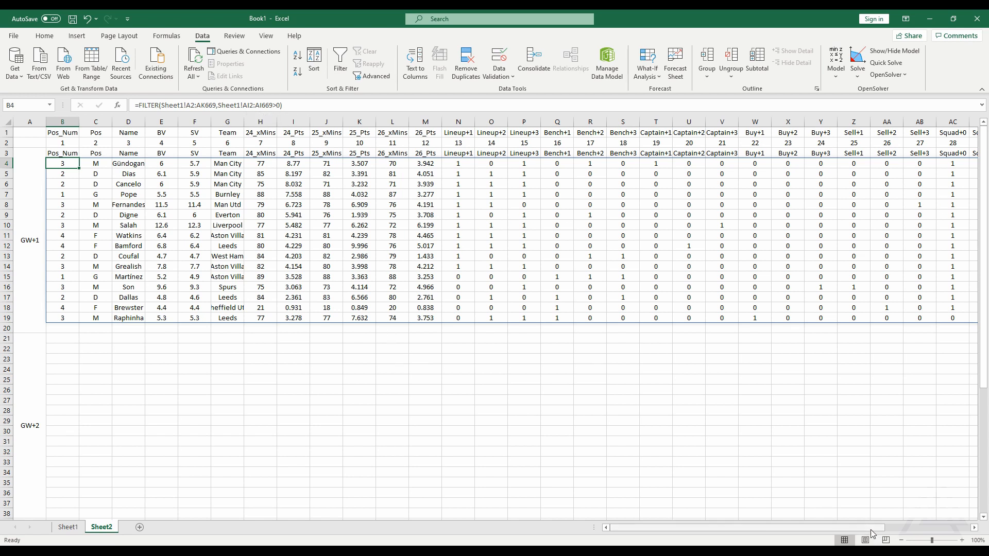
# - Make the references in B4 absolute, giving =FILTER(Sheet1!$A$2:$AK$669,Sheet1!$AI$2:$AI$669>0)
pyautogui.moveTo(872, 533); pyautogui.dragTo(630, 515)
pyautogui.click(186, 105)
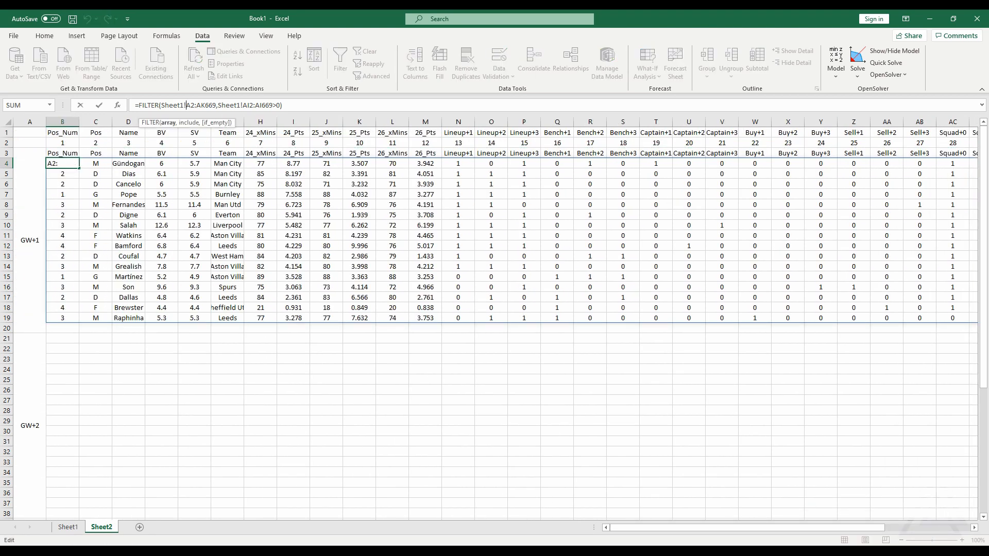
pyautogui.write('$')
pyautogui.press('Right')
pyautogui.write('$')
pyautogui.press('Right')
pyautogui.press('Right')
pyautogui.write('$')
pyautogui.press('Right')
pyautogui.press('Right')
pyautogui.write('$')
pyautogui.press('Right')
pyautogui.press('Right')
pyautogui.press('Right')
pyautogui.press('Right')
pyautogui.press('Right')
pyautogui.press('Right')
pyautogui.press('Right')
pyautogui.press('Right')
pyautogui.press('Right')
pyautogui.press('Right')
pyautogui.press('Right')
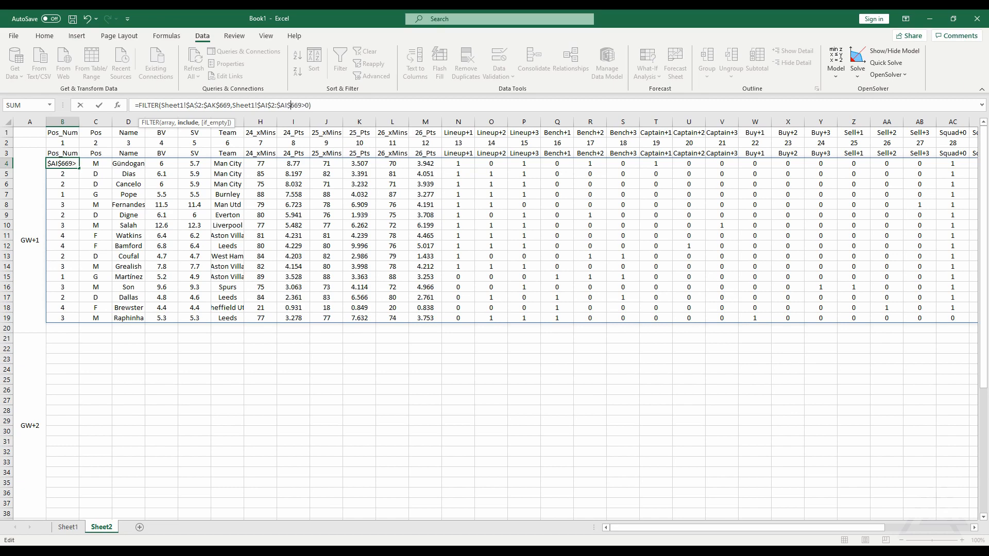
pyautogui.press('Return')
# - Copy the GW+1 header row and filtered table starting at B3 to B21 for GW+2 and B39 for GW+3
pyautogui.press('Up')
pyautogui.click(63, 153)
pyautogui.hotkey('ctrl', 'shift', 'Right')
pyautogui.hotkey('ctrl', 'shift', 'Down')
pyautogui.hotkey('ctrl', 'c')
pyautogui.press('Home')
pyautogui.click(63, 339)
pyautogui.hotkey('ctrl', 'v')
pyautogui.scroll(-6, 63, 338)
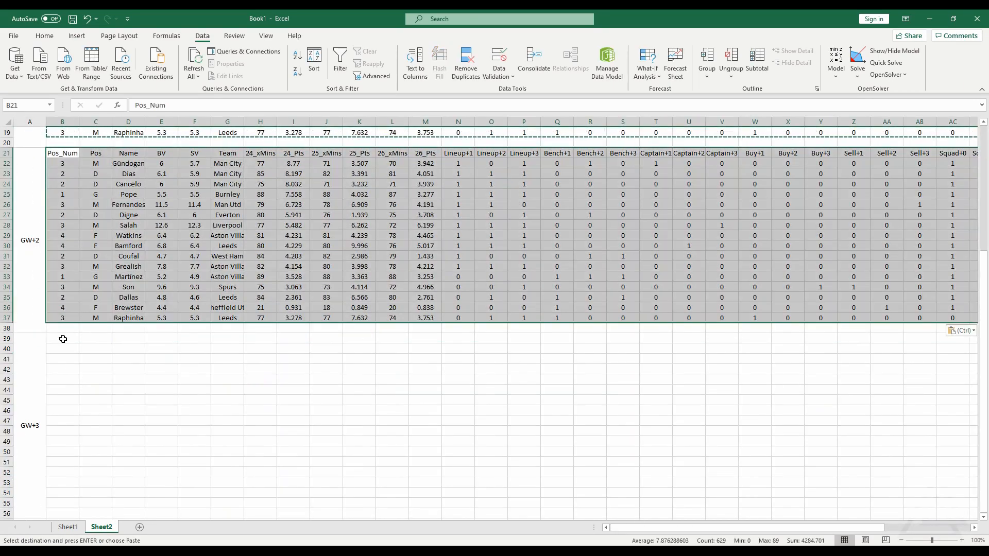
pyautogui.click(63, 339)
pyautogui.hotkey('ctrl', 'v')
# - Check the squad columns on Sheet1 and set the include range of the GW+2 FILTER formula in B22 to Sheet1!$AJ$2:$AJ$669
pyautogui.scroll(4, 77, 302)
pyautogui.doubleClick(63, 276)
pyautogui.press('Escape')
pyautogui.click(68, 527)
pyautogui.click(104, 530)
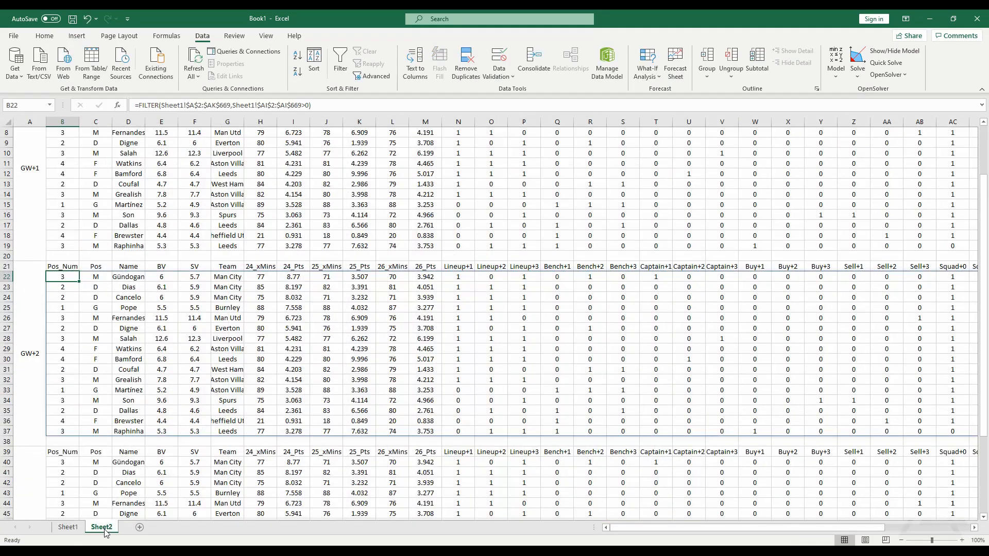
pyautogui.click(269, 105)
pyautogui.press('Escape')
pyautogui.click(72, 528)
pyautogui.click(720, 190)
pyautogui.click(102, 527)
pyautogui.click(268, 105)
pyautogui.press('BackSpace')
pyautogui.write('J')
pyautogui.click(287, 105)
pyautogui.press('BackSpace')
pyautogui.write('J')
pyautogui.press('Return')
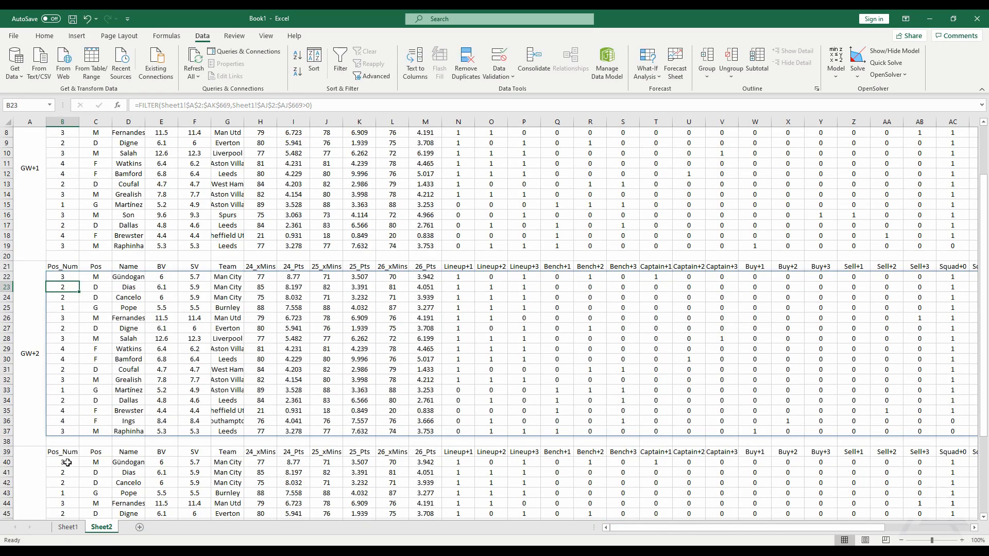
# - Set the include range of the GW+3 FILTER formula in B40 to Sheet1!$AK$2:$AK$669
pyautogui.click(66, 464)
pyautogui.click(269, 105)
pyautogui.press('BackSpace')
pyautogui.write('K')
pyautogui.click(292, 105)
pyautogui.press('BackSpace')
pyautogui.write('K')
pyautogui.press('Return')
# - Wrap the GW+1 FILTER formula in B4 in a SORT by column 13 in descending order (-1)
pyautogui.scroll(3, 304, 263)
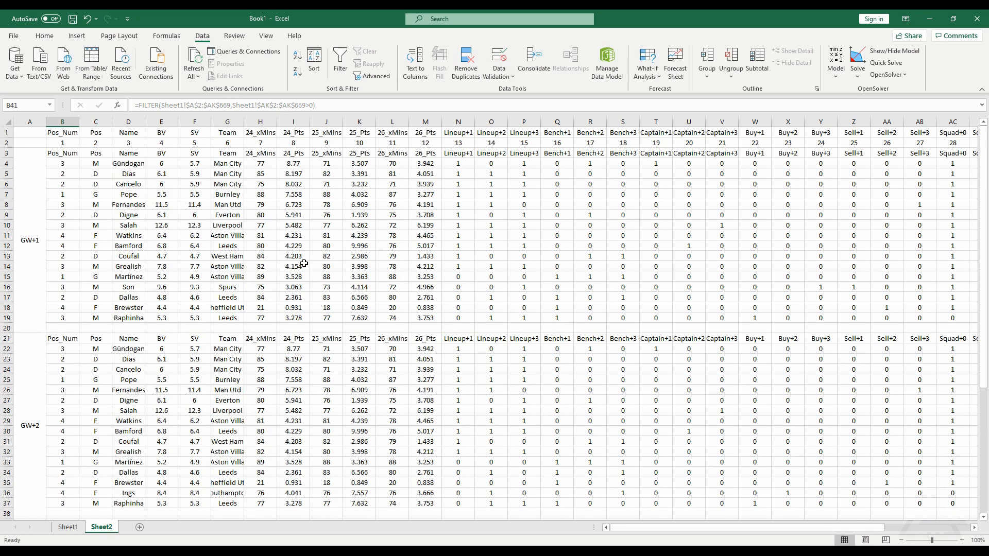
pyautogui.click(77, 153)
pyautogui.doubleClick(65, 162)
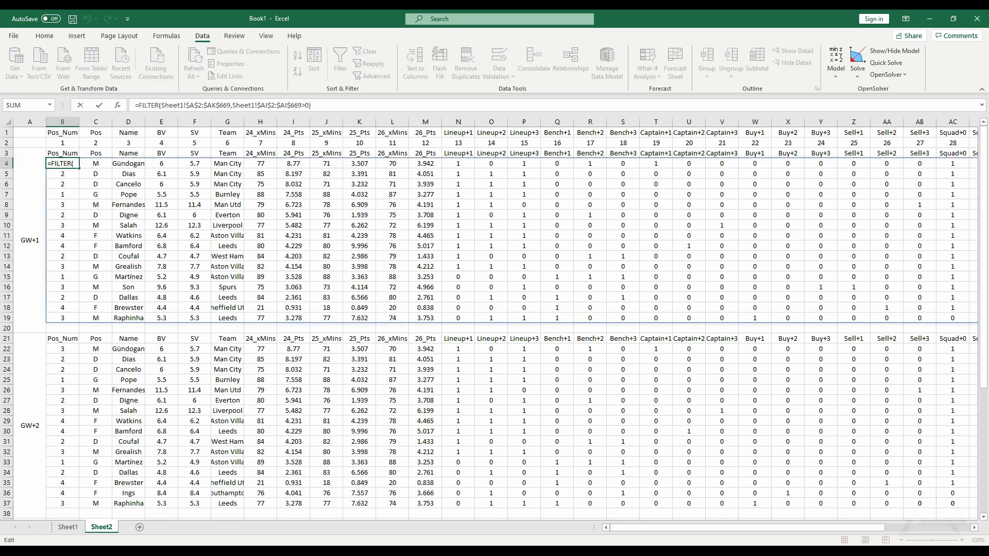
pyautogui.write('SORT')
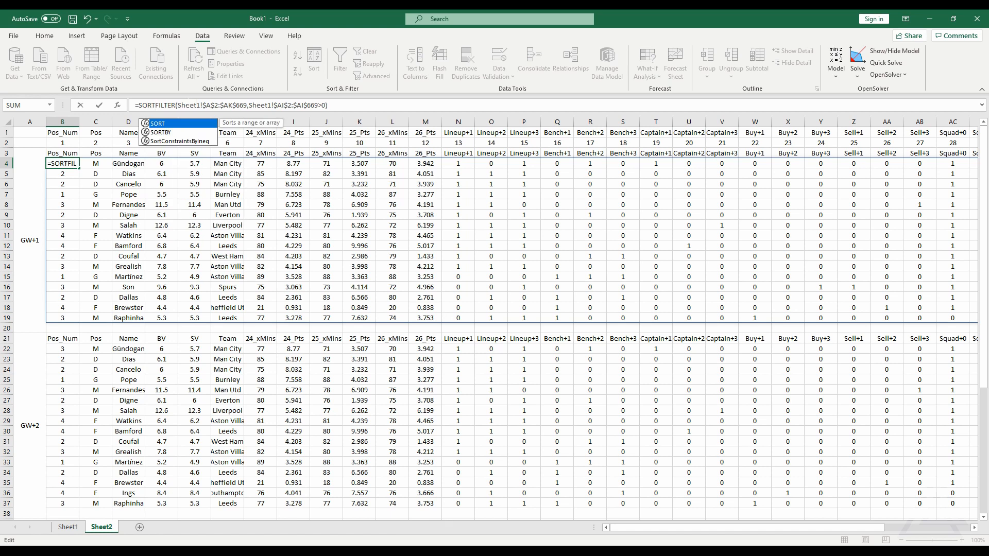
pyautogui.write('(')
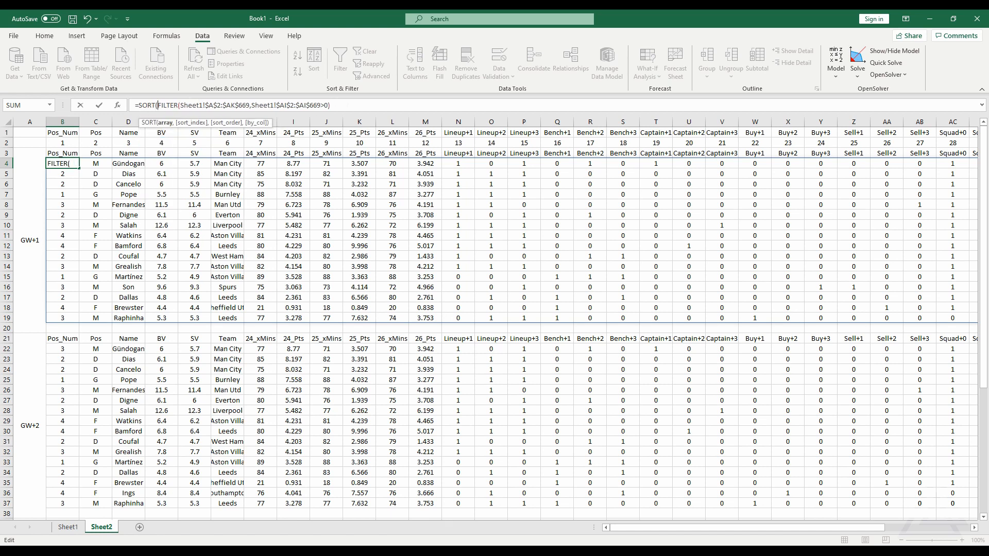
pyautogui.press('End')
pyautogui.write(',')
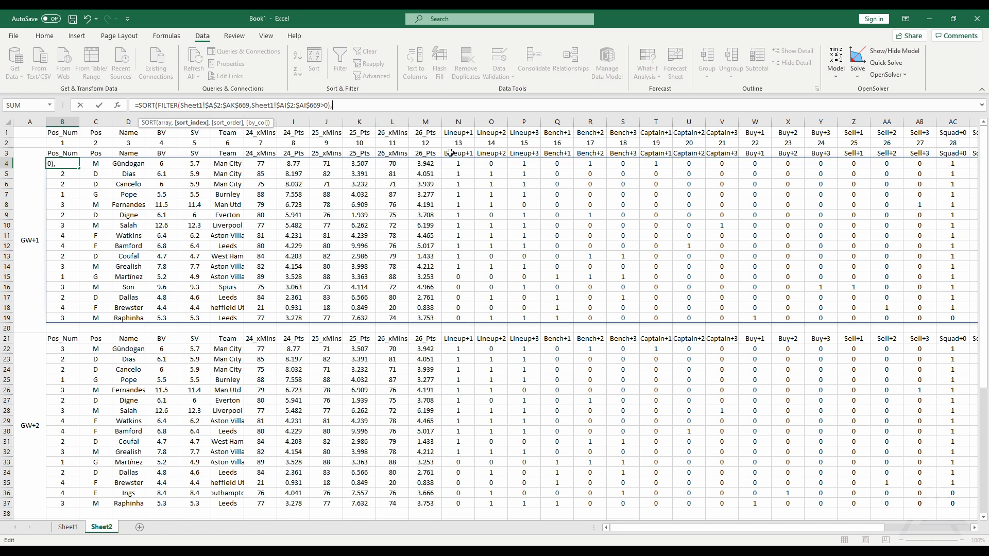
pyautogui.write('13,-1)')
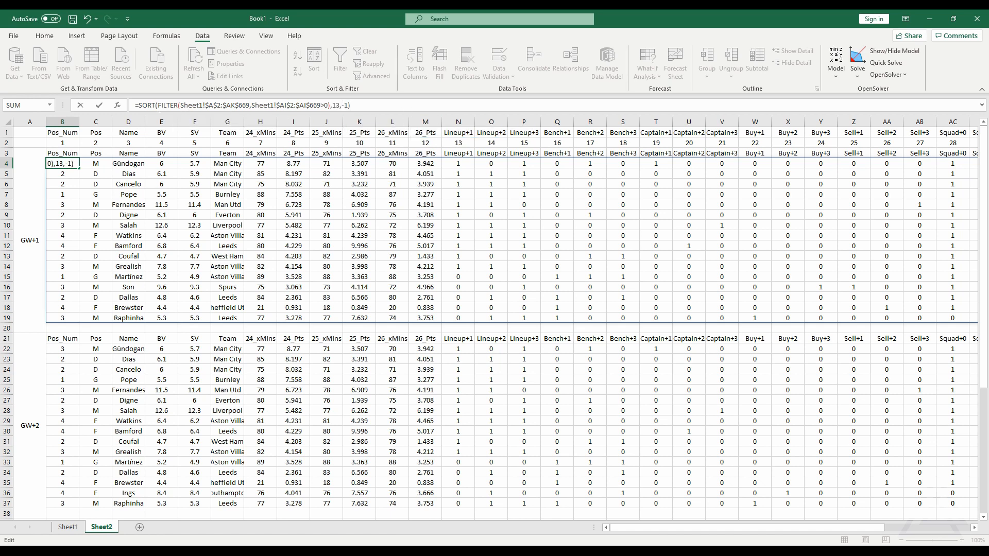
# - Nest a second SORT around the FILTER in B4, sorting by column 16 in descending order (-1)
pyautogui.press('Home')
pyautogui.write('SORT(')
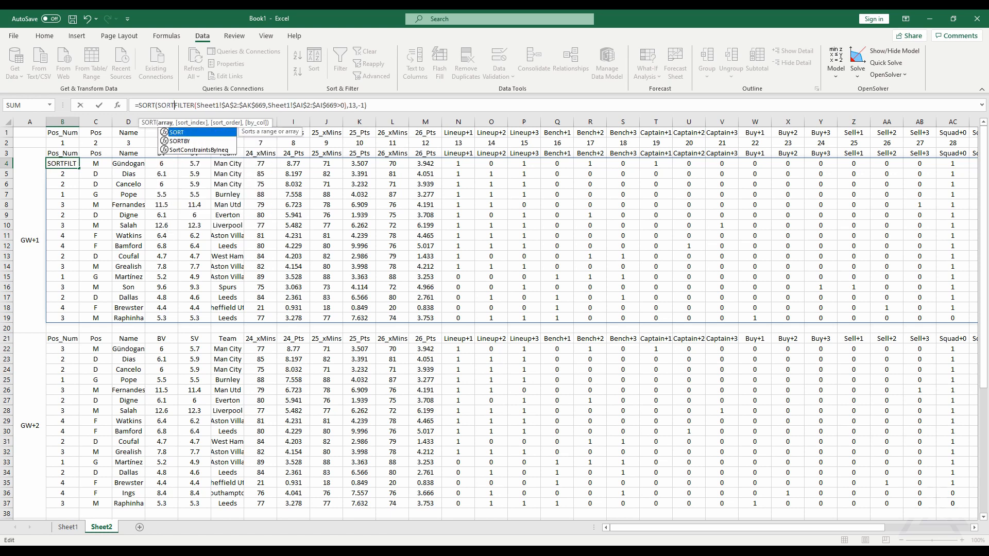
pyautogui.click(350, 105)
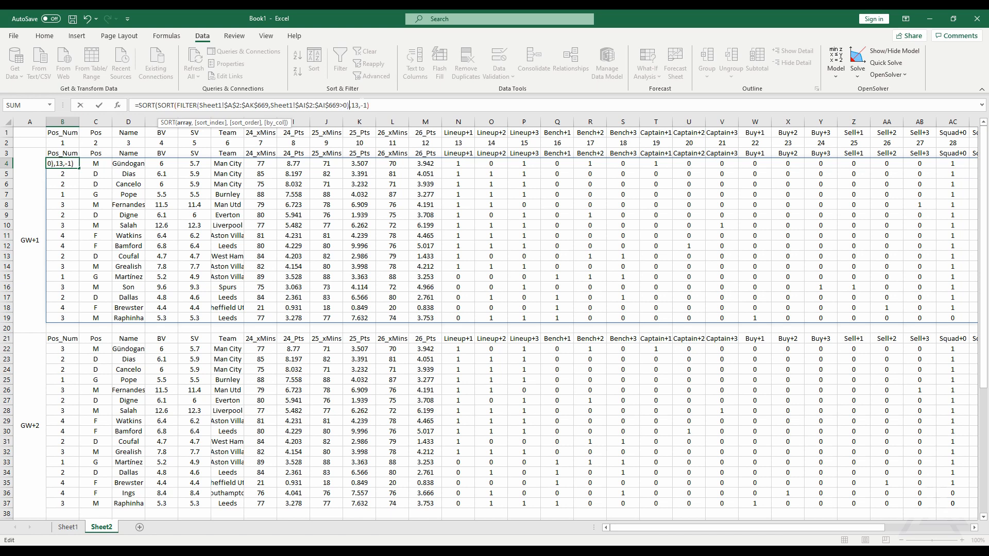
pyautogui.write(',')
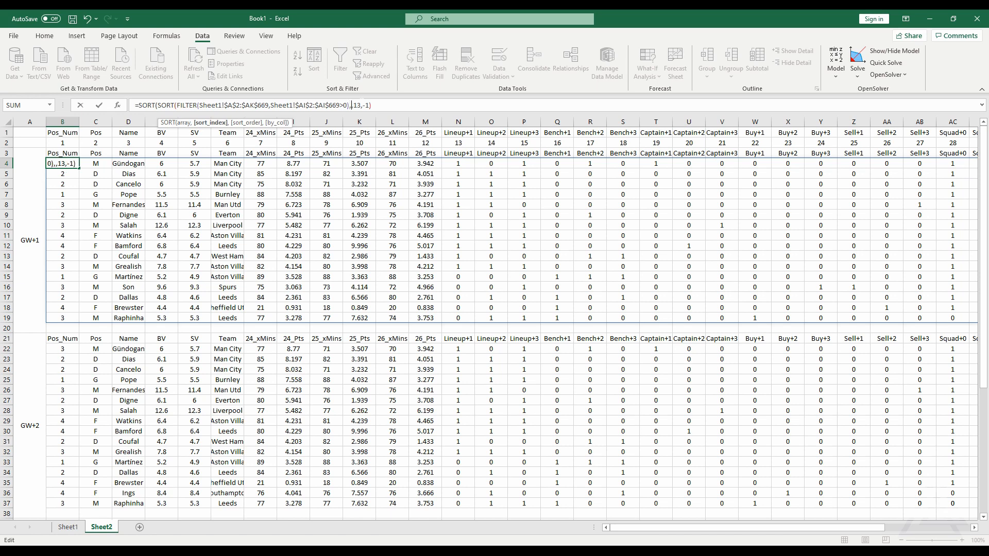
pyautogui.write('16,-1)')
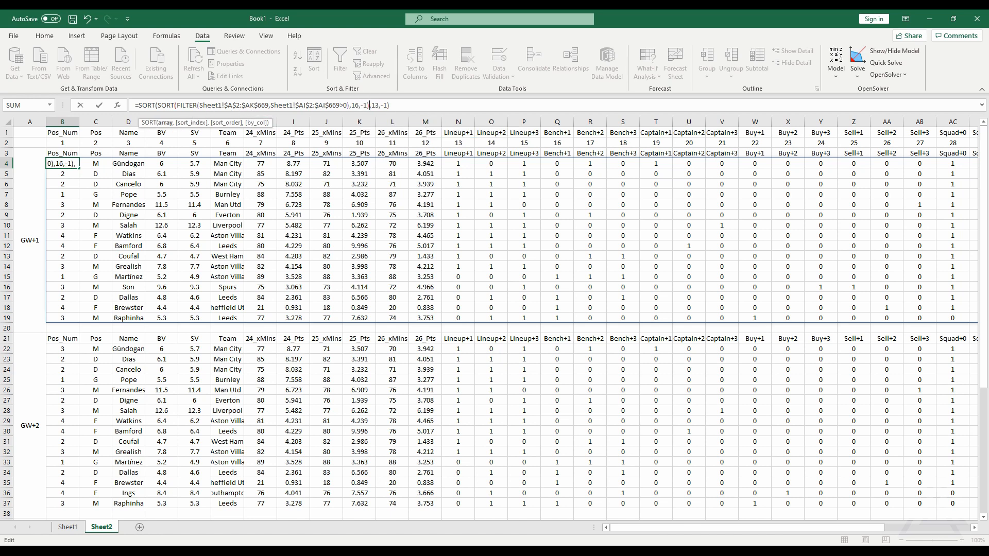
# - Nest a third SORT directly around the FILTER in B4, sorting by column 1
pyautogui.click(178, 105)
pyautogui.write('SORT(')
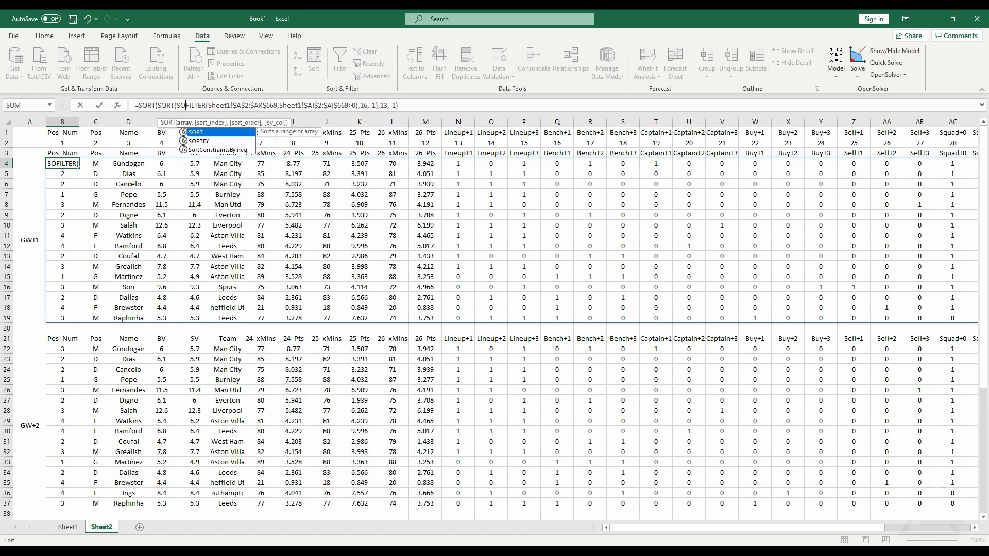
pyautogui.click(368, 105)
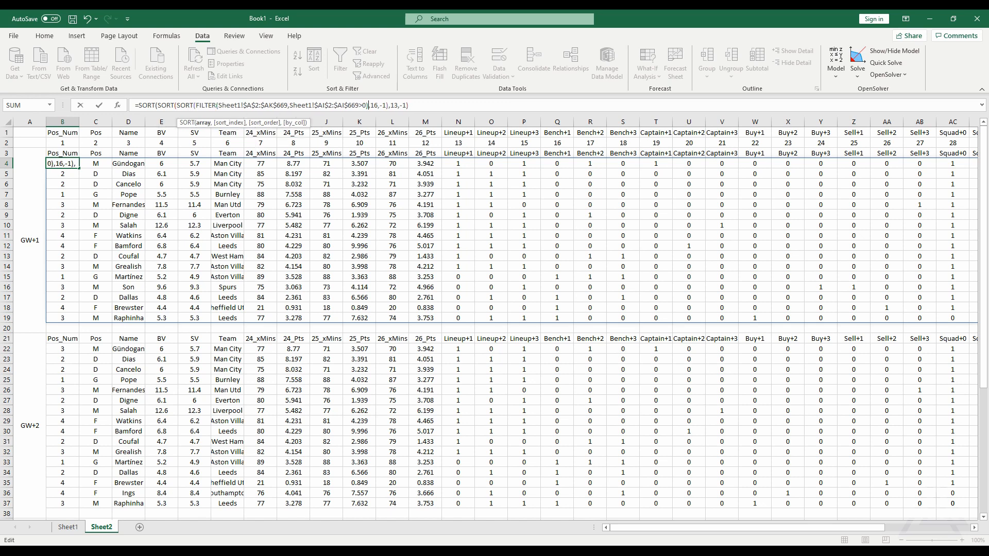
pyautogui.write(',')
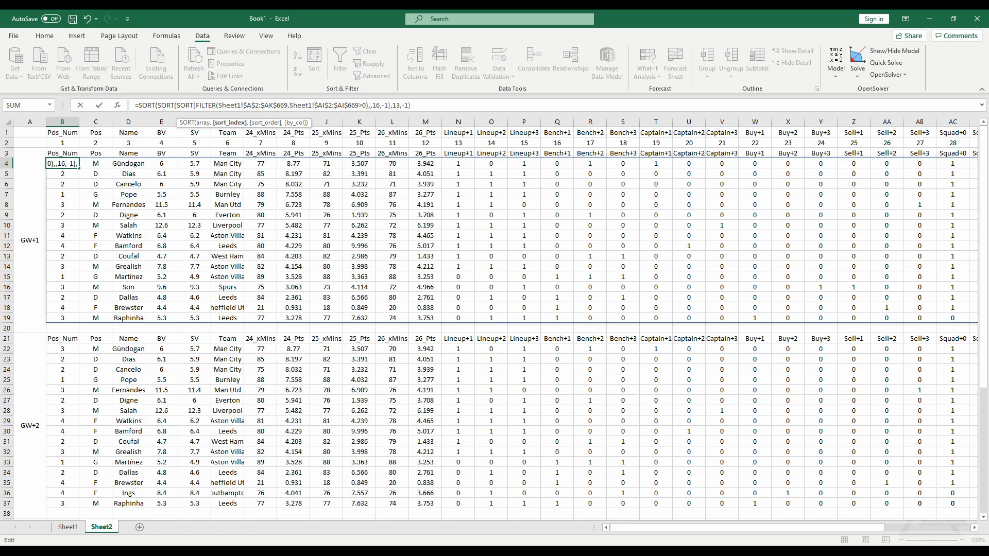
pyautogui.write('1)')
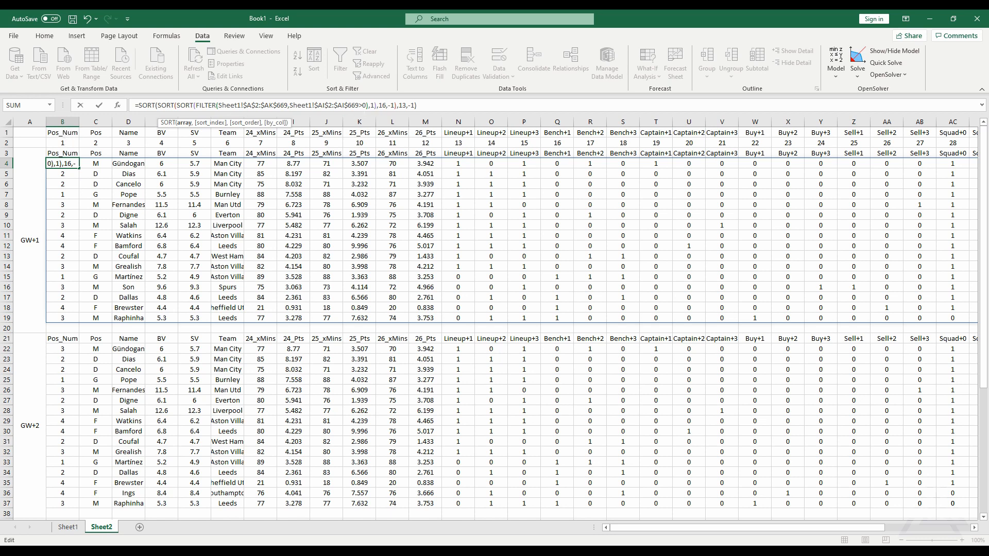
# - Nest a fourth SORT directly around the FILTER in B4, sorting by column 8 in descending order (-1)
pyautogui.click(196, 105)
pyautogui.write('SORT(')
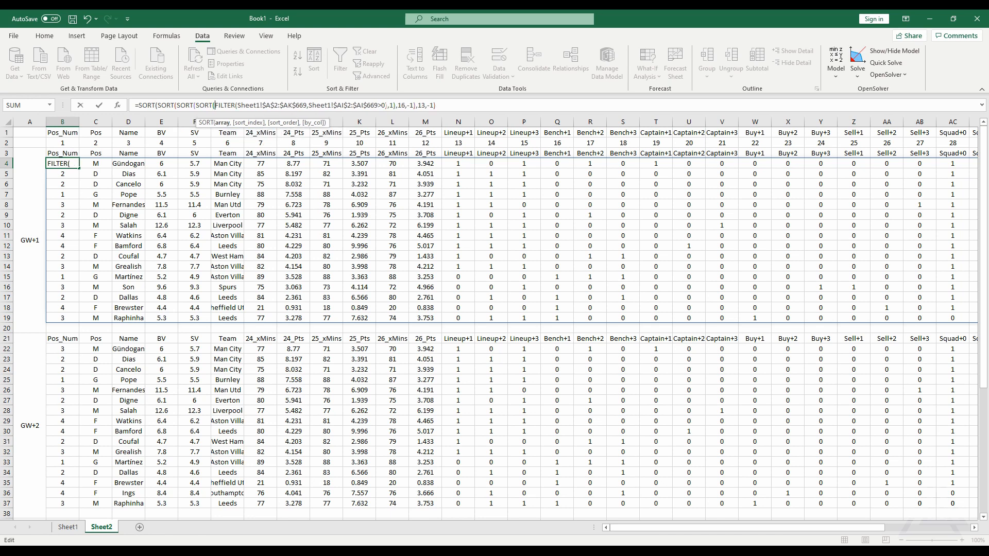
pyautogui.click(388, 105)
pyautogui.write(',')
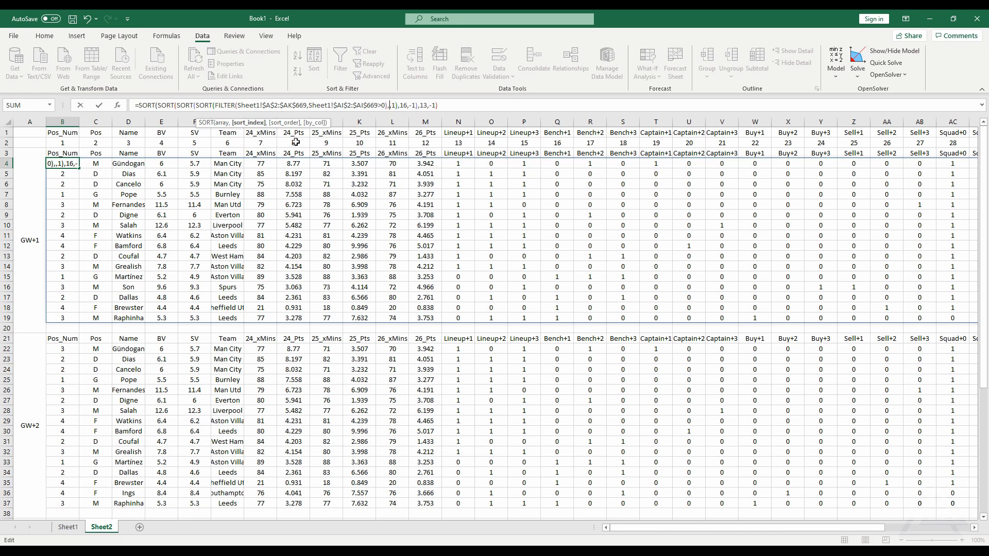
pyautogui.write('8,')
pyautogui.write('-1),')
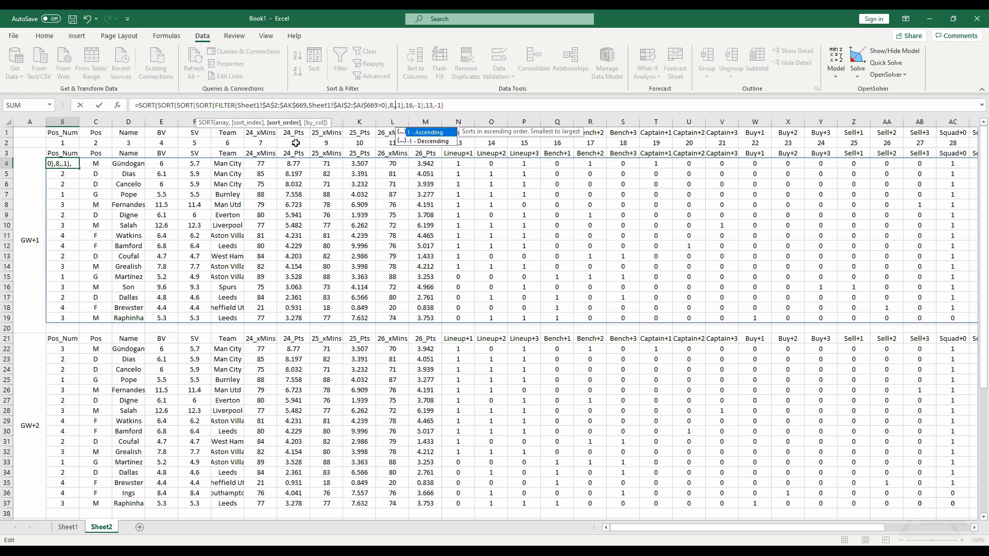
pyautogui.press('Return')
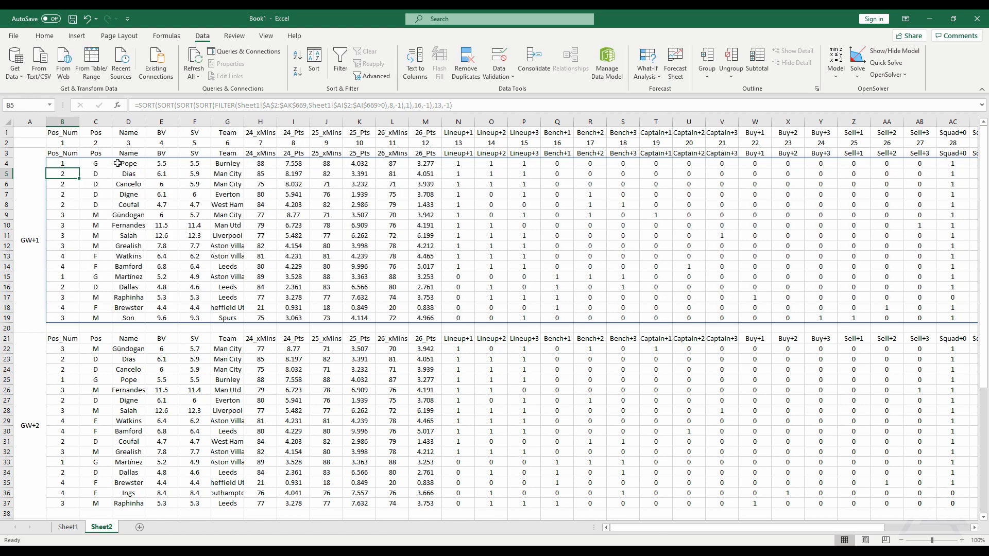
pyautogui.moveTo(128, 164); pyautogui.dragTo(129, 253)
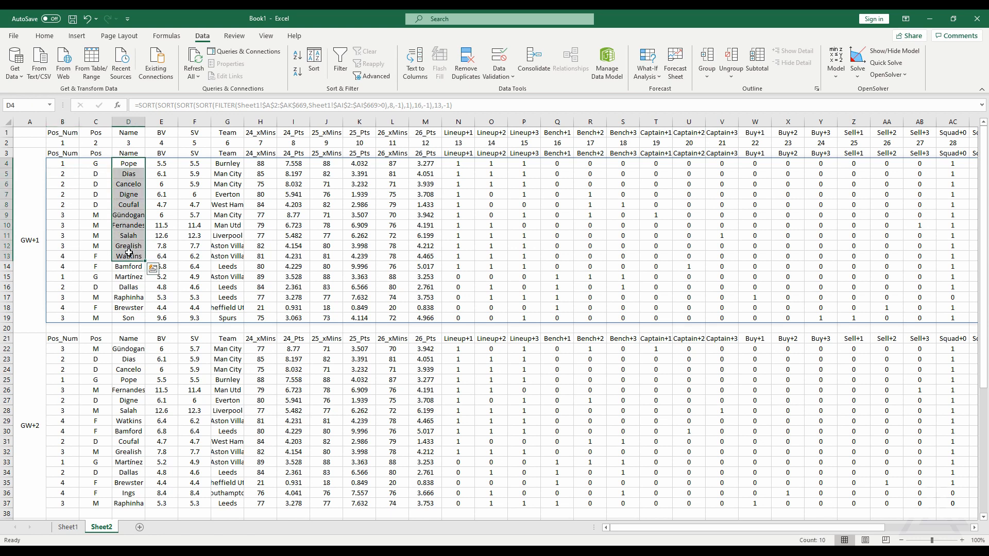
pyautogui.moveTo(558, 276); pyautogui.dragTo(558, 307)
pyautogui.moveTo(134, 275); pyautogui.dragTo(131, 307)
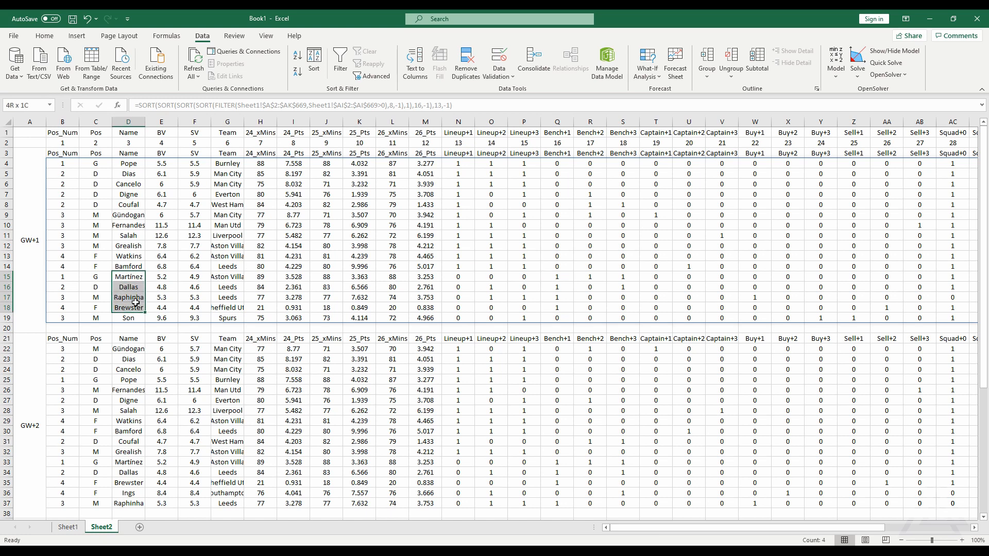
pyautogui.click(128, 318)
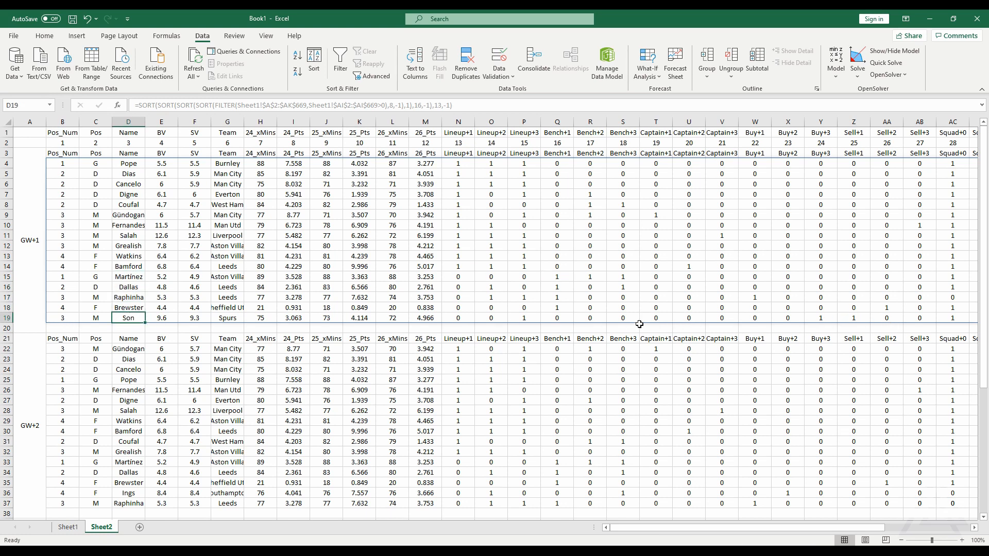
# - Copy the nested SORT formula from B4 into B22 for GW+2 and B40 for GW+3
pyautogui.click(68, 164)
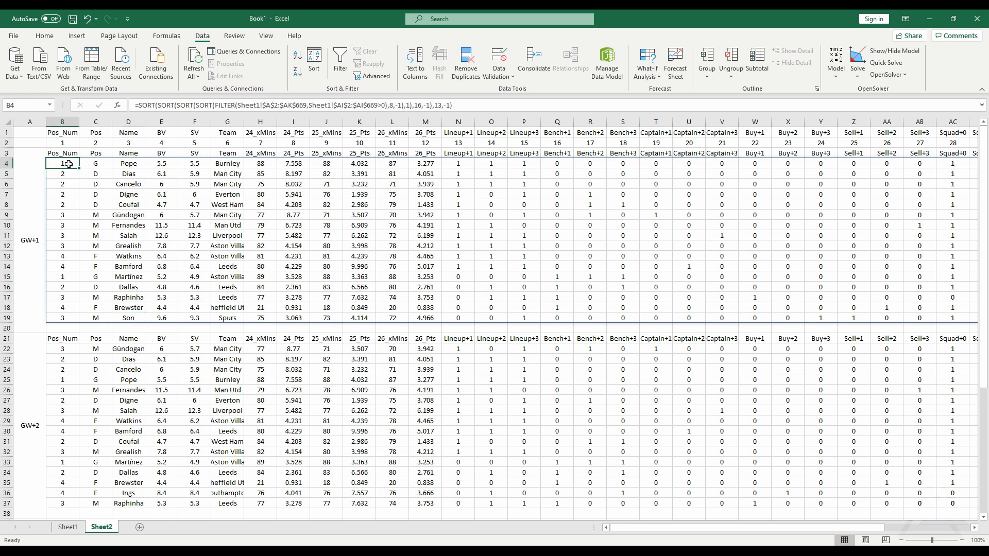
pyautogui.hotkey('ctrl', 'c')
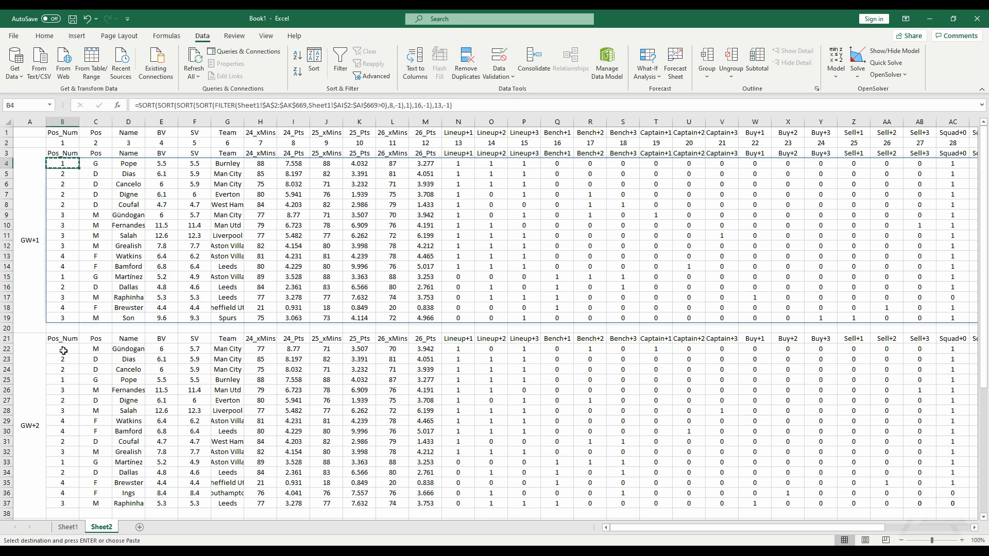
pyautogui.click(63, 350)
pyautogui.hotkey('ctrl', 'v')
pyautogui.scroll(-5, 103, 376)
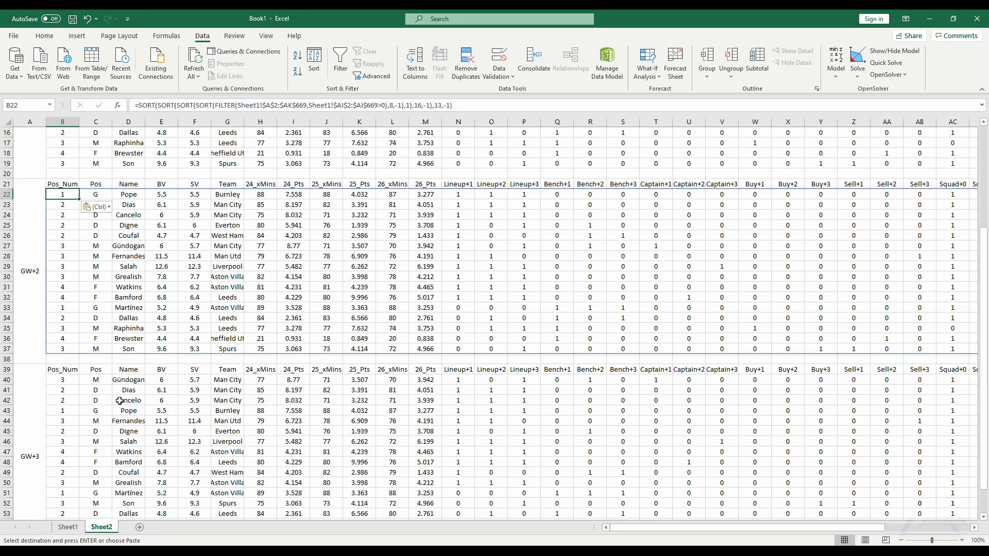
pyautogui.click(72, 380)
pyautogui.hotkey('ctrl', 'v')
# - Set the include range of the GW+2 formula in B22 to Sheet1!$AJ$2:$AJ$669
pyautogui.scroll(5, 71, 368)
pyautogui.click(62, 349)
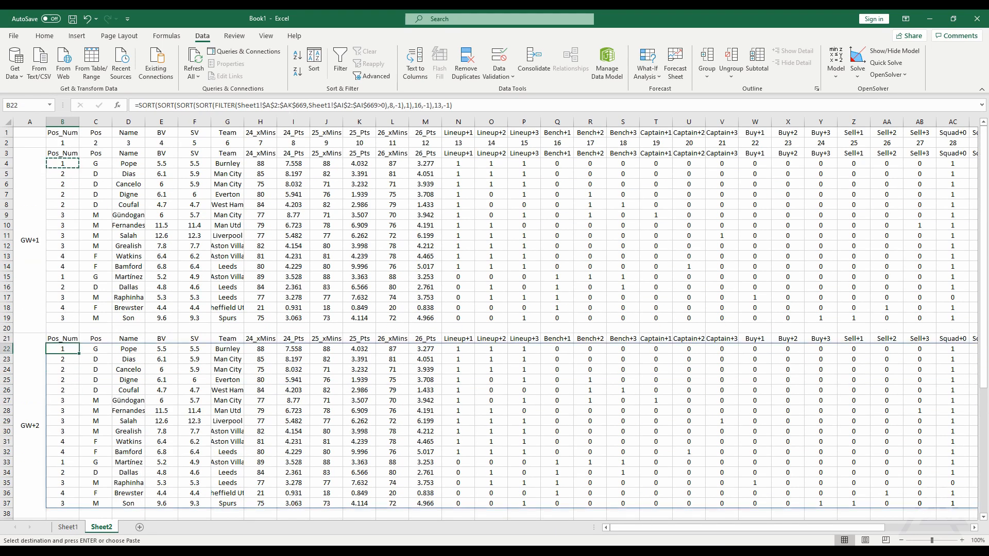
pyautogui.press('BackSpace')
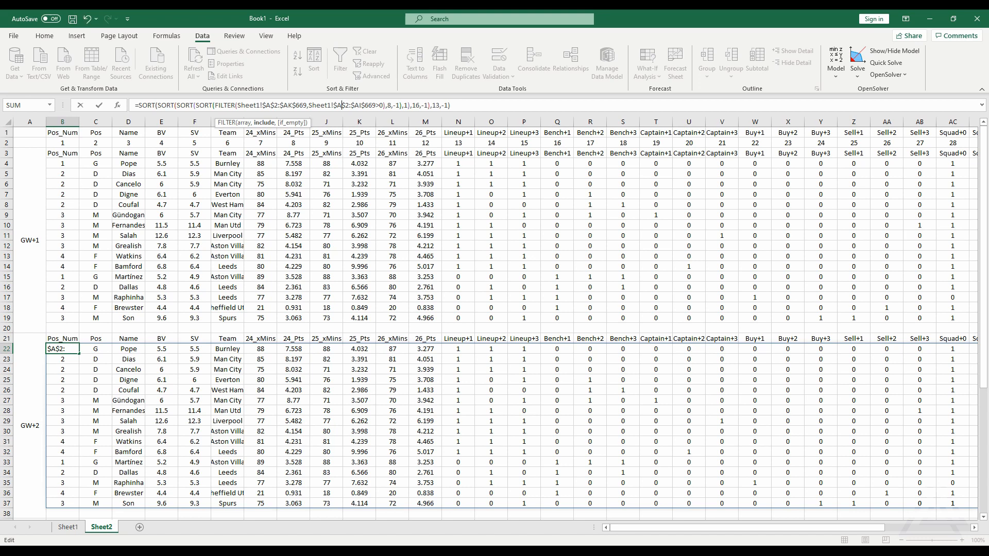
pyautogui.write('J')
pyautogui.click(363, 105)
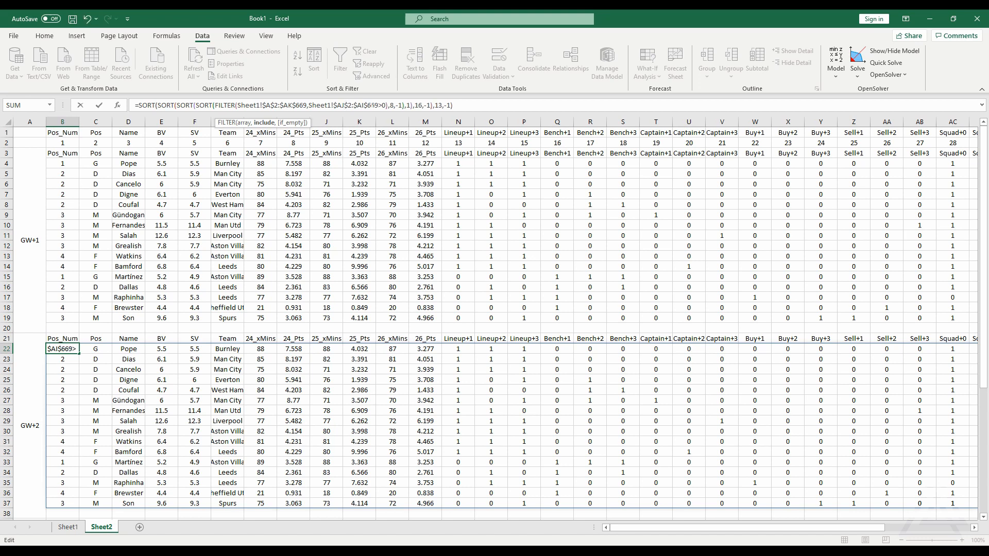
pyautogui.press('BackSpace')
pyautogui.write('J')
pyautogui.press('Return')
# - Set the include range of the pasted GW+3 formula in B40 to Sheet1!$AK$2:$AK$669
pyautogui.scroll(-3, 133, 397)
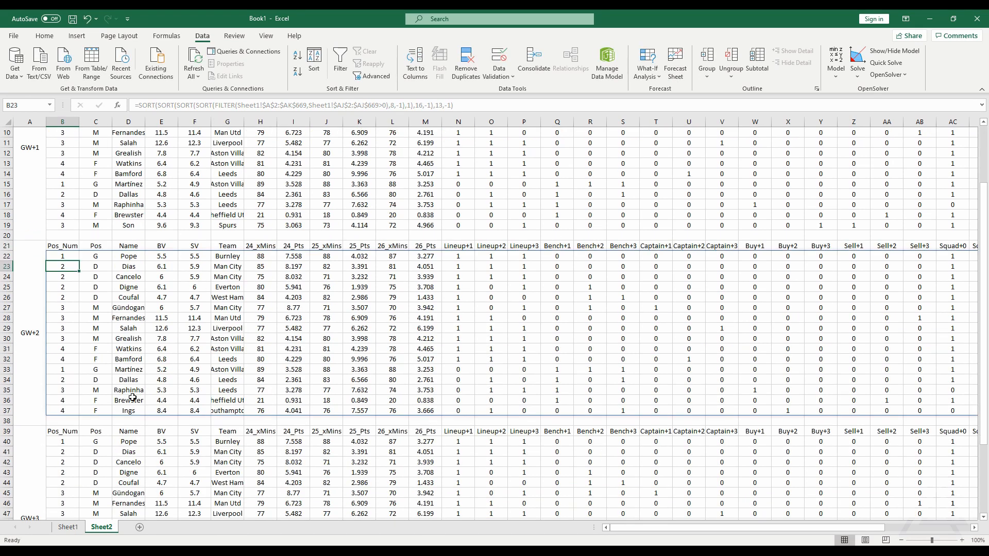
pyautogui.click(57, 443)
pyautogui.click(343, 105)
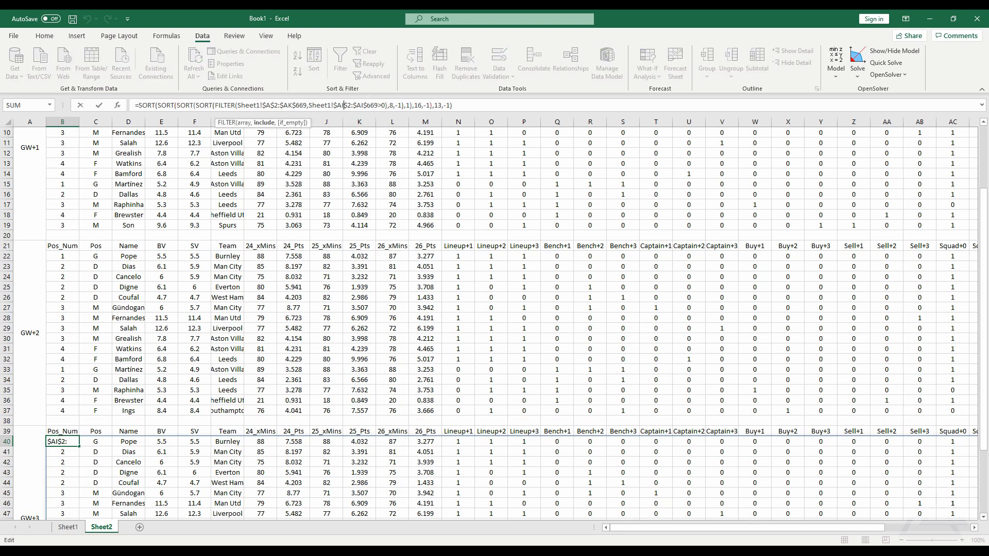
pyautogui.press('BackSpace')
pyautogui.write('K')
pyautogui.press('Right')
pyautogui.press('Right')
pyautogui.press('Right')
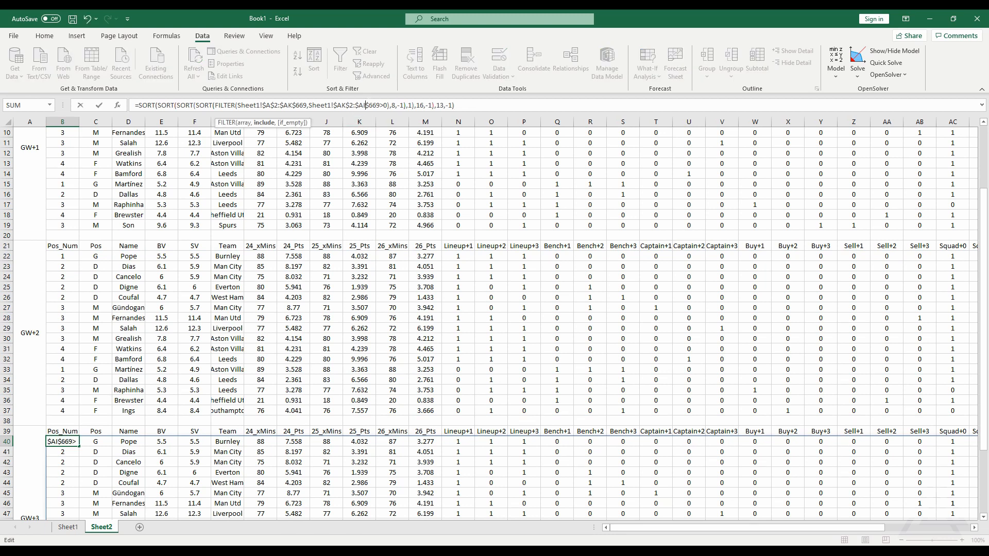
pyautogui.press('BackSpace')
pyautogui.write('K')
pyautogui.press('Return')
# - Hide rows 1 and 2 with the helper headers and column index numbers on Sheet2
pyautogui.scroll(6, 449, 358)
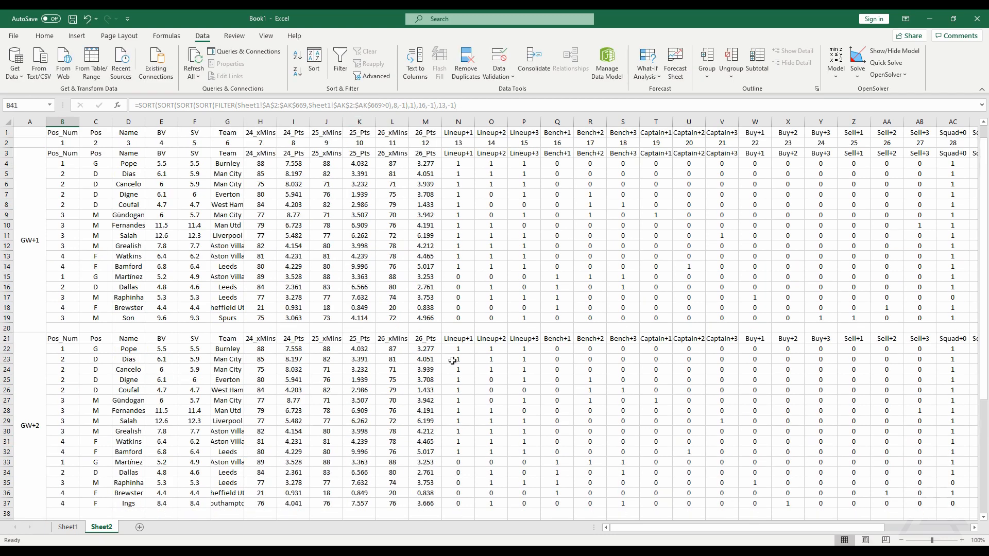
pyautogui.moveTo(4, 133); pyautogui.dragTo(4, 143)
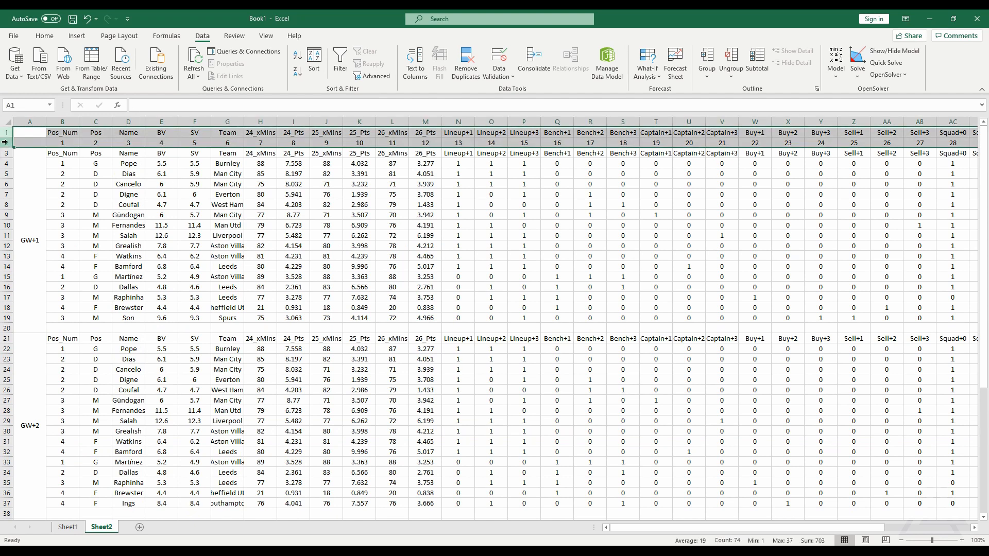
pyautogui.rightClick(5, 143)
pyautogui.click(45, 299)
pyautogui.click(269, 193)
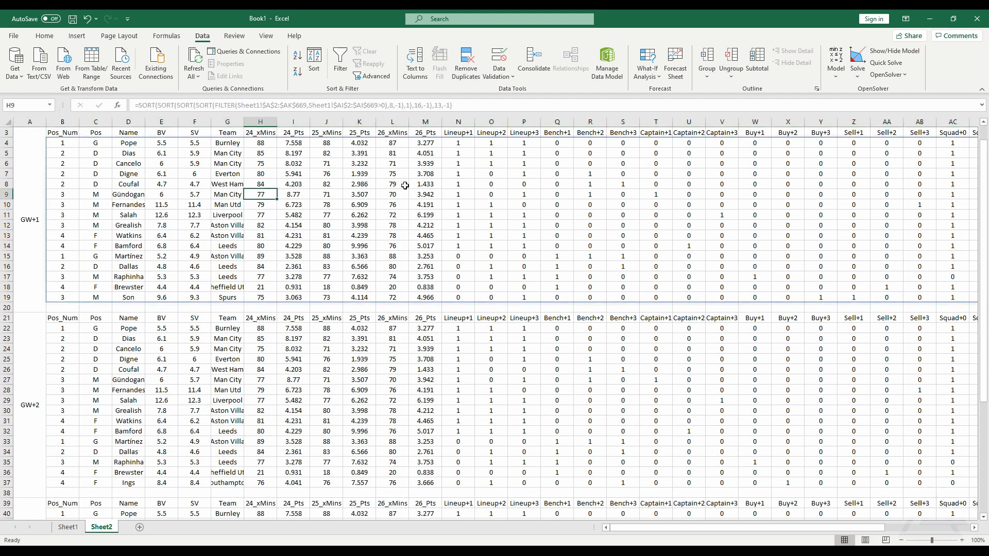
# - Set the font colour of the 25 and 26 xMins and Pts columns in the GW+1 table (J3:M19) to white
pyautogui.moveTo(330, 133); pyautogui.dragTo(426, 298)
pyautogui.click(45, 36)
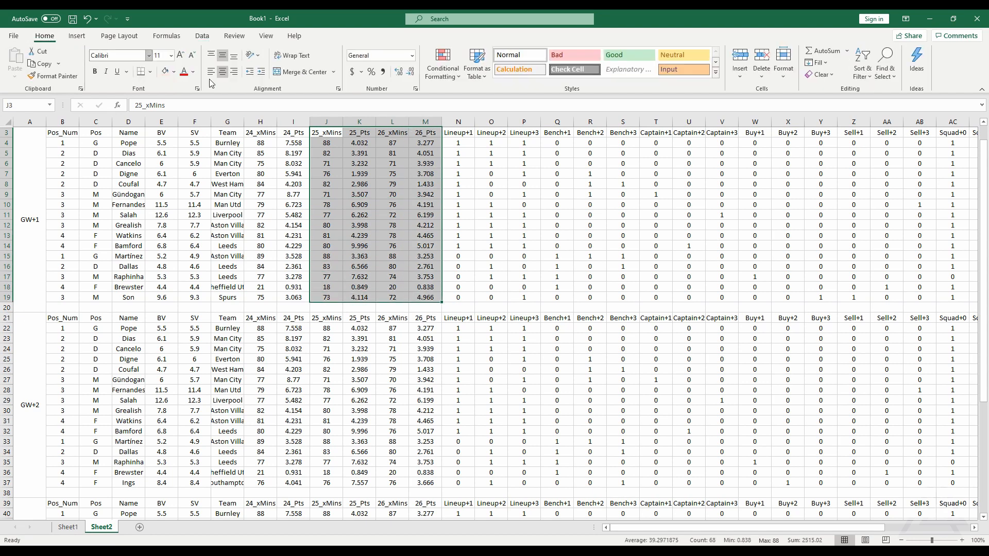
pyautogui.click(195, 75)
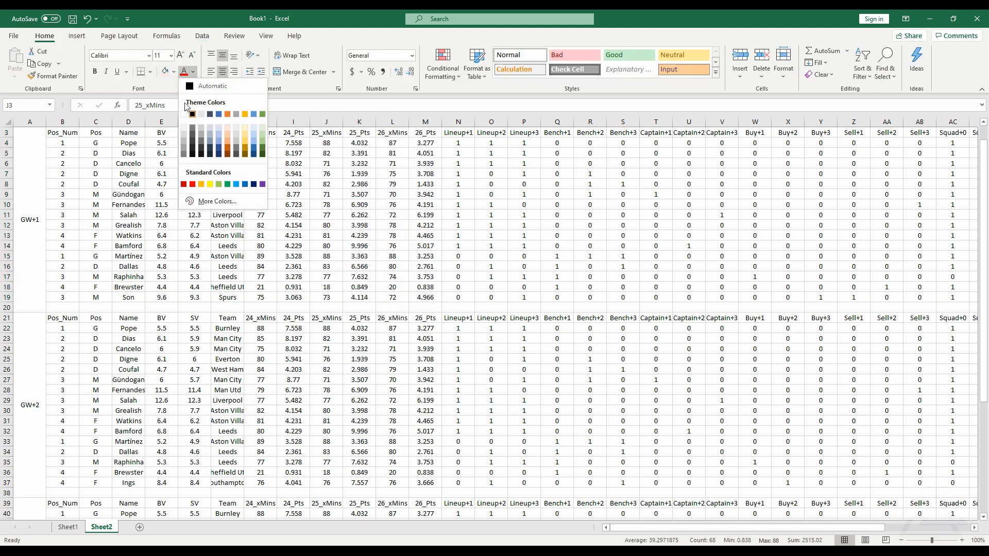
pyautogui.click(188, 104)
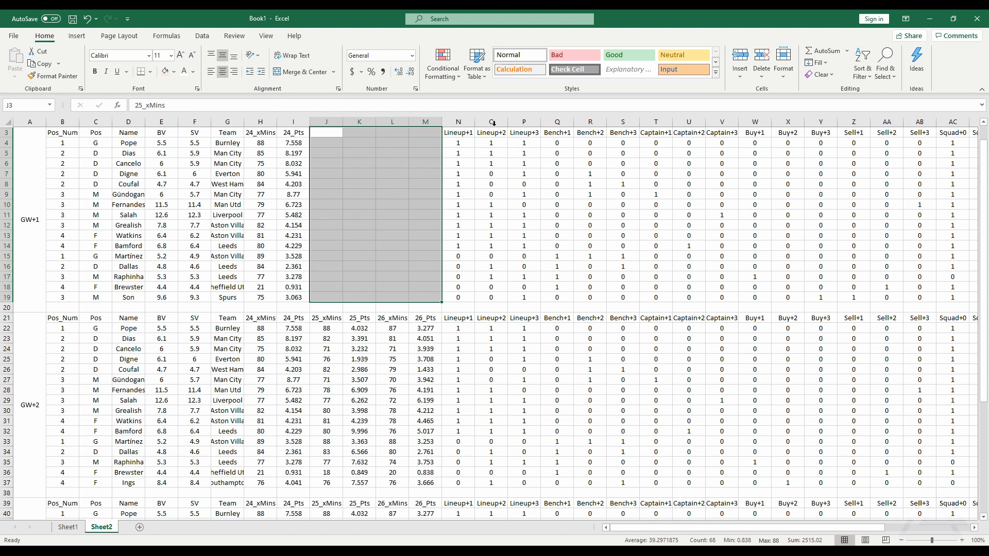
# - Apply the white font to Squad+0 and all +2 and +3 columns from Lineup to DV in the GW+1 table, rows 3 to 19
pyautogui.moveTo(492, 133); pyautogui.dragTo(524, 298)
pyautogui.moveTo(590, 133); pyautogui.dragTo(624, 297)
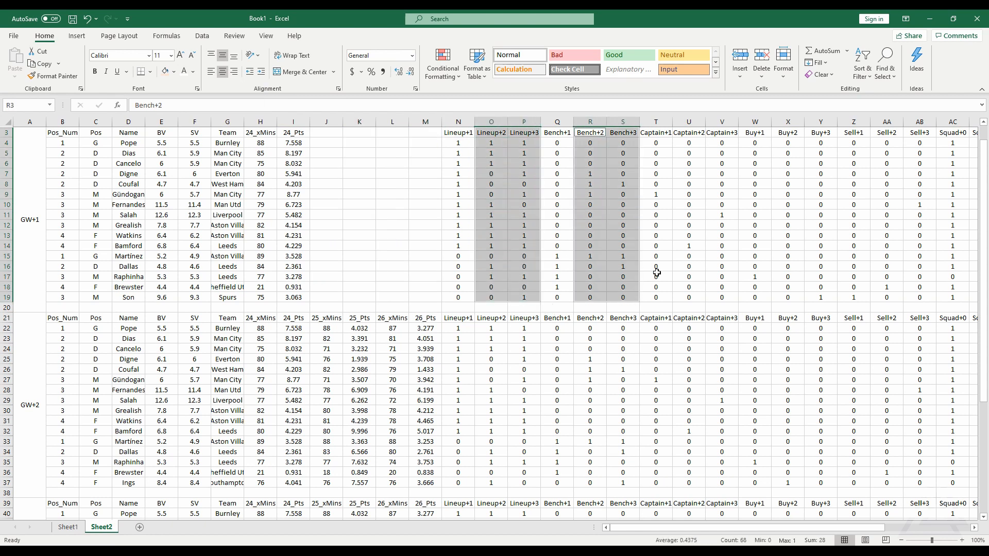
pyautogui.moveTo(690, 133); pyautogui.dragTo(726, 298)
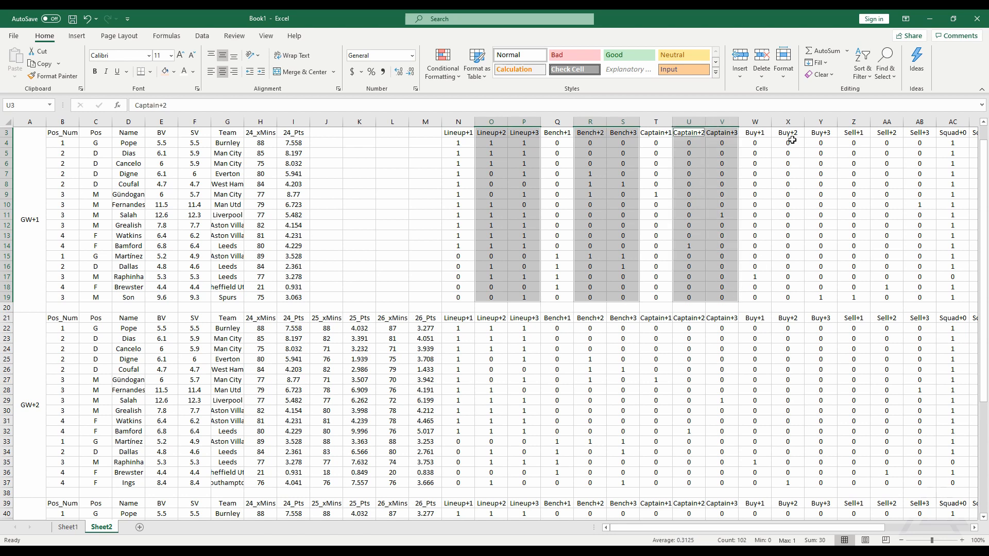
pyautogui.moveTo(791, 134); pyautogui.dragTo(830, 298)
pyautogui.moveTo(891, 133); pyautogui.dragTo(922, 297)
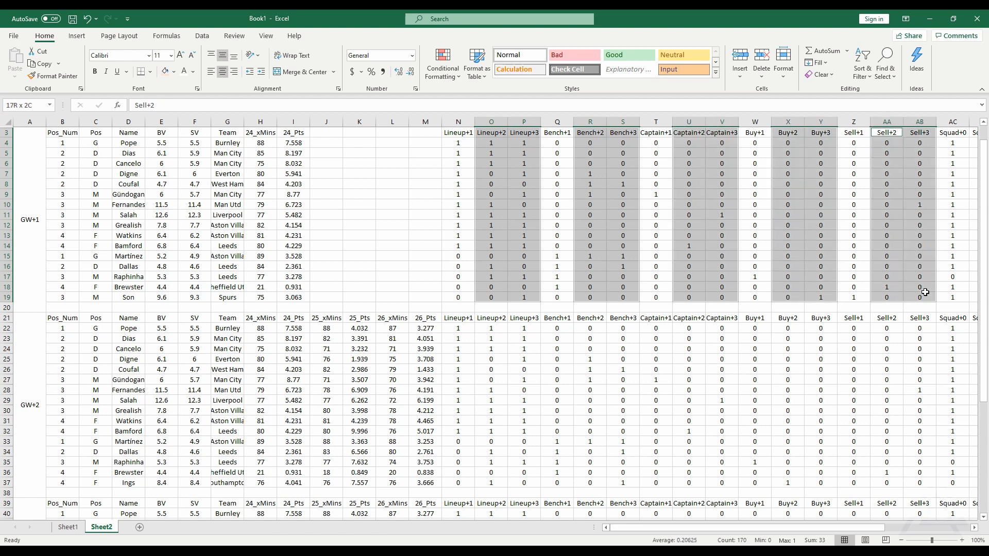
pyautogui.hscroll(3, 747, 528)
pyautogui.moveTo(664, 133); pyautogui.dragTo(662, 297)
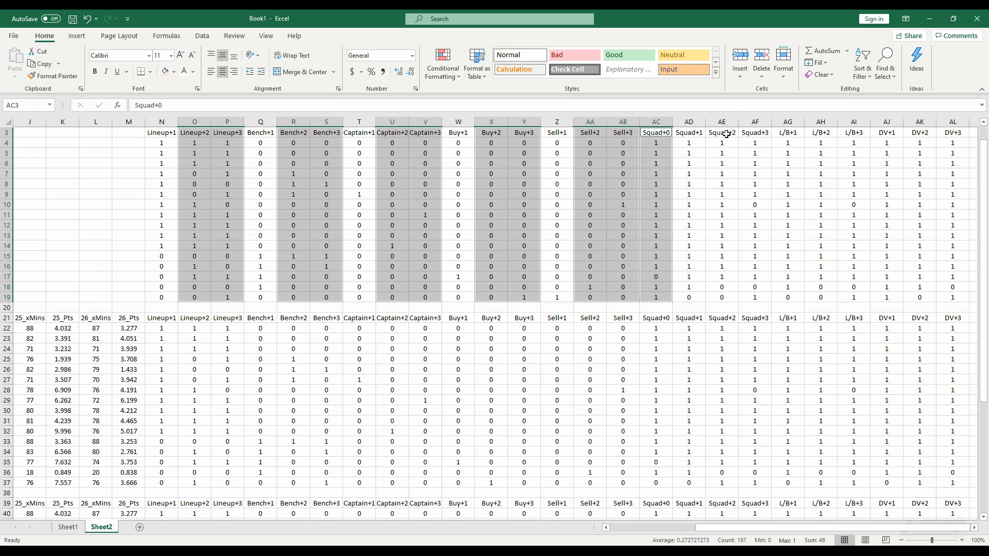
pyautogui.moveTo(727, 134); pyautogui.dragTo(756, 297)
pyautogui.keyDown('ctrl'); pyautogui.click(819, 132); pyautogui.keyUp('ctrl')
pyautogui.moveTo(819, 133); pyautogui.dragTo(853, 297)
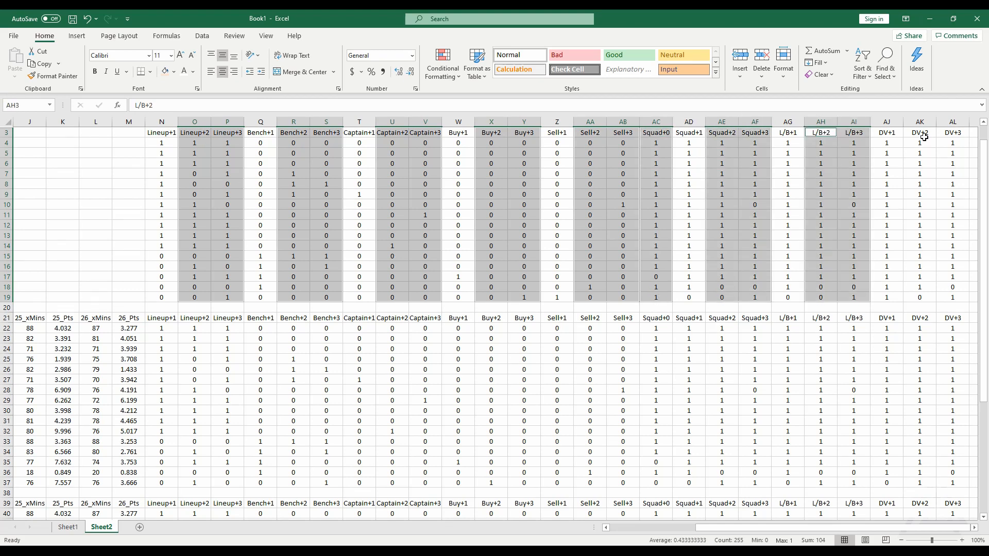
pyautogui.moveTo(919, 132); pyautogui.dragTo(952, 297)
pyautogui.click(184, 71)
pyautogui.click(82, 181)
pyautogui.press('Left')
pyautogui.press('Left')
pyautogui.press('Left')
pyautogui.press('Left')
pyautogui.press('Home')
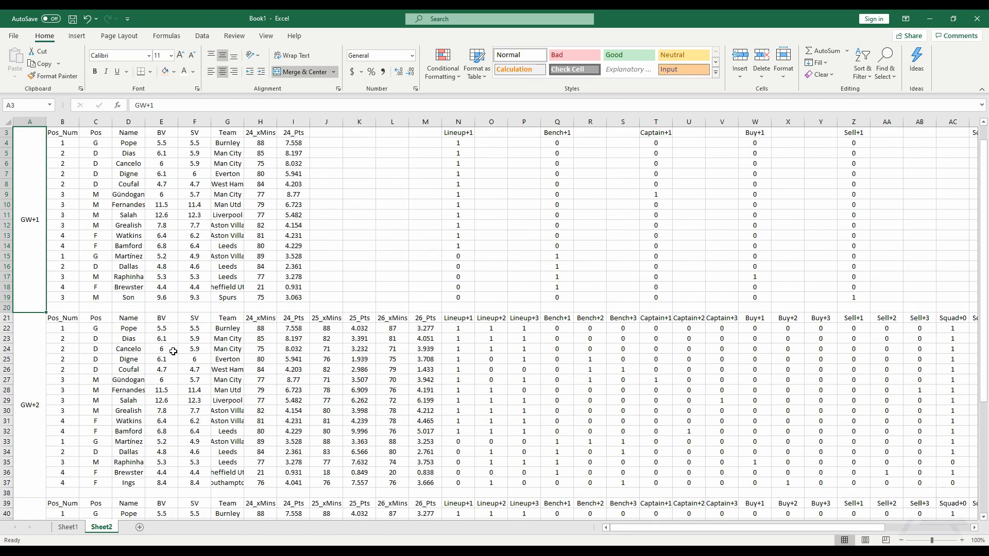
# - Apply the white font to the 24 and 26 columns, Squad+0 and all +1 and +3 columns in the GW+2 table, rows 21 to 37
pyautogui.moveTo(254, 320); pyautogui.dragTo(304, 484)
pyautogui.moveTo(393, 318); pyautogui.dragTo(461, 482)
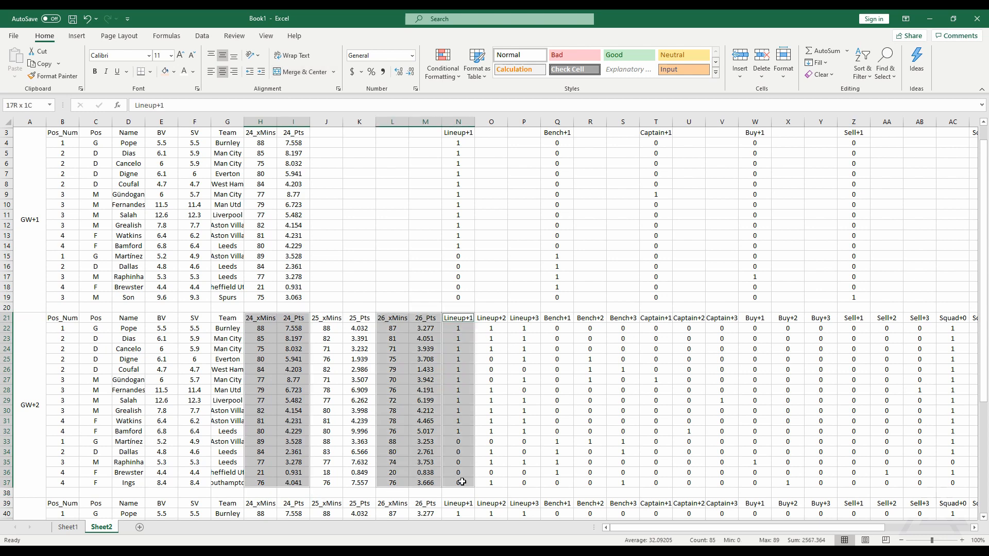
pyautogui.moveTo(524, 317); pyautogui.dragTo(566, 482)
pyautogui.moveTo(622, 318); pyautogui.dragTo(654, 482)
pyautogui.keyDown('ctrl'); pyautogui.click(731, 320); pyautogui.keyUp('ctrl')
pyautogui.moveTo(732, 328); pyautogui.dragTo(756, 482)
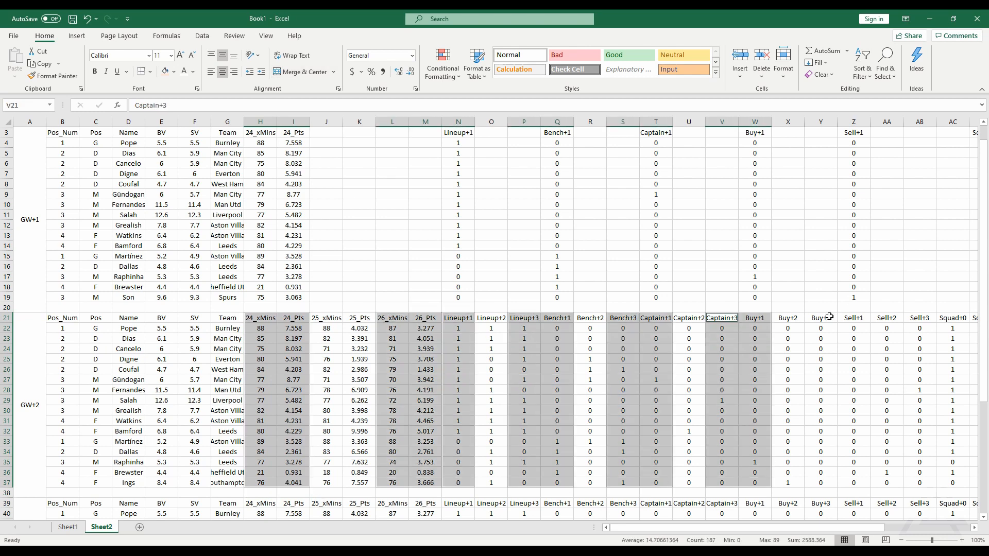
pyautogui.moveTo(828, 317); pyautogui.dragTo(855, 483)
pyautogui.moveTo(921, 318); pyautogui.dragTo(788, 482)
pyautogui.hscroll(2, 923, 317)
pyautogui.moveTo(853, 318); pyautogui.dragTo(884, 481)
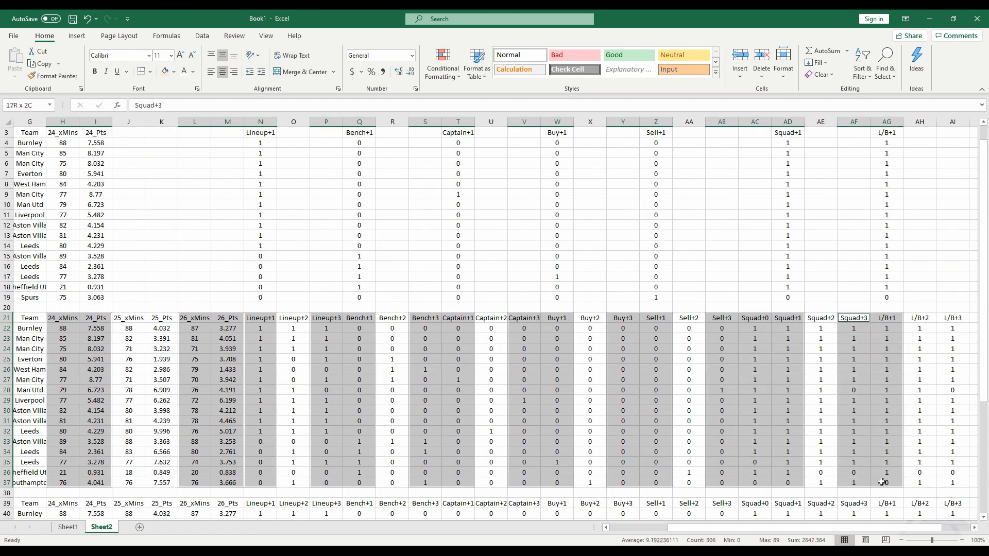
pyautogui.moveTo(952, 318); pyautogui.dragTo(858, 480)
pyautogui.moveTo(920, 317); pyautogui.dragTo(921, 483)
pyautogui.press('Delete')
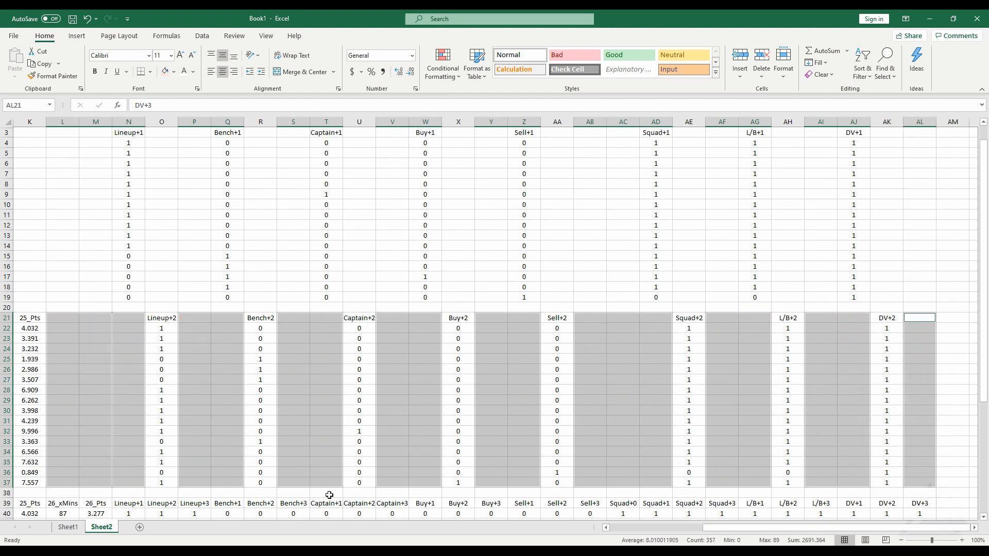
# - Apply the white font to the 24 and 25 columns, Squad+0 and all +1 and +2 columns in the GW+3 table, rows 39 to 55
pyautogui.click(623, 527)
pyautogui.scroll(-6, 270, 341)
pyautogui.moveTo(264, 319); pyautogui.dragTo(362, 482)
pyautogui.moveTo(467, 320); pyautogui.dragTo(503, 484)
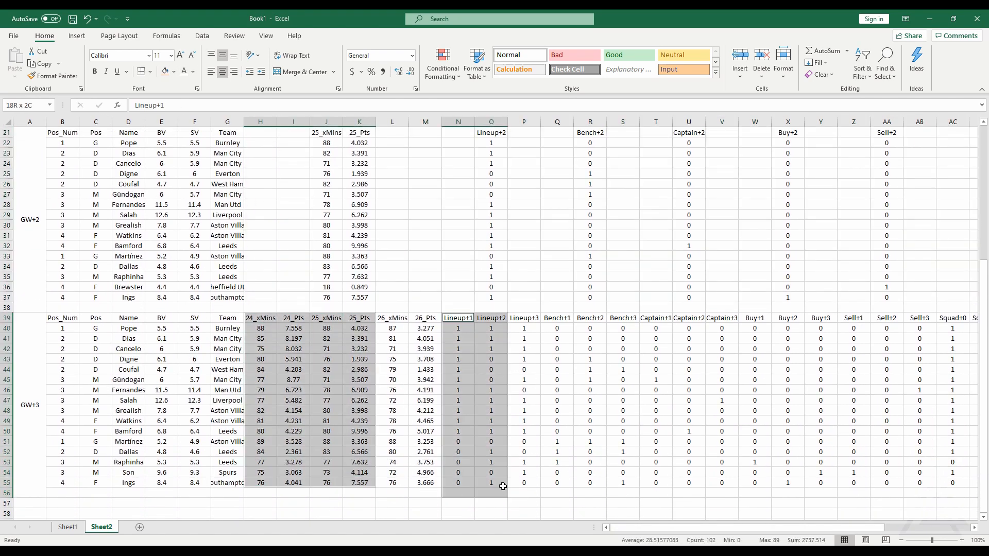
pyautogui.moveTo(567, 320); pyautogui.dragTo(600, 483)
pyautogui.moveTo(665, 318); pyautogui.dragTo(690, 483)
pyautogui.moveTo(755, 321); pyautogui.dragTo(788, 483)
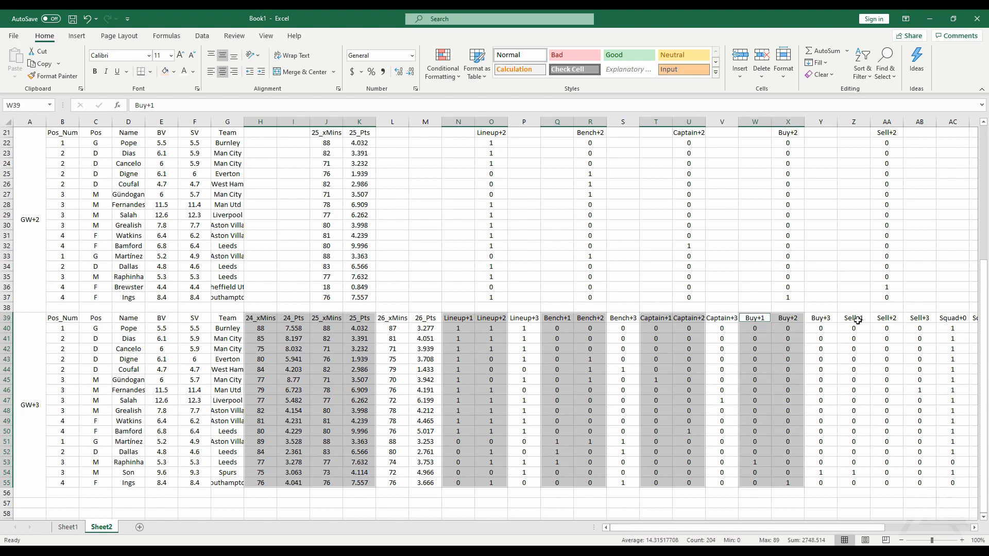
pyautogui.moveTo(853, 318); pyautogui.dragTo(889, 482)
pyautogui.hscroll(3, 772, 402)
pyautogui.moveTo(653, 320); pyautogui.dragTo(718, 483)
pyautogui.moveTo(788, 318); pyautogui.dragTo(821, 483)
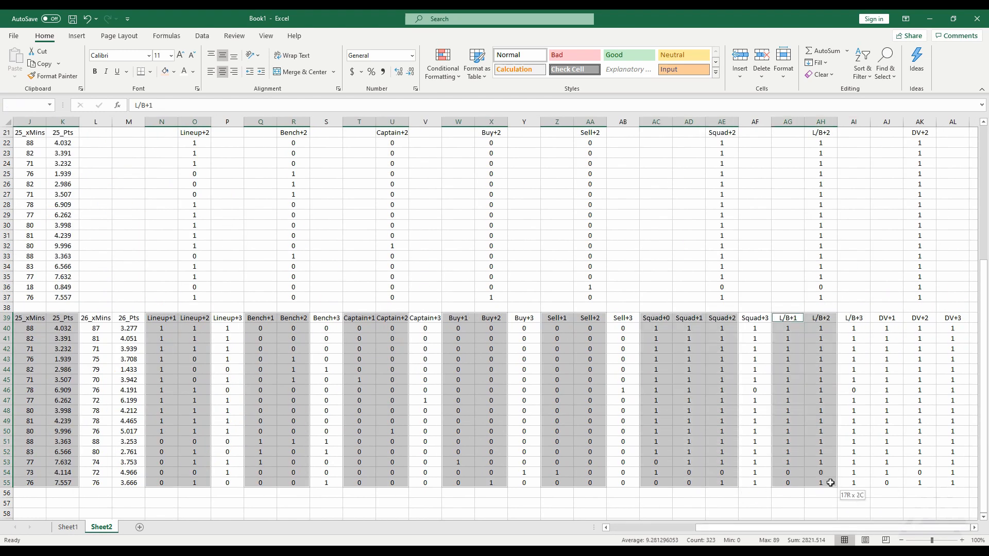
pyautogui.moveTo(887, 318); pyautogui.dragTo(907, 482)
pyautogui.press('Delete')
pyautogui.click(162, 285)
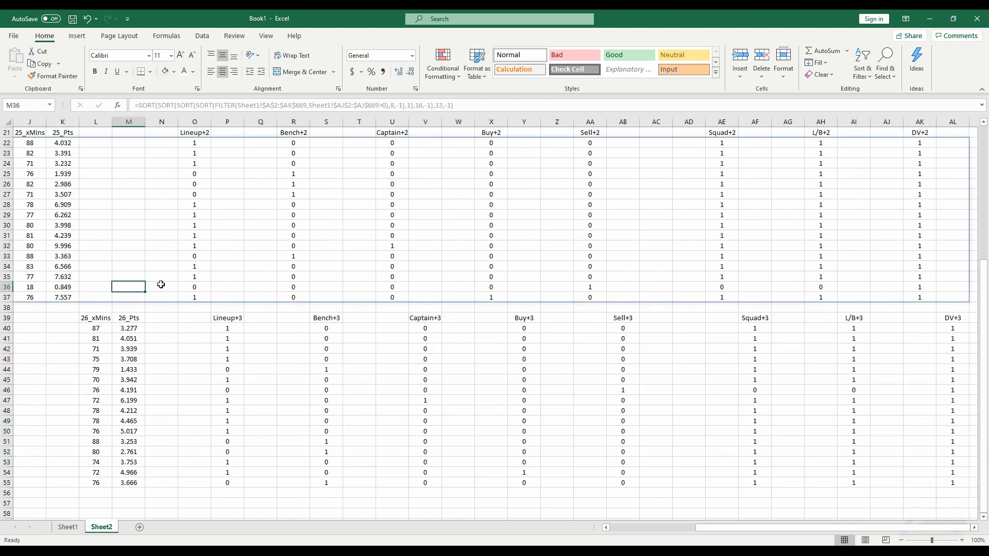
# - AutoFit the width of all columns on Sheet2 to their contents
pyautogui.press('Home')
pyautogui.scroll(6, 175, 267)
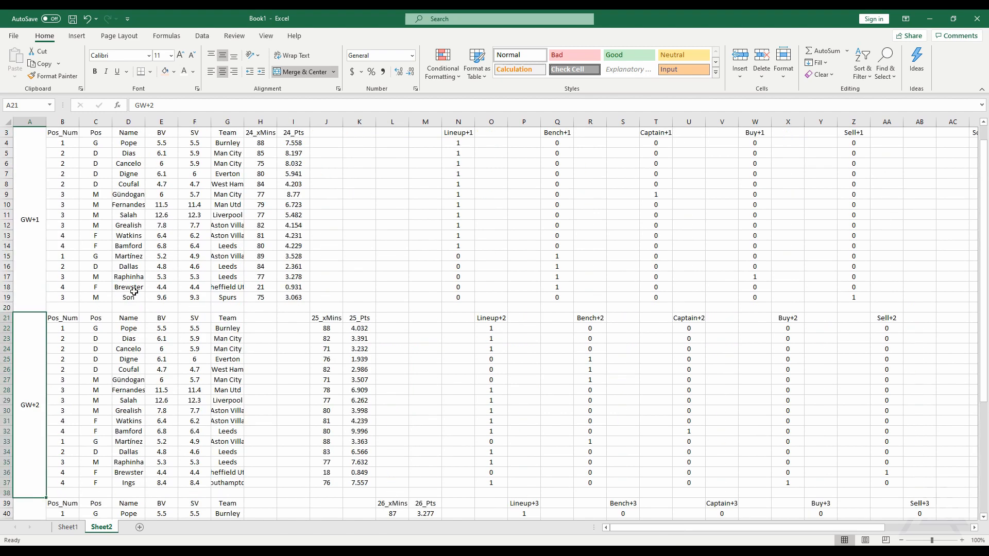
pyautogui.click(129, 308)
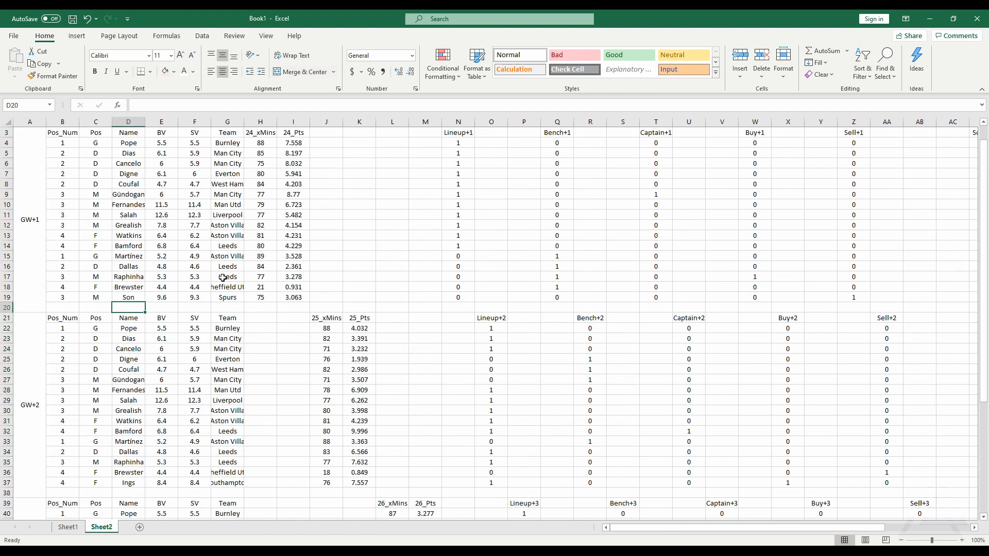
pyautogui.click(9, 122)
pyautogui.doubleClick(46, 121)
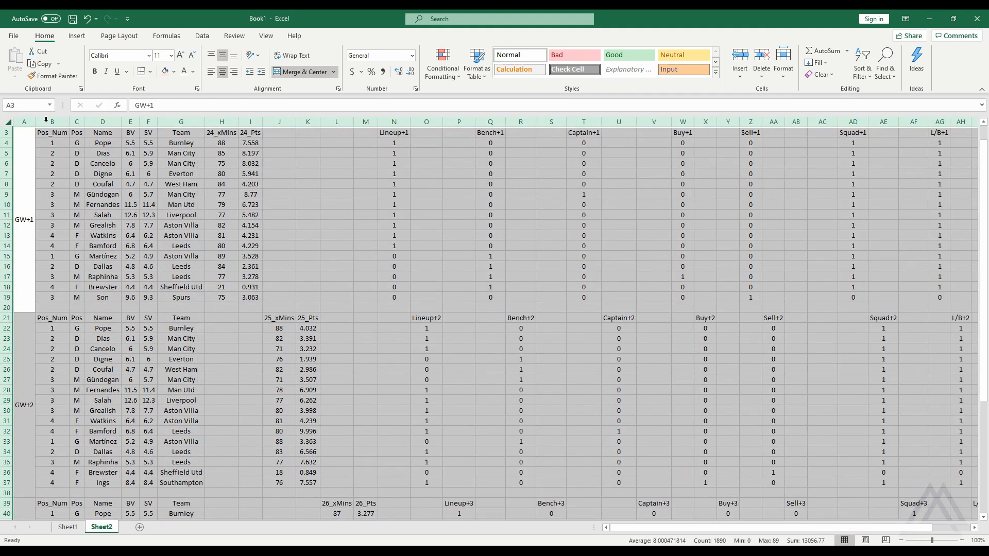
pyautogui.click(254, 306)
# - Examine the GW+1 table for the player sold, the player bought and the captain
pyautogui.scroll(-2, 255, 304)
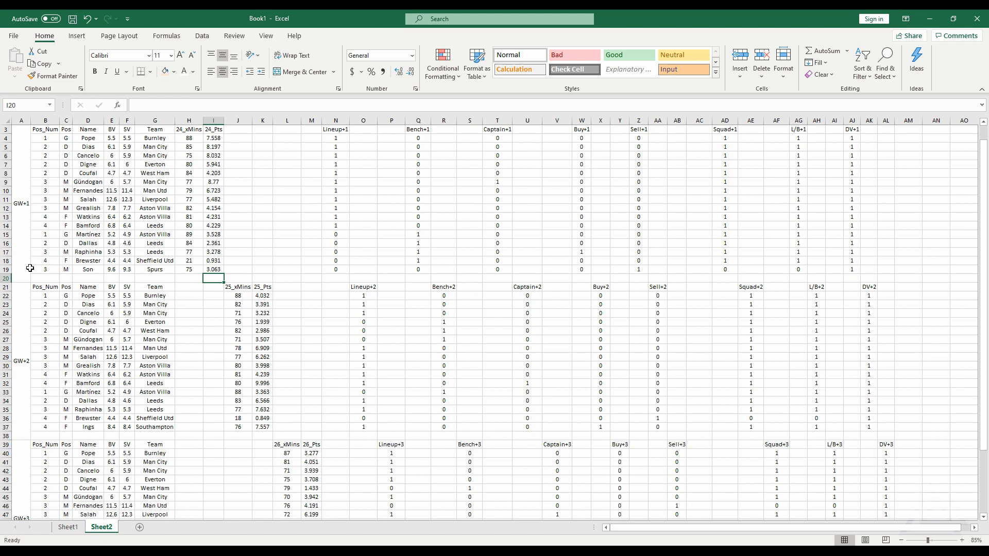
pyautogui.click(4, 270)
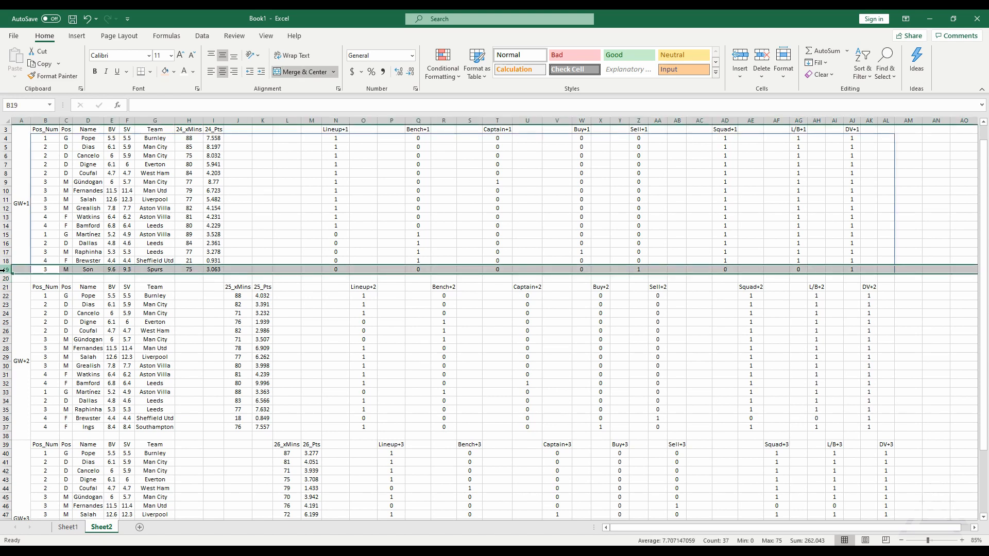
pyautogui.moveTo(581, 251); pyautogui.dragTo(91, 253)
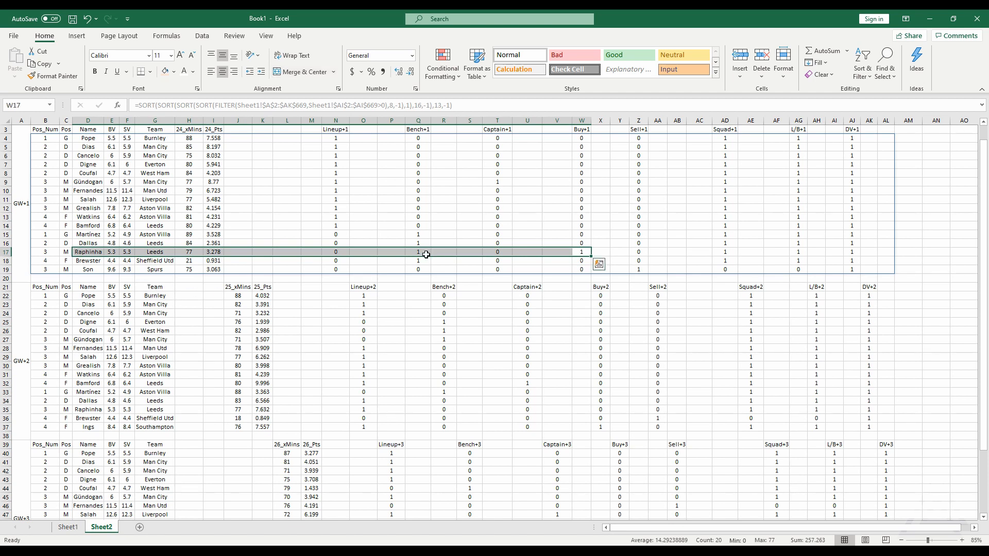
pyautogui.moveTo(501, 181); pyautogui.dragTo(97, 183)
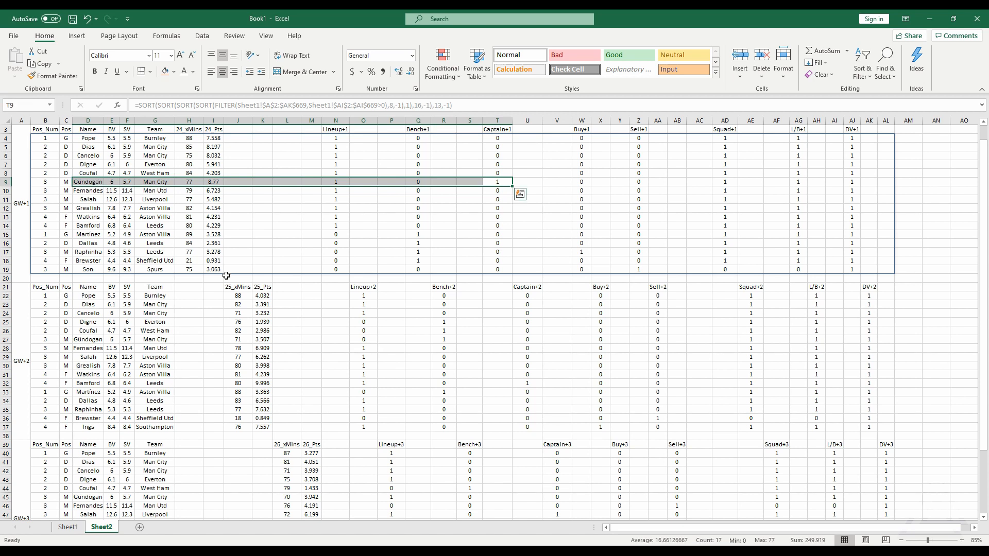
pyautogui.click(402, 281)
pyautogui.click(213, 321)
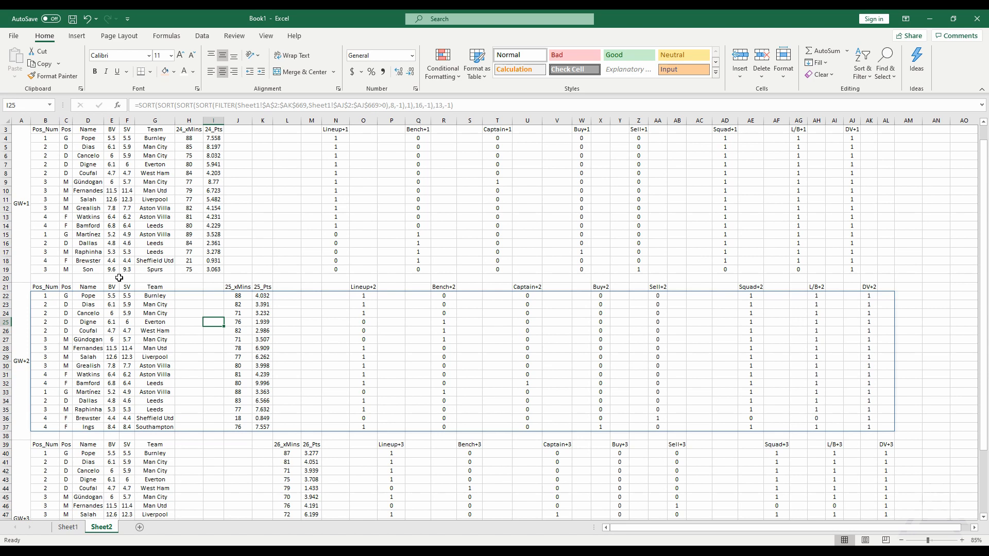
# - Unhide rows 1 and 2 with the helper headers and column index numbers on Sheet2
pyautogui.click(7, 130)
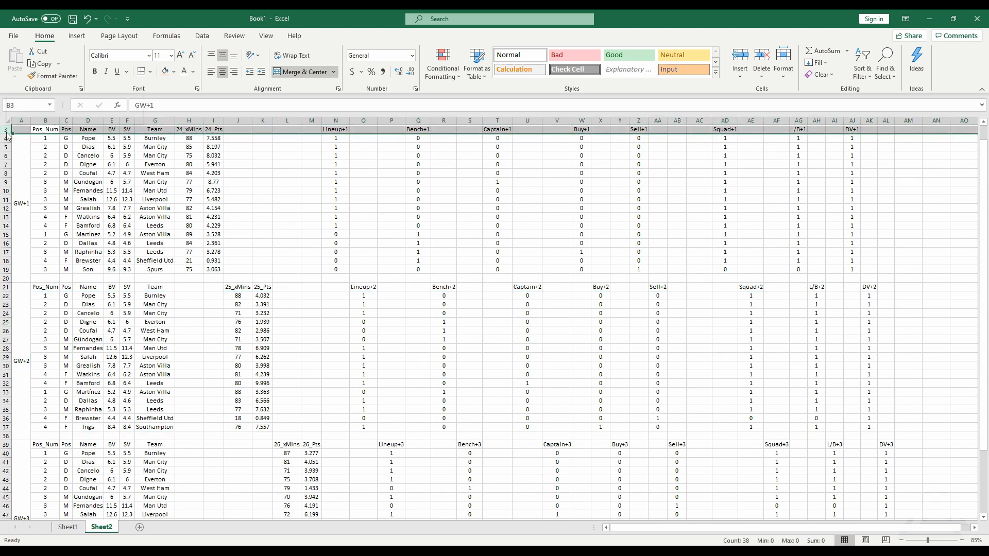
pyautogui.rightClick(6, 134)
pyautogui.click(47, 311)
pyautogui.click(213, 348)
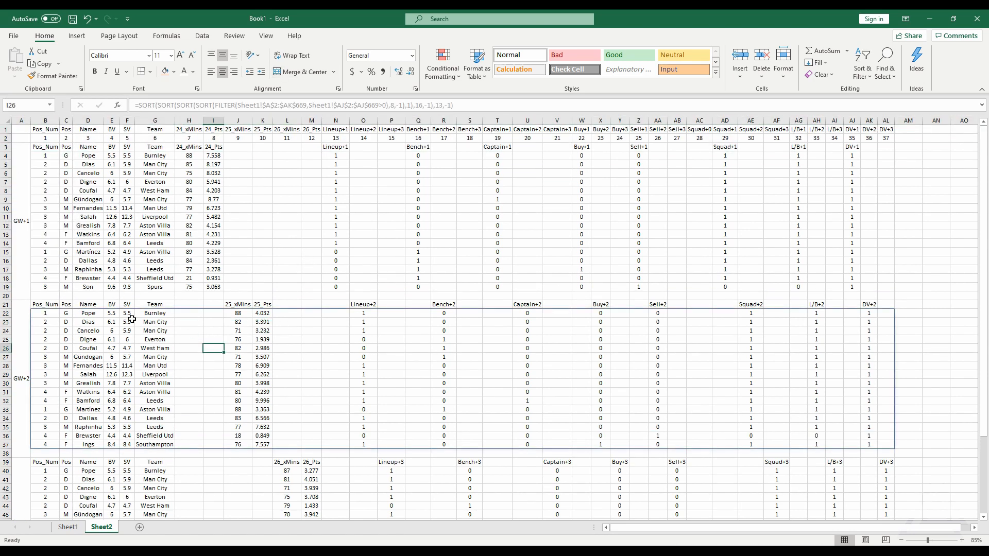
# - Edit the GW+2 SORT formula in B22 to use column index 14 for lineup, 17 for bench and 10 for points
pyautogui.click(46, 312)
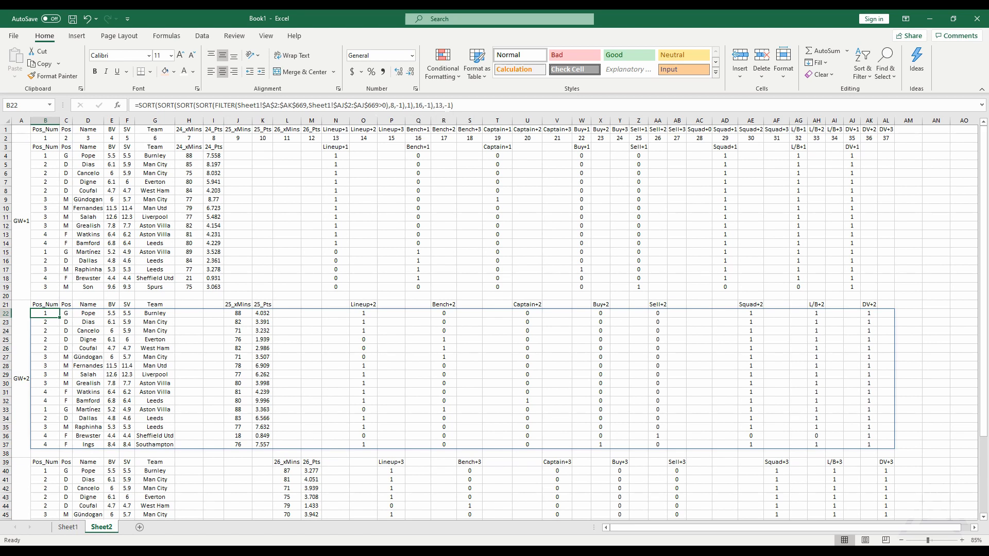
pyautogui.click(444, 106)
pyautogui.press('BackSpace')
pyautogui.write('4')
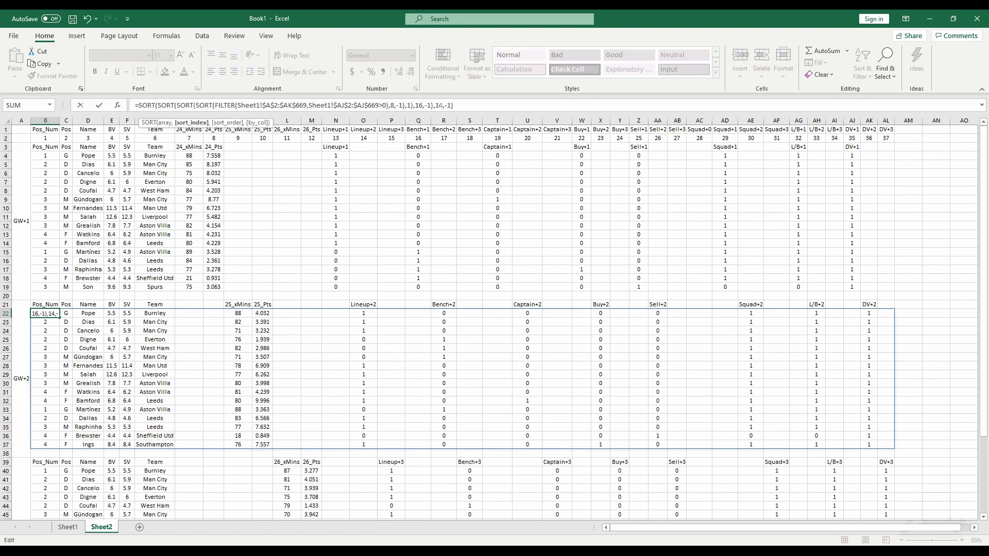
pyautogui.click(423, 106)
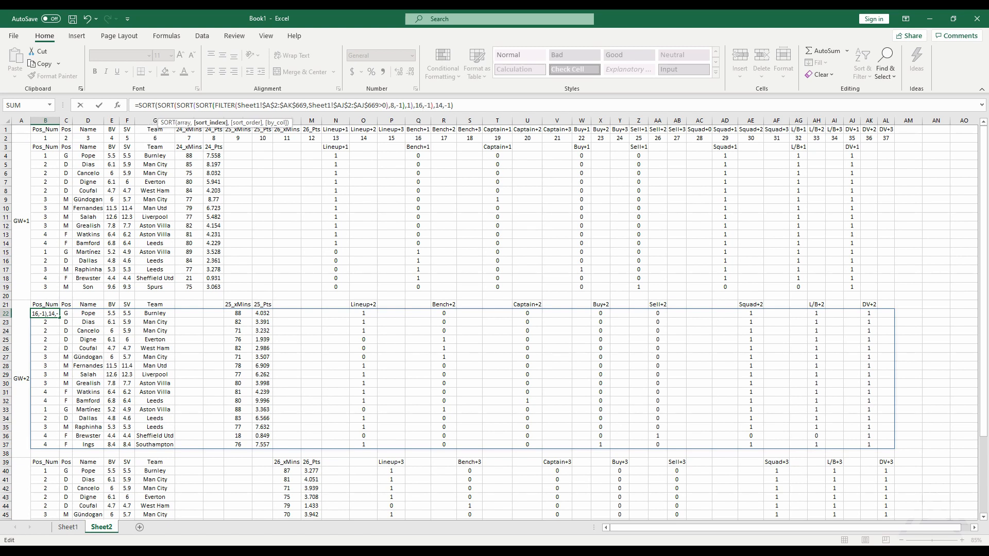
pyautogui.click(394, 105)
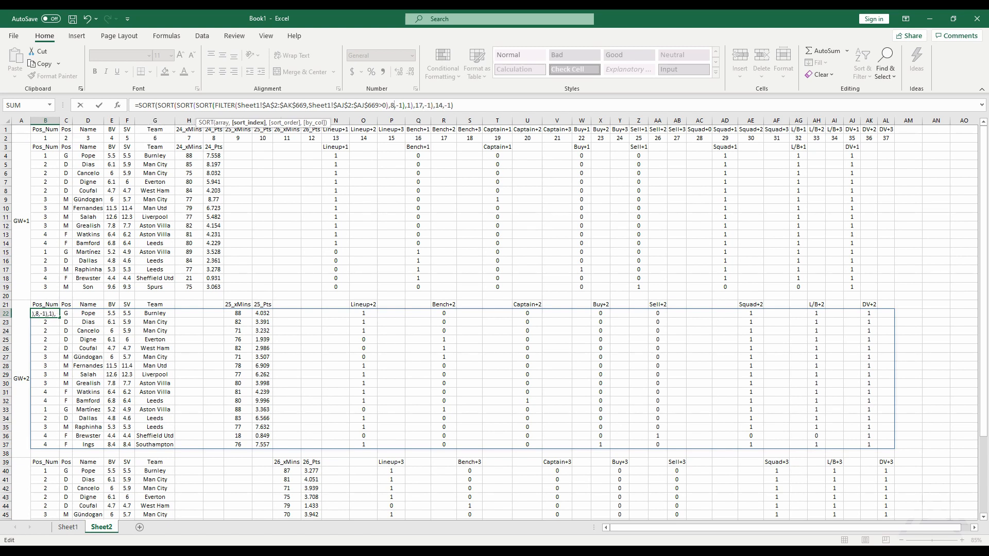
pyautogui.press('BackSpace')
pyautogui.write('10')
pyautogui.press('Return')
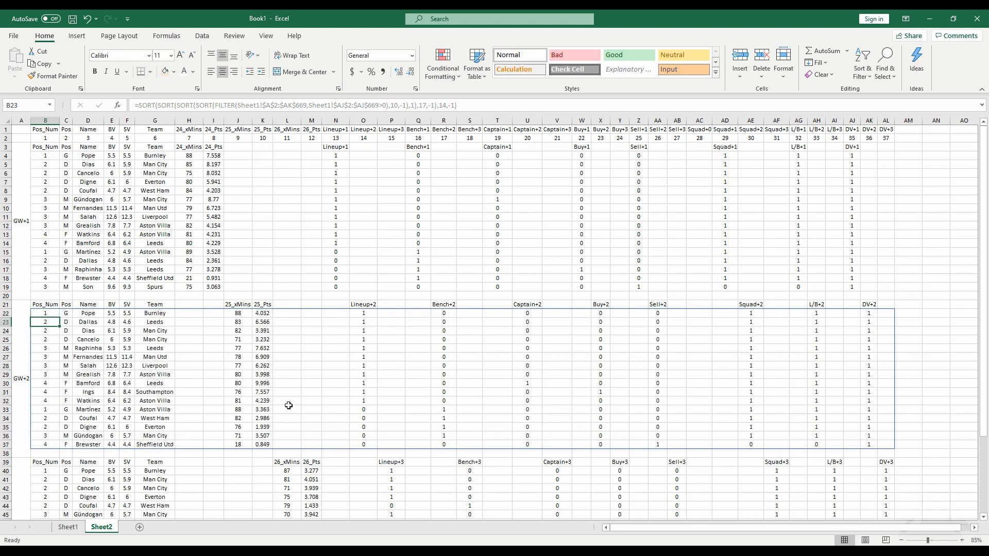
# - Edit the GW+3 SORT formula in B40 to use column index 15 for lineup, 18 for bench and 12 for points
pyautogui.click(46, 470)
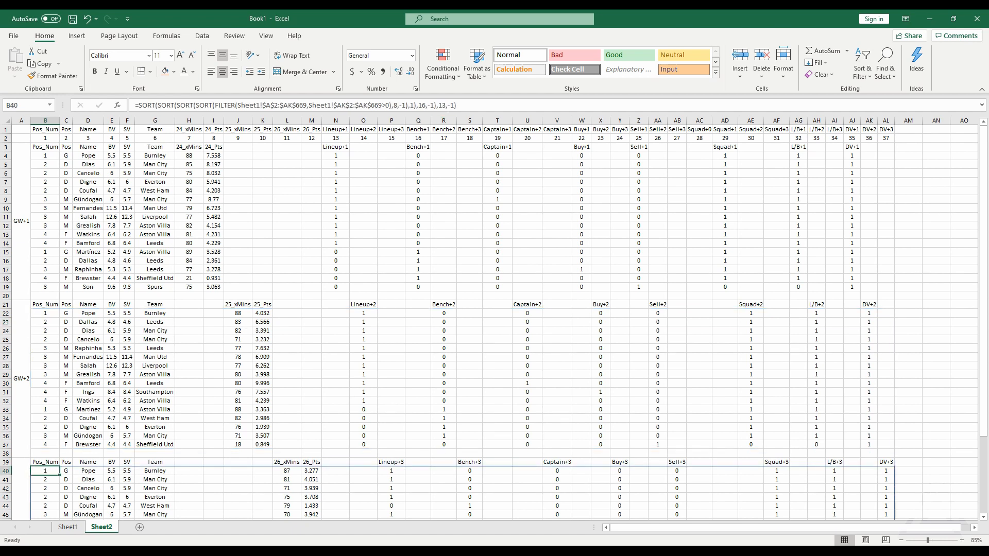
pyautogui.click(441, 105)
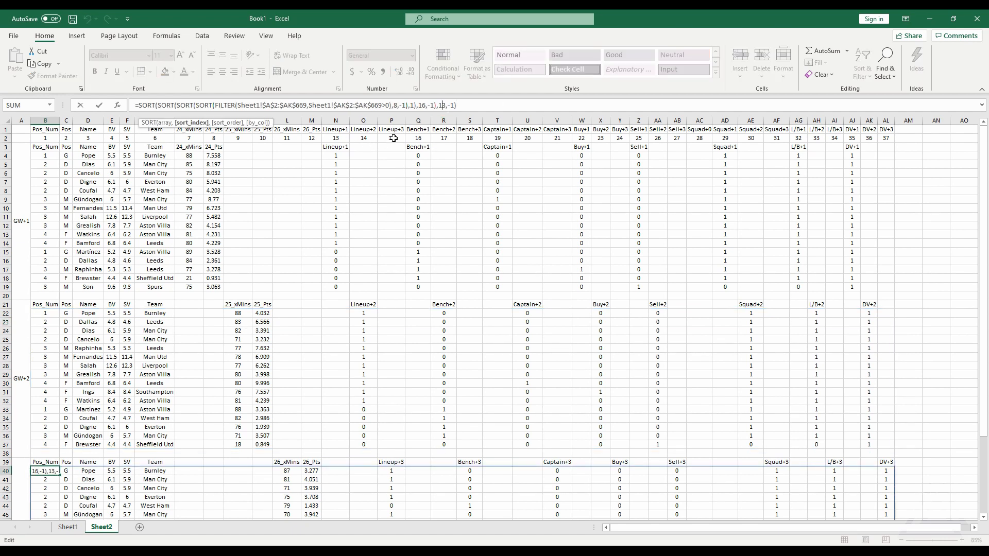
pyautogui.press('Delete')
pyautogui.write('5')
pyautogui.click(425, 105)
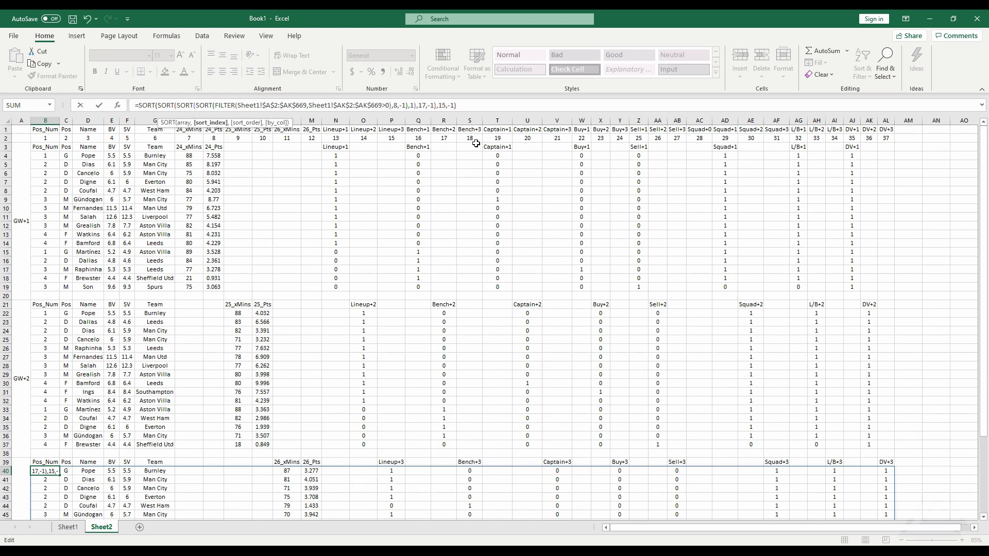
pyautogui.press('BackSpace')
pyautogui.write('8')
pyautogui.click(396, 105)
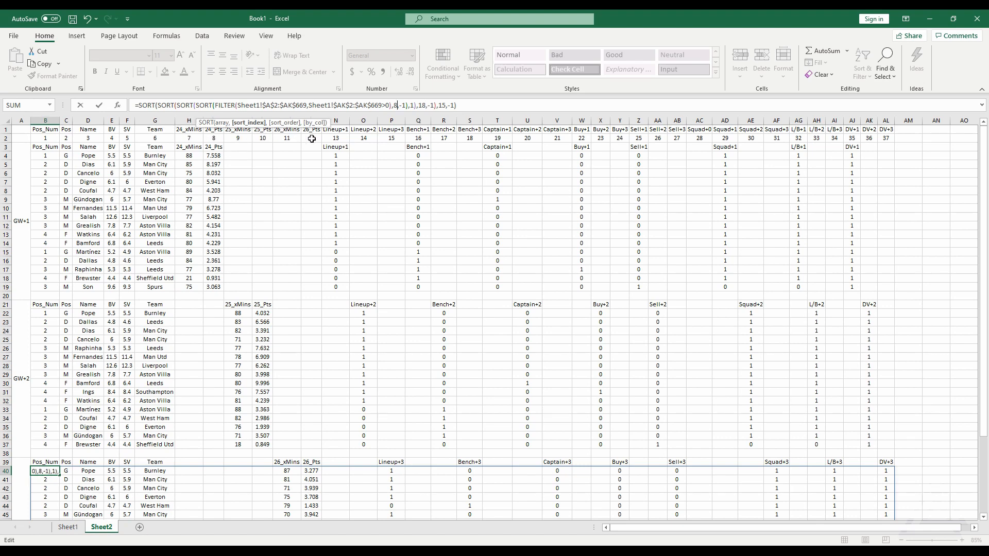
pyautogui.press('BackSpace')
pyautogui.write('12')
pyautogui.press('Return')
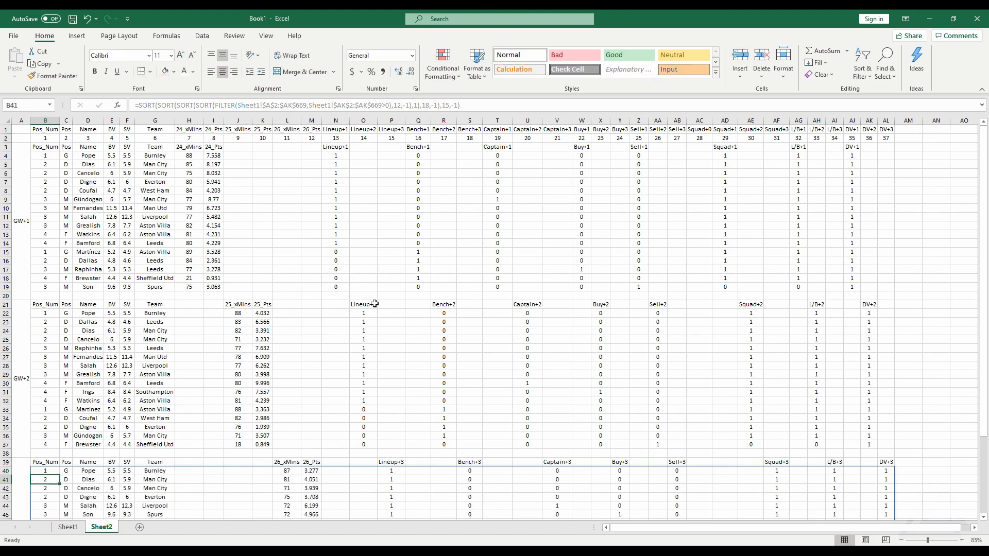
# - Examine the re-sorted GW+2 table for the player sold, the player bought and the benched players
pyautogui.scroll(-3, 406, 400)
pyautogui.scroll(3, 397, 386)
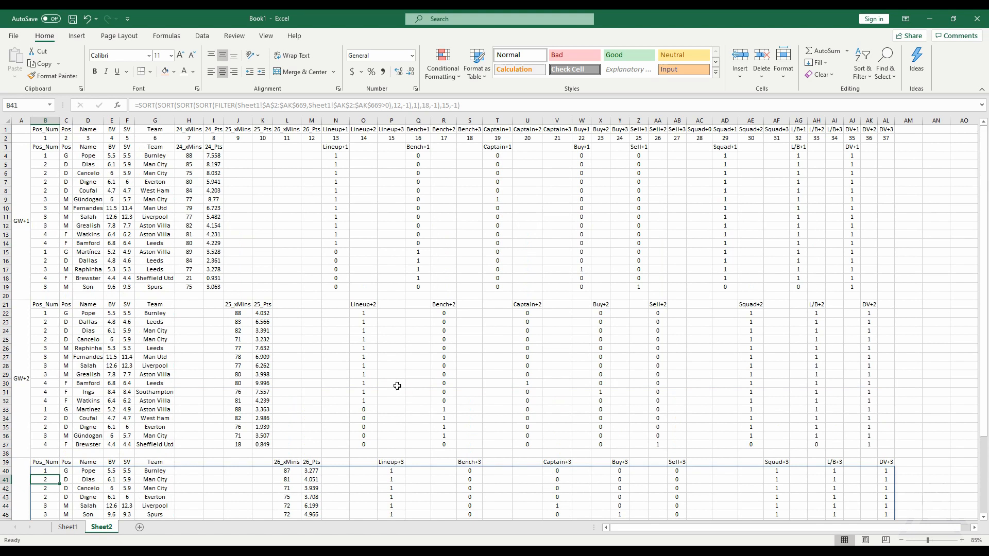
pyautogui.click(161, 453)
pyautogui.moveTo(649, 446); pyautogui.dragTo(87, 445)
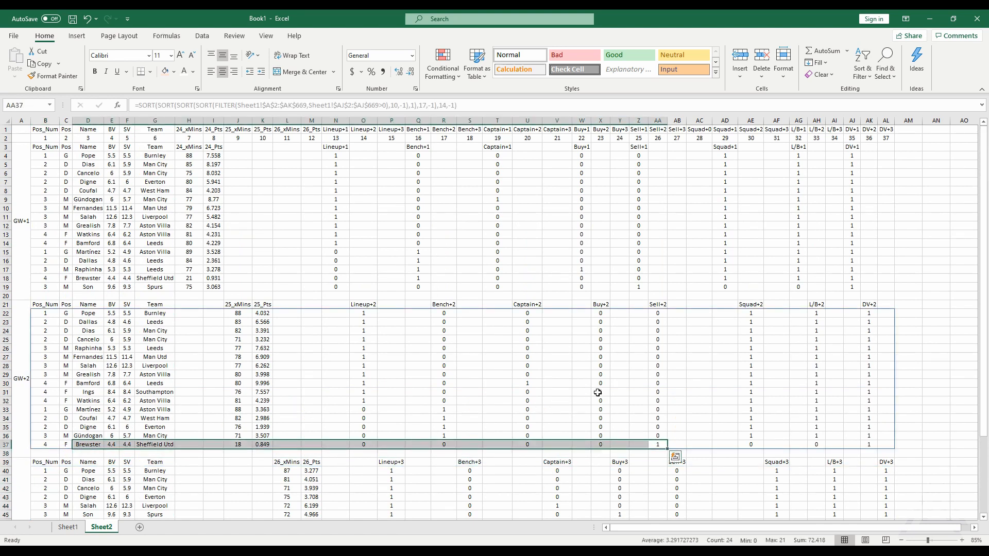
pyautogui.moveTo(598, 392); pyautogui.dragTo(85, 394)
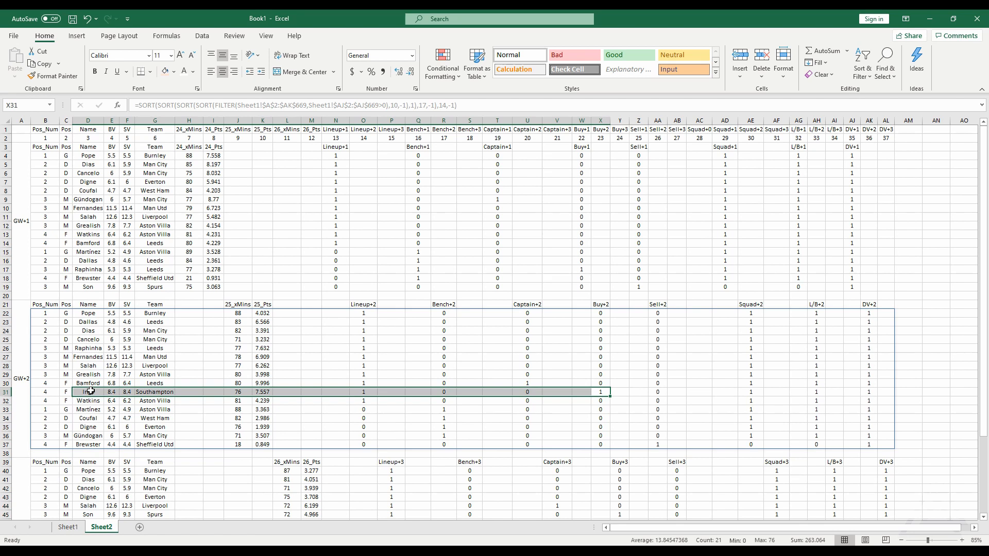
pyautogui.click(93, 435)
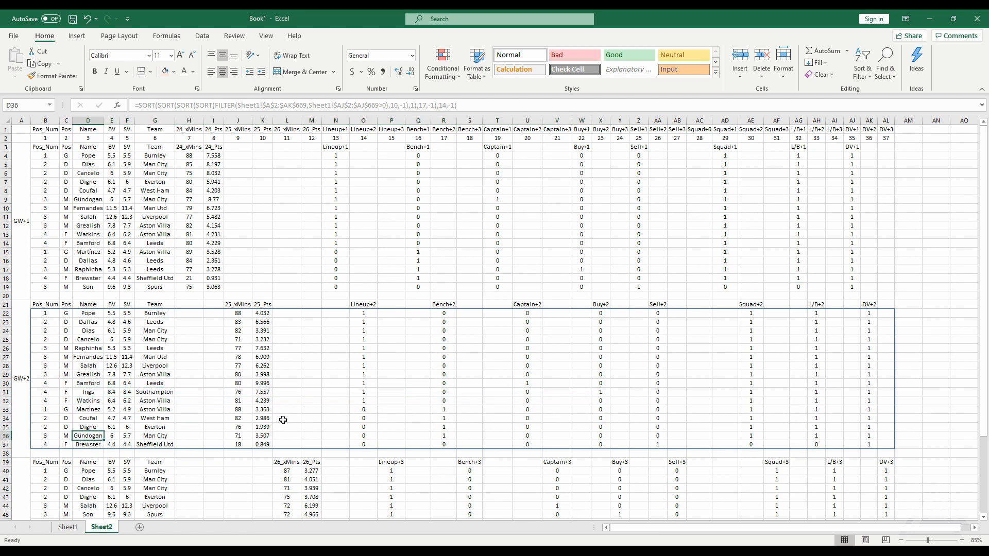
# - Examine the GW+3 table for the players sold and bought, and look back over all three gameweek tables
pyautogui.scroll(-7, 456, 449)
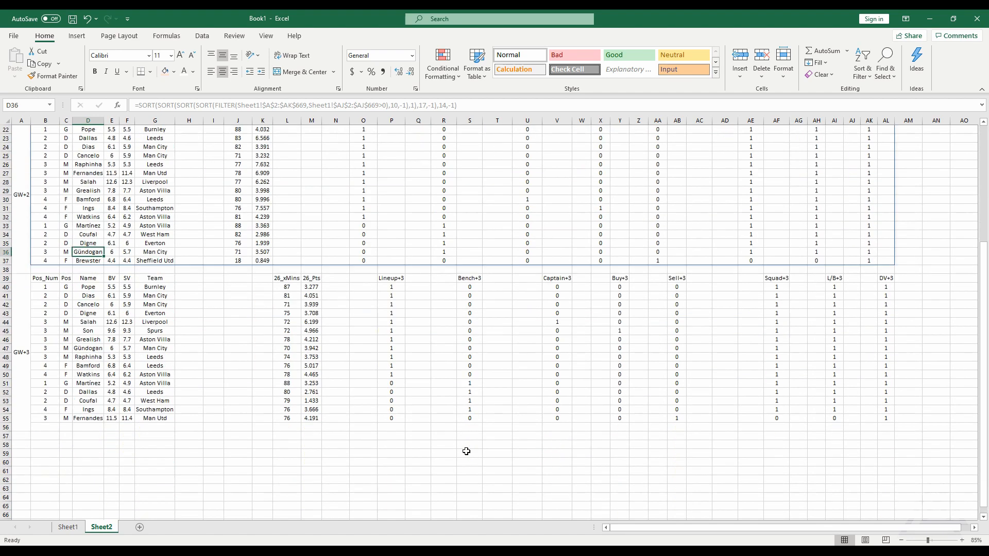
pyautogui.scroll(-1, 466, 452)
pyautogui.click(418, 444)
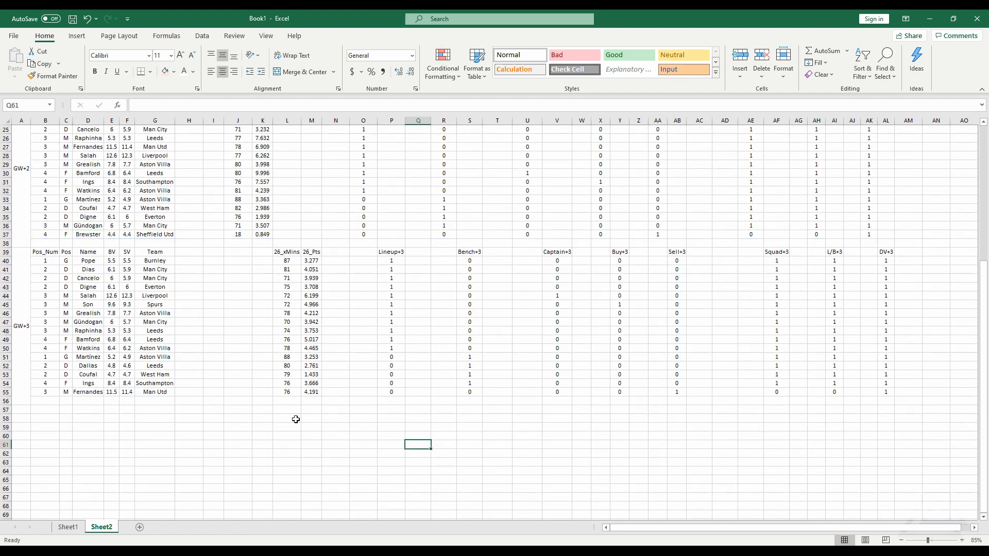
pyautogui.moveTo(96, 392); pyautogui.dragTo(470, 392)
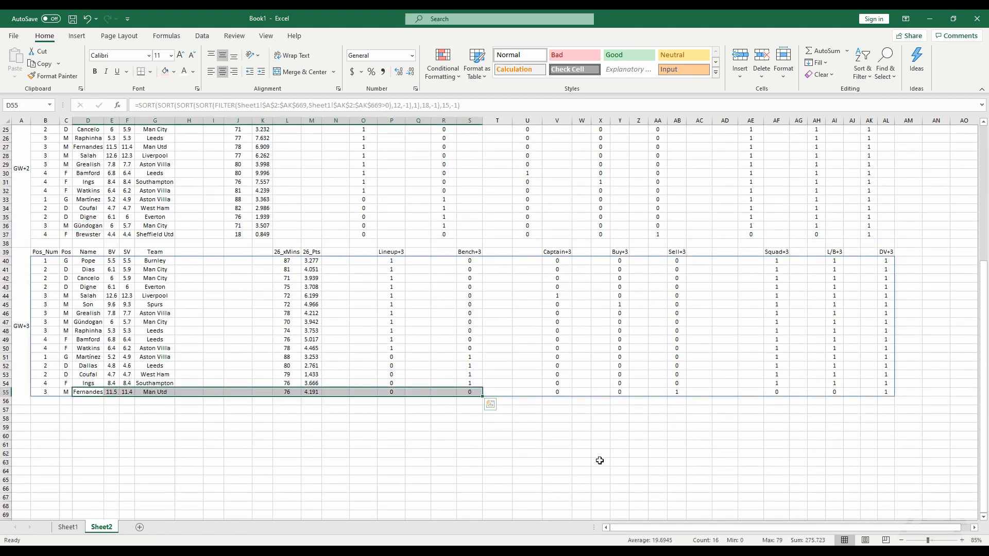
pyautogui.moveTo(620, 307); pyautogui.dragTo(95, 311)
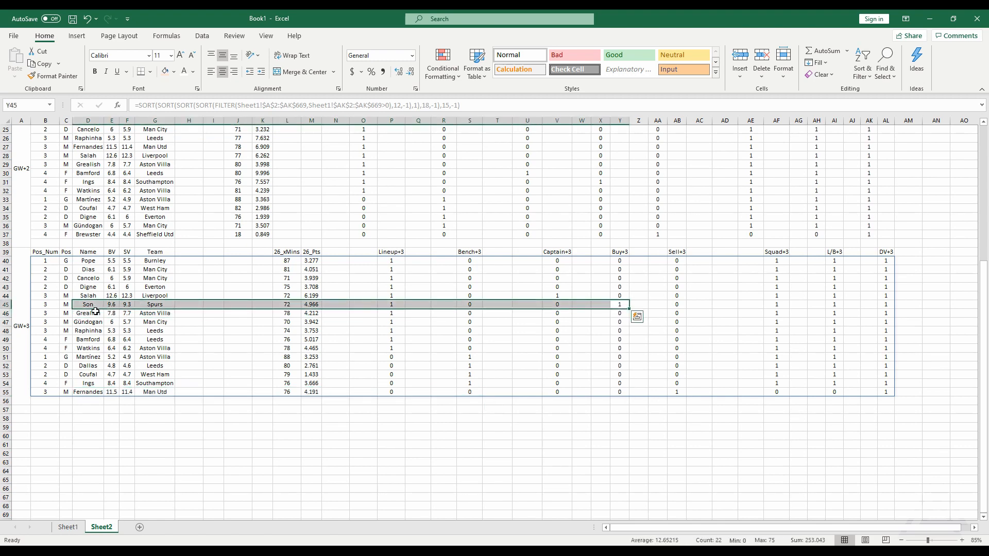
pyautogui.scroll(5, 469, 451)
pyautogui.click(600, 374)
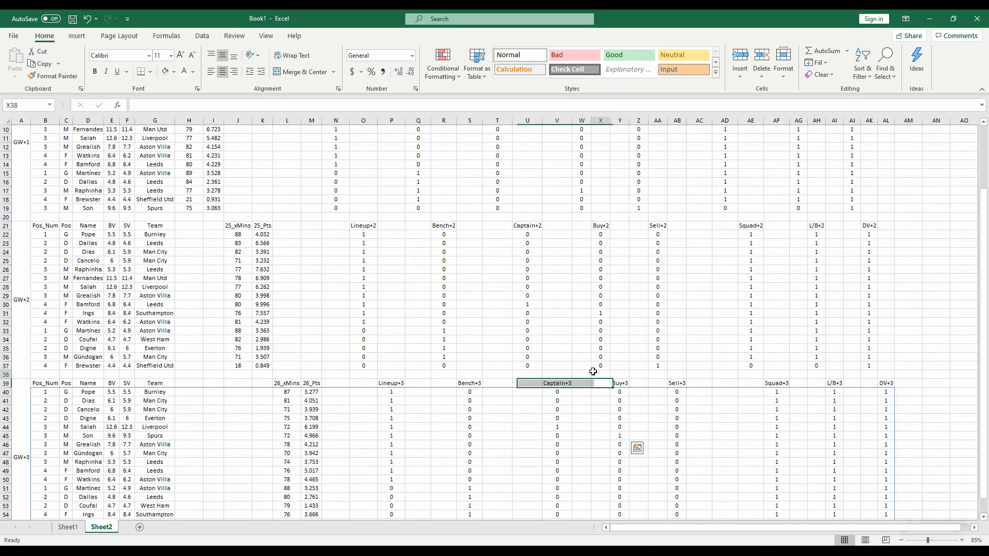
pyautogui.scroll(2, 907, 355)
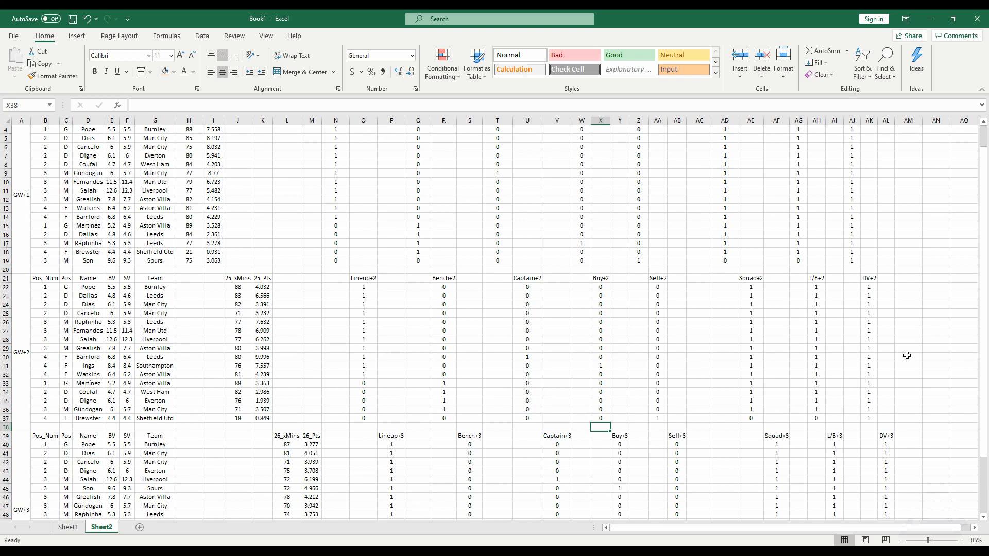
pyautogui.scroll(1, 907, 355)
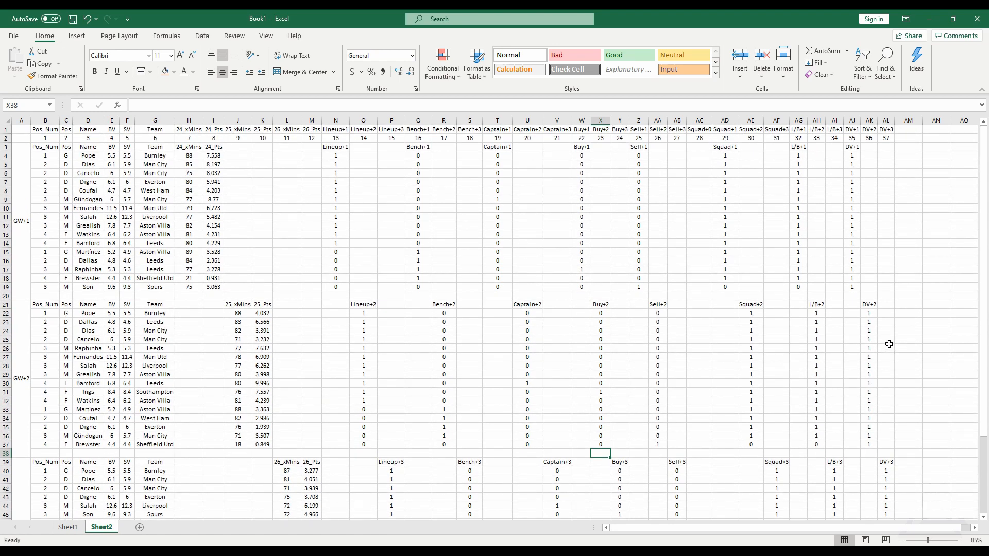
# - Hide the full header row and the column index row, rows 1 and 2, above the GW+1 table
pyautogui.moveTo(7, 129); pyautogui.dragTo(7, 138)
pyautogui.rightClick(7, 139)
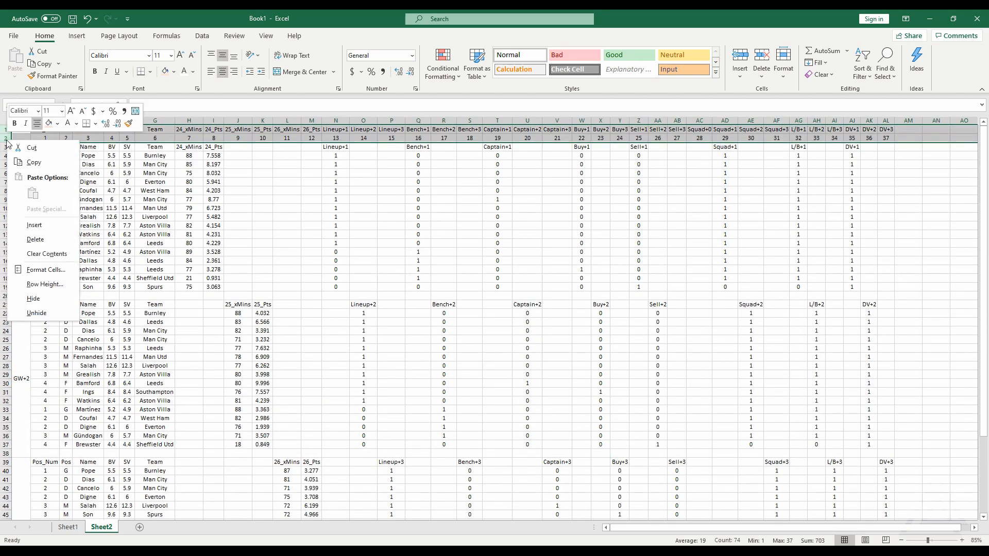
pyautogui.click(33, 298)
pyautogui.click(931, 218)
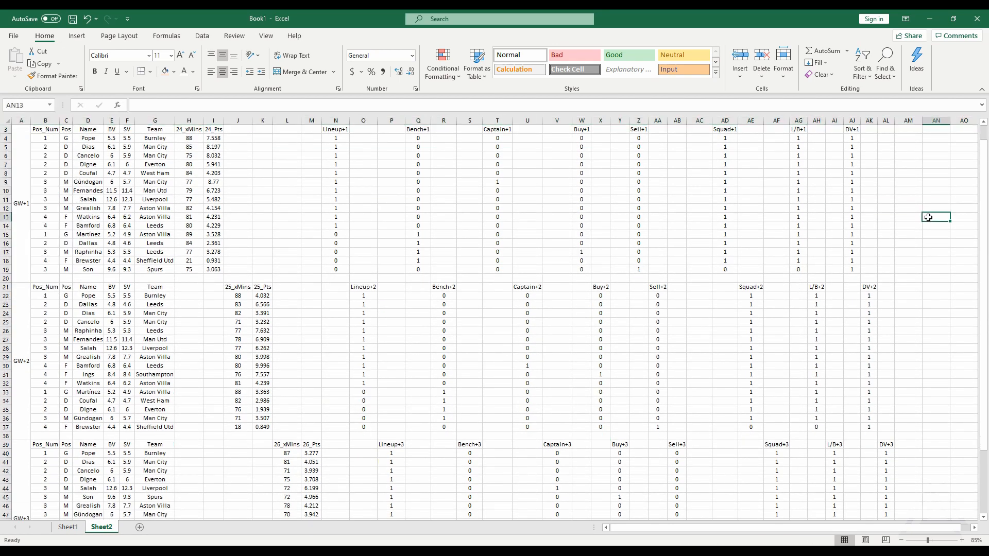
# - Look over the three gameweek tables, return to Sheet1 and examine the constraint, transfer count and objective summary beside the first player rows
pyautogui.scroll(-6, 426, 358)
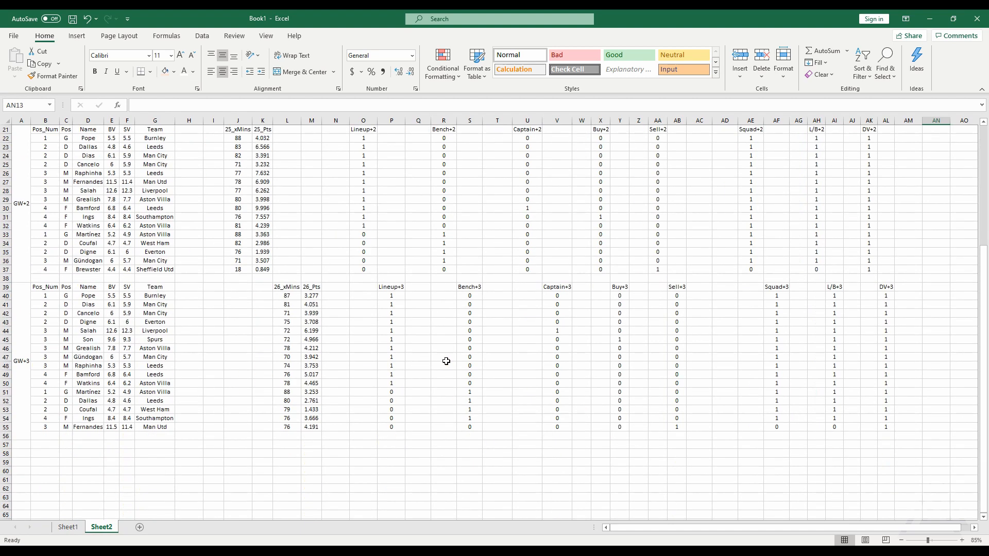
pyautogui.scroll(6, 446, 361)
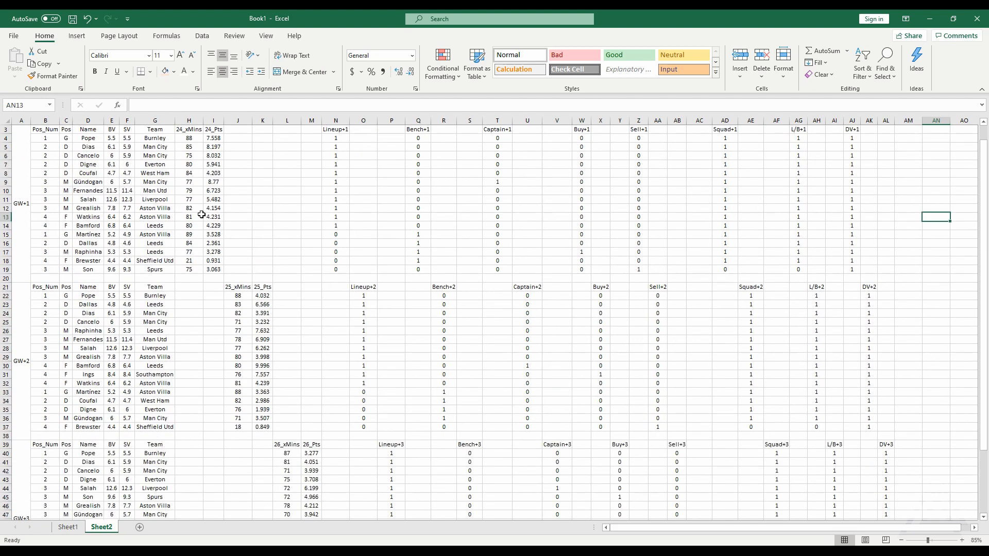
pyautogui.scroll(-3, 236, 352)
pyautogui.scroll(3, 240, 352)
pyautogui.click(76, 528)
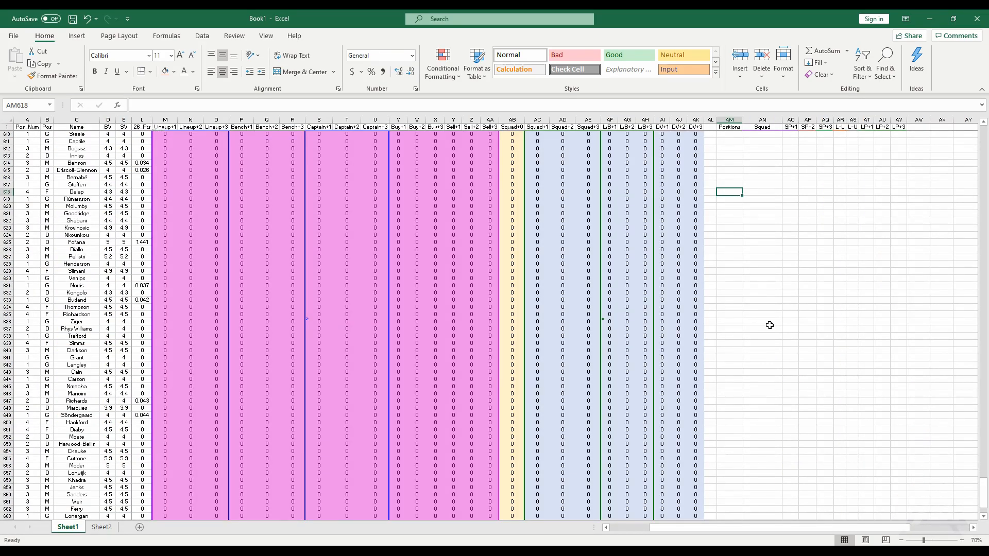
pyautogui.scroll(18, 766, 336)
pyautogui.hscroll(-3, 765, 336)
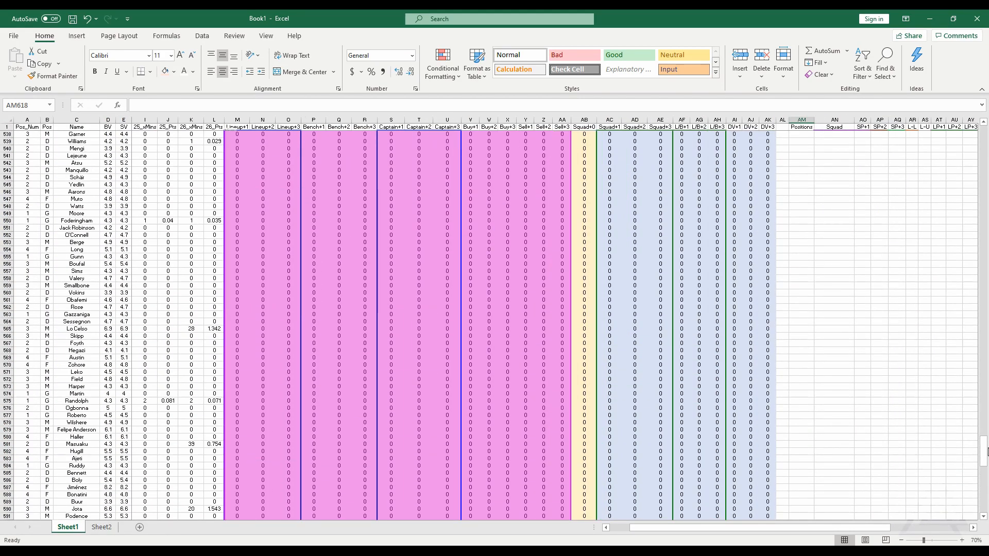
pyautogui.moveTo(986, 451); pyautogui.dragTo(986, 140)
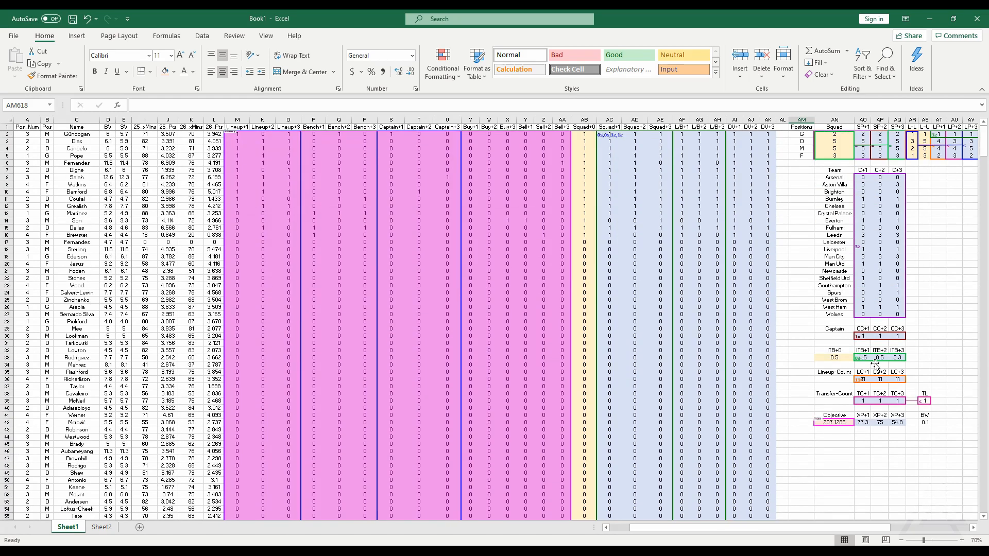
pyautogui.hscroll(4, 875, 365)
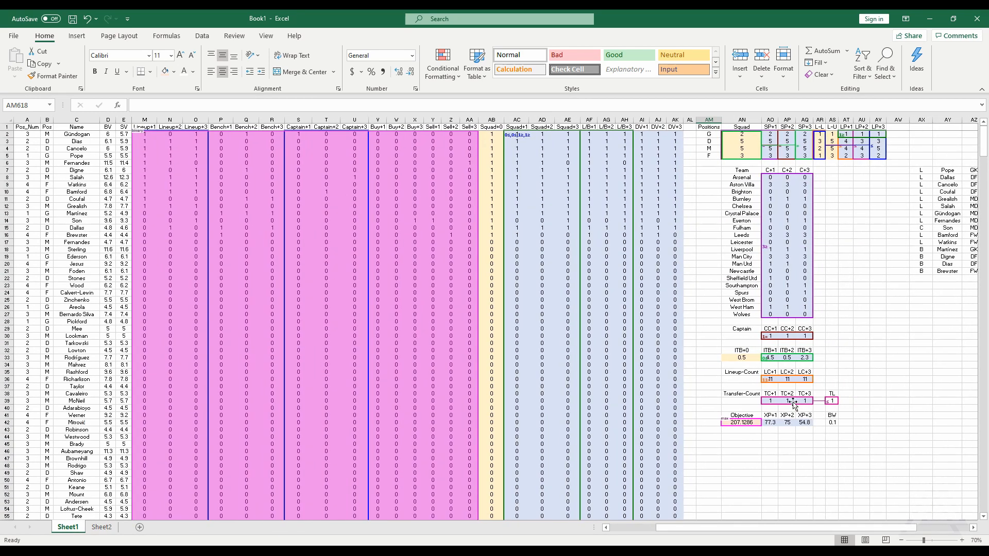
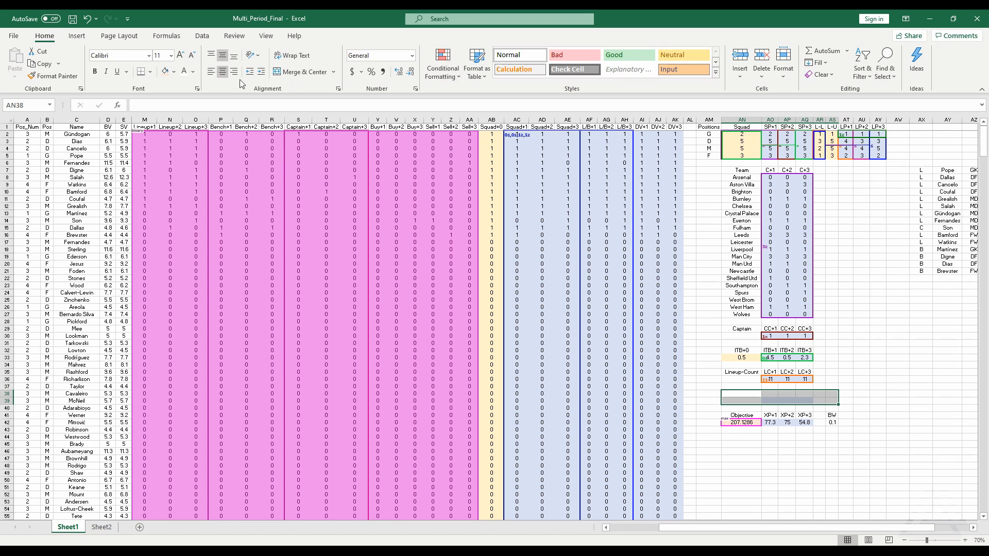
# - Move the objective block, with its XP and BW headers and values, up three rows to start at AN38
pyautogui.click(174, 71)
pyautogui.click(203, 185)
pyautogui.click(846, 357)
pyautogui.scroll(-3, 746, 345)
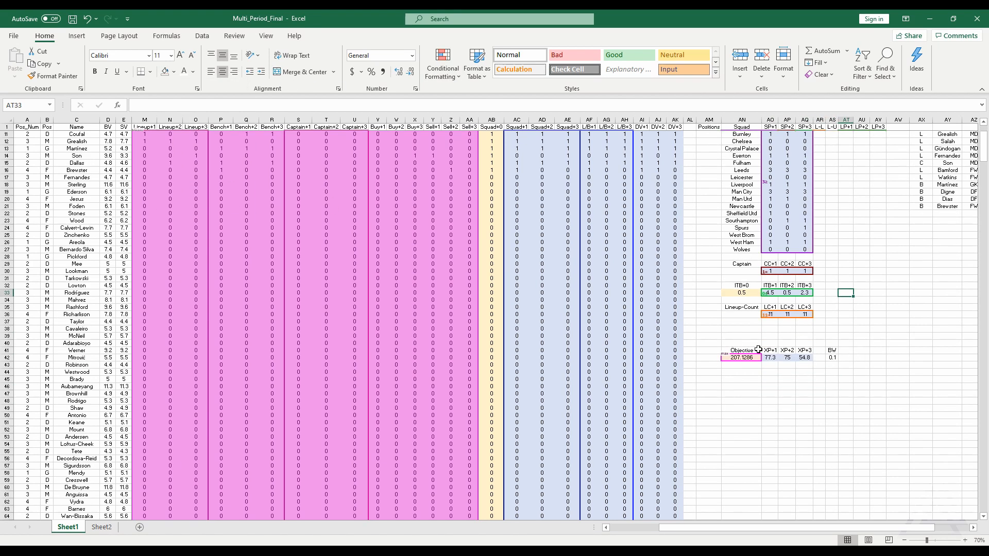
pyautogui.moveTo(833, 356); pyautogui.dragTo(742, 352)
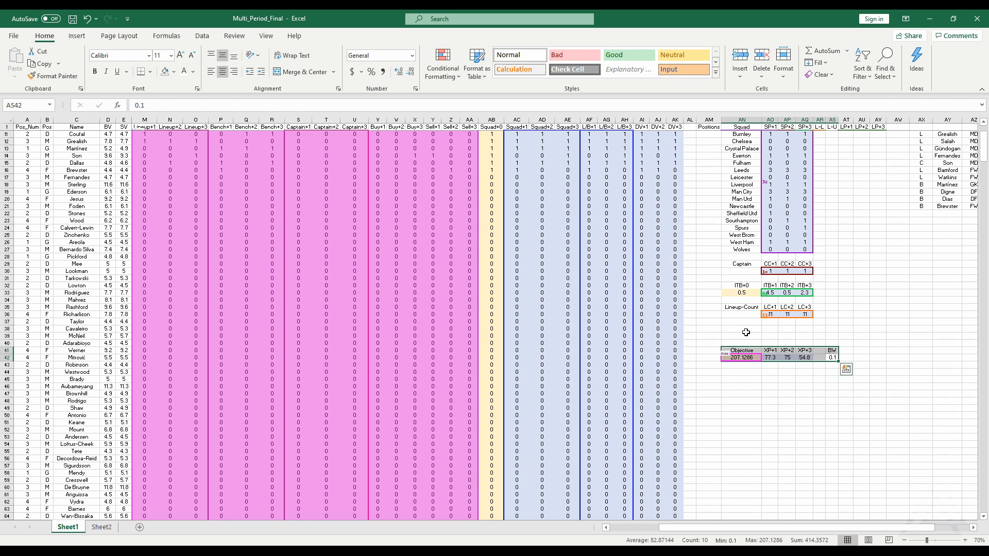
pyautogui.hotkey('ctrl', 'x')
pyautogui.click(746, 330)
pyautogui.hotkey('ctrl', 'v')
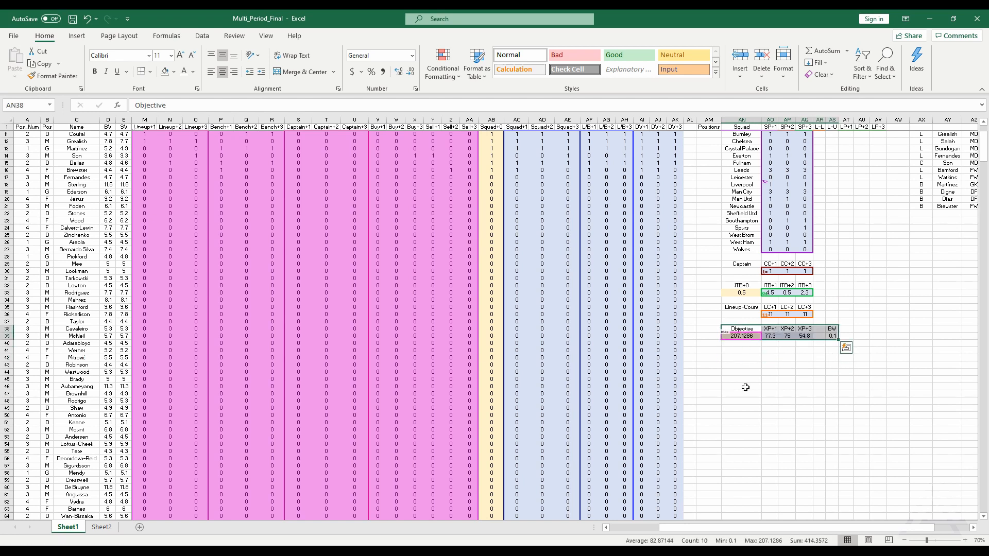
pyautogui.click(745, 387)
pyautogui.click(742, 351)
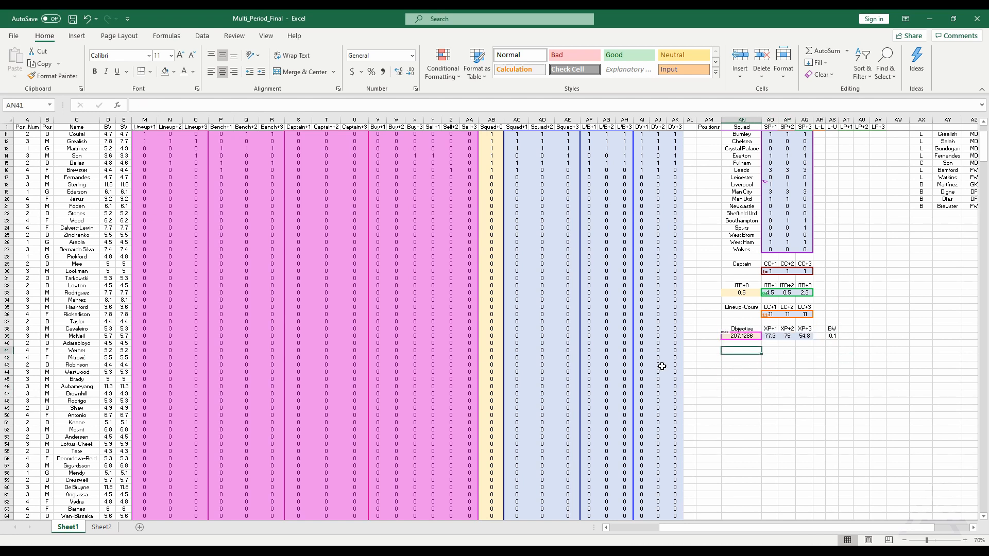
# - Save a copy of the workbook as Multi_Period_Final_Transfer_Hit in the FPL_Excel folder
pyautogui.click(23, 40)
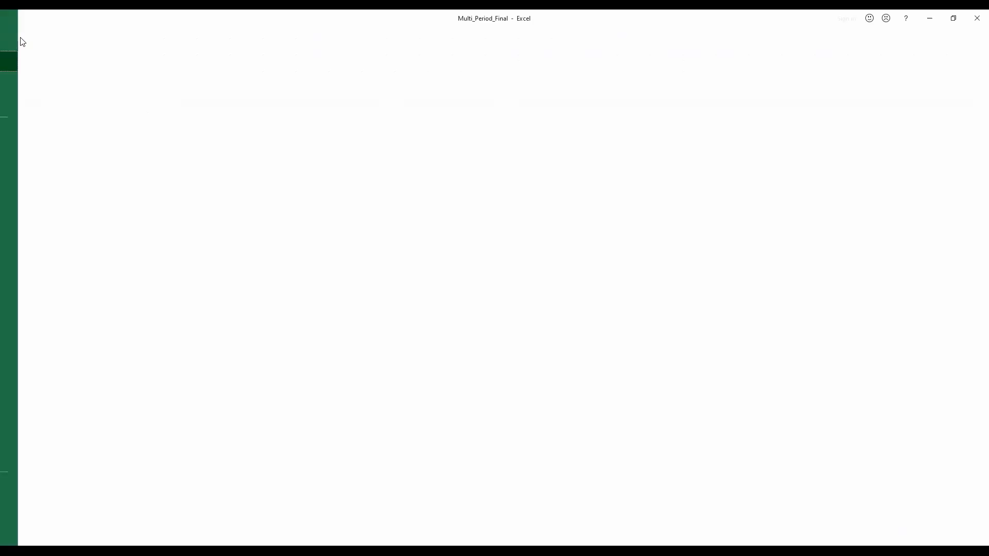
pyautogui.click(44, 172)
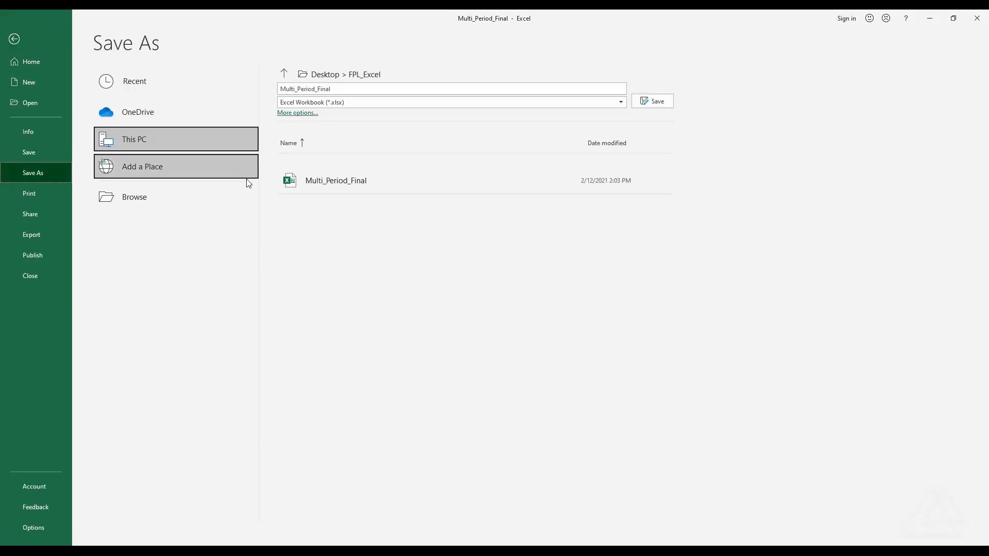
pyautogui.click(350, 91)
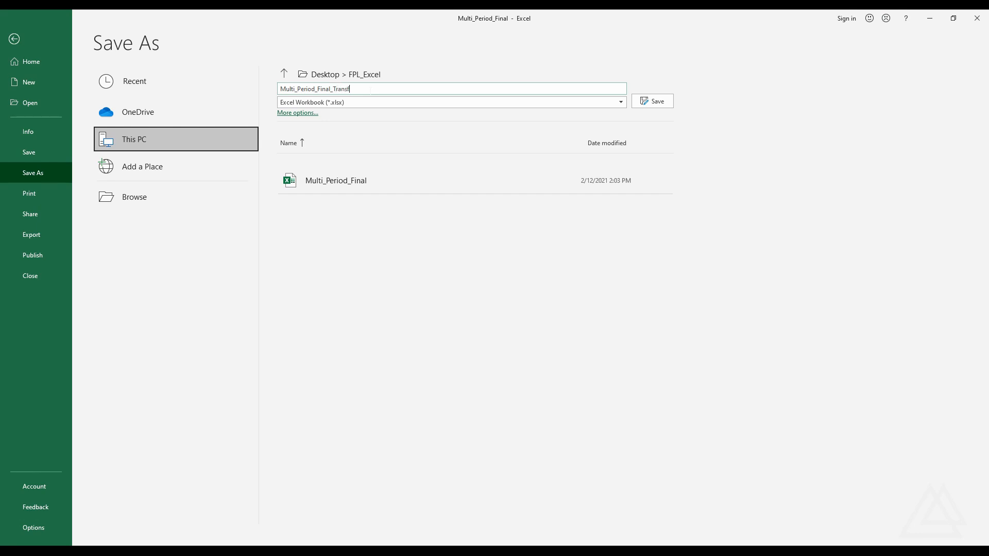
pyautogui.write('_Transfer_Hit')
pyautogui.press('Return')
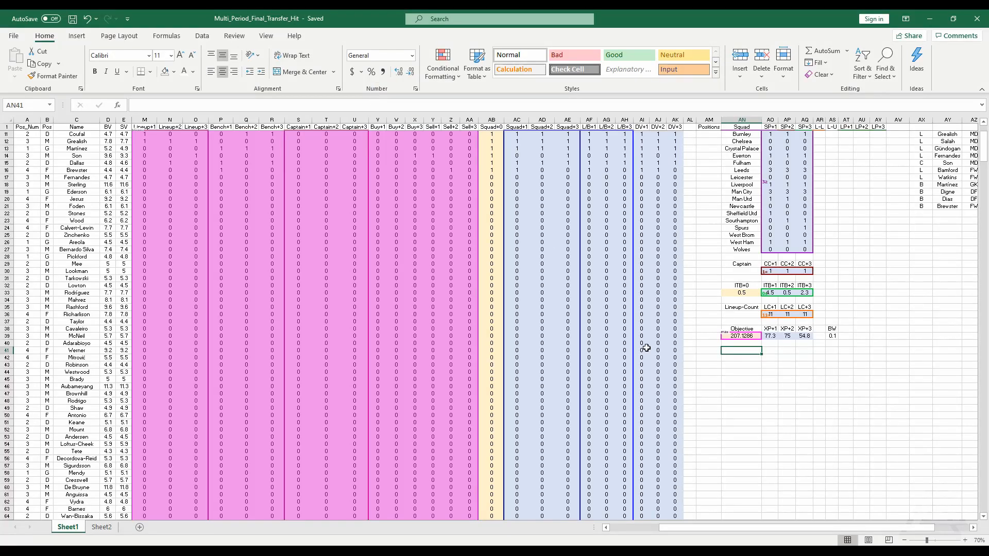
# - Add the headers A+1, A+2 and A+3 in AO41:AQ41 below the expected points cells
pyautogui.click(768, 350)
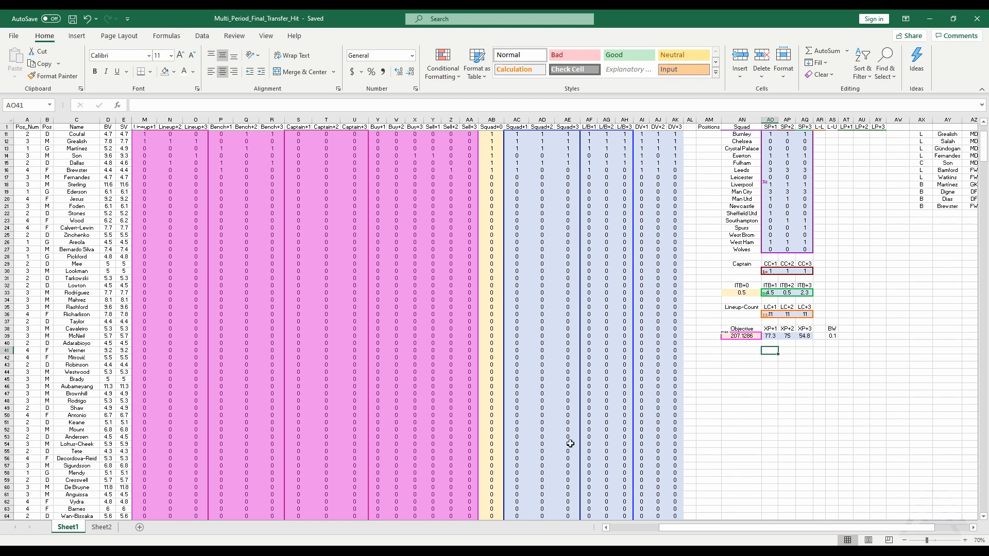
pyautogui.scroll(2, 751, 413)
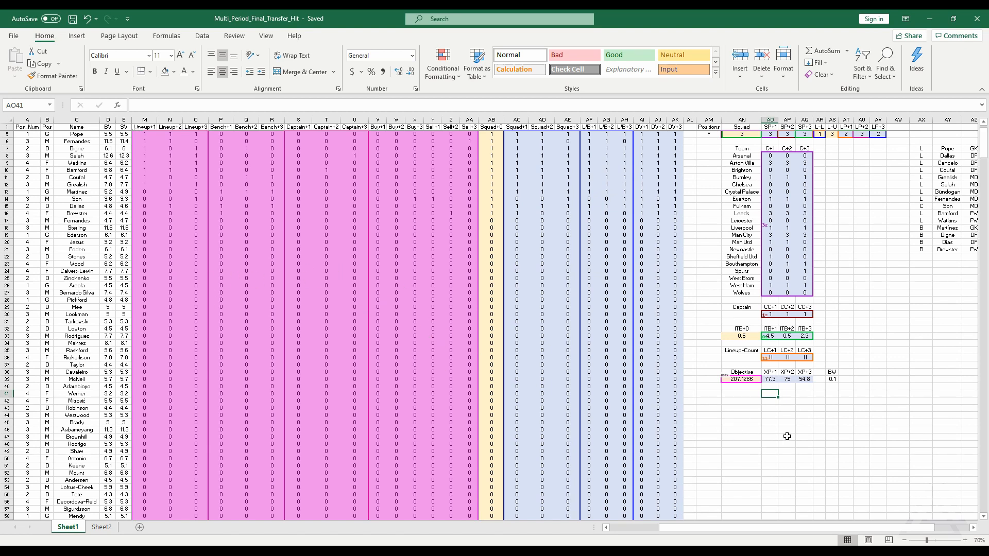
pyautogui.scroll(-2, 788, 435)
pyautogui.write('A')
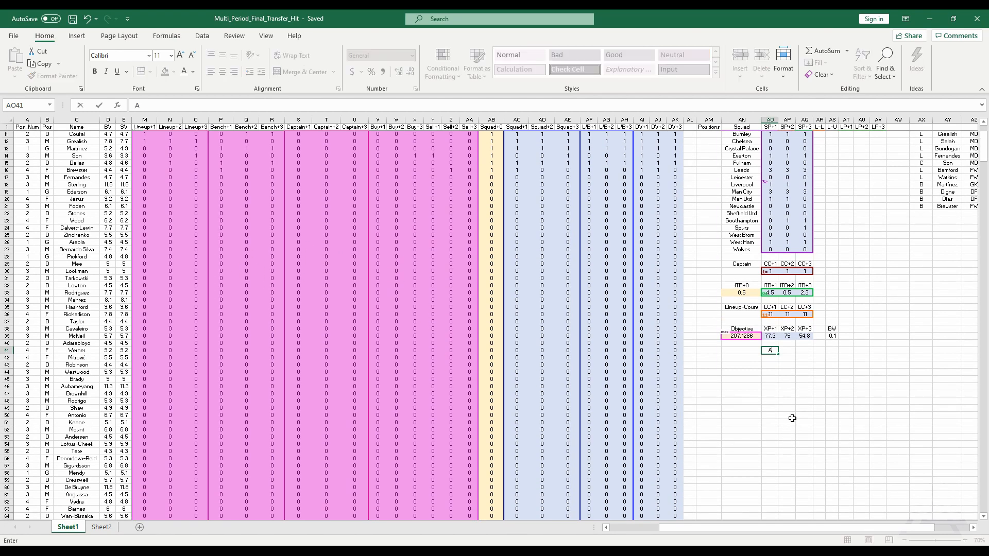
pyautogui.write('+1')
pyautogui.hotkey('ctrl', 'Return')
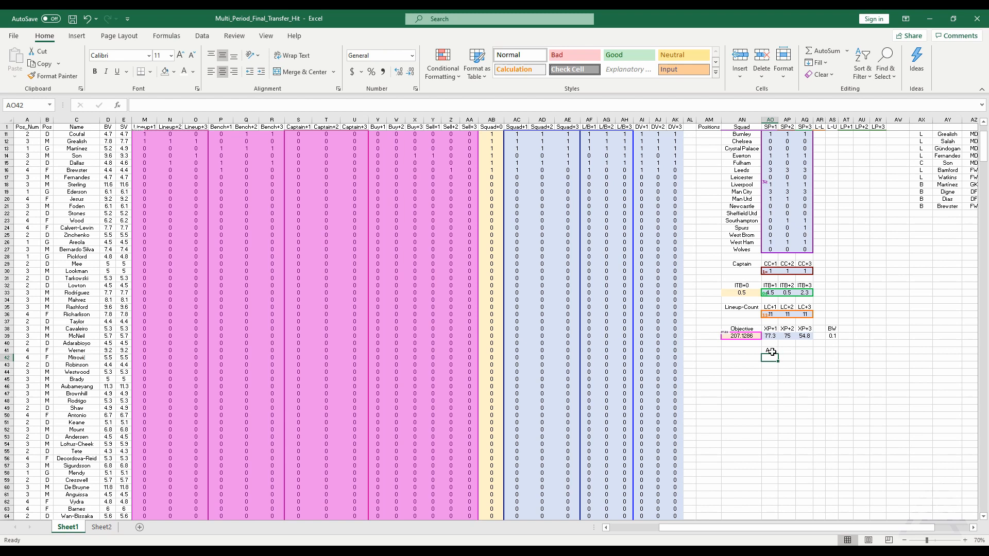
pyautogui.moveTo(779, 355); pyautogui.dragTo(806, 356)
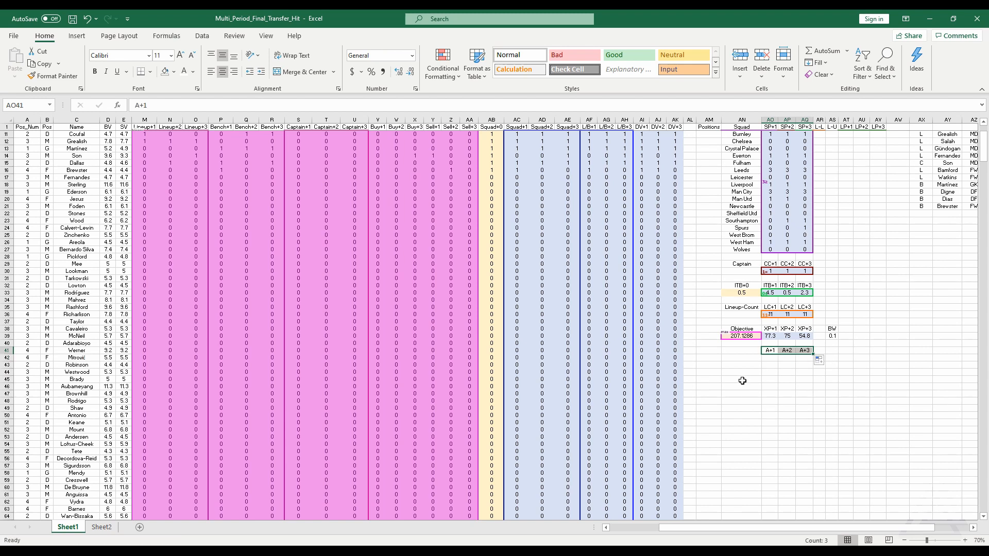
pyautogui.click(746, 370)
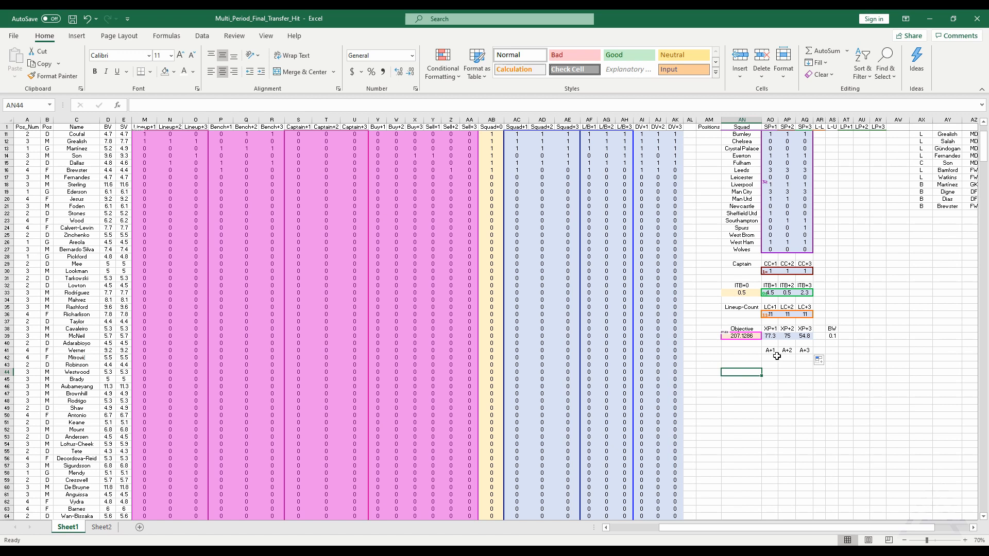
pyautogui.moveTo(768, 351); pyautogui.dragTo(805, 351)
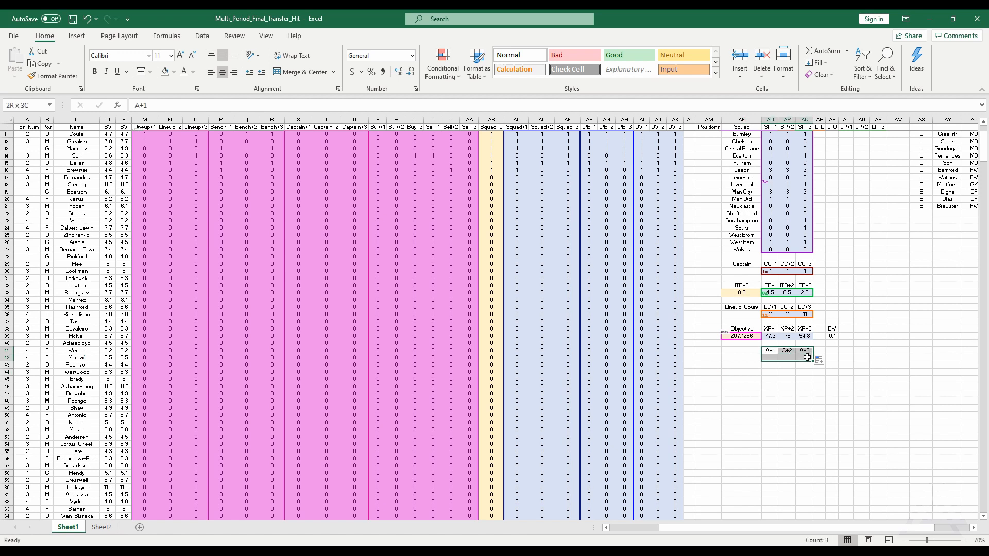
pyautogui.click(787, 386)
# - Add the free transfer headers FT+0 to FT+3 in AN44:AQ44
pyautogui.click(741, 366)
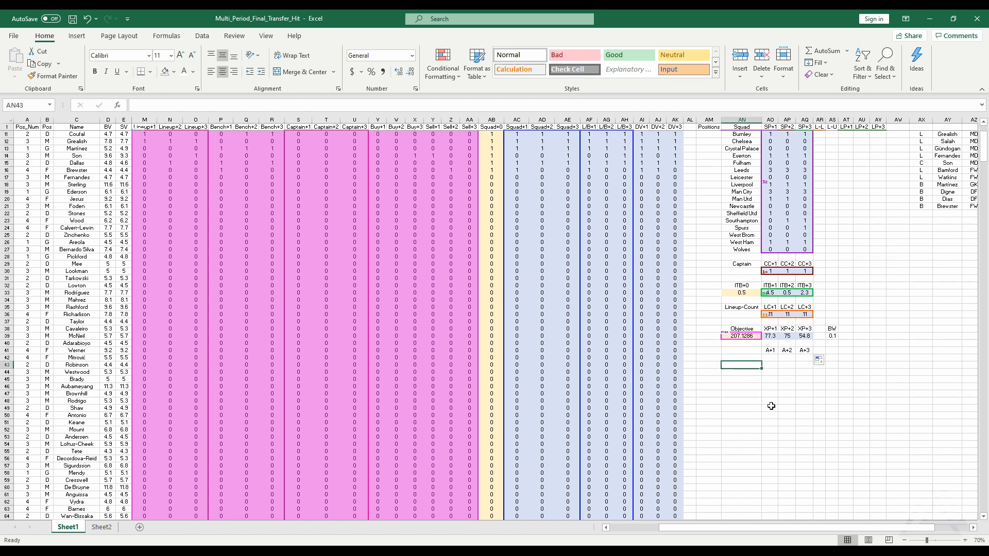
pyautogui.press('Down')
pyautogui.write('FH')
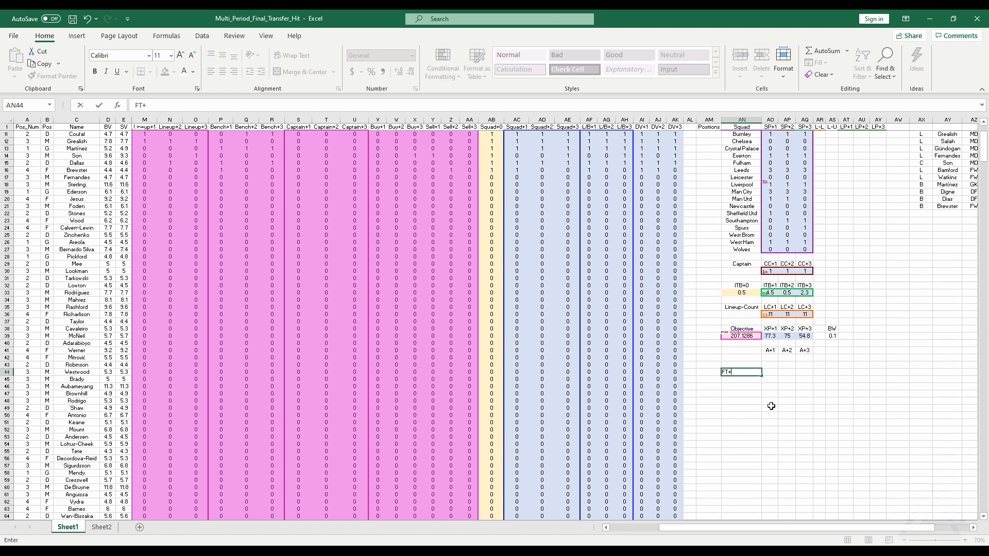
pyautogui.press('Return')
pyautogui.click(744, 372)
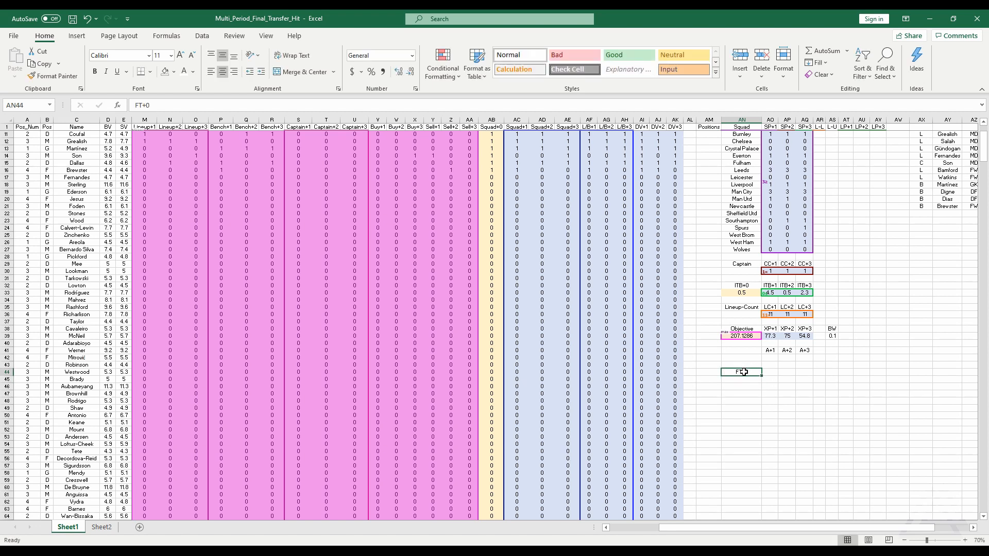
pyautogui.moveTo(762, 376); pyautogui.dragTo(809, 378)
pyautogui.click(776, 408)
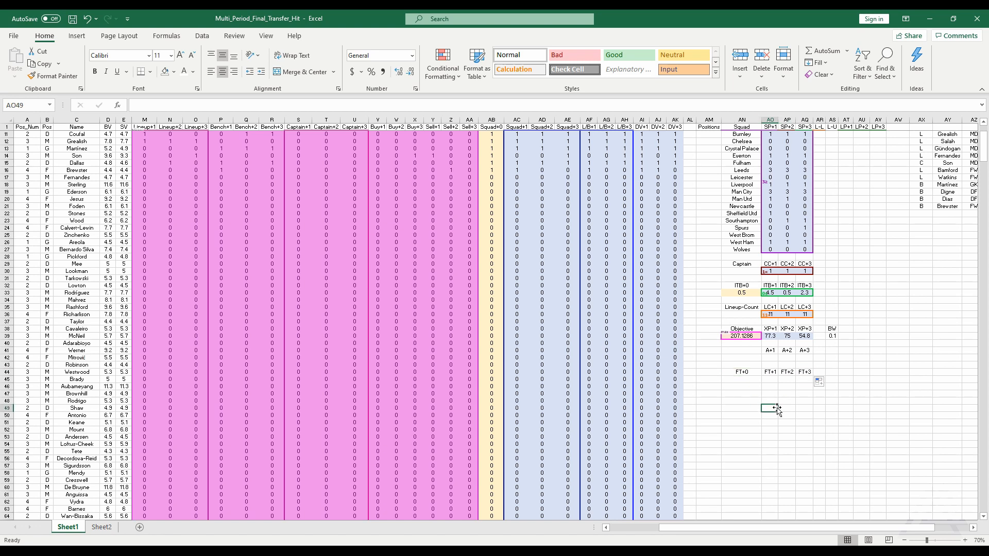
# - Add the transfer count headers TC+1, TC+2 and TC+3 in AO47:AQ47
pyautogui.click(749, 393)
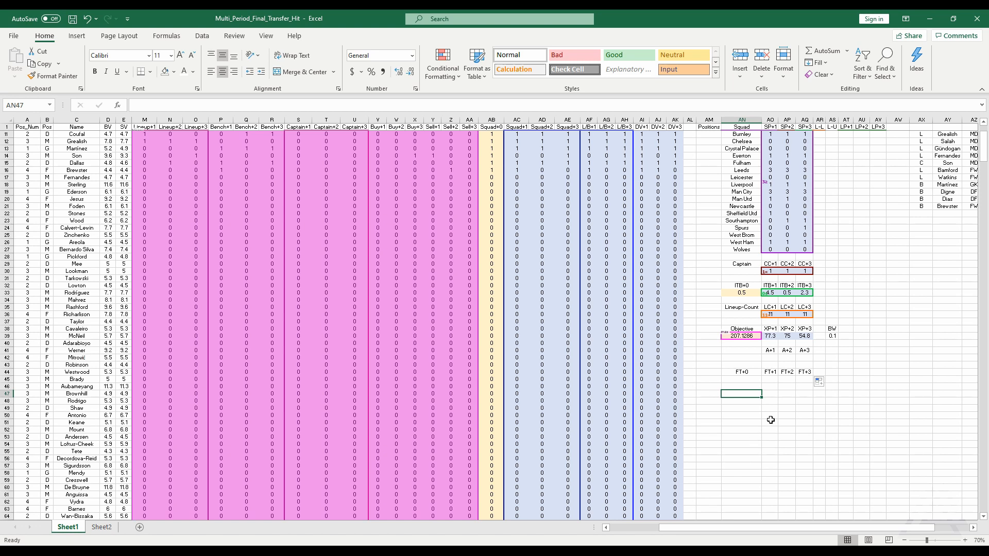
pyautogui.press('Right')
pyautogui.write('TC+1')
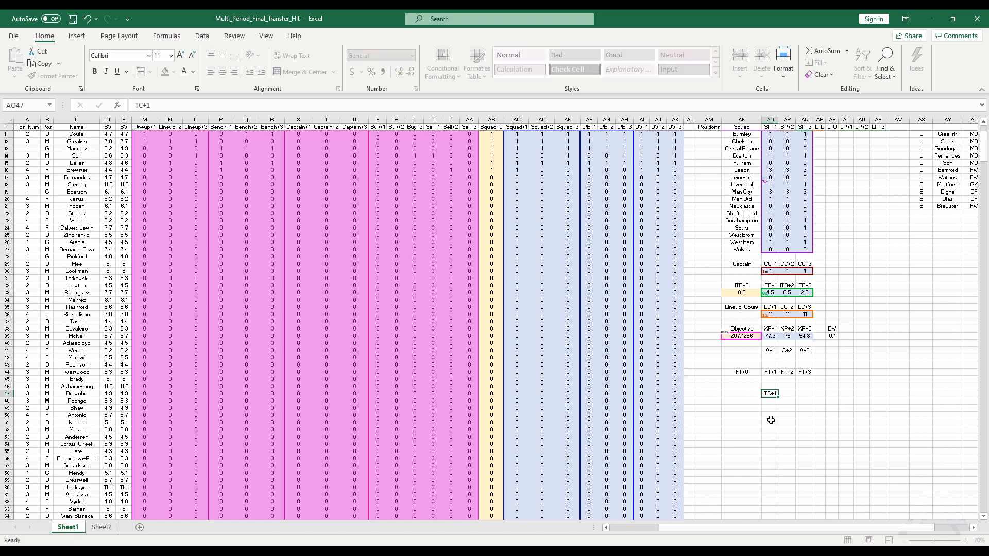
pyautogui.hotkey('ctrl', 'Return')
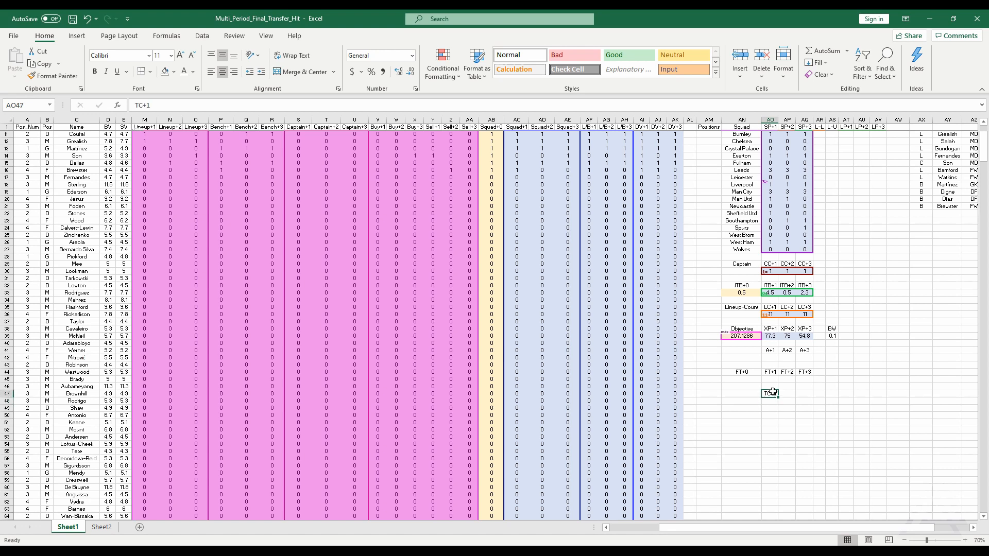
pyautogui.moveTo(777, 397); pyautogui.dragTo(804, 397)
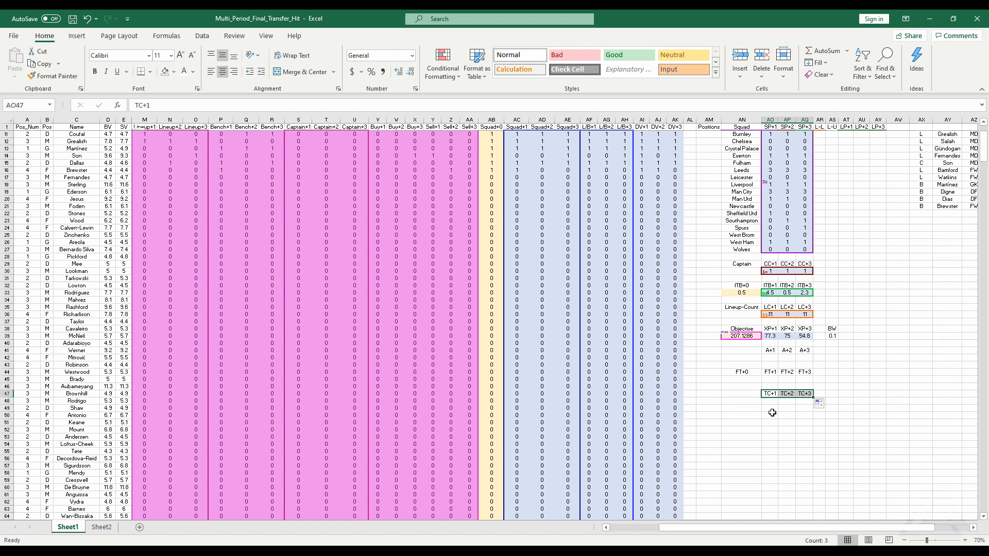
# - Add the difference headers F-T1, F-T2 and F-T3 as plain text in AO50:AQ50
pyautogui.click(772, 412)
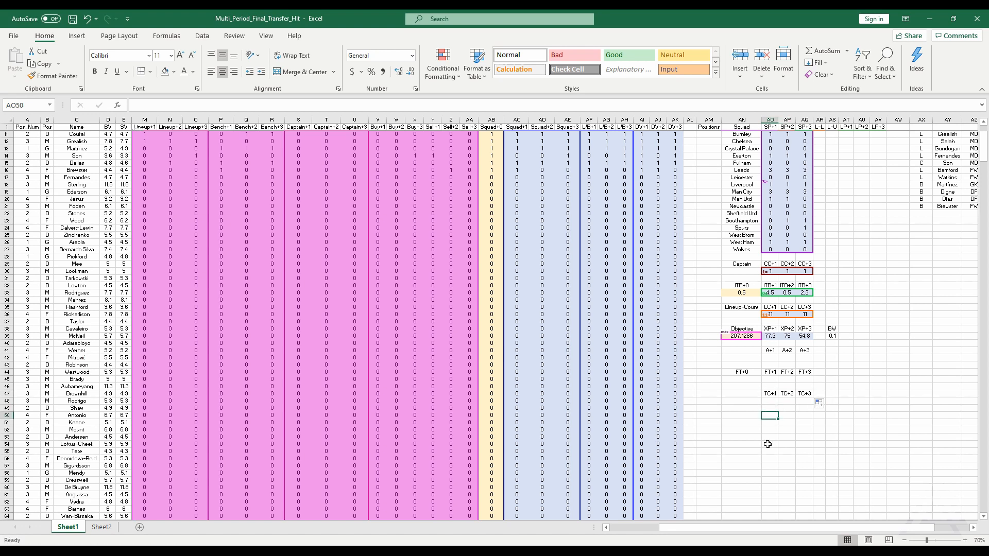
pyautogui.write('=F')
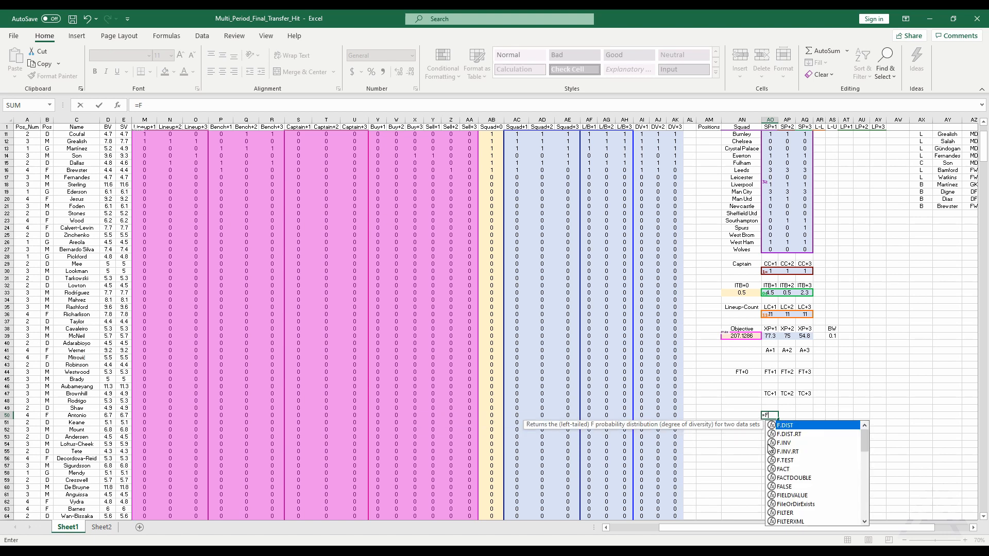
pyautogui.write('-T')
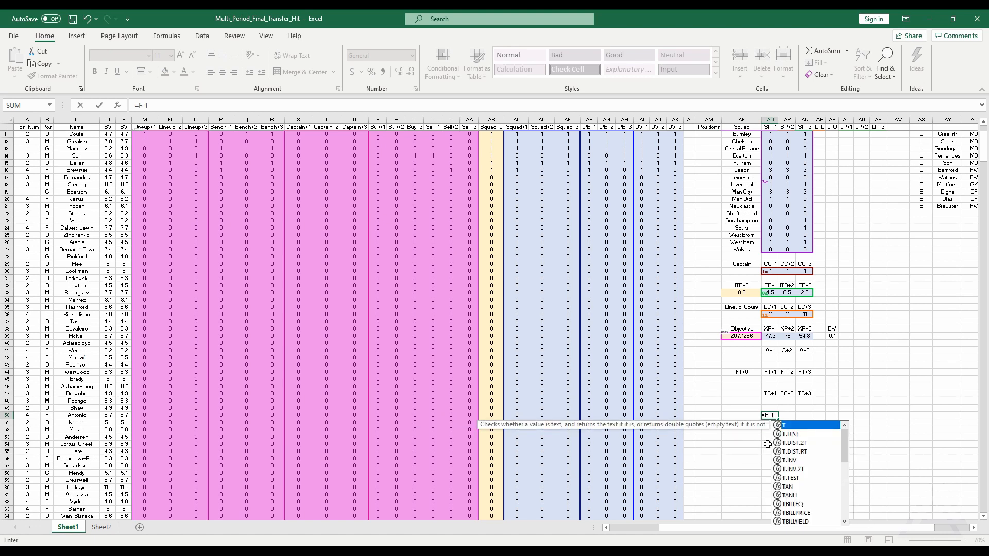
pyautogui.press('Return')
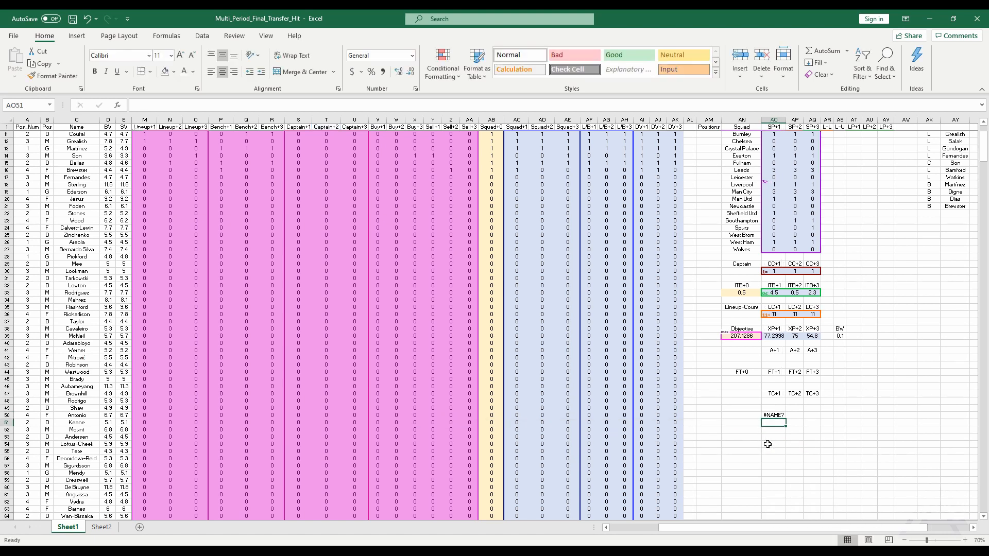
pyautogui.click(774, 415)
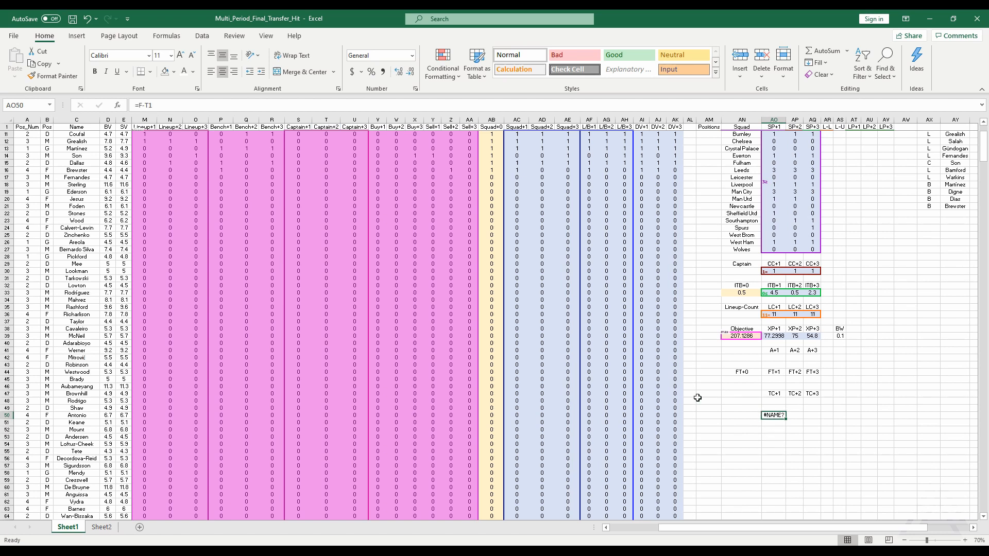
pyautogui.click(137, 105)
pyautogui.press('BackSpace')
pyautogui.press('BackSpace')
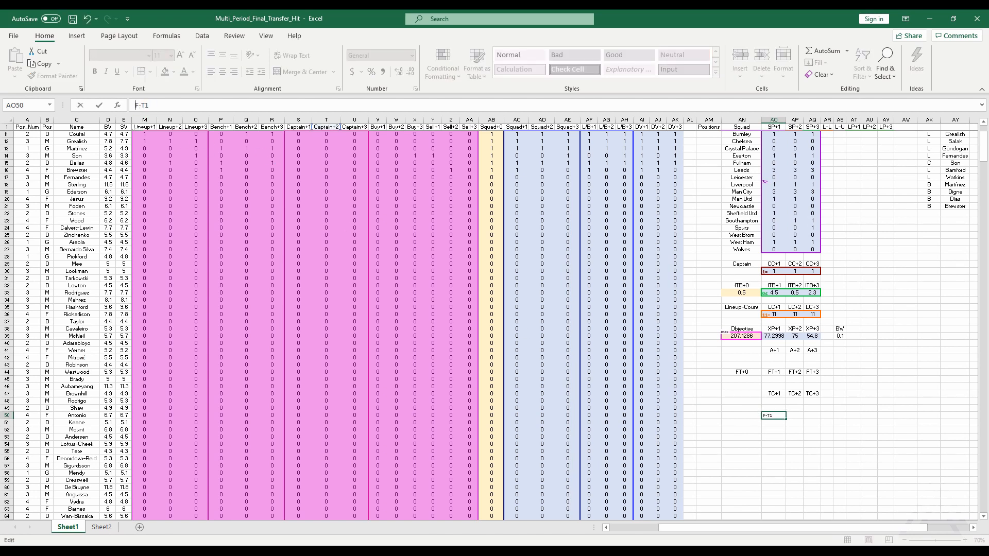
pyautogui.press('Return')
pyautogui.press('Up')
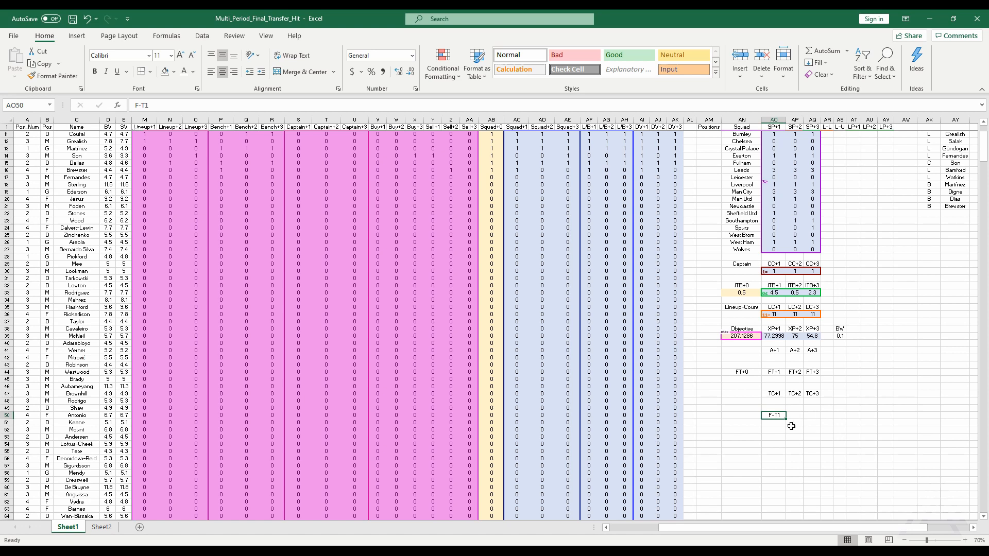
pyautogui.moveTo(786, 420); pyautogui.dragTo(820, 418)
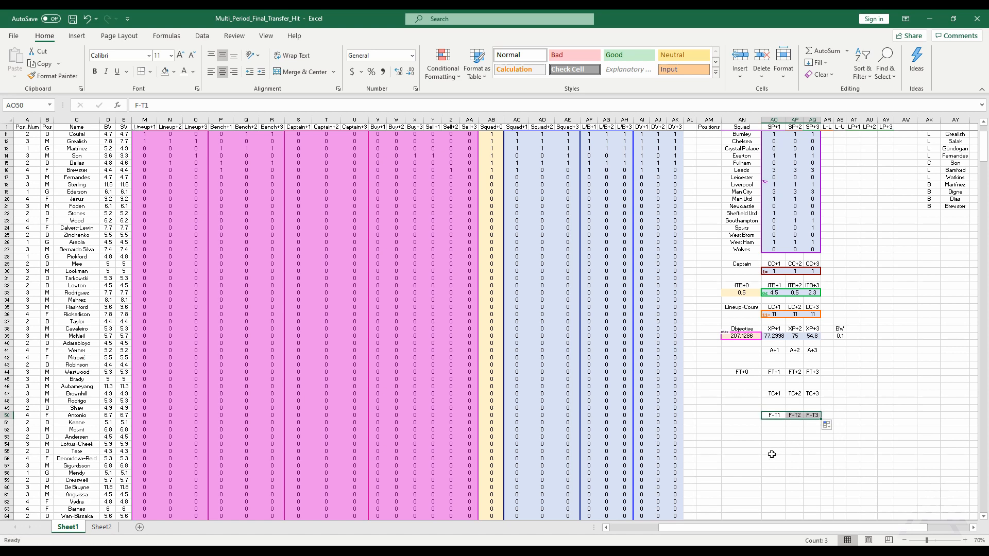
pyautogui.click(771, 454)
# - Enter =AO45-AO48 in AO51 under F-T1 and fill the formula across to AQ51
pyautogui.click(770, 424)
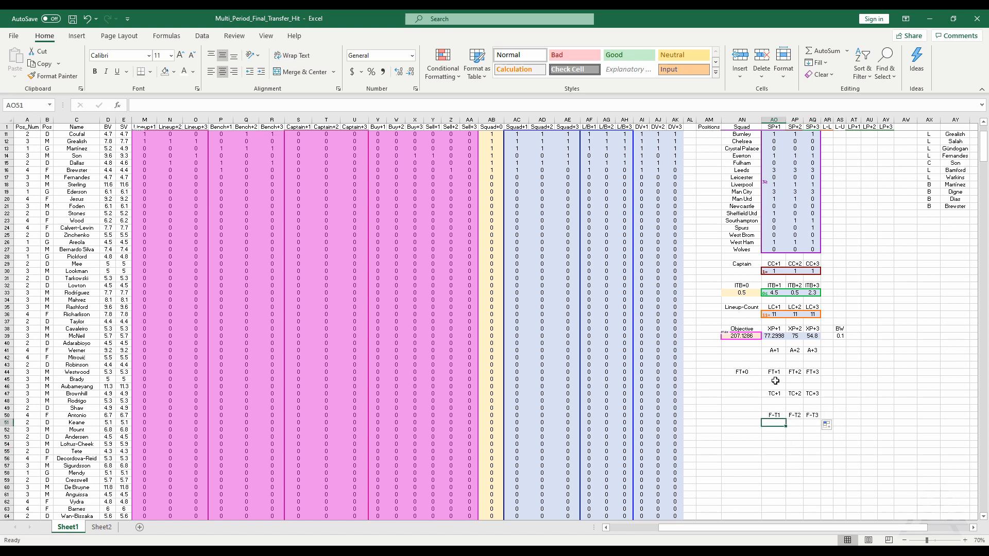
pyautogui.write('=')
pyautogui.click(777, 380)
pyautogui.write('-')
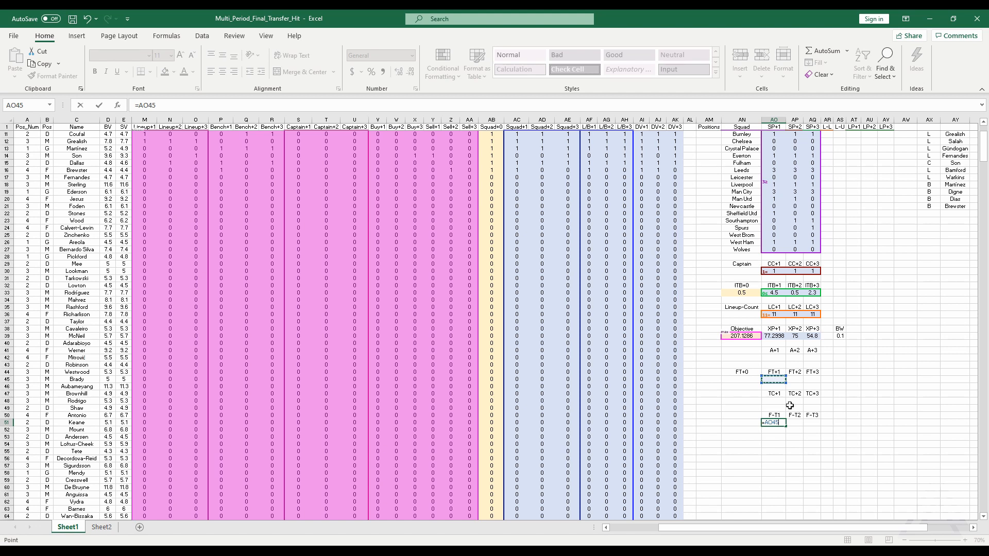
pyautogui.click(774, 401)
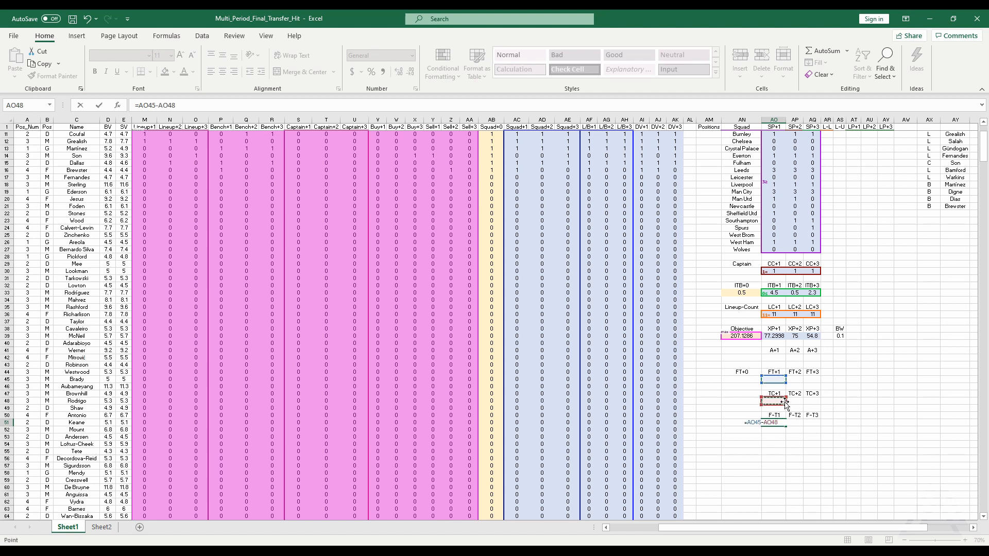
pyautogui.press('Return')
pyautogui.click(783, 424)
pyautogui.moveTo(784, 425); pyautogui.dragTo(808, 424)
pyautogui.click(773, 458)
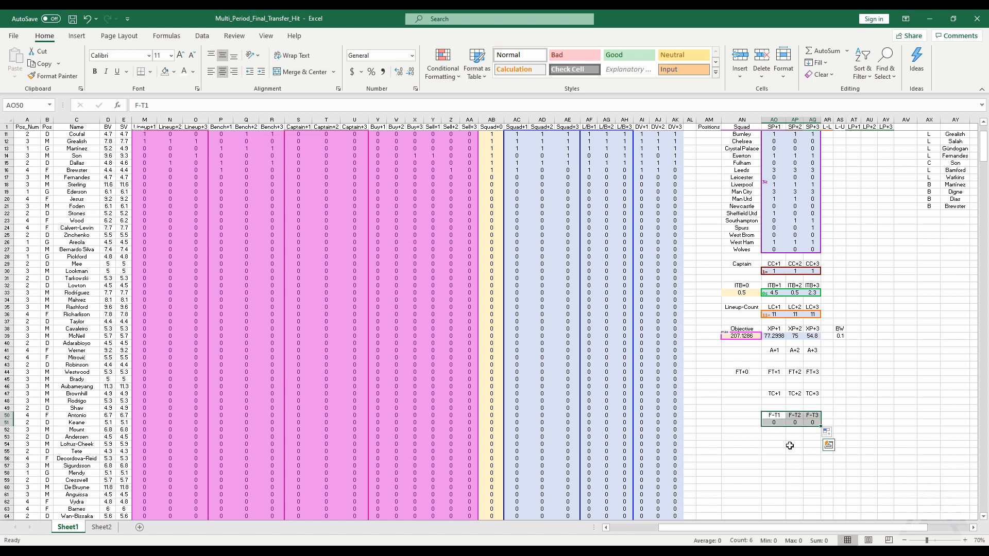
# - Label AN53 as UB and AN54 as LB below the difference rows
pyautogui.click(753, 437)
pyautogui.write('UB')
pyautogui.press('Return')
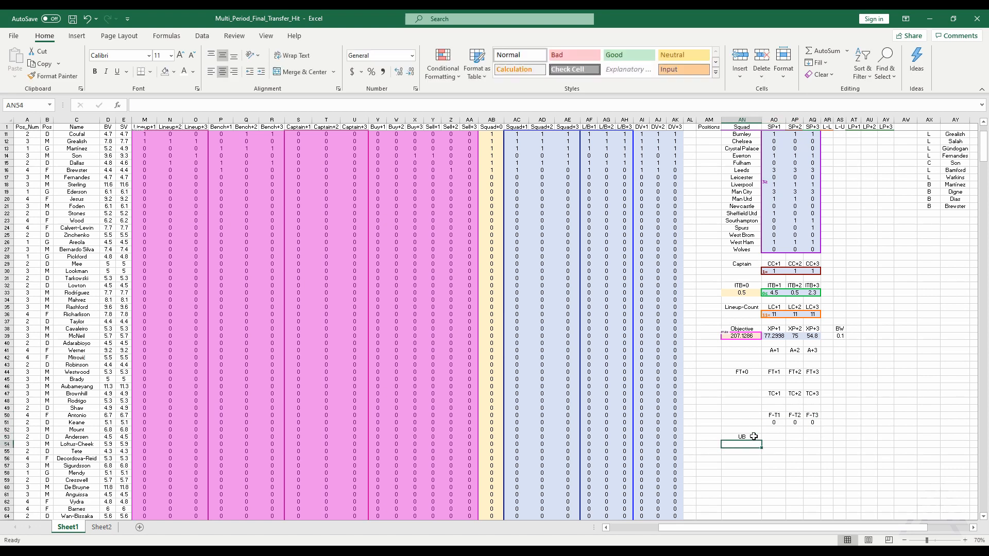
pyautogui.write('LB')
pyautogui.press('Return')
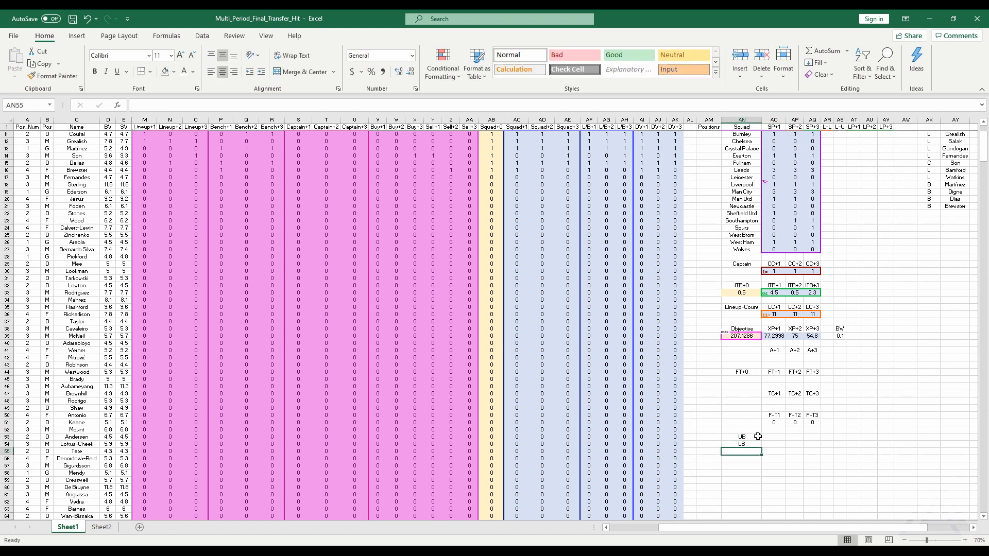
# - Enter the upper bound formula =2*AO42 in AO53 beside the UB label
pyautogui.click(770, 437)
pyautogui.write('=')
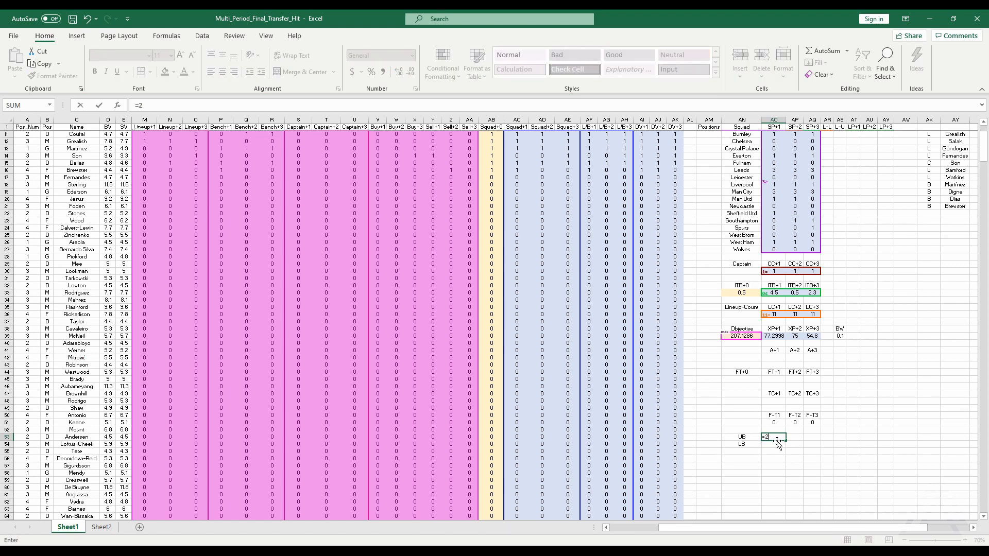
pyautogui.write('2*')
pyautogui.click(773, 357)
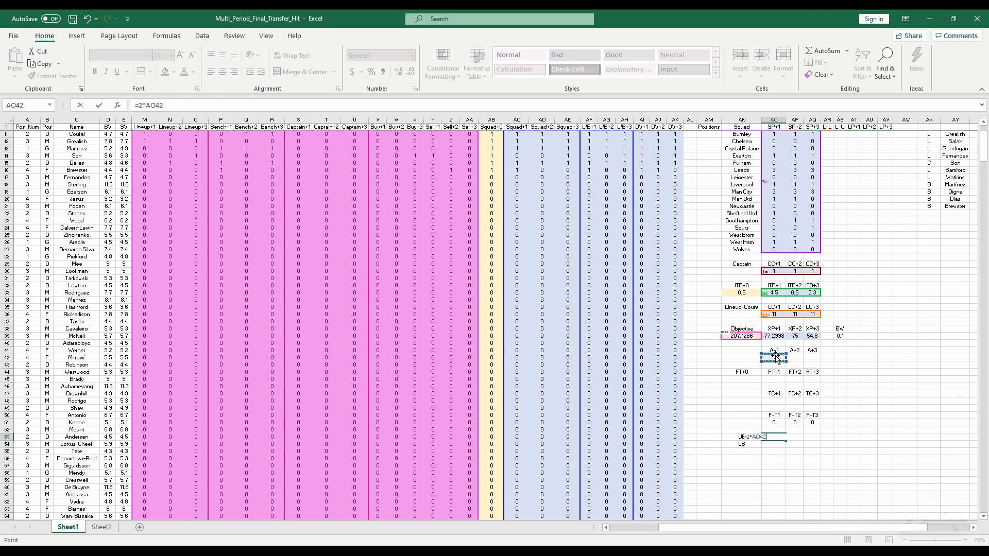
pyautogui.press('Return')
# - Fill AO42:AQ42 under A+1 to A+3 with 0 and shade the three cells light green
pyautogui.click(773, 357)
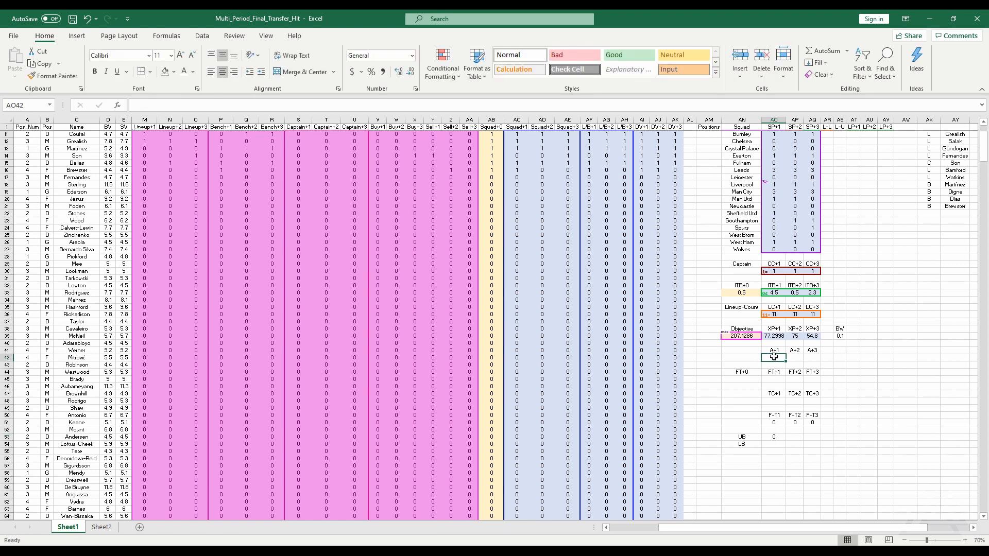
pyautogui.write('0')
pyautogui.press('Return')
pyautogui.click(774, 357)
pyautogui.moveTo(786, 362); pyautogui.dragTo(819, 360)
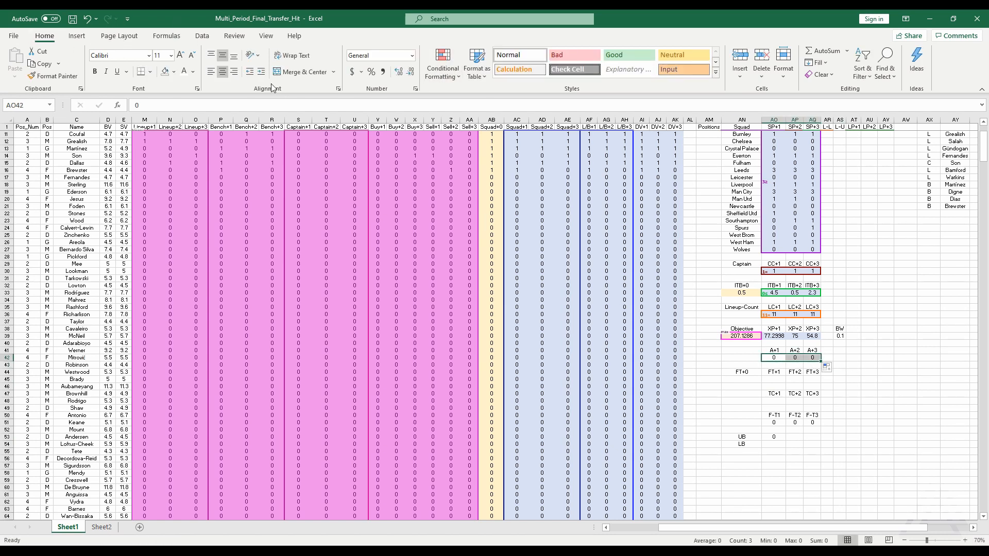
pyautogui.click(174, 72)
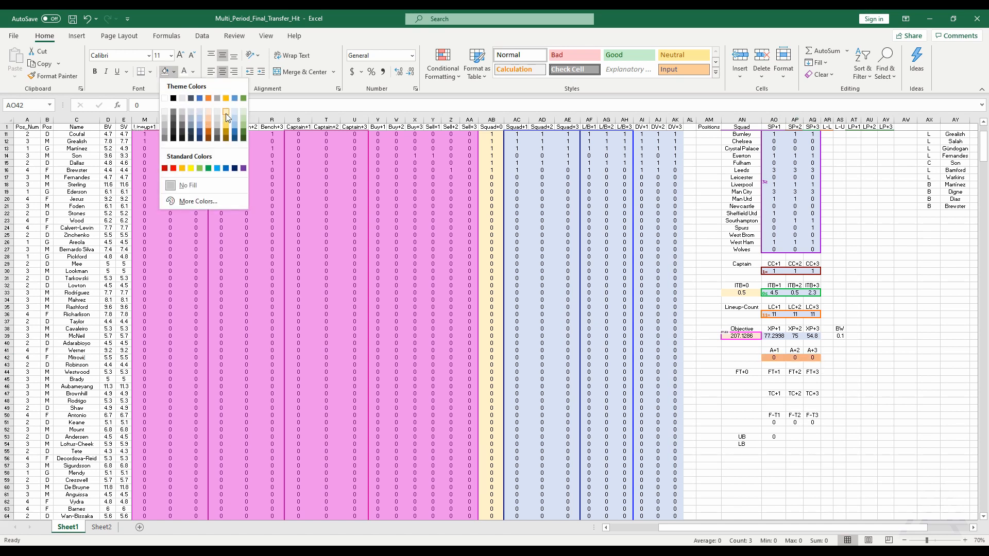
pyautogui.click(245, 111)
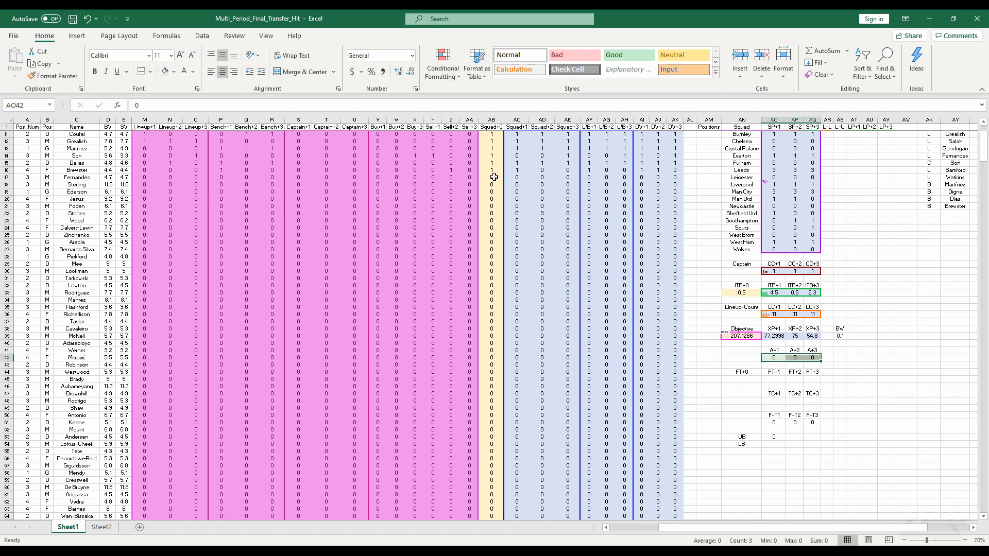
# - Fill AO45:AQ45 under FT+1 to FT+3 with 0 and apply the same light green shading
pyautogui.click(778, 380)
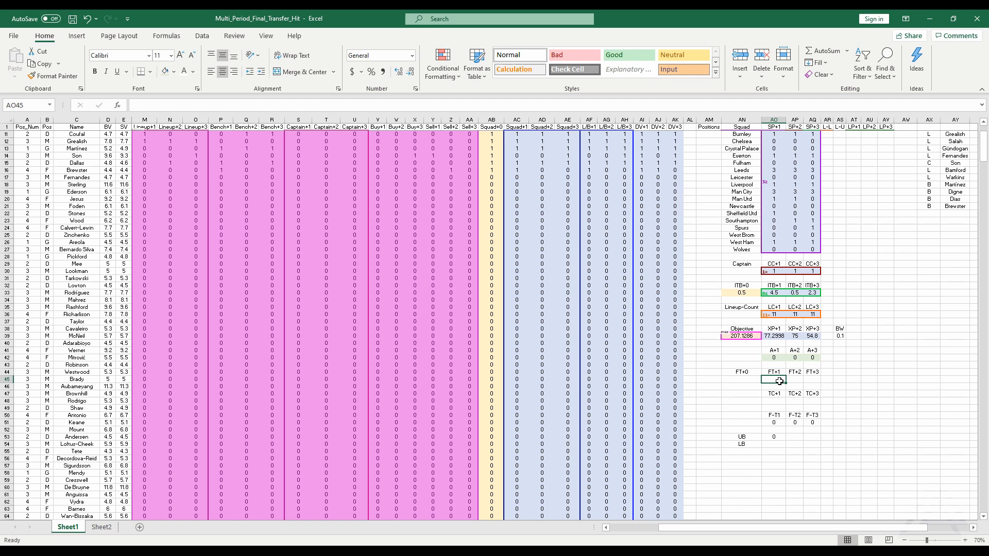
pyautogui.click(774, 466)
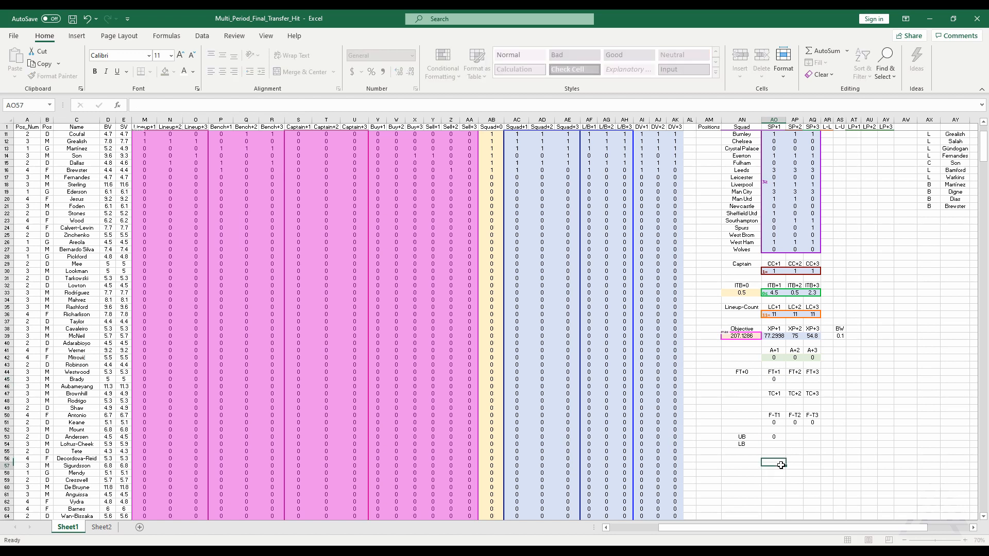
pyautogui.click(774, 380)
pyautogui.moveTo(786, 383); pyautogui.dragTo(819, 382)
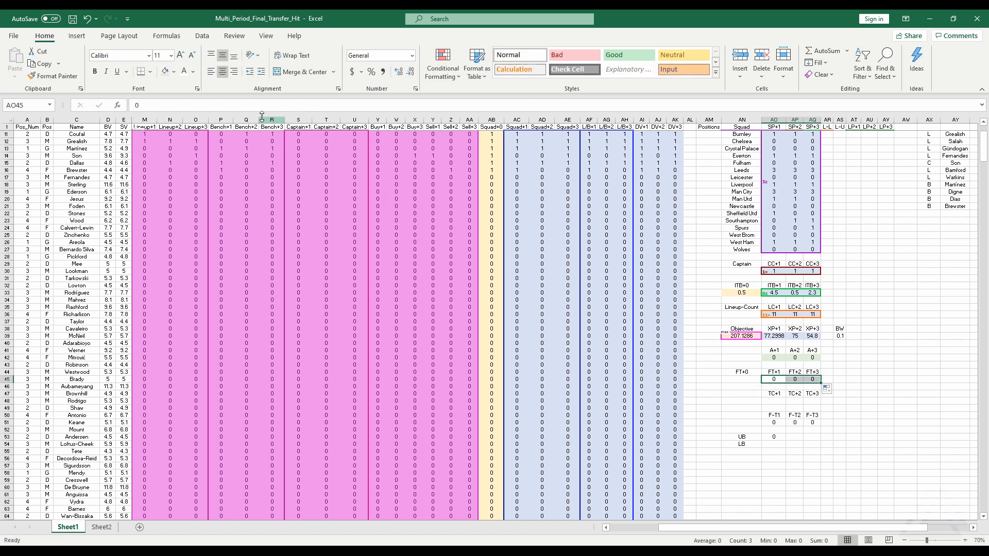
pyautogui.click(165, 71)
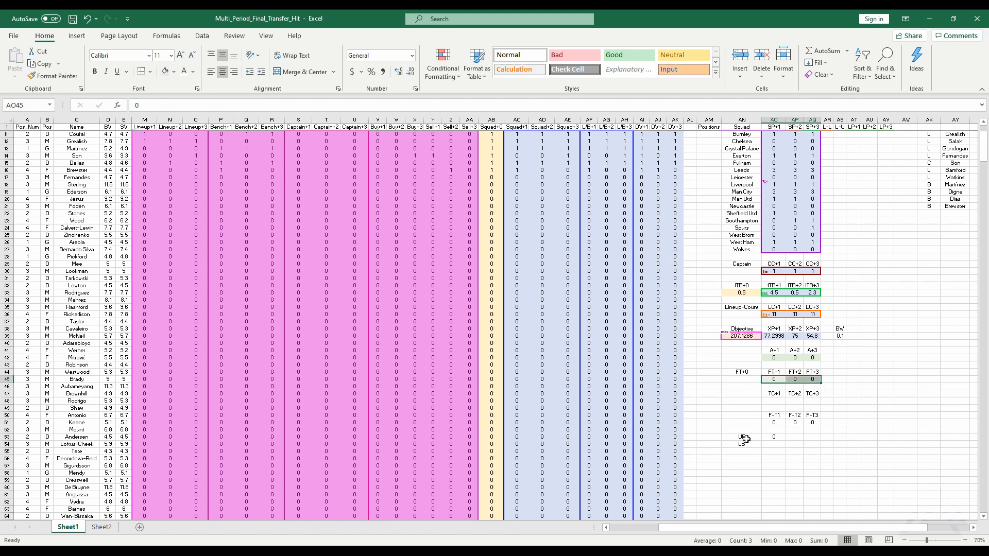
pyautogui.click(827, 452)
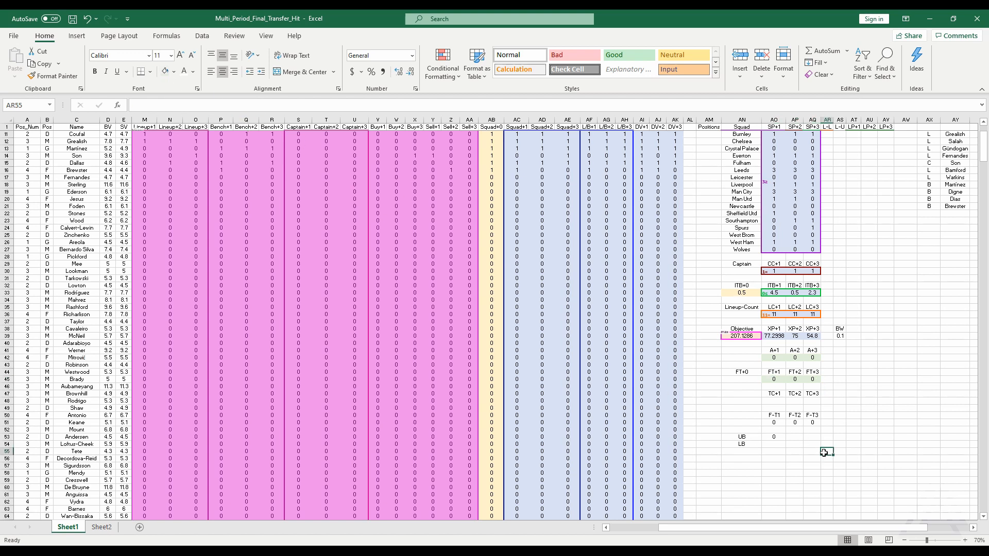
# - Enter =SUM(V2:V669) in AO48 under TC+1 and fill the formula across to AQ48
pyautogui.click(782, 400)
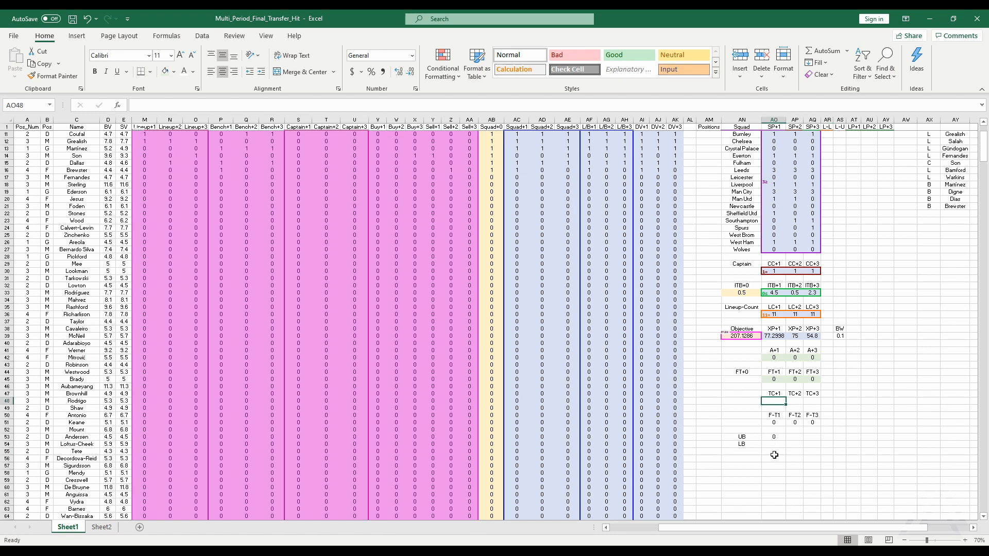
pyautogui.write('=SUM(')
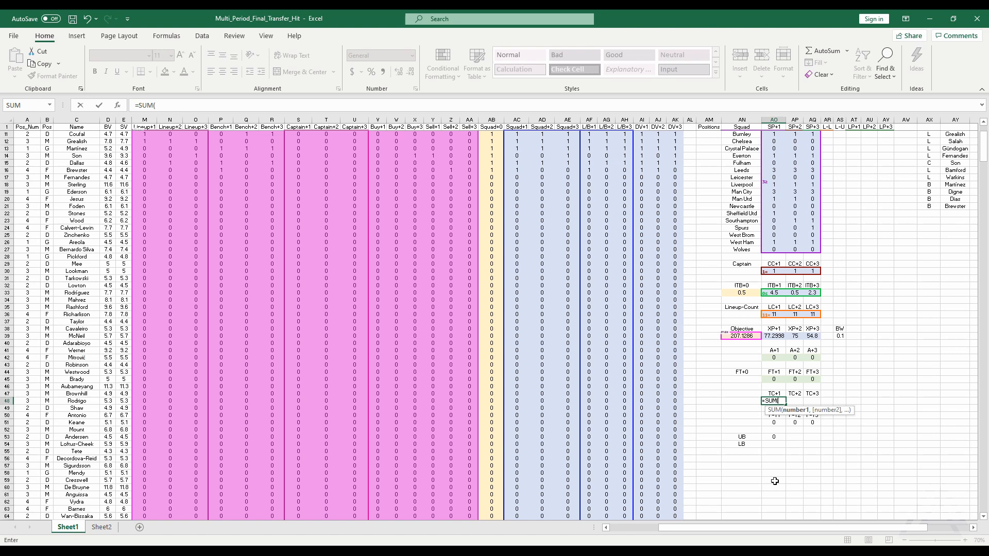
pyautogui.scroll(3, 775, 481)
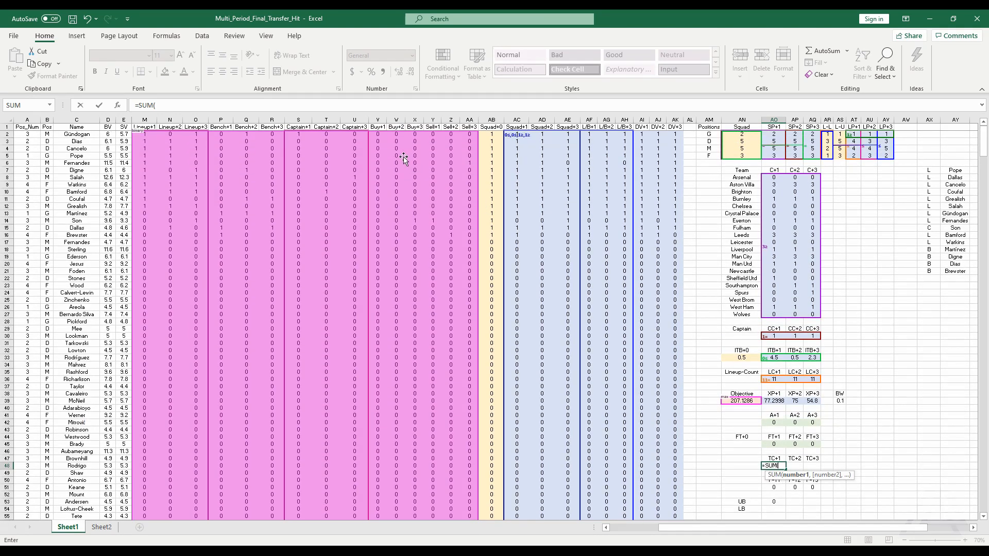
pyautogui.scroll(-4, 744, 322)
pyautogui.write('V2')
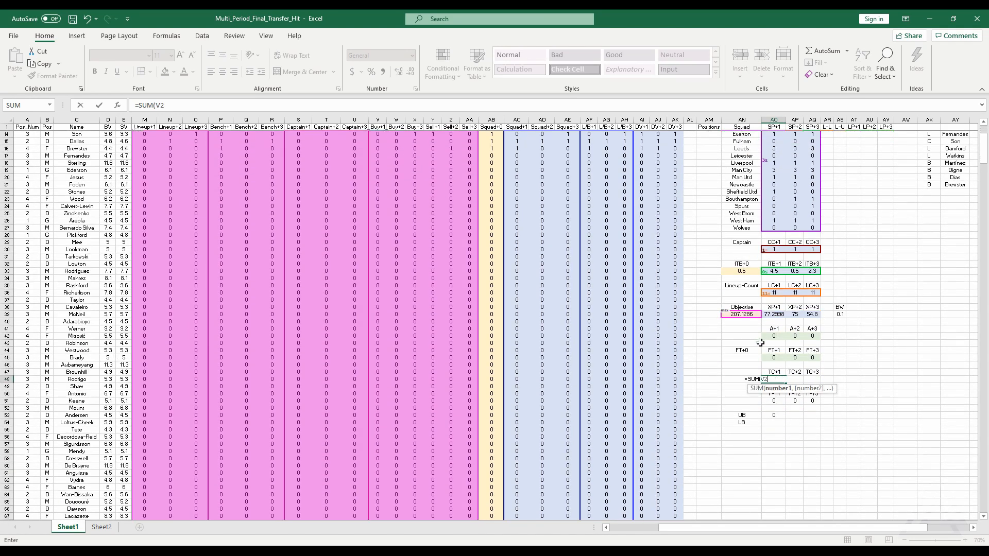
pyautogui.write(':V')
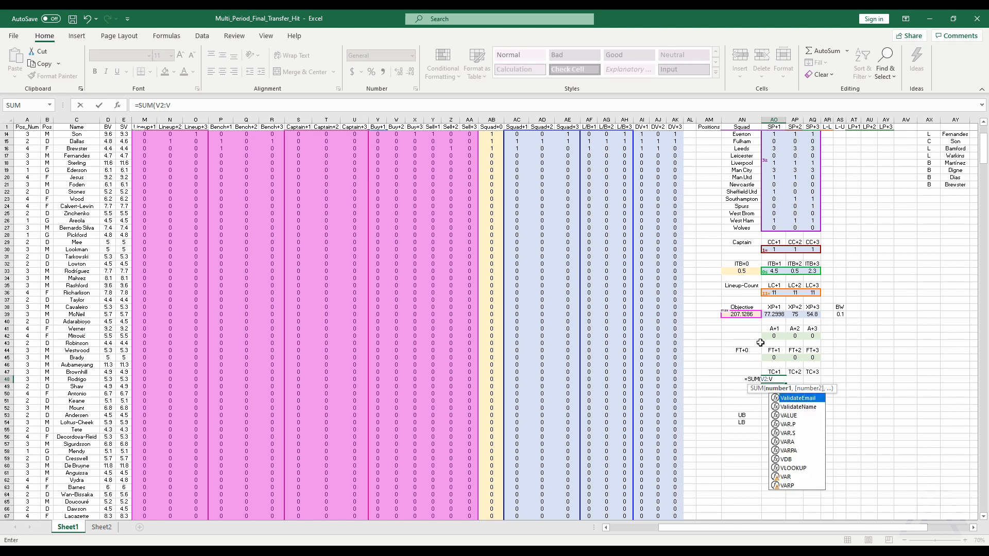
pyautogui.write('669)')
pyautogui.hotkey('ctrl', 'Return')
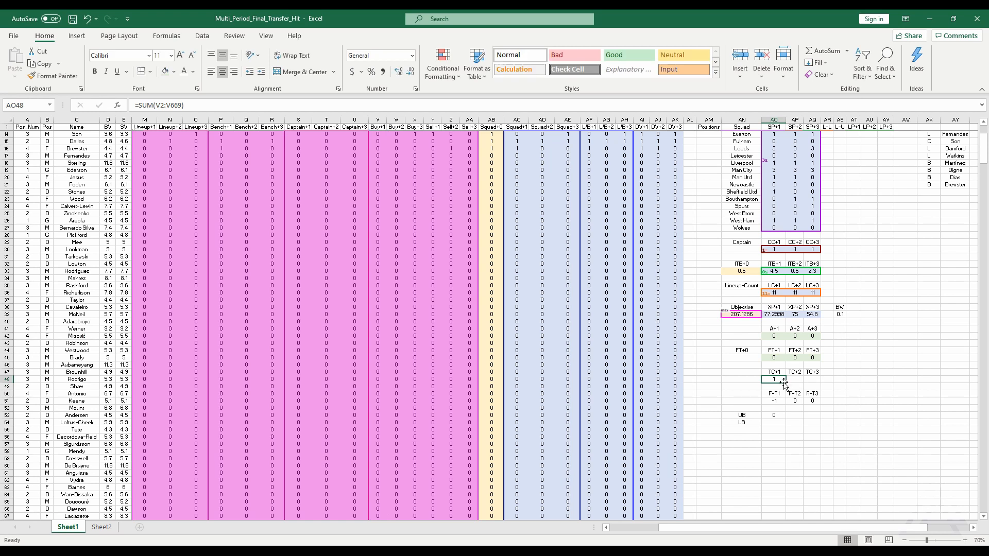
pyautogui.moveTo(787, 383); pyautogui.dragTo(820, 383)
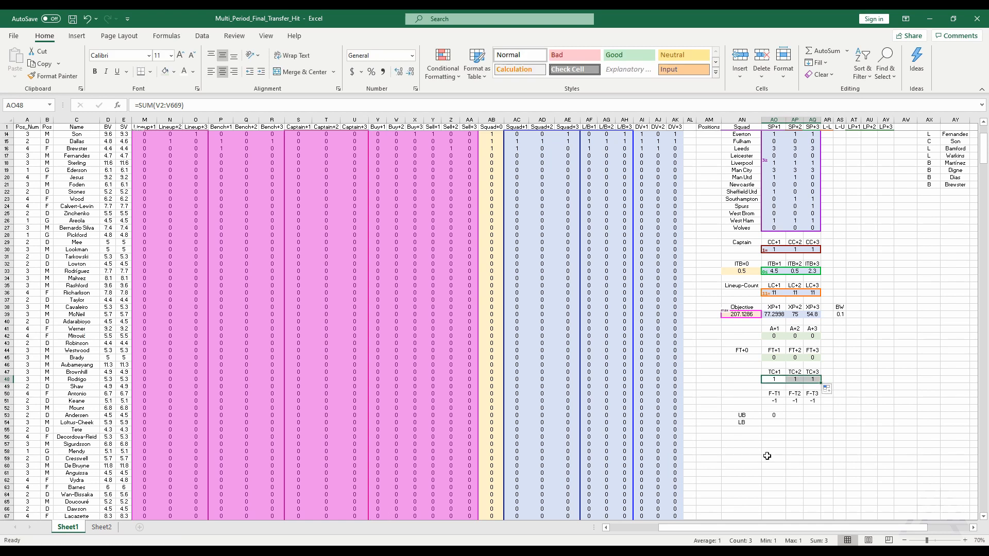
# - Fill the UB formula from AO53 across to AQ53
pyautogui.click(767, 456)
pyautogui.click(782, 417)
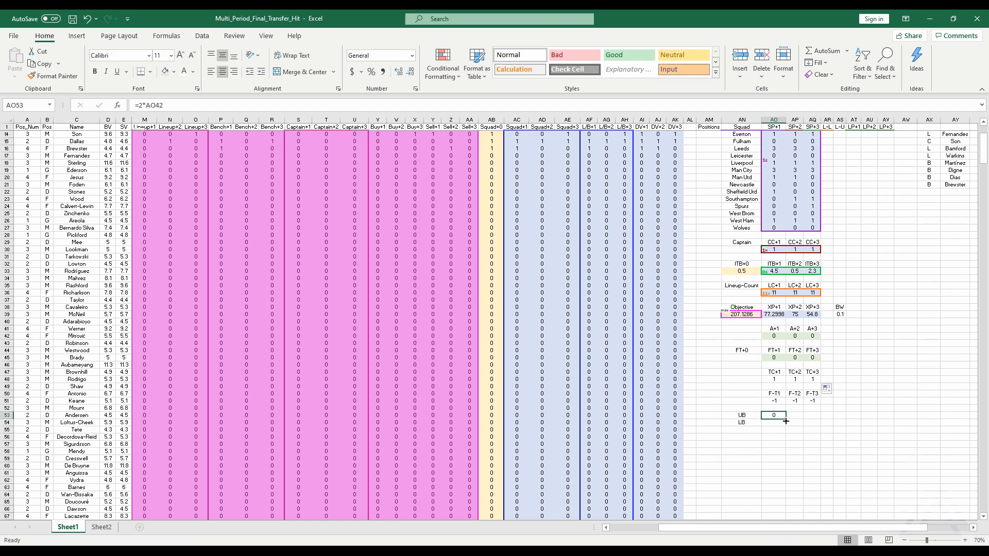
pyautogui.moveTo(786, 422); pyautogui.dragTo(818, 421)
# - Enter the lower bound formula =AO42+(-14)*(1-AO42) in AO54 and fill it across to AQ54
pyautogui.click(770, 427)
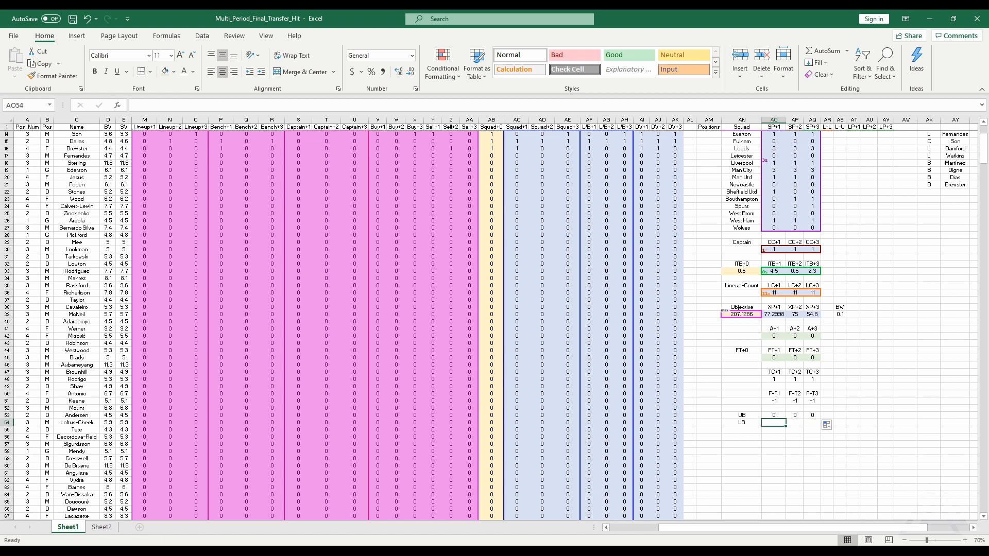
pyautogui.write('=')
pyautogui.click(774, 335)
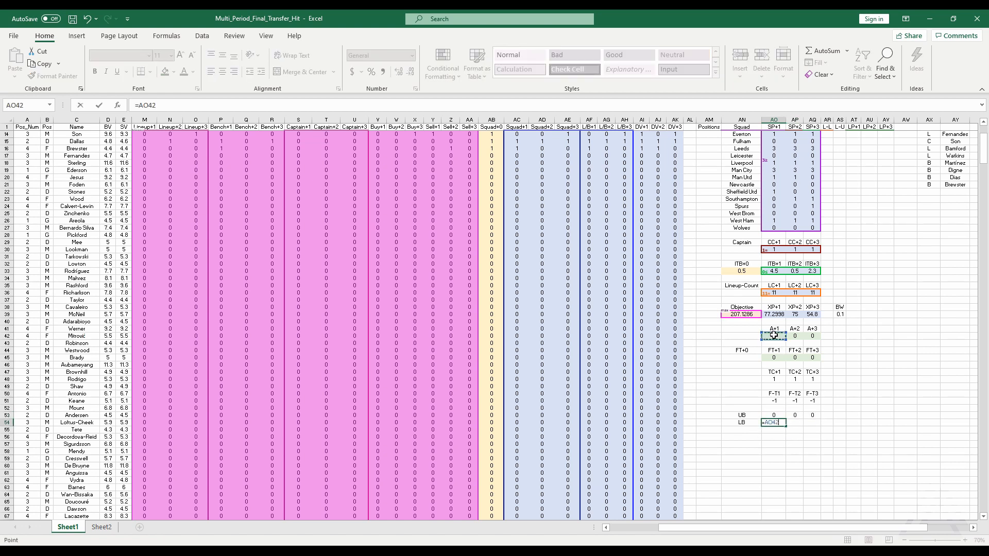
pyautogui.write('+(-14)*(1-')
pyautogui.click(774, 335)
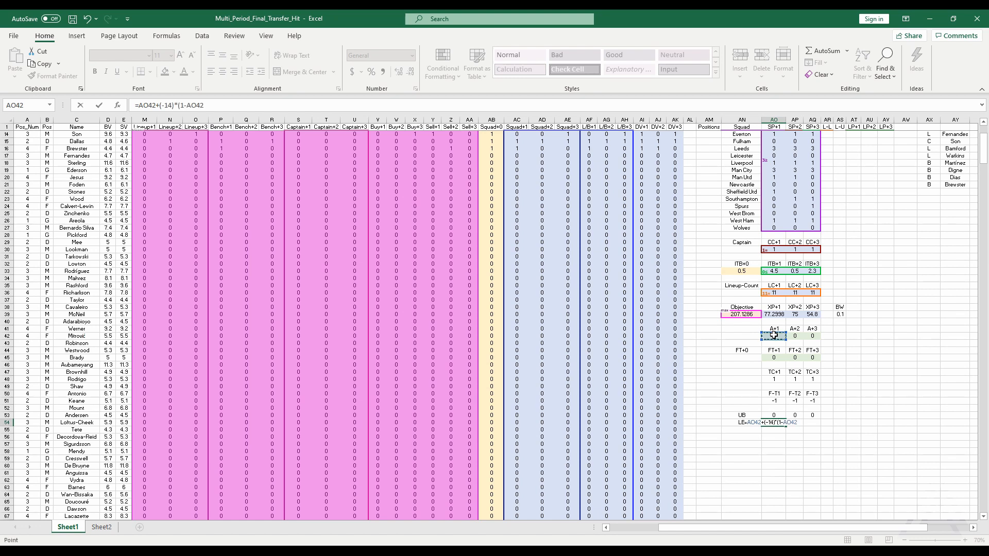
pyautogui.click(777, 424)
pyautogui.moveTo(786, 427); pyautogui.dragTo(820, 424)
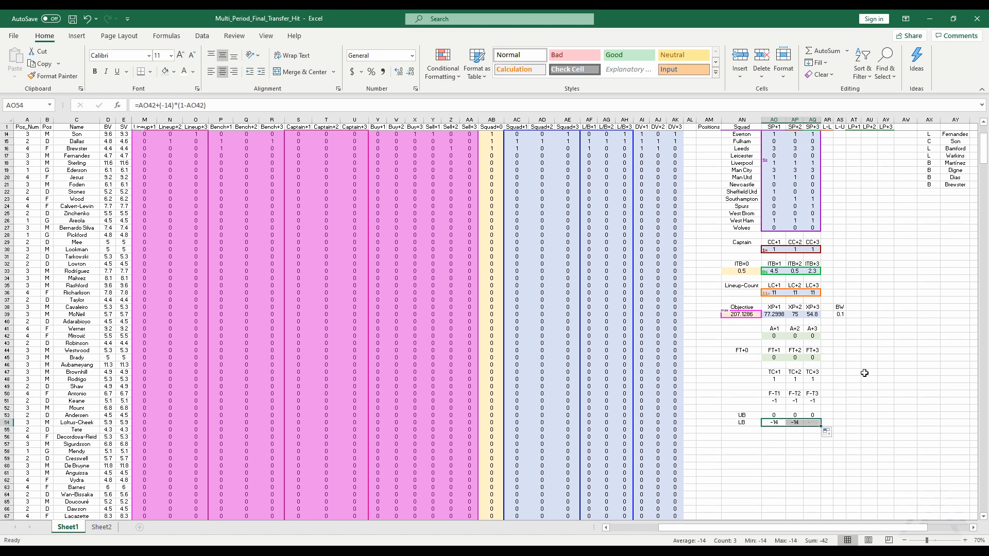
# - Review the A+3 cell, the F-T differences, their UB and LB bounds, and the transfer count row
pyautogui.click(812, 337)
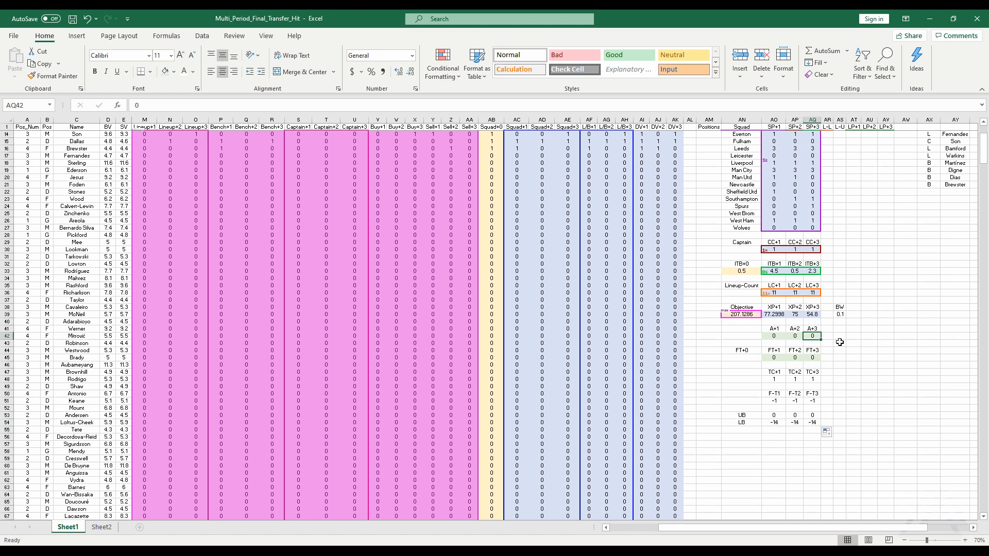
pyautogui.click(773, 422)
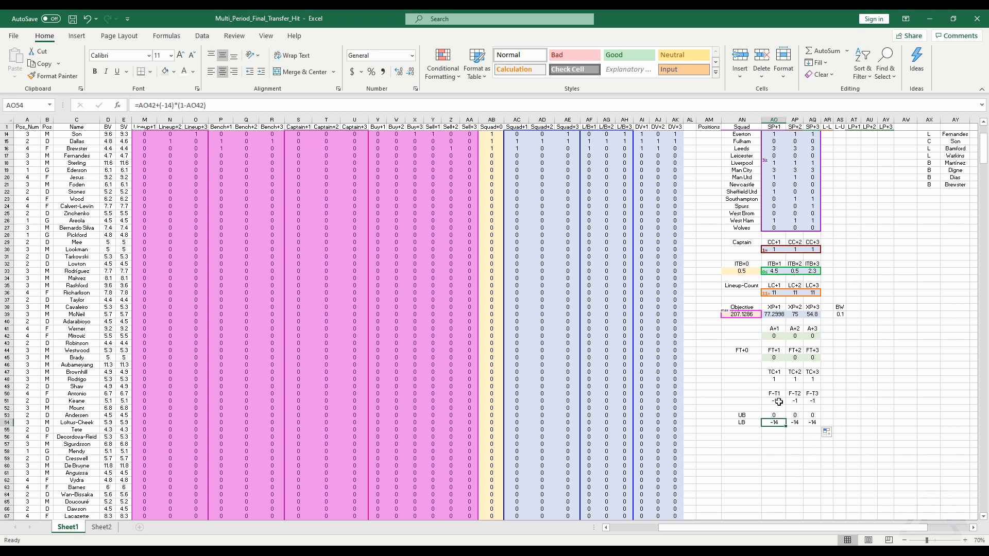
pyautogui.moveTo(778, 401); pyautogui.dragTo(812, 400)
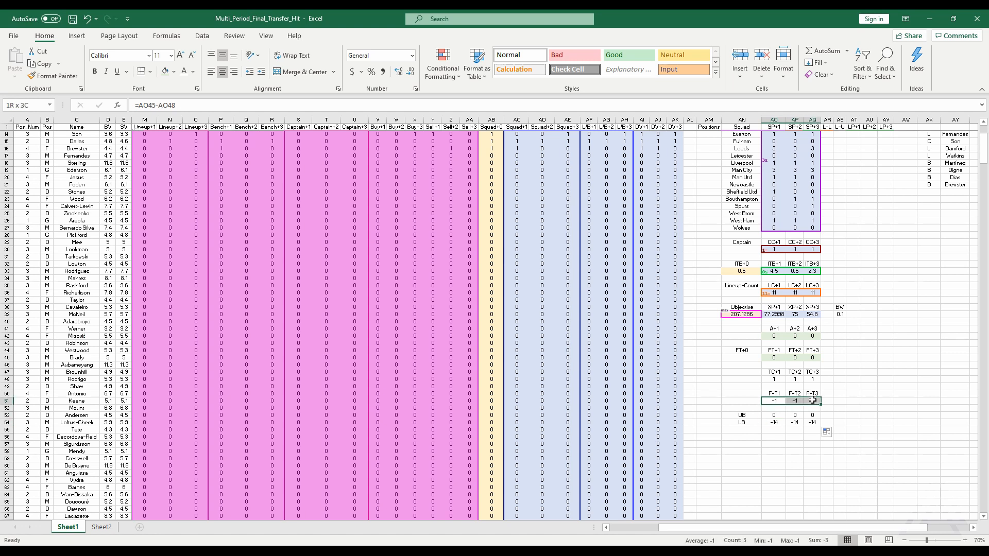
pyautogui.click(770, 416)
pyautogui.moveTo(771, 417); pyautogui.dragTo(812, 422)
pyautogui.click(777, 398)
pyautogui.click(780, 444)
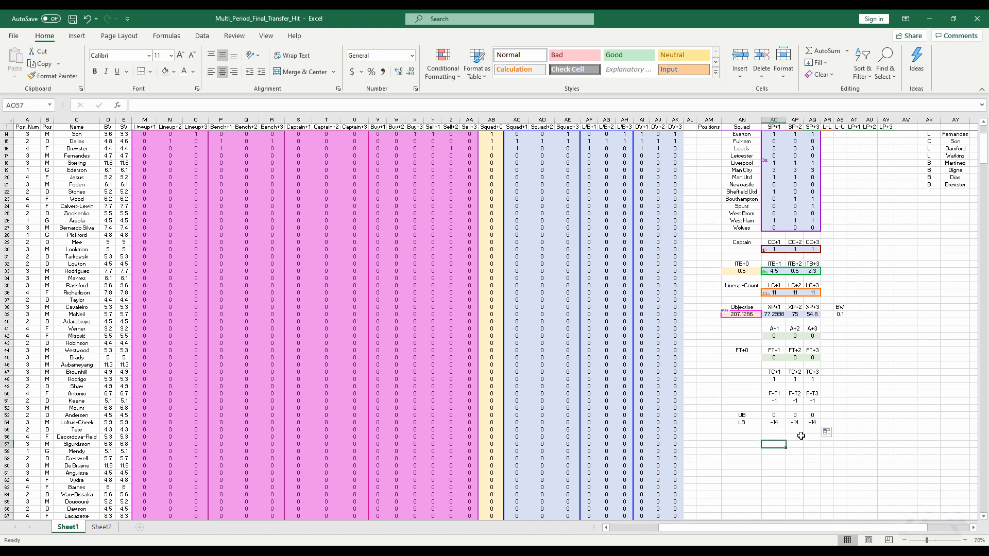
pyautogui.moveTo(745, 386); pyautogui.dragTo(812, 422)
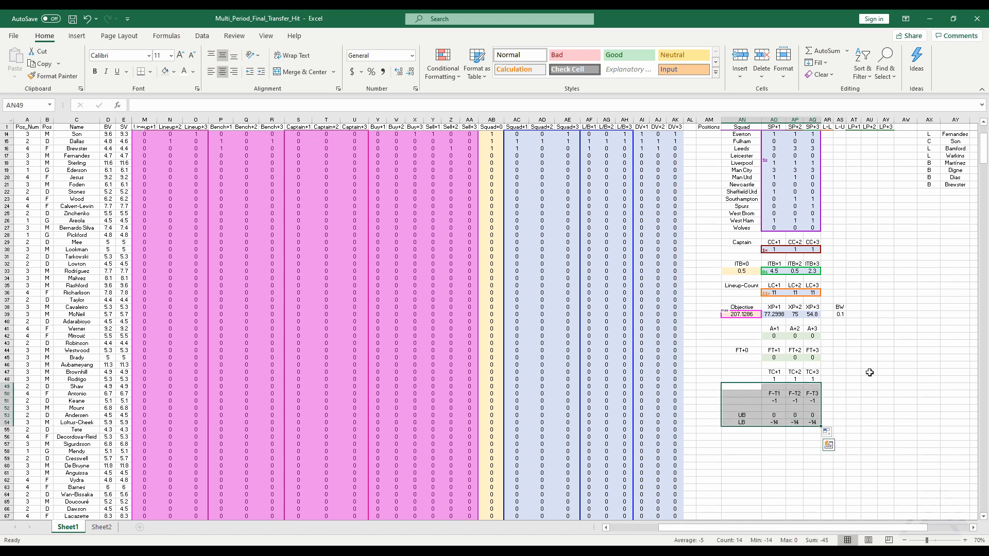
pyautogui.moveTo(767, 379); pyautogui.dragTo(817, 380)
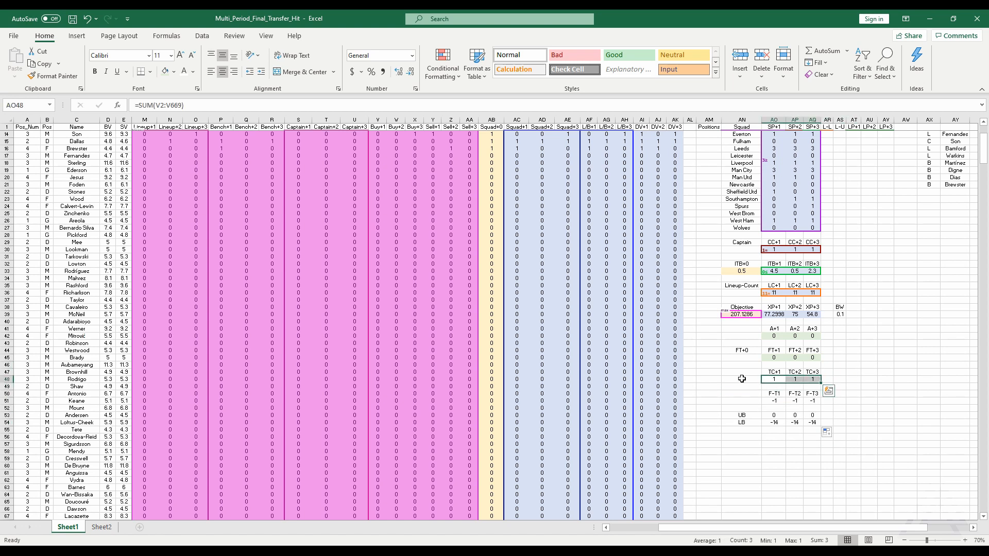
# - Enter 2 as the initial free transfers in AN45 under FT+0
pyautogui.click(743, 359)
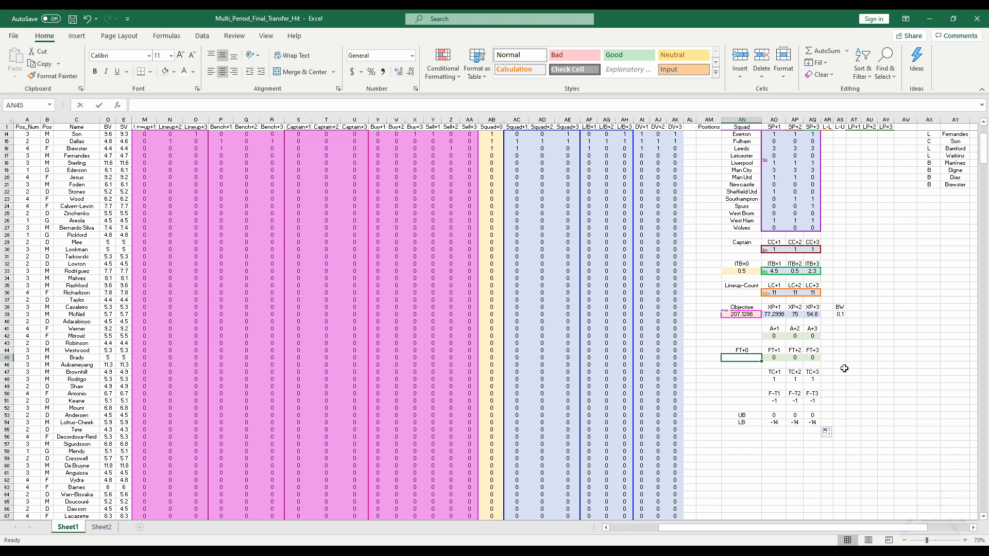
pyautogui.click(743, 358)
pyautogui.click(773, 358)
# - Change the F-T1 formula in AO51 to =AN45-AO48 so it uses the previous gameweek's free transfers
pyautogui.click(776, 401)
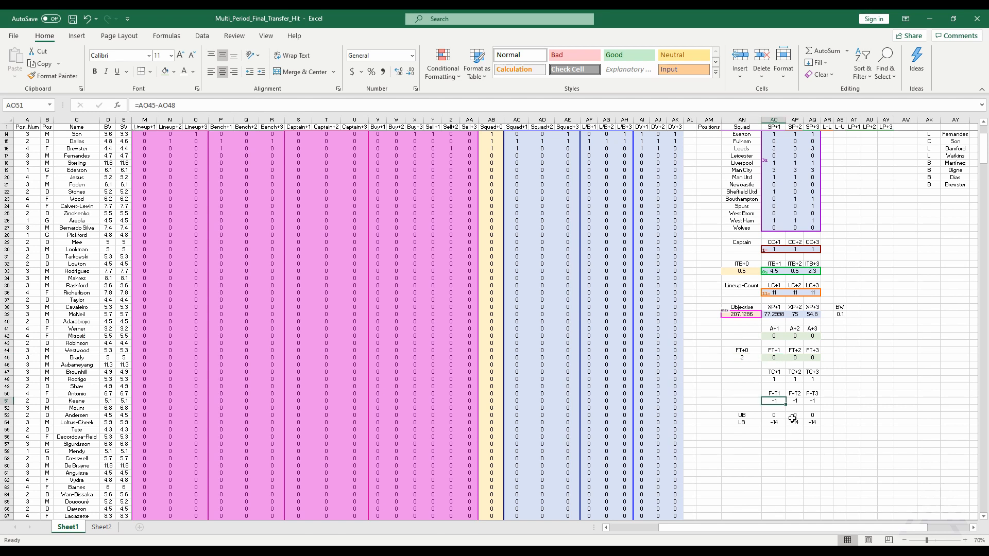
pyautogui.press('F2')
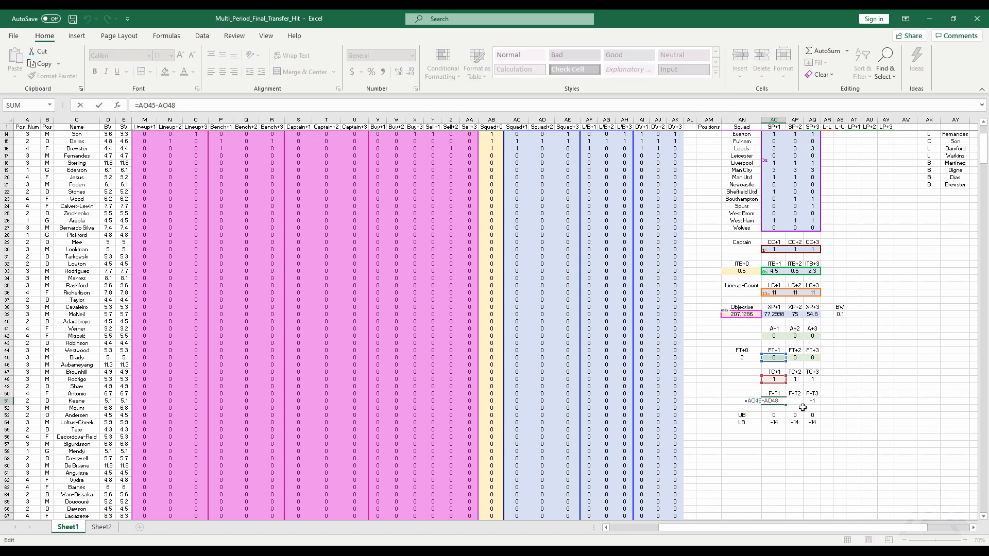
pyautogui.press('Escape')
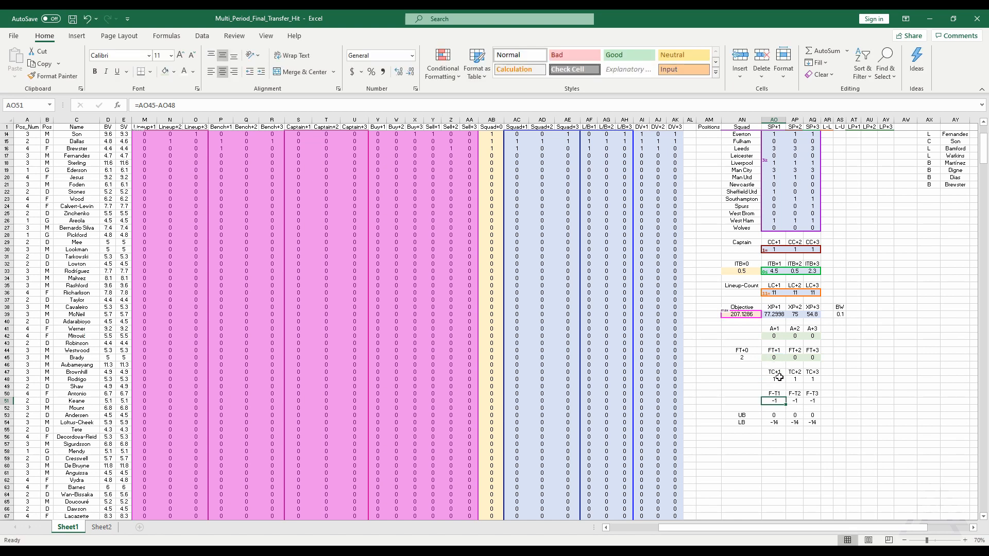
pyautogui.press('F2')
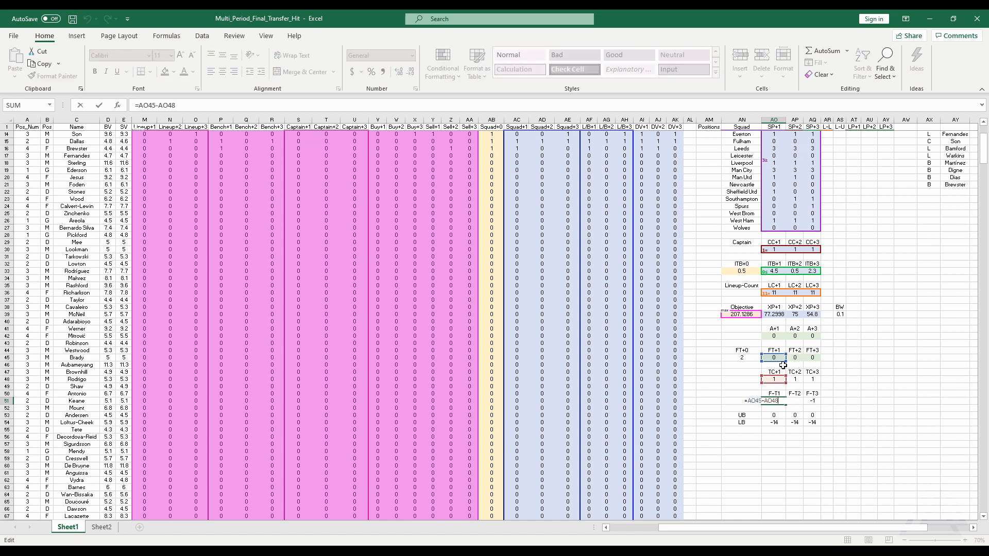
pyautogui.moveTo(780, 362); pyautogui.dragTo(751, 362)
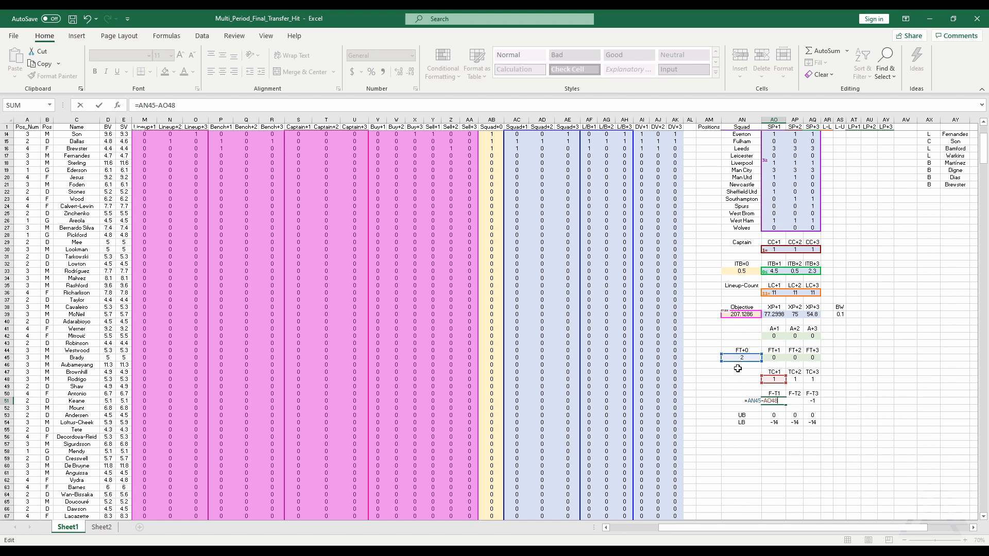
pyautogui.press('Return')
# - Fill the F-T1 formula from AO51 across to AQ51 and check the references in the F-T3 cell
pyautogui.click(774, 400)
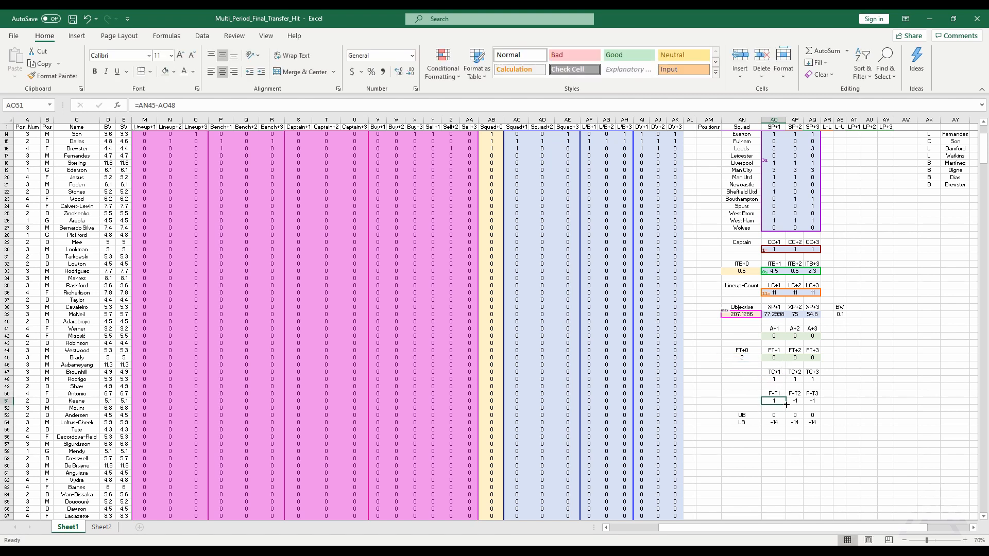
pyautogui.moveTo(786, 404); pyautogui.dragTo(818, 405)
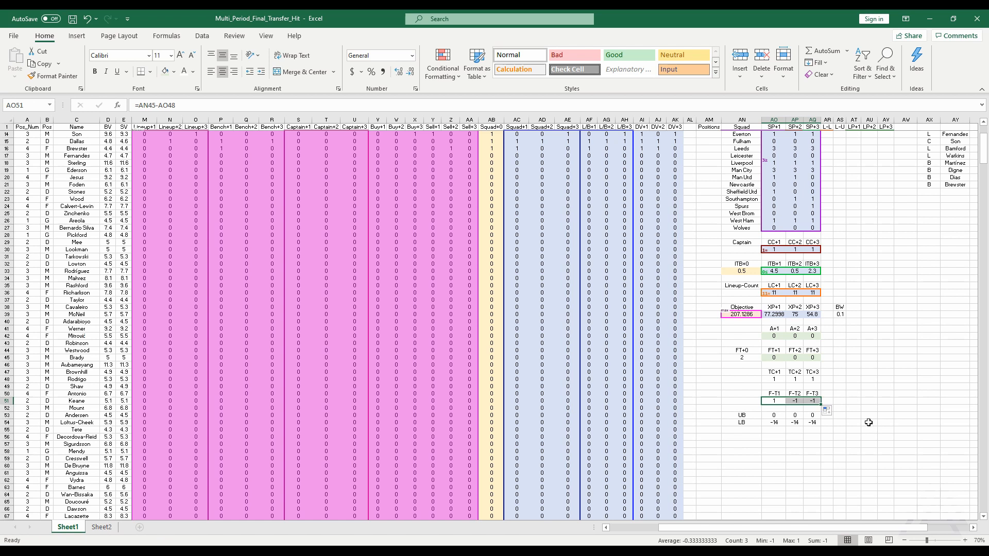
pyautogui.doubleClick(813, 401)
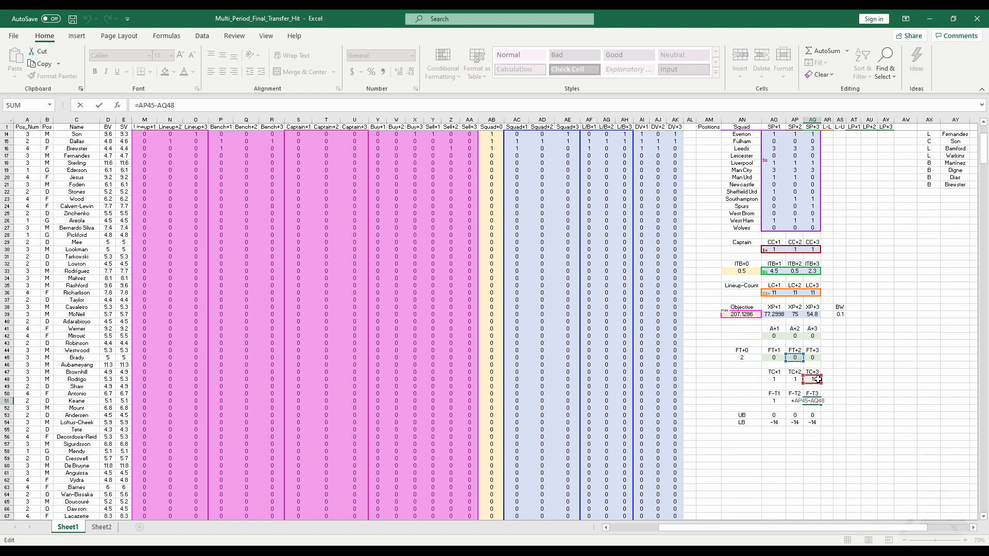
pyautogui.press('Escape')
pyautogui.click(808, 452)
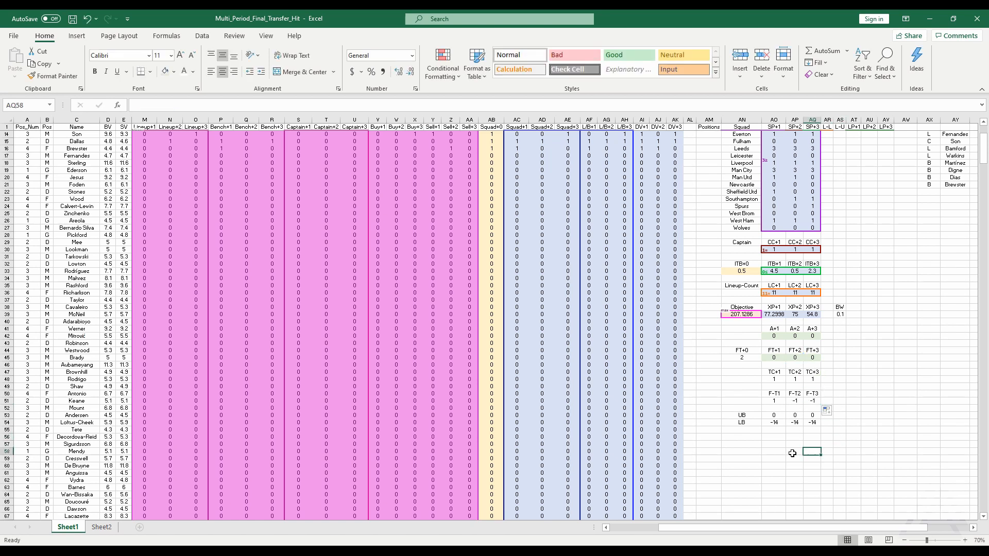
# - Review the F-T row, the UB formula in AO53, and the A+1, FT+0 and TC+1 cells
pyautogui.moveTo(774, 401); pyautogui.dragTo(812, 401)
pyautogui.click(773, 415)
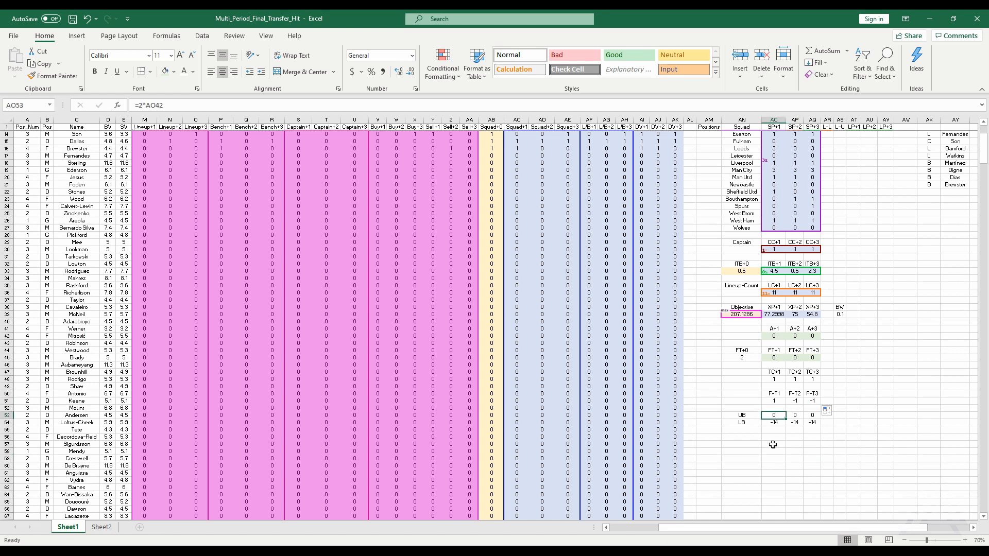
pyautogui.write('=2*AO42')
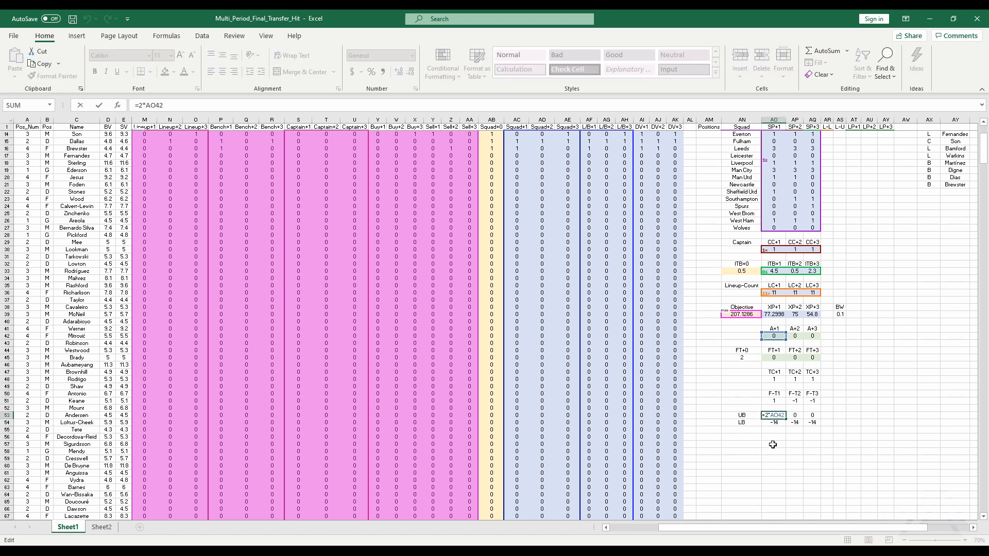
pyautogui.hotkey('ctrl', 'Return')
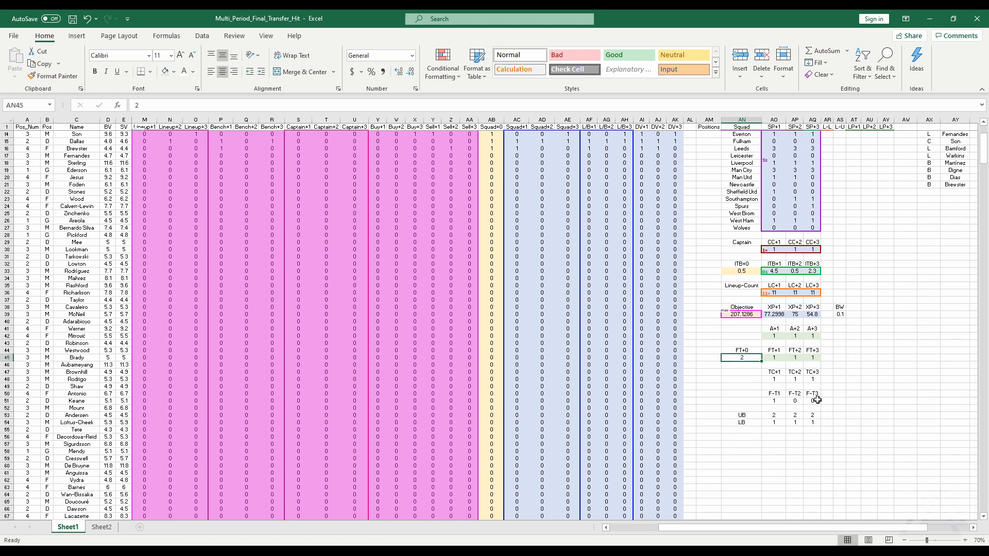
pyautogui.click(778, 336)
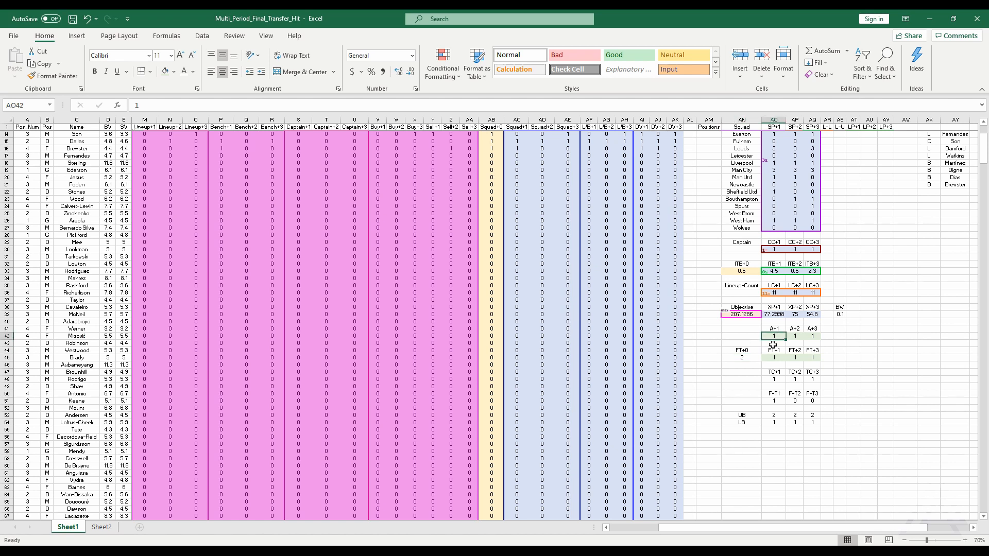
pyautogui.click(744, 359)
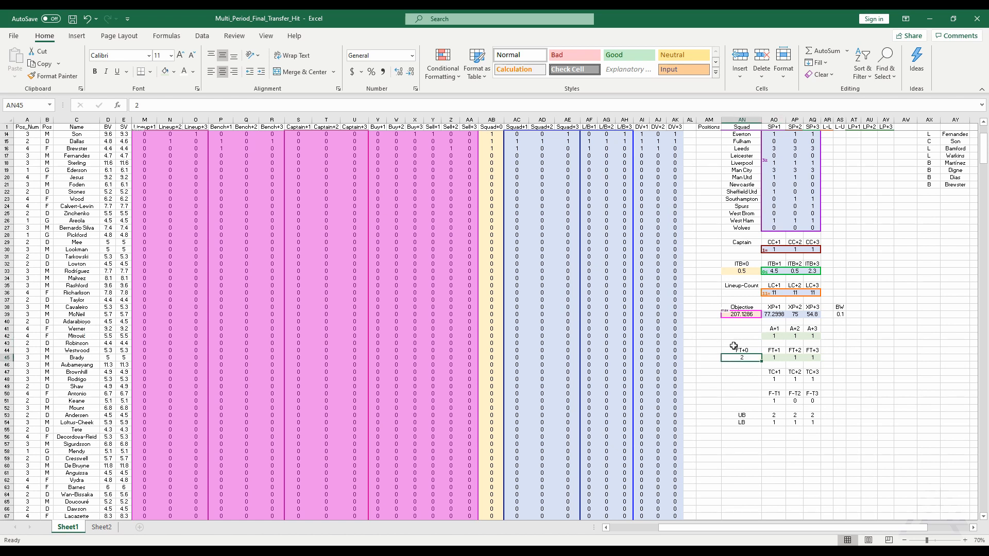
pyautogui.click(775, 379)
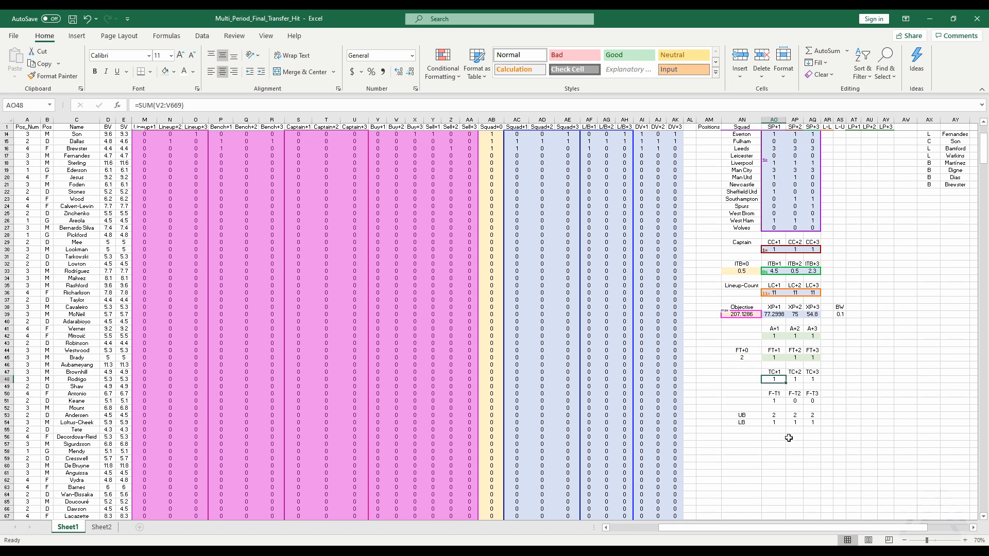
# - Set the free transfers FT+1, FT+2 and FT+3 in AO45:AQ45 to 2 and check the F-T row against its bounds
pyautogui.click(774, 358)
pyautogui.write('2')
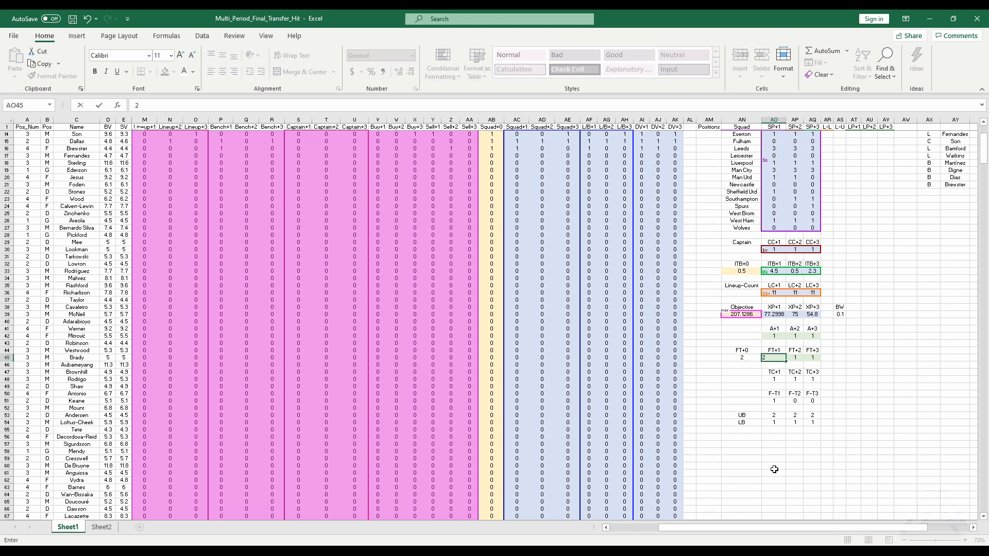
pyautogui.press('Right')
pyautogui.write('2')
pyautogui.press('Right')
pyautogui.write('2')
pyautogui.press('Right')
pyautogui.press('Up')
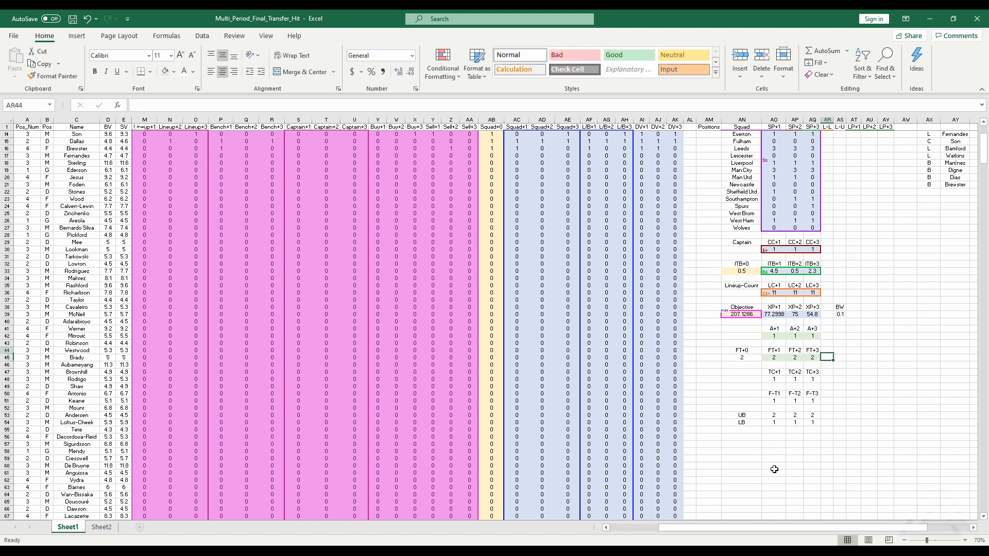
pyautogui.press('Up')
pyautogui.press('Left')
pyautogui.press('Up')
pyautogui.press('Left')
pyautogui.press('Left')
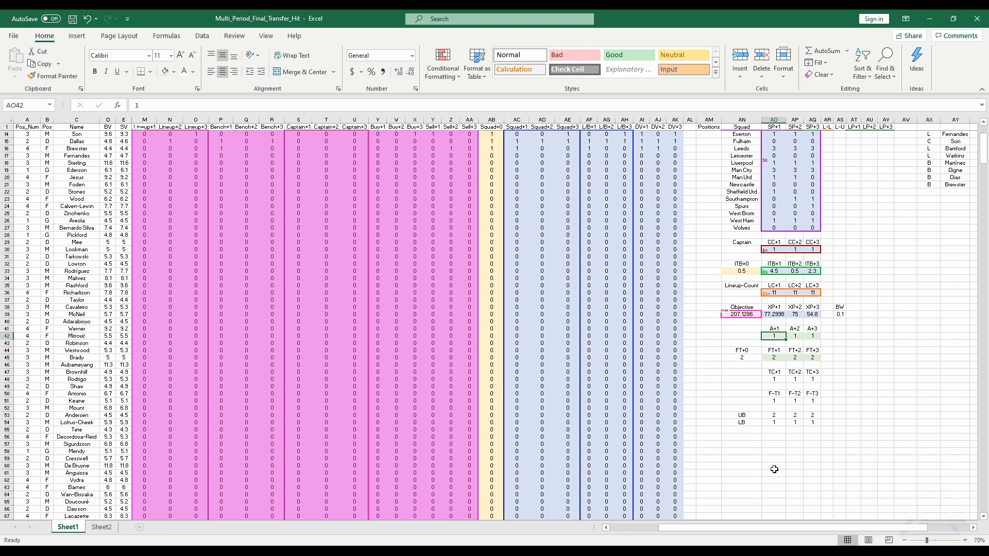
pyautogui.moveTo(774, 415); pyautogui.dragTo(815, 404)
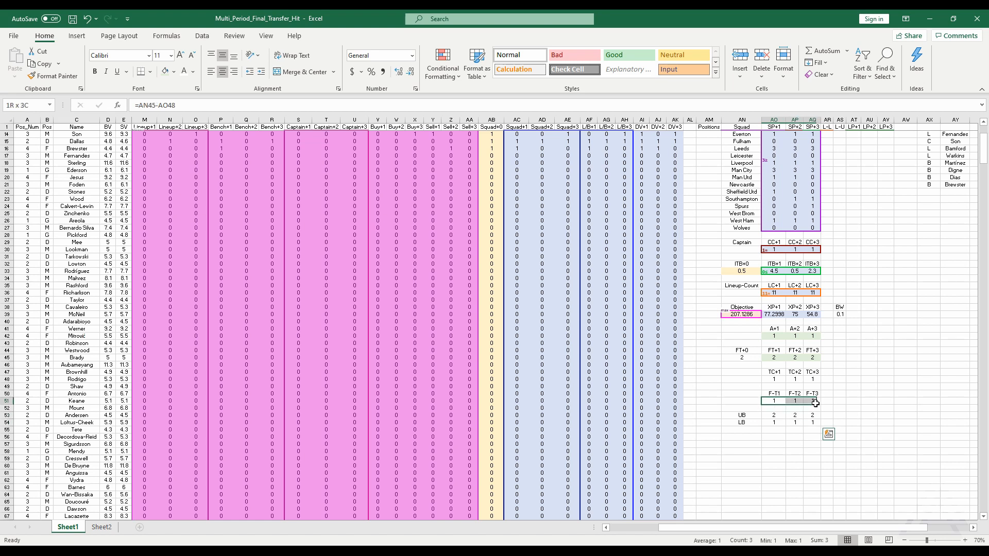
pyautogui.click(852, 386)
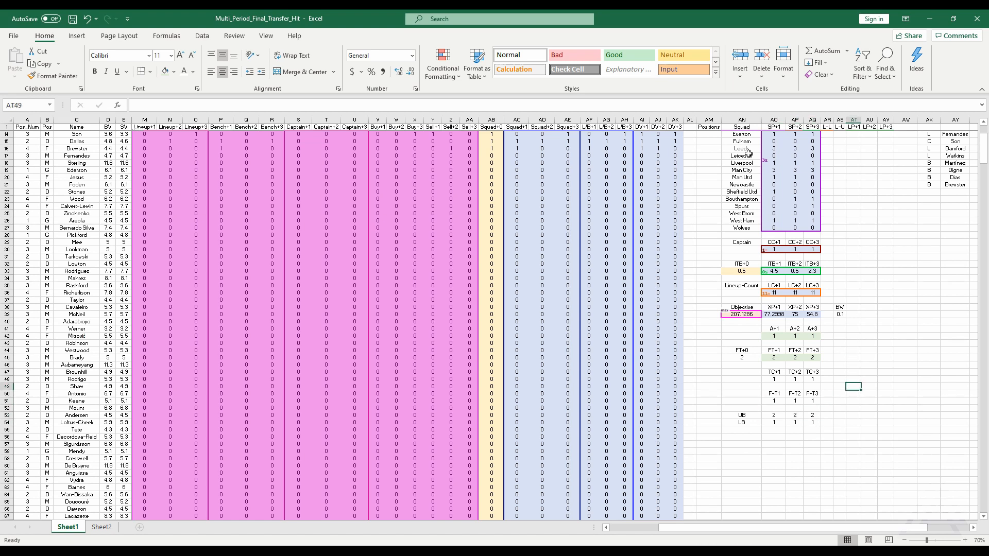
# - Edit the OpenSolver model and add the A+1, A+2 and A+3 cells AO42, AP42 and AQ42 to the variable cells
pyautogui.click(202, 36)
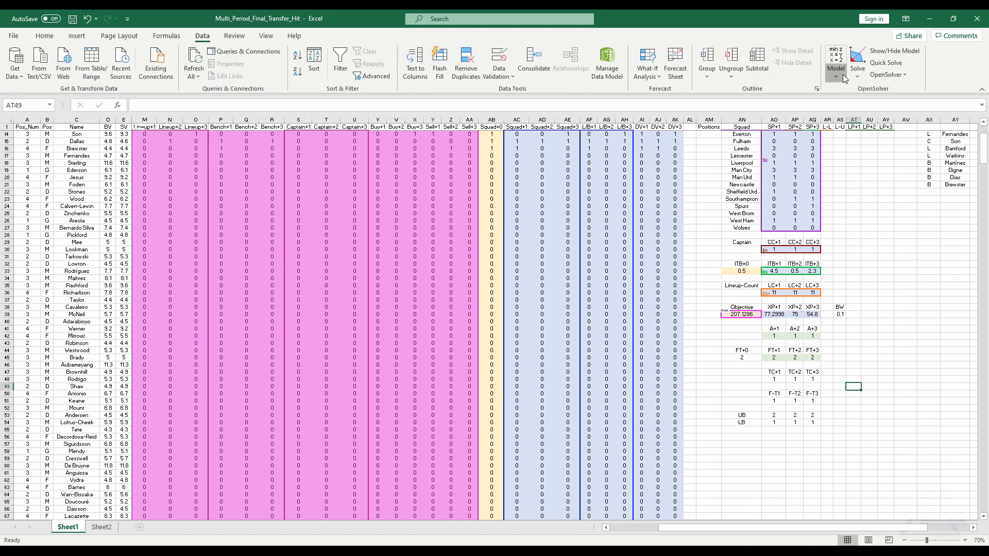
pyautogui.click(835, 60)
pyautogui.scroll(-2, 703, 392)
pyautogui.moveTo(773, 379); pyautogui.dragTo(812, 401)
pyautogui.click(852, 379)
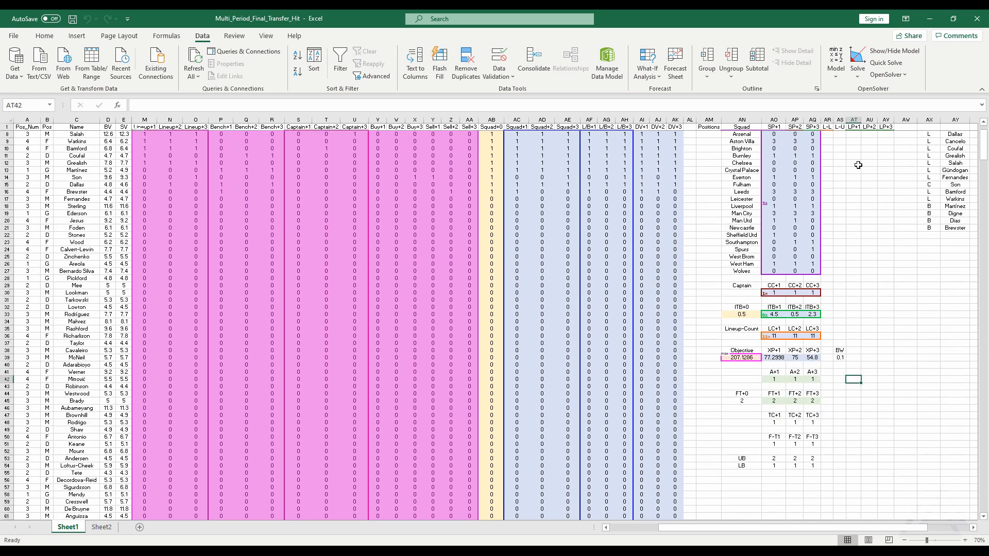
pyautogui.click(835, 77)
pyautogui.click(858, 105)
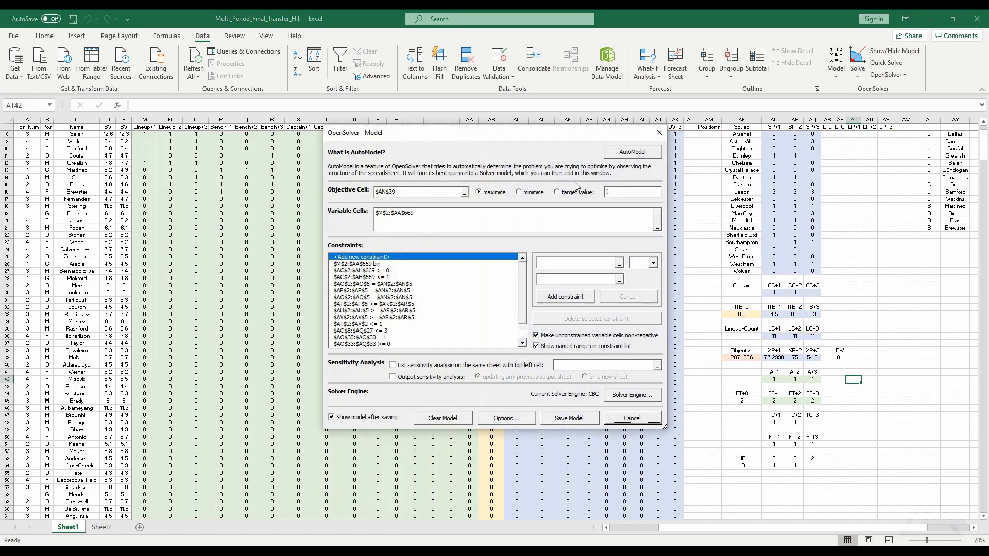
pyautogui.click(508, 217)
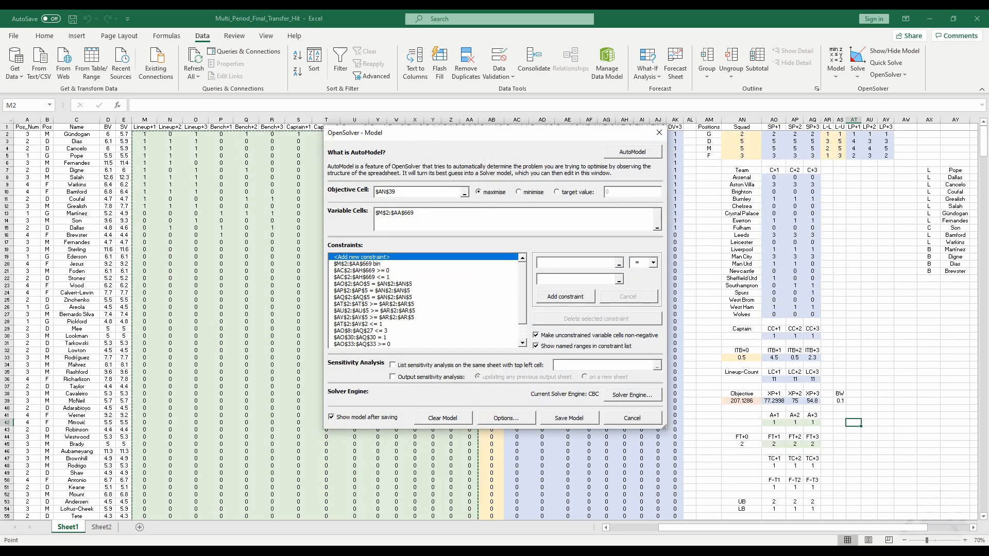
pyautogui.click(658, 226)
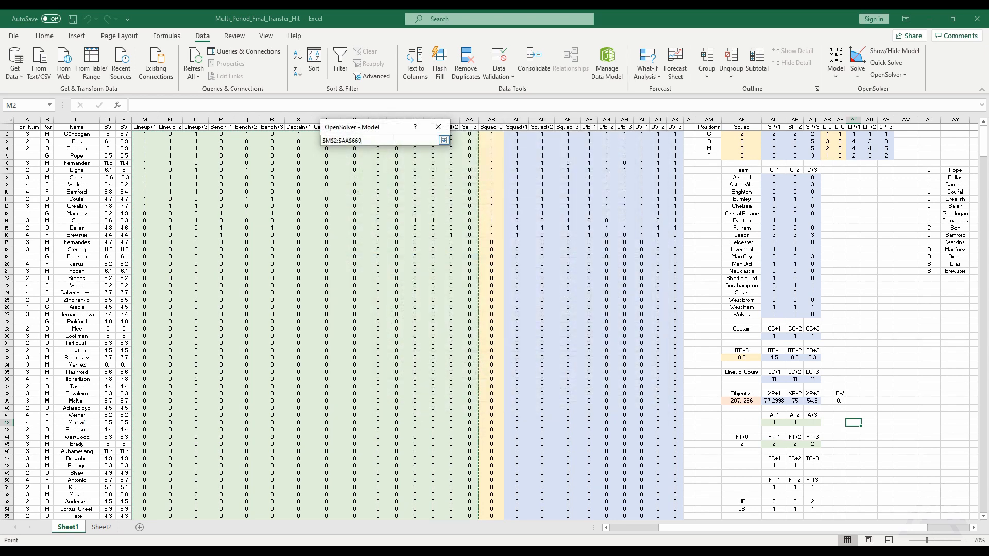
pyautogui.keyDown('ctrl'); pyautogui.click(776, 423); pyautogui.keyUp('ctrl')
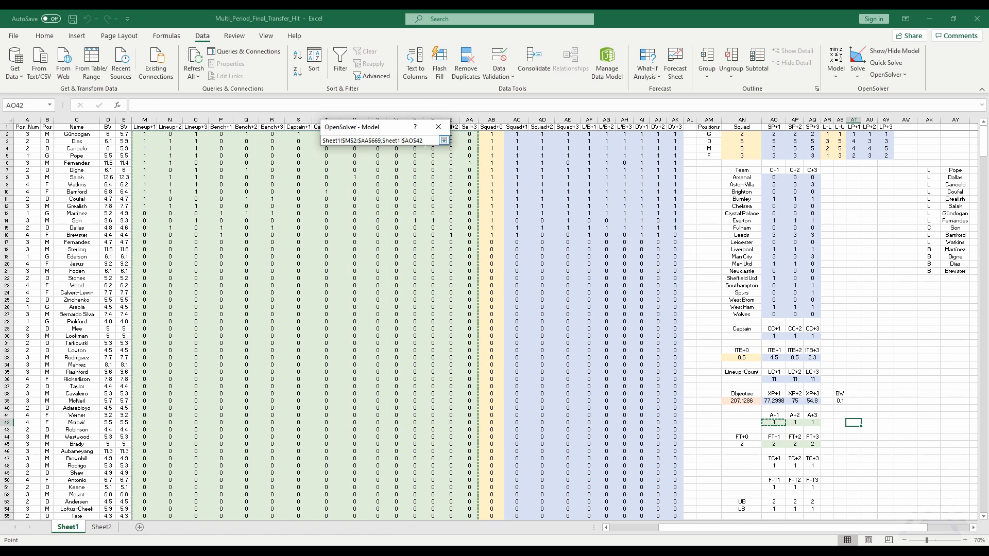
pyautogui.keyDown('ctrl'); pyautogui.click(797, 421); pyautogui.keyUp('ctrl')
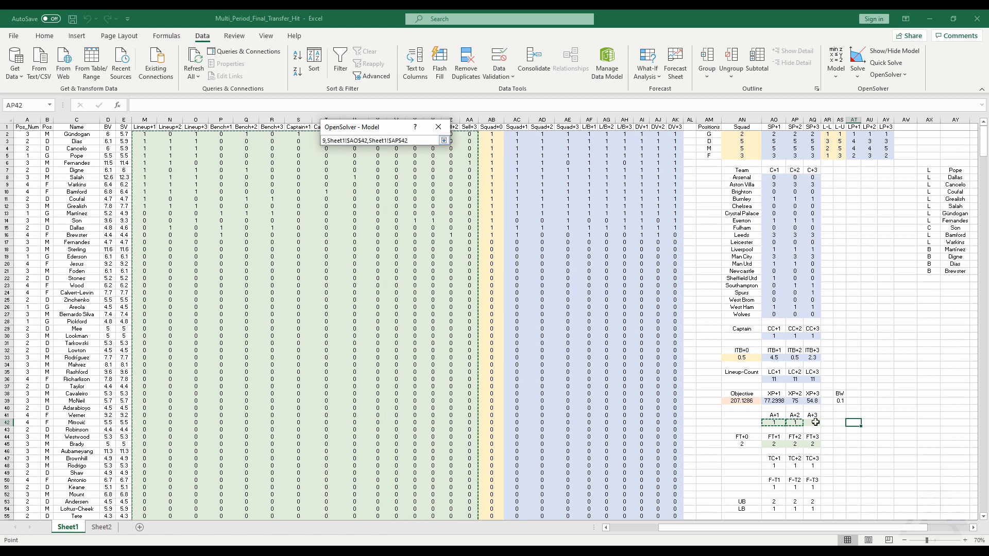
pyautogui.keyDown('ctrl'); pyautogui.click(813, 422); pyautogui.keyUp('ctrl')
# - Add the FT+1, FT+2 and FT+3 cells AO45, AP45 and AQ45 to the variable cells and save the model
pyautogui.click(774, 444)
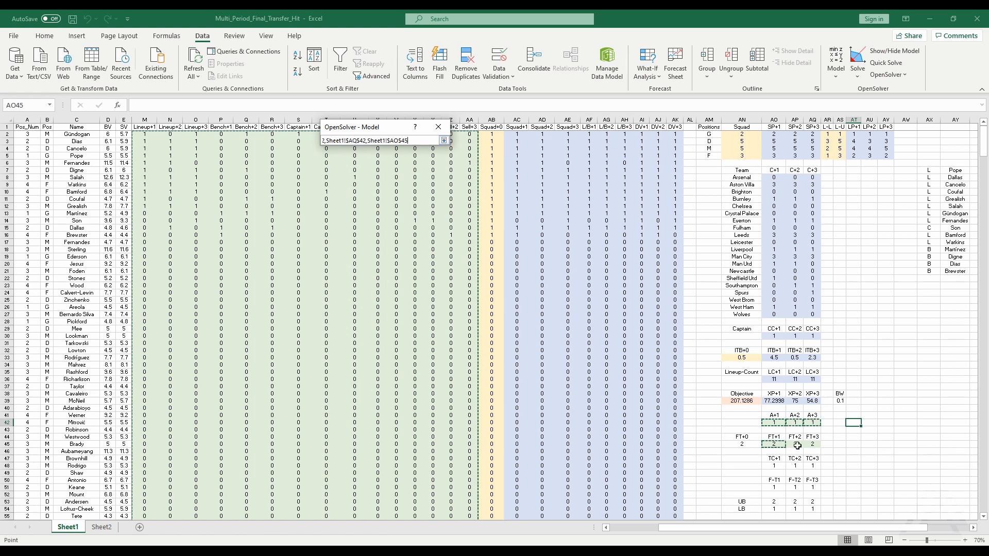
pyautogui.keyDown('ctrl'); pyautogui.click(795, 444); pyautogui.keyUp('ctrl')
pyautogui.keyDown('ctrl'); pyautogui.click(812, 444); pyautogui.keyUp('ctrl')
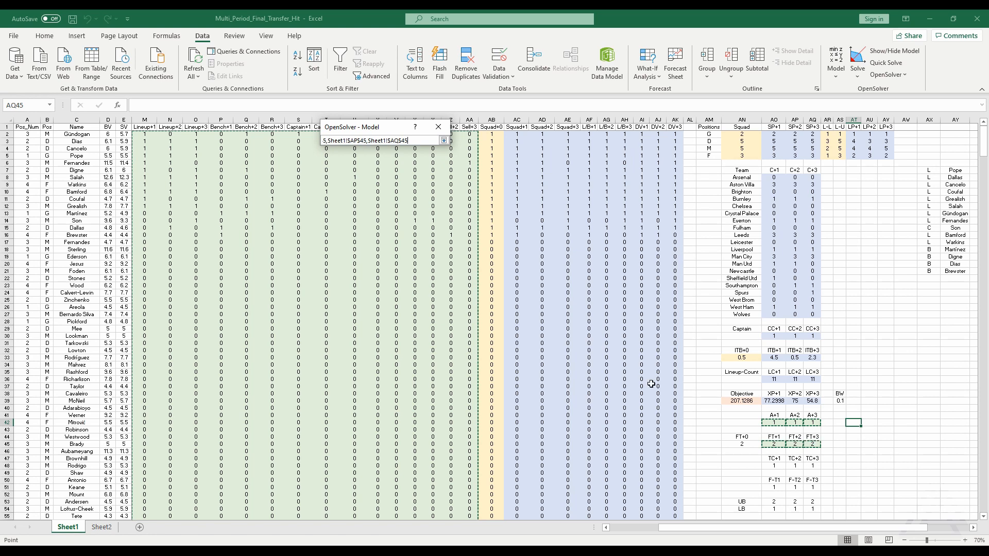
pyautogui.click(444, 140)
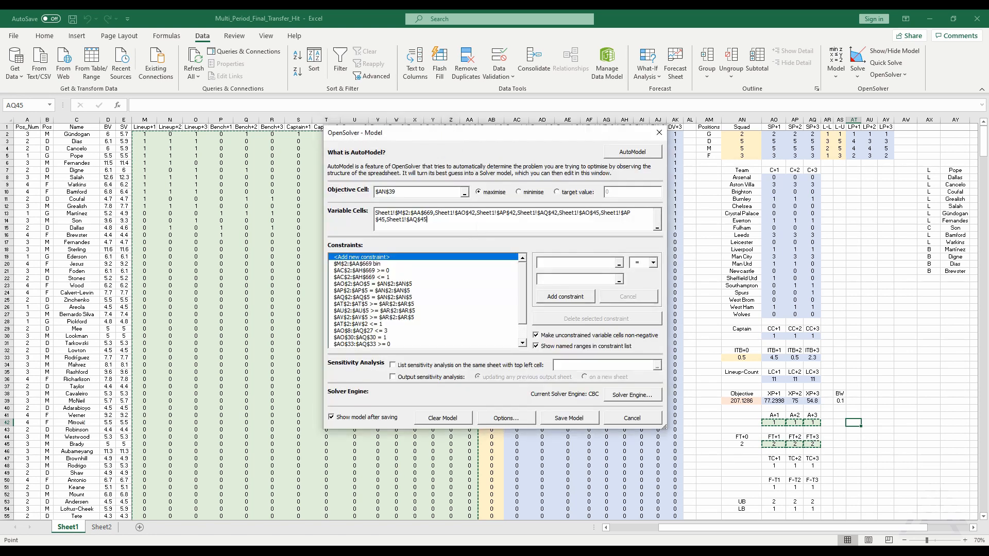
pyautogui.click(568, 418)
pyautogui.scroll(-1, 870, 414)
pyautogui.scroll(-1, 871, 414)
pyautogui.click(850, 408)
pyautogui.scroll(-2, 852, 408)
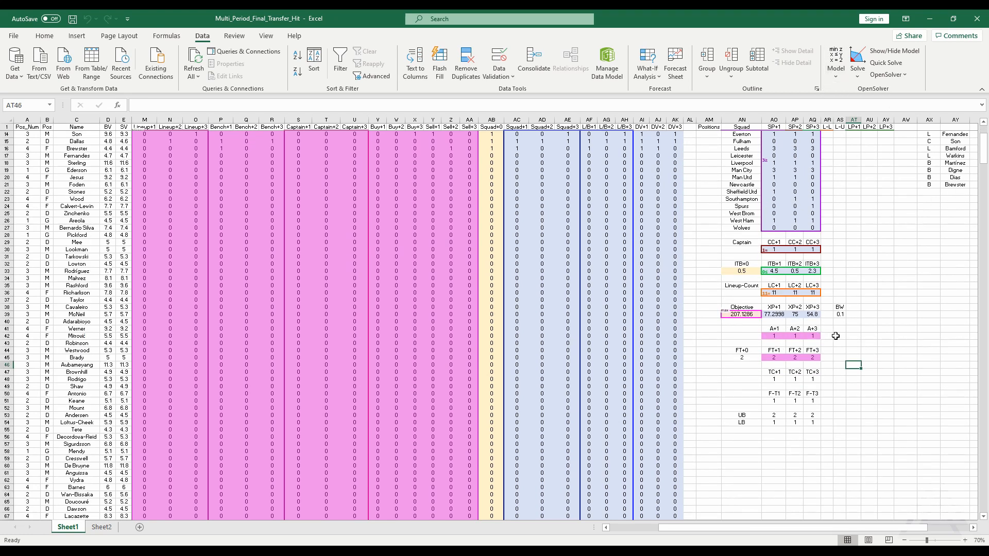
# - Add a binary constraint on the A+1 to A+3 cells AO42:AQ42 in the OpenSolver model and save it
pyautogui.click(835, 336)
pyautogui.click(835, 75)
pyautogui.click(856, 90)
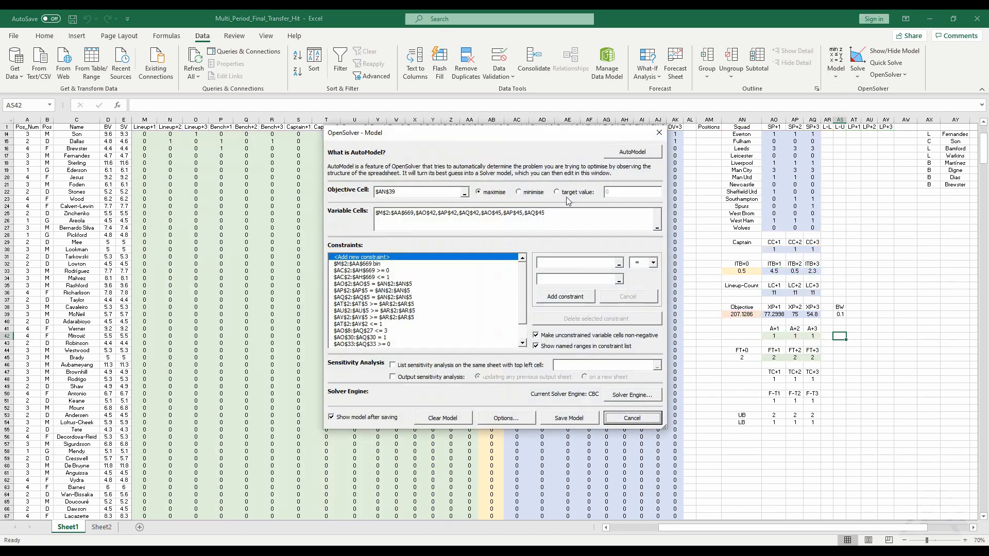
pyautogui.click(618, 265)
pyautogui.moveTo(774, 335); pyautogui.dragTo(813, 335)
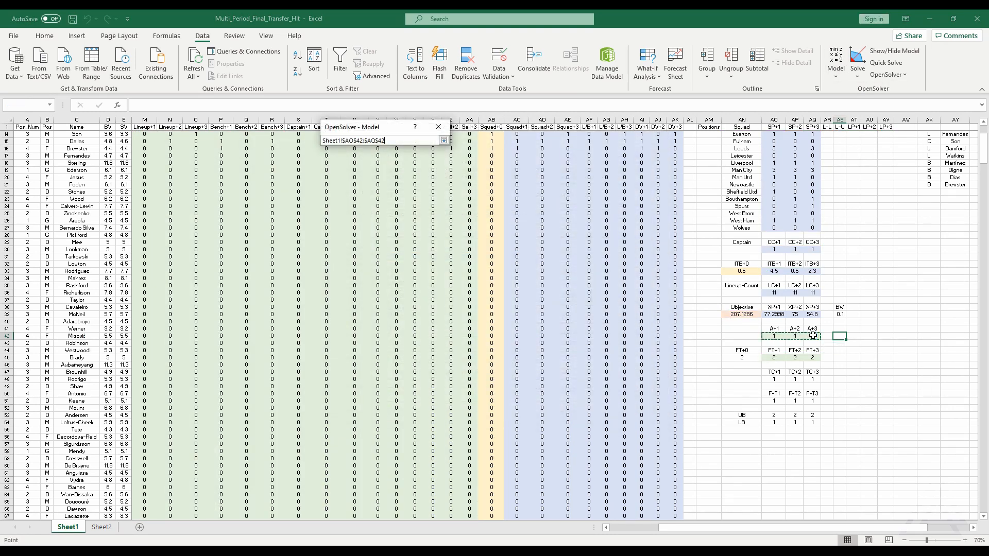
pyautogui.click(444, 142)
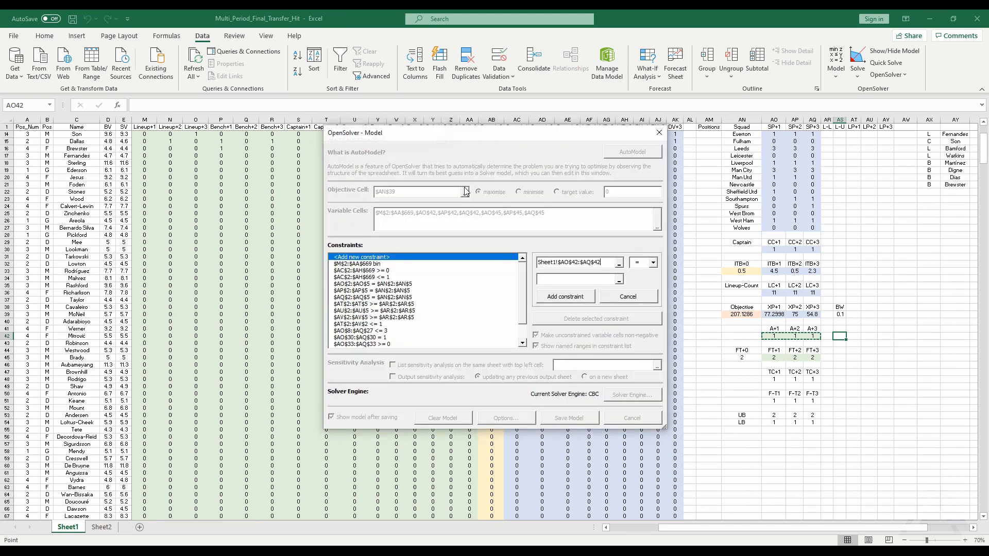
pyautogui.click(643, 262)
pyautogui.click(652, 300)
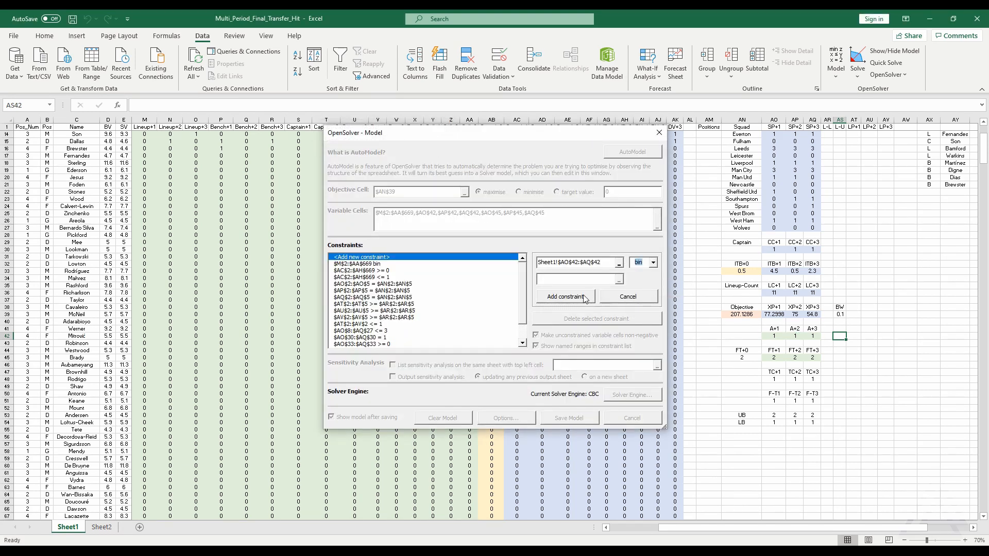
pyautogui.click(569, 298)
pyautogui.scroll(-2, 525, 306)
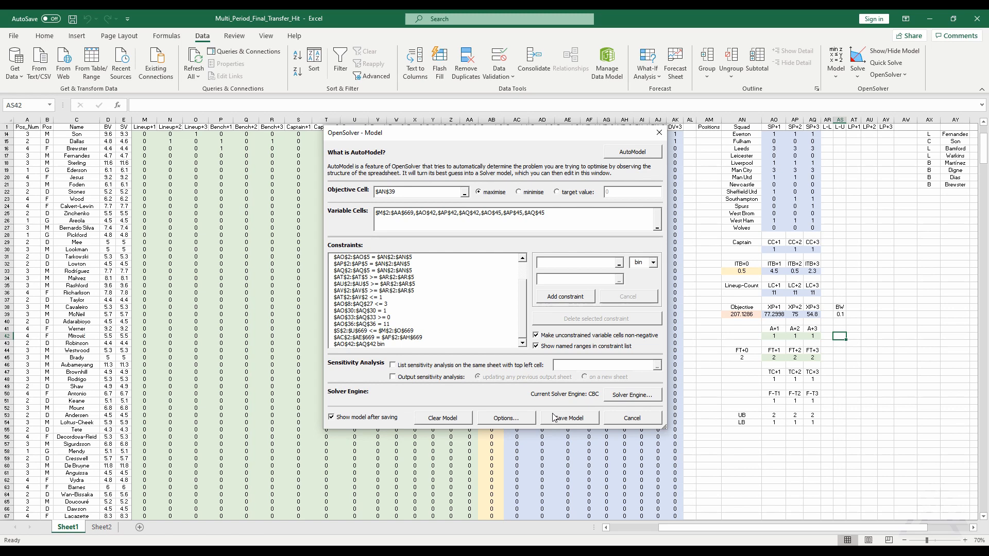
pyautogui.click(554, 418)
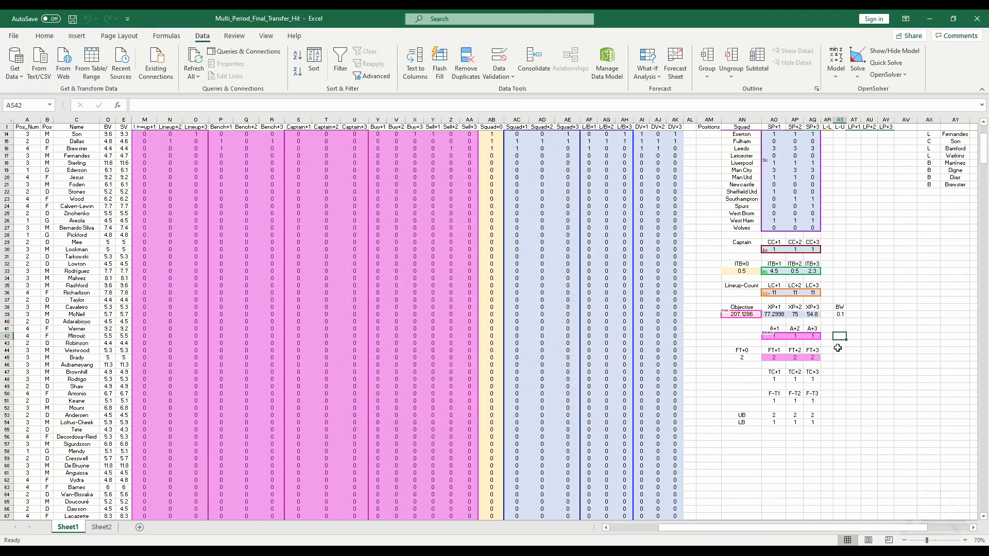
# - Add an integer constraint on the FT+1 to FT+3 cells AO45:AQ45 in the OpenSolver model and save it
pyautogui.click(838, 349)
pyautogui.click(836, 74)
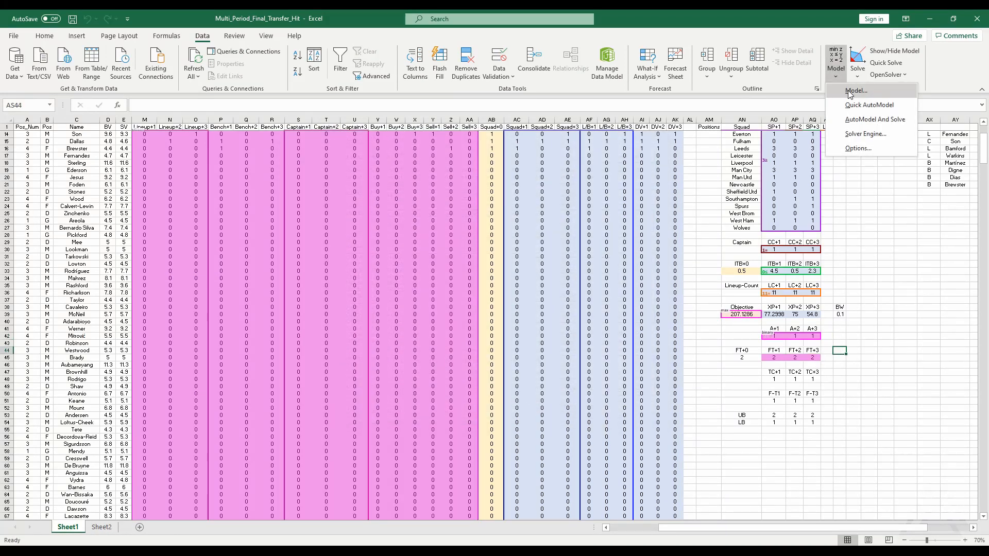
pyautogui.click(855, 91)
pyautogui.click(538, 263)
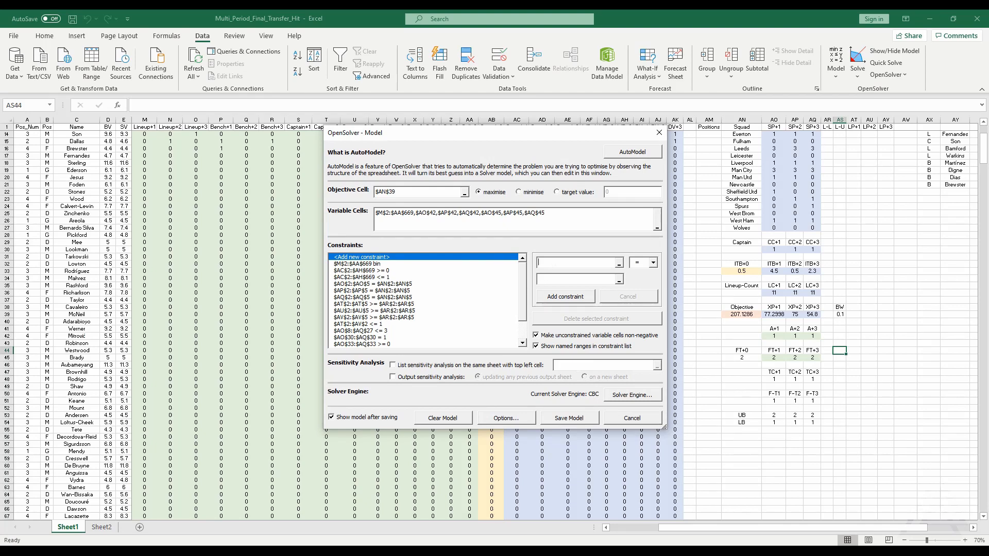
pyautogui.click(618, 263)
pyautogui.moveTo(775, 357); pyautogui.dragTo(813, 357)
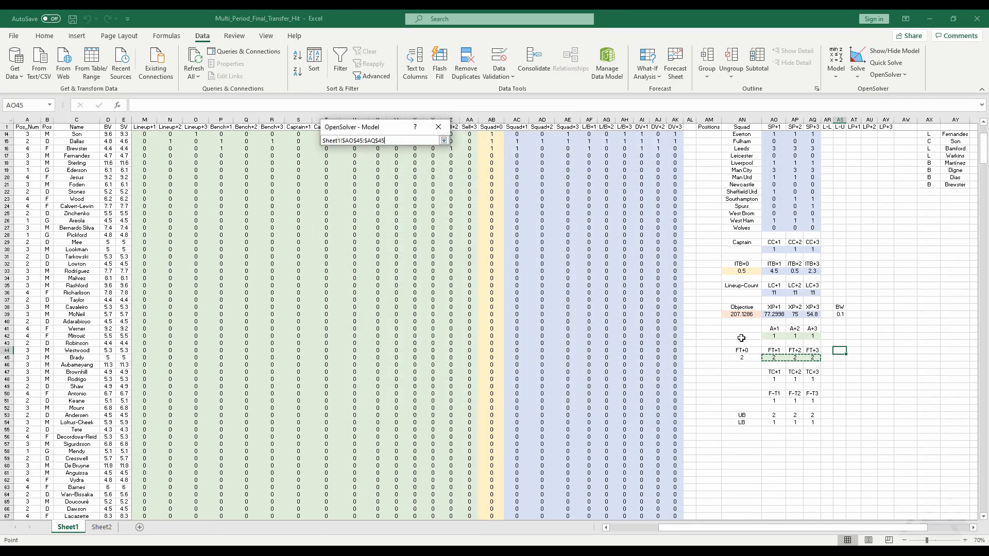
pyautogui.click(443, 140)
pyautogui.click(653, 262)
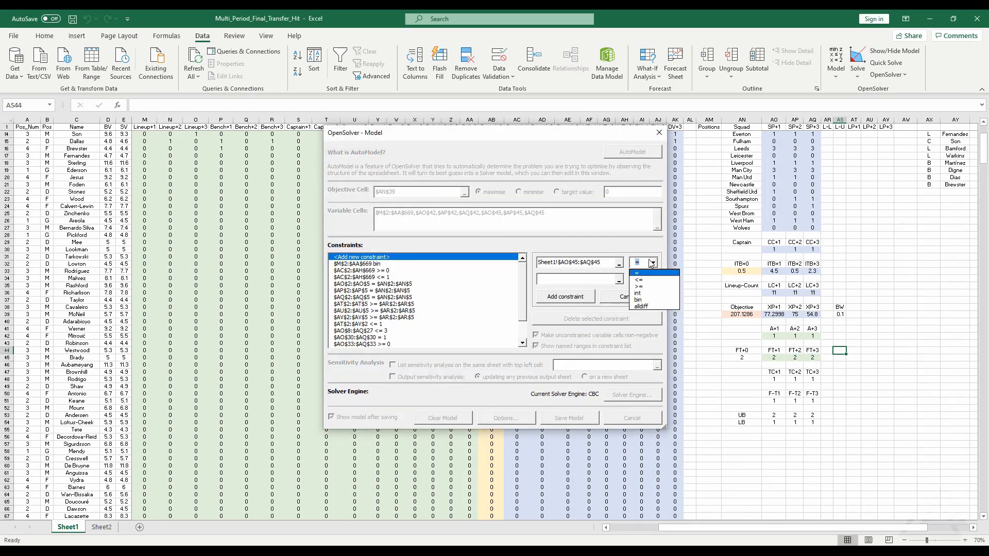
pyautogui.click(648, 293)
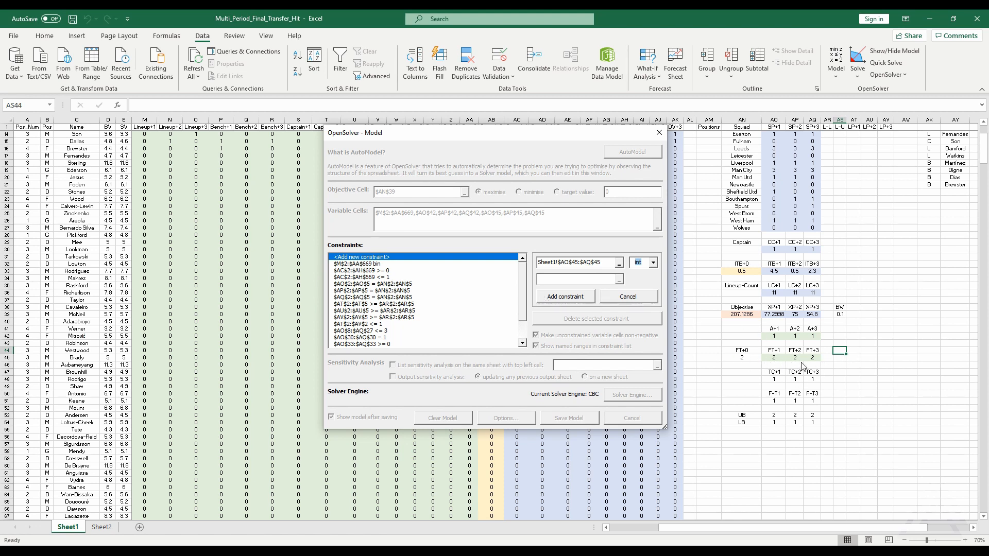
pyautogui.click(554, 301)
pyautogui.moveTo(523, 300); pyautogui.dragTo(520, 342)
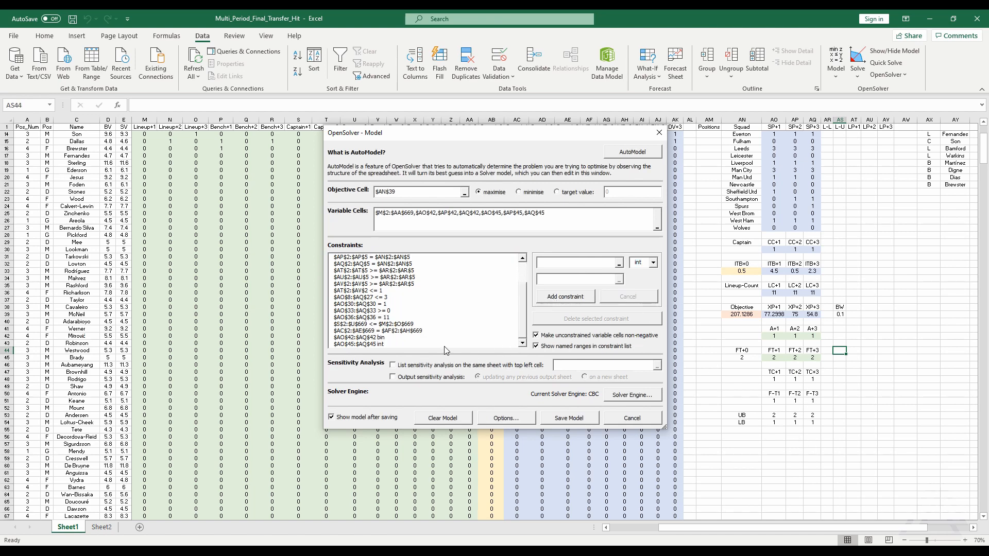
pyautogui.click(570, 418)
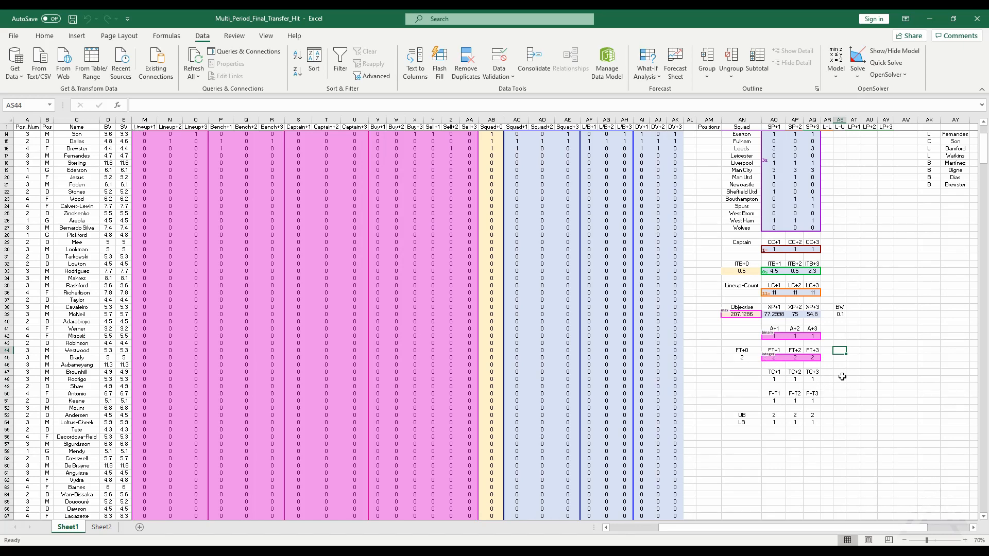
# - Reopen the OpenSolver model and add the constraint that the F-T cells AO51:AQ51 are <= the UB cells AO53:AQ53
pyautogui.scroll(-1, 842, 377)
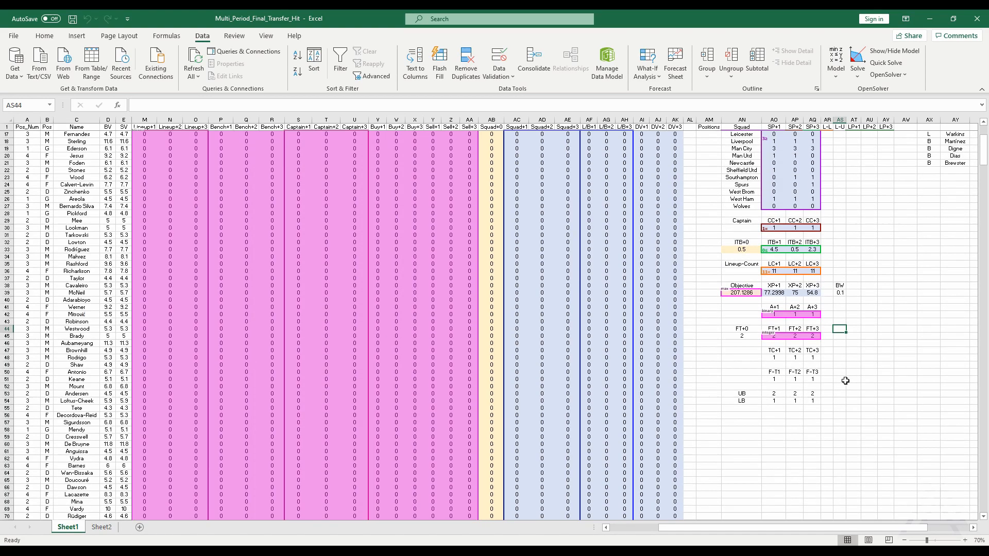
pyautogui.click(835, 72)
pyautogui.click(855, 90)
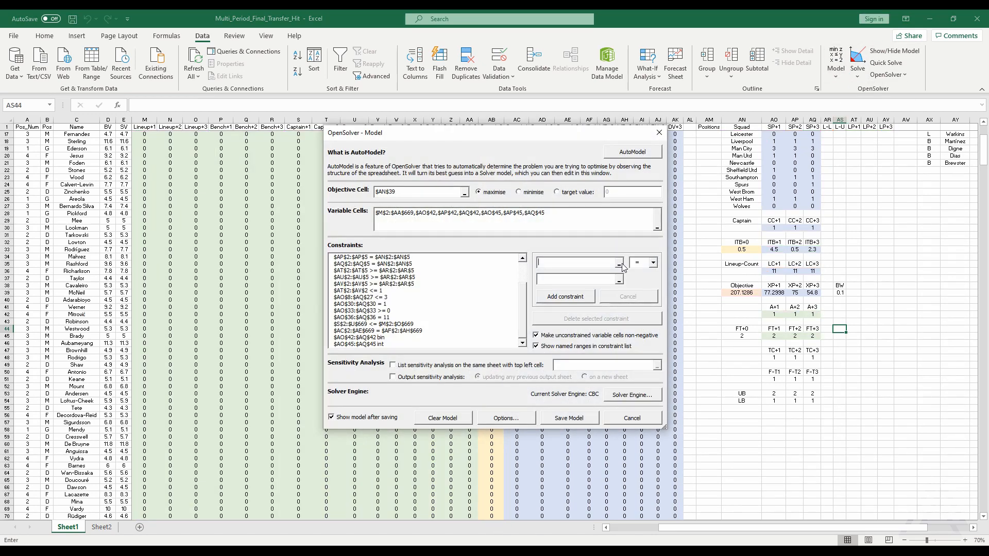
pyautogui.click(619, 265)
pyautogui.moveTo(774, 380); pyautogui.dragTo(812, 379)
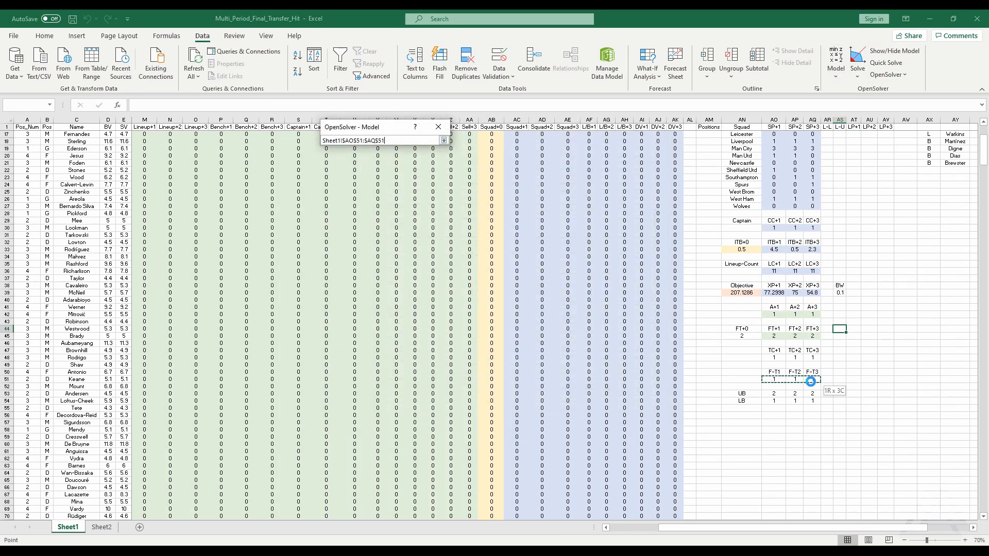
pyautogui.click(444, 140)
pyautogui.click(641, 262)
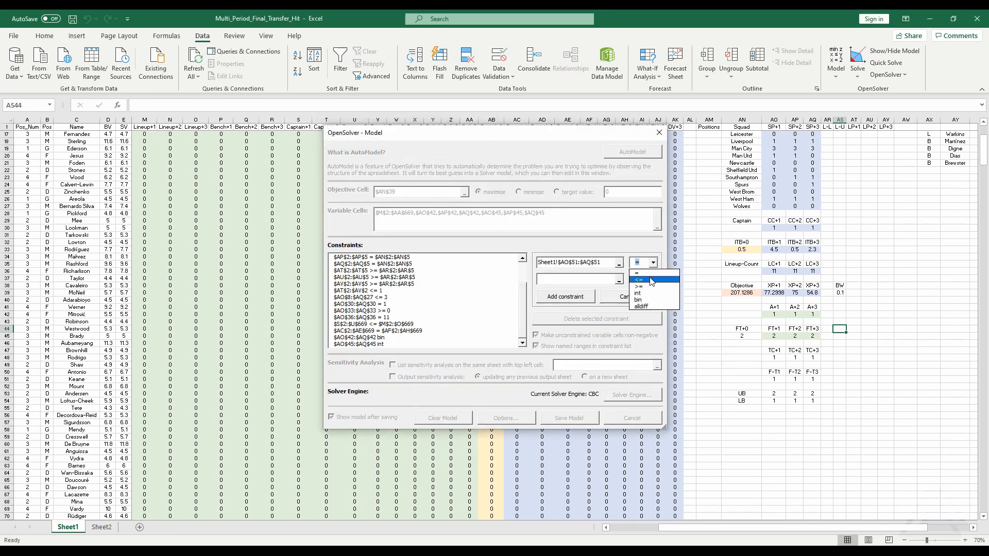
pyautogui.click(641, 262)
pyautogui.click(619, 279)
pyautogui.moveTo(773, 393); pyautogui.dragTo(813, 394)
pyautogui.click(444, 140)
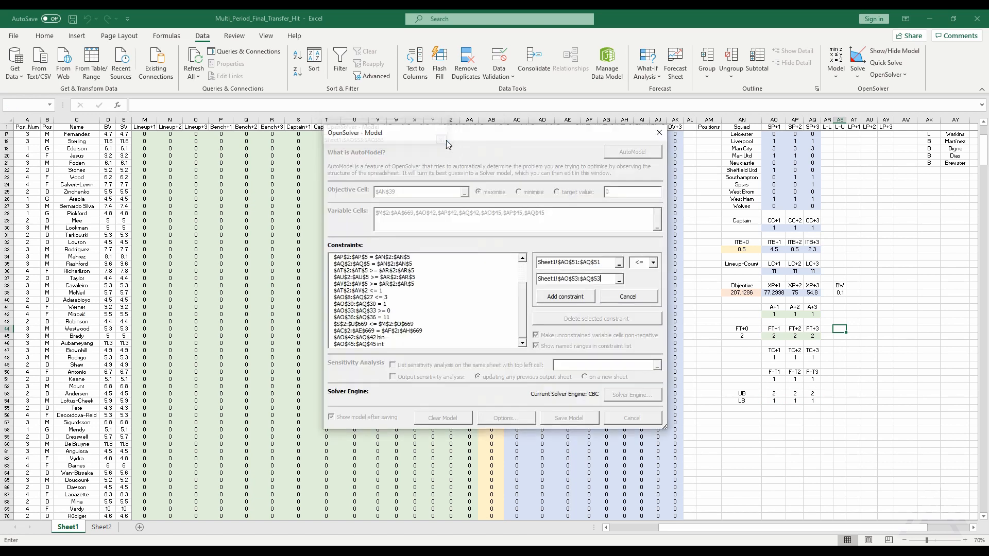
pyautogui.click(580, 297)
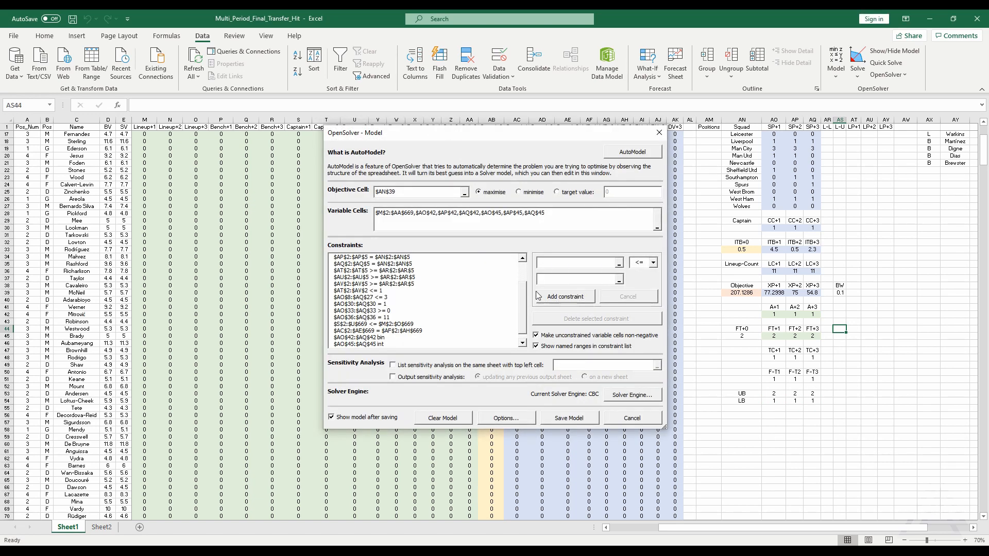
# - Add the constraint that the F-T cells AO51:AQ51 are >= the LB cells AO54:AQ54
pyautogui.click(620, 263)
pyautogui.moveTo(777, 378); pyautogui.dragTo(812, 379)
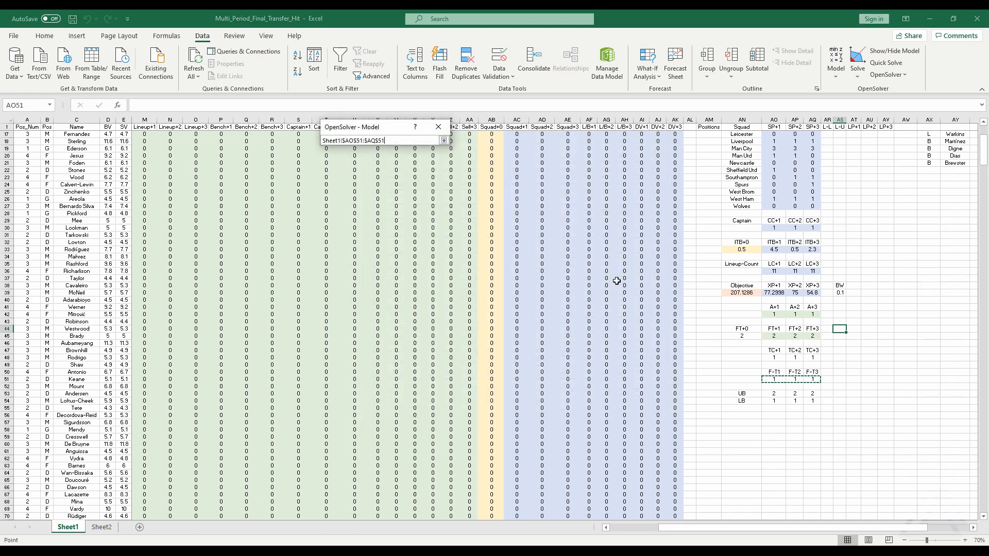
pyautogui.click(443, 140)
pyautogui.click(643, 262)
pyautogui.click(650, 286)
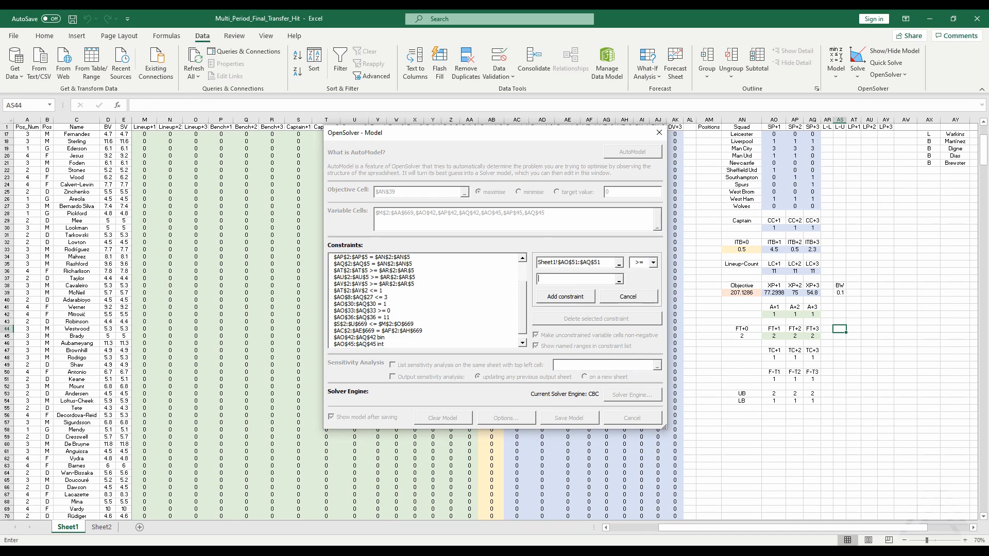
pyautogui.click(619, 278)
pyautogui.moveTo(774, 401); pyautogui.dragTo(813, 401)
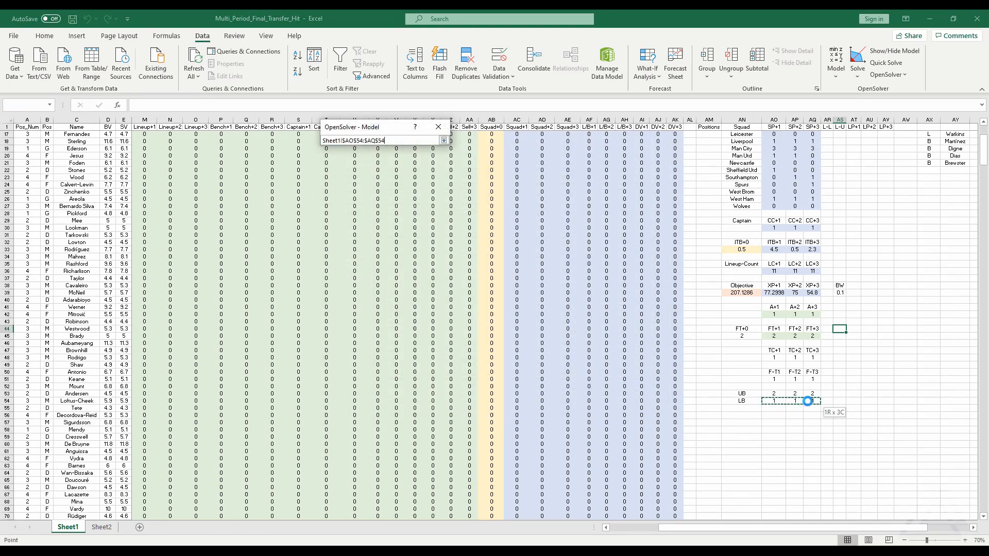
pyautogui.click(443, 140)
pyautogui.click(565, 297)
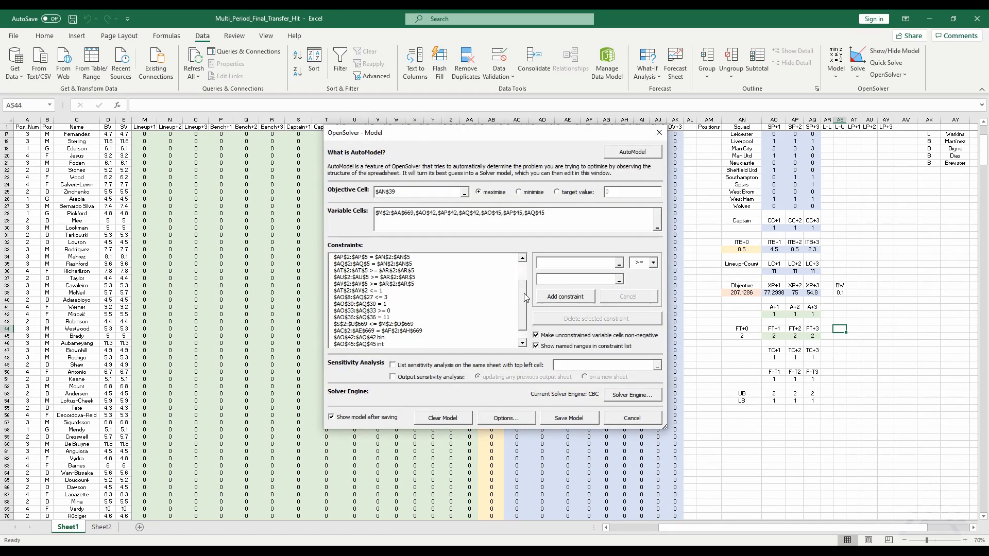
# - Check the newly added constraints in the model's constraint list and save the model
pyautogui.scroll(-1, 526, 298)
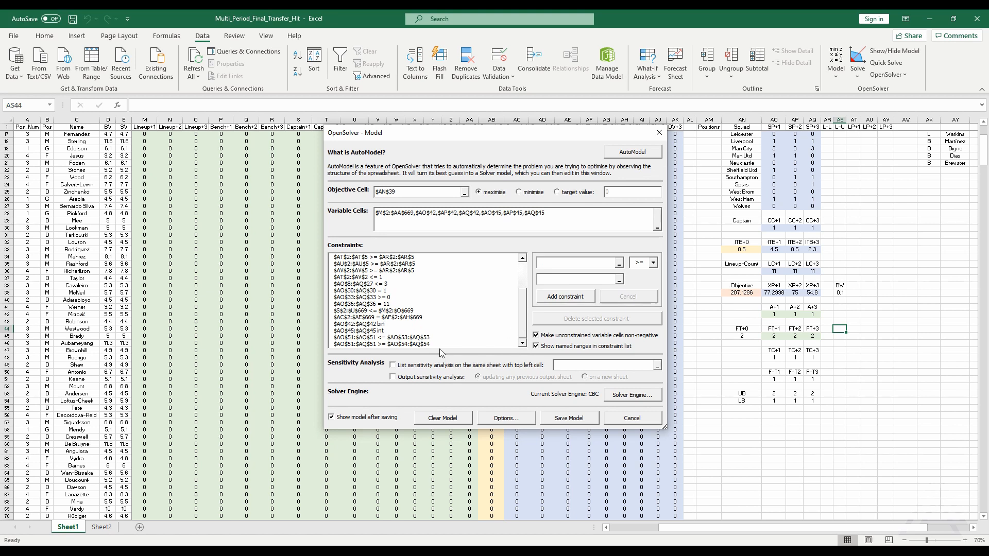
pyautogui.click(419, 325)
pyautogui.click(420, 330)
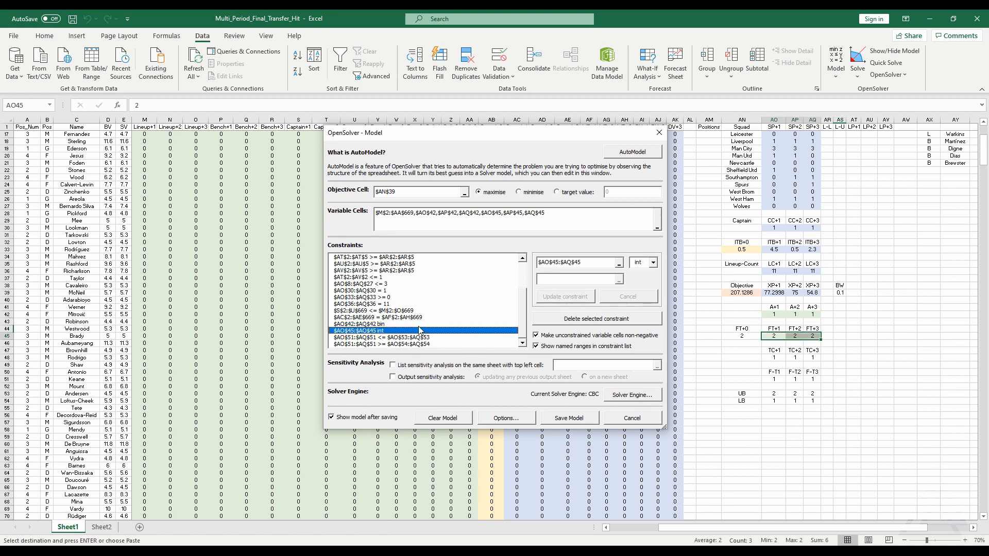
pyautogui.press('Down')
pyautogui.press('Down')
pyautogui.press('Up')
pyautogui.press('Down')
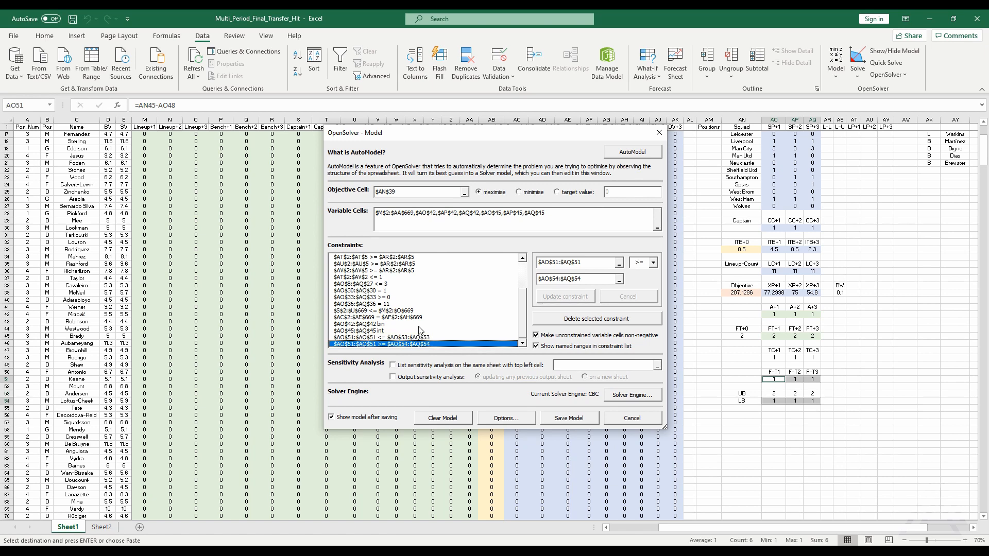
pyautogui.press('Up')
pyautogui.press('Down')
pyautogui.click(554, 424)
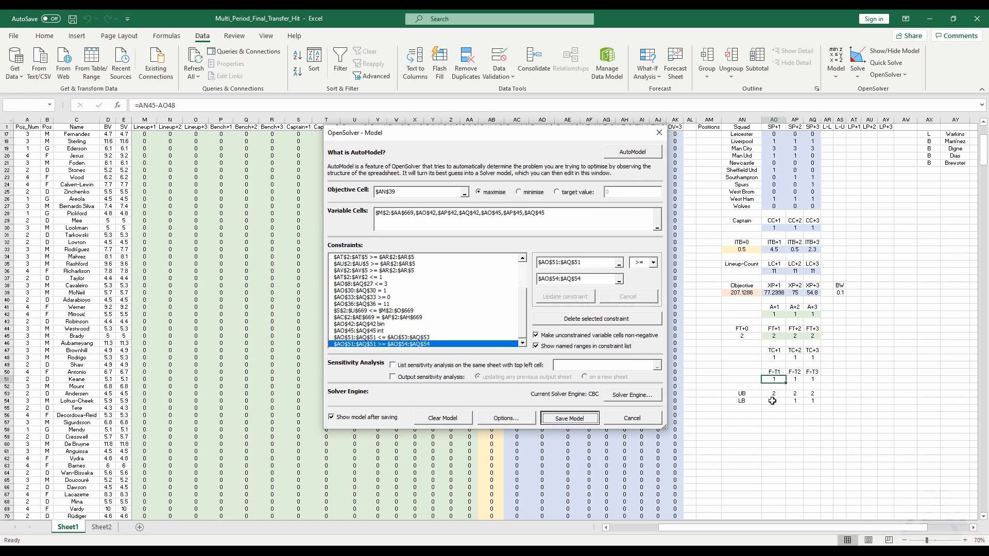
pyautogui.click(837, 369)
pyautogui.scroll(-1, 843, 408)
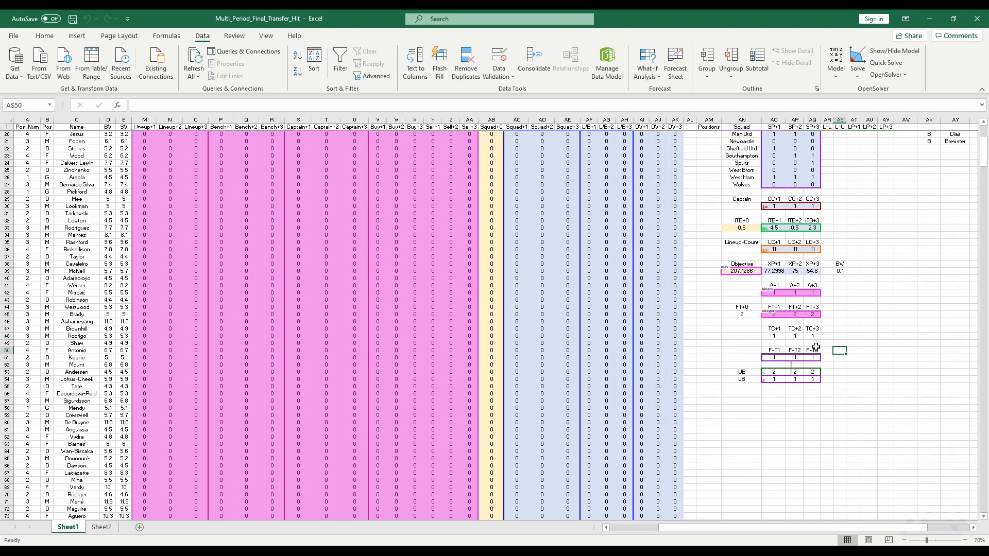
# - Enter the formula =AO42+1 in AO56 below the bounds and move it down to AO57
pyautogui.click(778, 395)
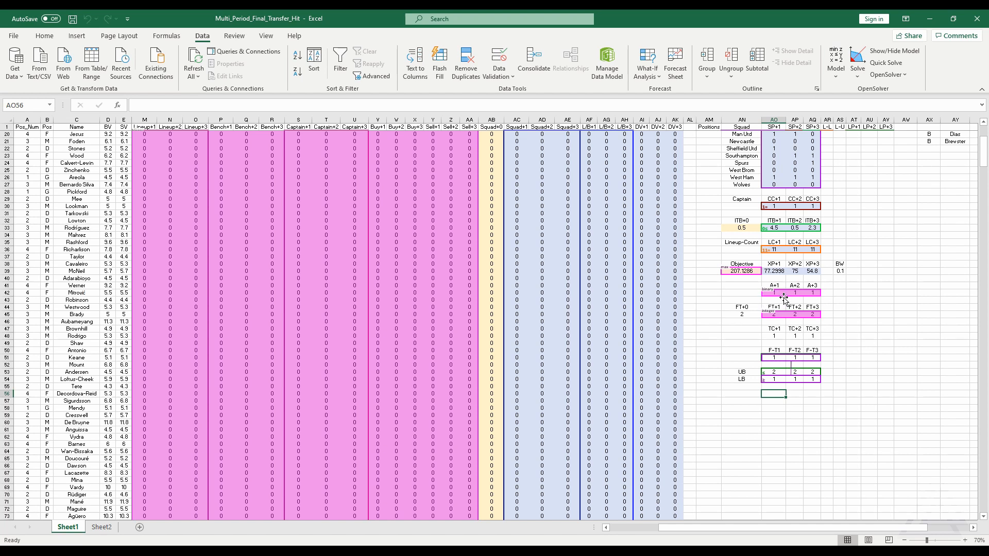
pyautogui.write('=')
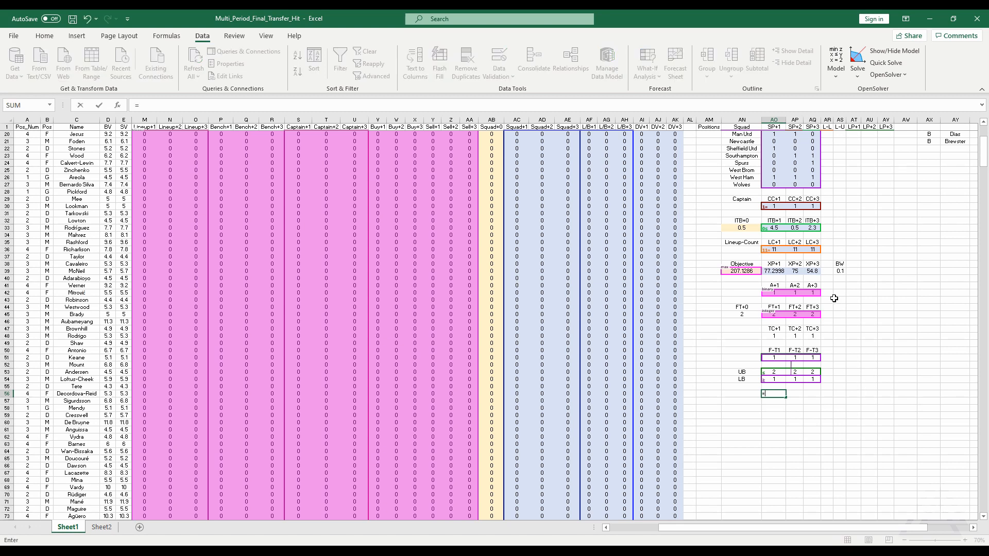
pyautogui.press('Up')
pyautogui.press('Up')
pyautogui.press('Up')
pyautogui.press('Up')
pyautogui.press('Up')
pyautogui.press('Up')
pyautogui.press('Up')
pyautogui.press('Up')
pyautogui.press('Up')
pyautogui.press('Up')
pyautogui.press('Up')
pyautogui.press('Up')
pyautogui.press('Up')
pyautogui.press('Up')
pyautogui.press('Return')
pyautogui.click(777, 394)
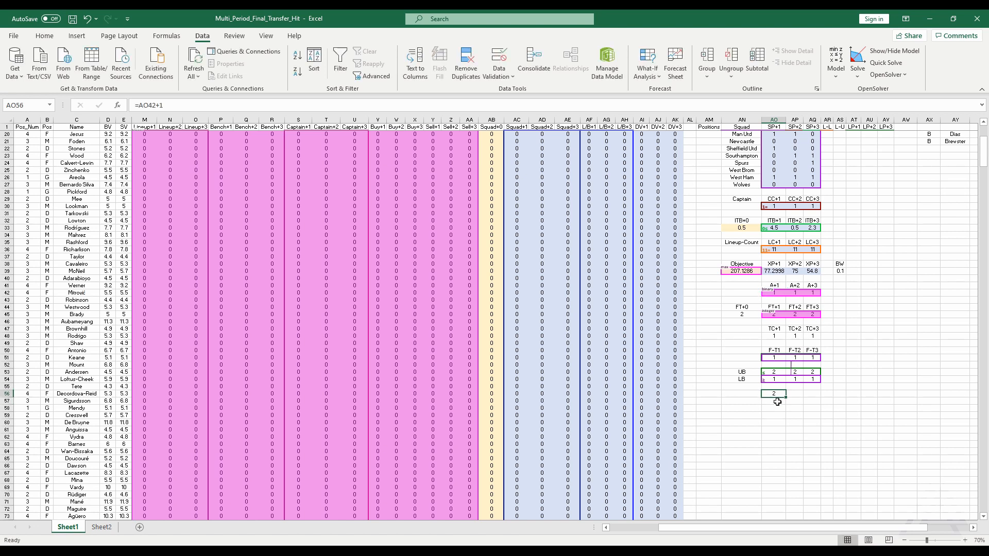
pyautogui.hotkey('ctrl', 'x')
pyautogui.click(776, 401)
pyautogui.hotkey('ctrl', 'v')
# - Label AO56 as RFT-N1 and fill the header across to AQ56 as RFT-N2 and RFT-N3
pyautogui.click(774, 393)
pyautogui.write('R')
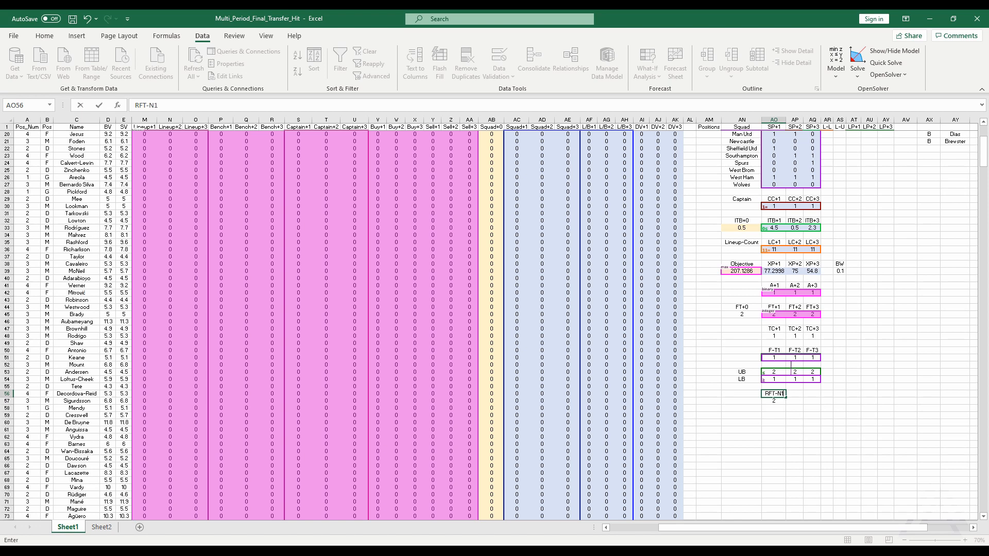
pyautogui.press('Return')
pyautogui.click(788, 394)
pyautogui.click(784, 394)
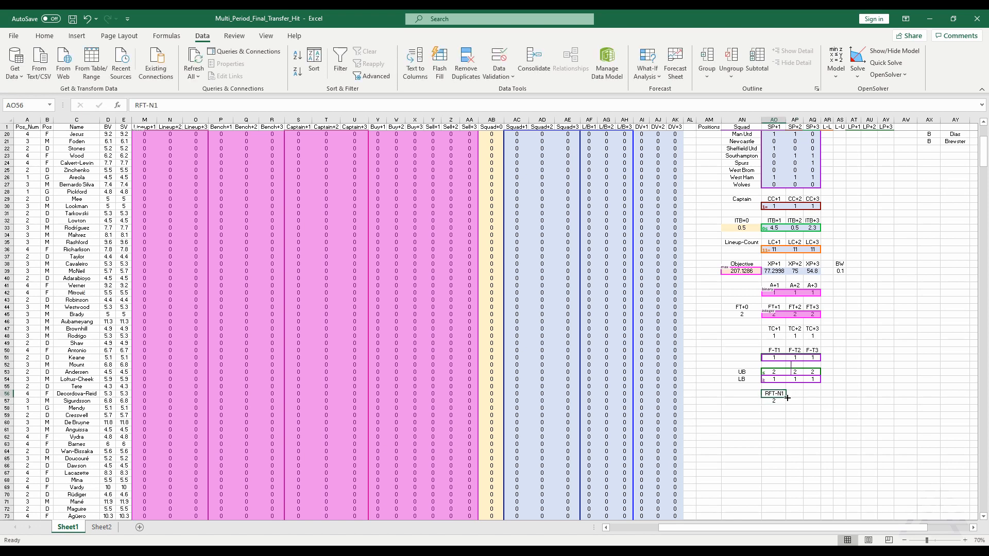
pyautogui.moveTo(788, 398); pyautogui.dragTo(820, 397)
# - Autofit the widths of columns AO to AQ to their contents
pyautogui.click(794, 401)
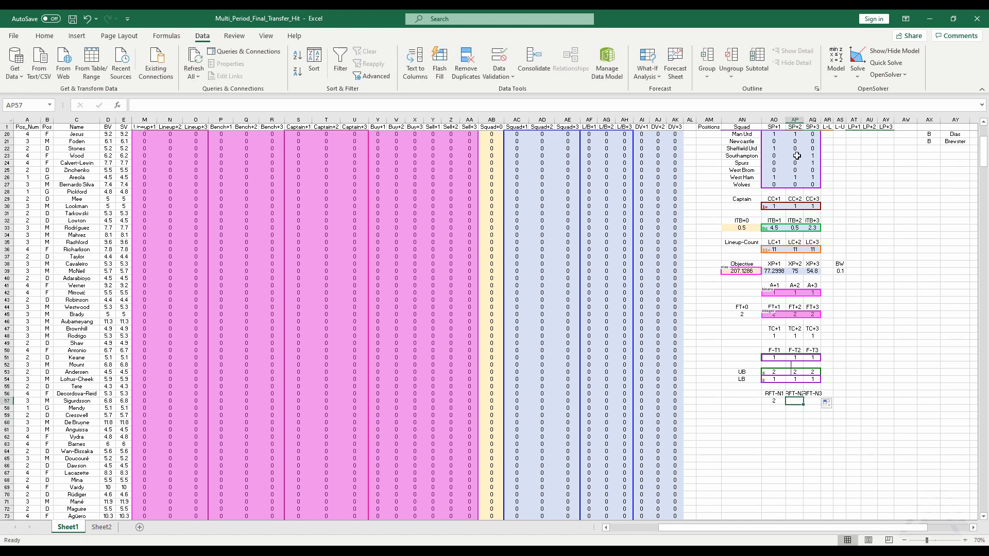
pyautogui.moveTo(774, 120); pyautogui.dragTo(812, 120)
pyautogui.doubleClick(821, 120)
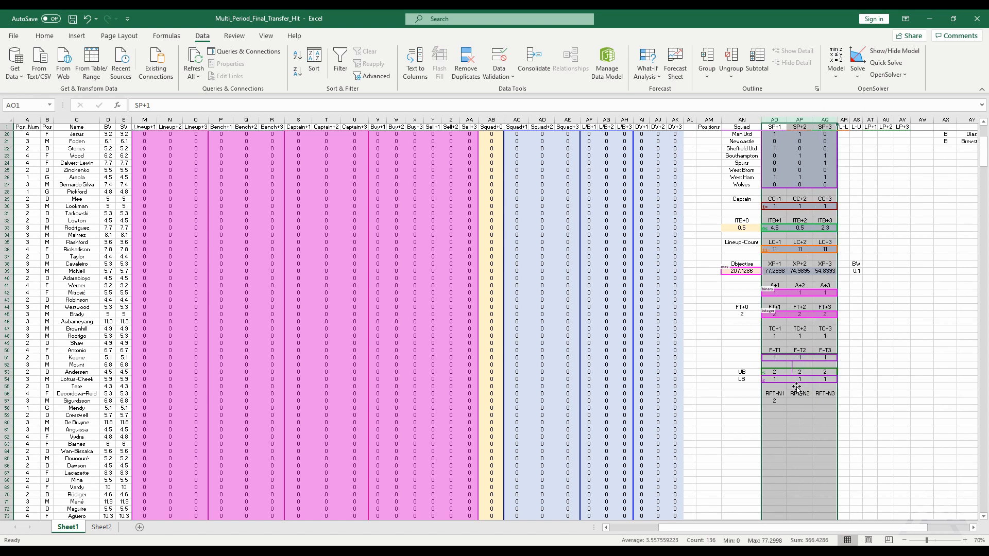
# - Fill the =AO42+1 formula from AO57 across to AQ57 under the RFT-N headers
pyautogui.click(795, 402)
pyautogui.doubleClick(778, 402)
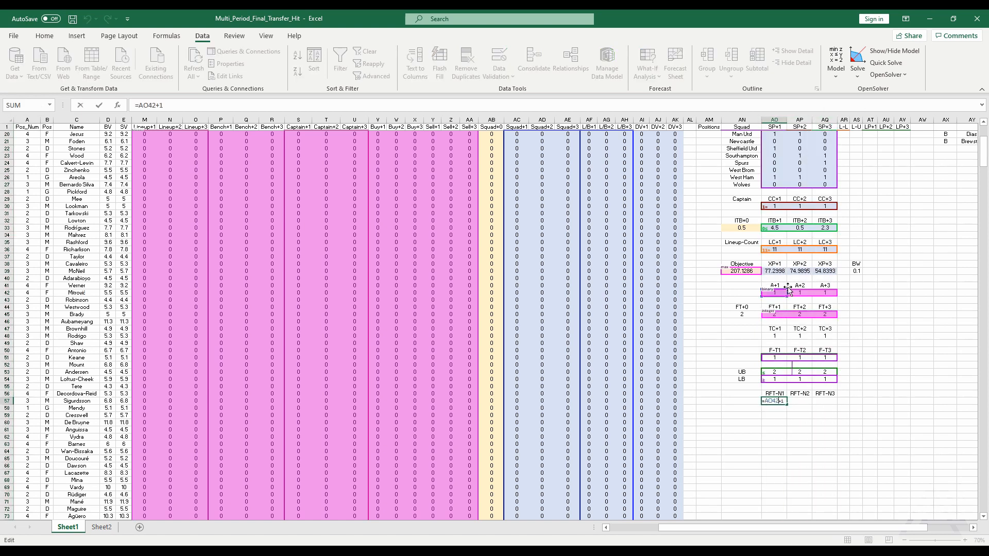
pyautogui.hotkey('ctrl', 'Return')
pyautogui.moveTo(787, 406); pyautogui.dragTo(833, 406)
pyautogui.click(799, 437)
# - Add the constraint AO45:AQ45 = AO57:AQ57 to the OpenSolver model and save the model
pyautogui.click(834, 82)
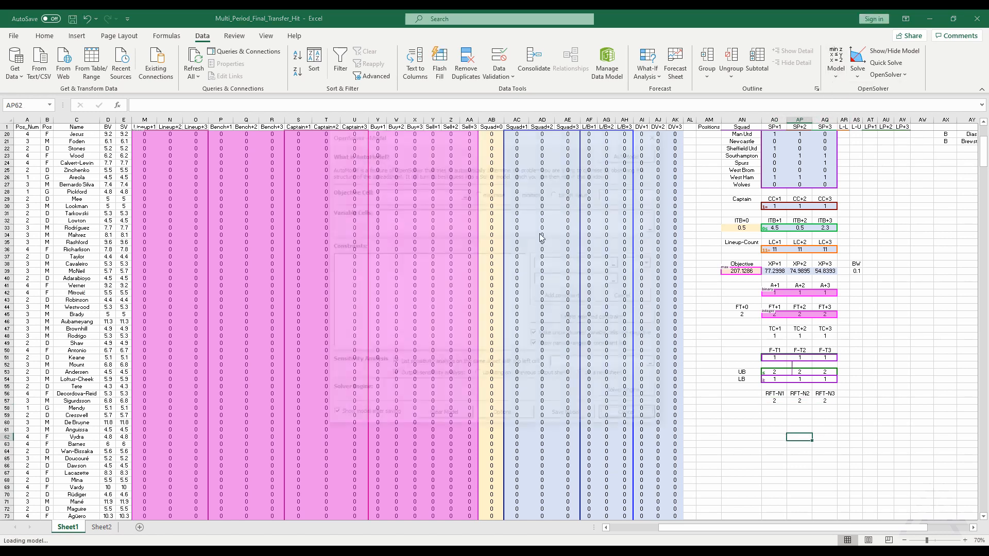
pyautogui.click(618, 264)
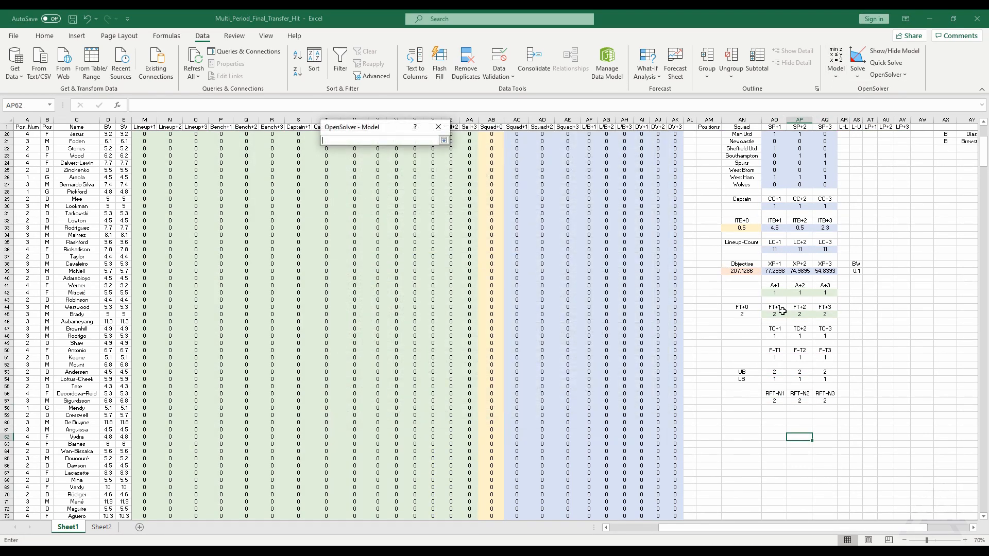
pyautogui.moveTo(782, 310); pyautogui.dragTo(826, 314)
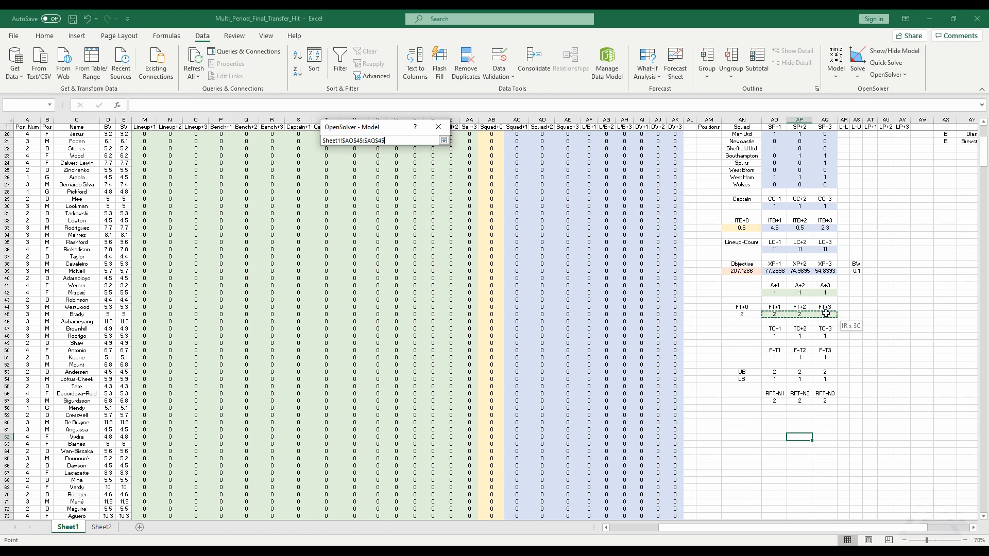
pyautogui.click(443, 140)
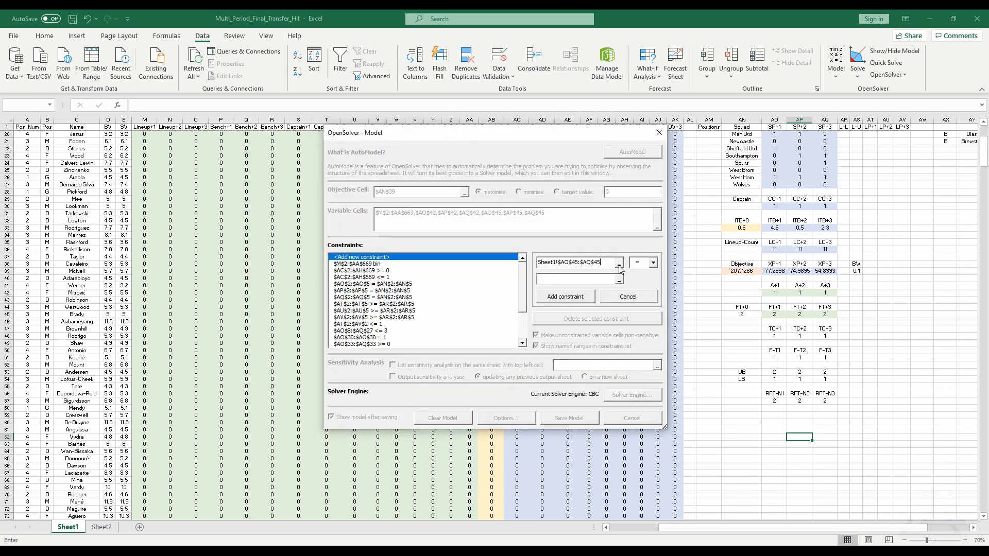
pyautogui.click(618, 280)
pyautogui.moveTo(774, 401); pyautogui.dragTo(824, 400)
pyautogui.click(443, 141)
pyautogui.click(565, 296)
pyautogui.click(569, 417)
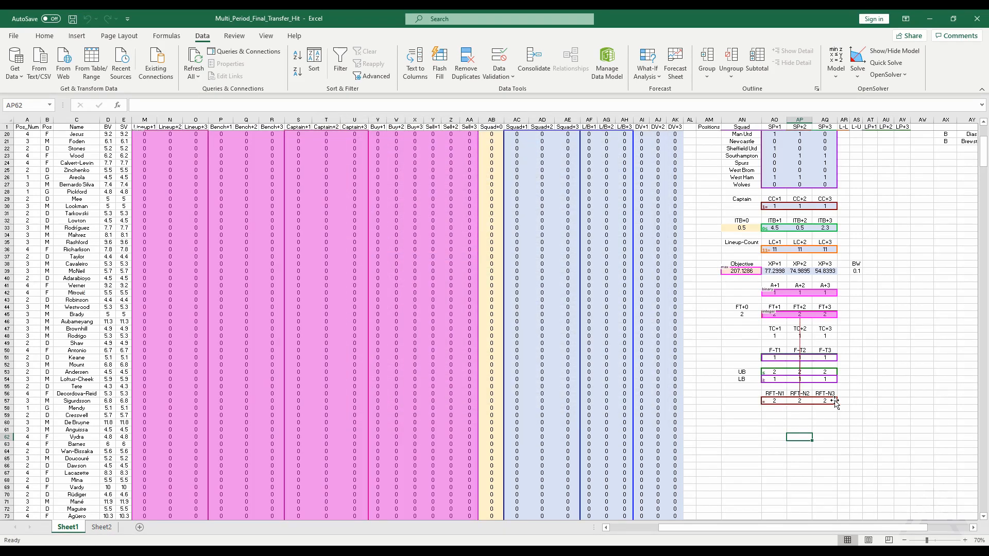
# - Hide the model overlay and shade the RFT-N values in AO57:AQ57 light blue
pyautogui.click(894, 51)
pyautogui.moveTo(774, 400); pyautogui.dragTo(824, 398)
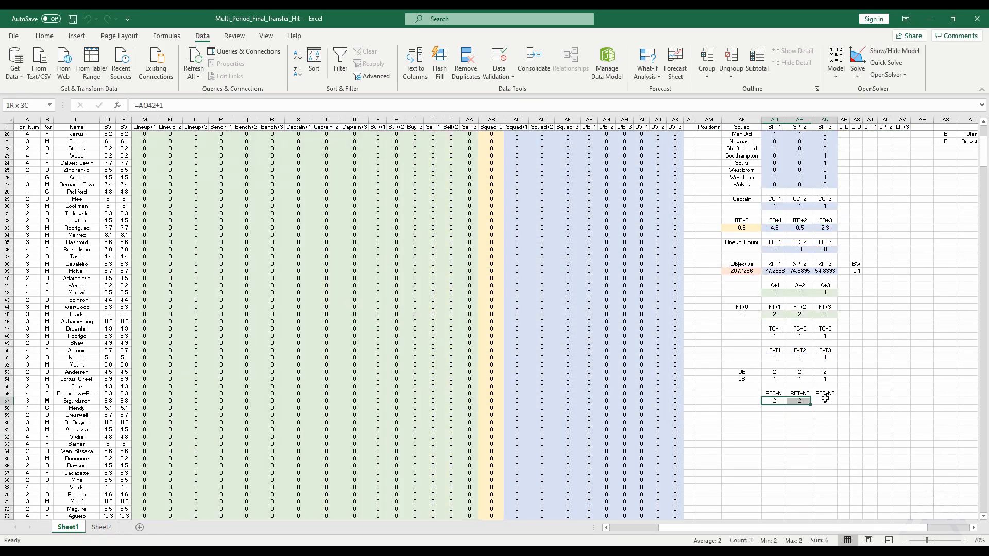
pyautogui.click(44, 36)
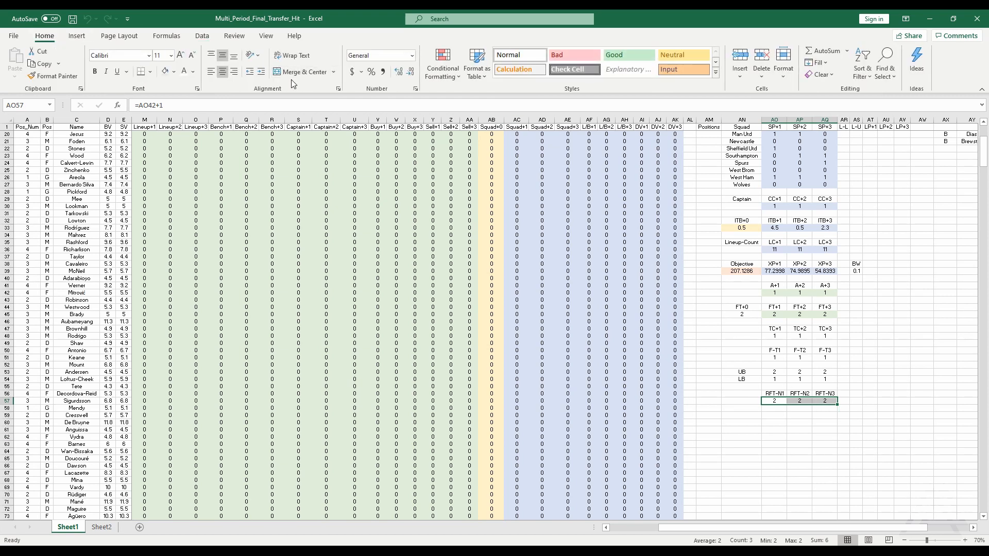
pyautogui.click(175, 71)
pyautogui.click(234, 110)
# - Shade the UB and LB values in AO53:AQ54 and the F-T values in AO51:AQ51 light blue
pyautogui.moveTo(774, 372); pyautogui.dragTo(826, 379)
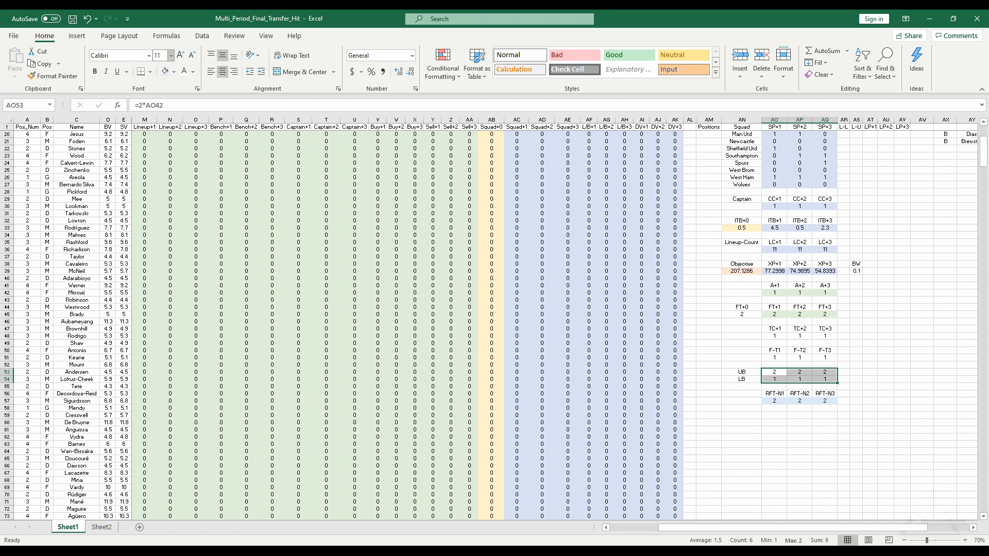
pyautogui.click(166, 71)
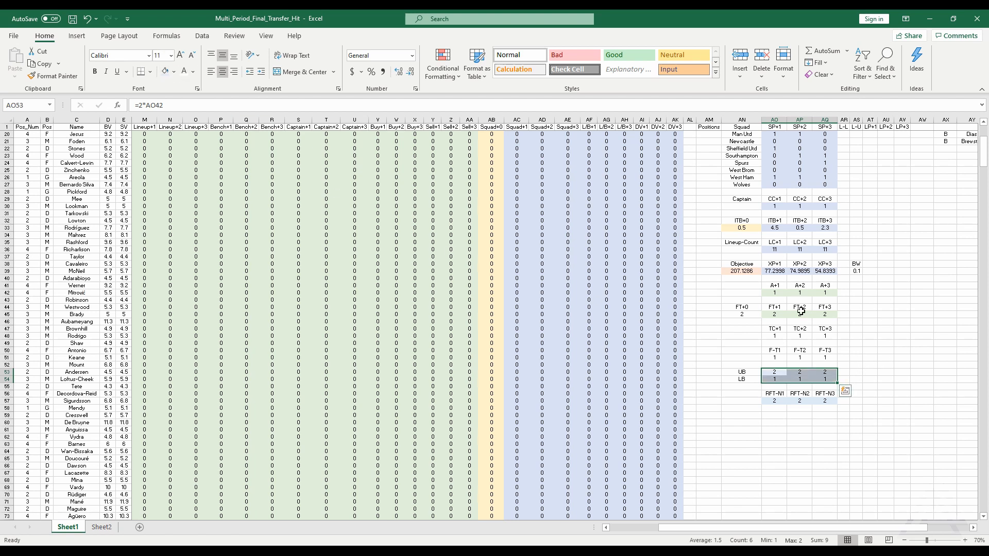
pyautogui.moveTo(774, 358); pyautogui.dragTo(824, 358)
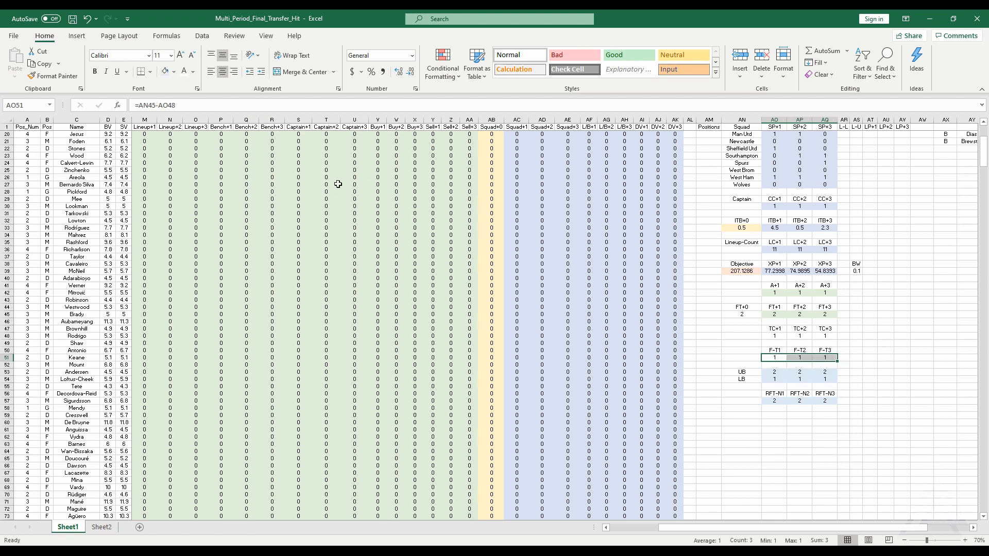
pyautogui.click(165, 71)
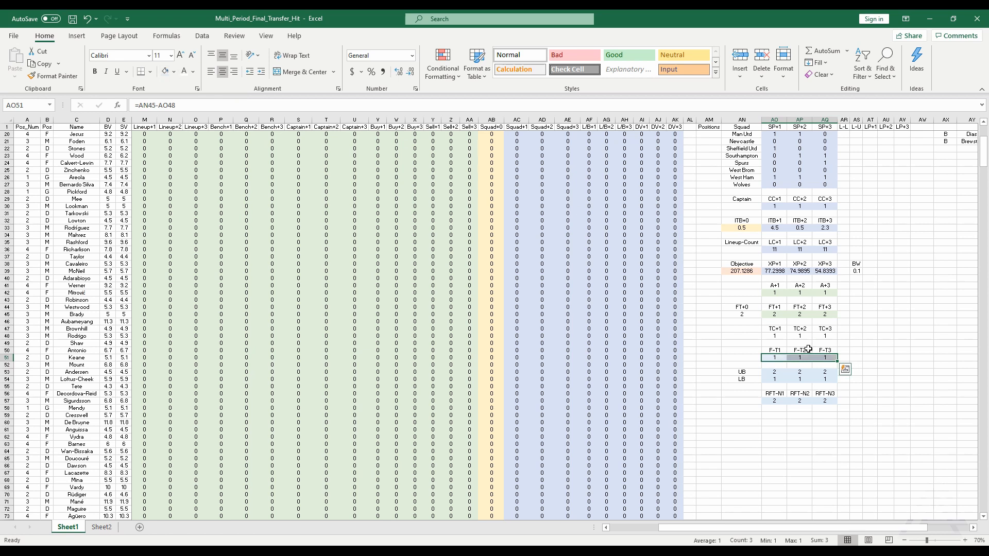
# - Shade the transfer count values in AO48:AQ48 with the same light blue fill
pyautogui.click(771, 331)
pyautogui.moveTo(771, 330); pyautogui.dragTo(829, 337)
pyautogui.click(757, 337)
pyautogui.click(166, 71)
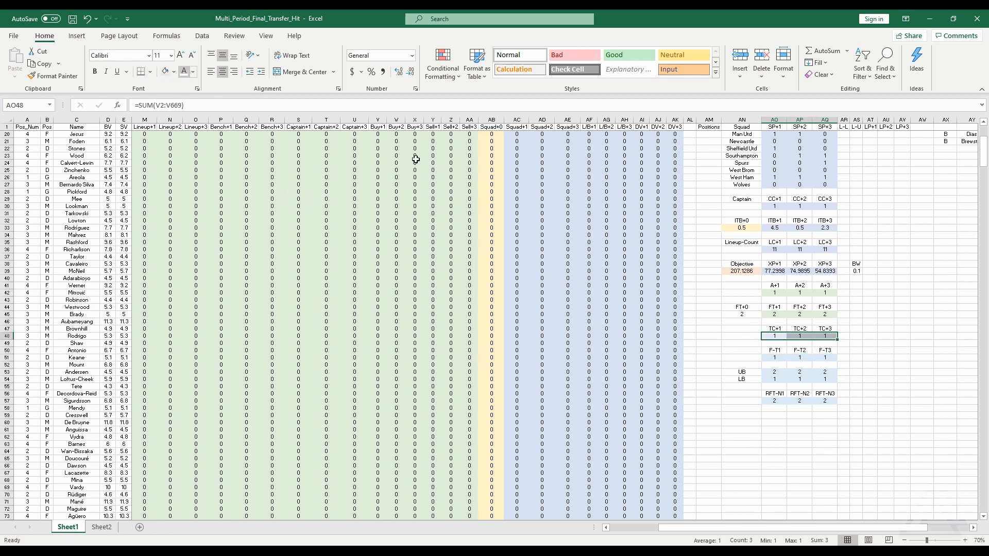
# - Shade the FT+0 value in AN45 light yellow like the other starting-value cells
pyautogui.click(748, 314)
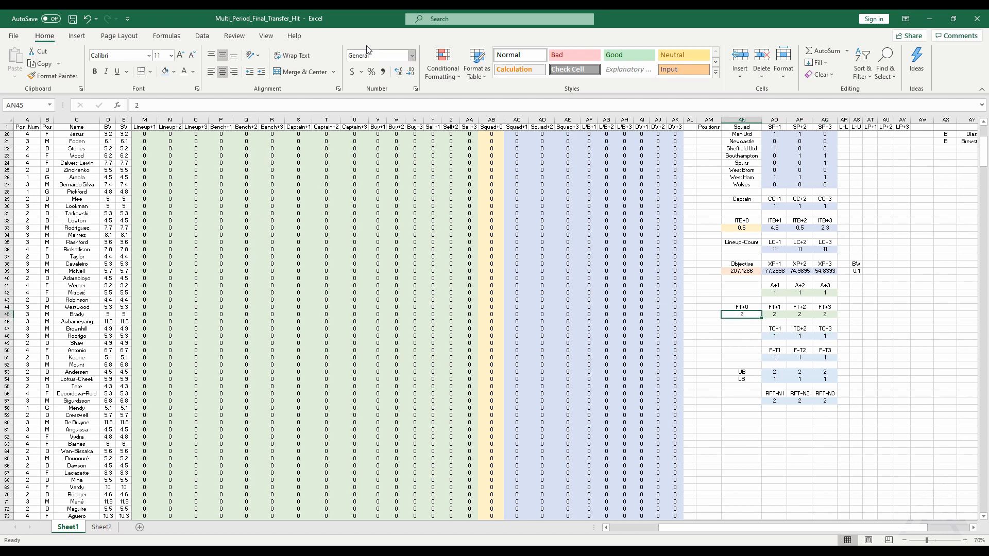
pyautogui.click(174, 71)
pyautogui.click(228, 113)
pyautogui.click(870, 336)
pyautogui.scroll(2, 863, 338)
pyautogui.click(856, 364)
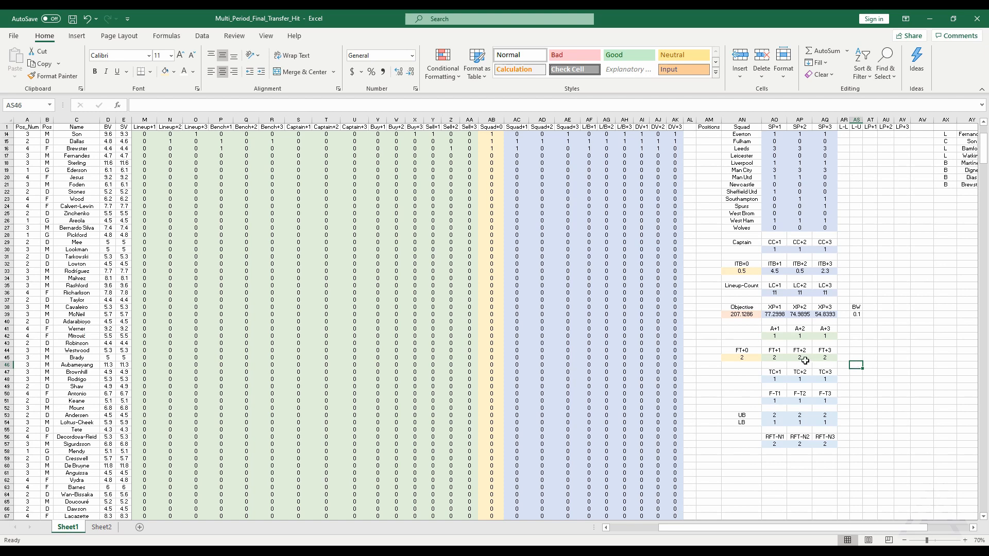
pyautogui.scroll(2, 864, 360)
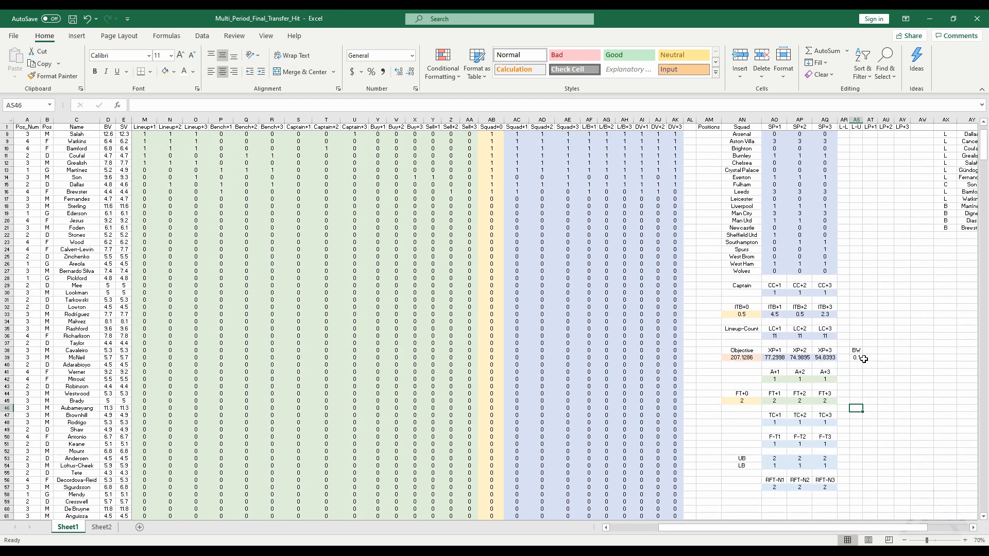
pyautogui.click(734, 365)
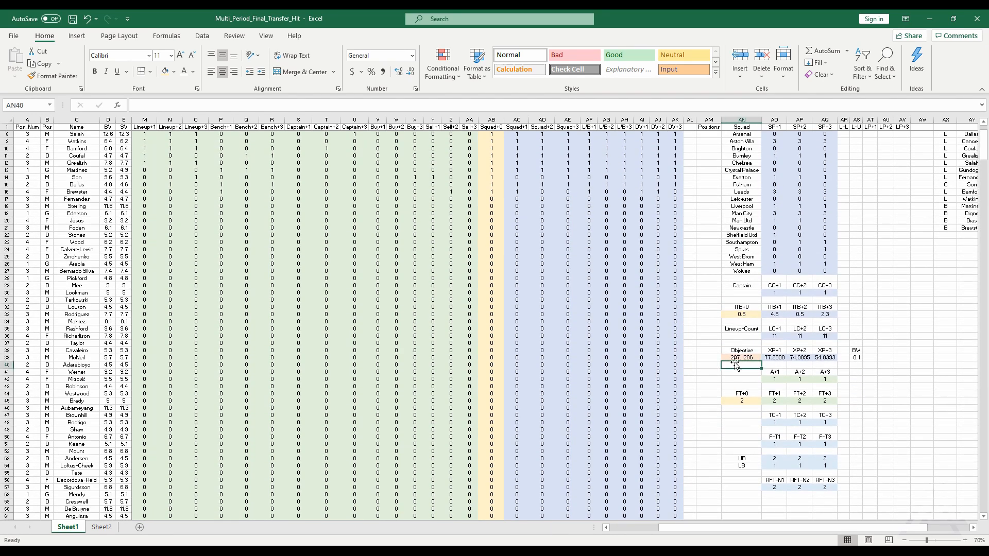
pyautogui.click(703, 365)
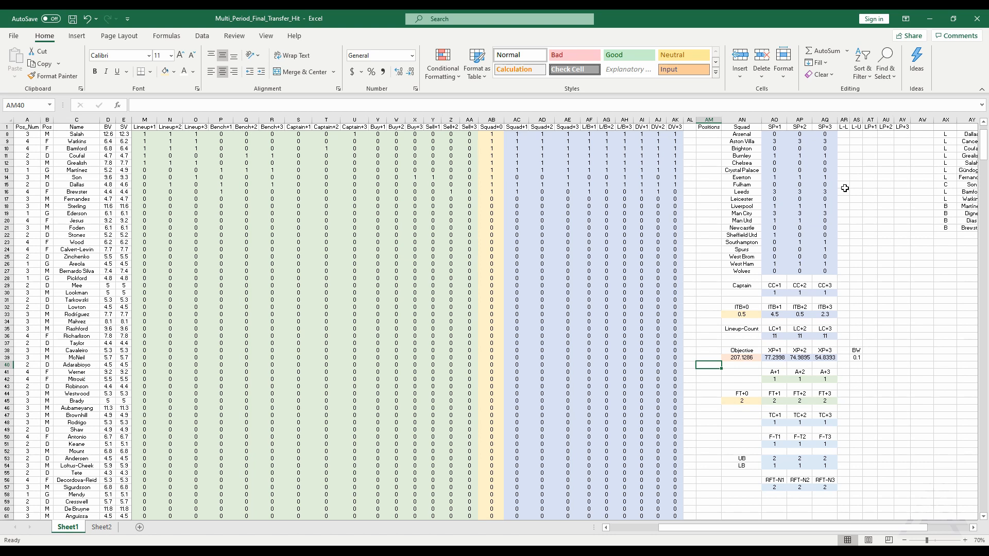
# - Paste the objective from AN39 as a plain value into AW39 and label AW38 as Initial Solve
pyautogui.click(201, 40)
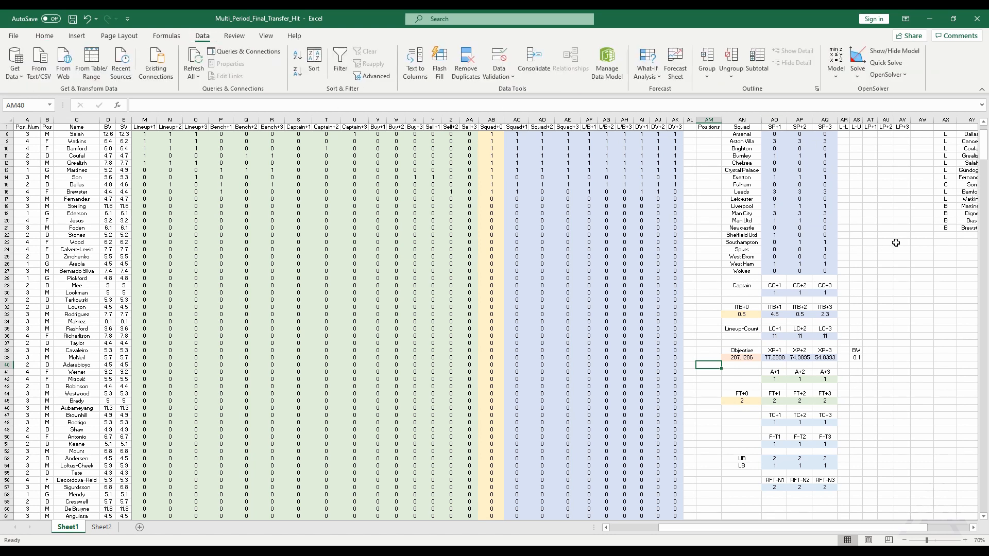
pyautogui.click(743, 358)
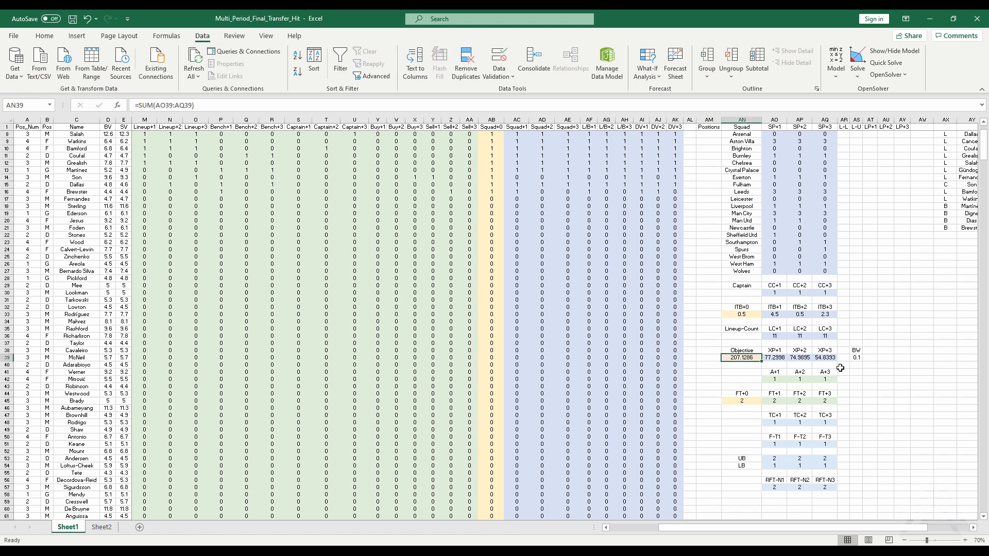
pyautogui.hotkey('ctrl', 'c')
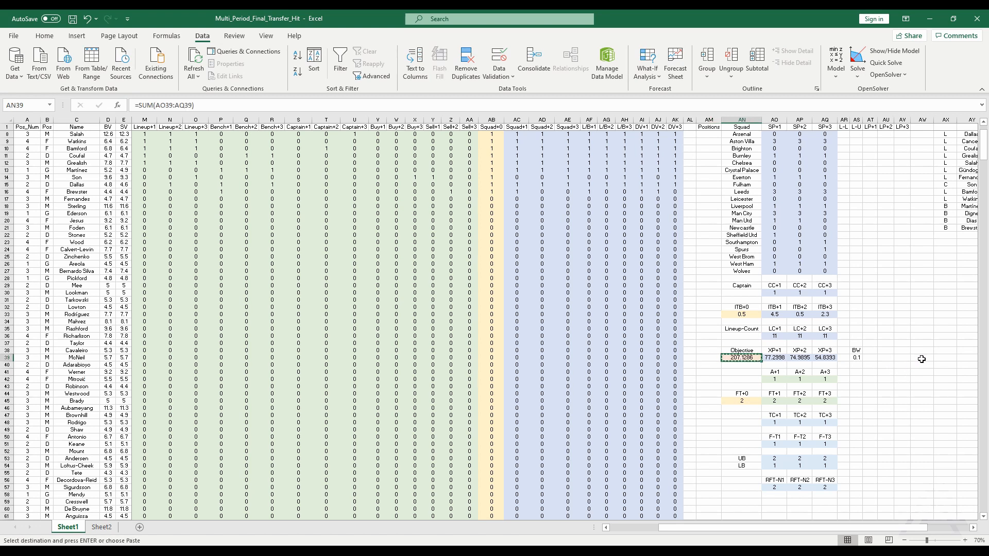
pyautogui.rightClick(920, 357)
pyautogui.click(850, 122)
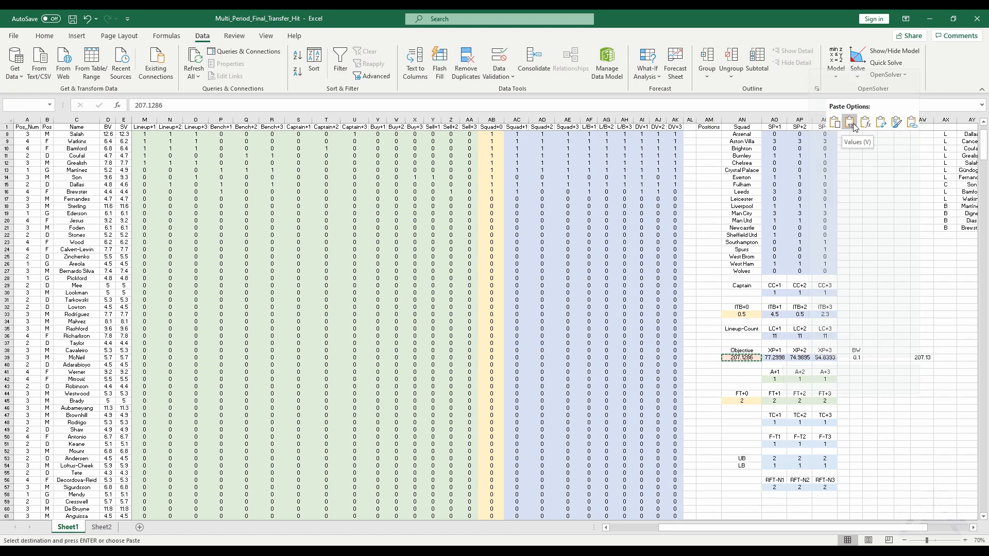
pyautogui.click(924, 349)
pyautogui.press('Escape')
pyautogui.write('I')
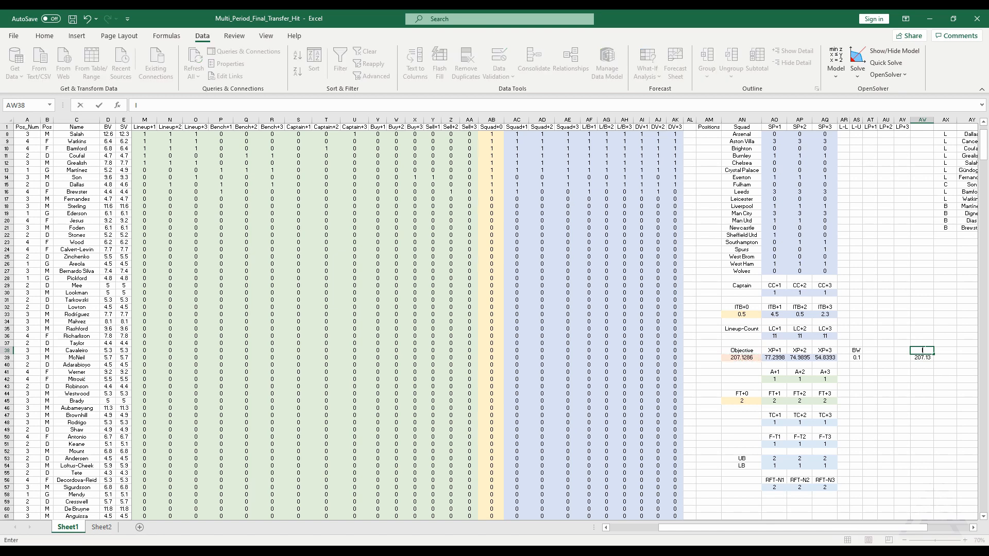
pyautogui.write('nitial Solve')
pyautogui.press('Return')
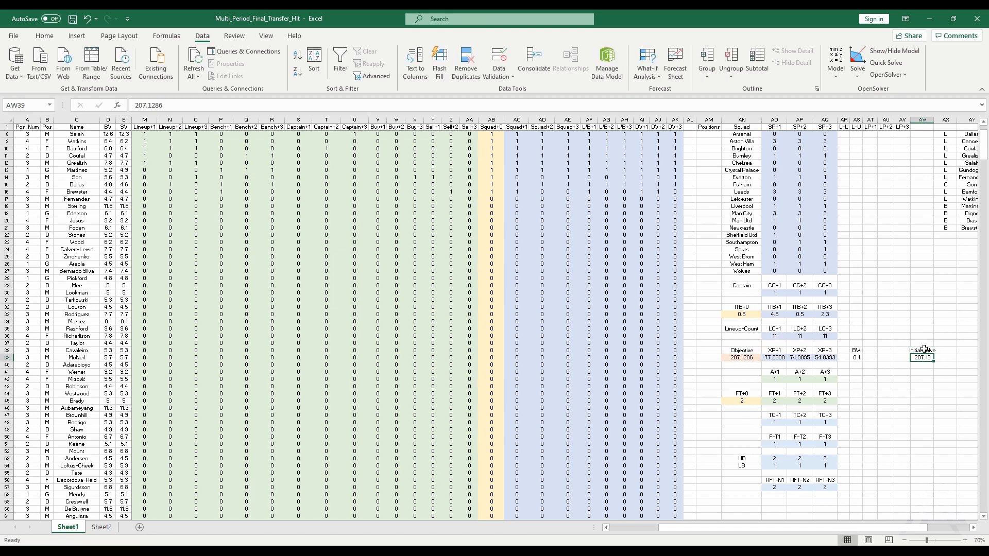
# - Solve the OpenSolver model with the new free-transfer variables and constraints
pyautogui.scroll(2, 897, 460)
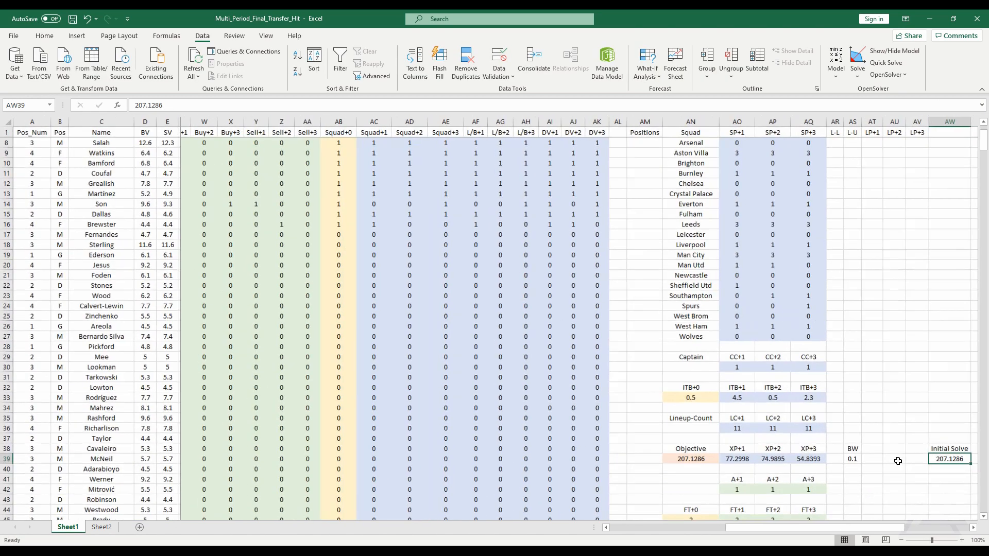
pyautogui.scroll(-2, 898, 460)
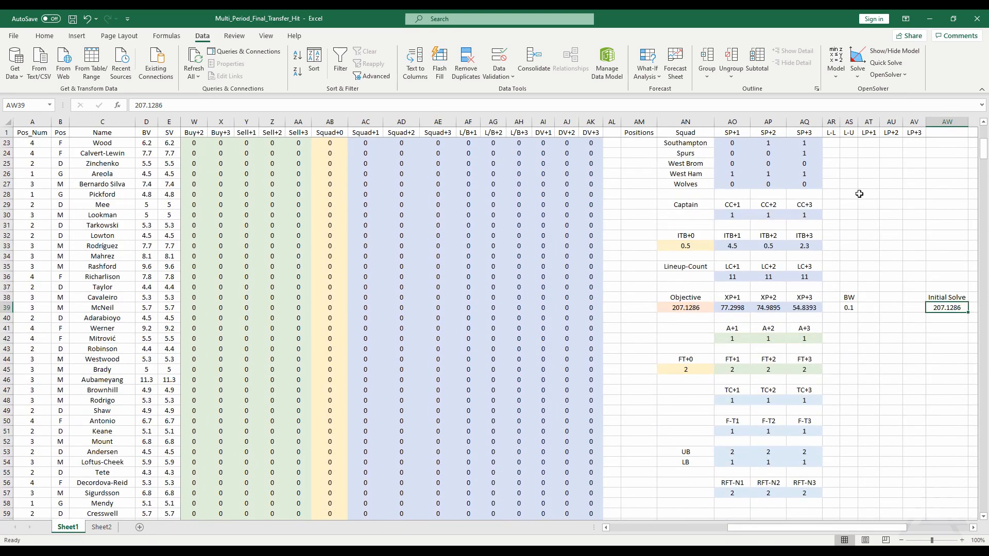
pyautogui.click(858, 72)
pyautogui.click(874, 91)
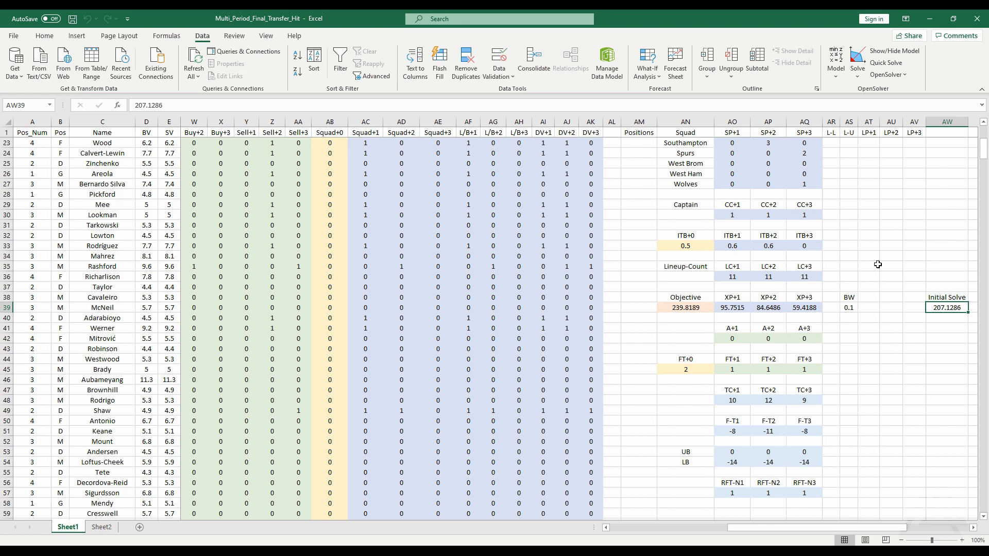
# - Examine the solved objective, the TC+1 to TC+3 transfer counts and the free-transfer rows below them
pyautogui.click(691, 307)
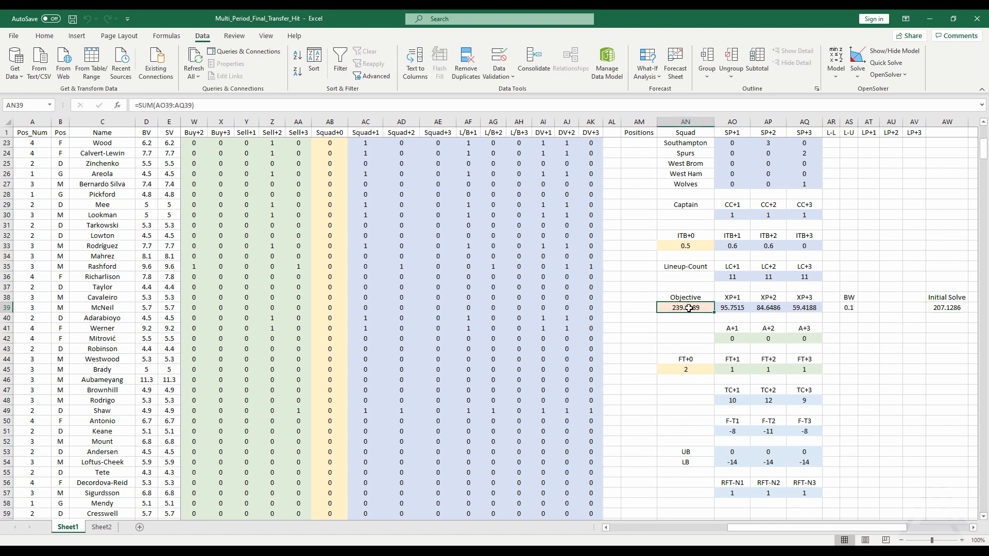
pyautogui.click(680, 327)
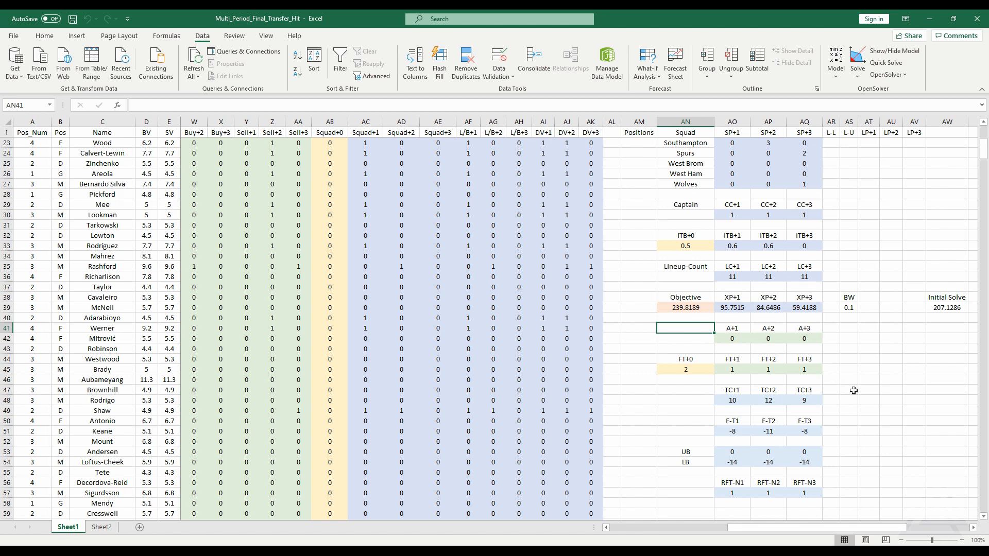
pyautogui.click(725, 393)
pyautogui.moveTo(725, 393); pyautogui.dragTo(793, 400)
pyautogui.click(864, 395)
pyautogui.click(731, 403)
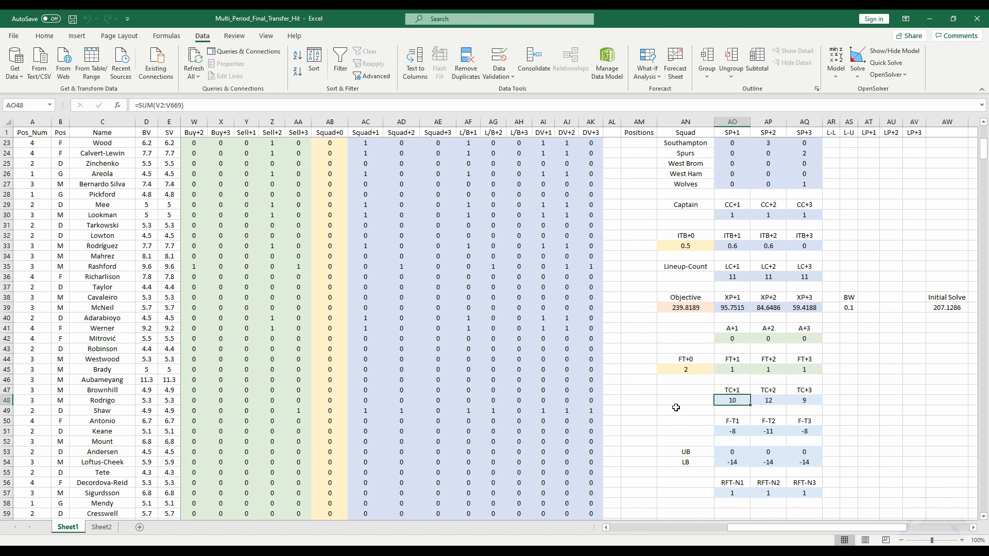
pyautogui.scroll(1, 686, 416)
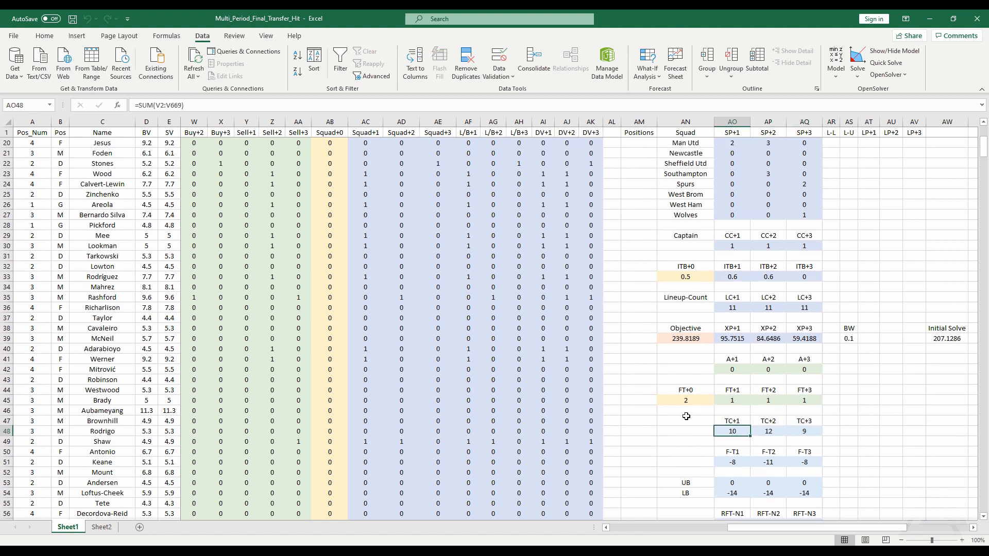
pyautogui.scroll(-1, 685, 415)
pyautogui.scroll(-1, 657, 417)
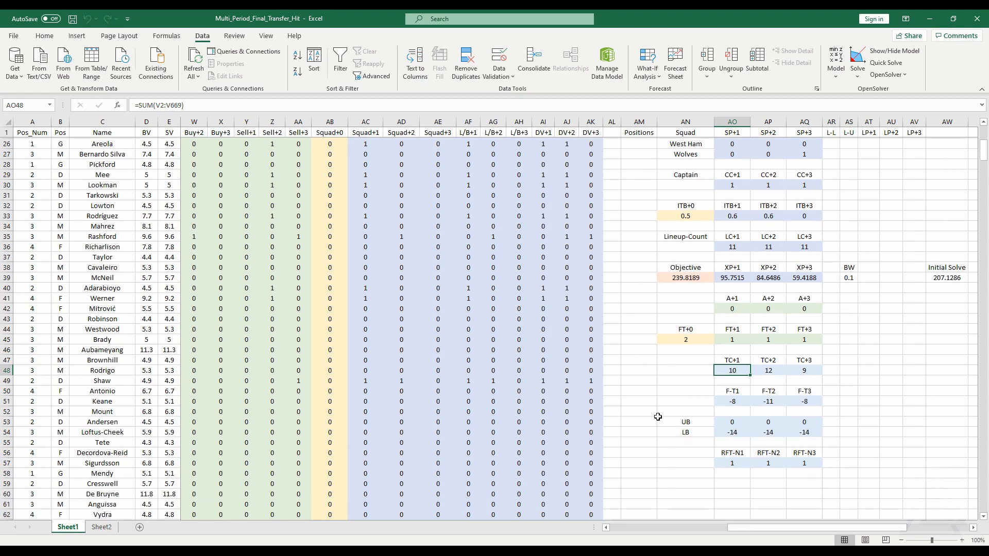
pyautogui.scroll(-2, 642, 405)
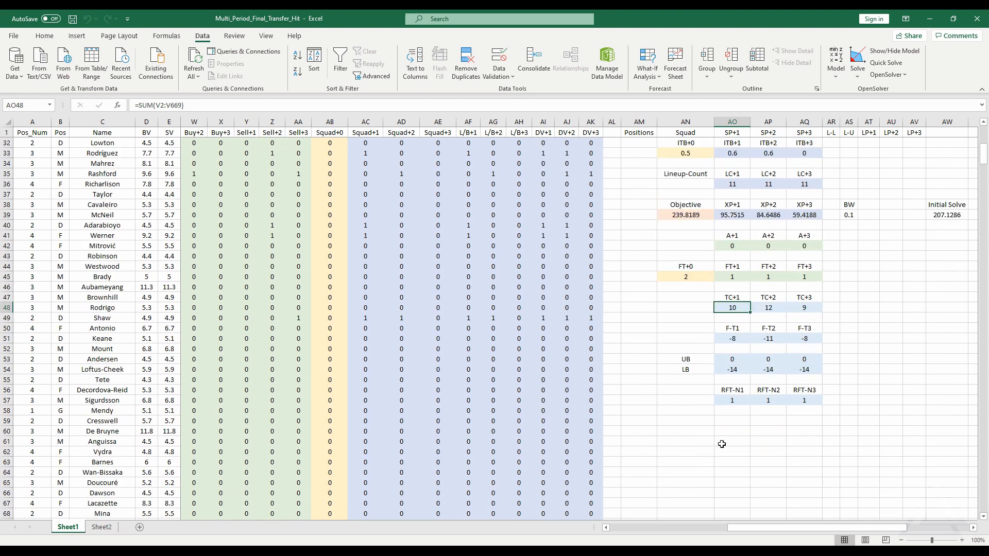
# - Label cells AO59 to AQ59 as PT+1, PT+2 and PT+3
pyautogui.click(730, 423)
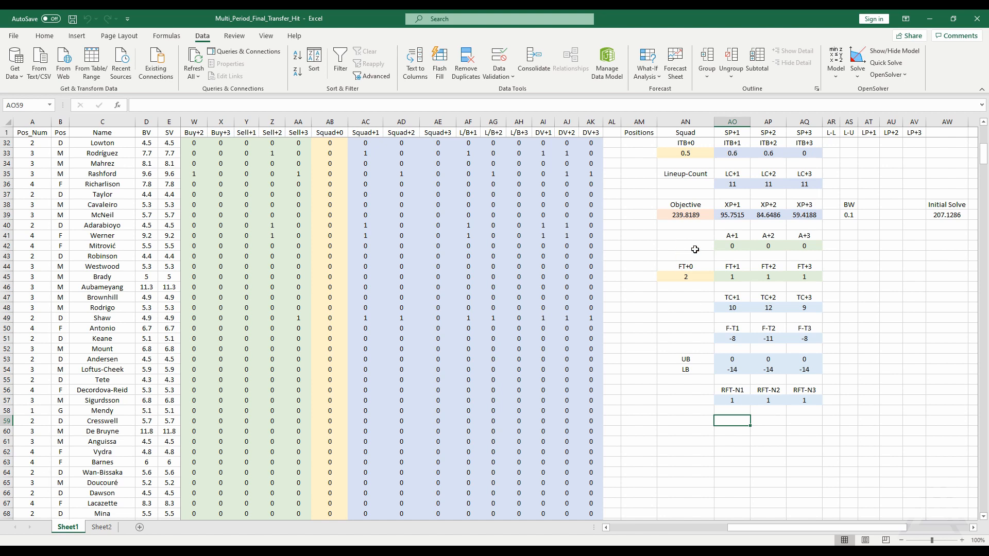
pyautogui.write('PT+')
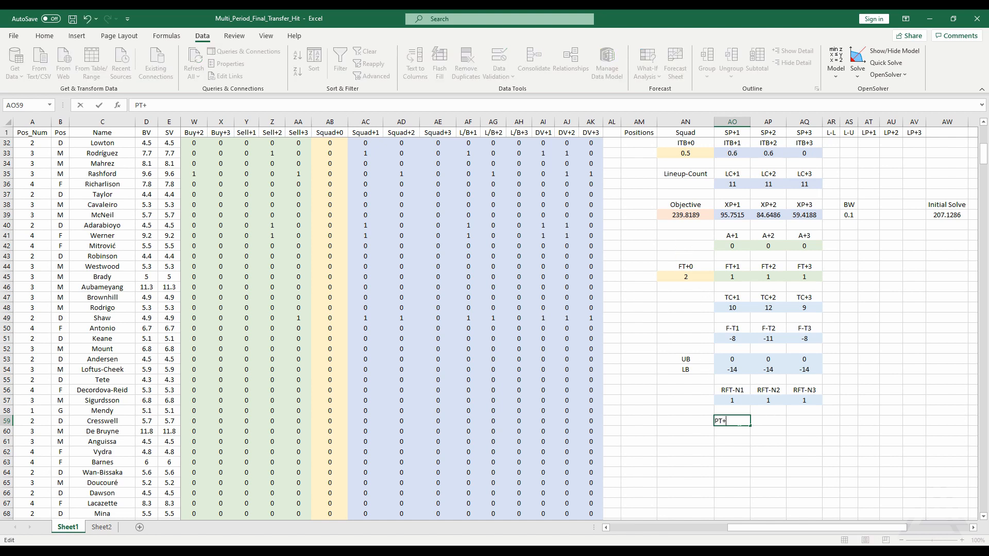
pyautogui.write('1')
pyautogui.press('Return')
pyautogui.click(738, 422)
pyautogui.moveTo(750, 426); pyautogui.dragTo(803, 425)
# - Enter =AO48-AO45 in AO60, fill it across to AQ60, and check the gameweek 3 cells it draws on
pyautogui.click(738, 431)
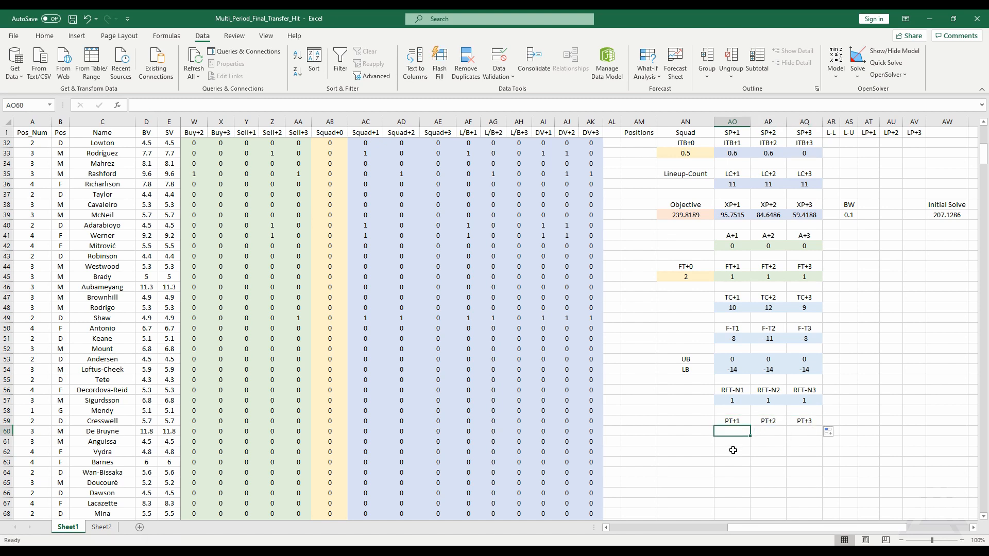
pyautogui.write('=')
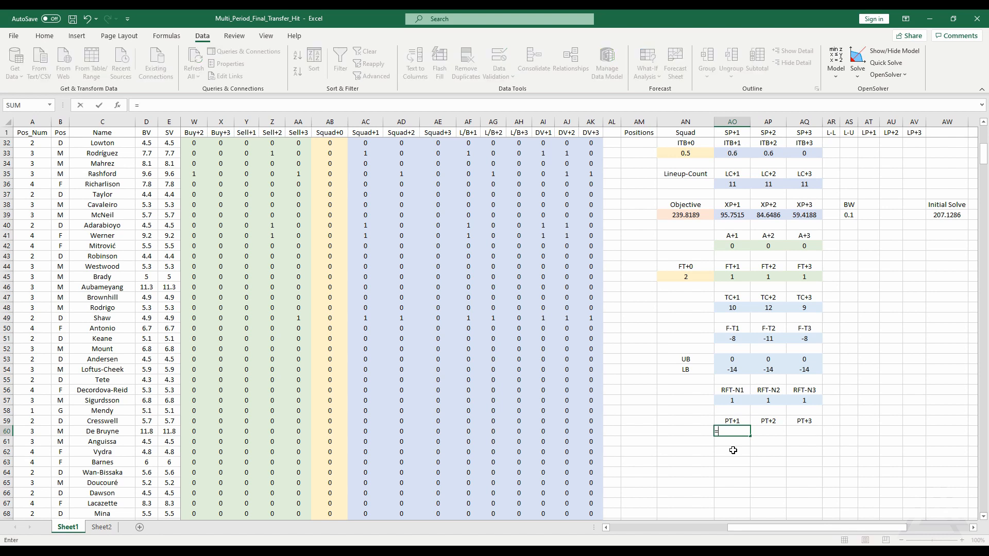
pyautogui.click(739, 307)
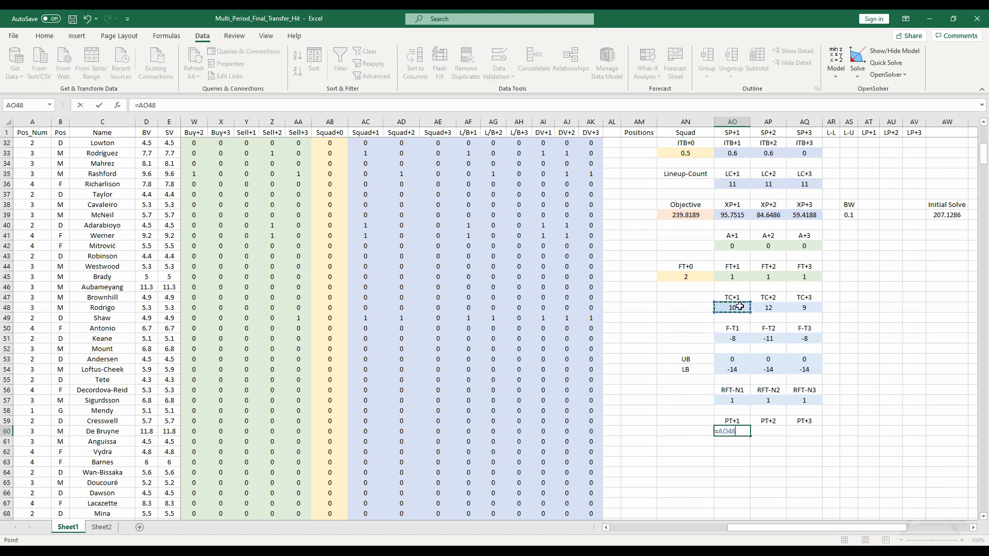
pyautogui.write('-')
pyautogui.click(741, 277)
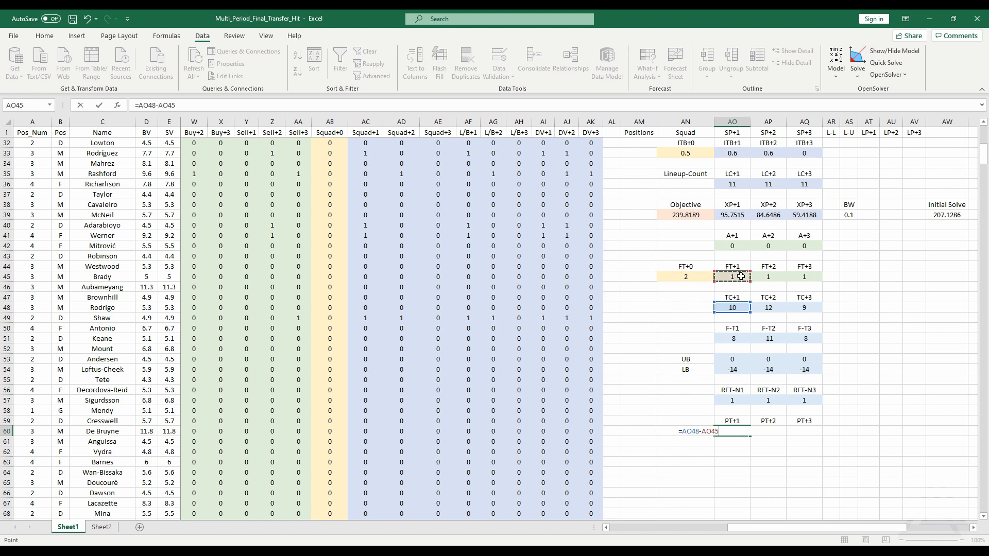
pyautogui.press('Return')
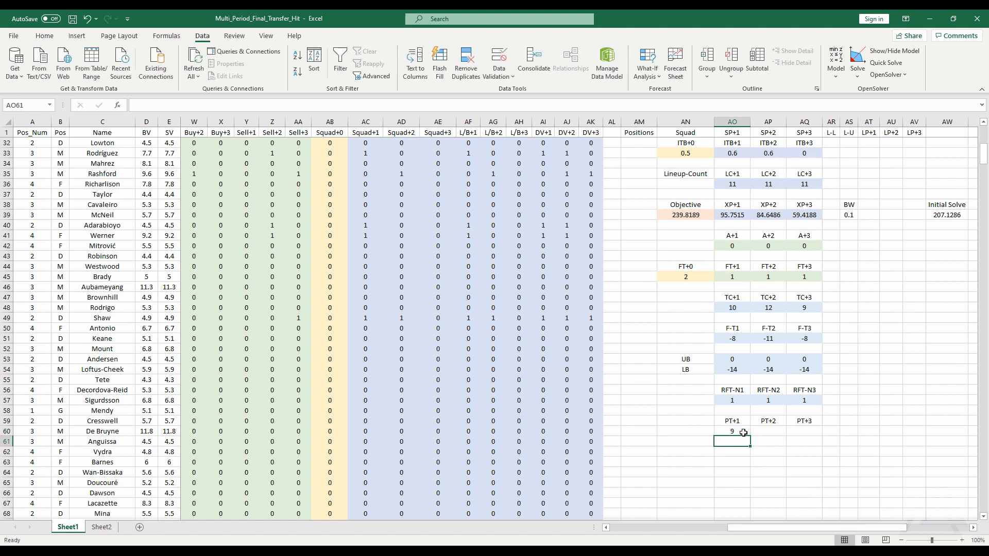
pyautogui.moveTo(750, 436); pyautogui.dragTo(810, 438)
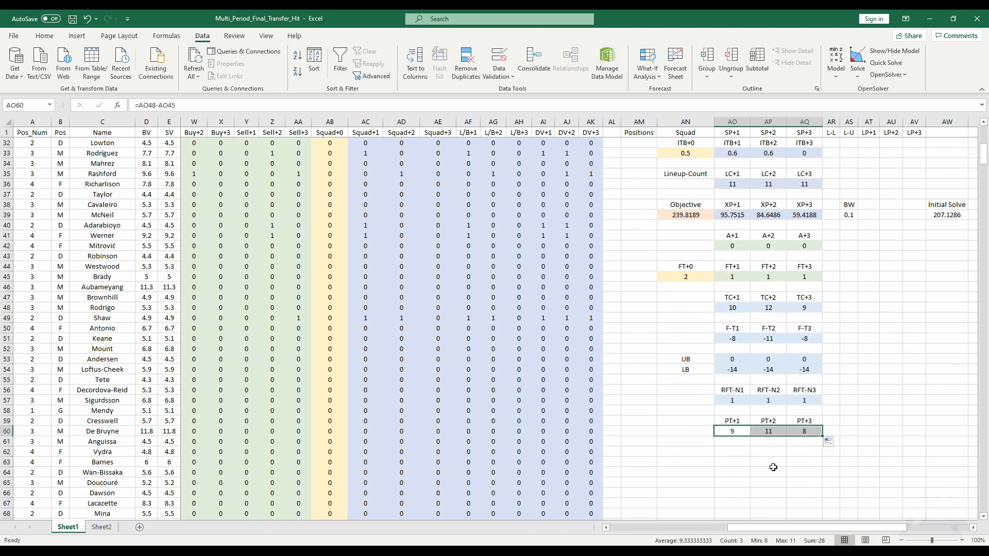
pyautogui.click(773, 467)
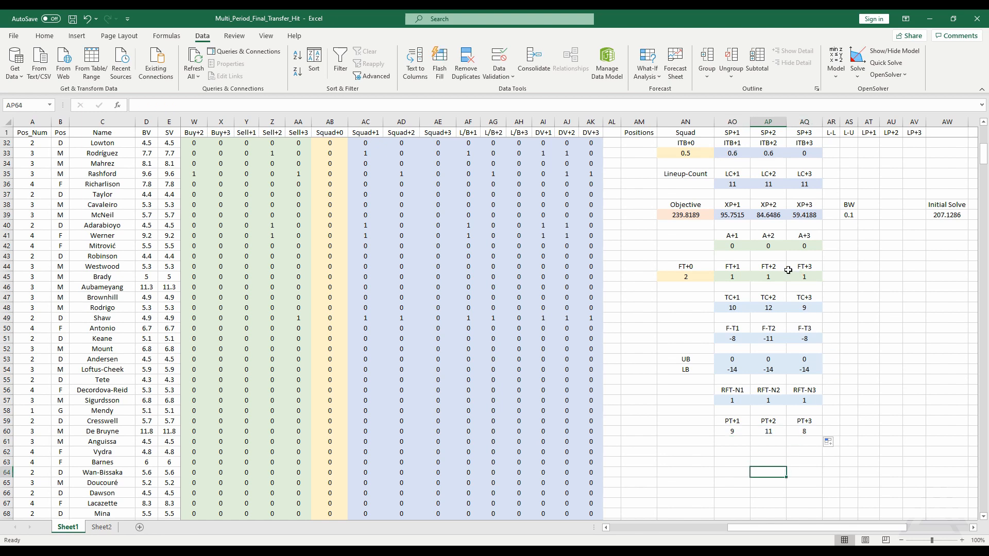
pyautogui.click(800, 275)
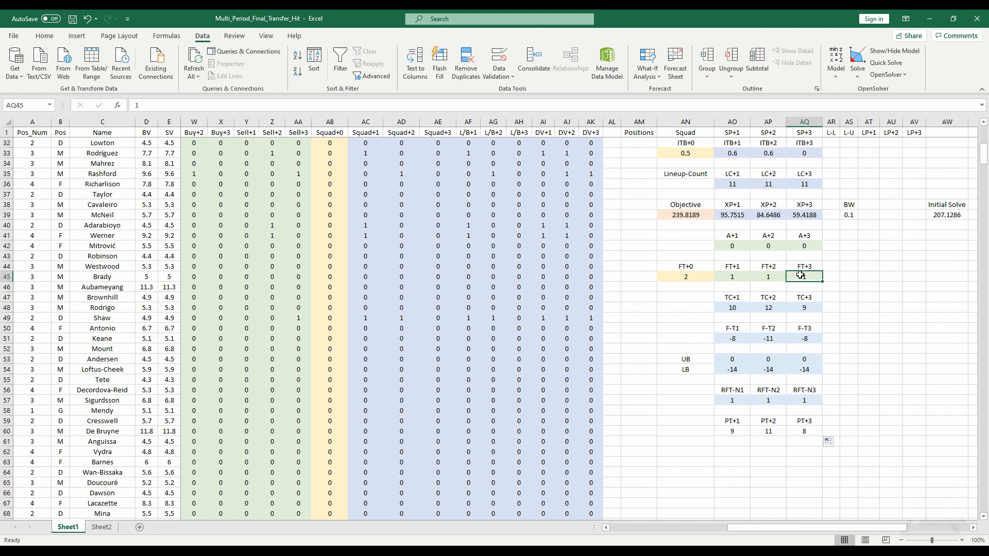
pyautogui.click(804, 307)
pyautogui.click(805, 278)
pyautogui.click(805, 433)
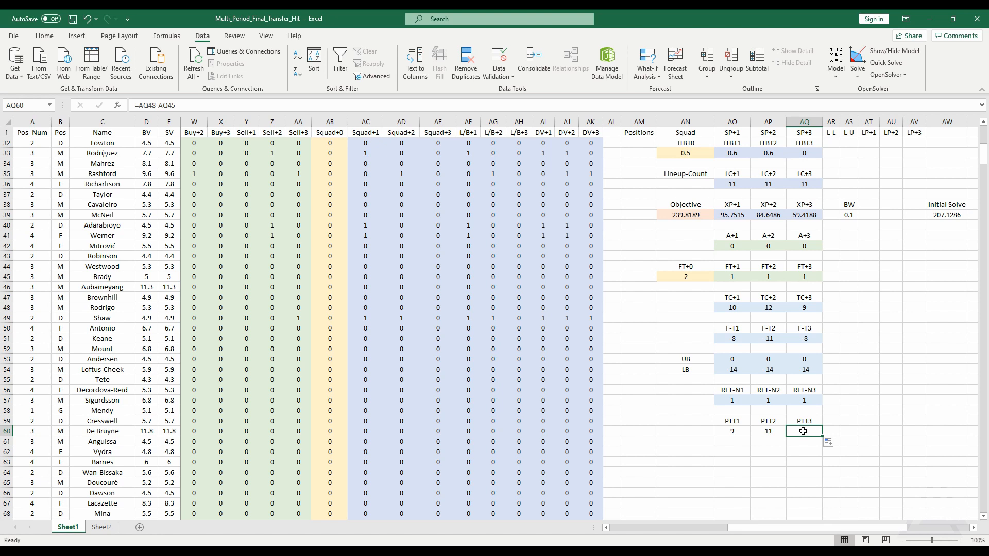
# - Rename the headings in AO59 to AQ59 as DIFF+1, DIFF+2 and DIFF+3
pyautogui.moveTo(728, 422); pyautogui.dragTo(808, 427)
pyautogui.click(722, 422)
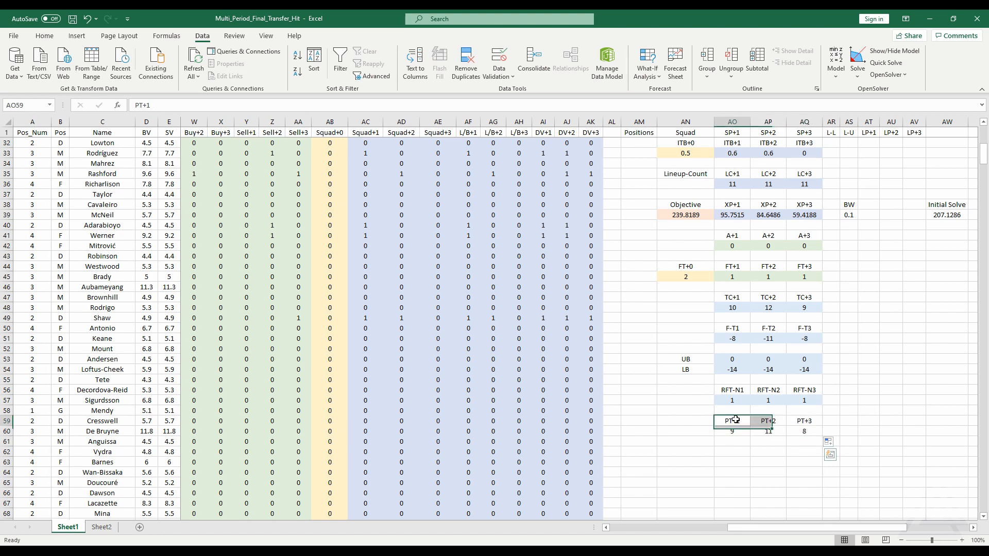
pyautogui.write('DIF')
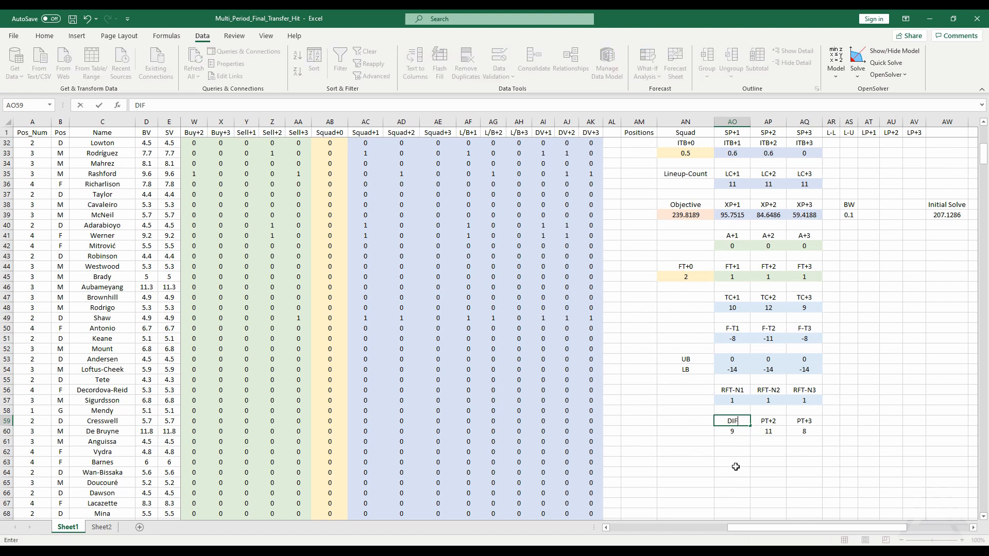
pyautogui.write('F+1')
pyautogui.press('Return')
pyautogui.click(737, 422)
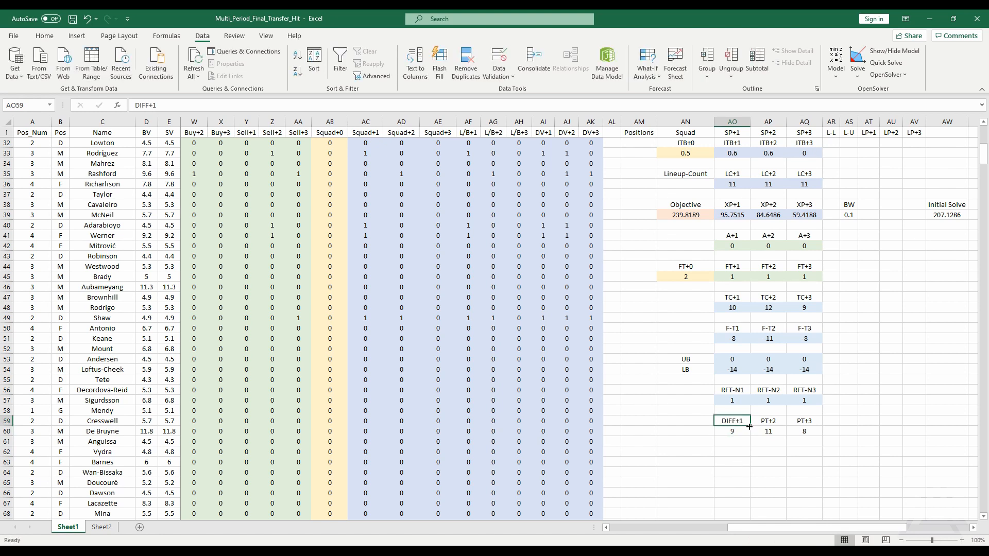
pyautogui.moveTo(750, 426); pyautogui.dragTo(806, 428)
# - Label AO62 to AQ62 as PT+1, PT+2 and PT+3, and enter 0 in each cell below
pyautogui.click(731, 453)
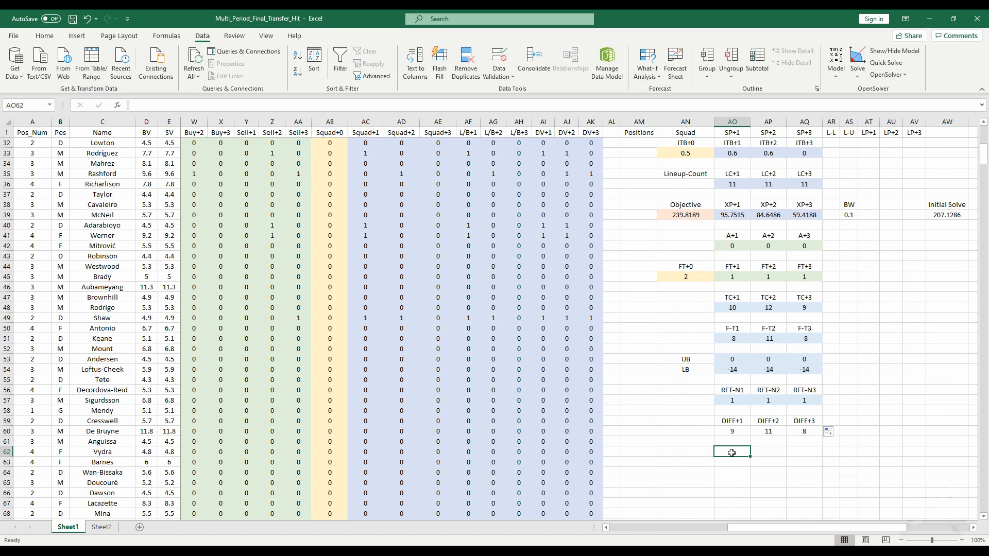
pyautogui.write('PT+1')
pyautogui.press('Return')
pyautogui.click(731, 452)
pyautogui.moveTo(751, 457); pyautogui.dragTo(809, 458)
pyautogui.click(725, 463)
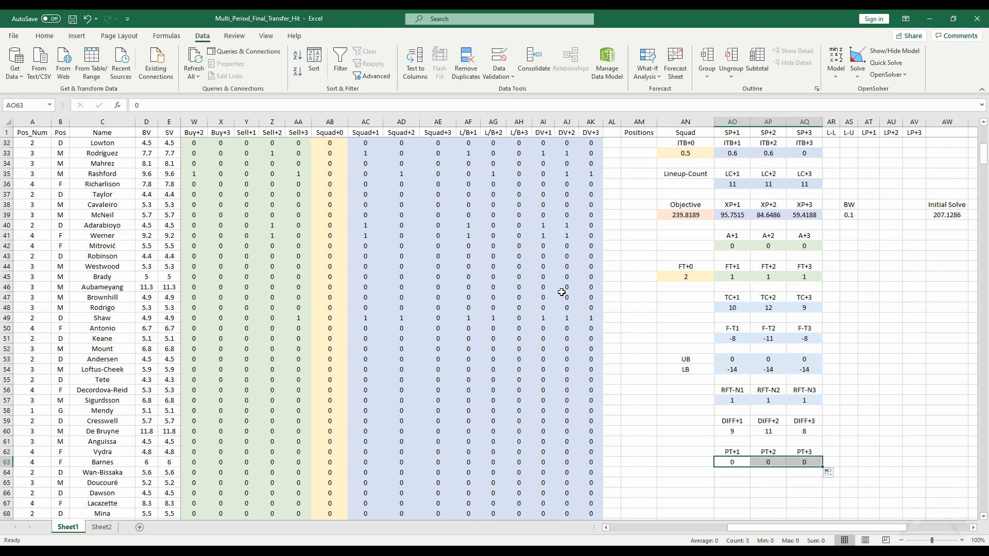
pyautogui.click(638, 362)
# - Shade the PT values in AO63:AQ63 light green and the DIFF values in AO60:AQ60 light blue
pyautogui.moveTo(733, 462); pyautogui.dragTo(802, 461)
pyautogui.click(44, 35)
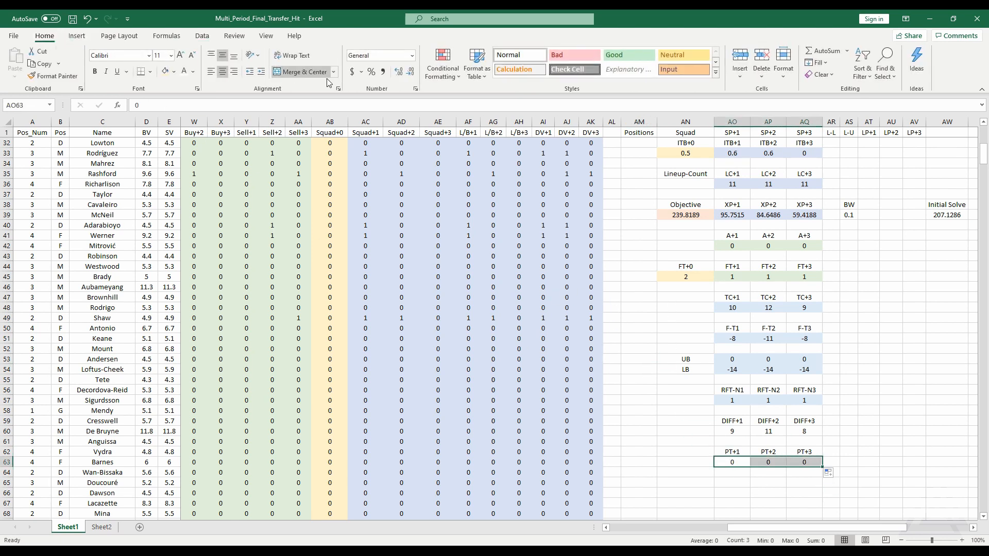
pyautogui.click(174, 72)
pyautogui.click(241, 113)
pyautogui.moveTo(732, 432); pyautogui.dragTo(804, 432)
pyautogui.click(174, 73)
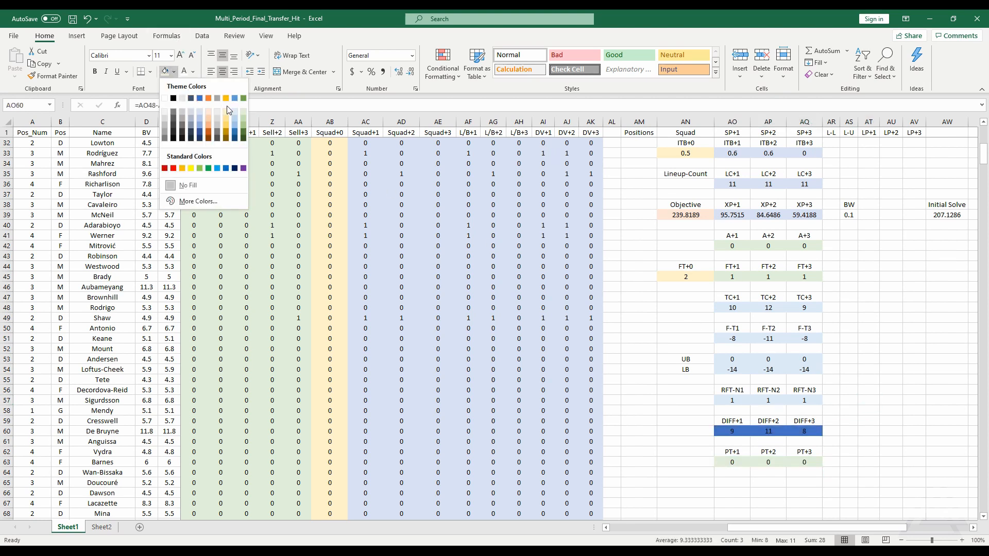
pyautogui.click(199, 110)
pyautogui.click(760, 460)
# - Clear the DIFF formulas in AO60:AQ60 and enter =AO48-AN45 in AO60, using the previous gameweek's free transfers
pyautogui.click(735, 434)
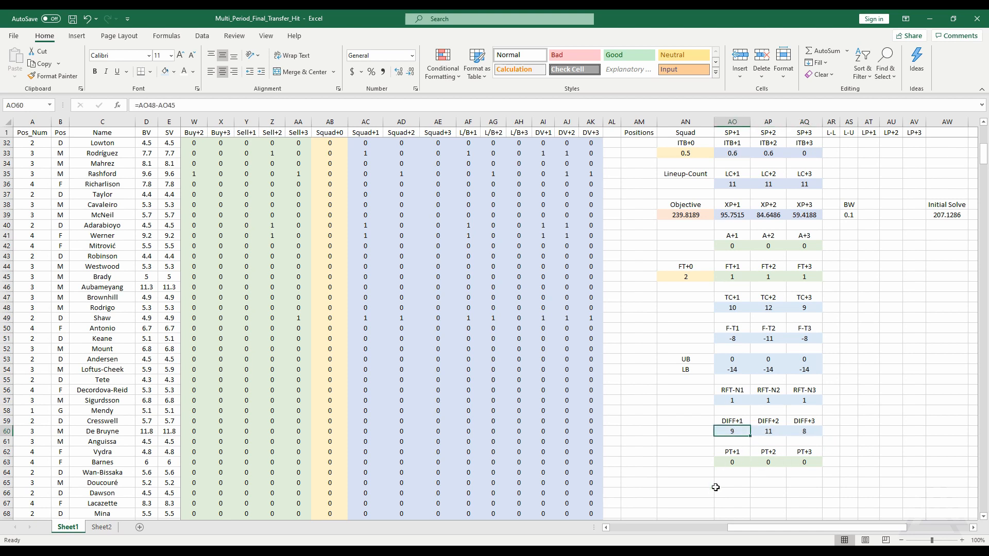
pyautogui.moveTo(734, 432); pyautogui.dragTo(804, 432)
pyautogui.press('Delete')
pyautogui.click(732, 432)
pyautogui.write('=')
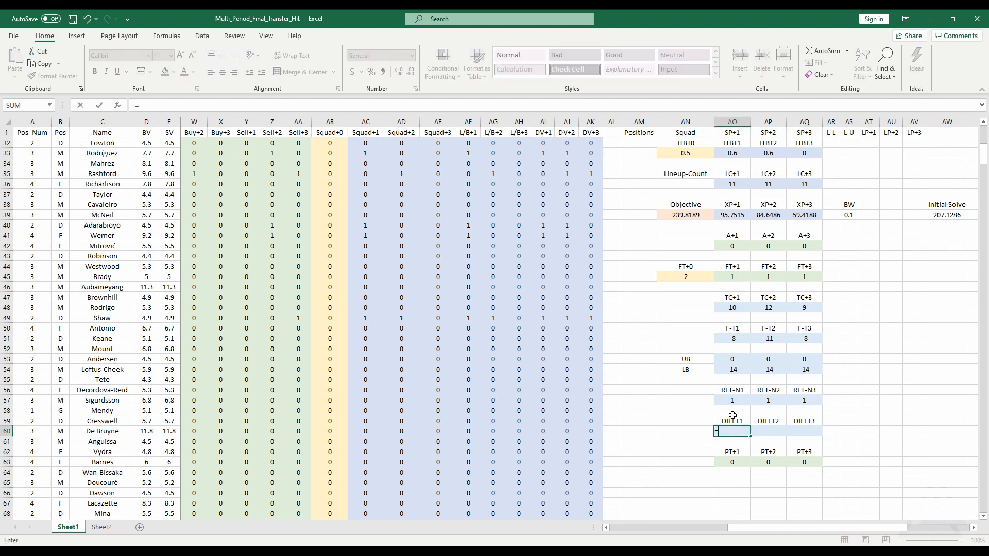
pyautogui.click(730, 306)
pyautogui.write('-')
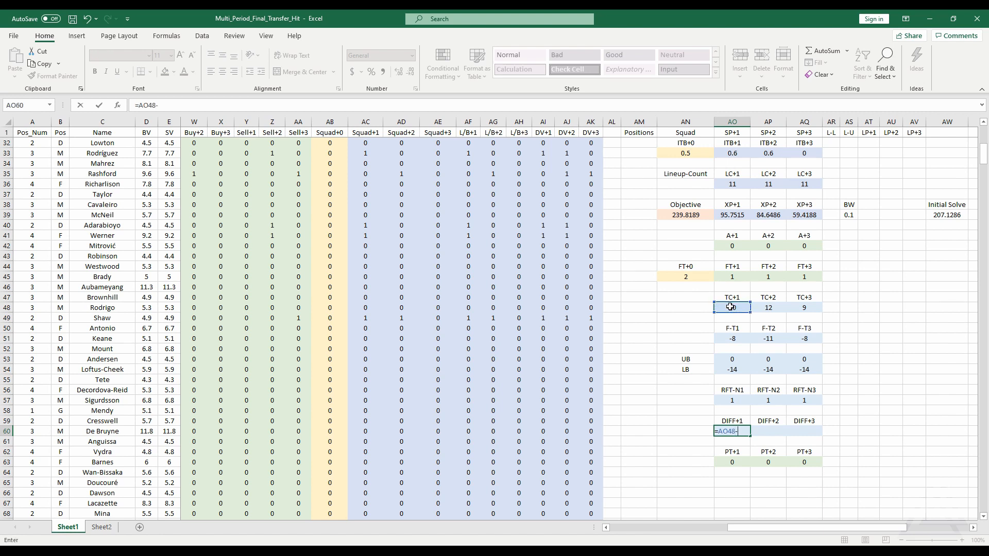
pyautogui.click(686, 277)
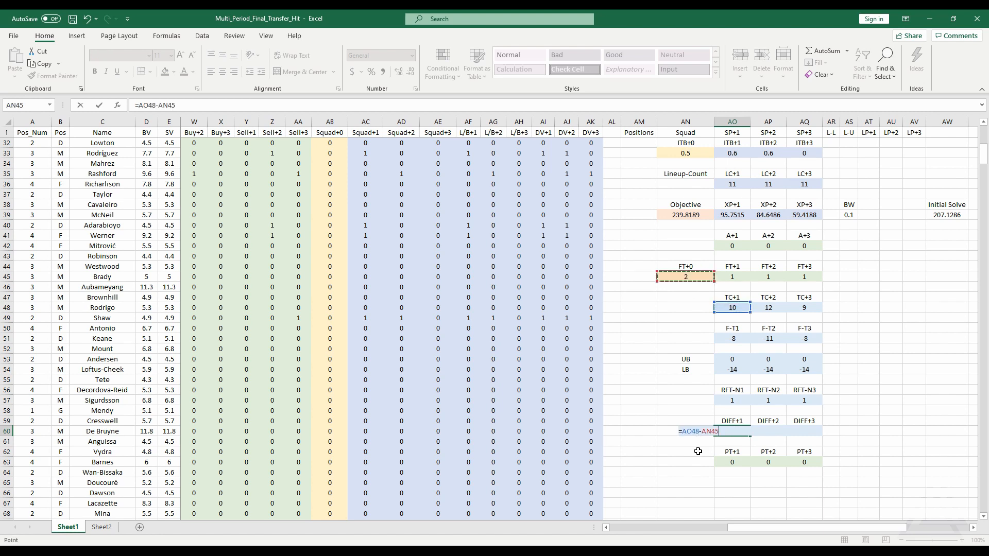
pyautogui.press('Return')
# - Fill the DIFF+1 formula across to AQ60 and check the cell references in DIFF+3
pyautogui.click(744, 431)
pyautogui.moveTo(750, 436); pyautogui.dragTo(840, 430)
pyautogui.click(840, 431)
pyautogui.click(816, 431)
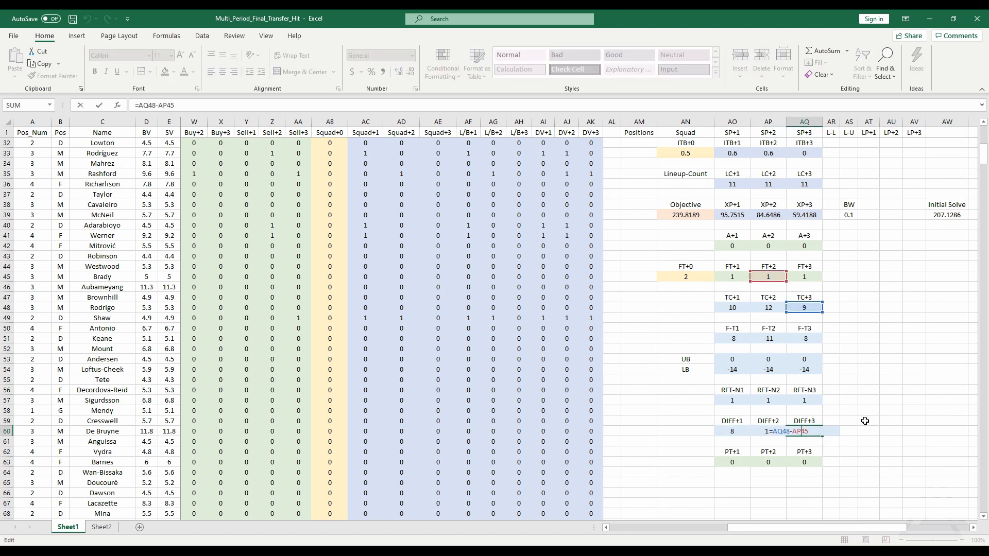
pyautogui.moveTo(806, 463); pyautogui.dragTo(730, 462)
pyautogui.click(724, 493)
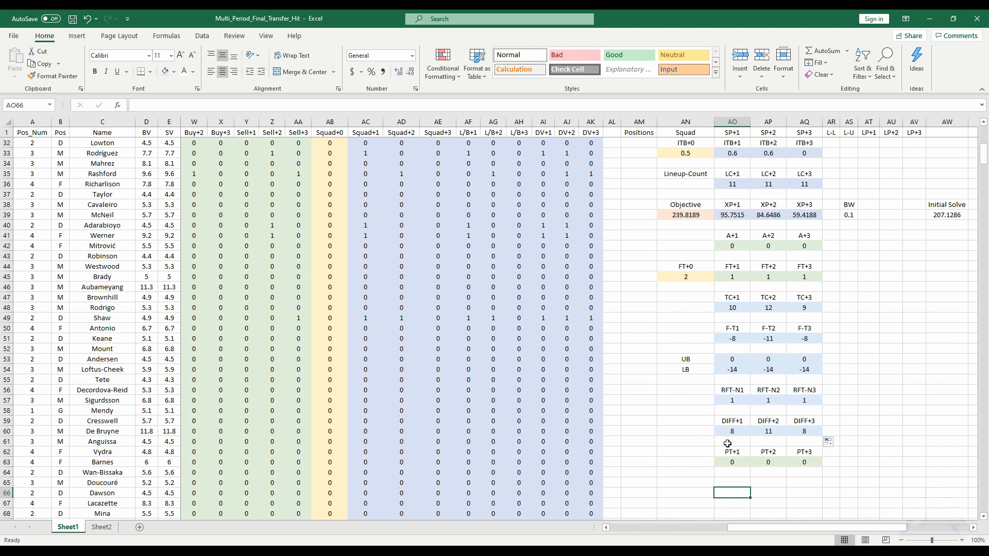
# - Append -4*AO63 to the XP+1 formula in AO39 to charge four points per penalized transfer
pyautogui.click(743, 214)
pyautogui.press('F2')
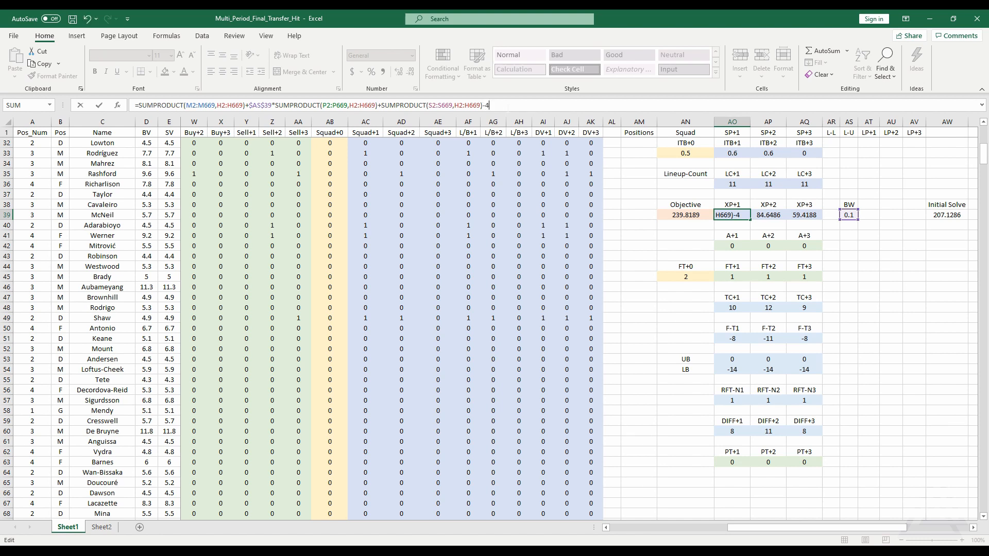
pyautogui.write('-4*')
pyautogui.click(730, 462)
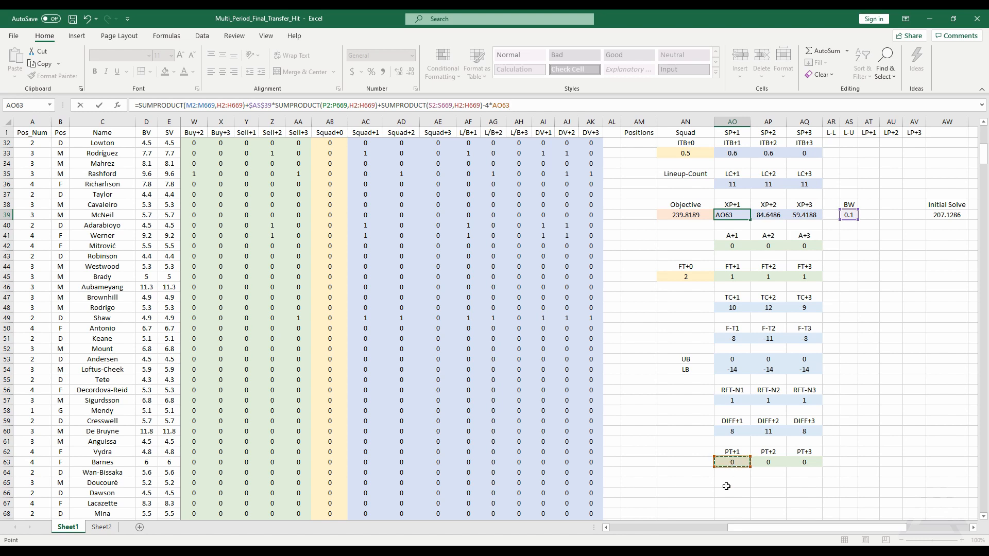
pyautogui.hotkey('ctrl', 'Return')
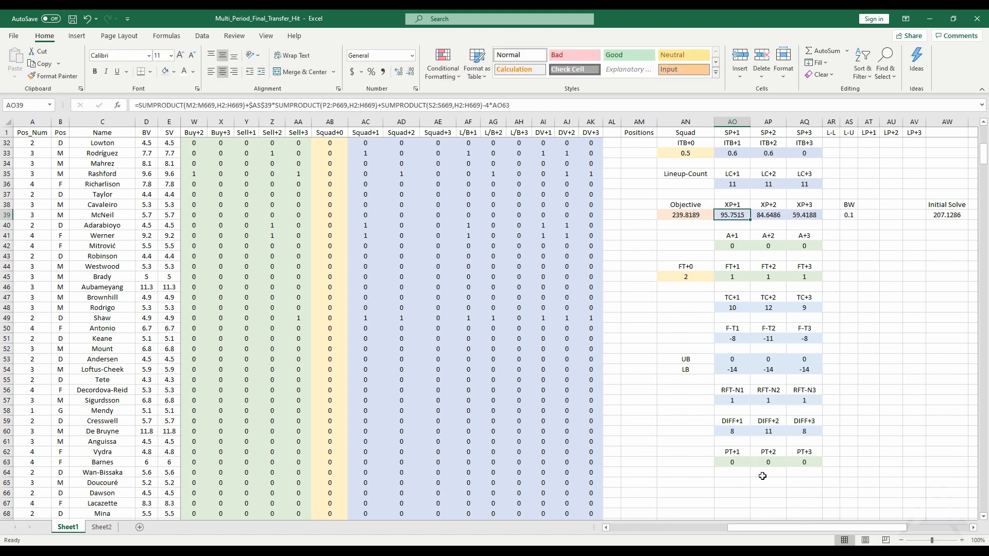
# - Append -4*AP63 to the XP+2 formula in AP39
pyautogui.press('Right')
pyautogui.press('F2')
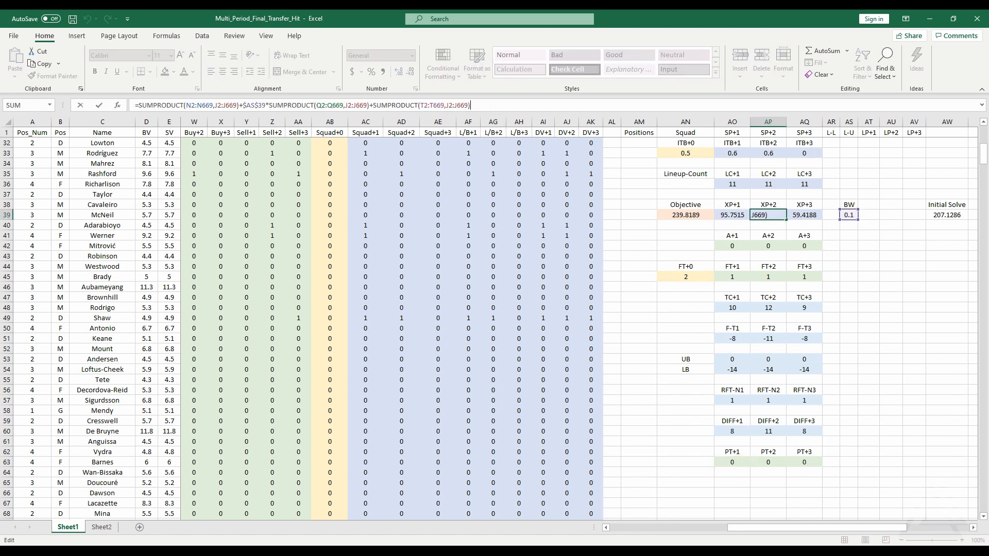
pyautogui.click(775, 463)
pyautogui.press('Return')
pyautogui.press('Up')
# - Append -4*AQ63 to the XP+3 formula in AQ39
pyautogui.press('Right')
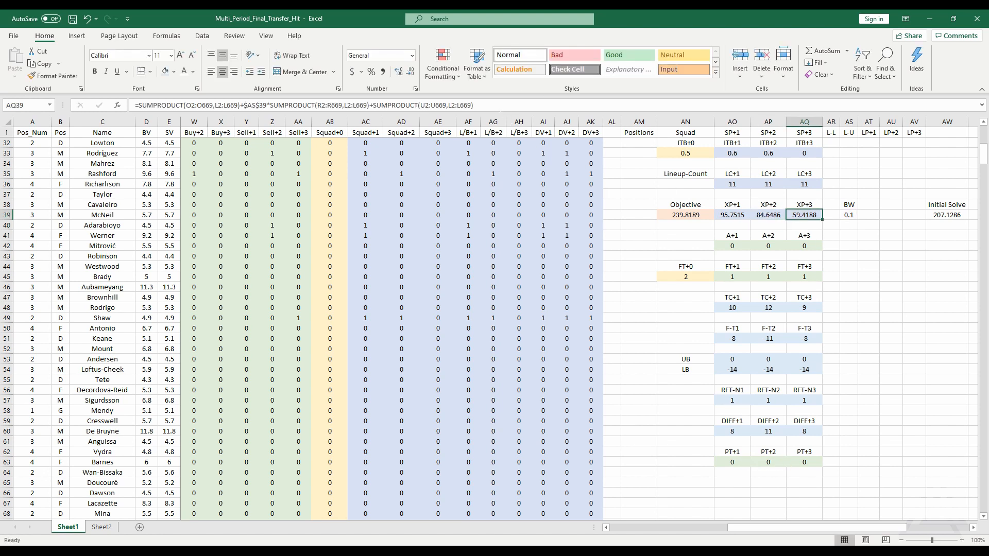
pyautogui.press('F2')
pyautogui.write('-')
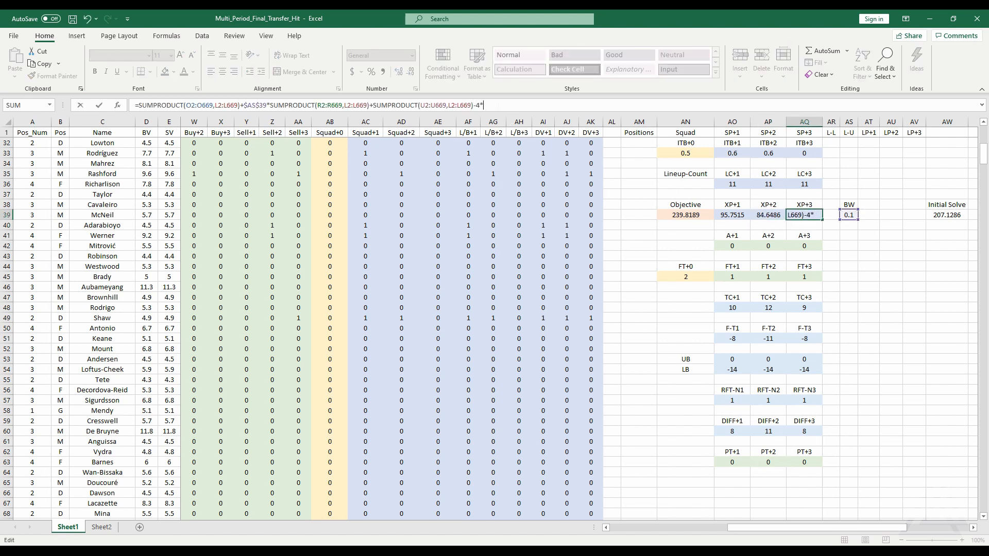
pyautogui.write('4*')
pyautogui.click(803, 462)
pyautogui.press('Return')
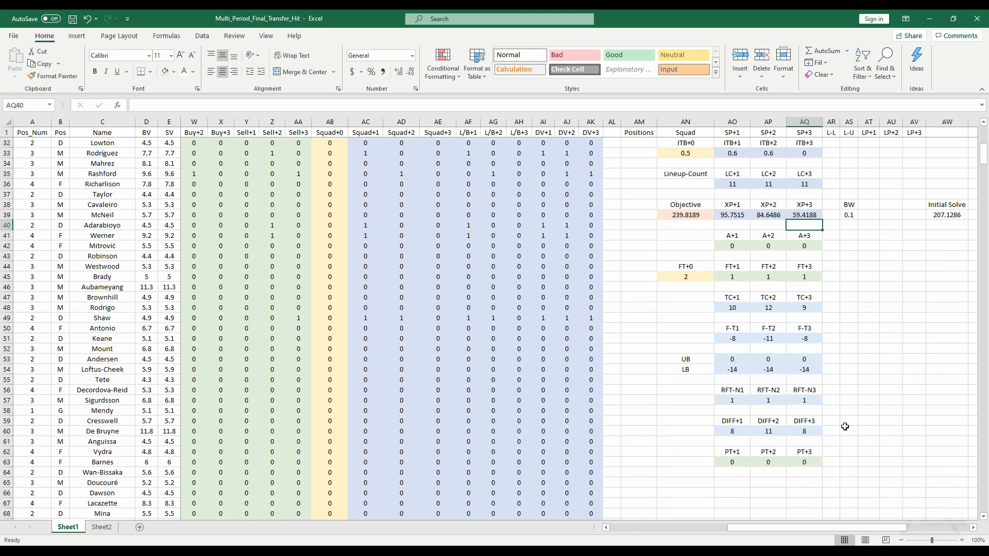
pyautogui.click(846, 427)
# - Add the penalized transfer cells AO63, AP63 and AQ63 to the OpenSolver model's variable cells
pyautogui.click(201, 35)
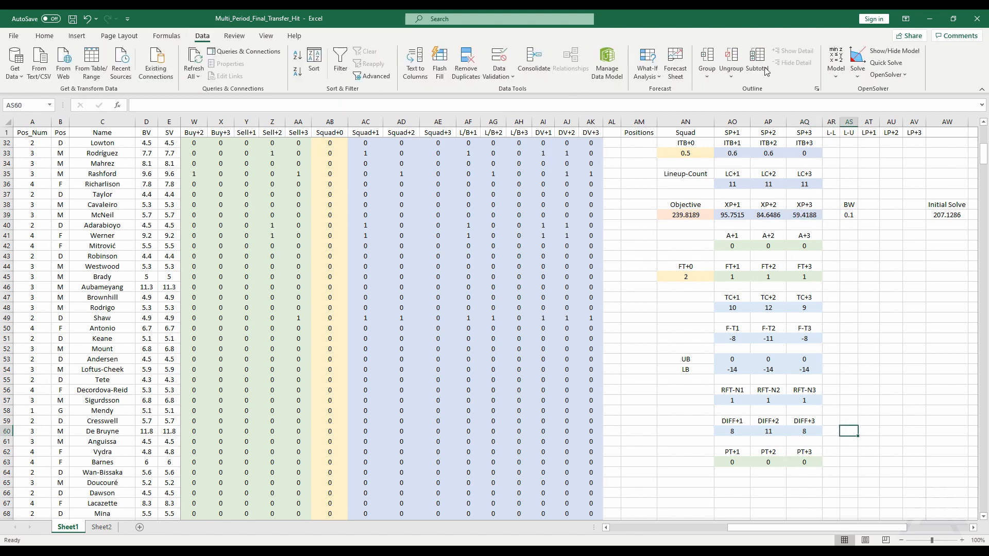
pyautogui.click(836, 76)
pyautogui.click(855, 90)
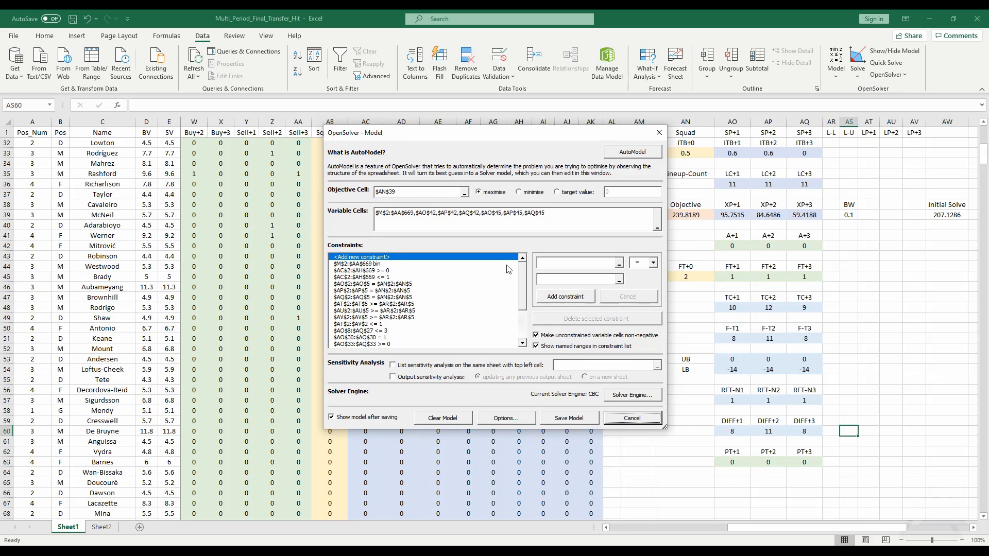
pyautogui.click(581, 225)
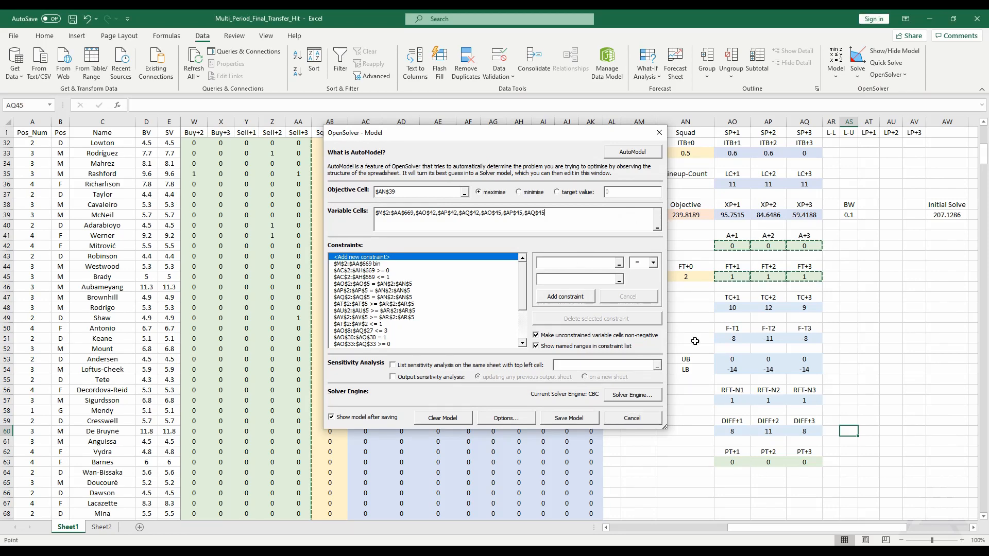
pyautogui.click(657, 227)
pyautogui.keyDown('ctrl'); pyautogui.click(732, 462); pyautogui.keyUp('ctrl')
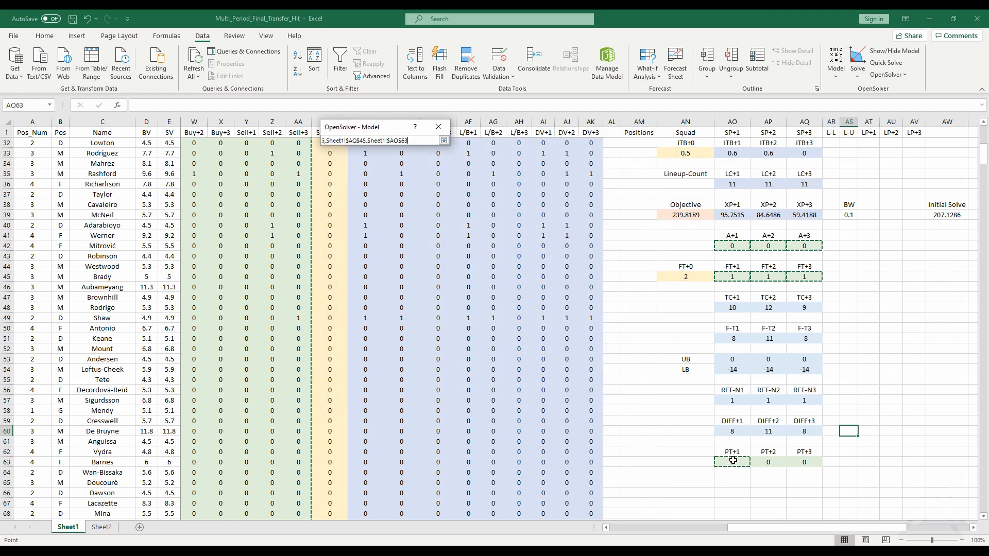
pyautogui.keyDown('ctrl'); pyautogui.click(767, 462); pyautogui.keyUp('ctrl')
pyautogui.keyDown('ctrl'); pyautogui.click(804, 462); pyautogui.keyUp('ctrl')
pyautogui.click(443, 140)
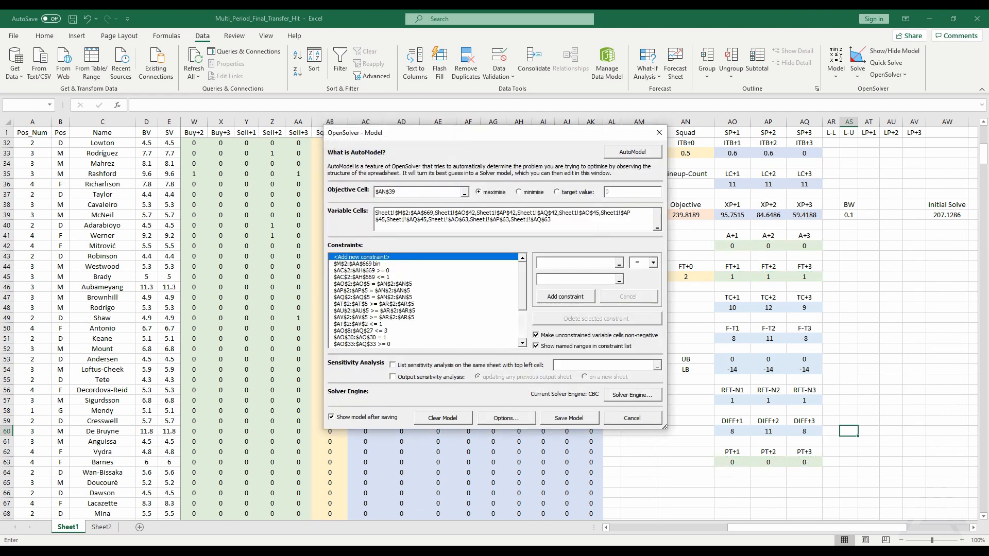
# - Add a model constraint requiring the penalized transfers AO63:AQ63 to be >= the DIFF cells AO60:AQ60
pyautogui.click(618, 263)
pyautogui.moveTo(731, 462); pyautogui.dragTo(804, 462)
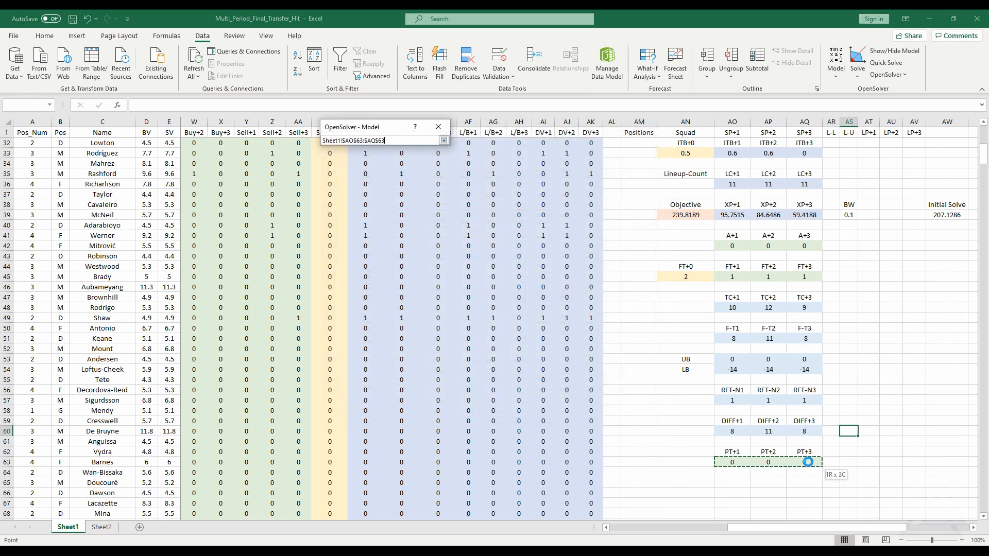
pyautogui.click(443, 140)
pyautogui.click(653, 262)
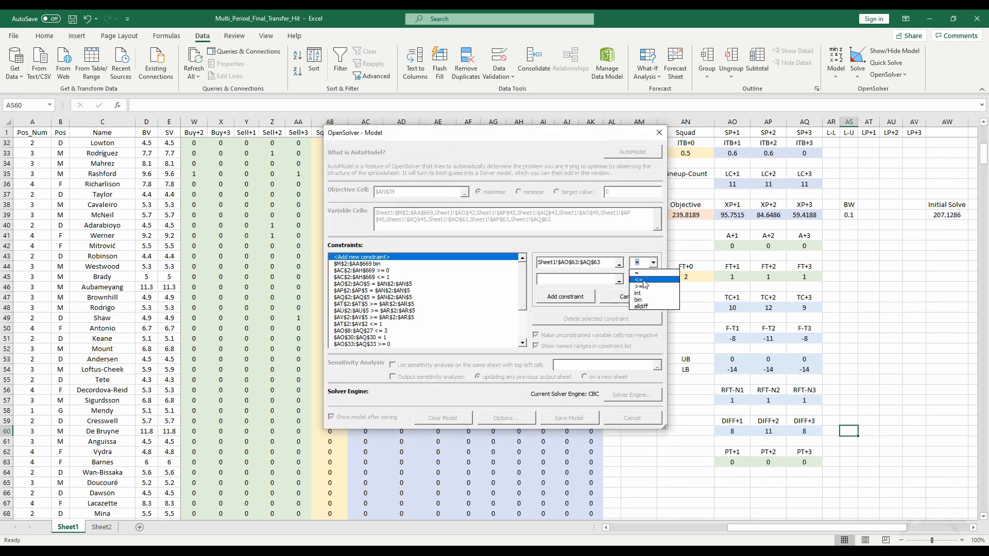
pyautogui.click(641, 279)
pyautogui.click(619, 279)
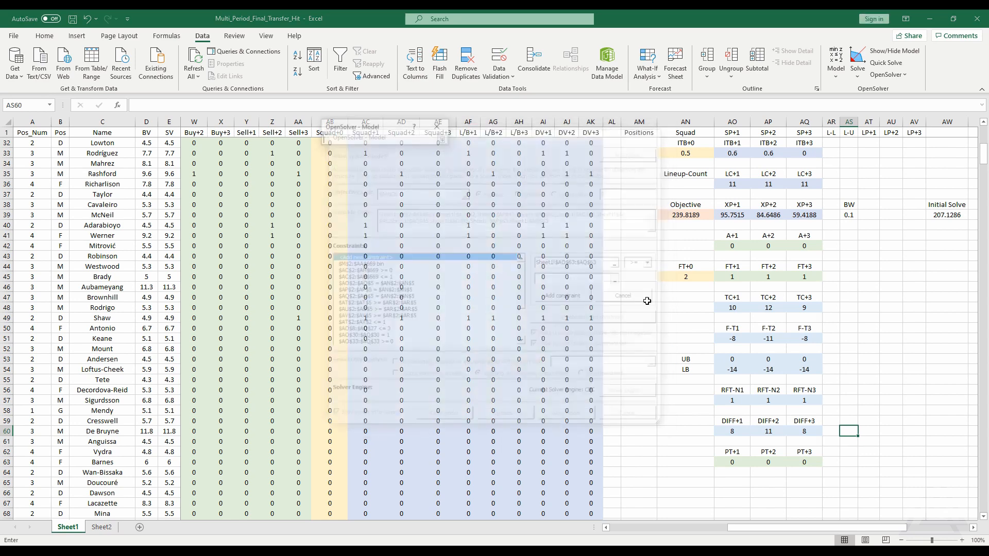
pyautogui.moveTo(732, 431); pyautogui.dragTo(793, 430)
pyautogui.click(443, 140)
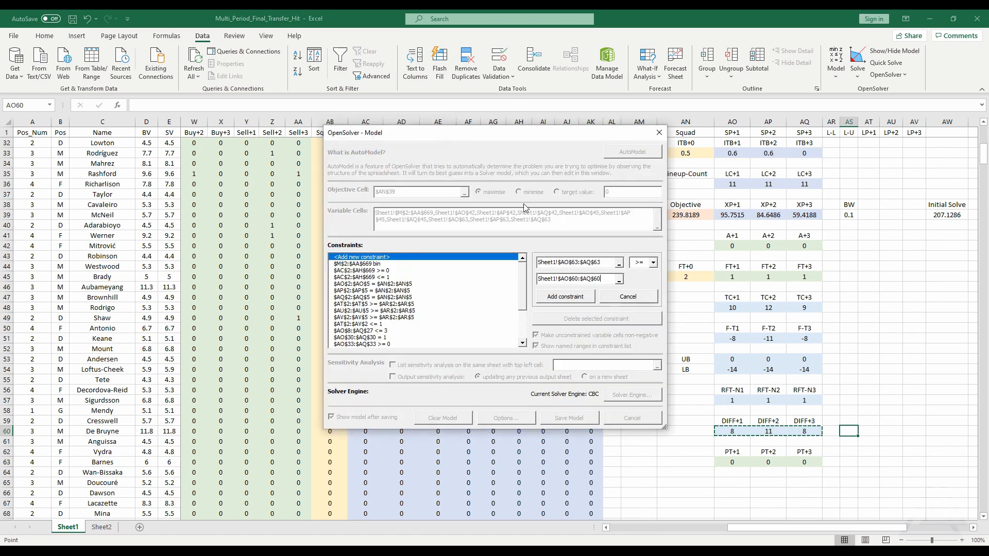
pyautogui.click(562, 298)
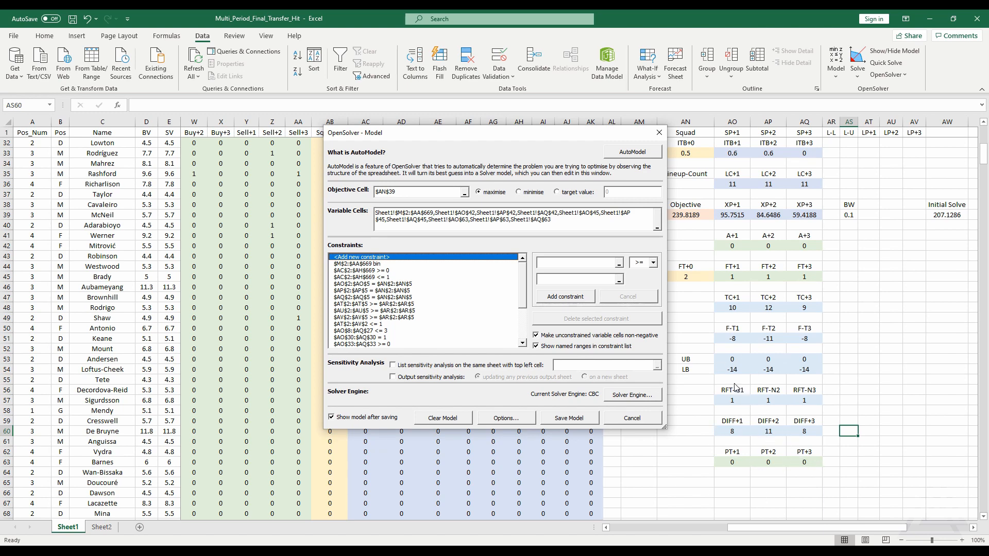
# - Add an int constraint on AO63:AQ63 and save the model
pyautogui.click(619, 264)
pyautogui.moveTo(734, 462); pyautogui.dragTo(804, 462)
pyautogui.click(443, 141)
pyautogui.click(652, 262)
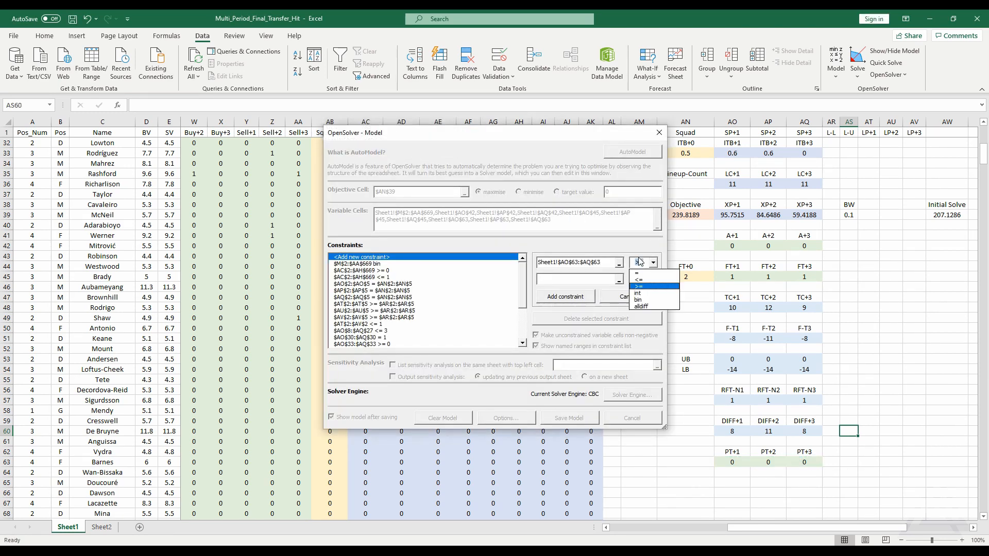
pyautogui.click(646, 297)
pyautogui.click(574, 297)
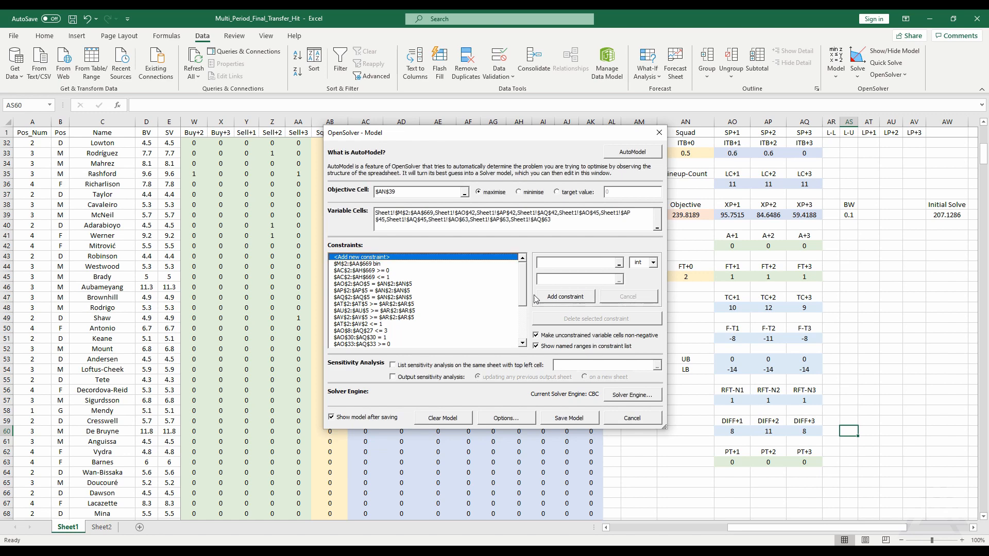
pyautogui.click(562, 418)
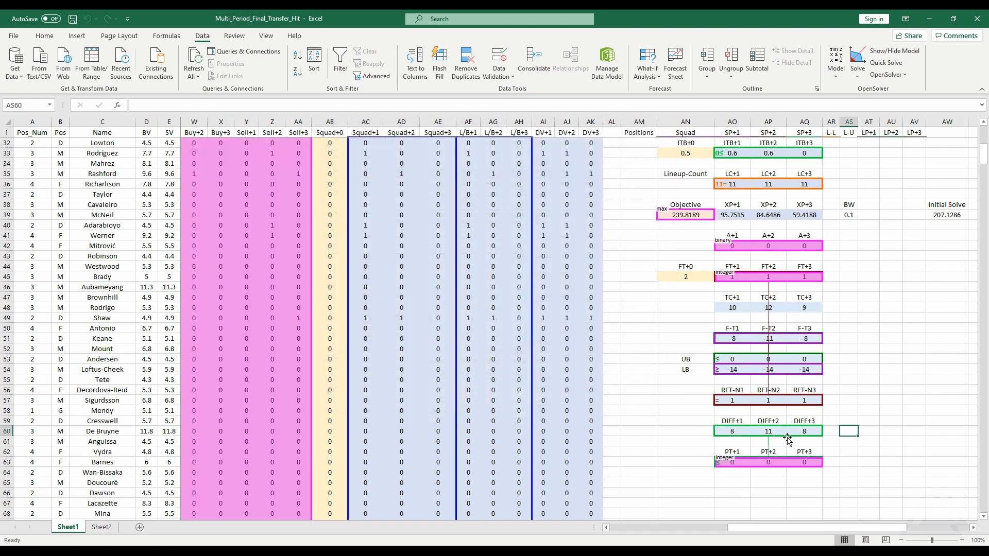
# - Solve the updated optimization model with OpenSolver
pyautogui.click(862, 358)
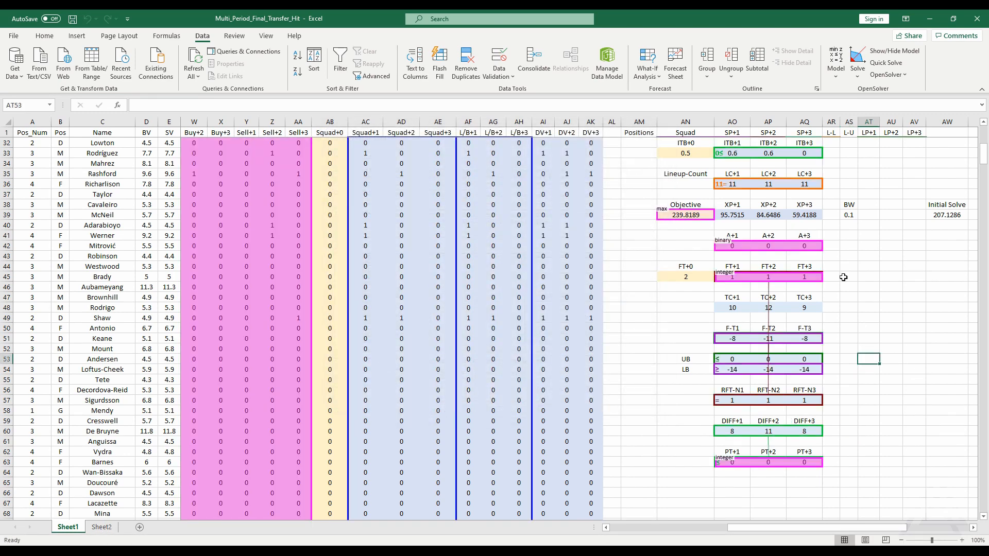
pyautogui.click(857, 76)
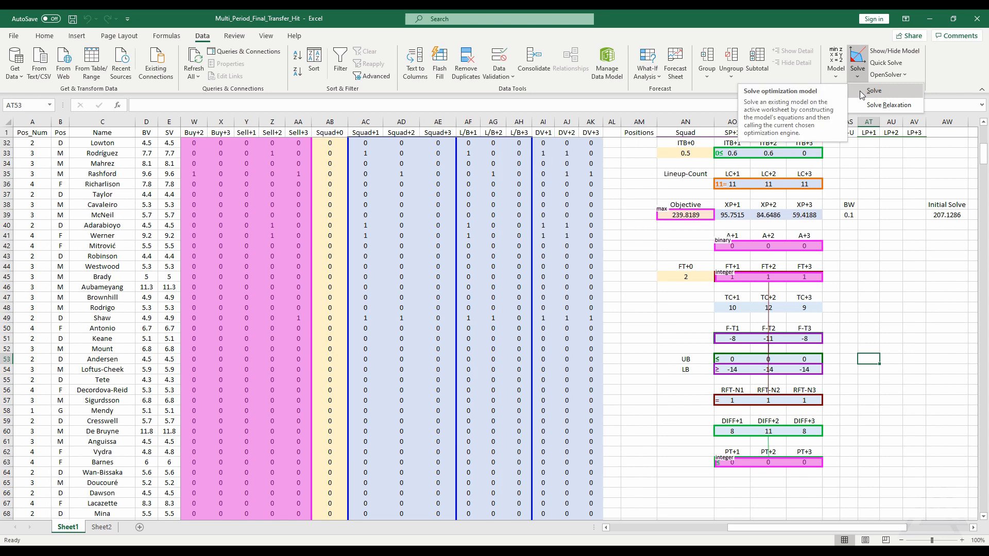
pyautogui.click(874, 91)
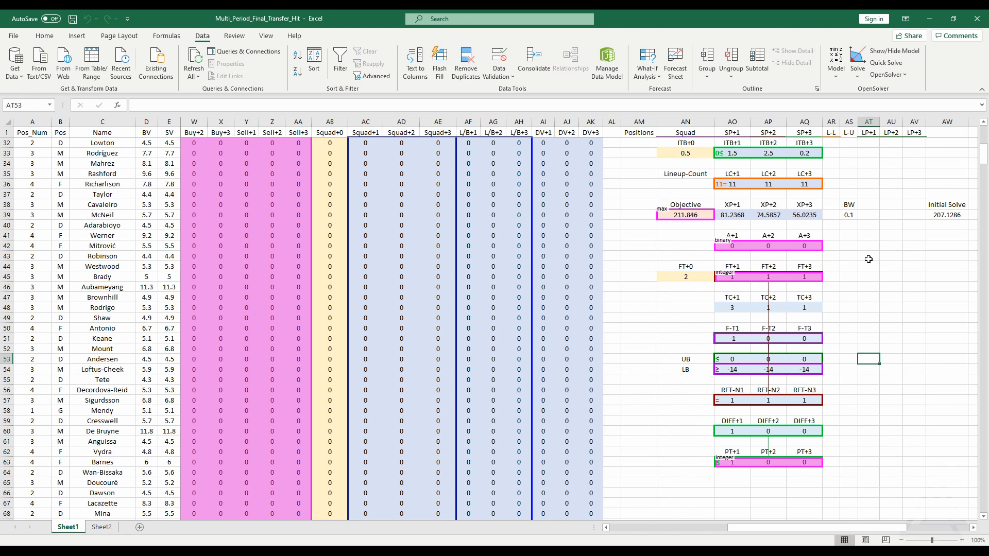
# - Copy the objective in AN39 and paste it as a value into AW41, below the Initial Solve figure
pyautogui.click(685, 216)
pyautogui.hotkey('ctrl', 'c')
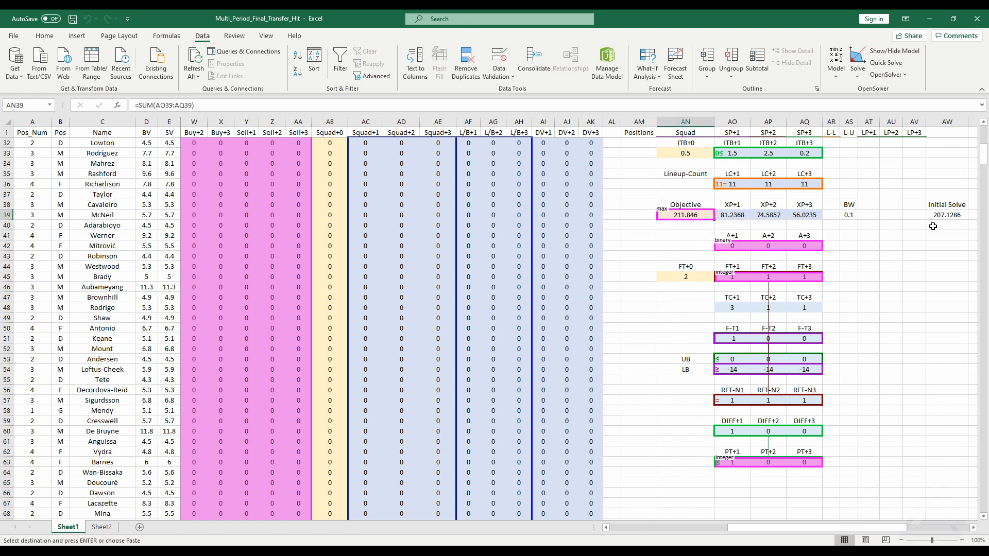
pyautogui.rightClick(940, 234)
pyautogui.click(869, 287)
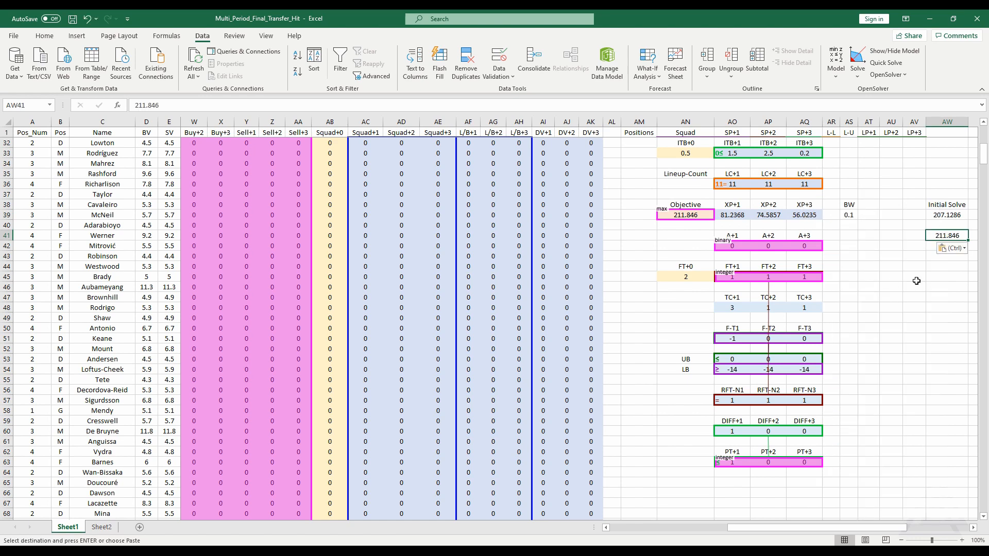
pyautogui.press('Down')
pyautogui.press('Down')
pyautogui.press('Down')
pyautogui.press('Down')
pyautogui.press('Up')
pyautogui.press('Up')
pyautogui.press('Up')
pyautogui.press('Up')
pyautogui.press('Up')
pyautogui.press('Escape')
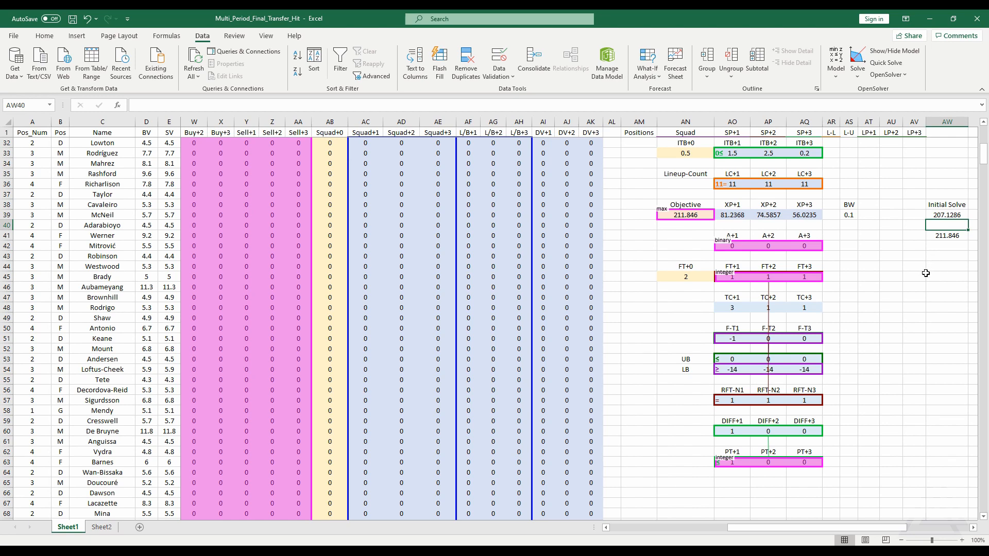
# - Hide the OpenSolver model highlighting on the sheet
pyautogui.click(873, 285)
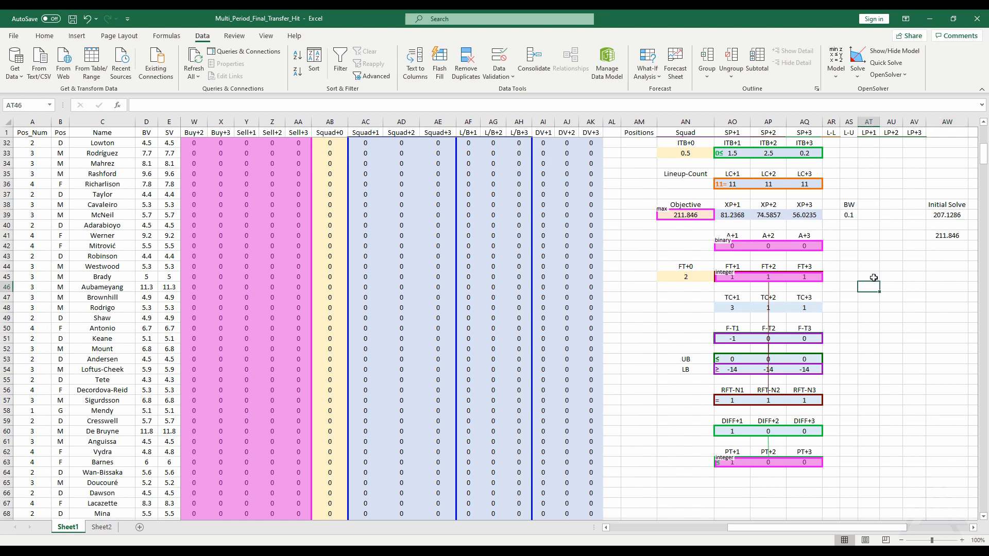
pyautogui.click(880, 54)
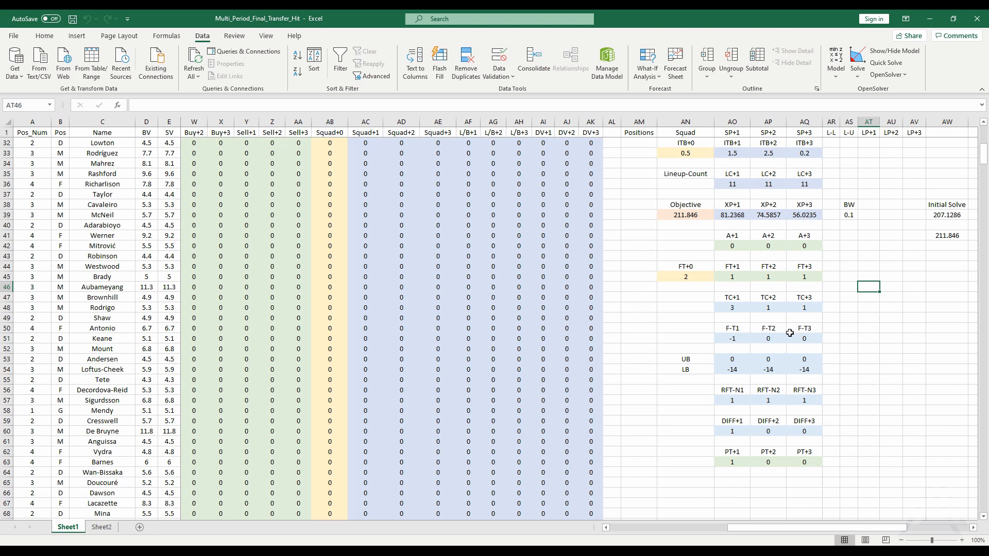
pyautogui.click(689, 317)
# - Review the solved transfer count, free transfer, auxiliary, F-T and bound cells, and the penalized transfers for the first gameweek
pyautogui.click(726, 308)
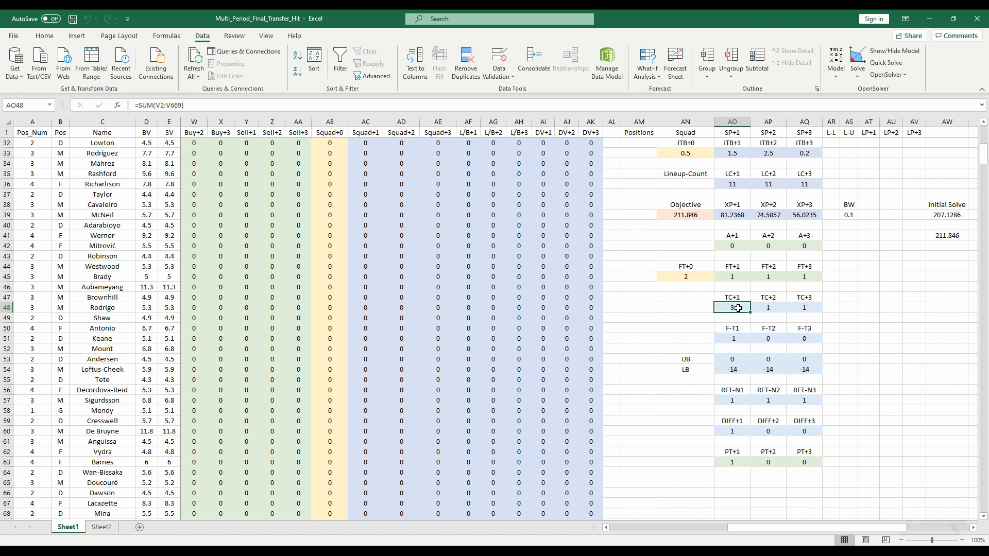
pyautogui.click(672, 281)
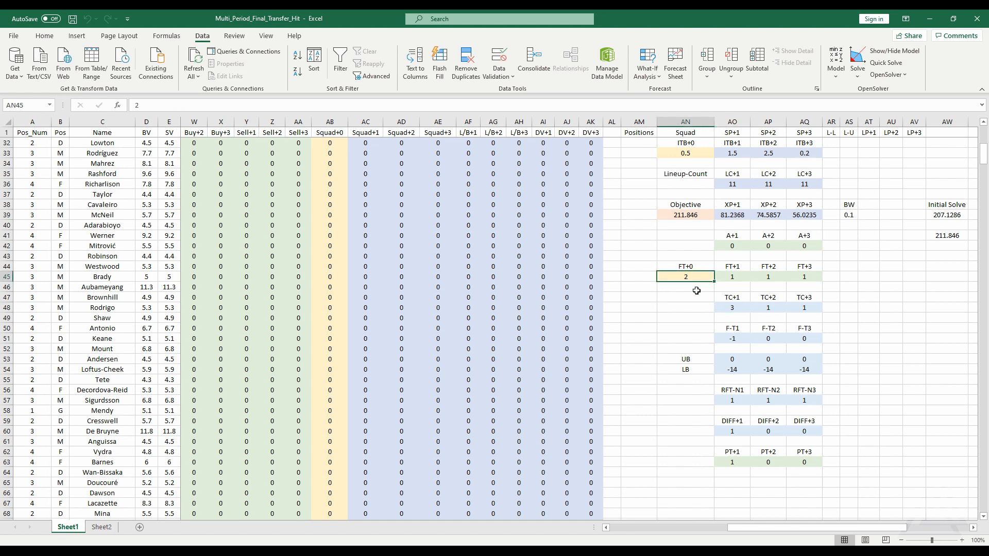
pyautogui.click(738, 307)
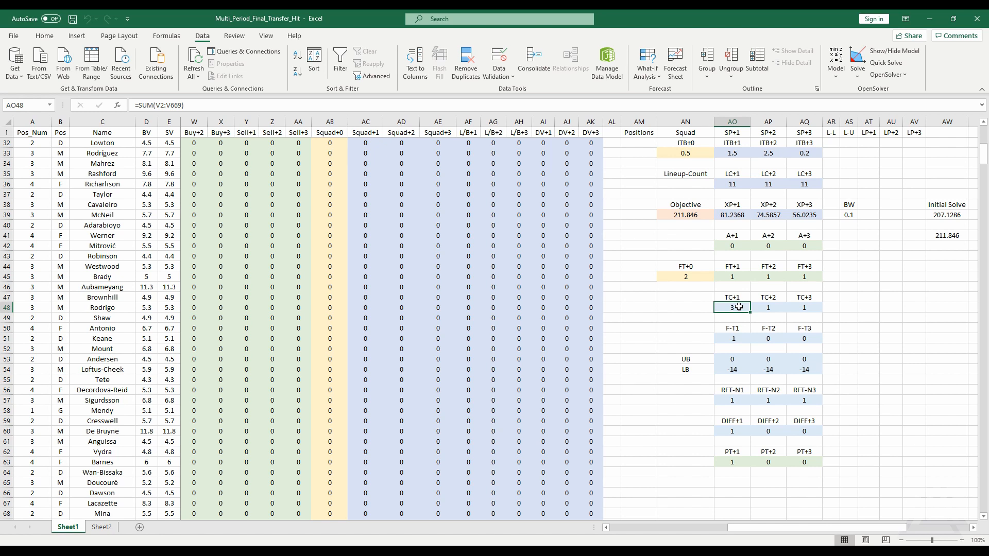
pyautogui.click(736, 280)
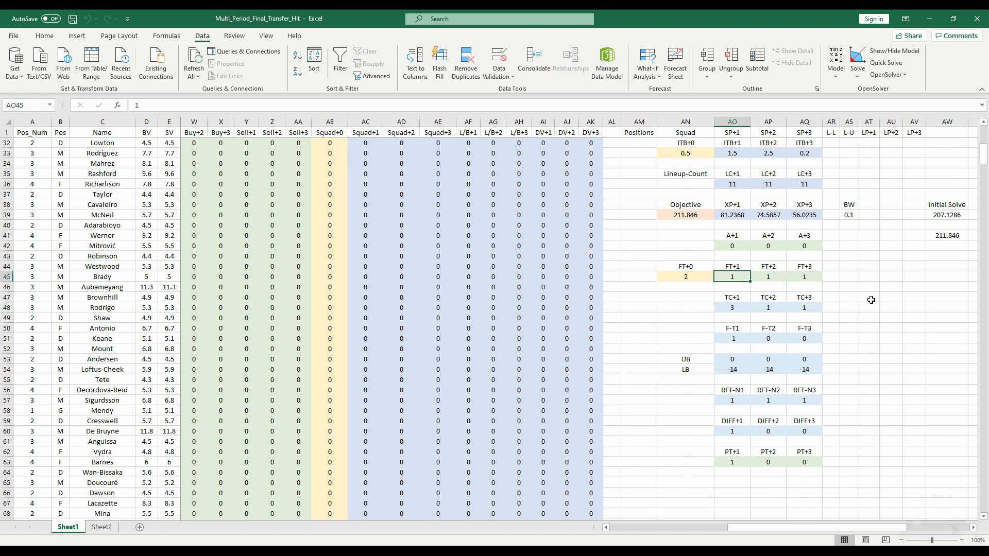
pyautogui.click(742, 247)
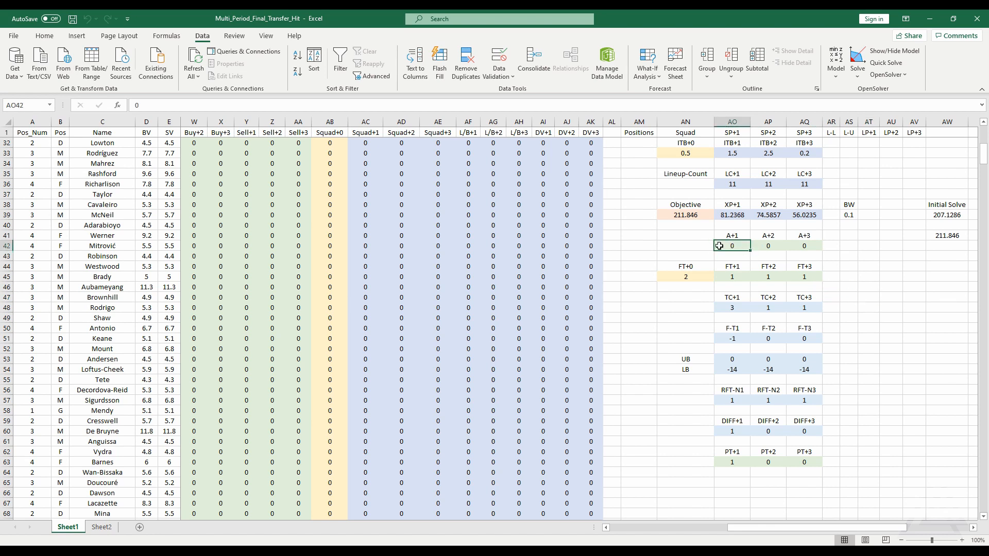
pyautogui.moveTo(688, 338); pyautogui.dragTo(840, 371)
pyautogui.click(910, 349)
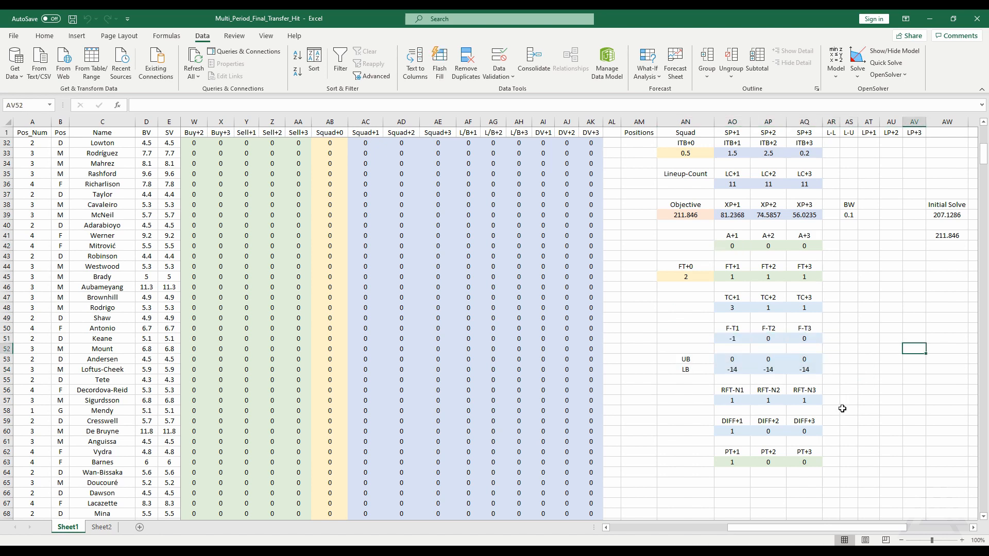
pyautogui.click(726, 461)
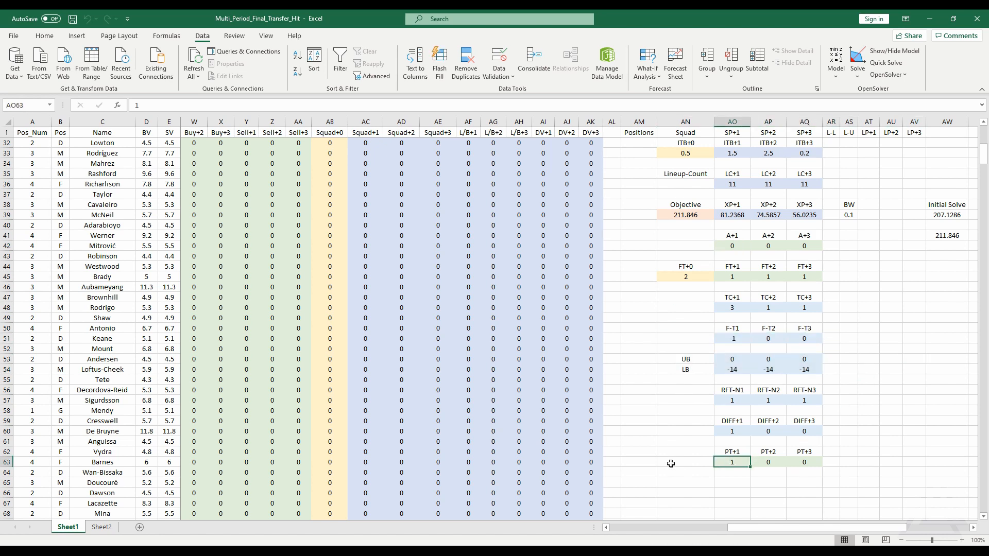
pyautogui.click(689, 274)
pyautogui.click(730, 308)
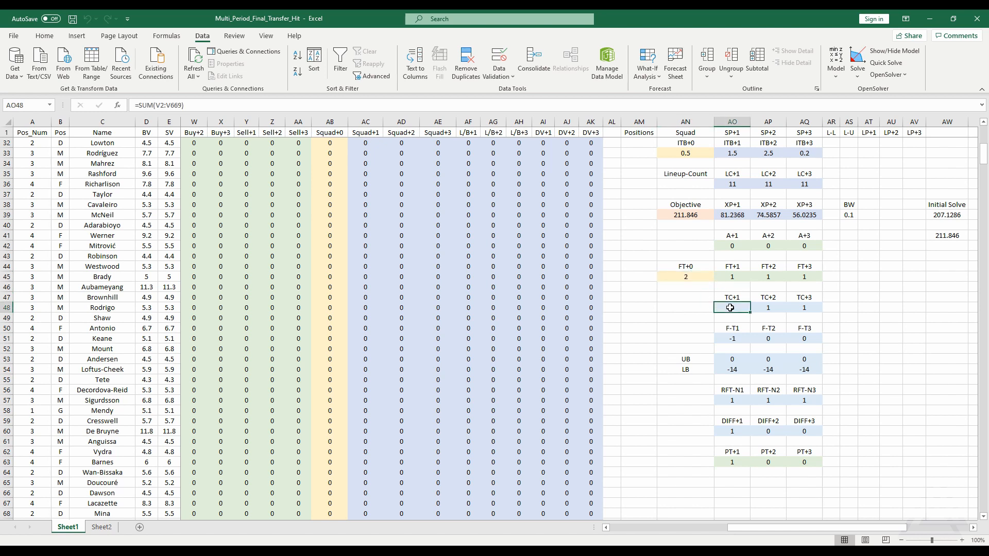
pyautogui.click(748, 462)
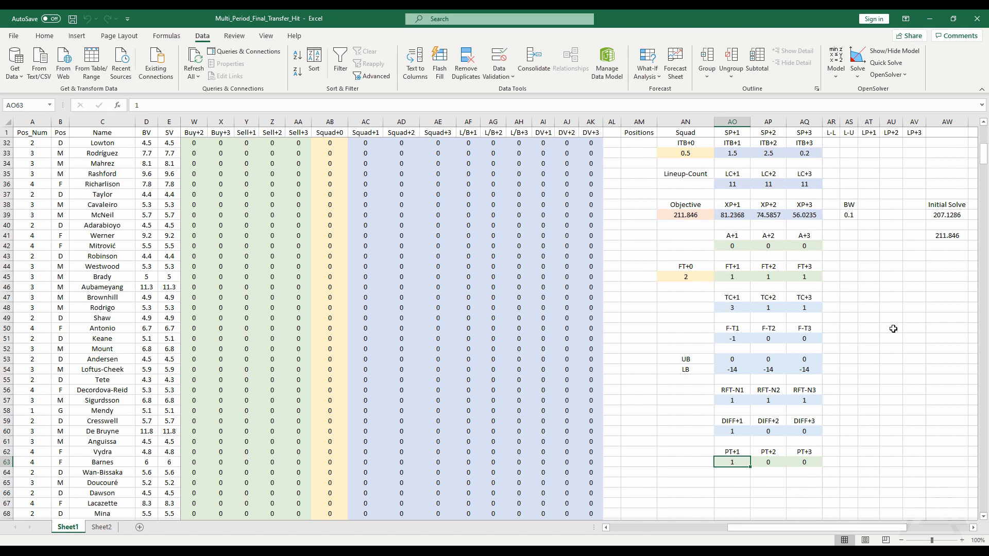
# - On Sheet2, insert a row at row 20 to make room for the spilled GW+1 player list above the GW+2 block
pyautogui.click(102, 527)
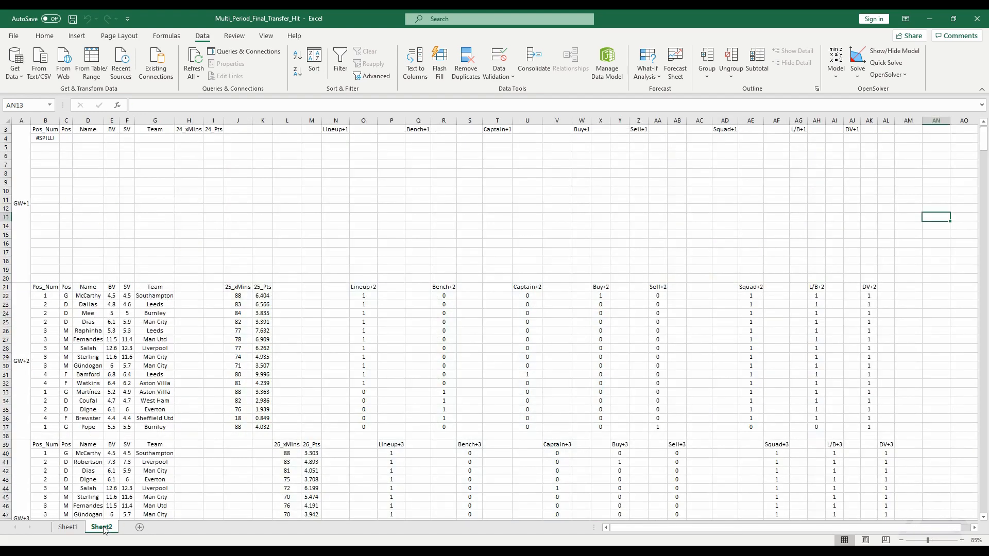
pyautogui.click(49, 138)
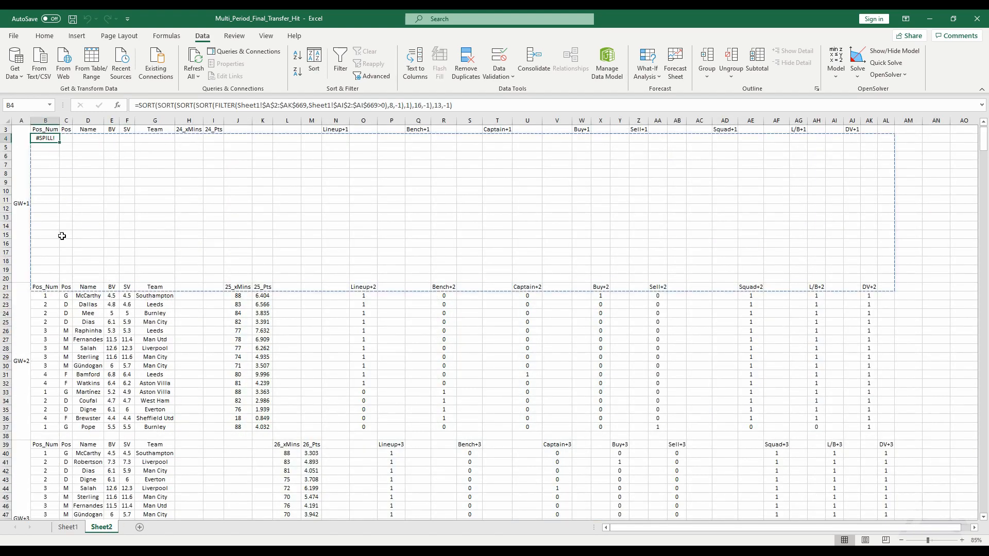
pyautogui.click(5, 287)
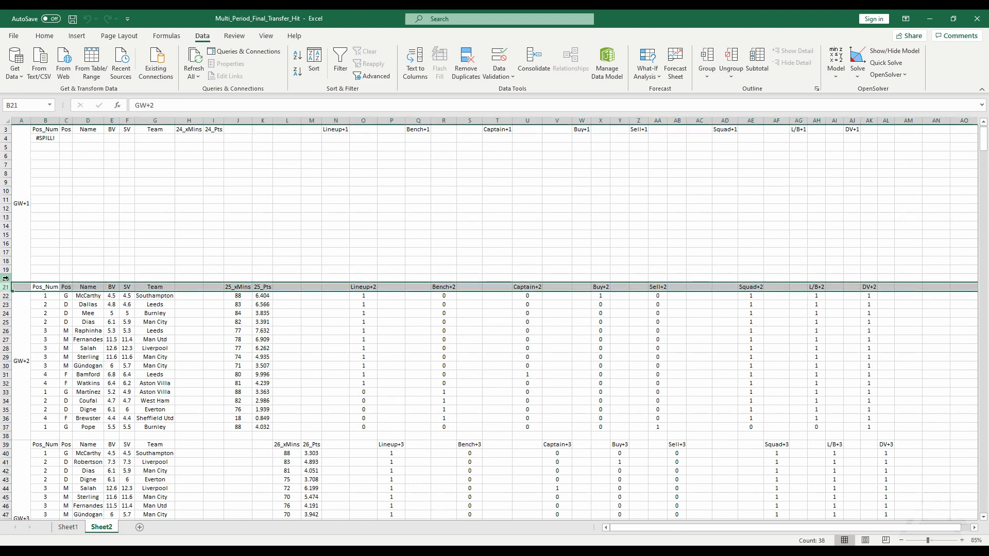
pyautogui.rightClick(6, 278)
pyautogui.click(41, 363)
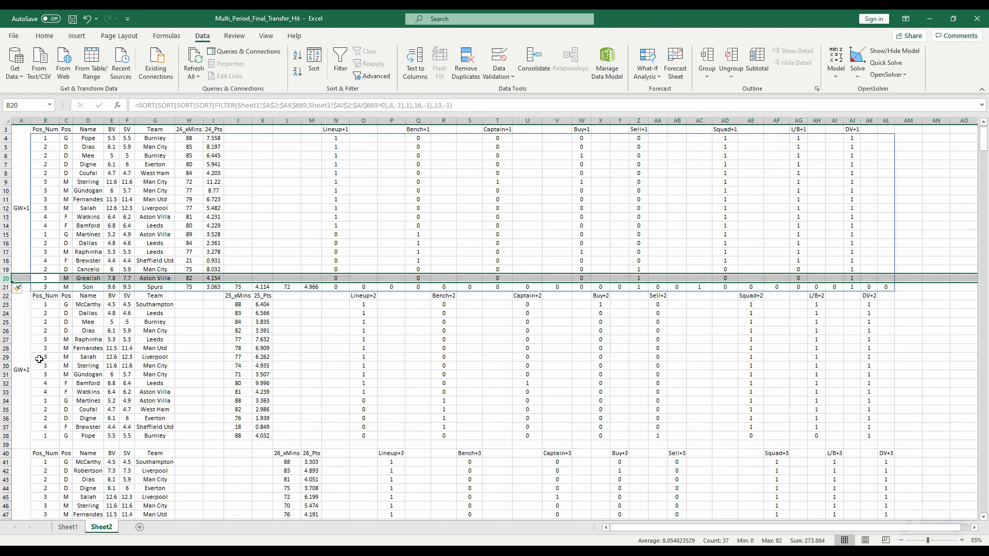
pyautogui.click(146, 313)
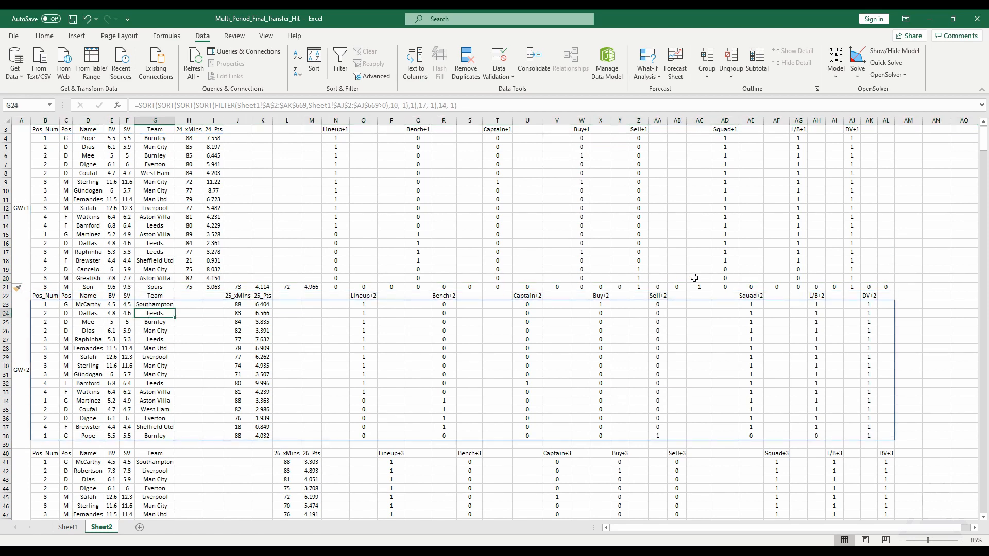
# - On Sheet2, hide the leftover GW+2 and GW+3 values in row 21 of the GW+1 block by applying the white font colour
pyautogui.moveTo(237, 287); pyautogui.dragTo(391, 287)
pyautogui.keyDown('ctrl'); pyautogui.moveTo(658, 287); pyautogui.dragTo(777, 286); pyautogui.keyUp('ctrl')
pyautogui.keyDown('ctrl'); pyautogui.moveTo(868, 287); pyautogui.dragTo(886, 287); pyautogui.keyUp('ctrl')
pyautogui.click(44, 36)
pyautogui.click(183, 72)
pyautogui.click(287, 251)
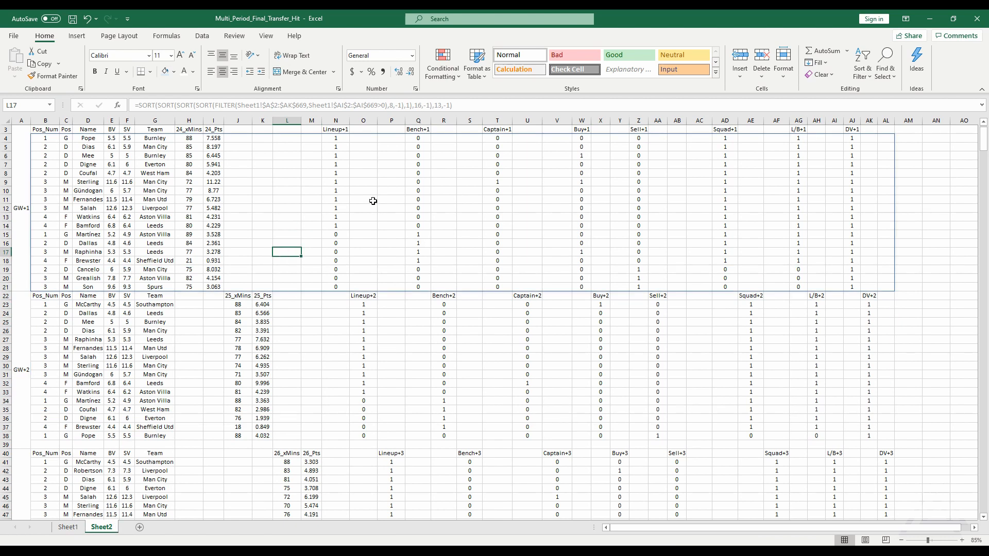
# - Review the GW+1 lineup, bench and sold players on Sheet2, and the XP+1 to XP+3 figures on Sheet1
pyautogui.moveTo(342, 138); pyautogui.dragTo(332, 227)
pyautogui.moveTo(418, 235); pyautogui.dragTo(418, 262)
pyautogui.moveTo(639, 287); pyautogui.dragTo(110, 272)
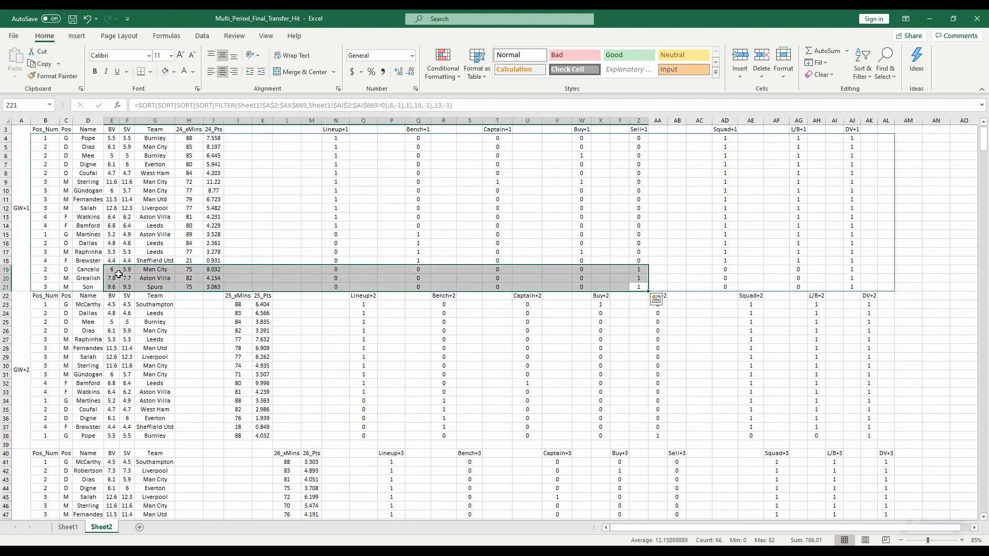
pyautogui.click(943, 216)
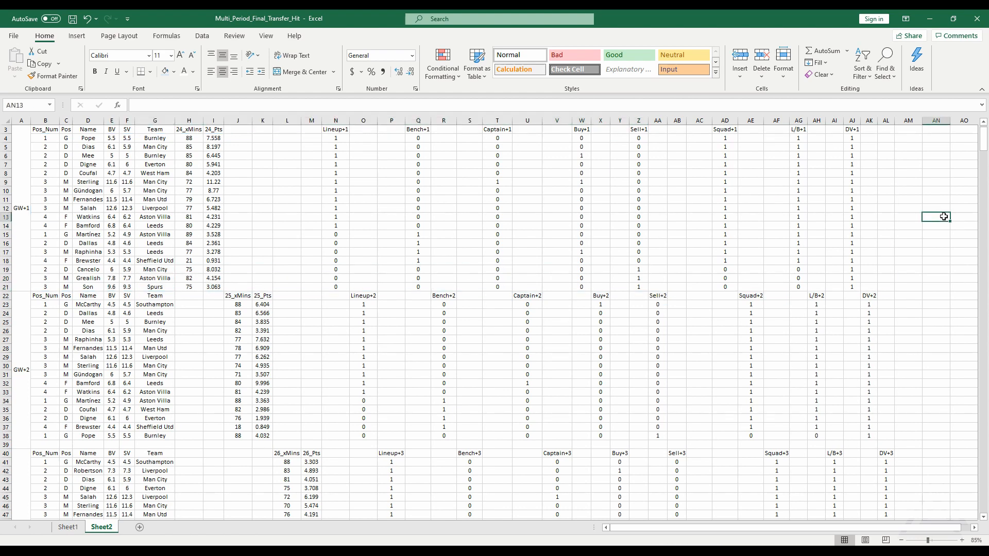
pyautogui.click(68, 527)
pyautogui.click(736, 213)
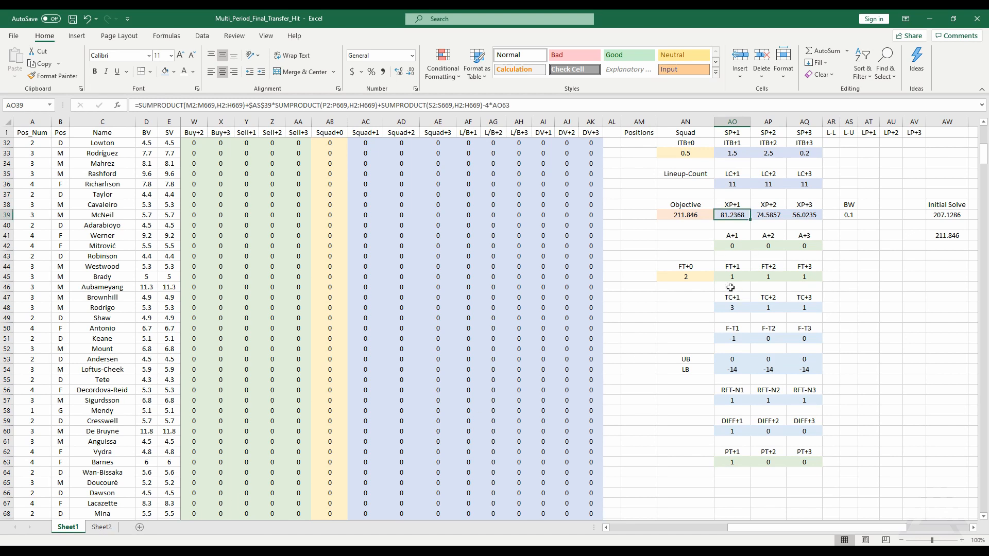
pyautogui.moveTo(778, 217); pyautogui.dragTo(801, 216)
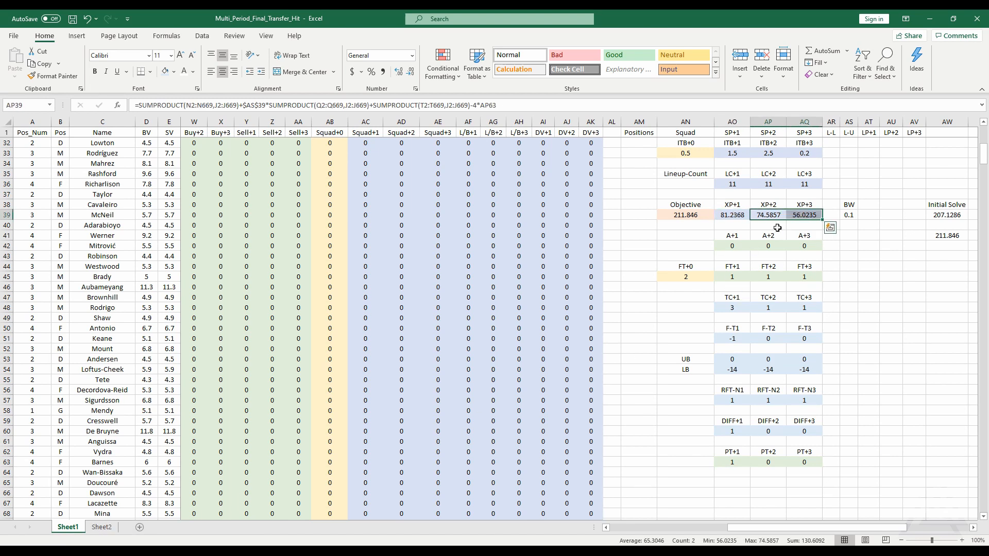
# - Examine which players are bought and sold in the GW+2 and GW+3 blocks of Sheet2
pyautogui.click(106, 529)
pyautogui.scroll(-1, 309, 399)
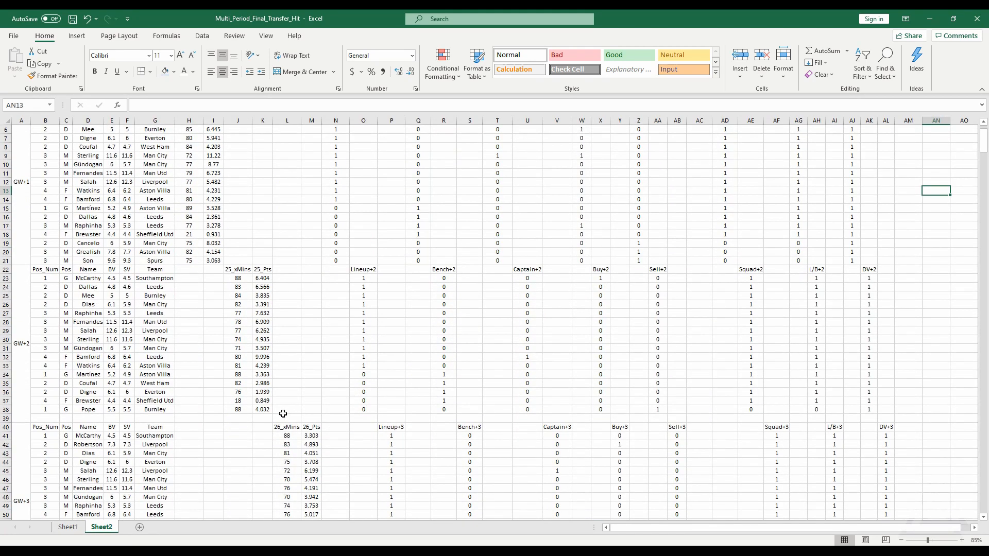
pyautogui.click(284, 409)
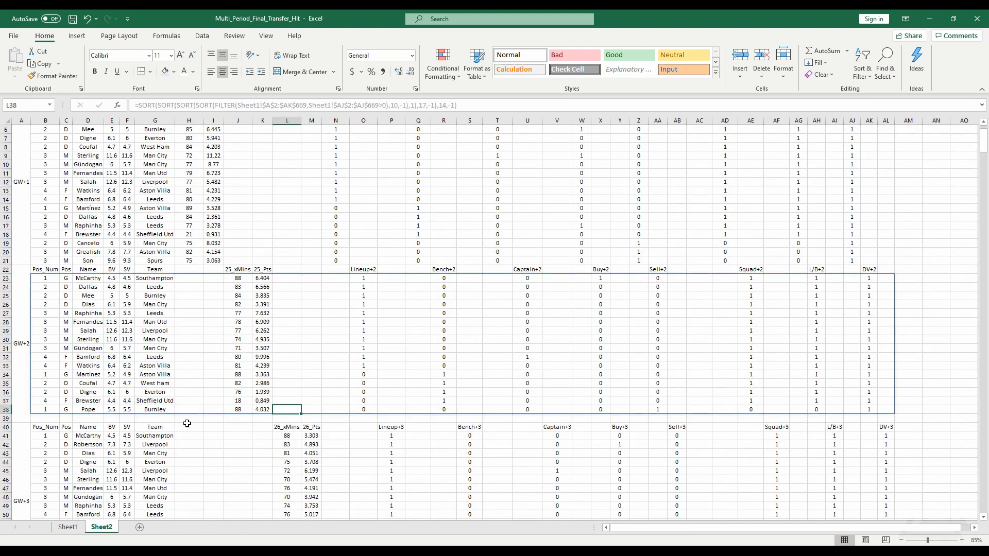
pyautogui.click(657, 410)
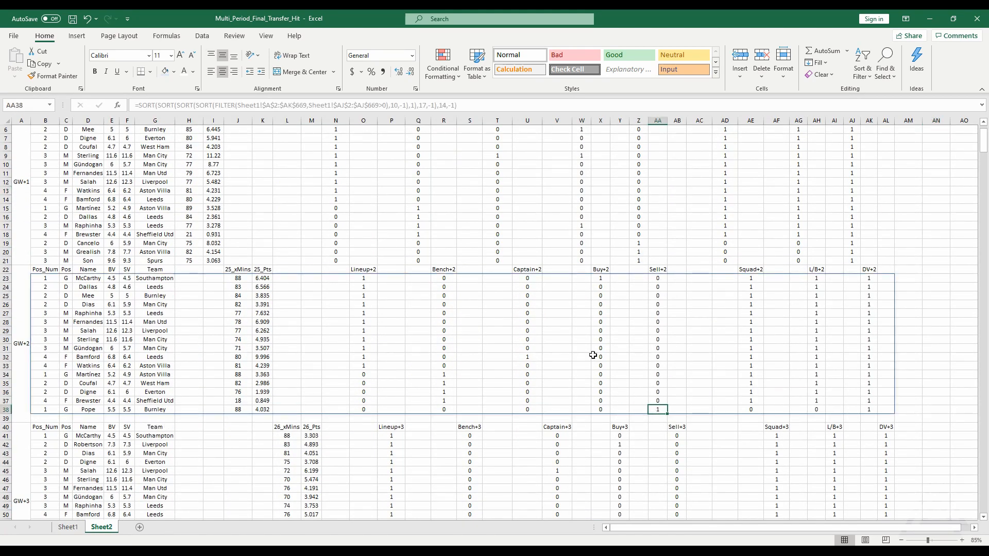
pyautogui.click(604, 280)
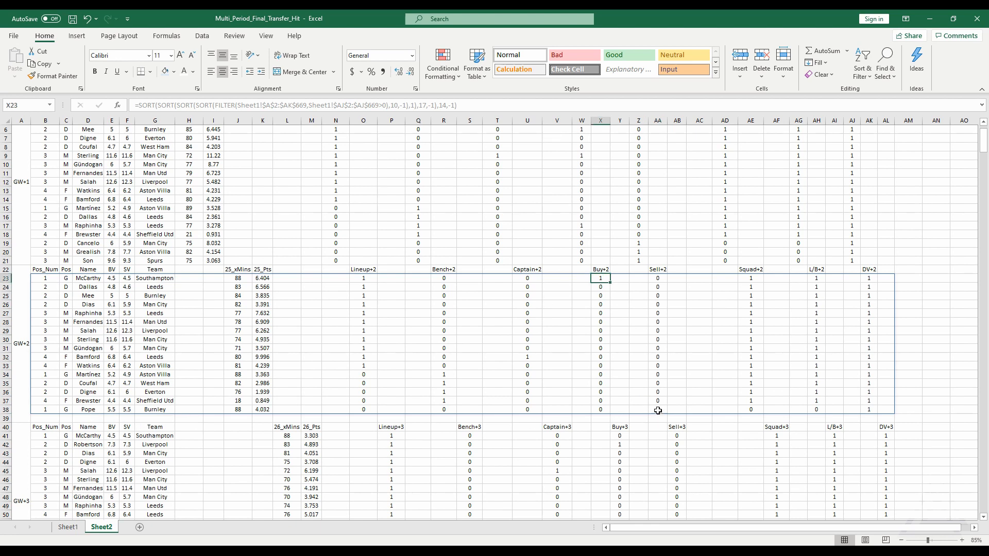
pyautogui.scroll(-3, 584, 448)
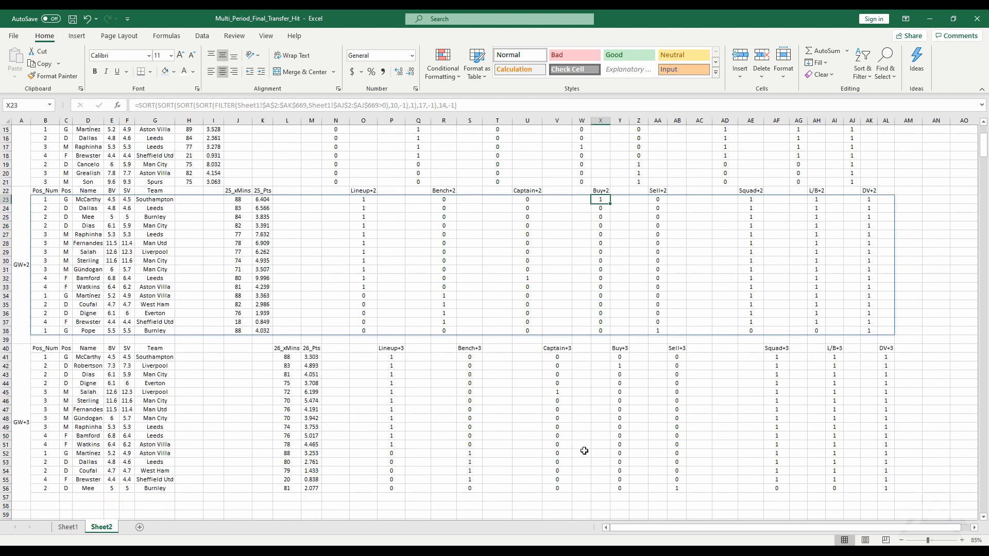
pyautogui.click(674, 486)
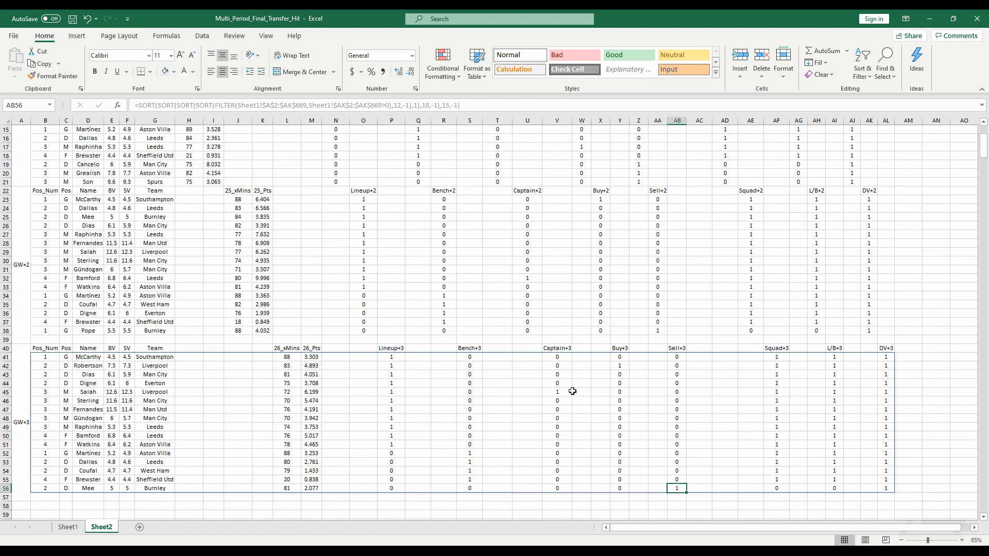
pyautogui.moveTo(619, 365); pyautogui.dragTo(88, 365)
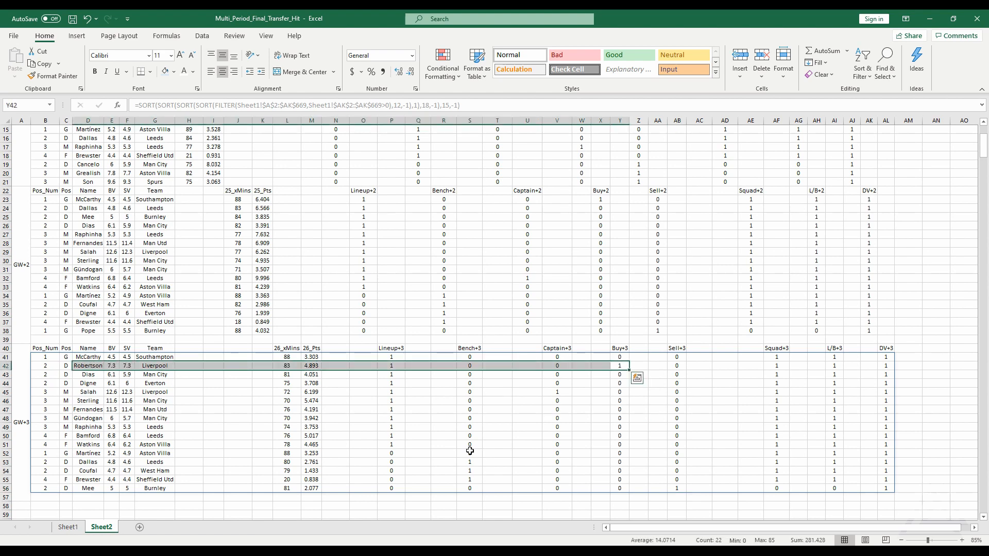
# - Check the captain chosen in each gameweek block on Sheet2, from GW+3 back to GW+1
pyautogui.click(561, 391)
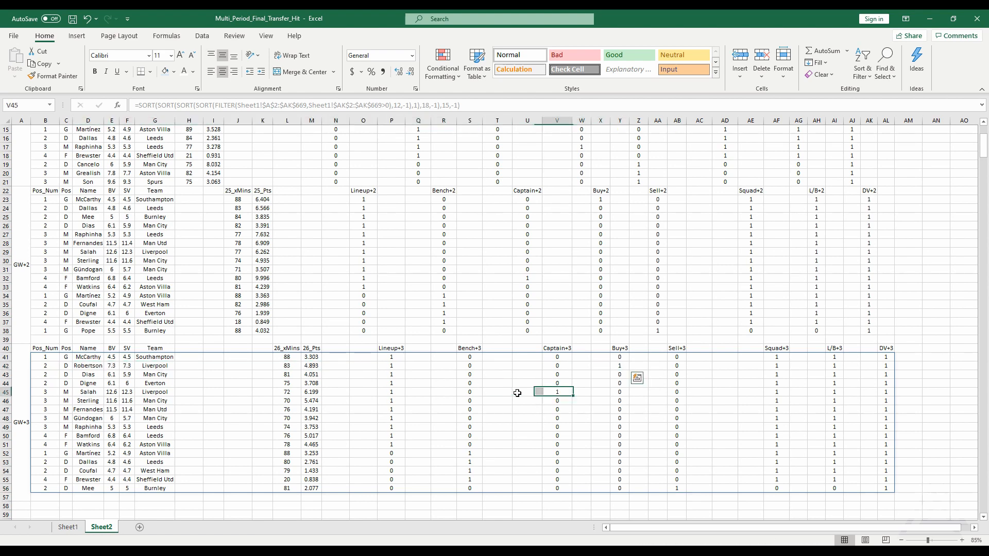
pyautogui.moveTo(517, 393); pyautogui.dragTo(88, 392)
pyautogui.scroll(3, 452, 391)
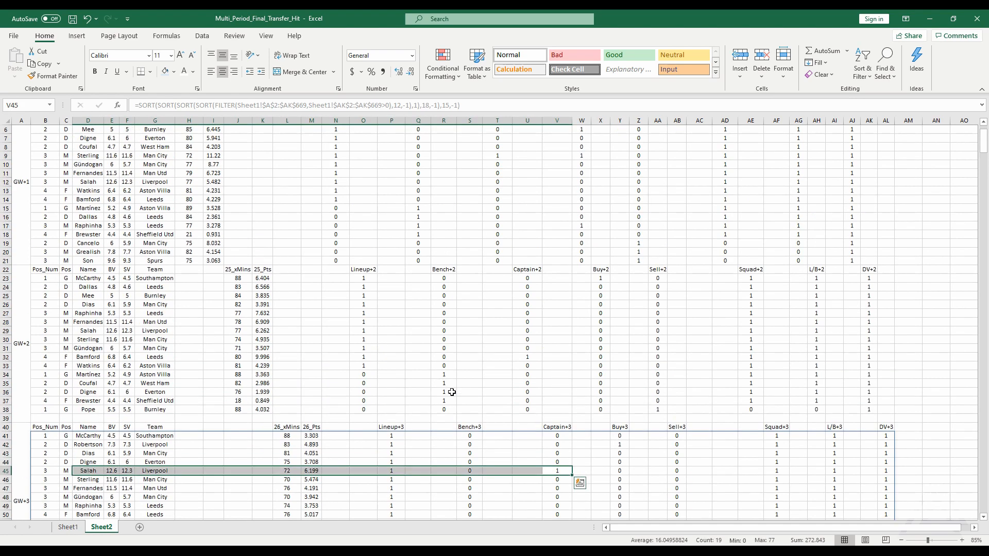
pyautogui.moveTo(531, 356); pyautogui.dragTo(93, 352)
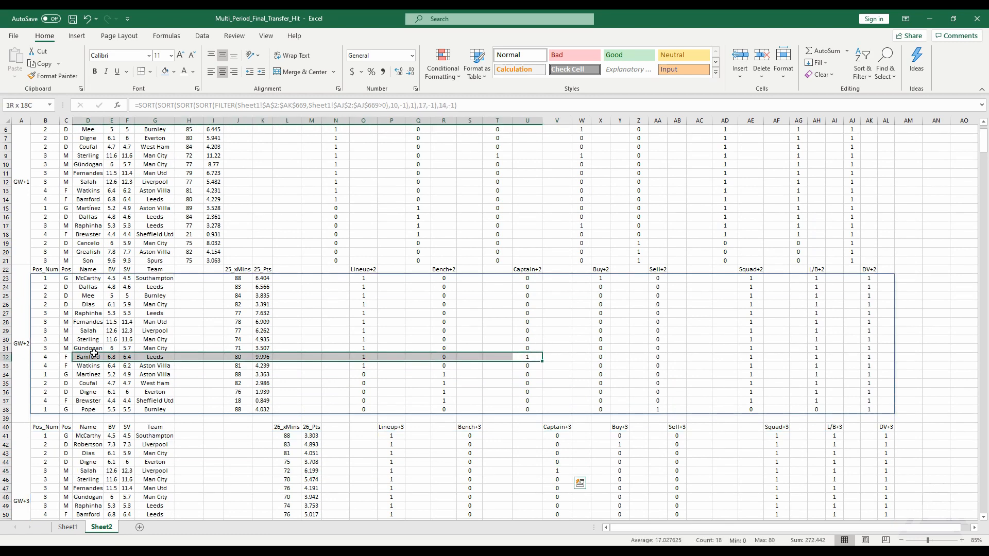
pyautogui.scroll(1, 517, 321)
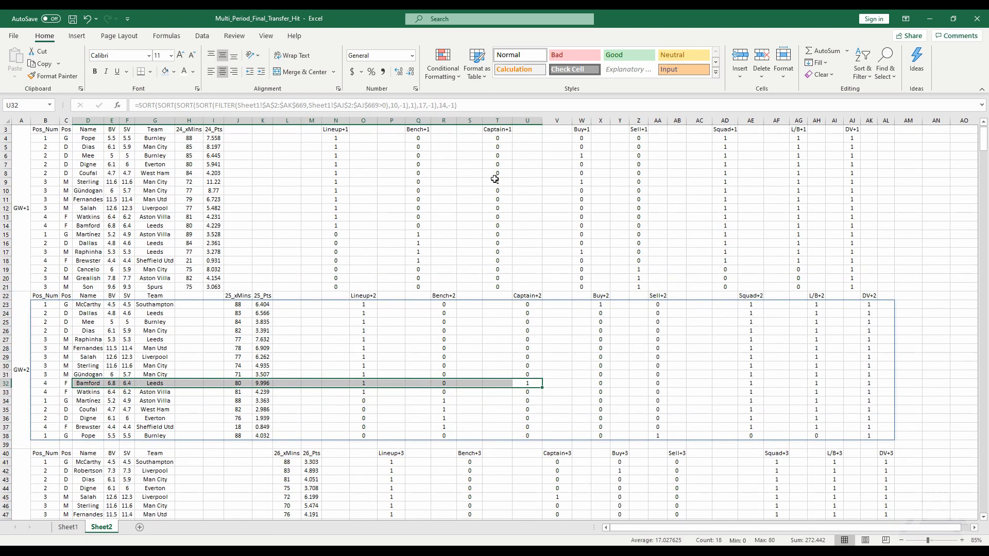
pyautogui.moveTo(494, 182); pyautogui.dragTo(88, 182)
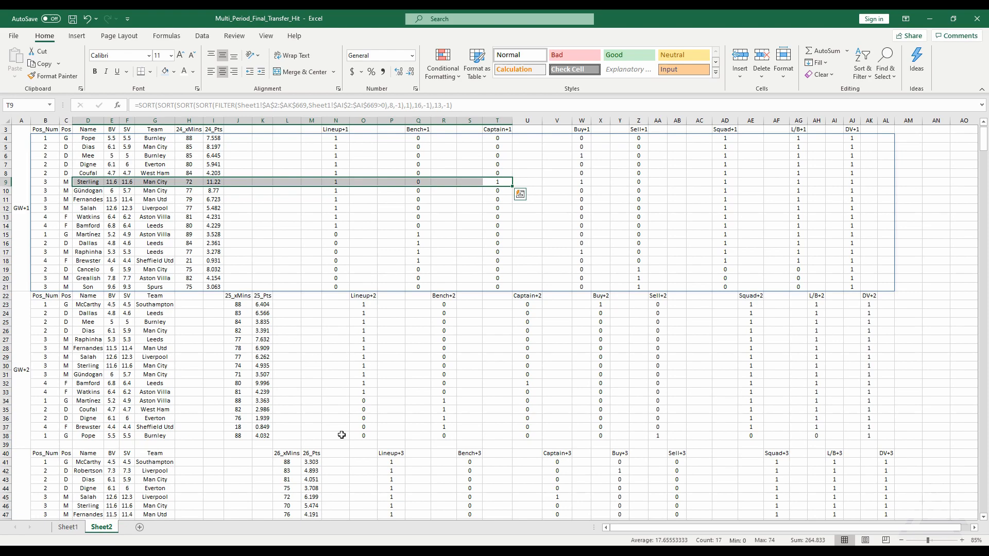
# - On Sheet1, hide columns M through AK, covering Lineup+1 to DV+3
pyautogui.click(68, 527)
pyautogui.click(642, 388)
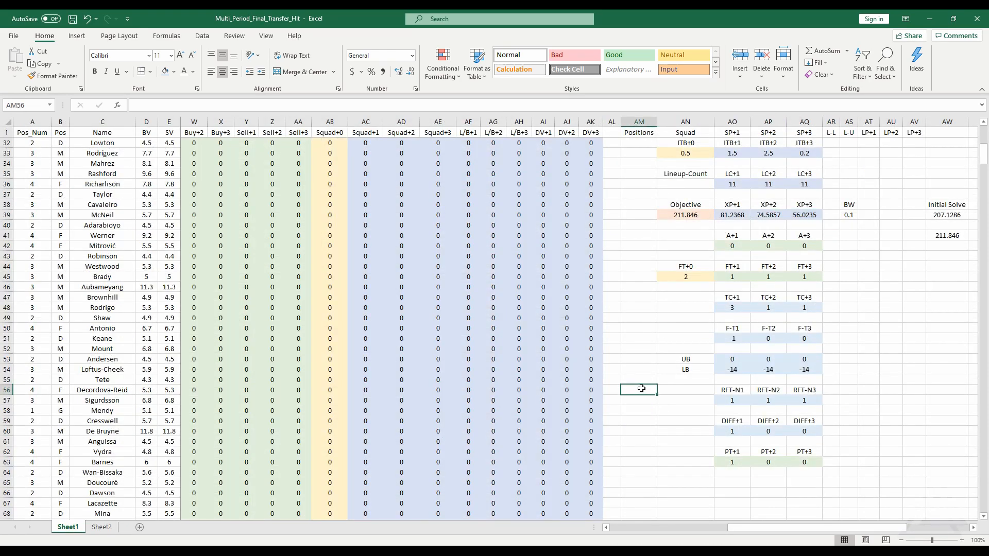
pyautogui.scroll(10, 641, 389)
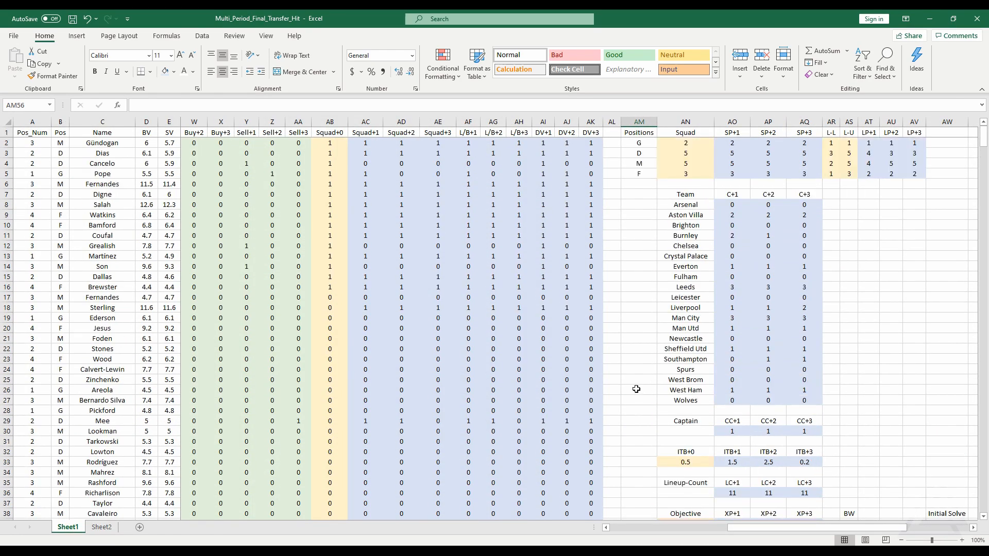
pyautogui.scroll(-2, 636, 389)
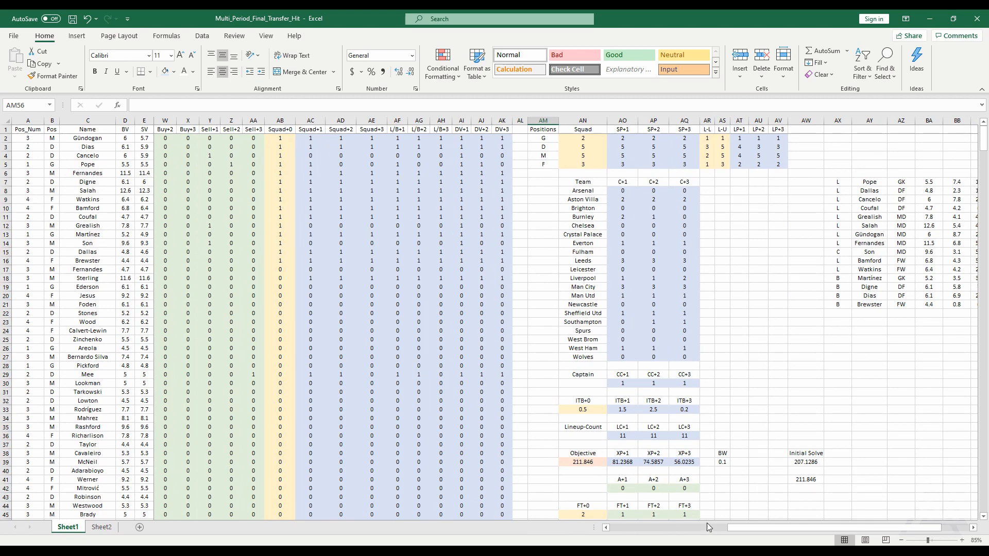
pyautogui.moveTo(707, 527); pyautogui.dragTo(659, 532)
pyautogui.moveTo(916, 120)
pyautogui.mouseDown()
pyautogui.moveTo(196, 120)
pyautogui.moveTo(284, 120)
pyautogui.mouseUp()
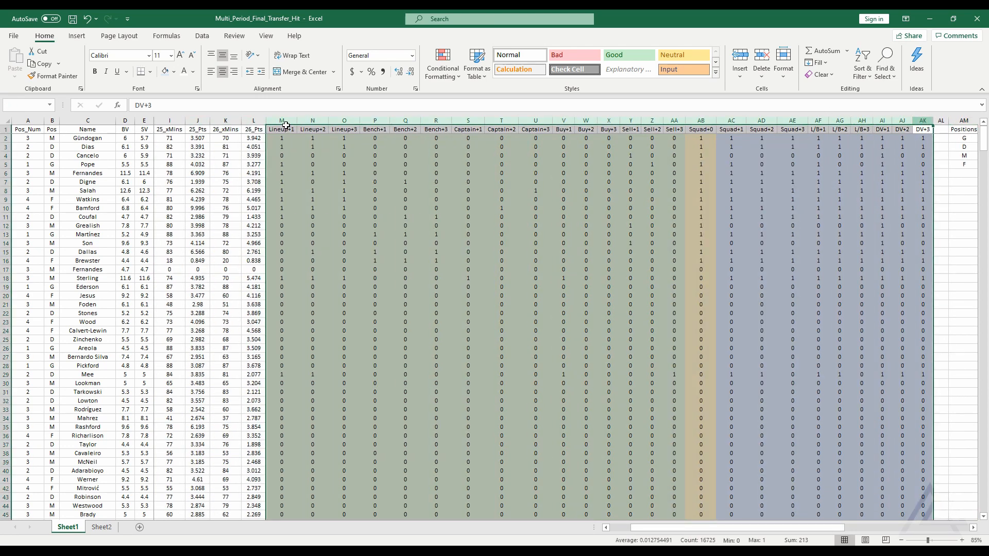
pyautogui.rightClick(284, 120)
pyautogui.click(321, 283)
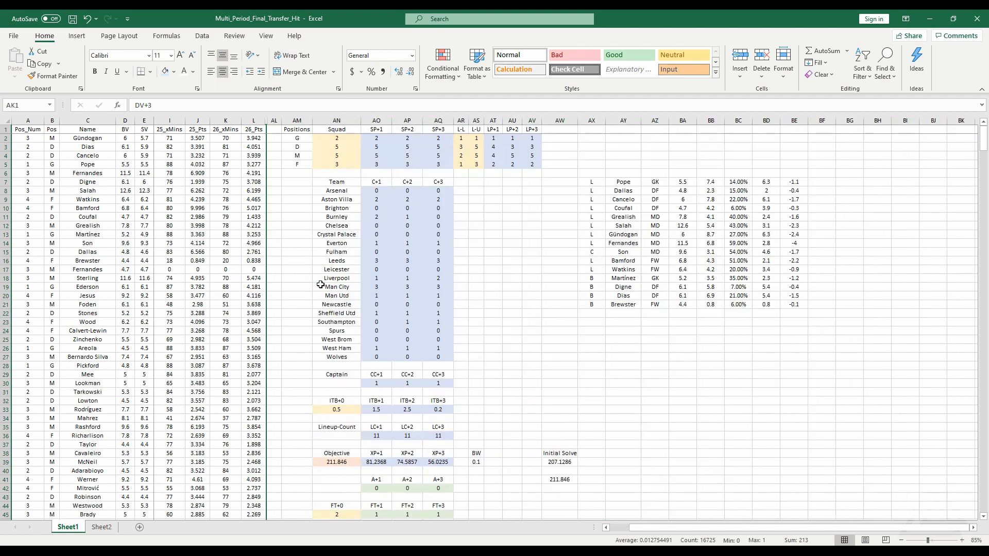
# - Review the money in the bank input ITB+0 and the free transfer input FT+0 on Sheet1
pyautogui.click(103, 525)
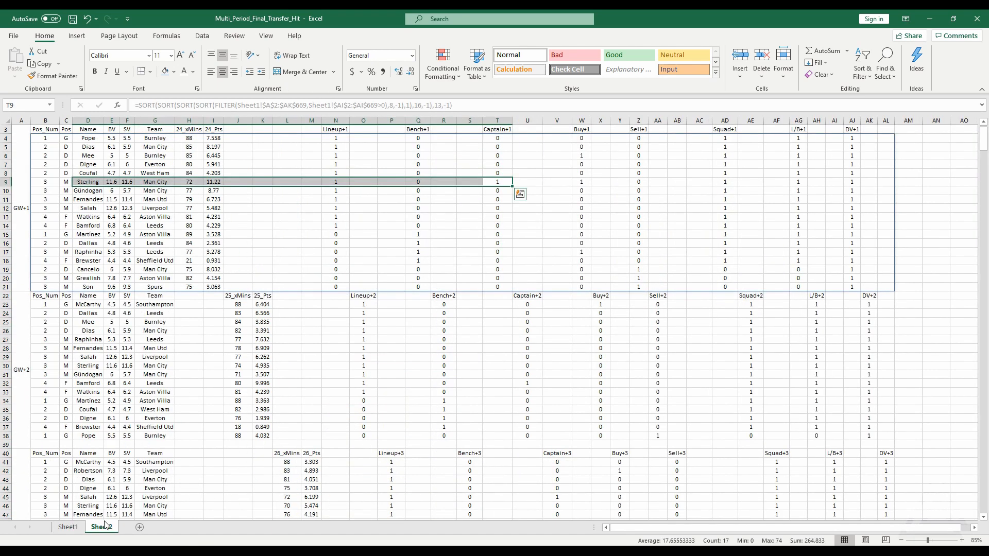
pyautogui.click(67, 526)
pyautogui.click(559, 356)
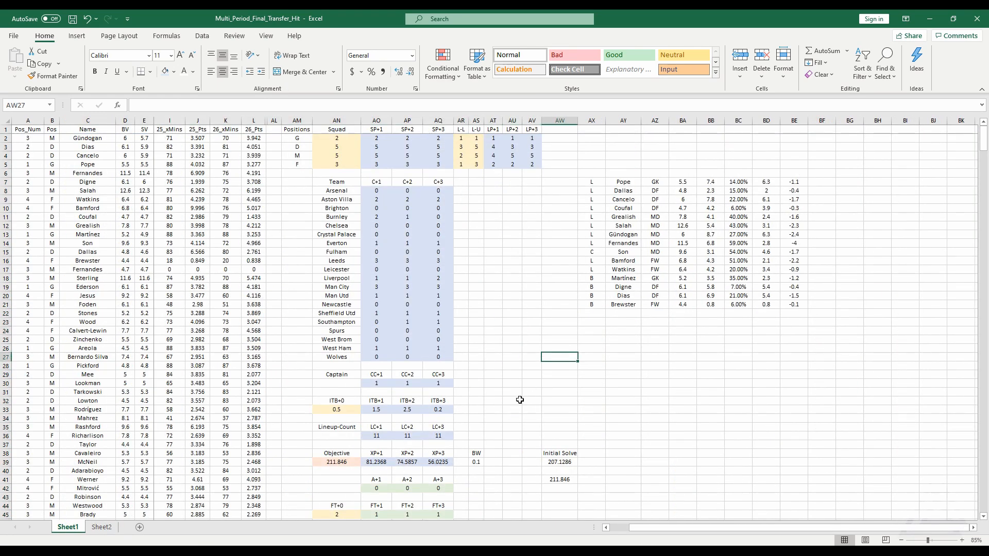
pyautogui.scroll(-3, 515, 396)
pyautogui.scroll(3, 502, 389)
pyautogui.scroll(-1, 484, 371)
pyautogui.click(326, 380)
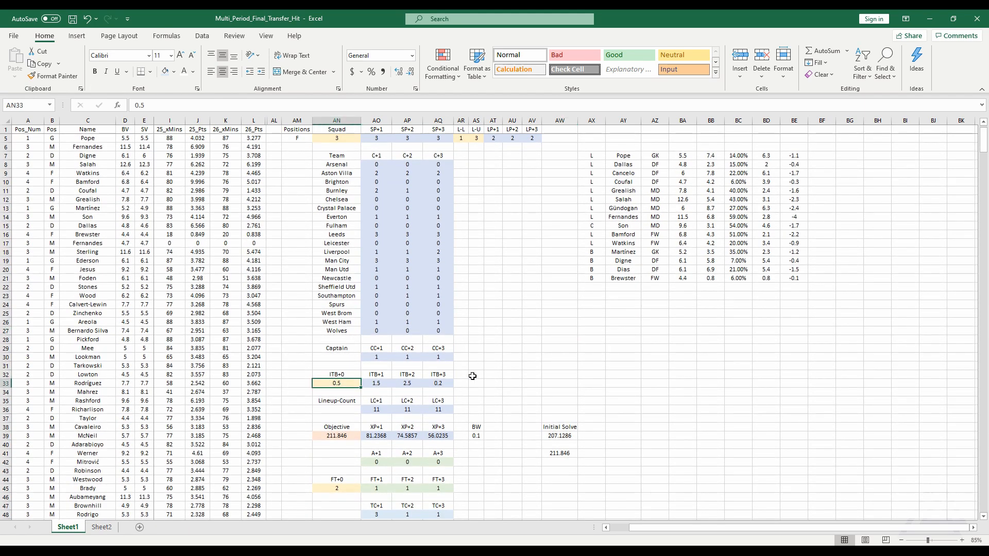
pyautogui.click(333, 488)
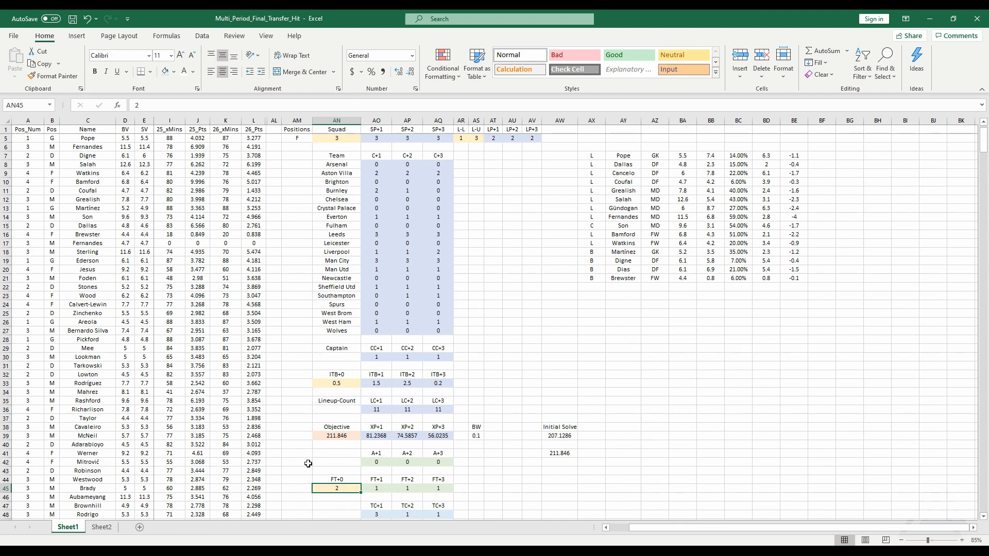
pyautogui.scroll(1, 312, 462)
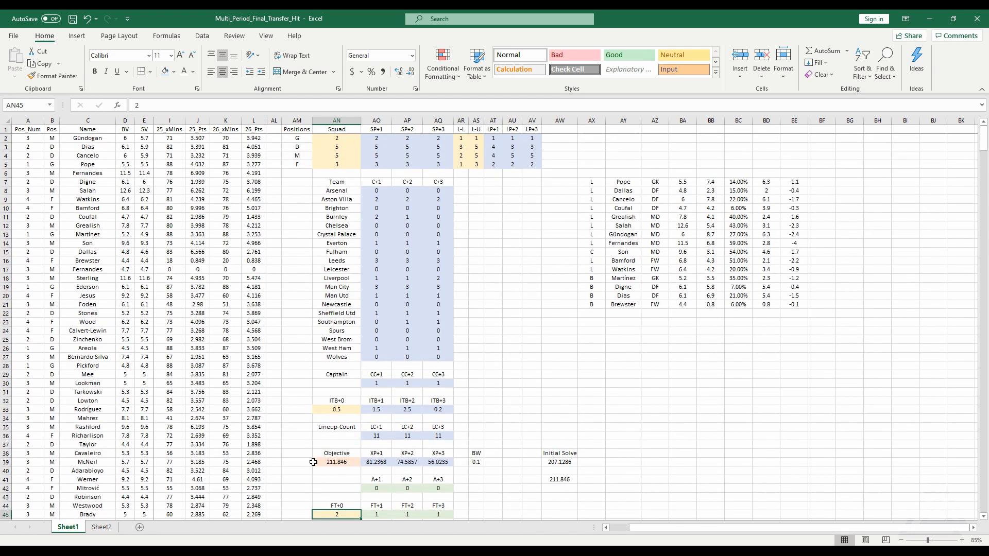
# - Undo the hiding of columns M through AK
pyautogui.click(294, 208)
pyautogui.hotkey('ctrl', 'z')
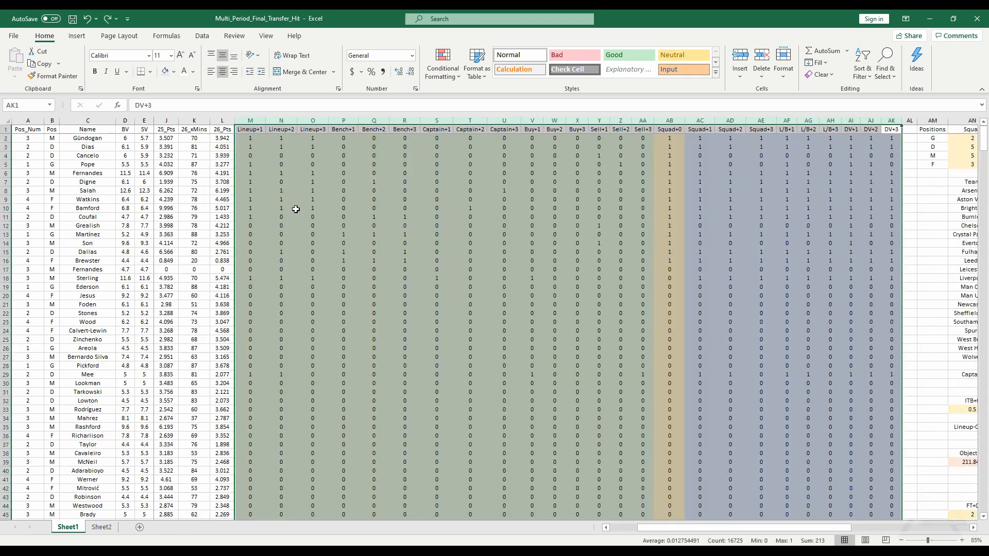
# - Hide columns M to AA and AC to AK on Sheet1, leaving the Squad+0 column visible
pyautogui.click(672, 138)
pyautogui.moveTo(639, 117); pyautogui.dragTo(468, 120)
pyautogui.rightClick(258, 119)
pyautogui.click(294, 278)
pyautogui.rightClick(468, 120)
pyautogui.click(502, 273)
pyautogui.click(297, 268)
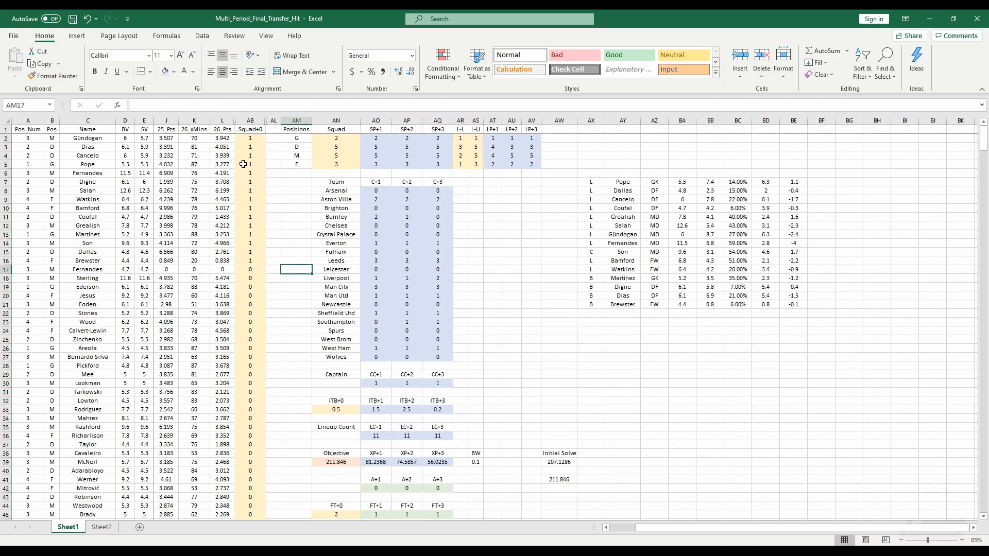
# - Check the ITB+0 and FT+0 inputs, and clear the Initial Solve label and saved objective values within AV36:AX44
pyautogui.click(337, 410)
pyautogui.scroll(-2, 292, 411)
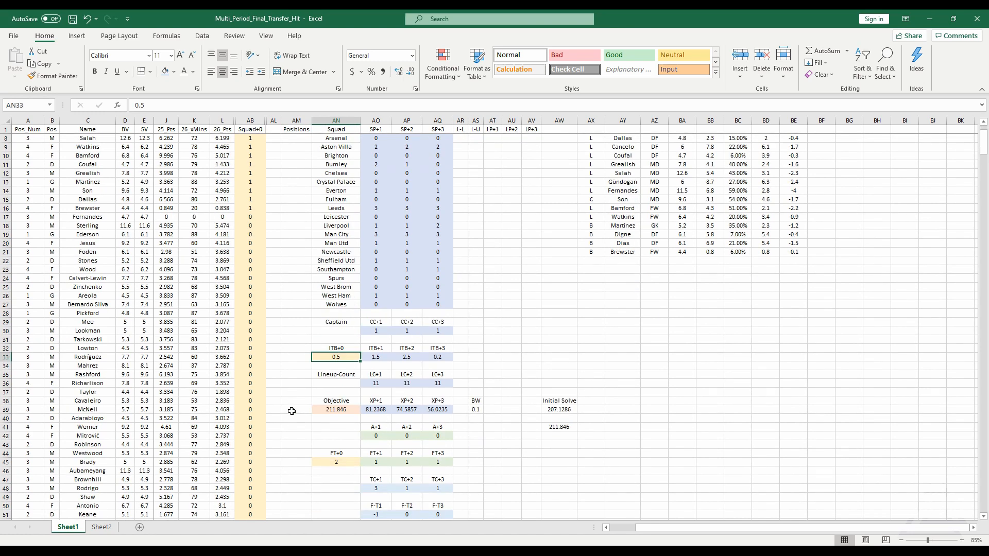
pyautogui.click(325, 464)
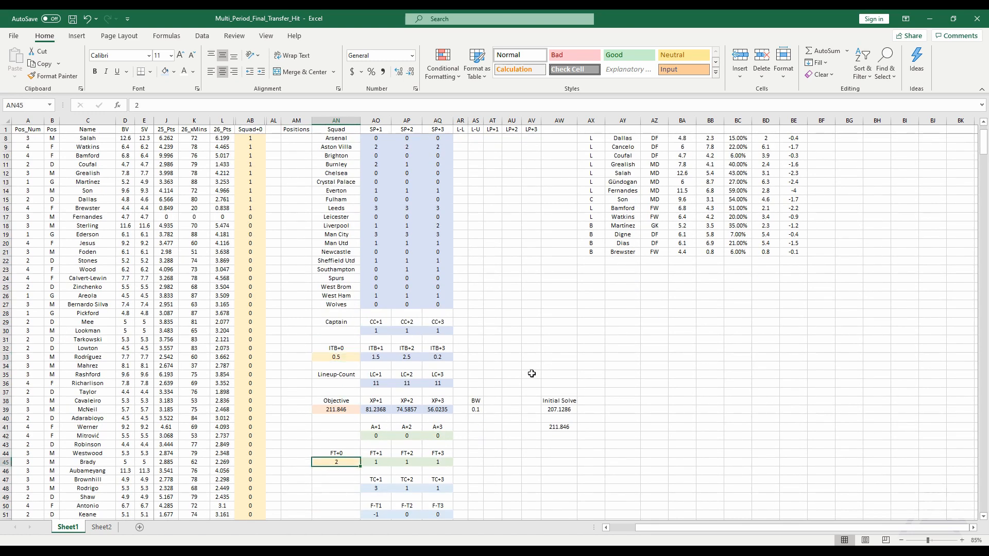
pyautogui.moveTo(531, 384); pyautogui.dragTo(590, 445)
pyautogui.press('Delete')
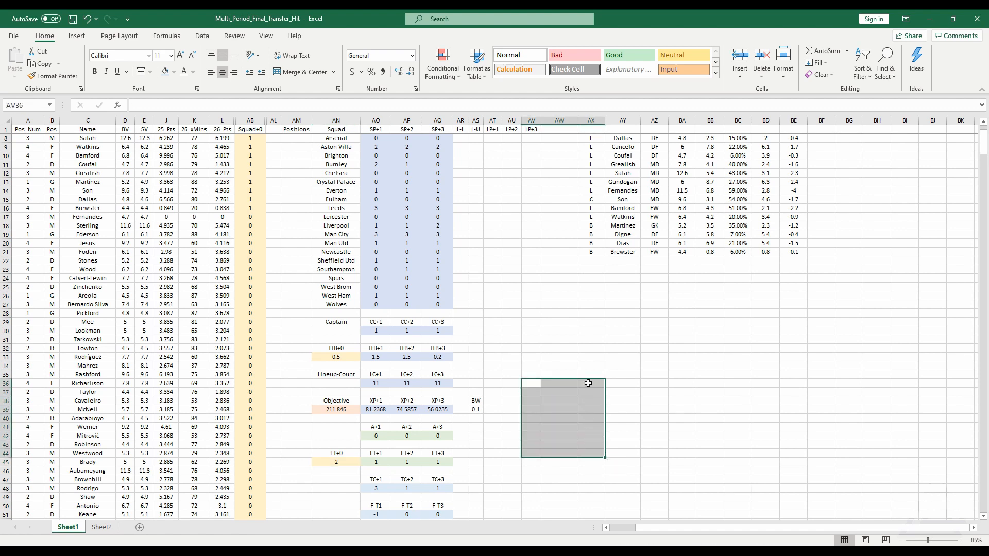
pyautogui.click(588, 366)
# - Inspect the bench weight cell AS39 and look over the remaining model inputs and the player projection columns
pyautogui.scroll(-2, 549, 402)
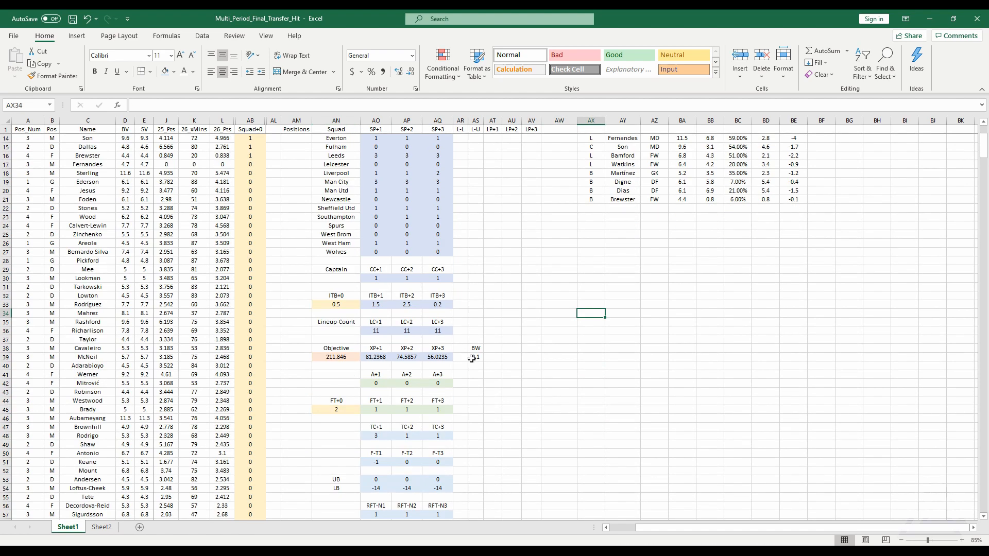
pyautogui.click(475, 357)
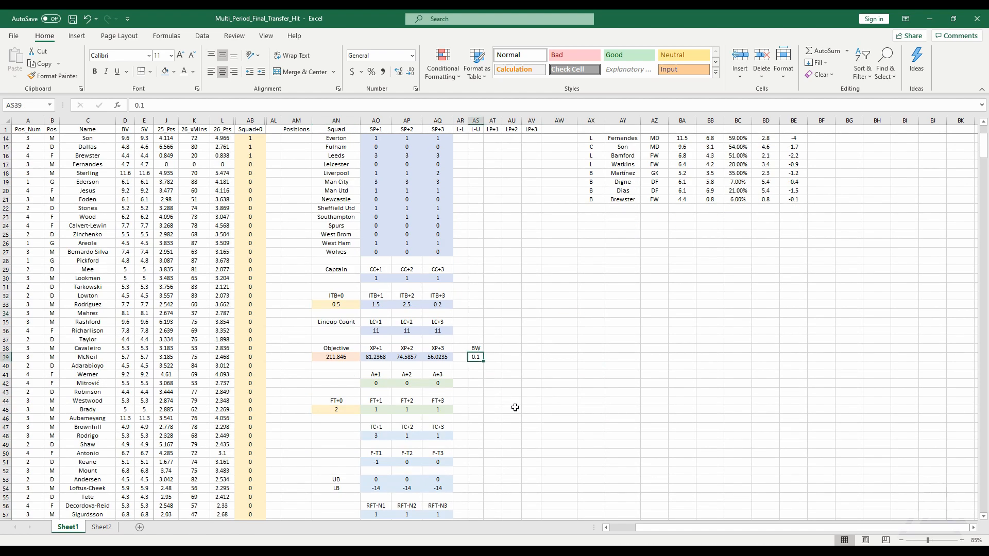
pyautogui.scroll(-3, 515, 407)
pyautogui.scroll(7, 526, 415)
pyautogui.hscroll(-2, 545, 402)
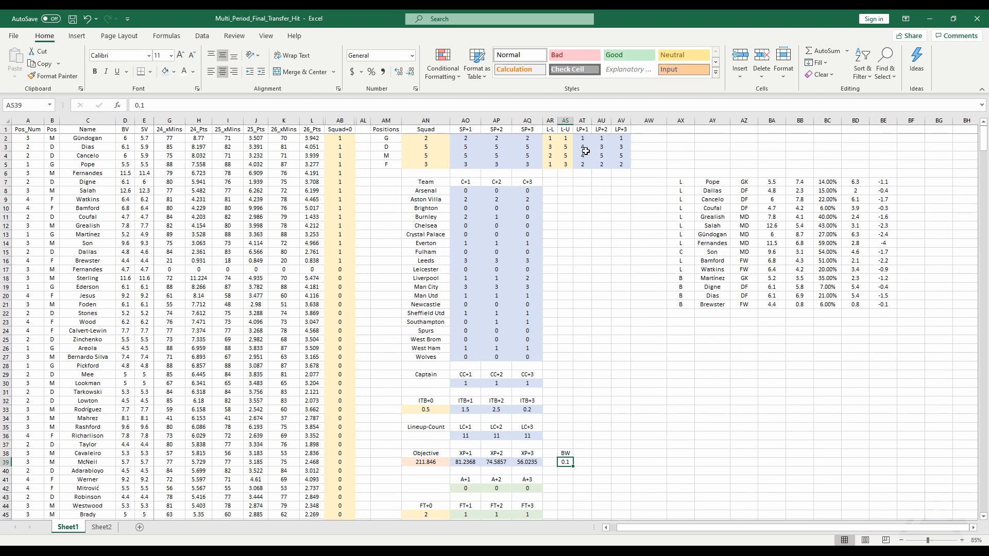
# - Check the lineup position counts LP+1 to LP+3 in AT3:AV5
pyautogui.moveTo(585, 146); pyautogui.dragTo(622, 165)
pyautogui.click(601, 190)
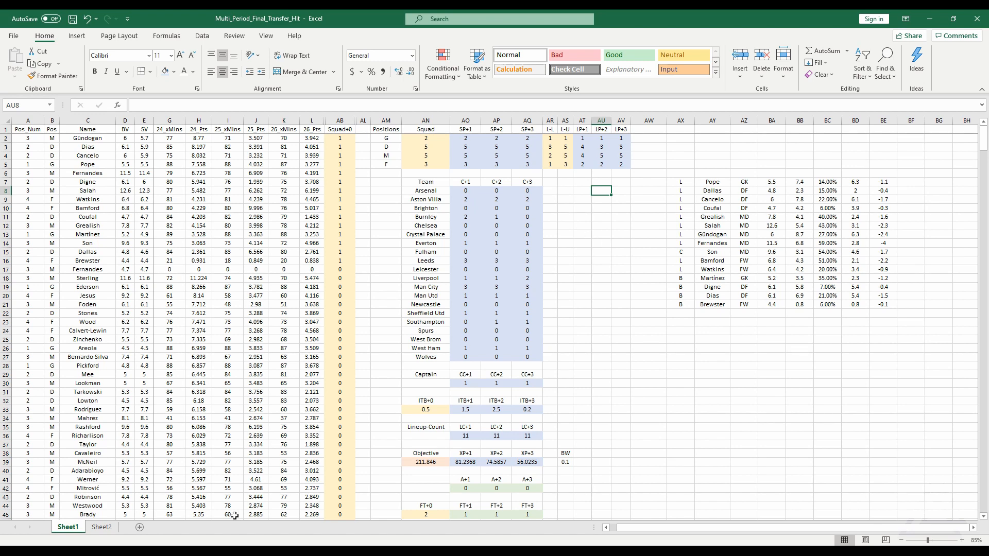
# - Insert a blank row on Sheet2 between the GW+1 and GW+2 tables, above the GW+2 header row
pyautogui.click(102, 527)
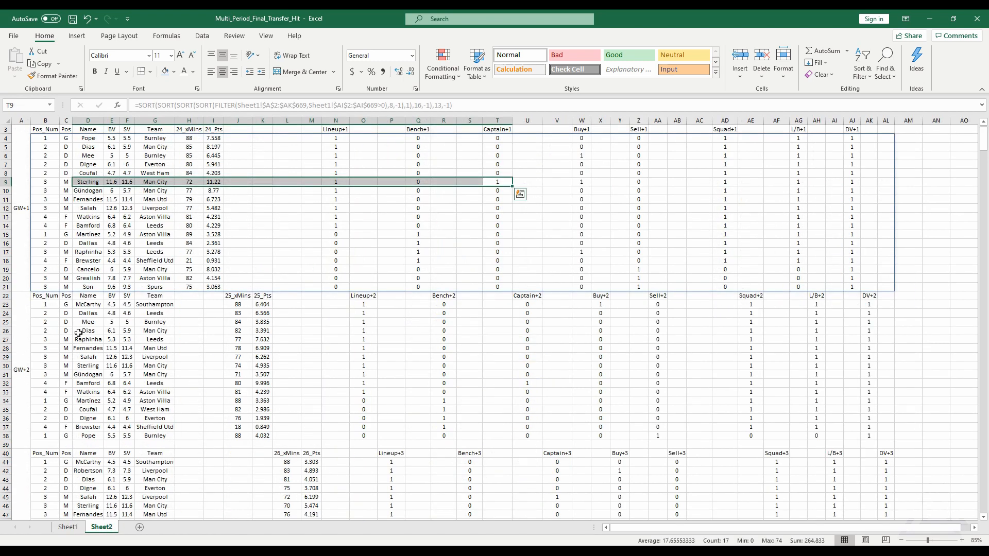
pyautogui.rightClick(7, 279)
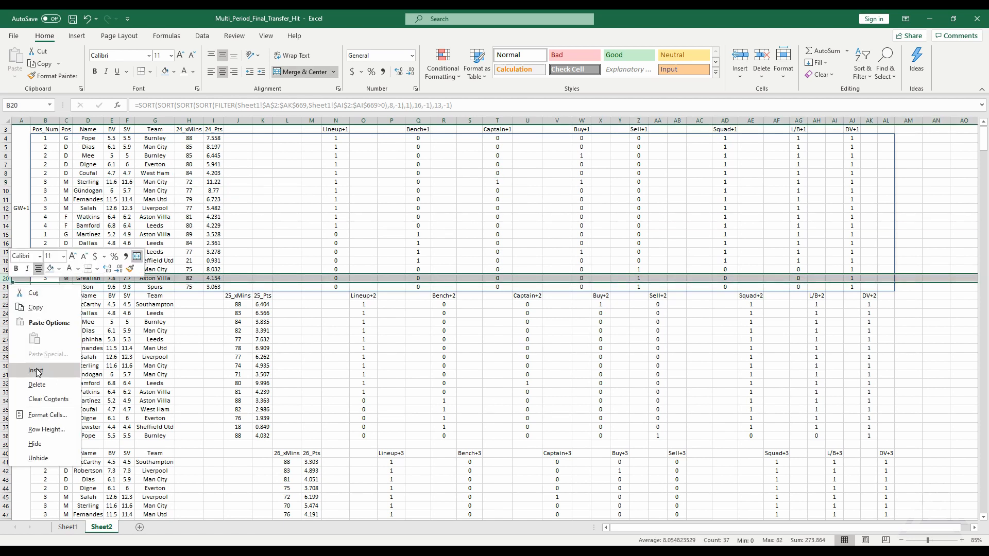
pyautogui.click(31, 370)
pyautogui.click(909, 289)
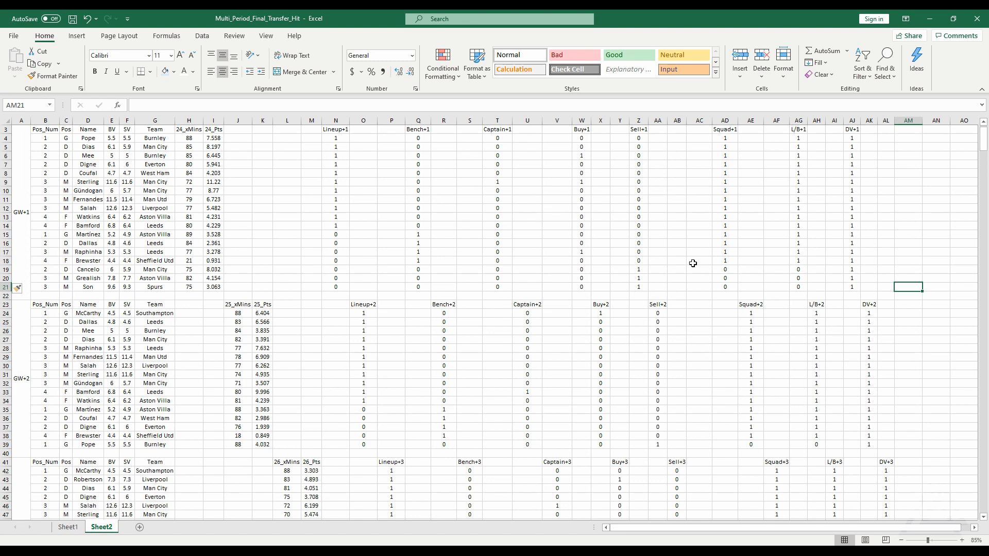
# - Set OpenSolver's branch and bound tolerance to 1% and enable showing optimisation progress while solving for the Sheet1 model
pyautogui.click(67, 527)
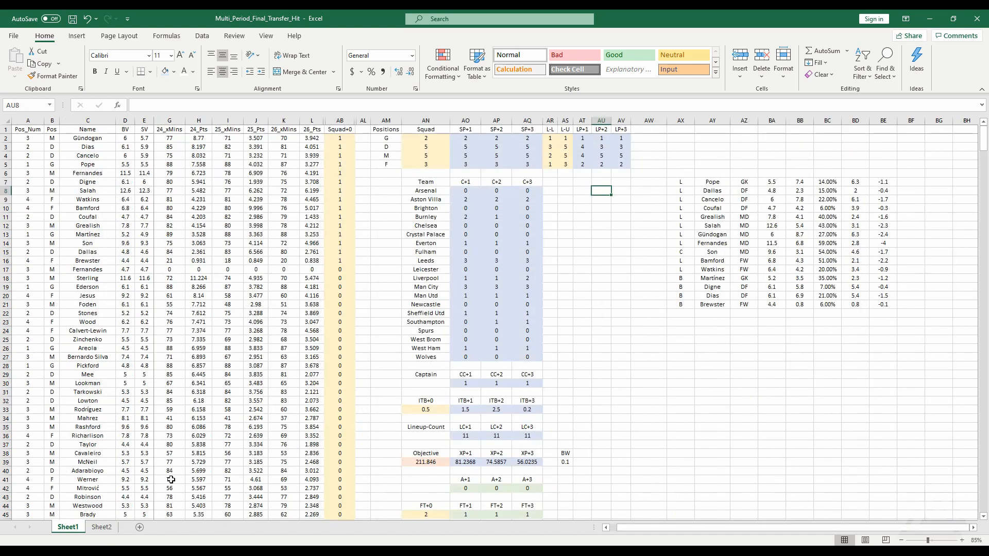
pyautogui.click(576, 331)
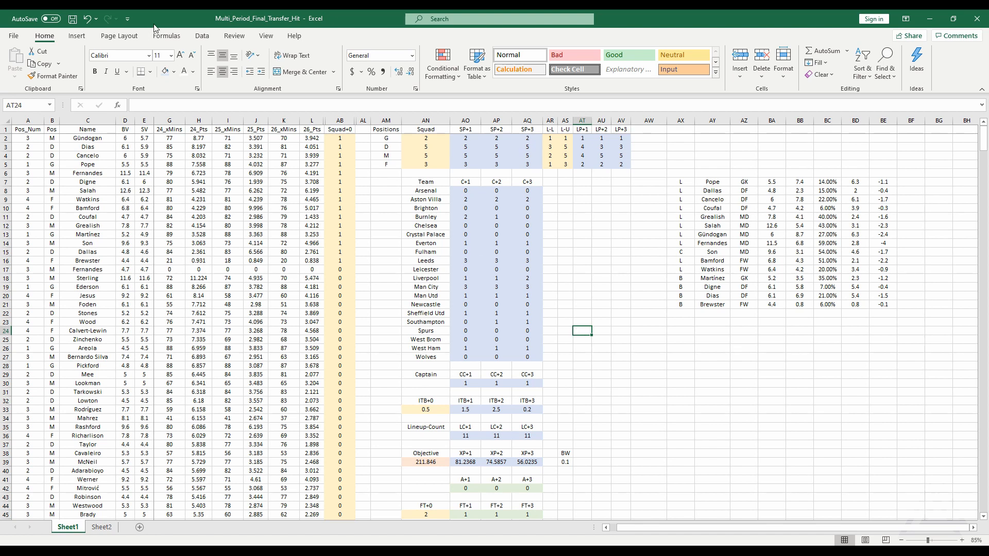
pyautogui.click(201, 38)
pyautogui.click(833, 78)
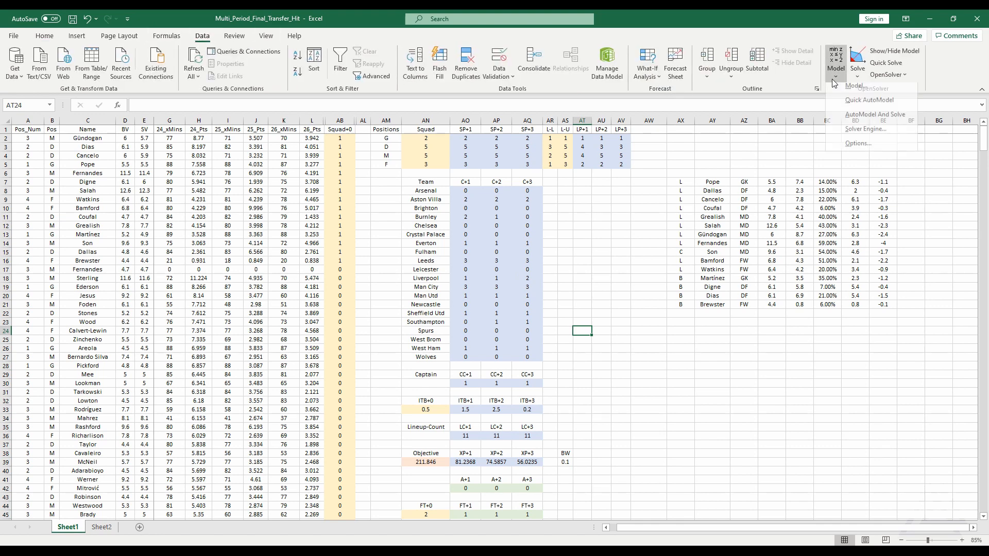
pyautogui.click(847, 150)
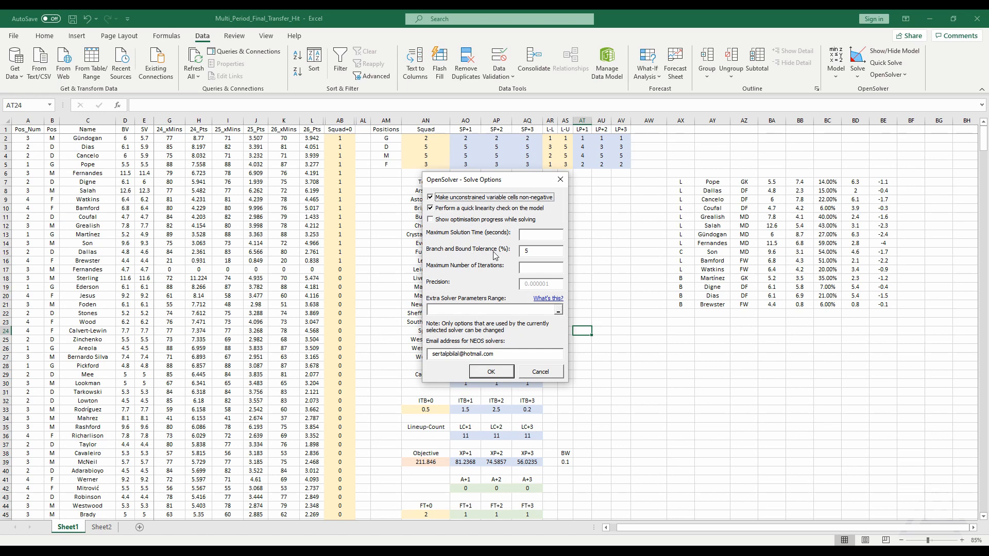
pyautogui.click(526, 251)
pyautogui.press('BackSpace')
pyautogui.write('1')
pyautogui.click(431, 221)
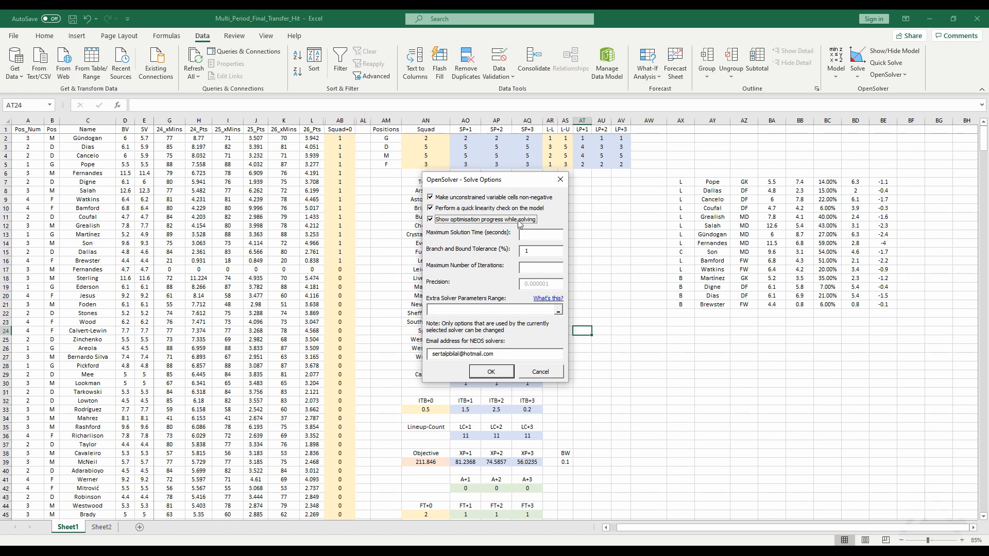
pyautogui.click(494, 370)
# - Solve the Sheet1 transfer model with OpenSolver
pyautogui.click(625, 268)
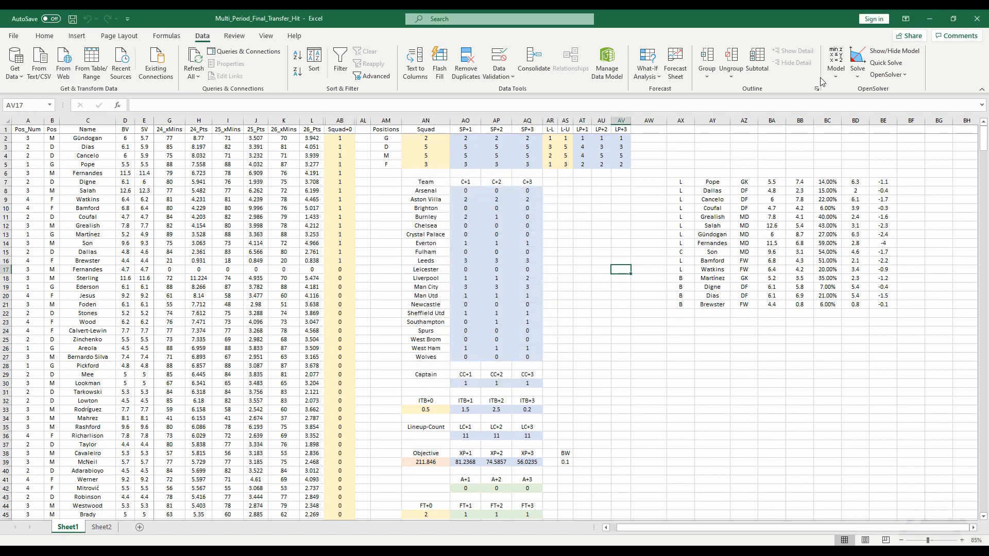
pyautogui.click(857, 75)
pyautogui.click(863, 90)
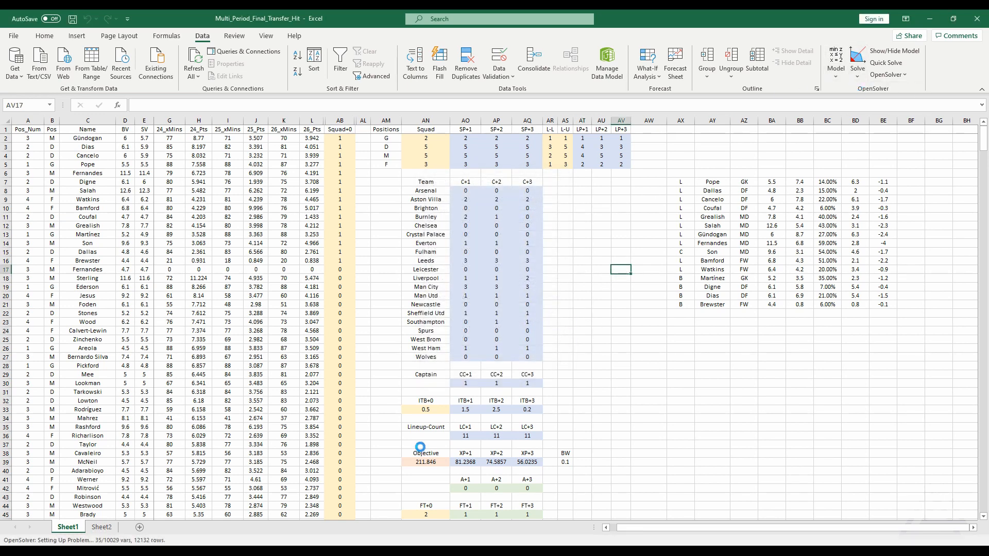
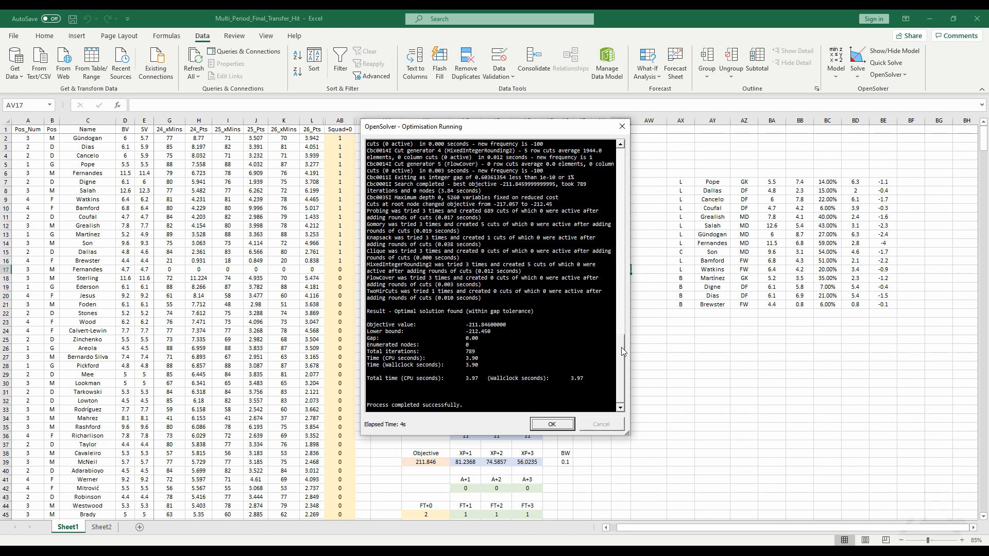
# - Examine the end of the OpenSolver optimisation log, marking the wallclock solve time line
pyautogui.moveTo(621, 348); pyautogui.dragTo(621, 268)
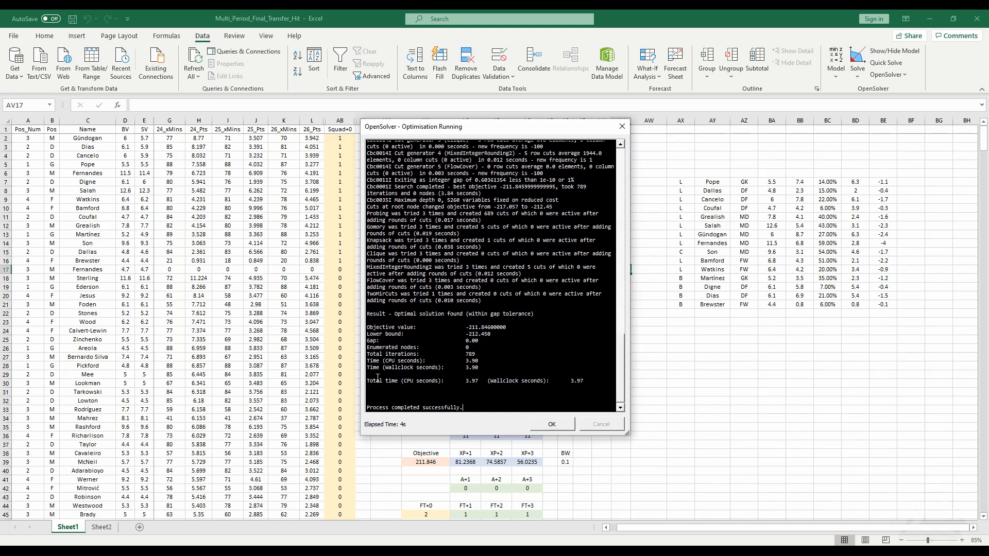
pyautogui.moveTo(480, 371); pyautogui.dragTo(366, 370)
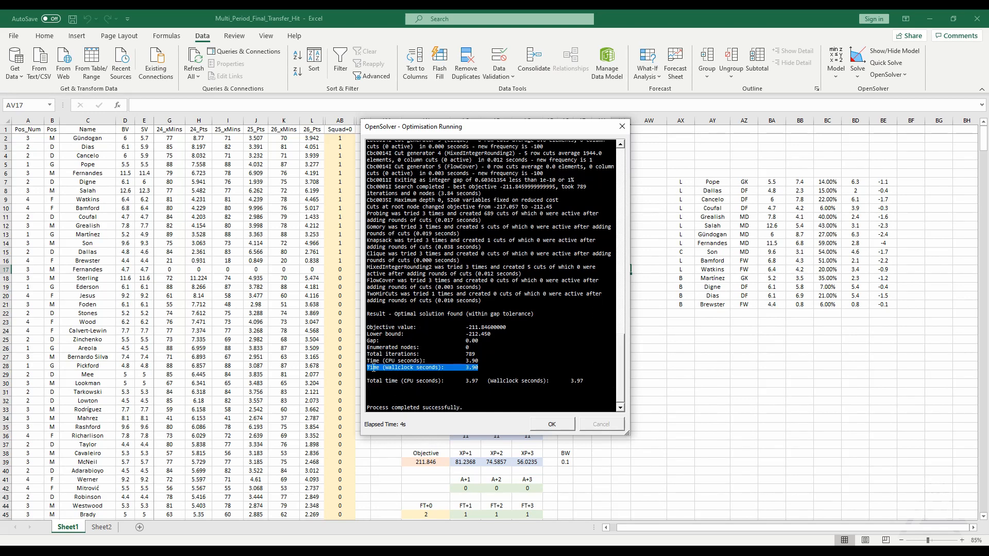
pyautogui.click(448, 368)
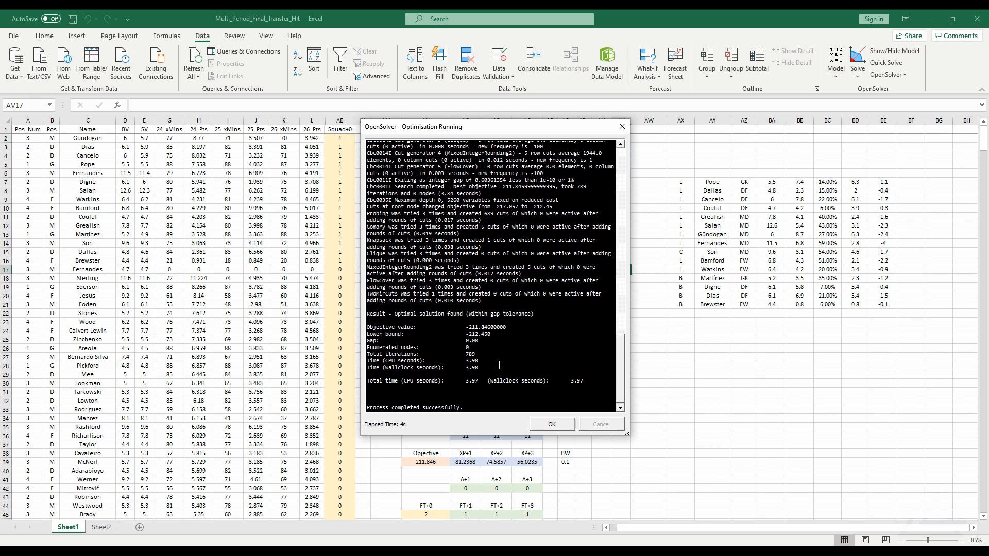
# - Close the finished optimisation window and save the workbook
pyautogui.click(552, 427)
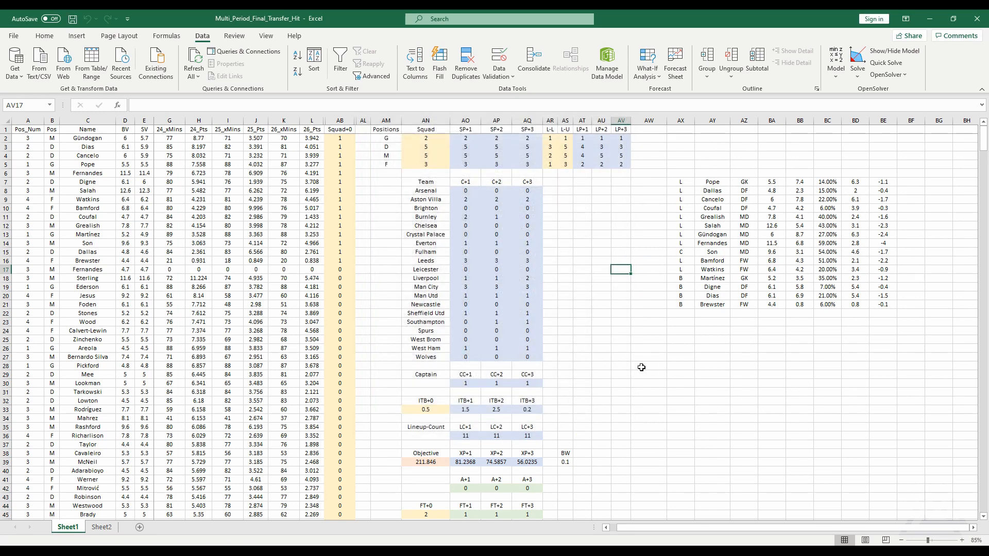
pyautogui.click(634, 367)
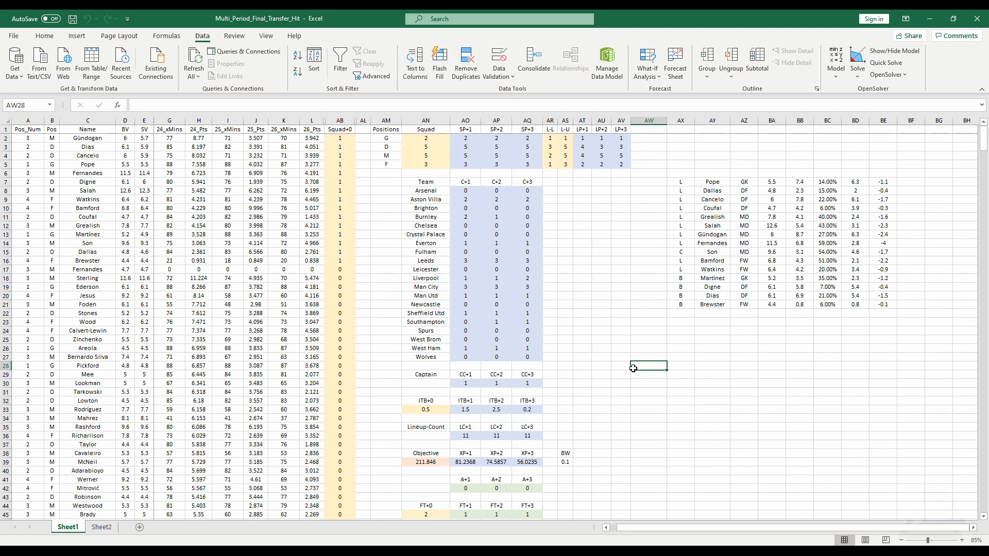
pyautogui.hotkey('ctrl', 's')
# - Review the player data table across the columns from Name to 26_Pts
pyautogui.click(309, 131)
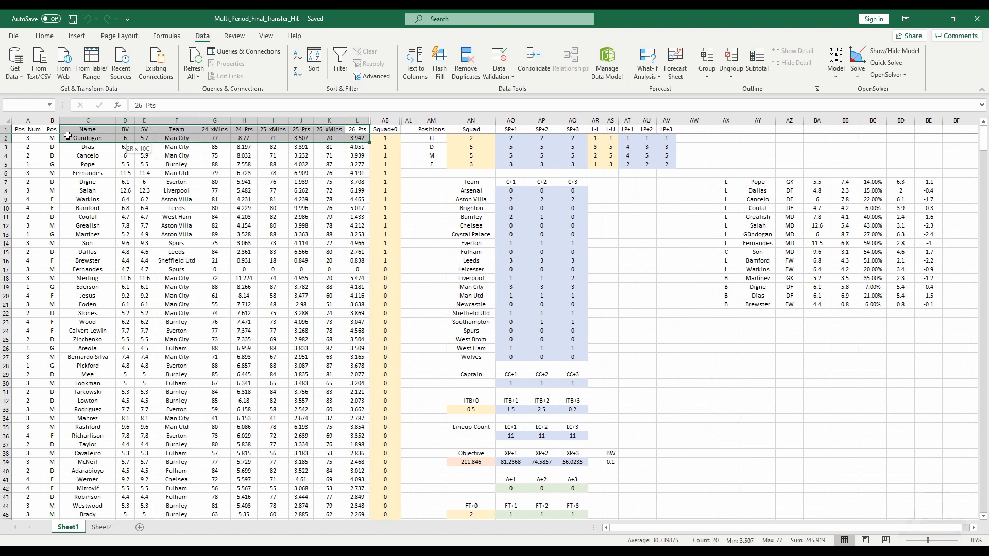
pyautogui.moveTo(357, 129); pyautogui.dragTo(84, 172)
pyautogui.click(208, 147)
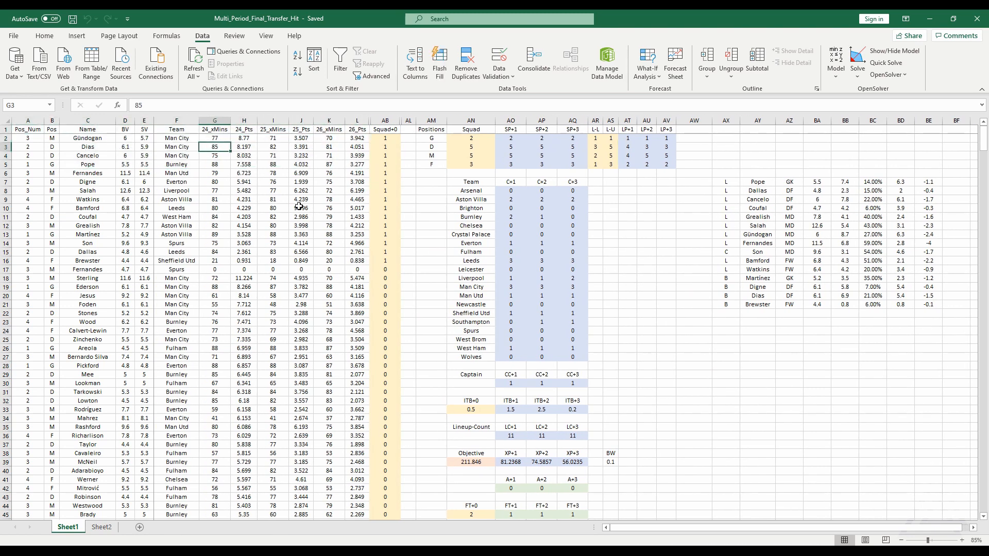